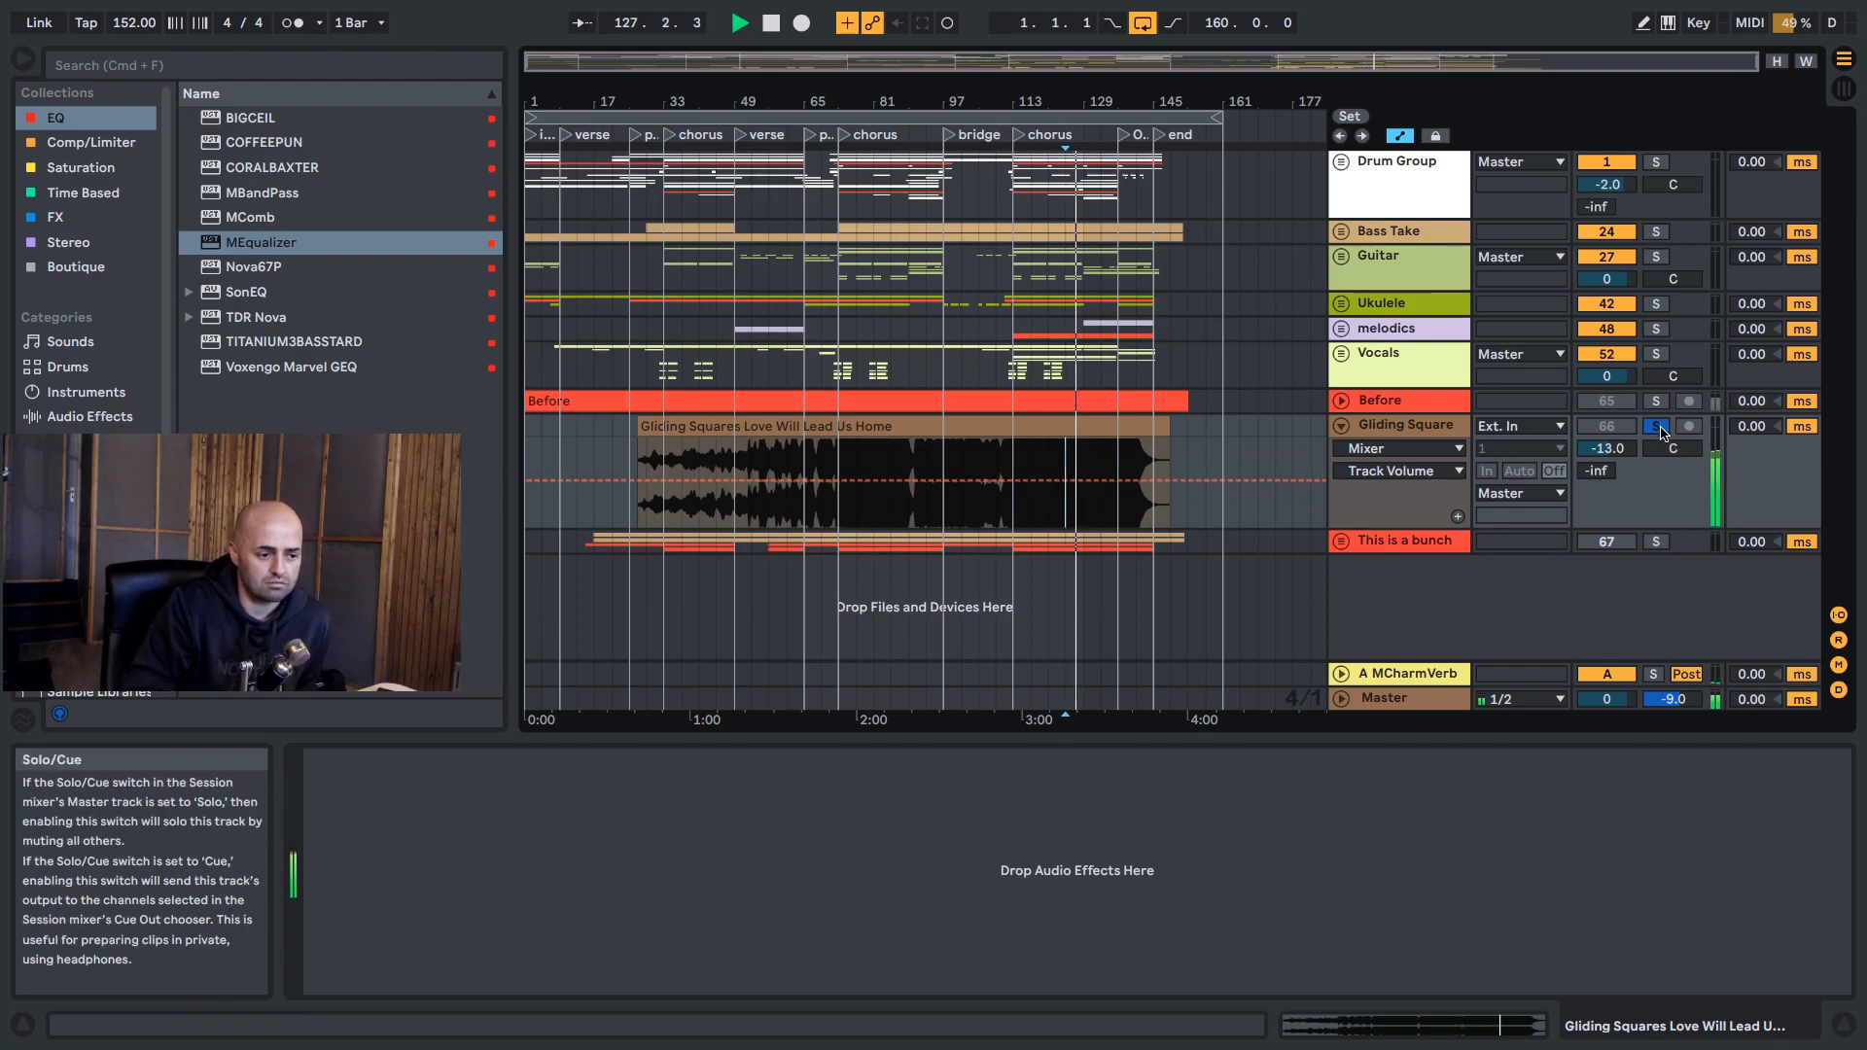
Step: Turn off solo on the Gliding Square track and bring up the Master track's devices with the Comp/Limiter plug-in collection
left_click(1659, 429)
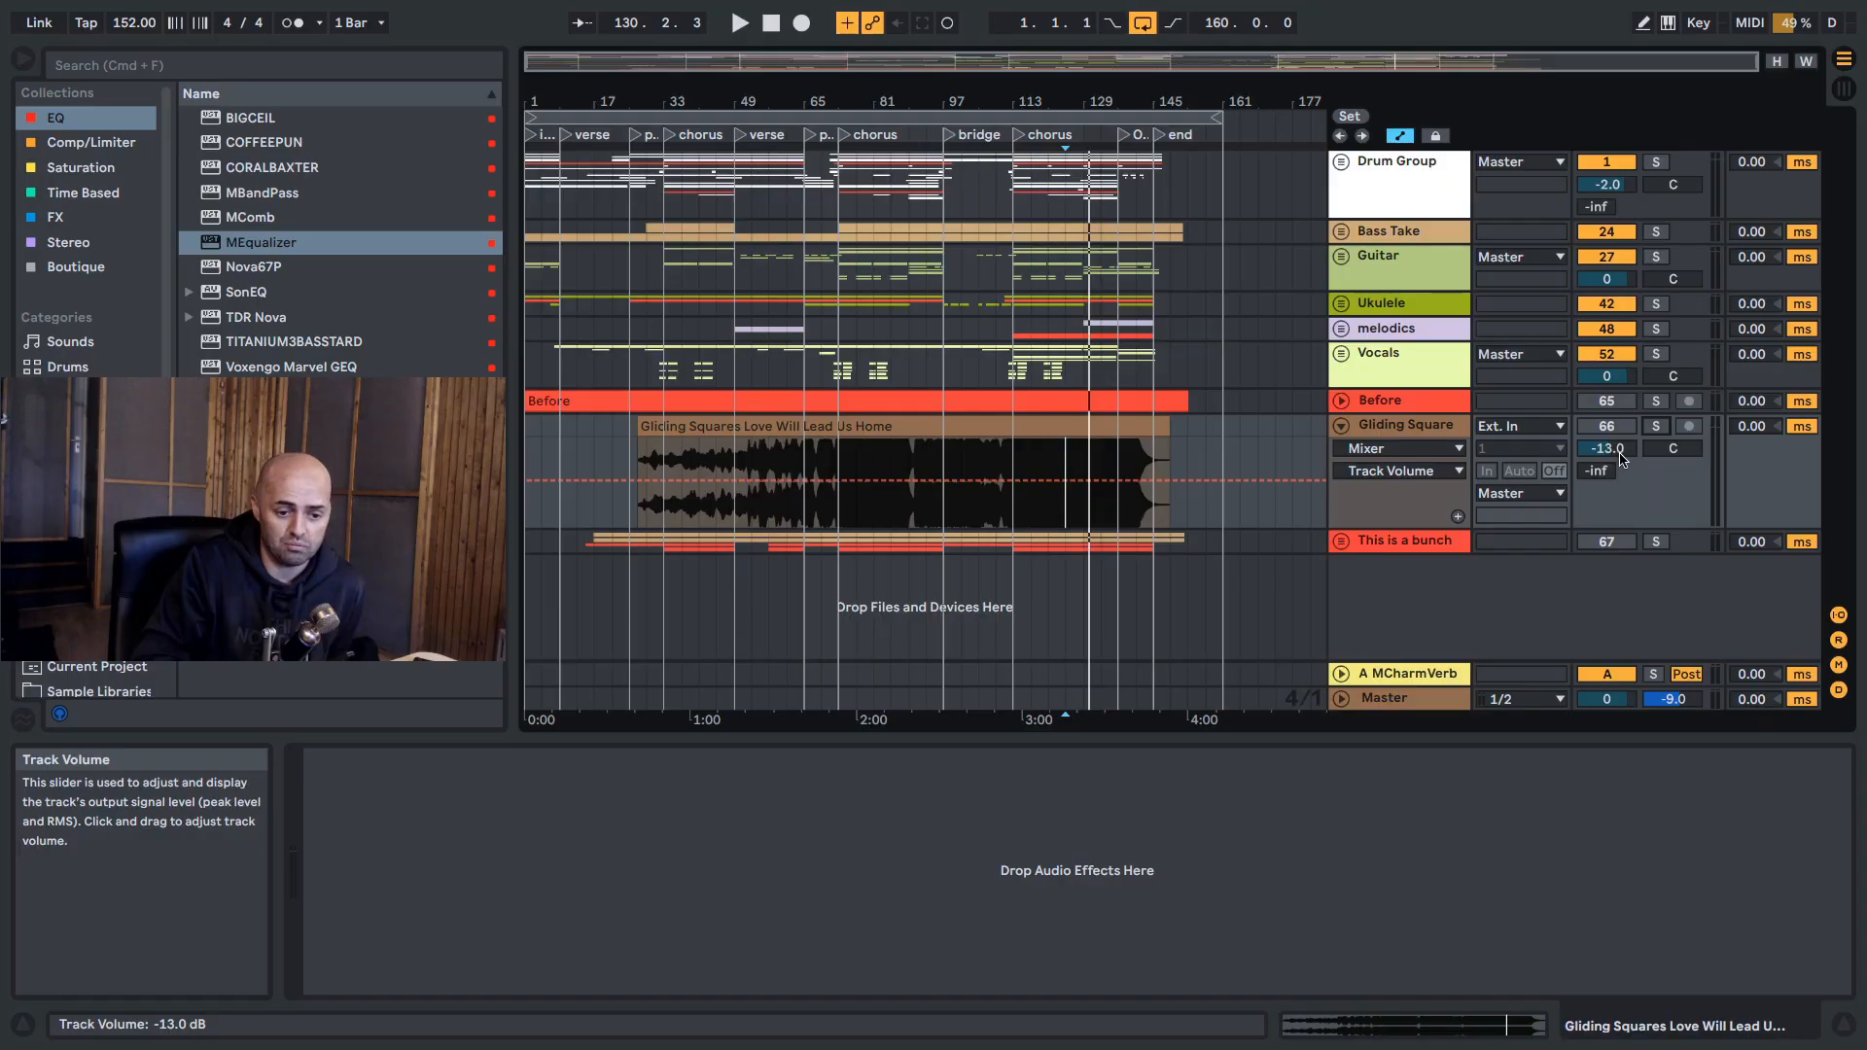
left_click(1402, 703)
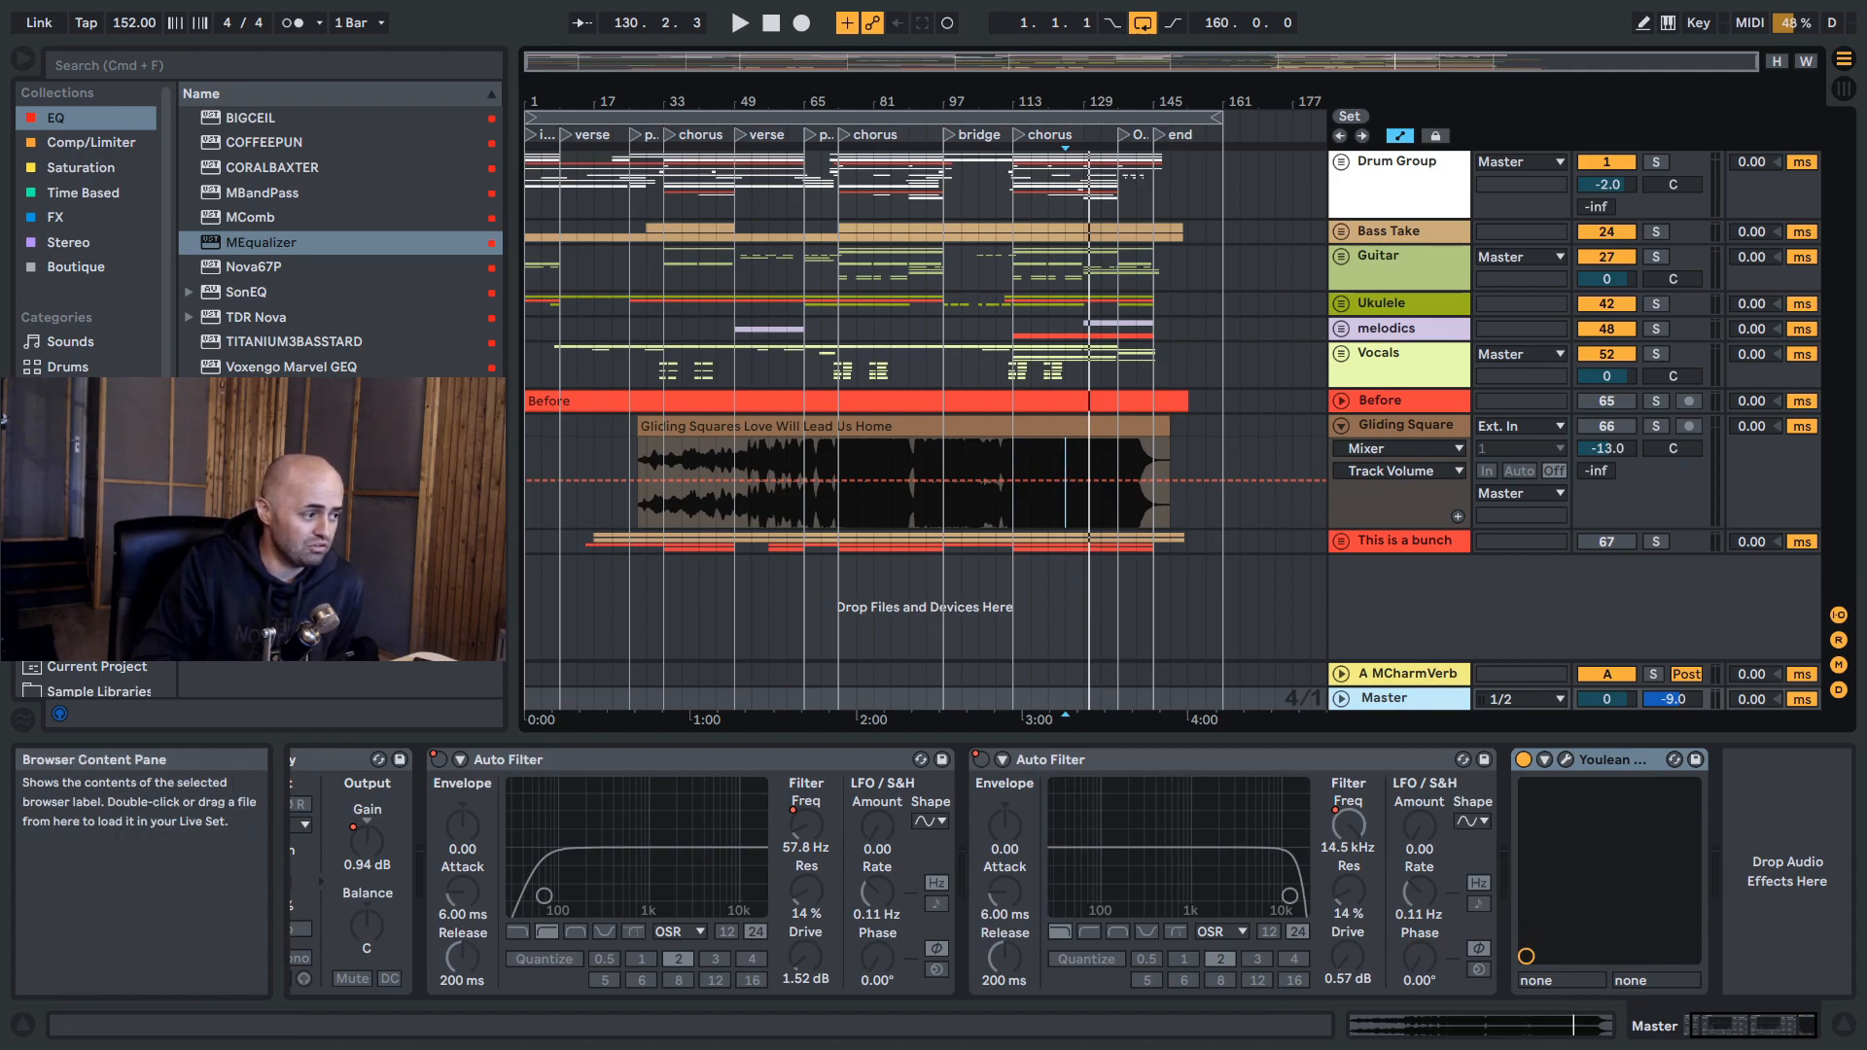
left_click(89, 142)
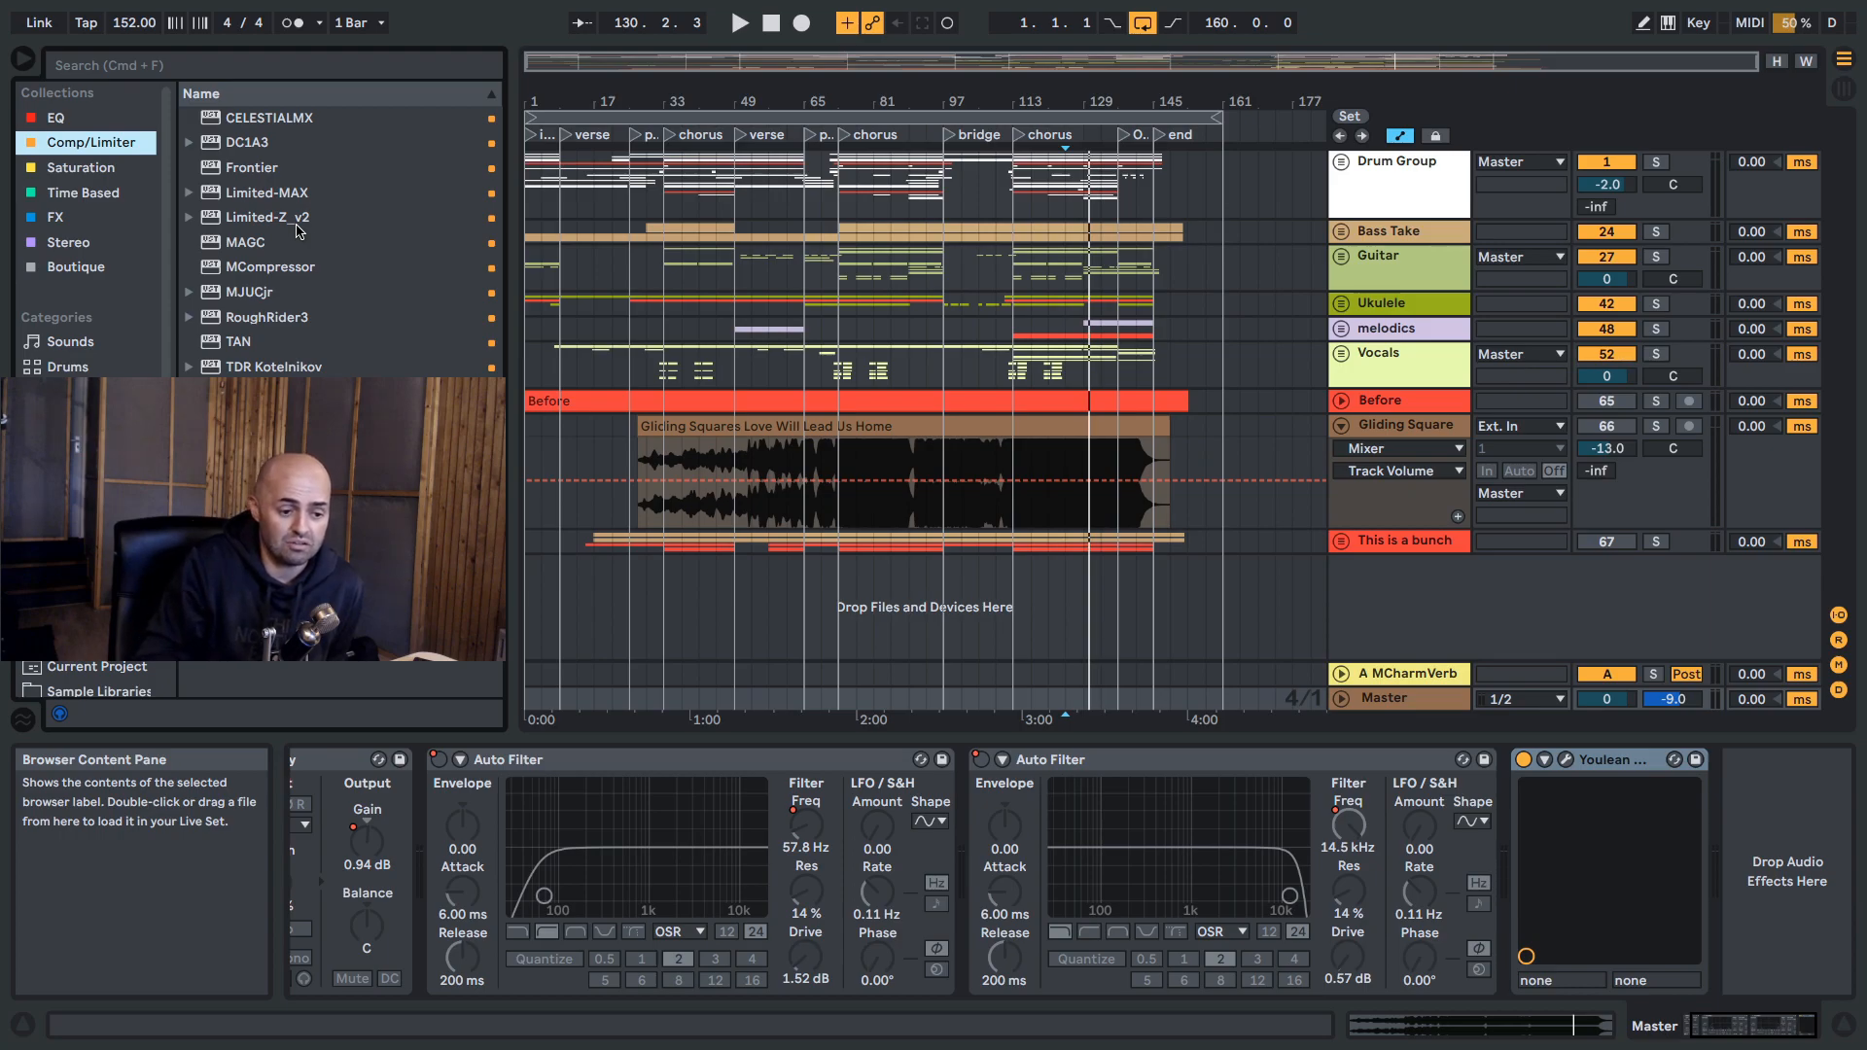
Step: Audition the Before track soloed from the last chorus at bar 113, compare it with the full mix, and fold the track
left_click(1340, 401)
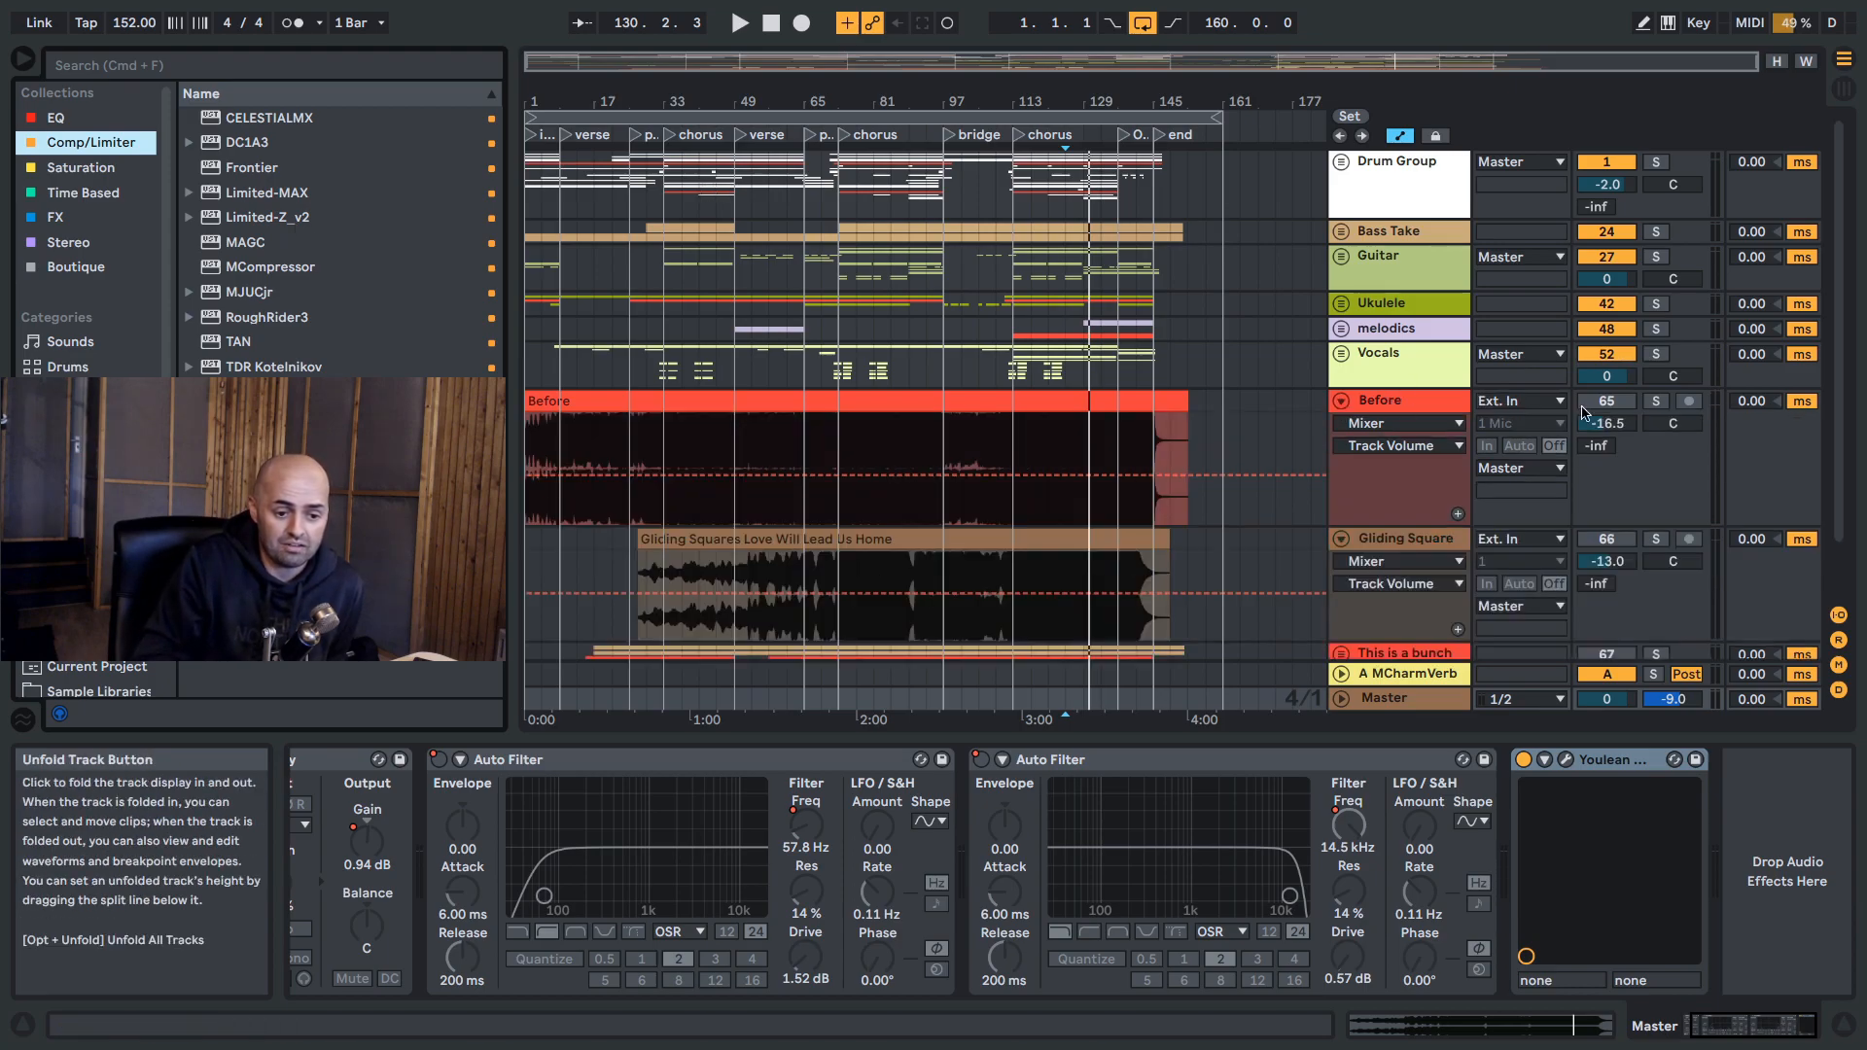
left_click(1657, 402)
left_click(1014, 442)
key("space")
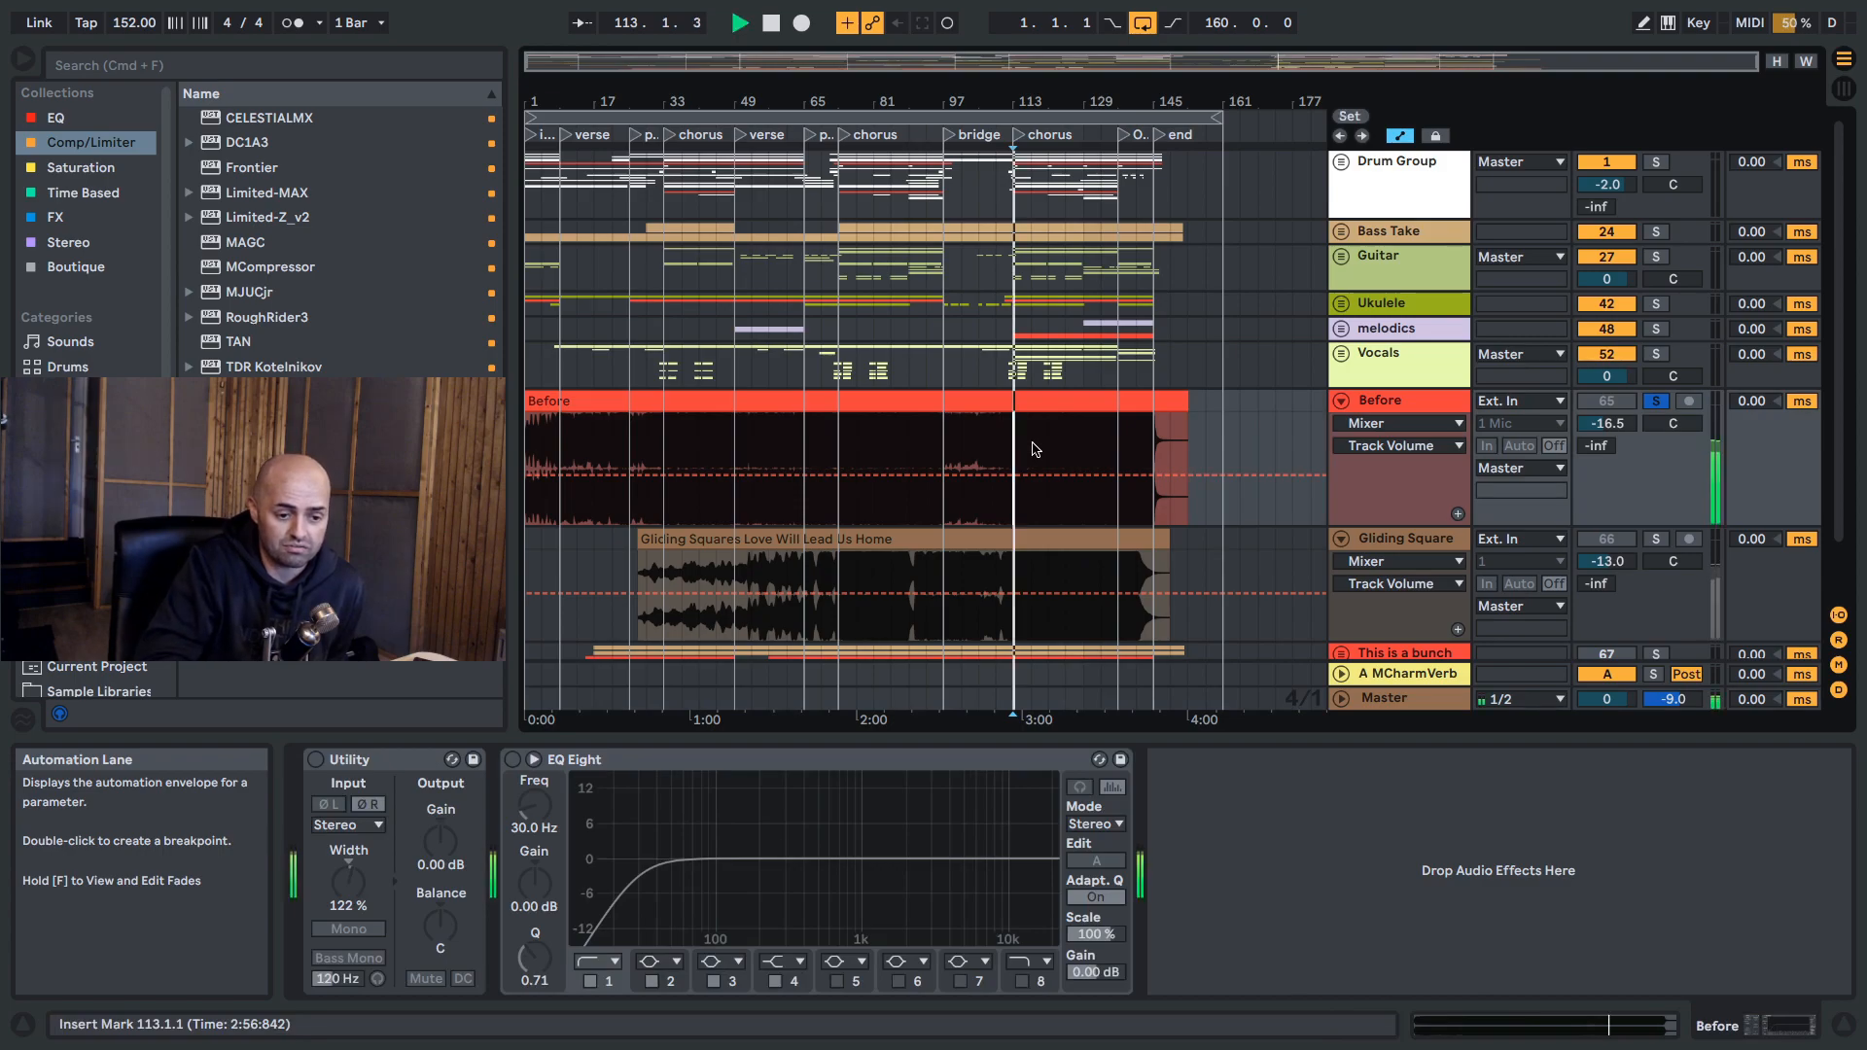
left_click(1658, 403)
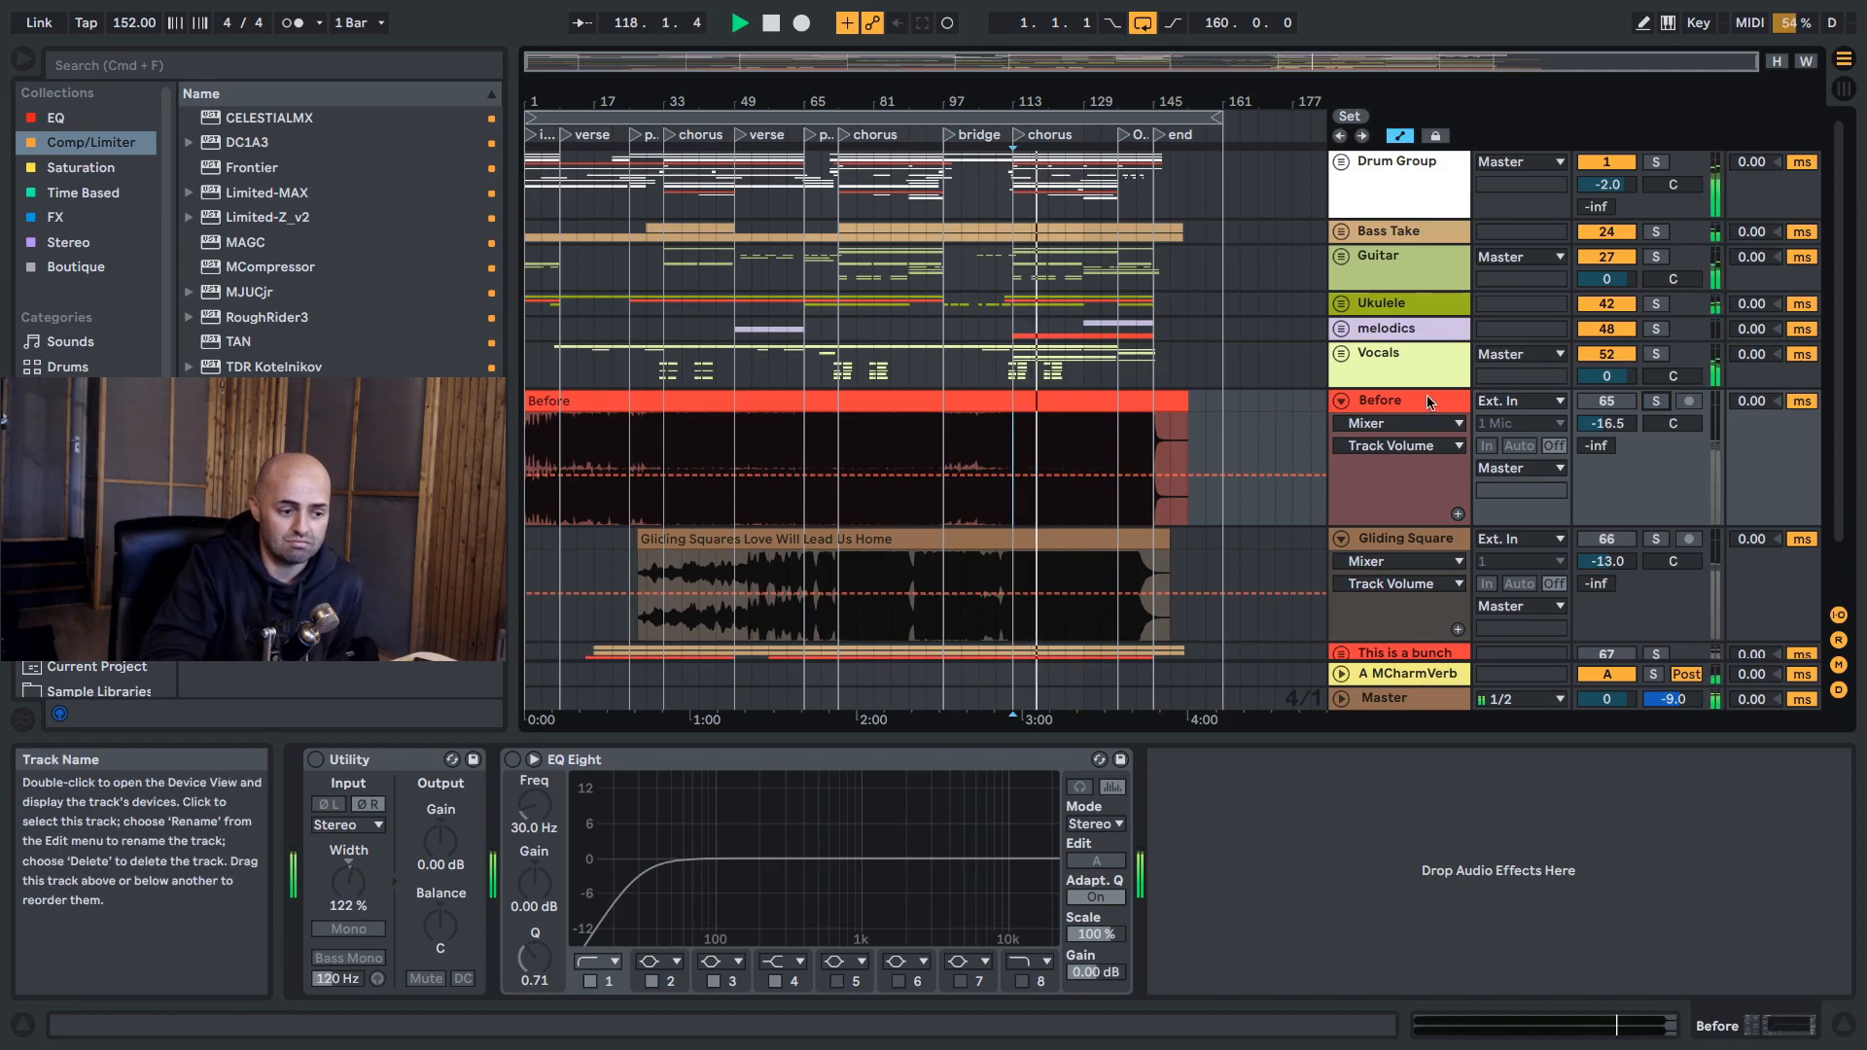
key("space")
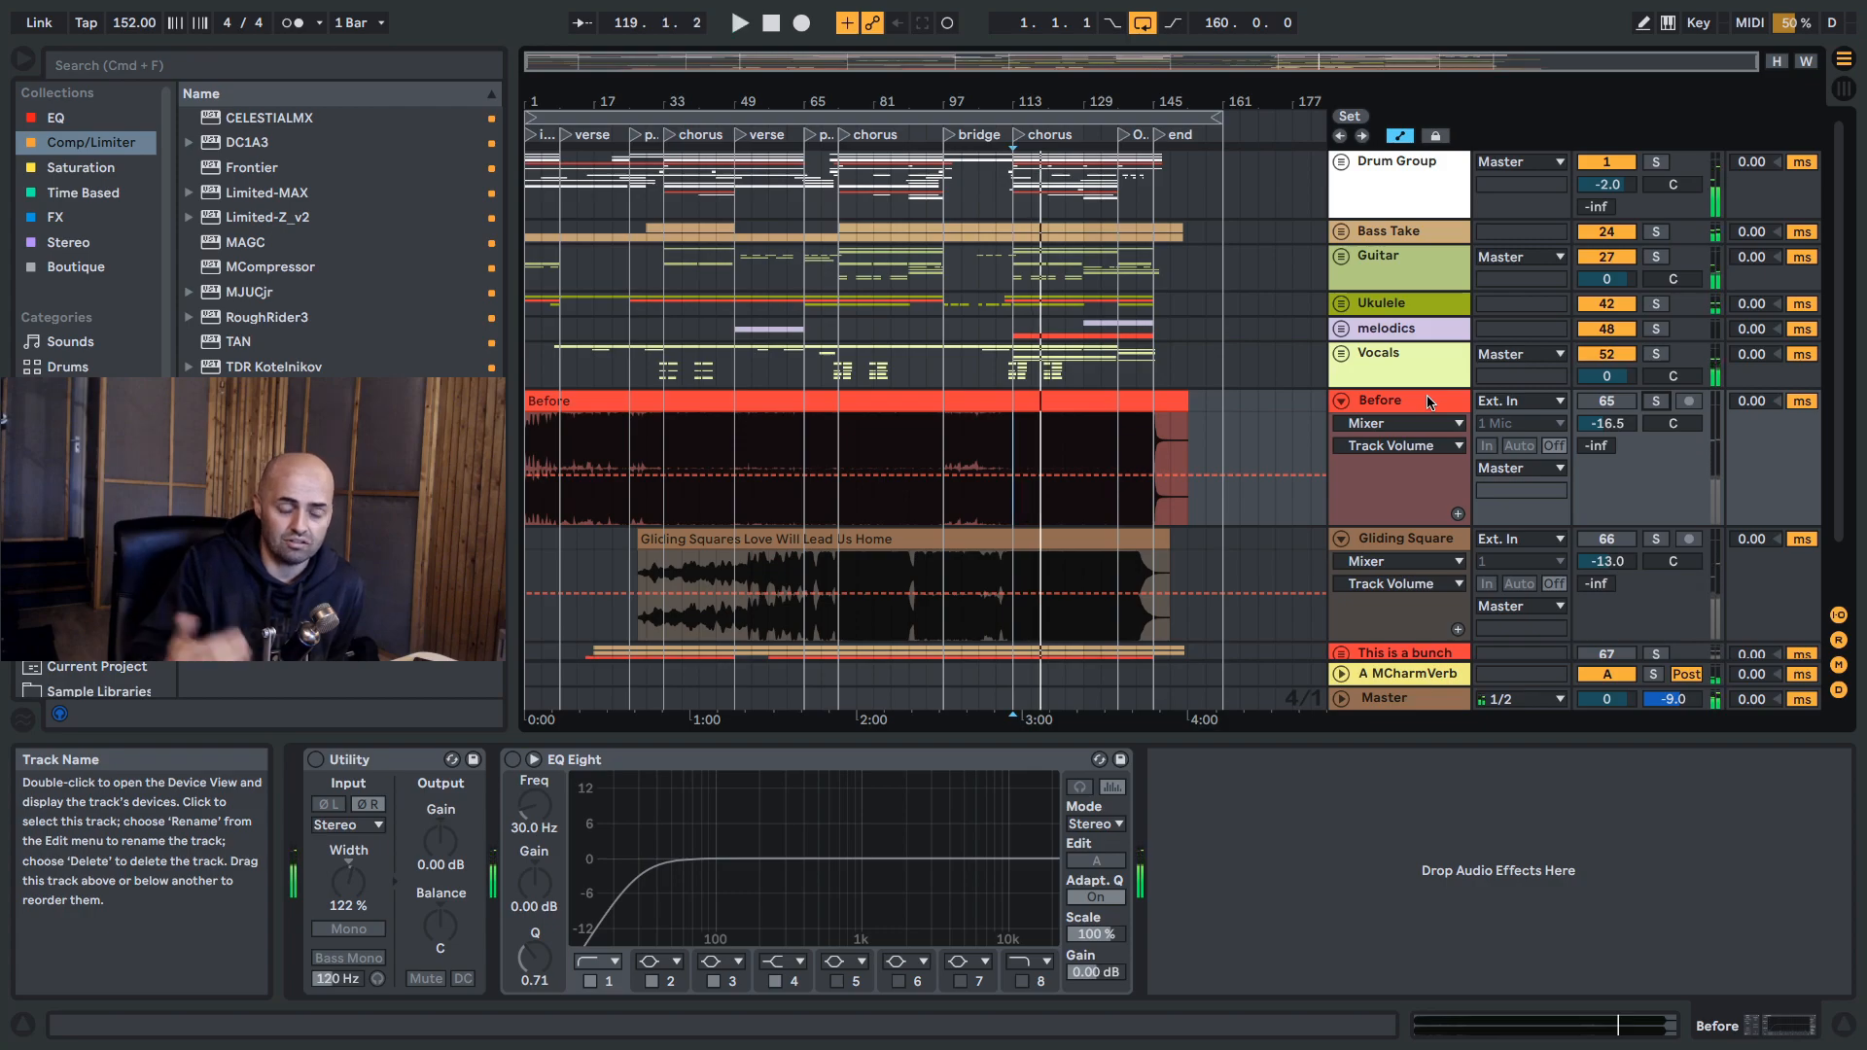
left_click(1342, 401)
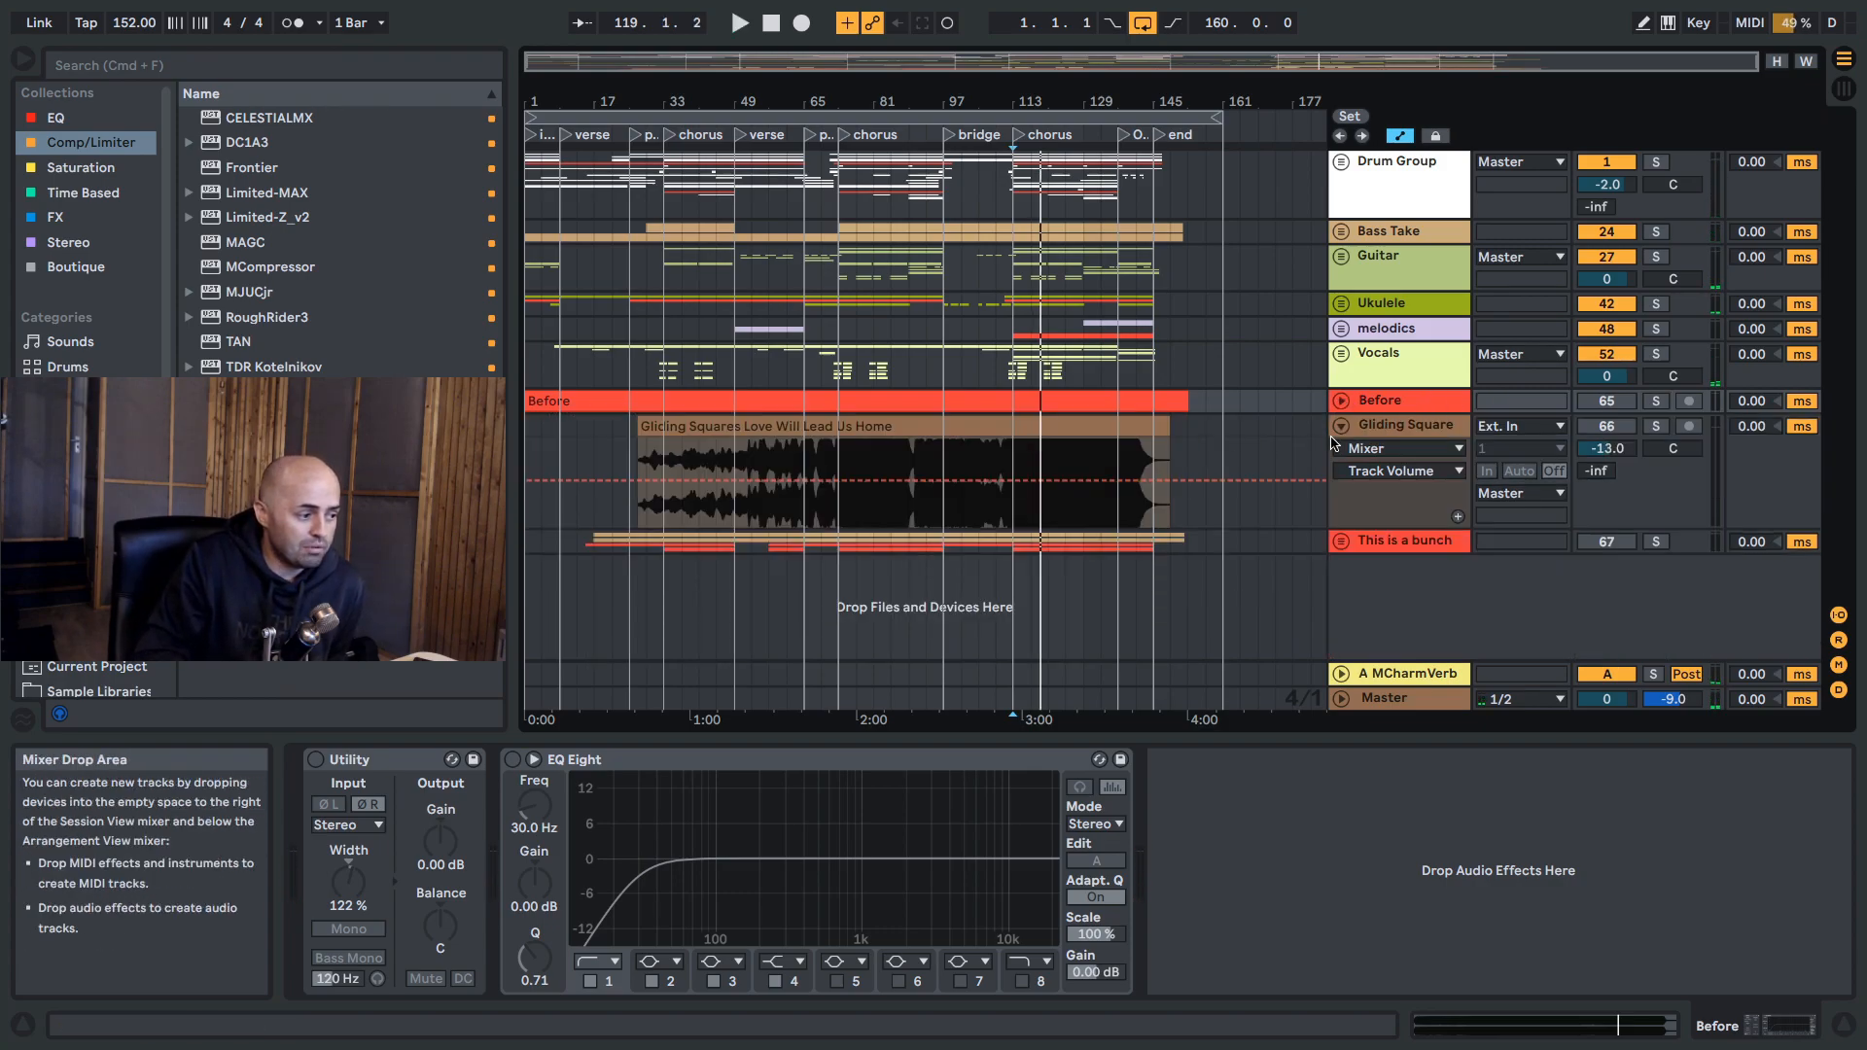
Step: Open the Youlean loudness meter on the Master track, check its loudness readings, and close it
left_click(1403, 438)
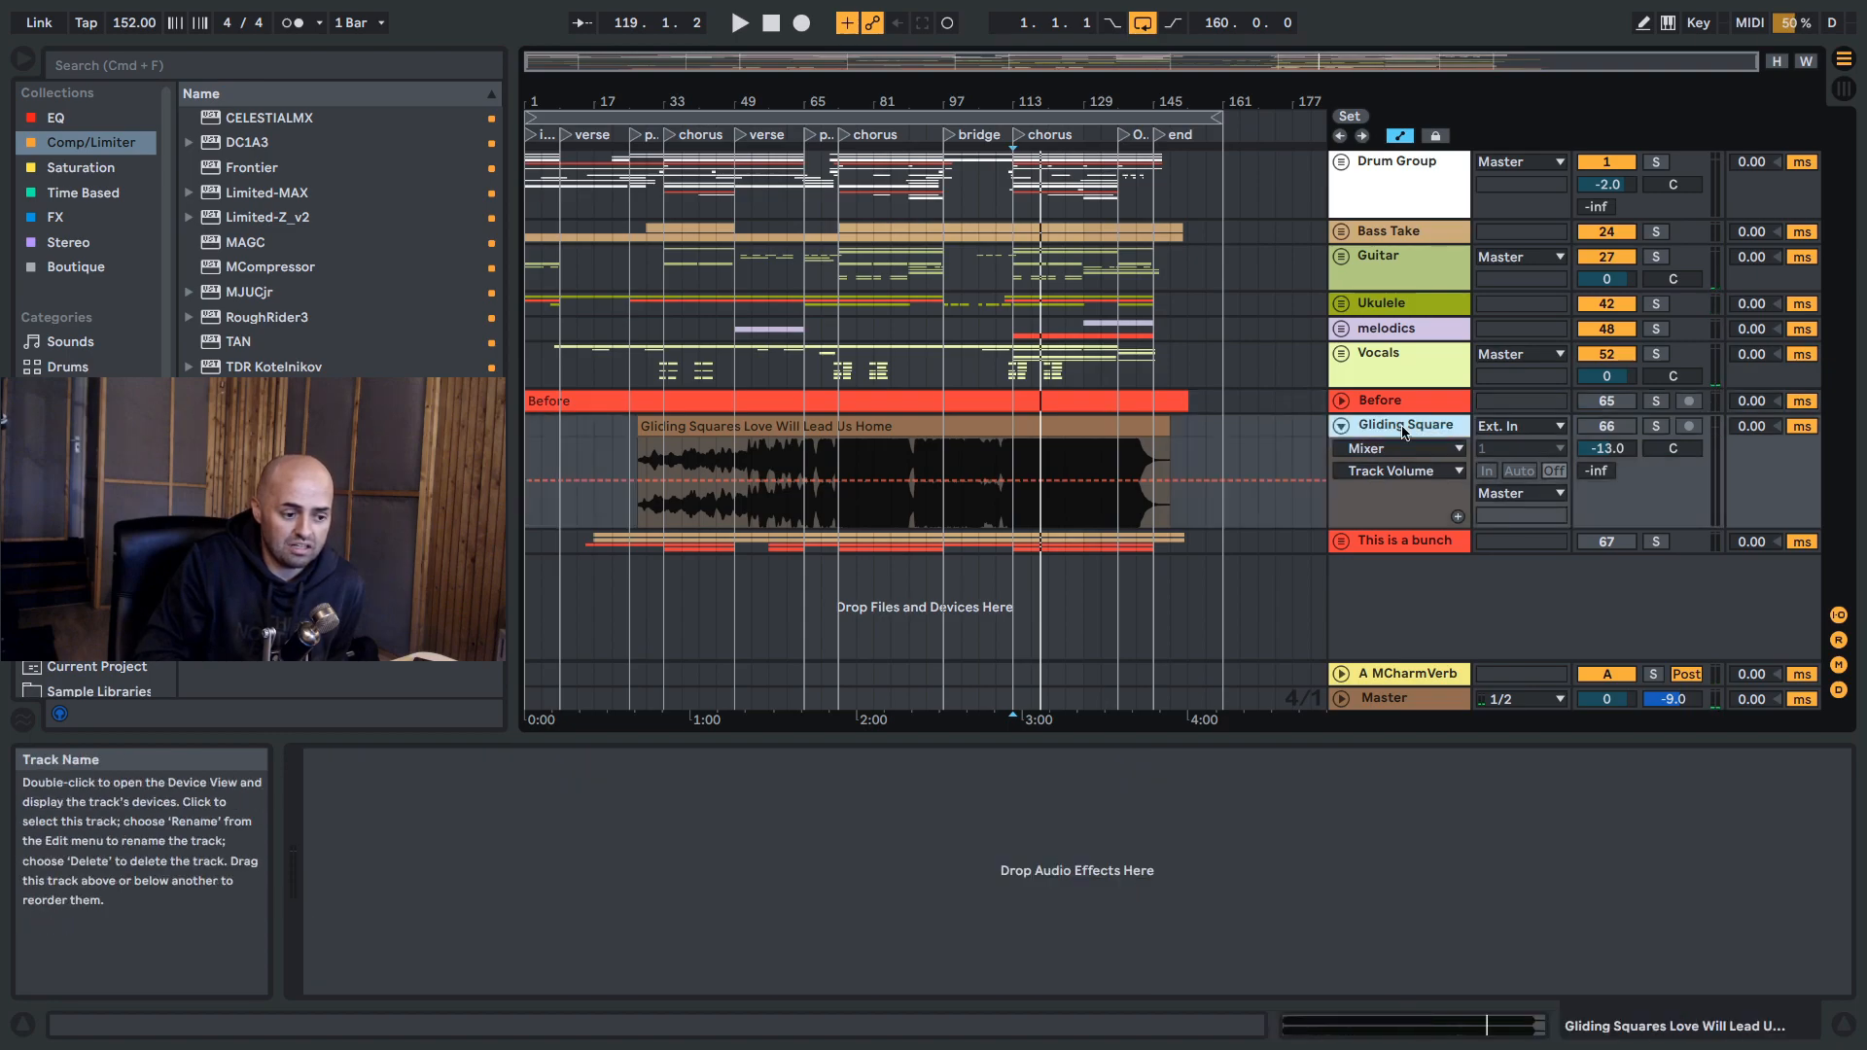
left_click(1405, 697)
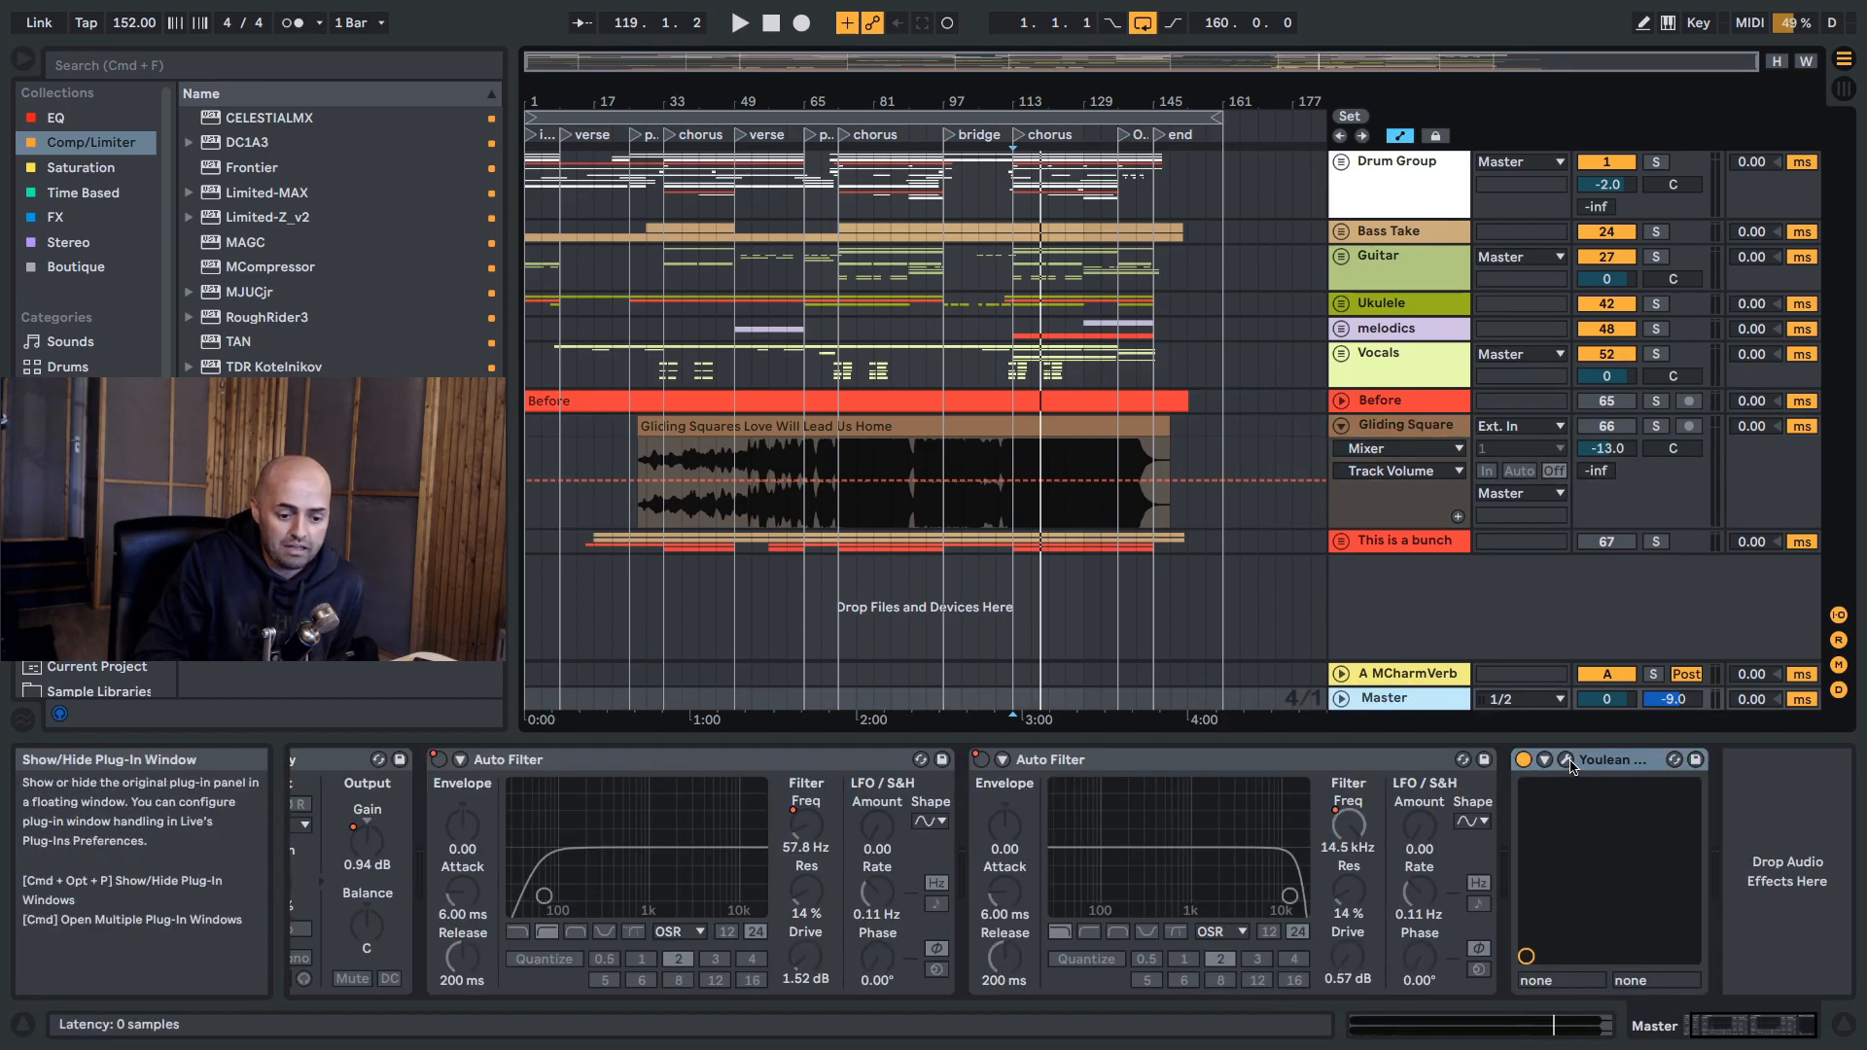
left_click(1565, 759)
left_click_drag(1019, 233, 1810, 159)
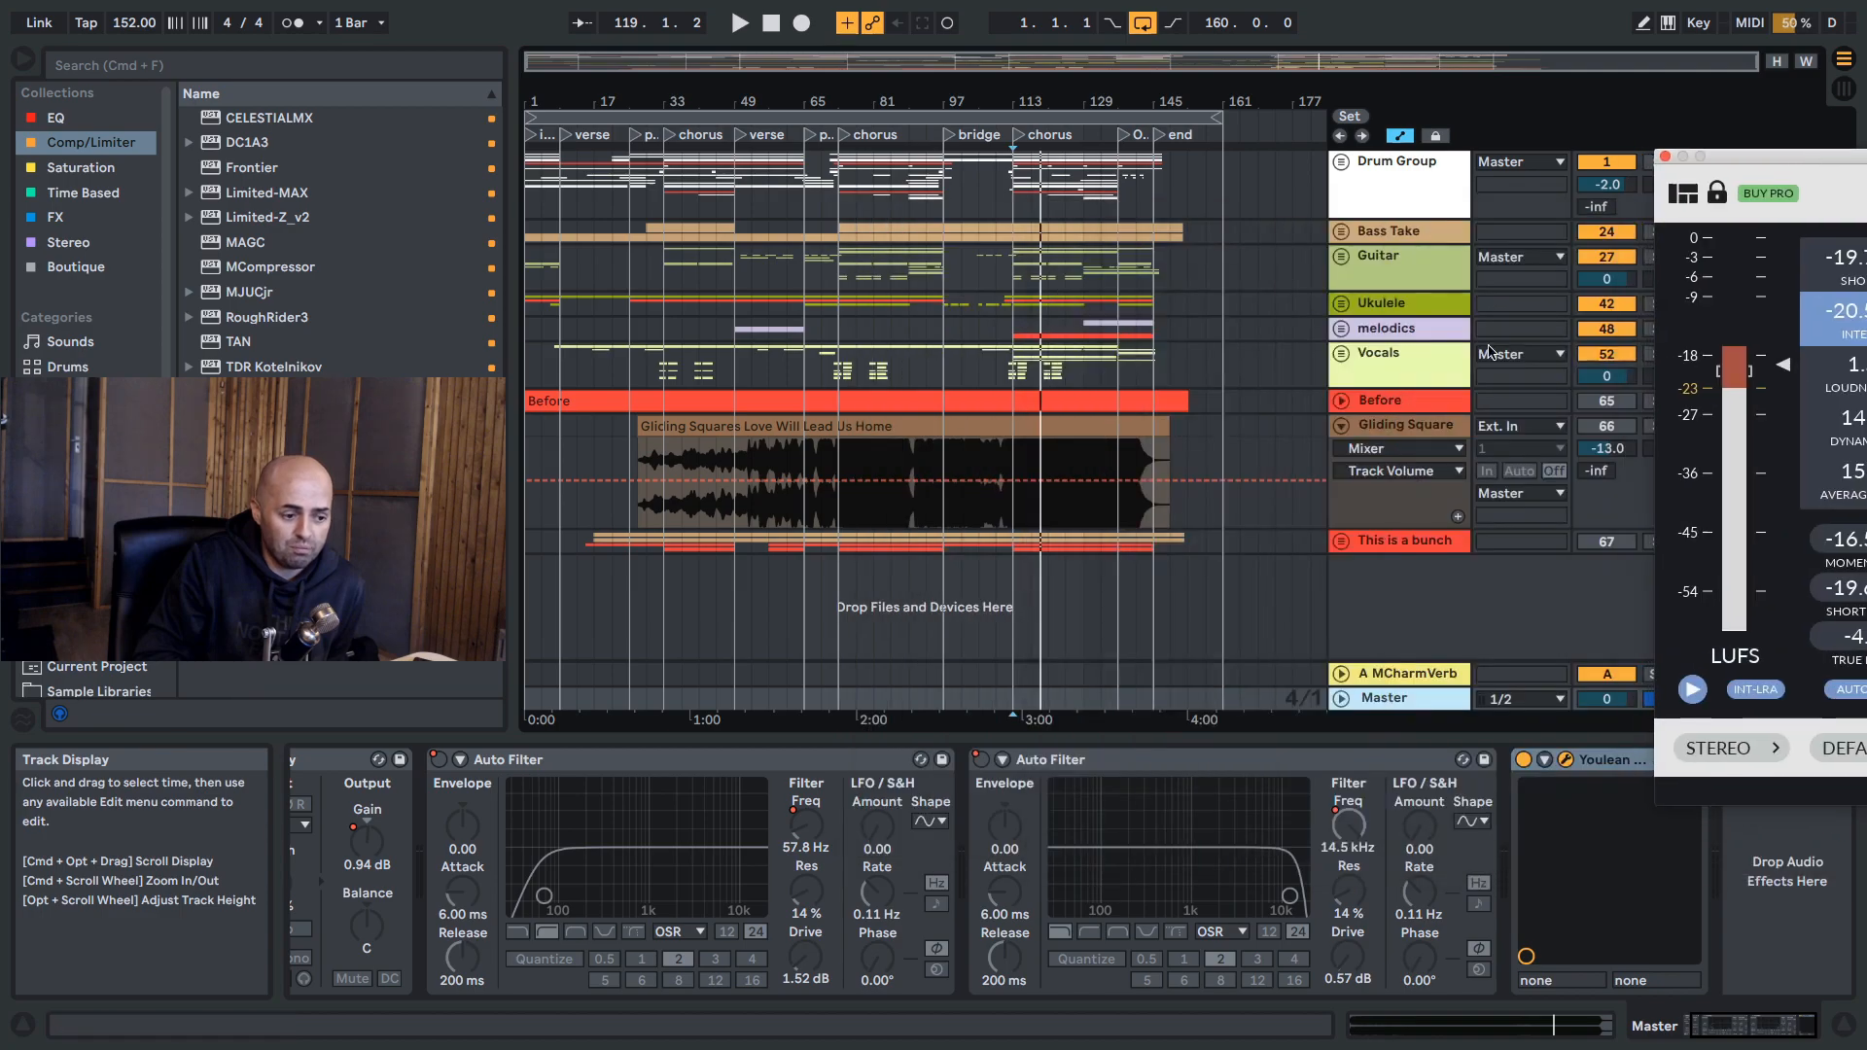
left_click(1017, 428)
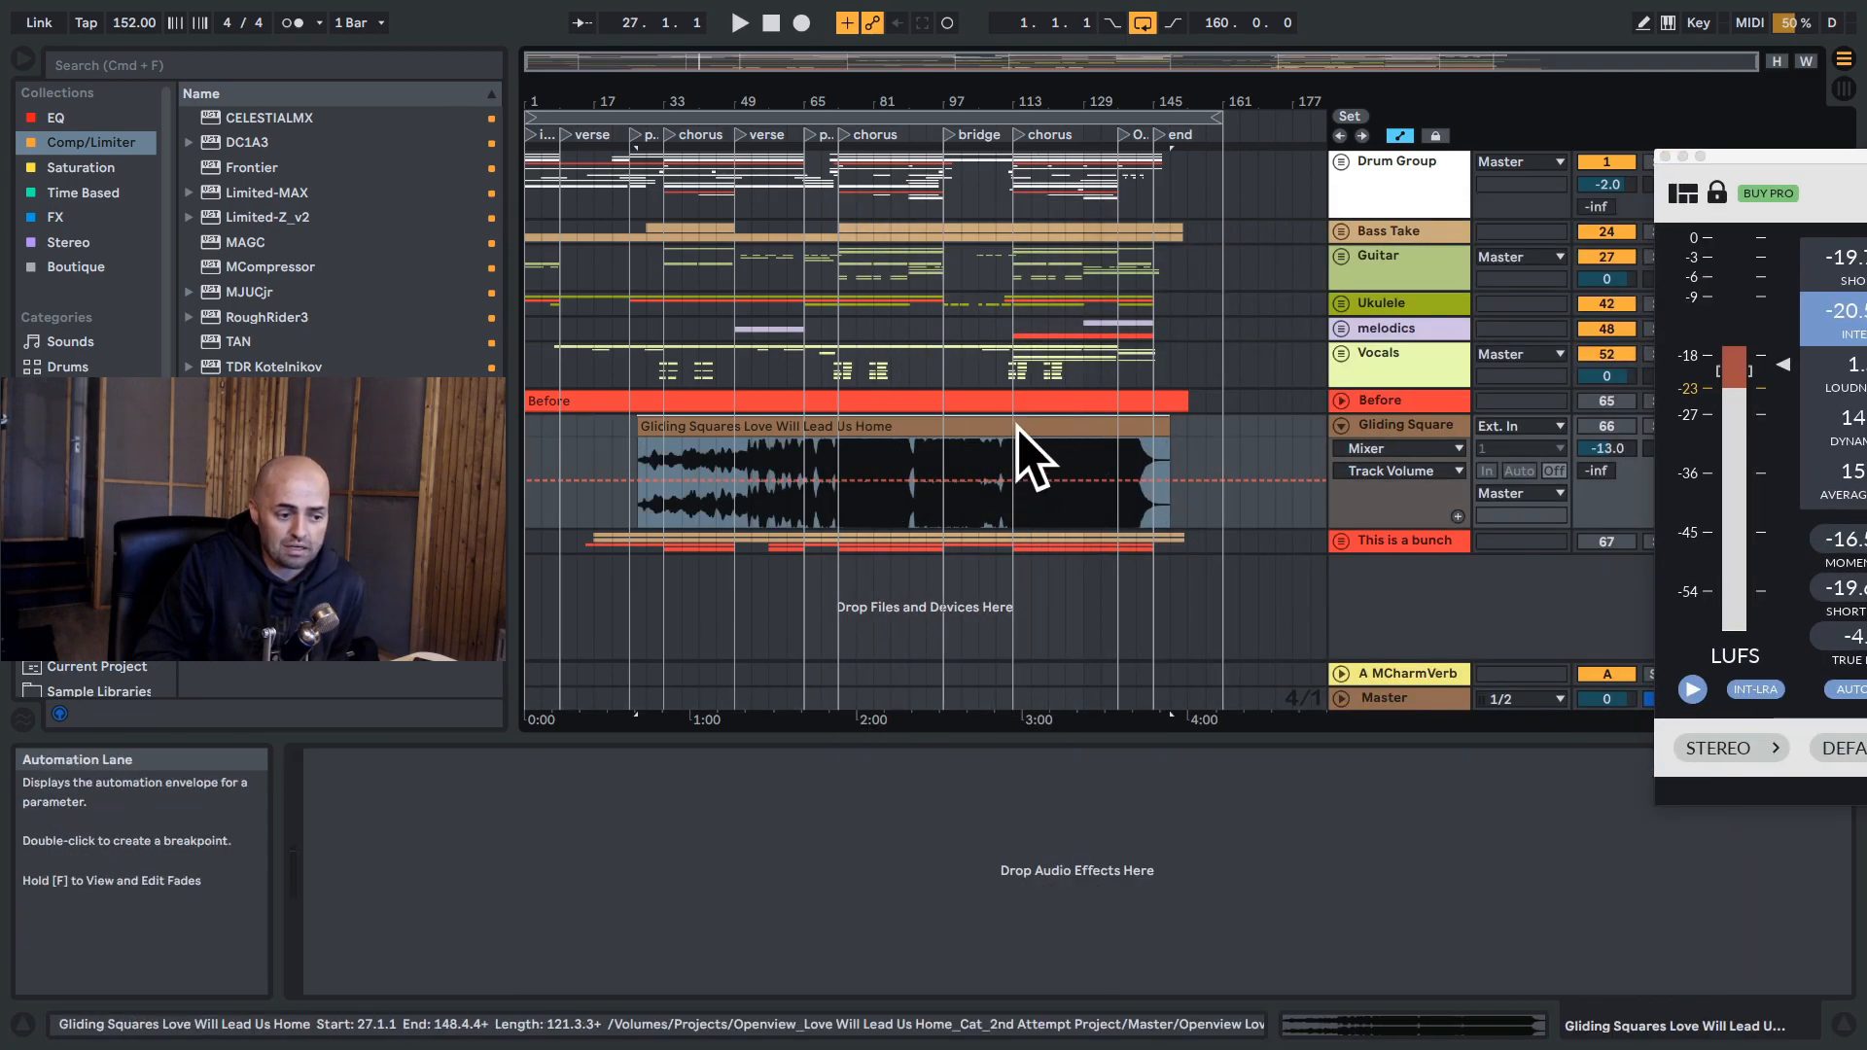
left_click_drag(1801, 160, 1658, 177)
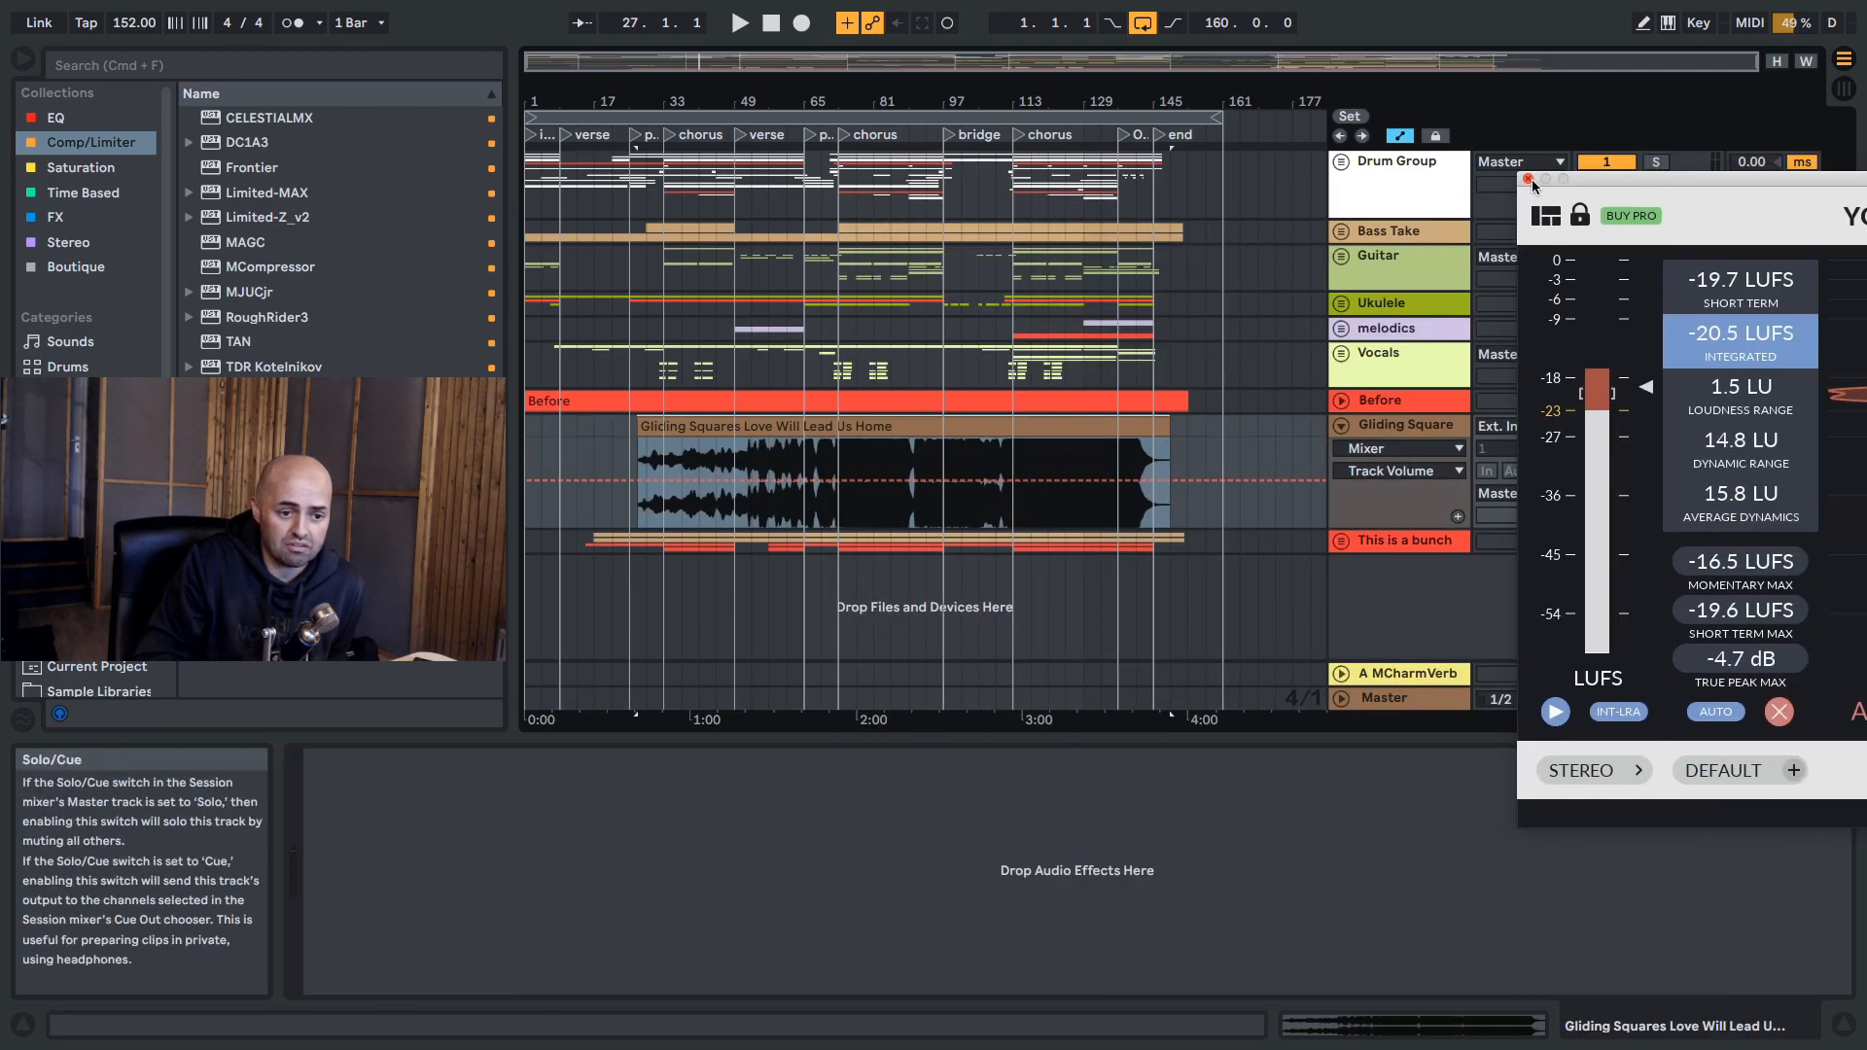
left_click(1526, 178)
Step: Find Ozone 9 in the plug-in browser and insert it on the Master track directly before the Youlean meter
left_click(1410, 696)
left_click(1599, 753)
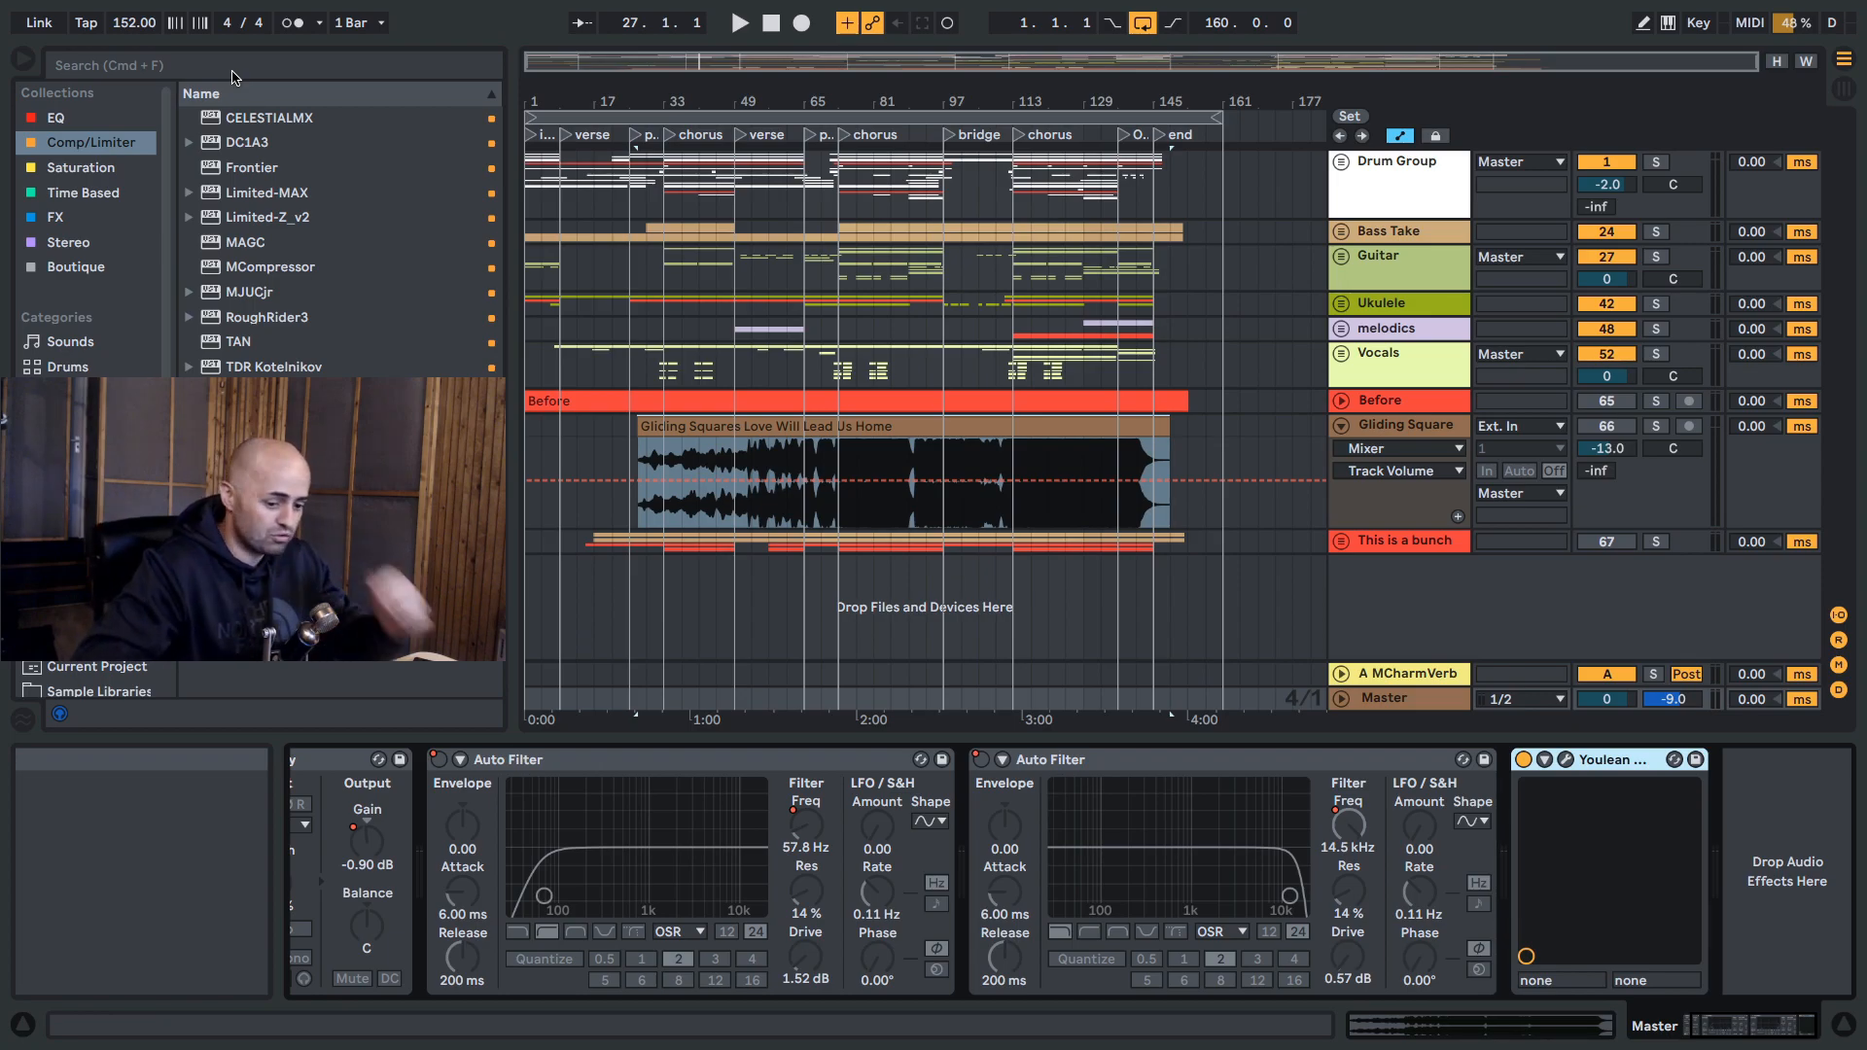
left_click(233, 73)
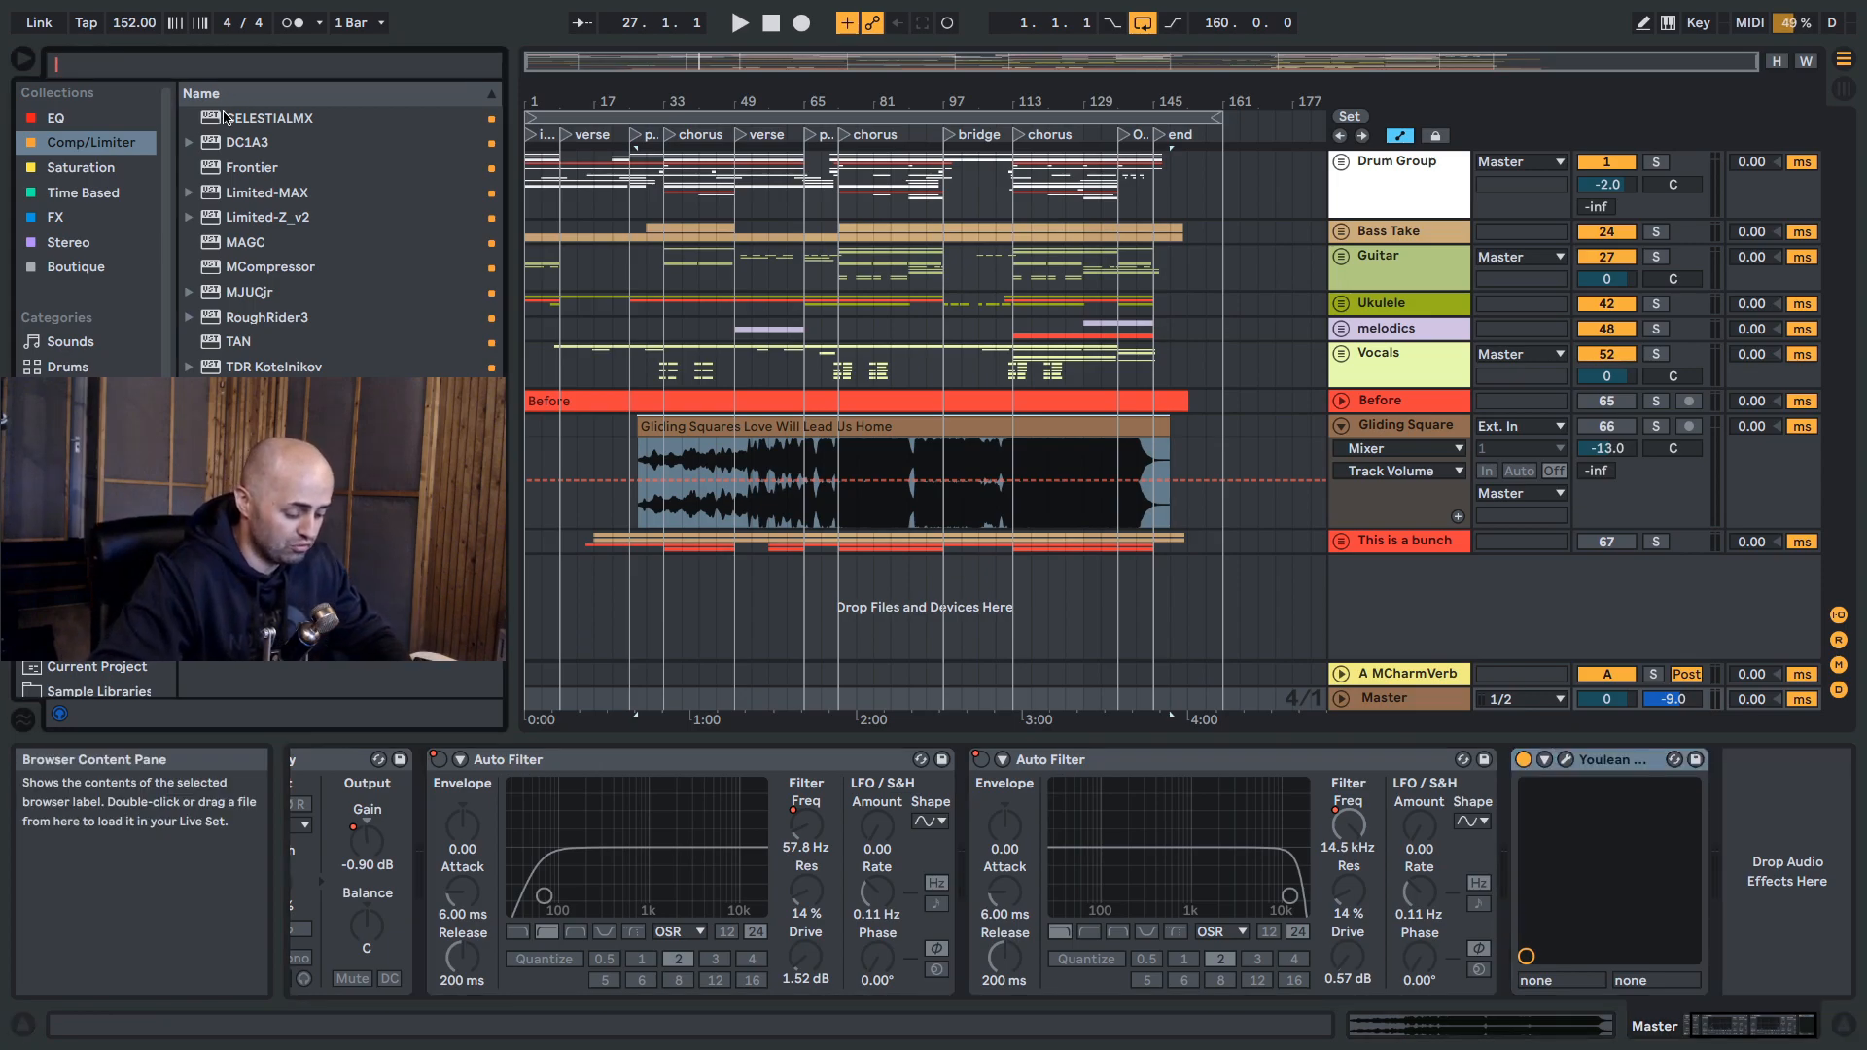
type("ozon")
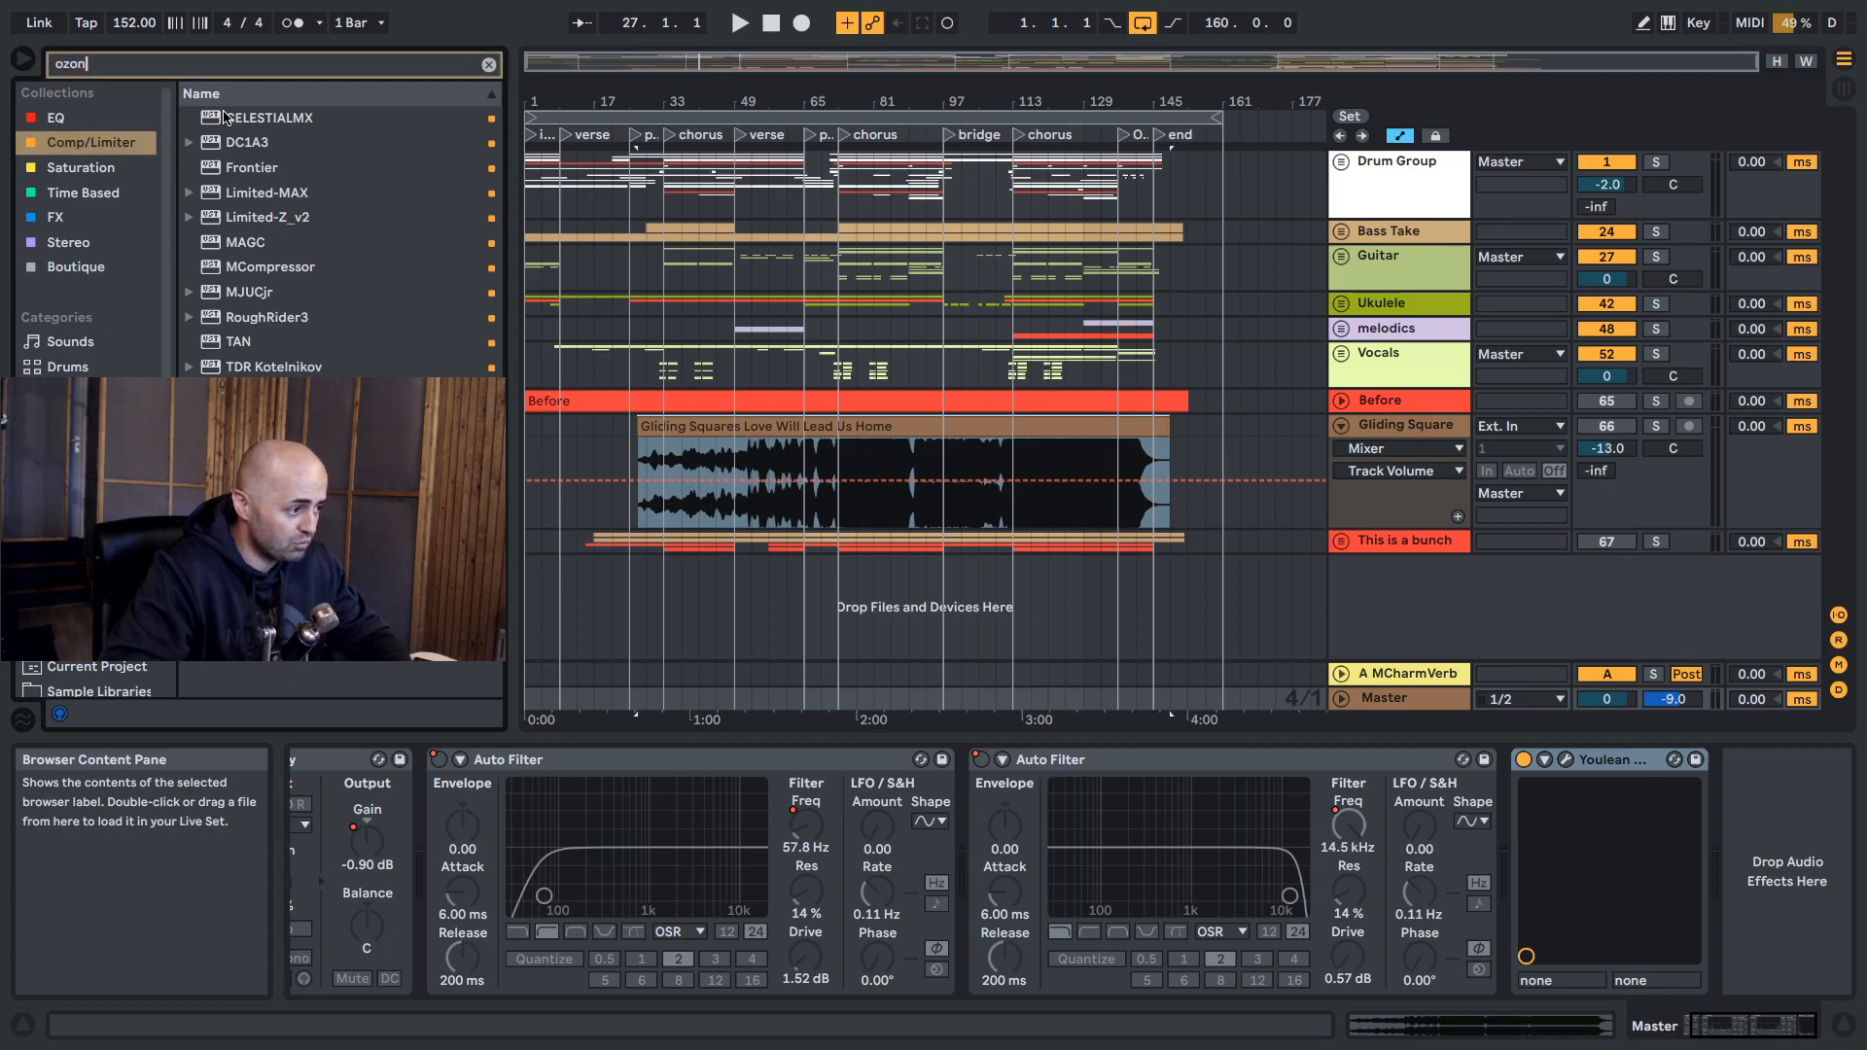
type("e 9")
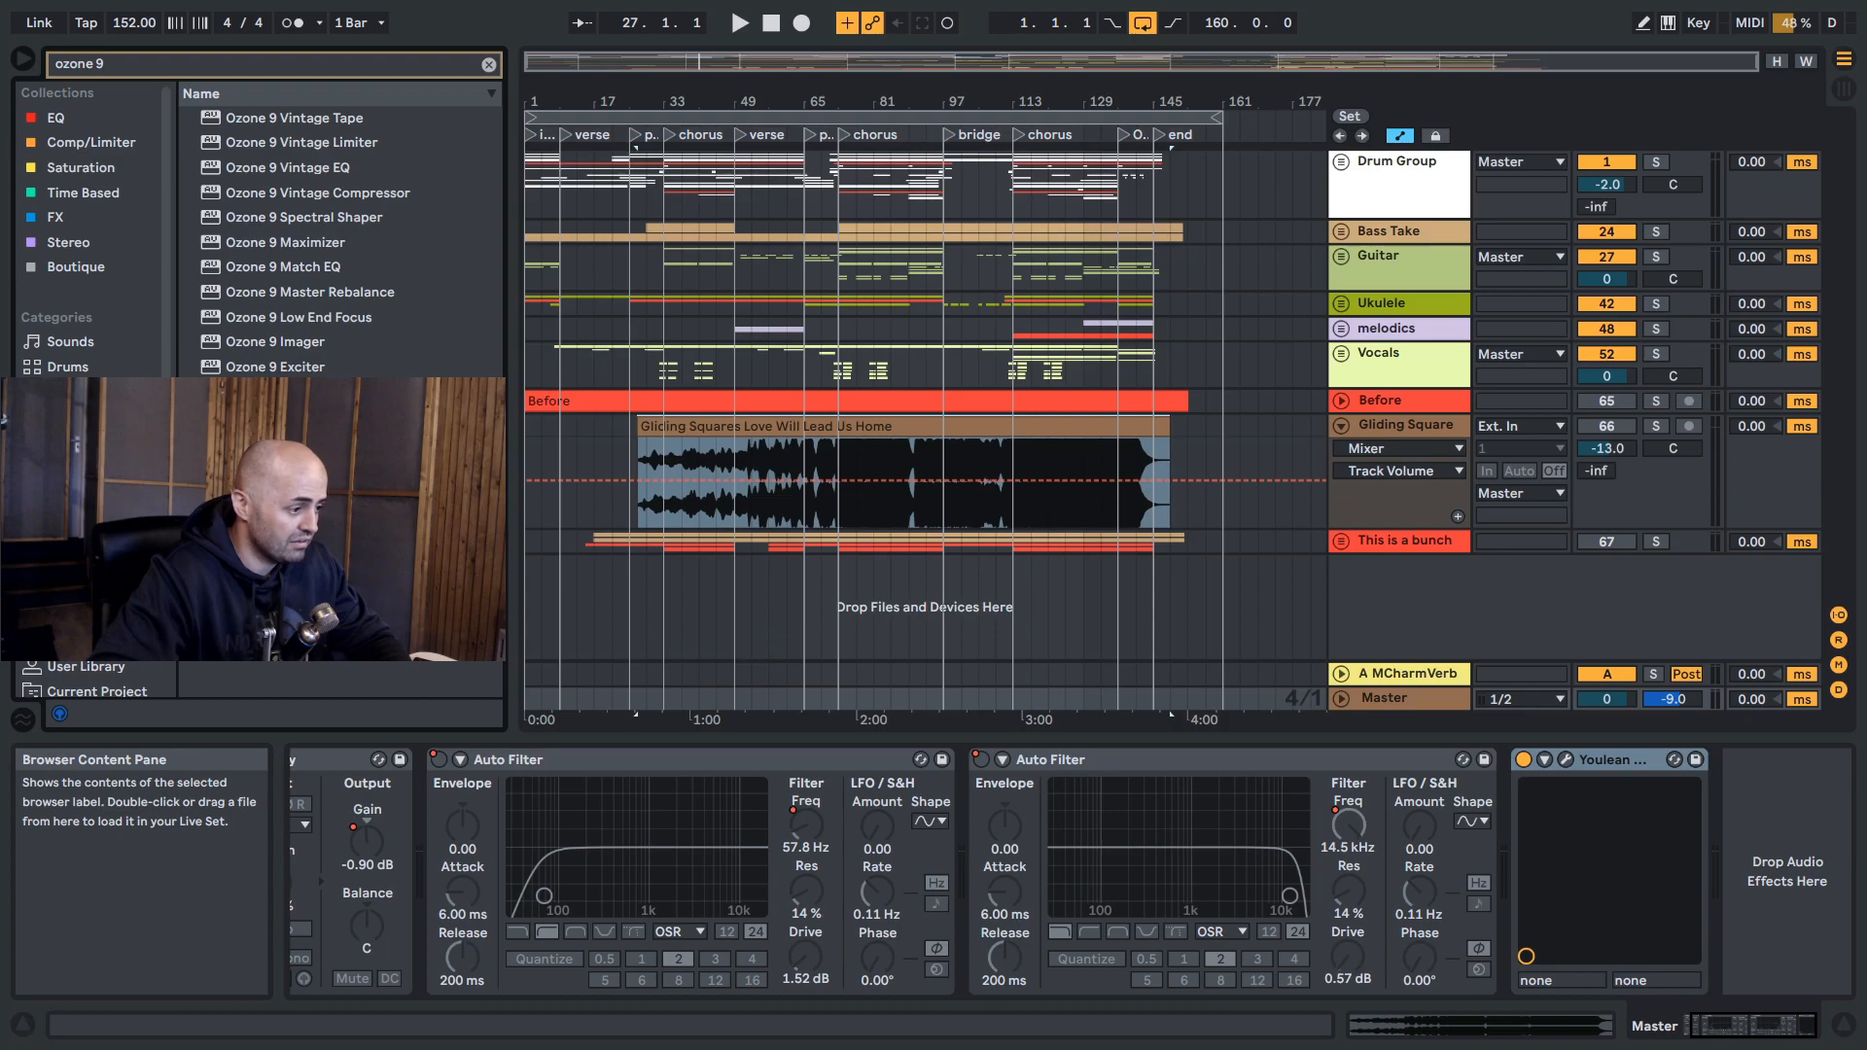
left_click_drag(547, 557, 1331, 786)
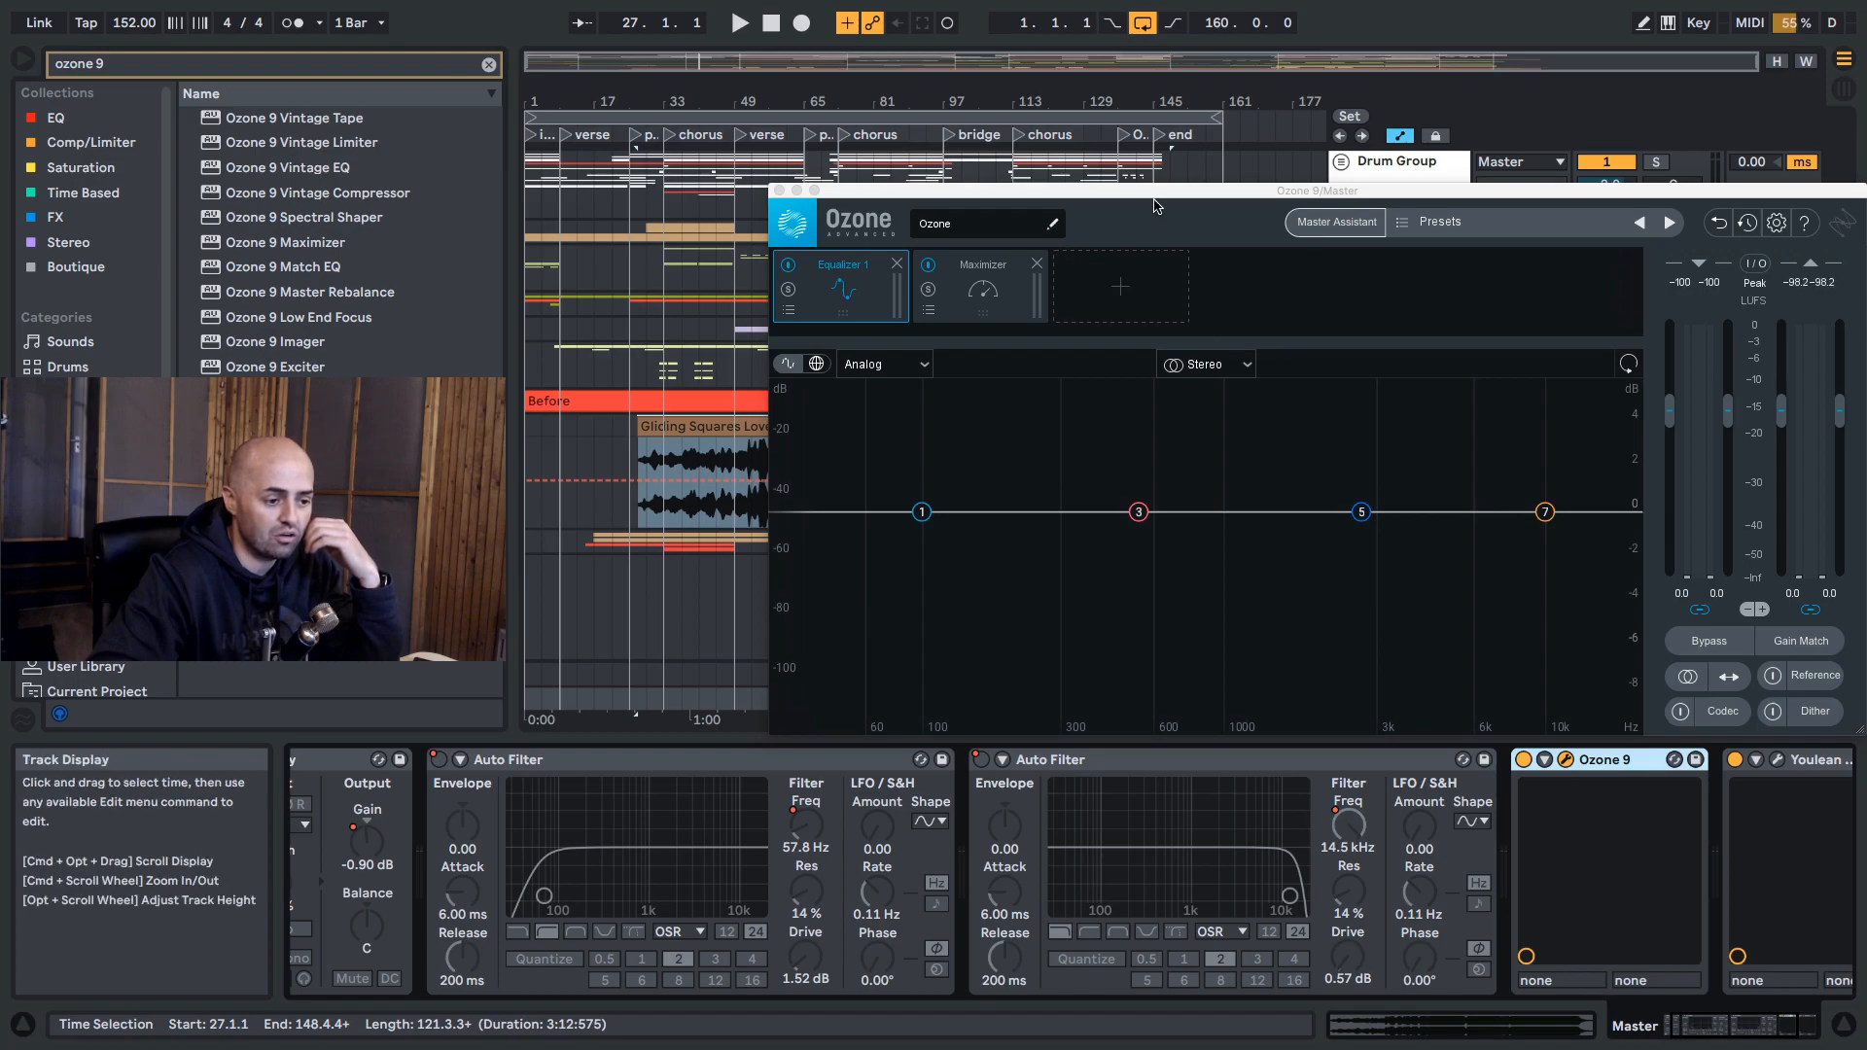
Step: Remove the Equalizer module from Ozone and set the Maximizer mode to IRC IV with the Modern style
left_click_drag(814, 185, 815, 329)
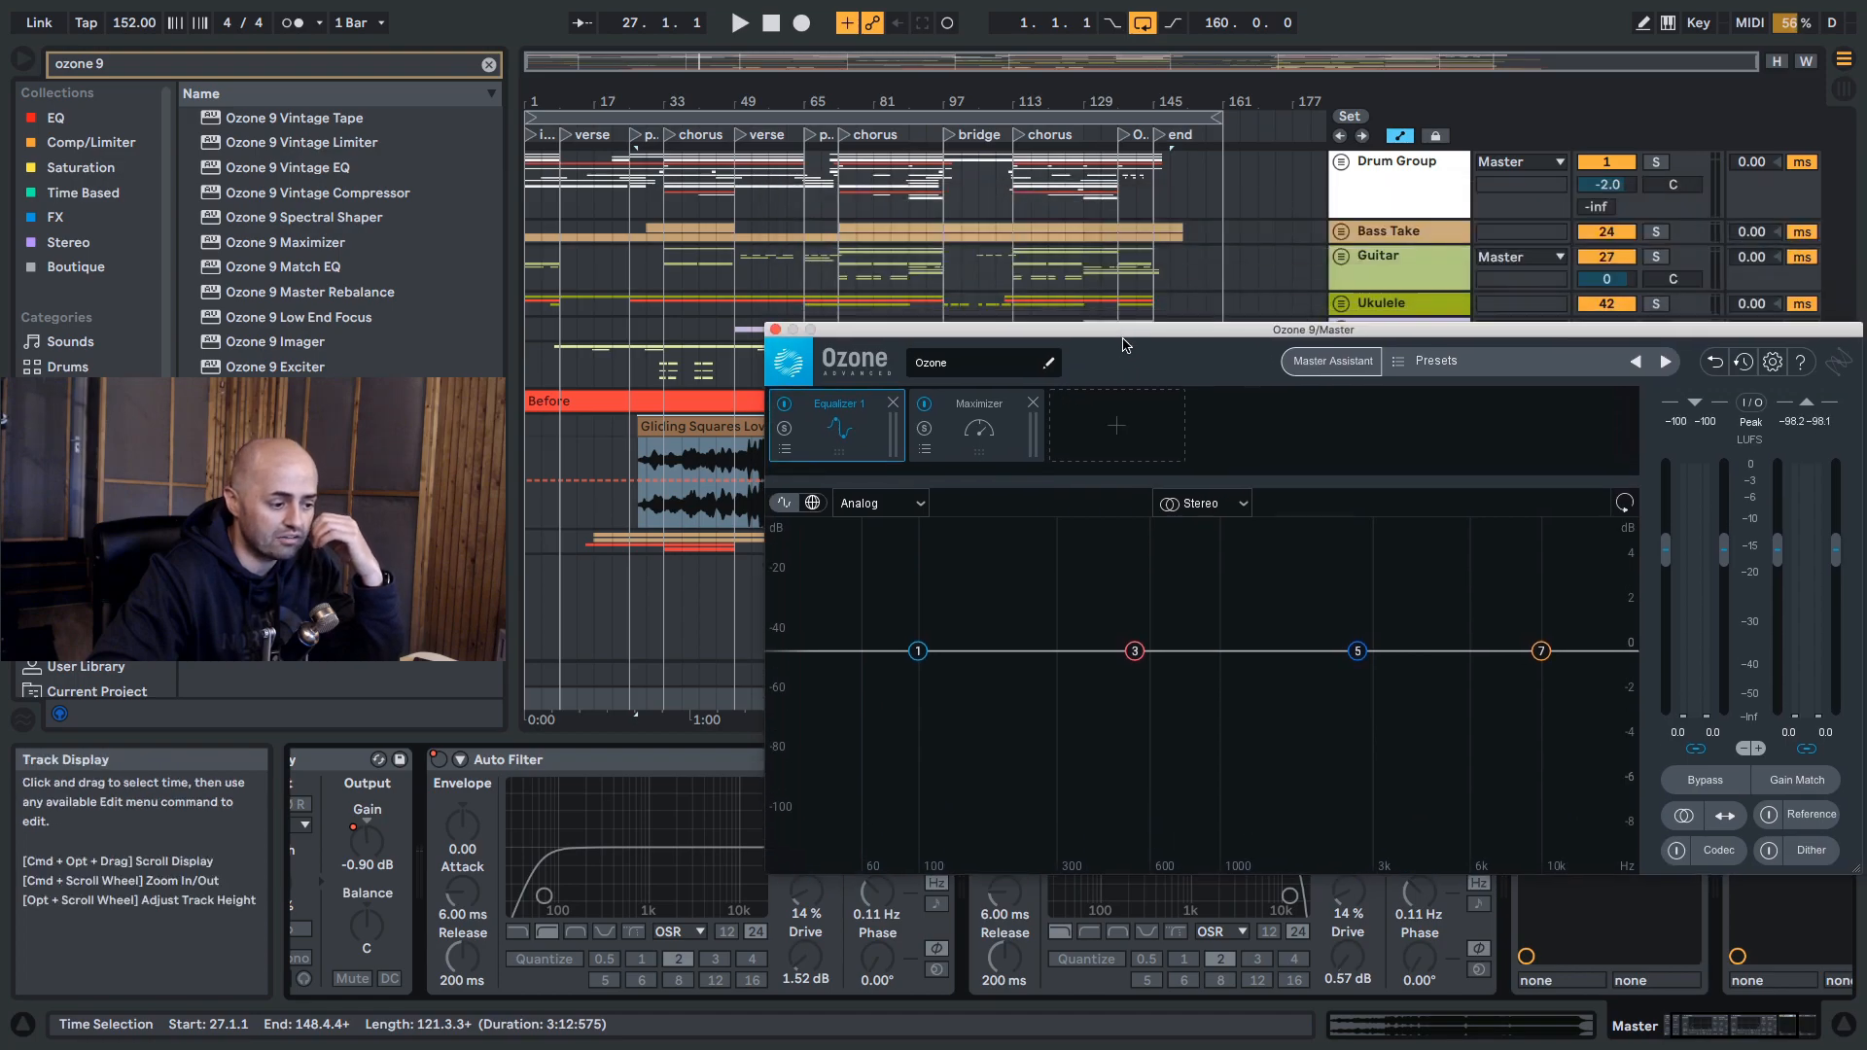
left_click(893, 403)
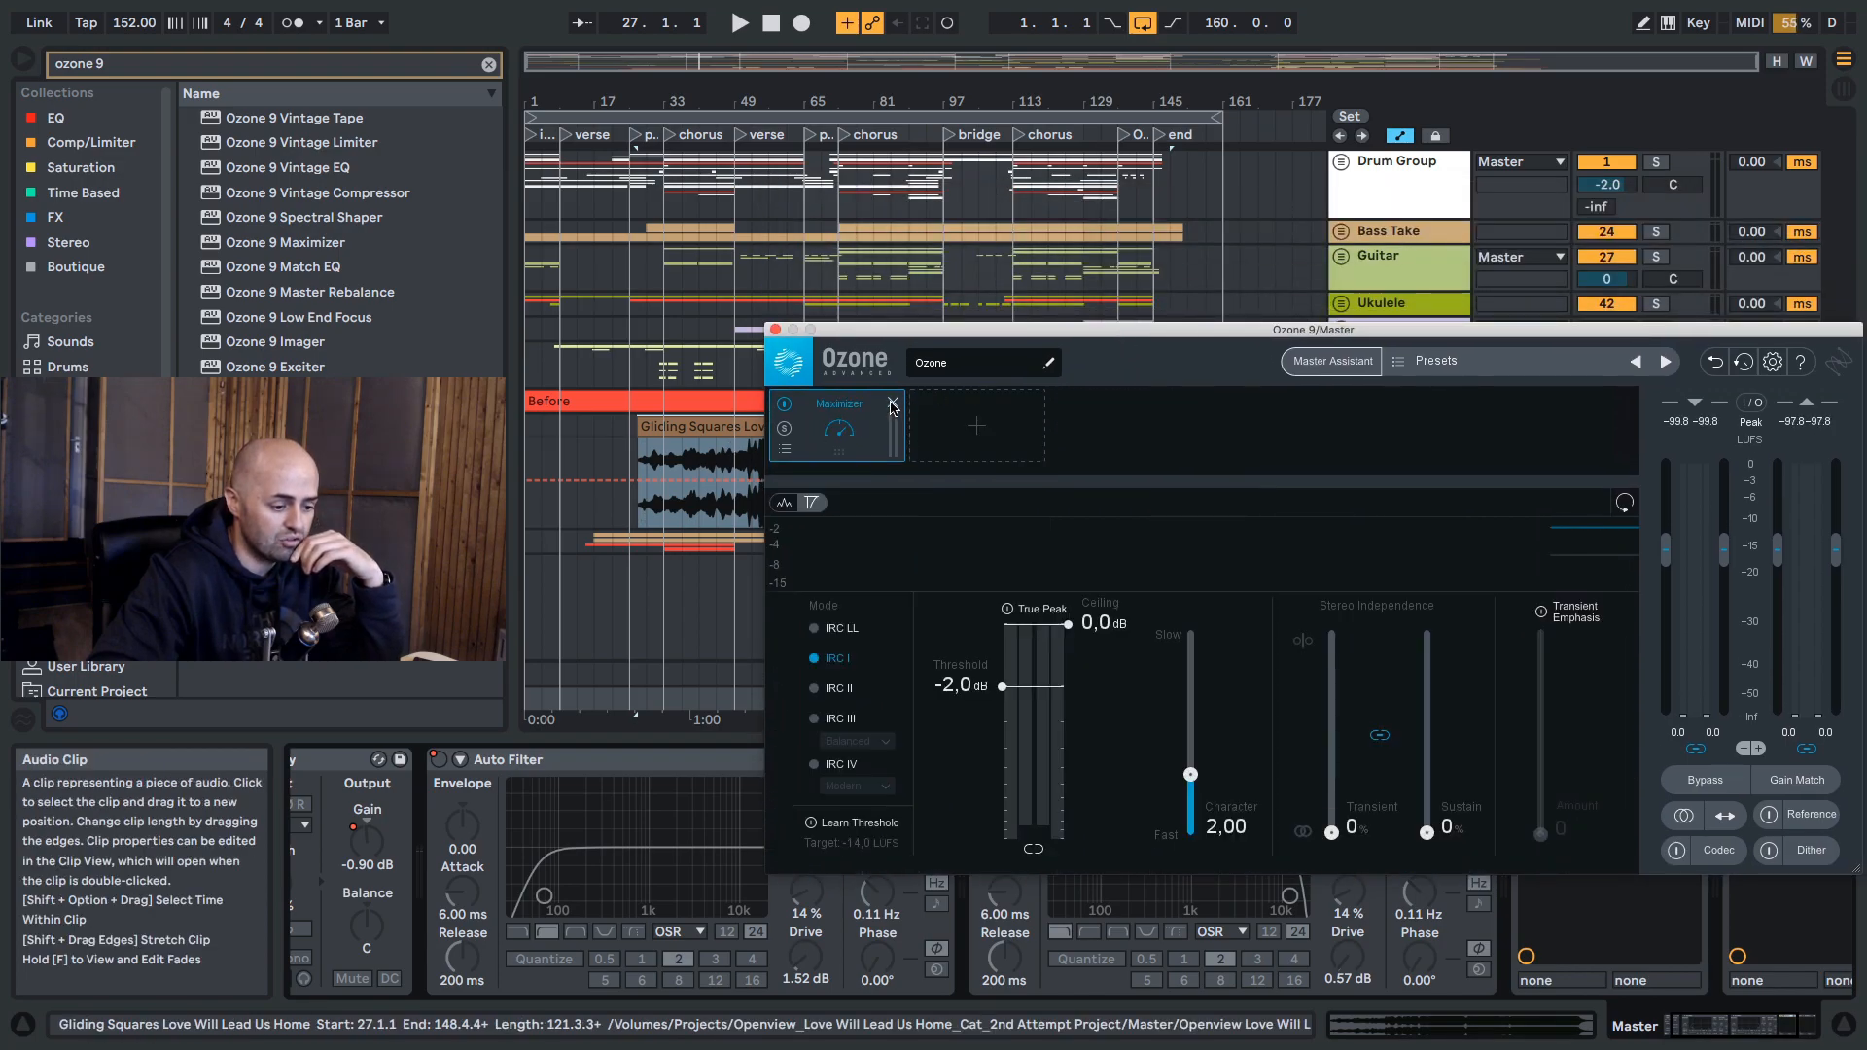
left_click_drag(994, 333, 1081, 186)
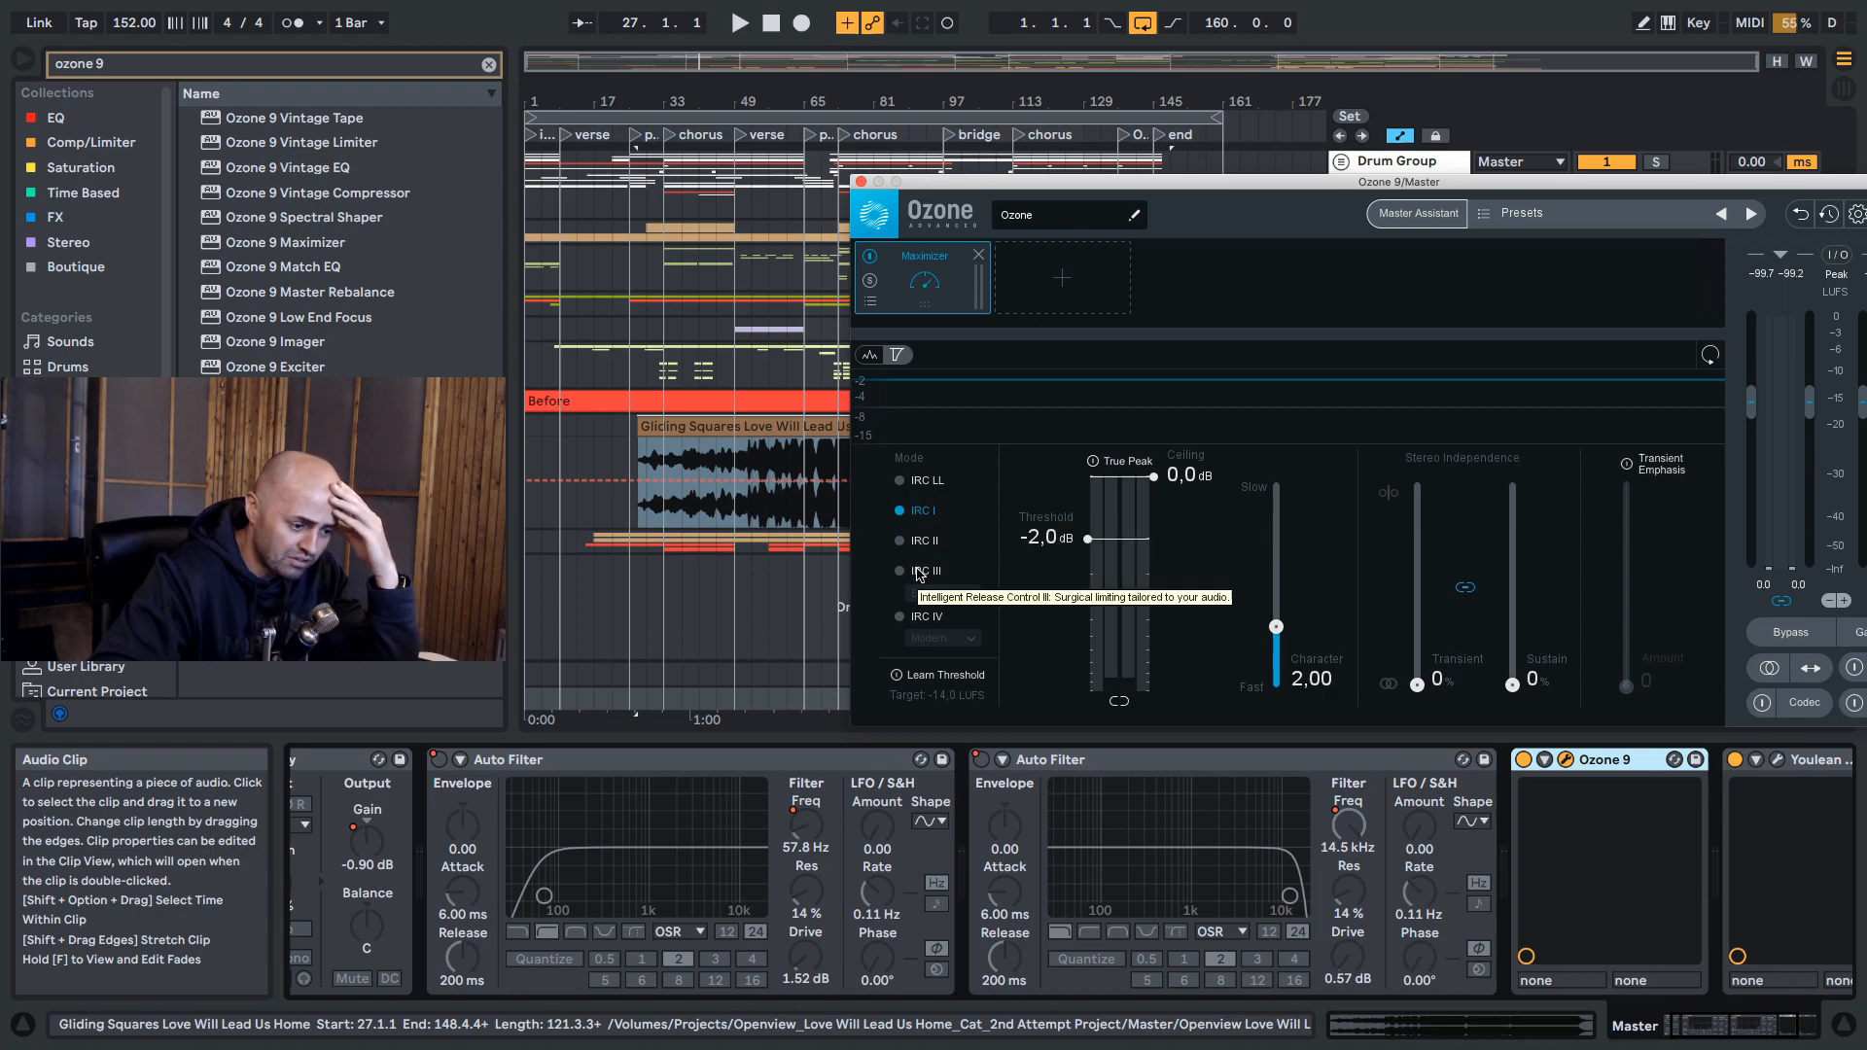
left_click(926, 619)
left_click(941, 638)
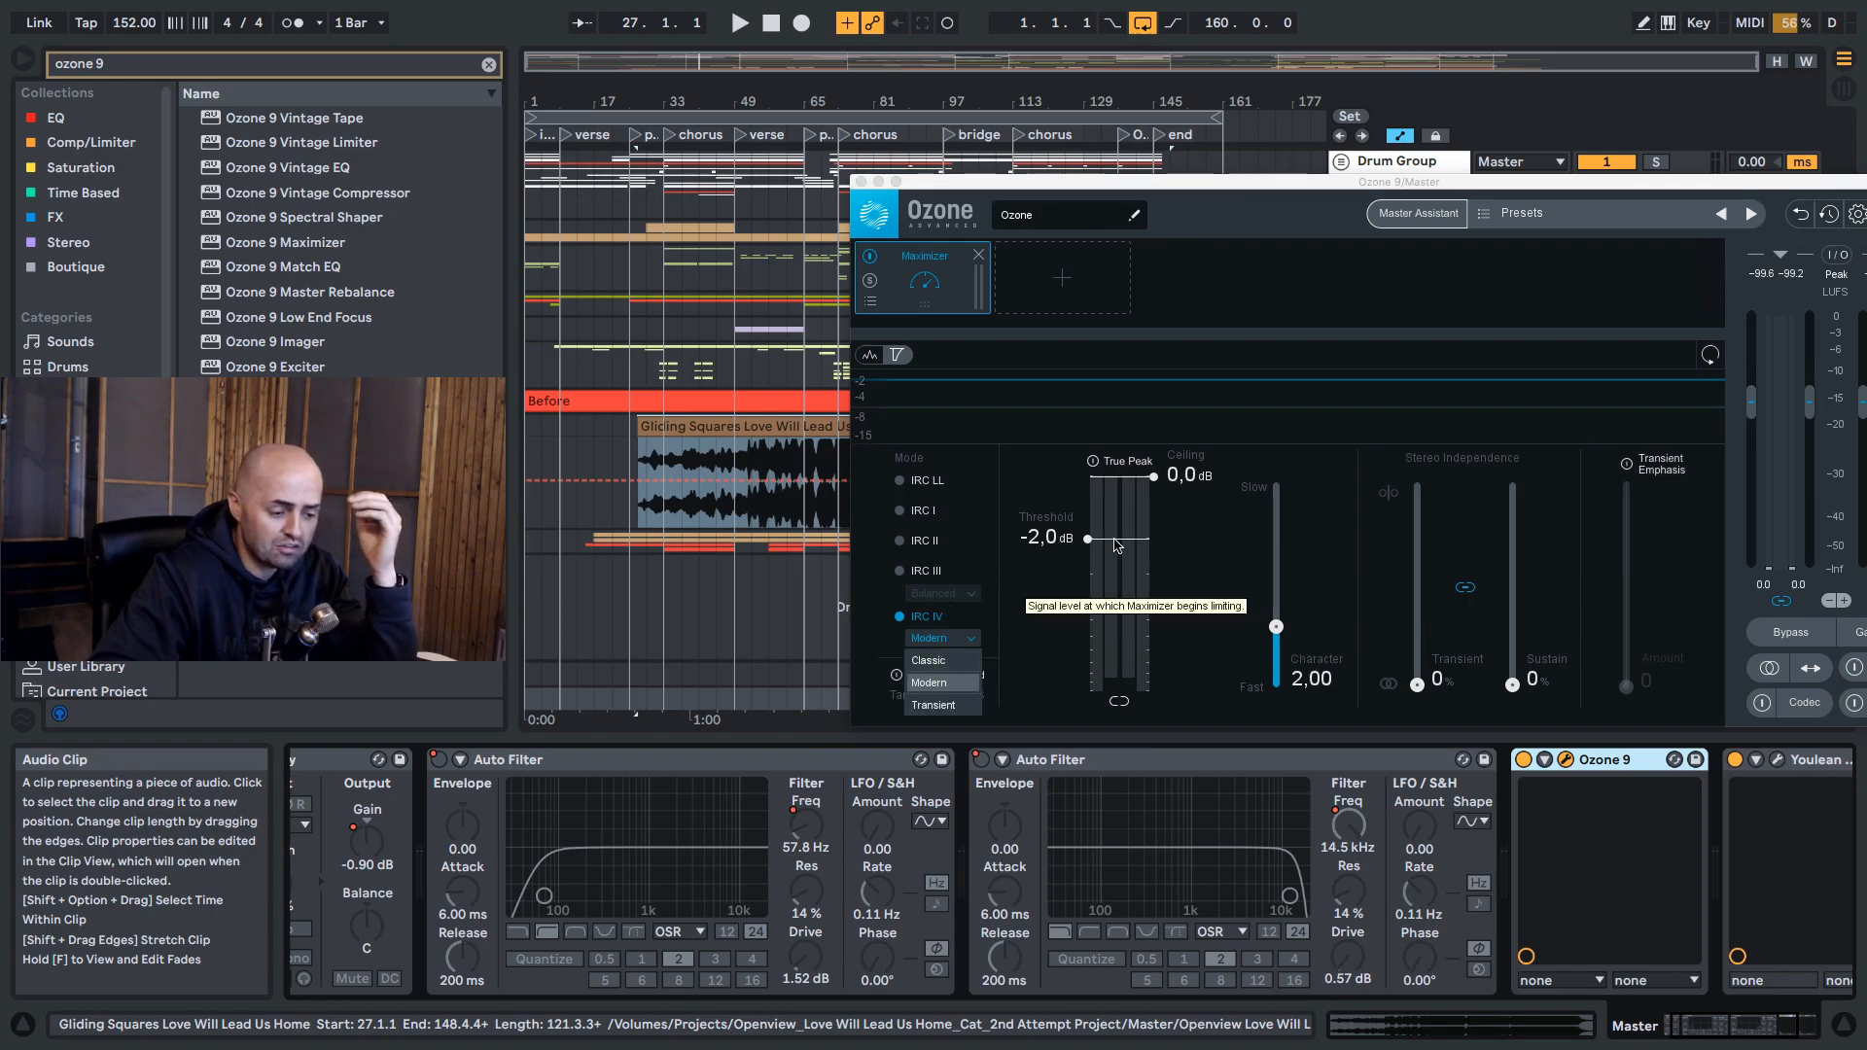
Step: Set the Maximizer ceiling to -0.4 dB with True Peak enabled and lower the threshold to about -11.6 dB
left_click(1154, 477)
left_click_drag(1154, 477, 1168, 498)
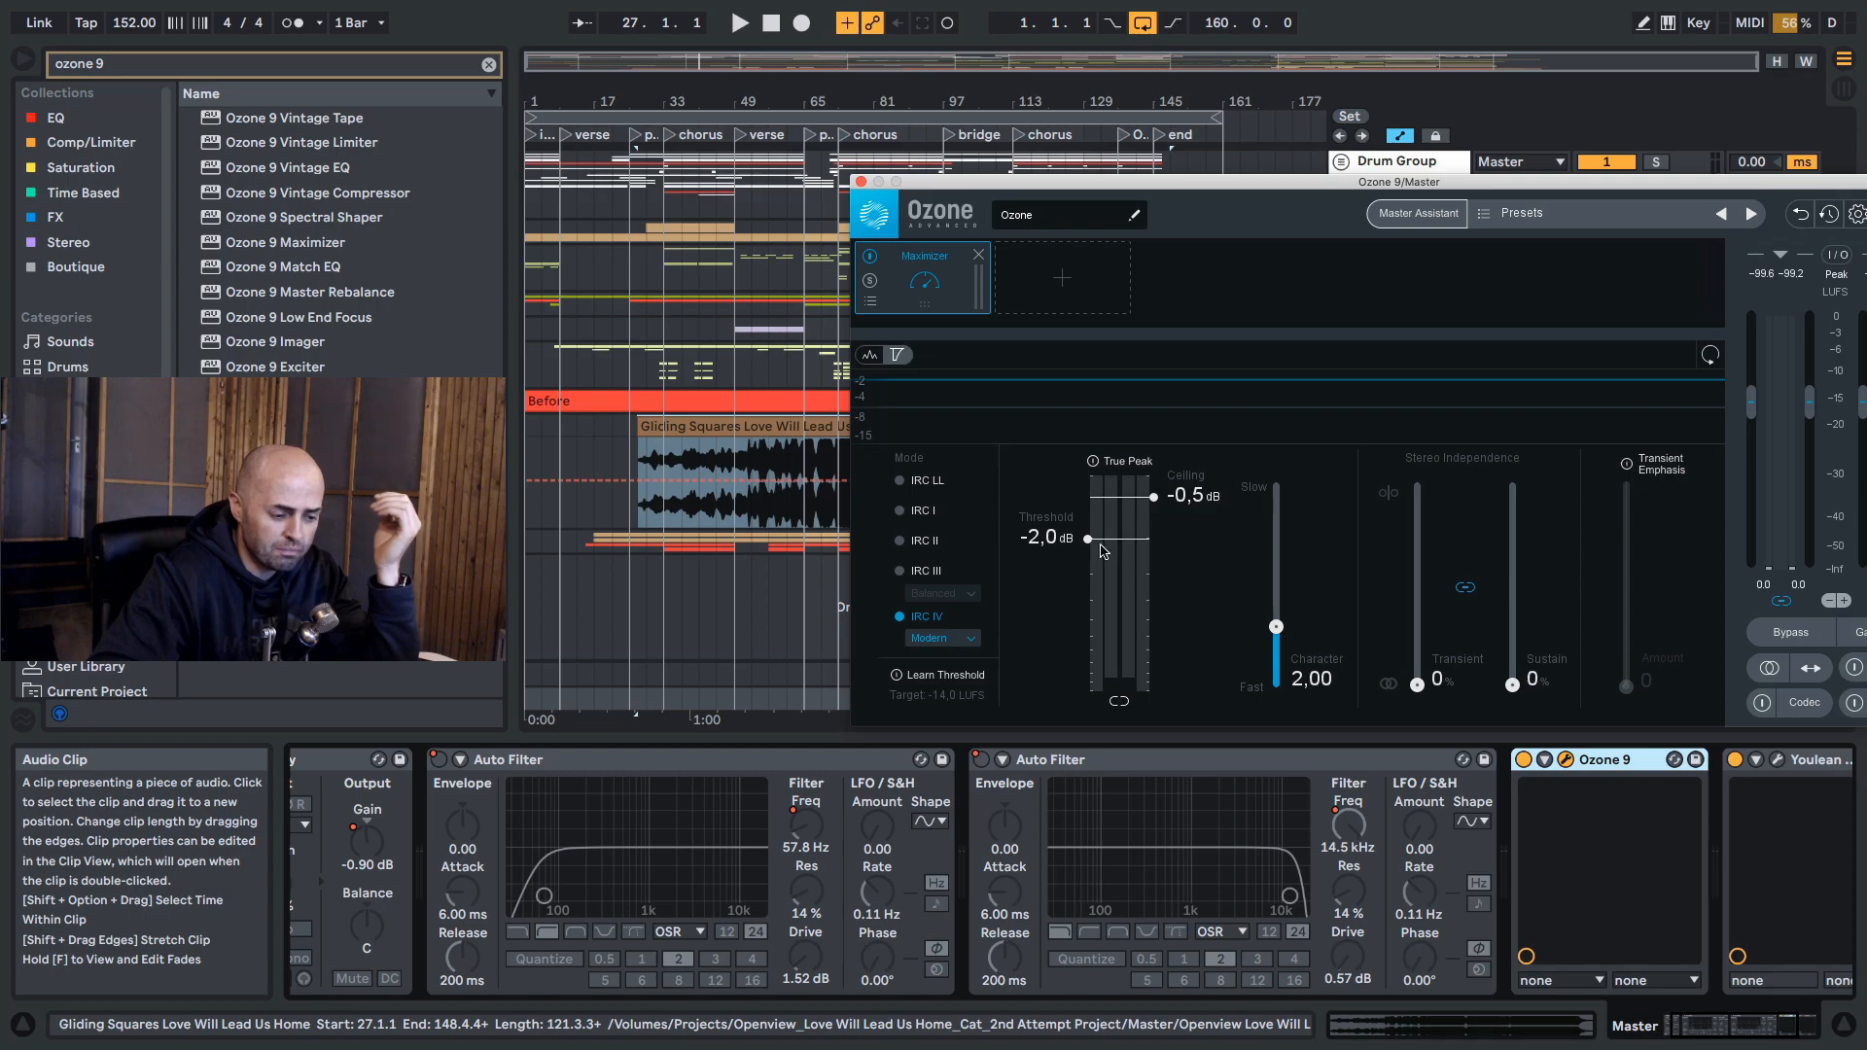
left_click_drag(1164, 500, 1161, 497)
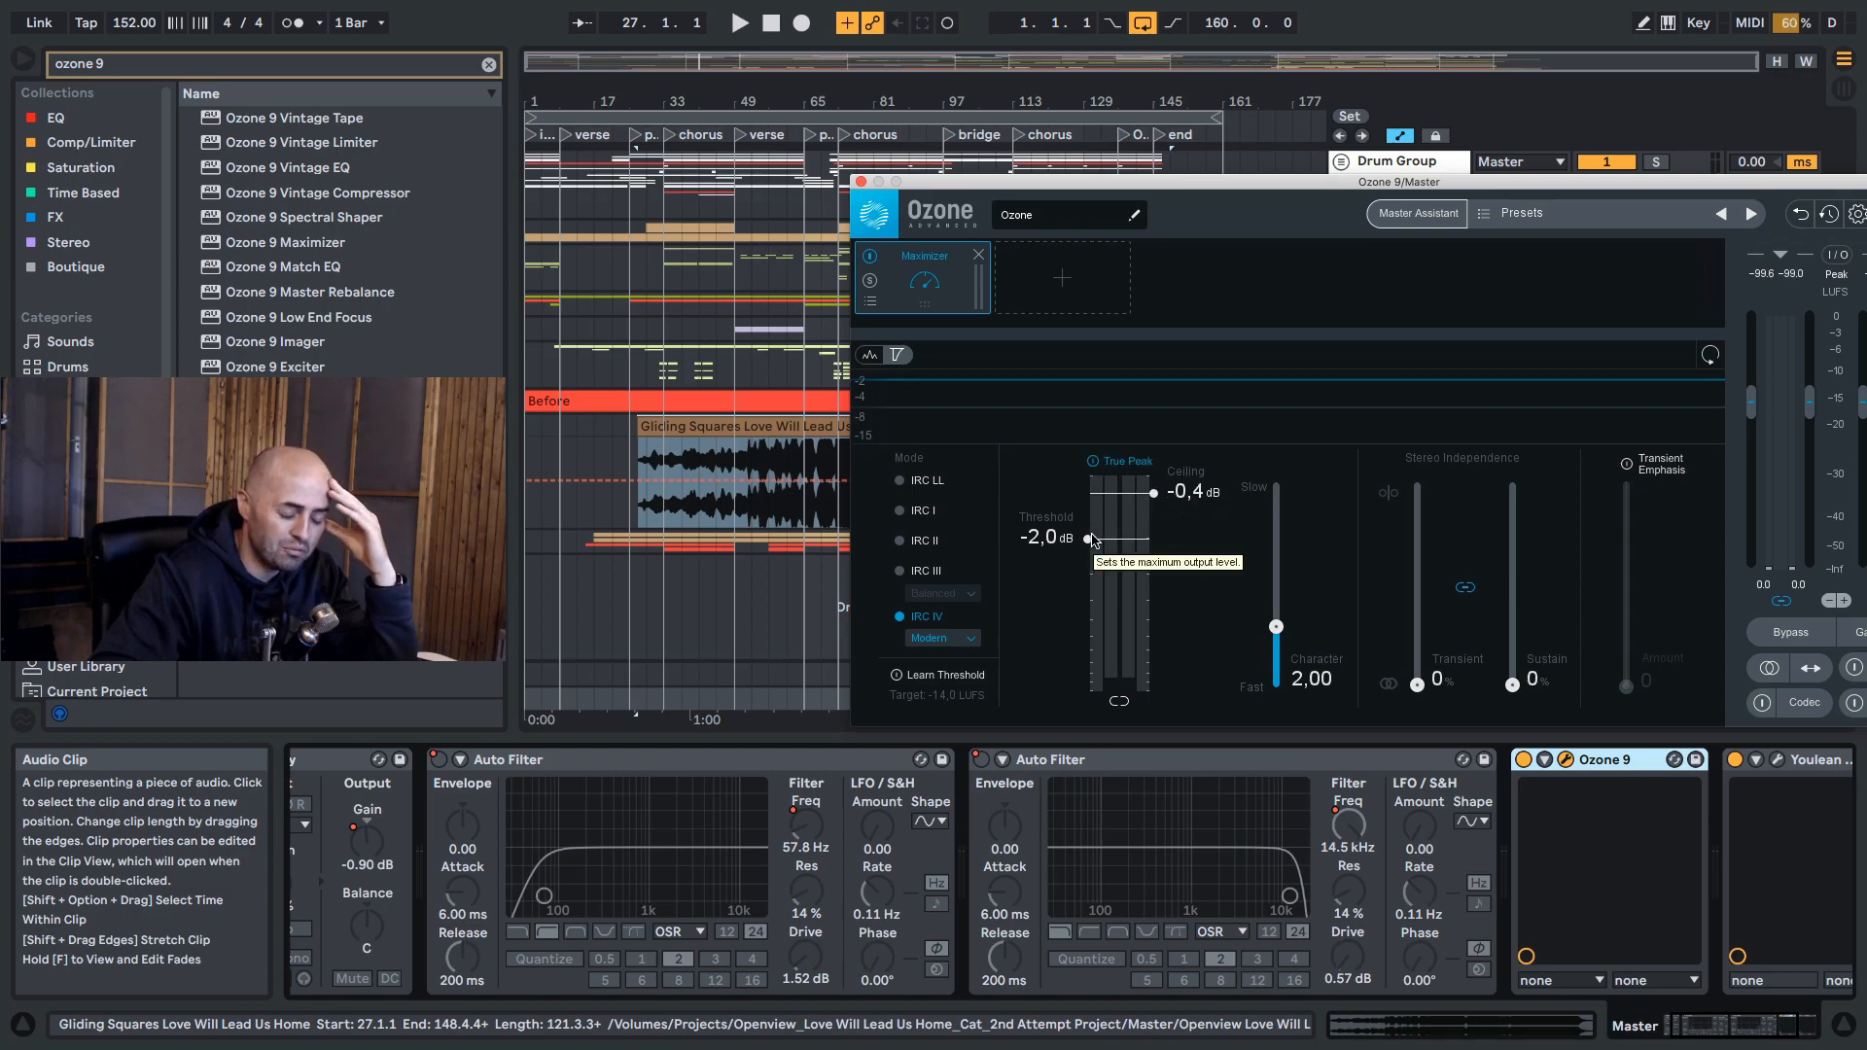
left_click_drag(1092, 539, 1098, 654)
Step: Reopen the Youlean loudness meter and place it beside the Ozone window so both meters can be read
left_click_drag(1361, 186, 999, 207)
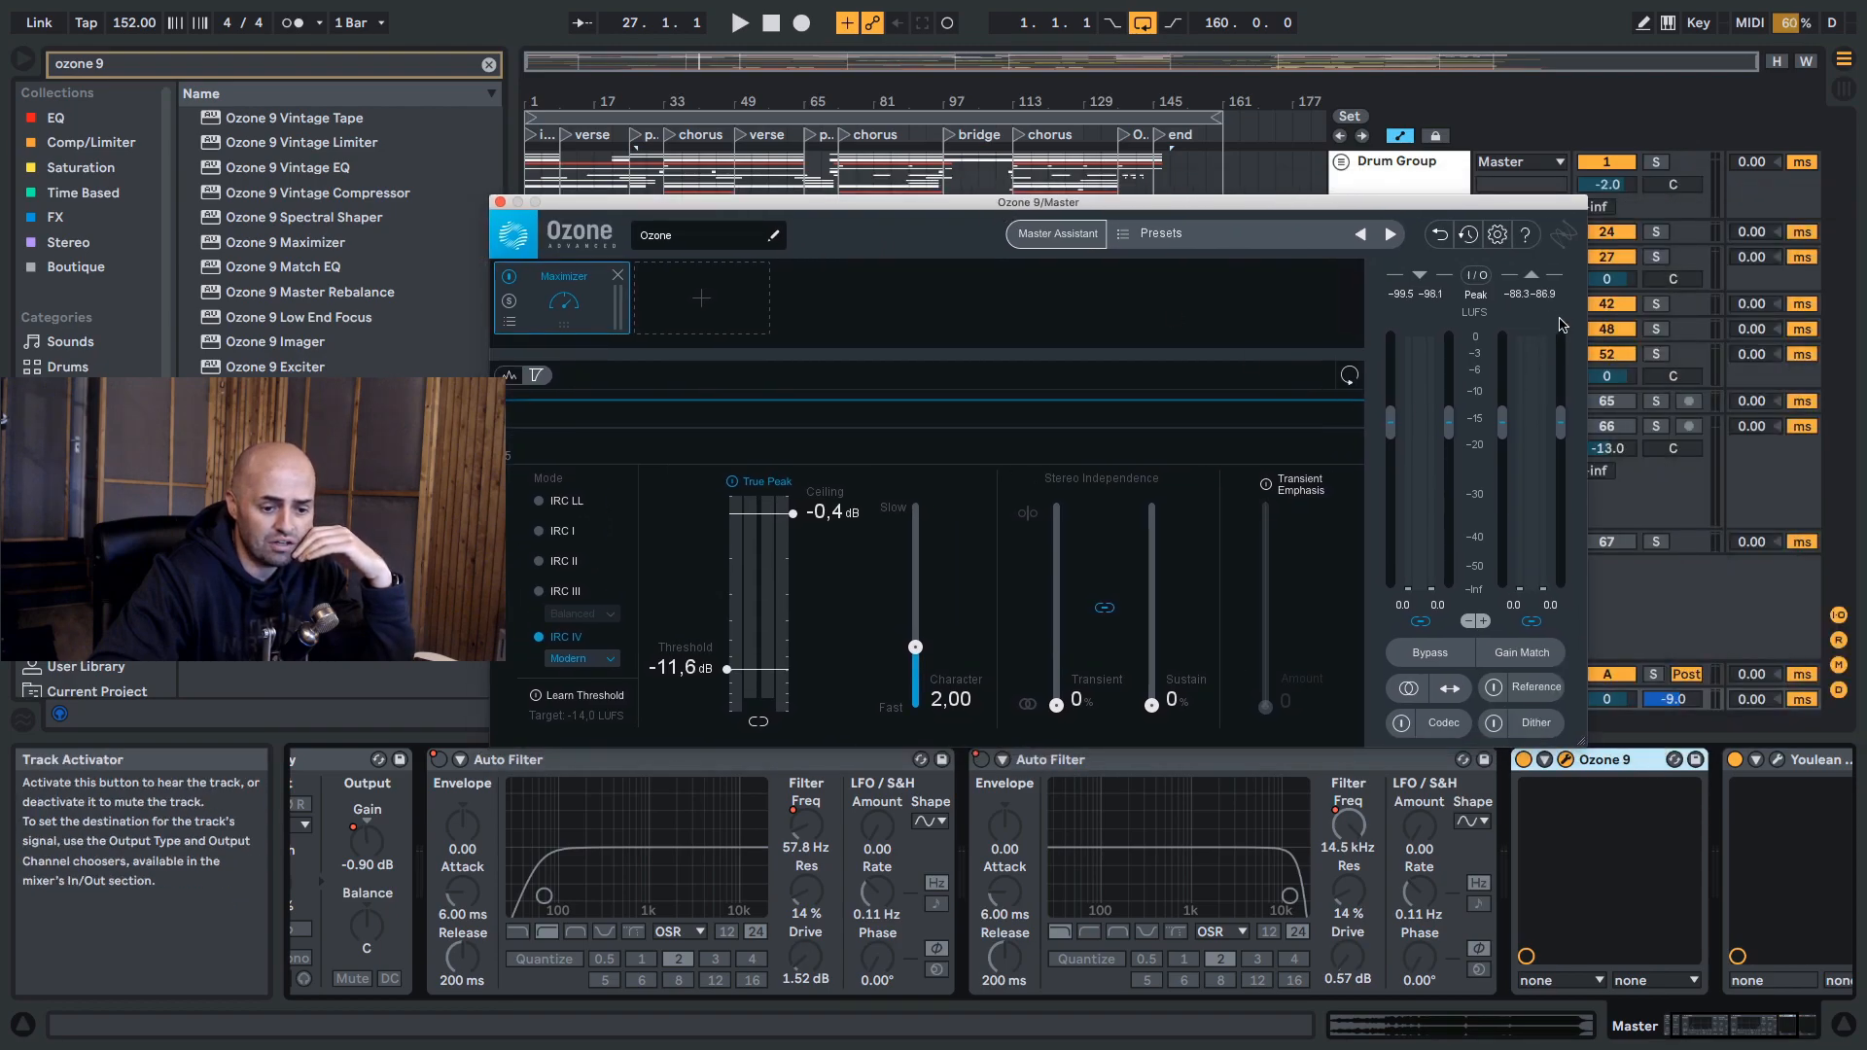
left_click(1777, 759)
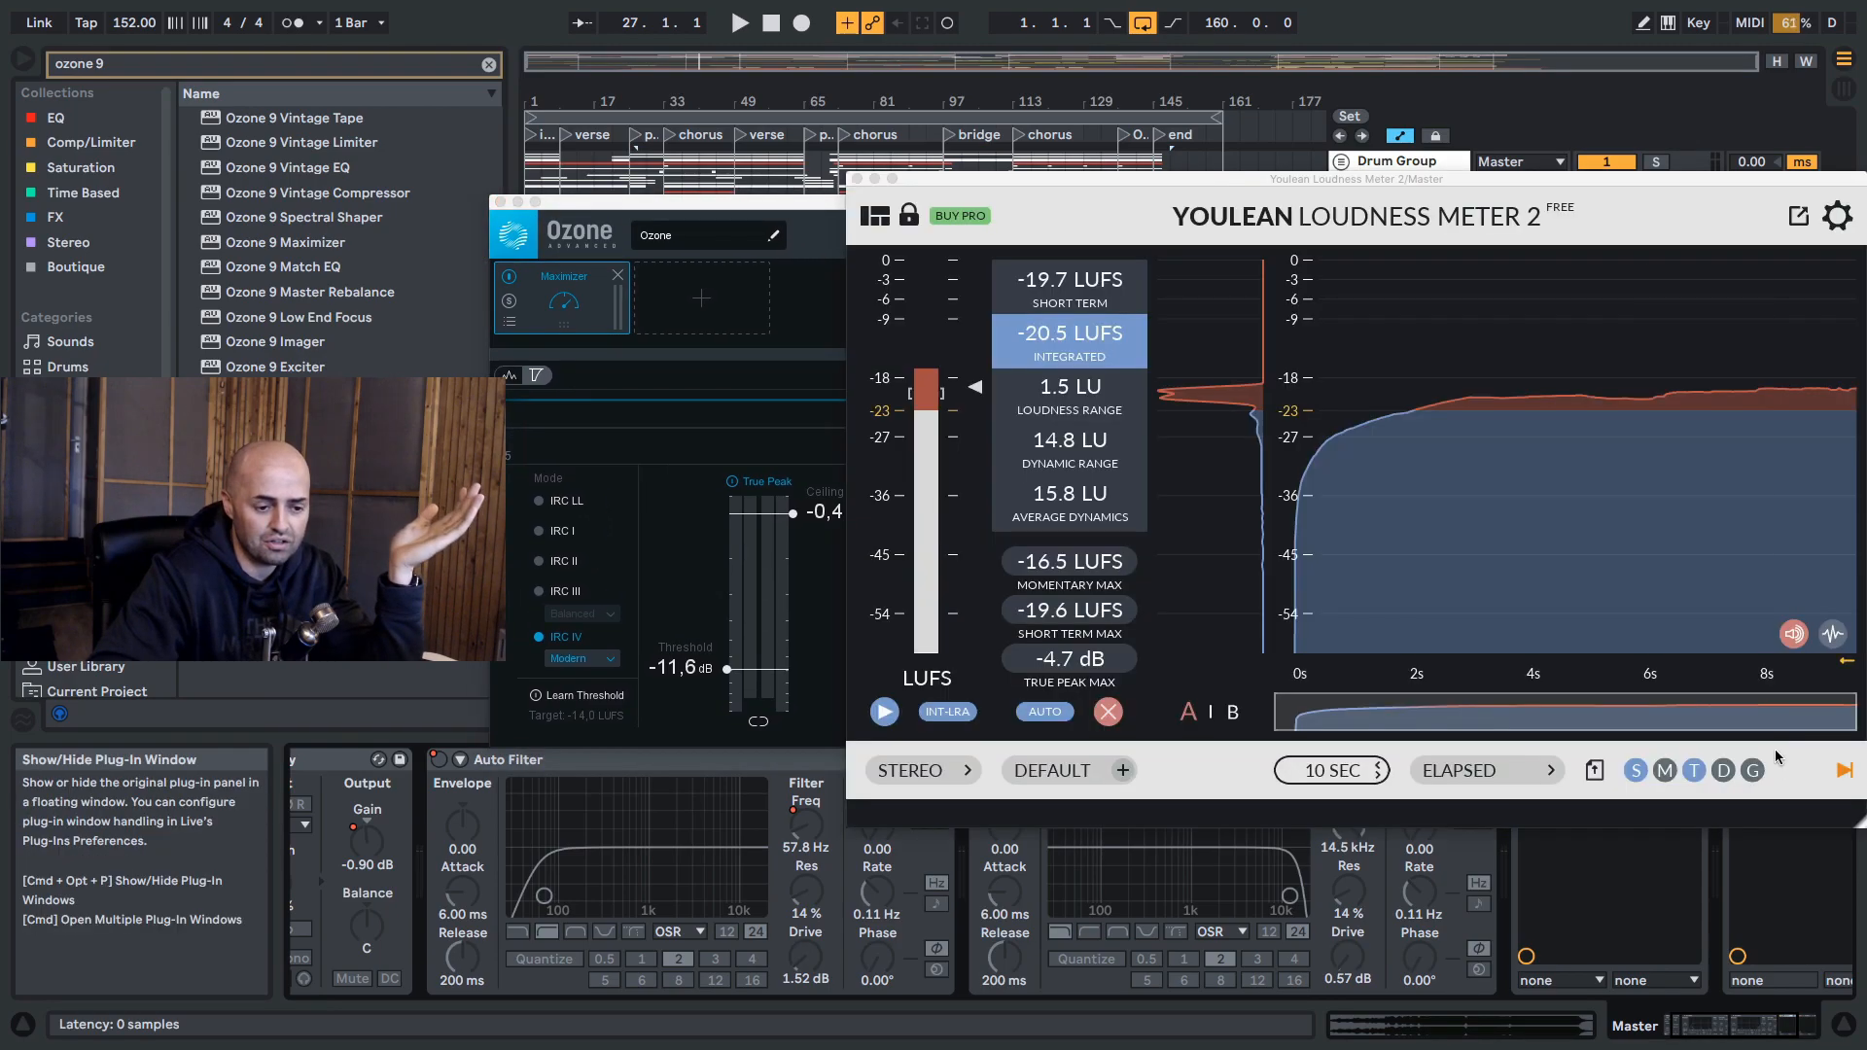
left_click_drag(899, 183, 1688, 181)
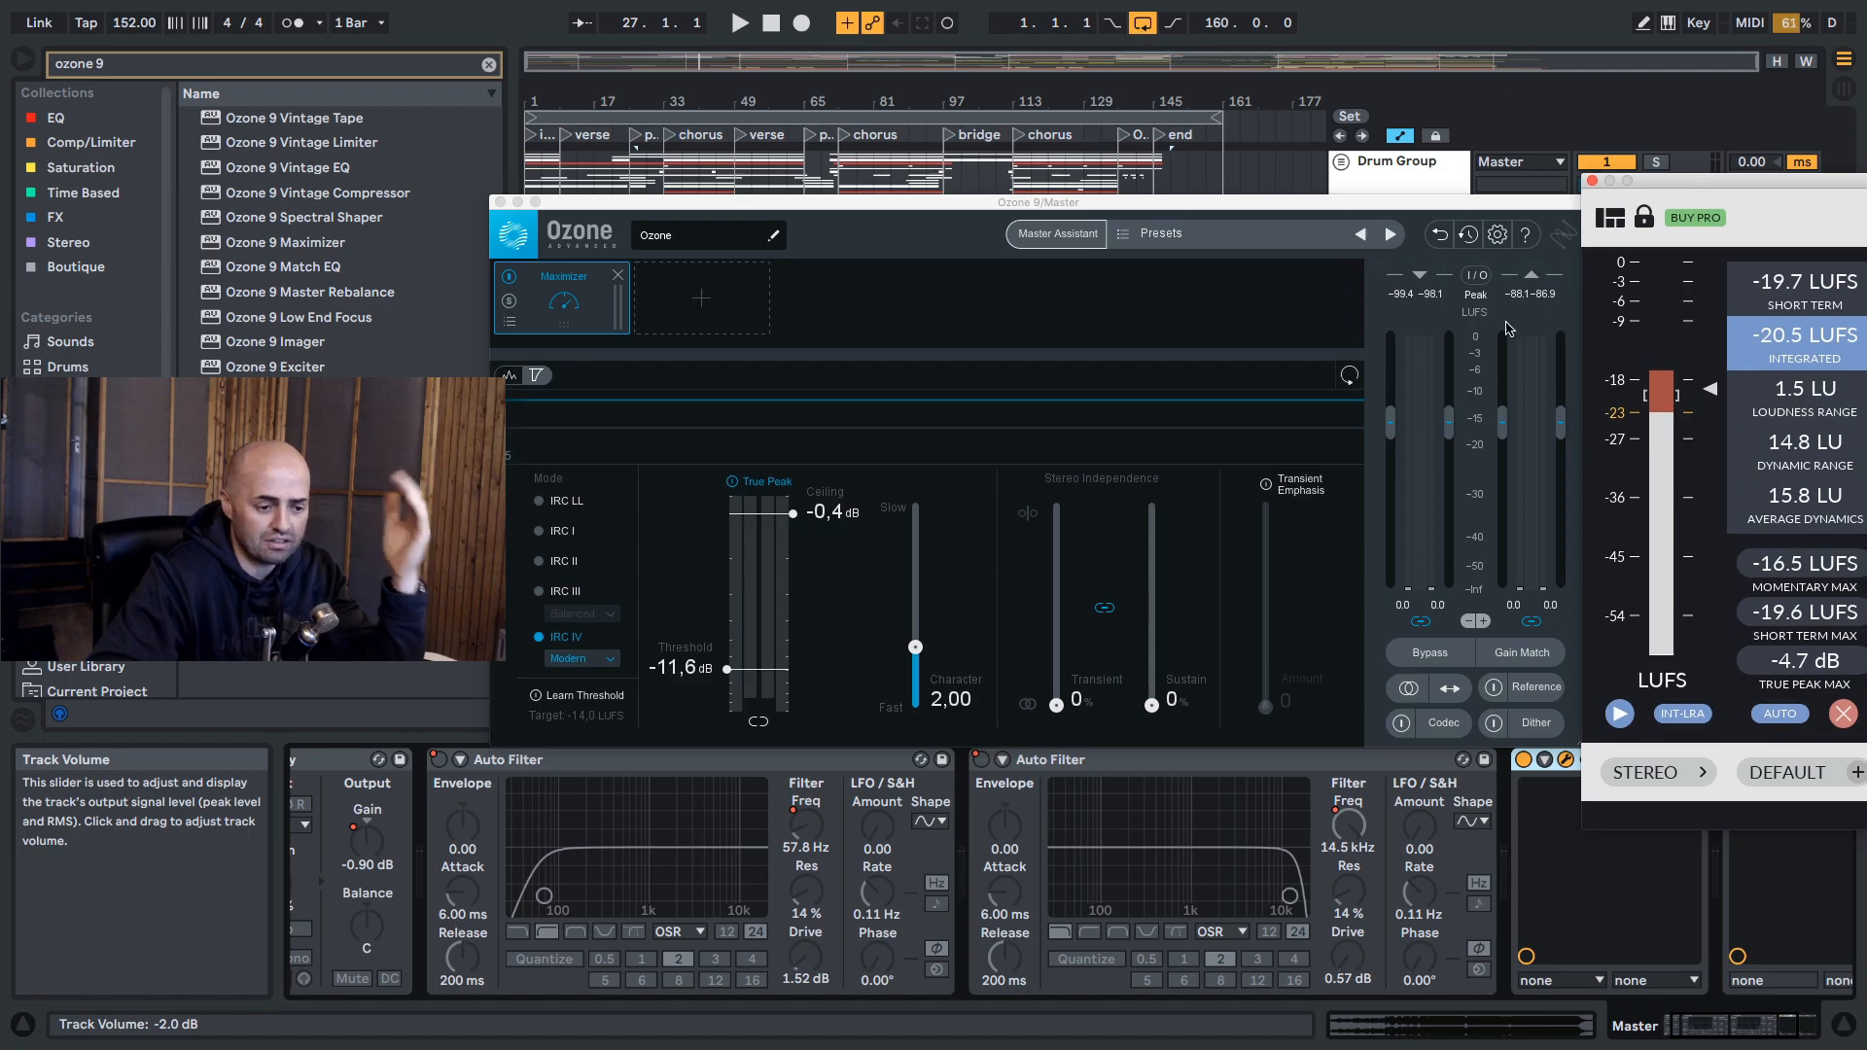
Step: Loop bars 129 to 137 of the last chorus and play it back through the Maximizer
key("space")
key("space")
left_click(1014, 168)
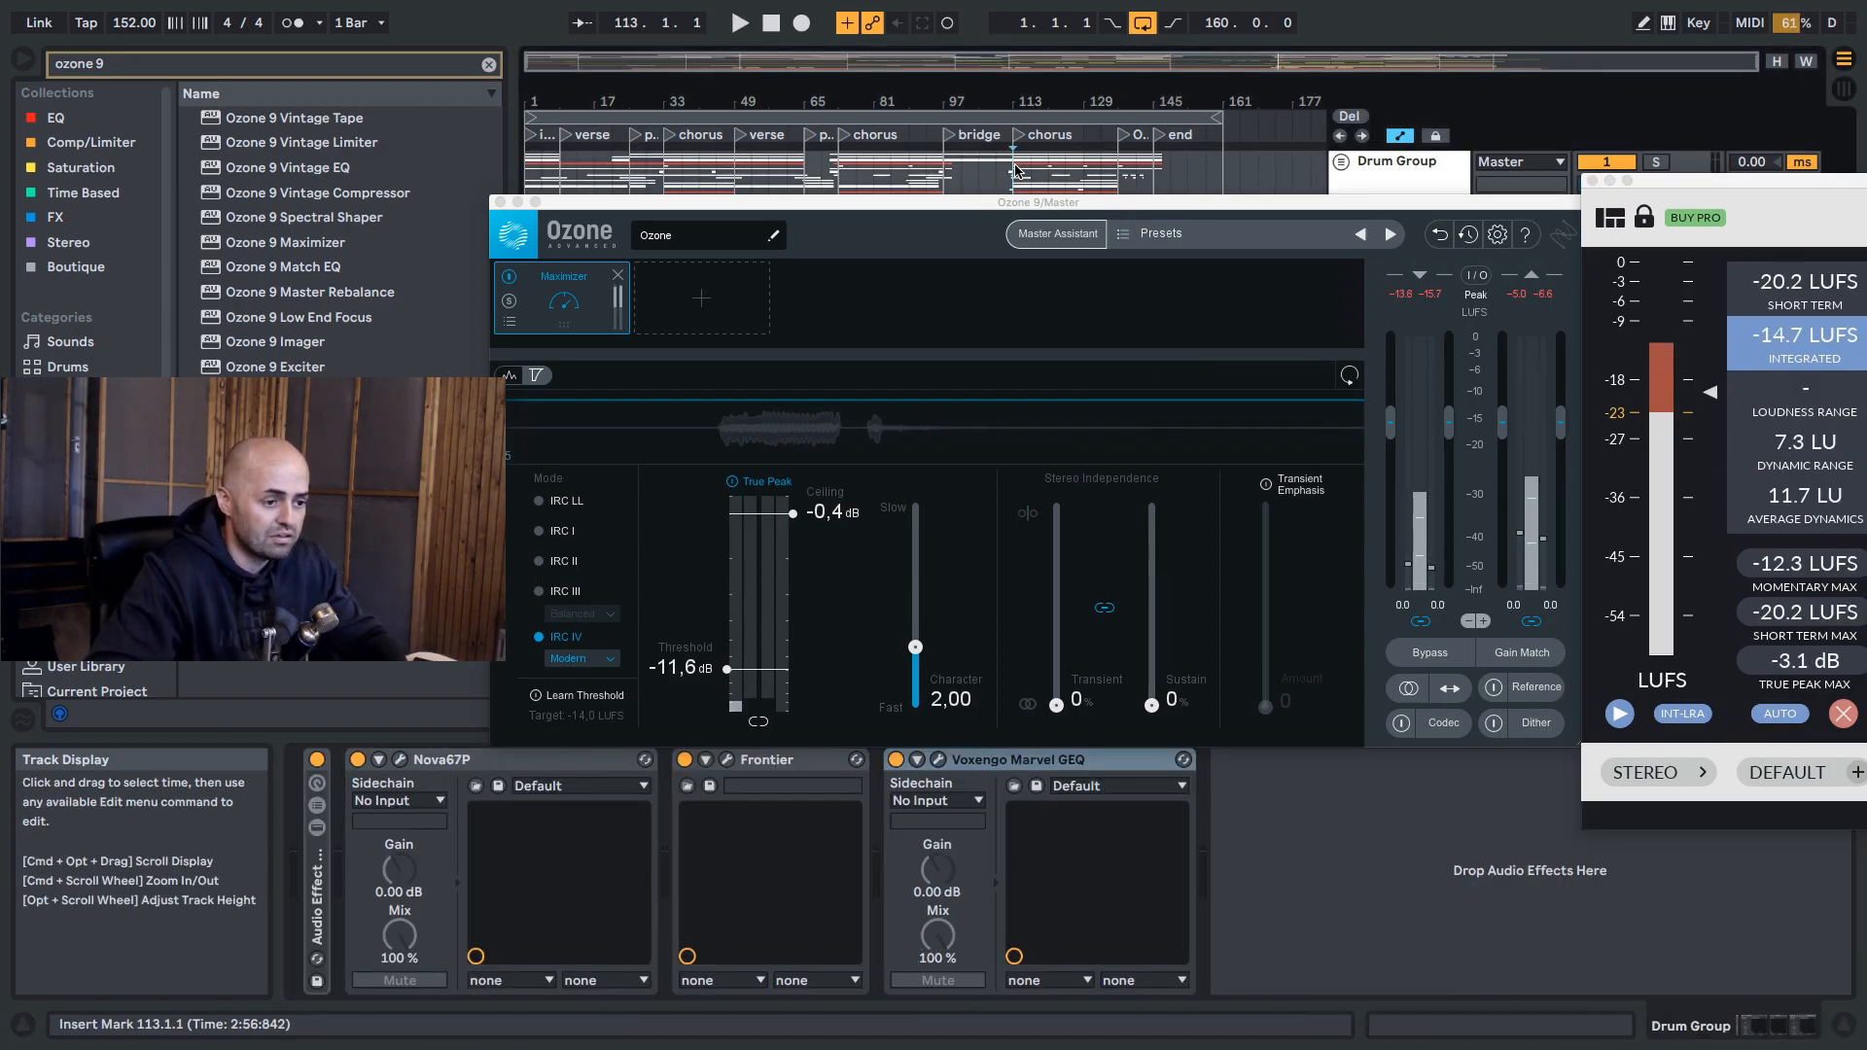
left_click(1087, 182)
left_click_drag(1087, 182, 1121, 182)
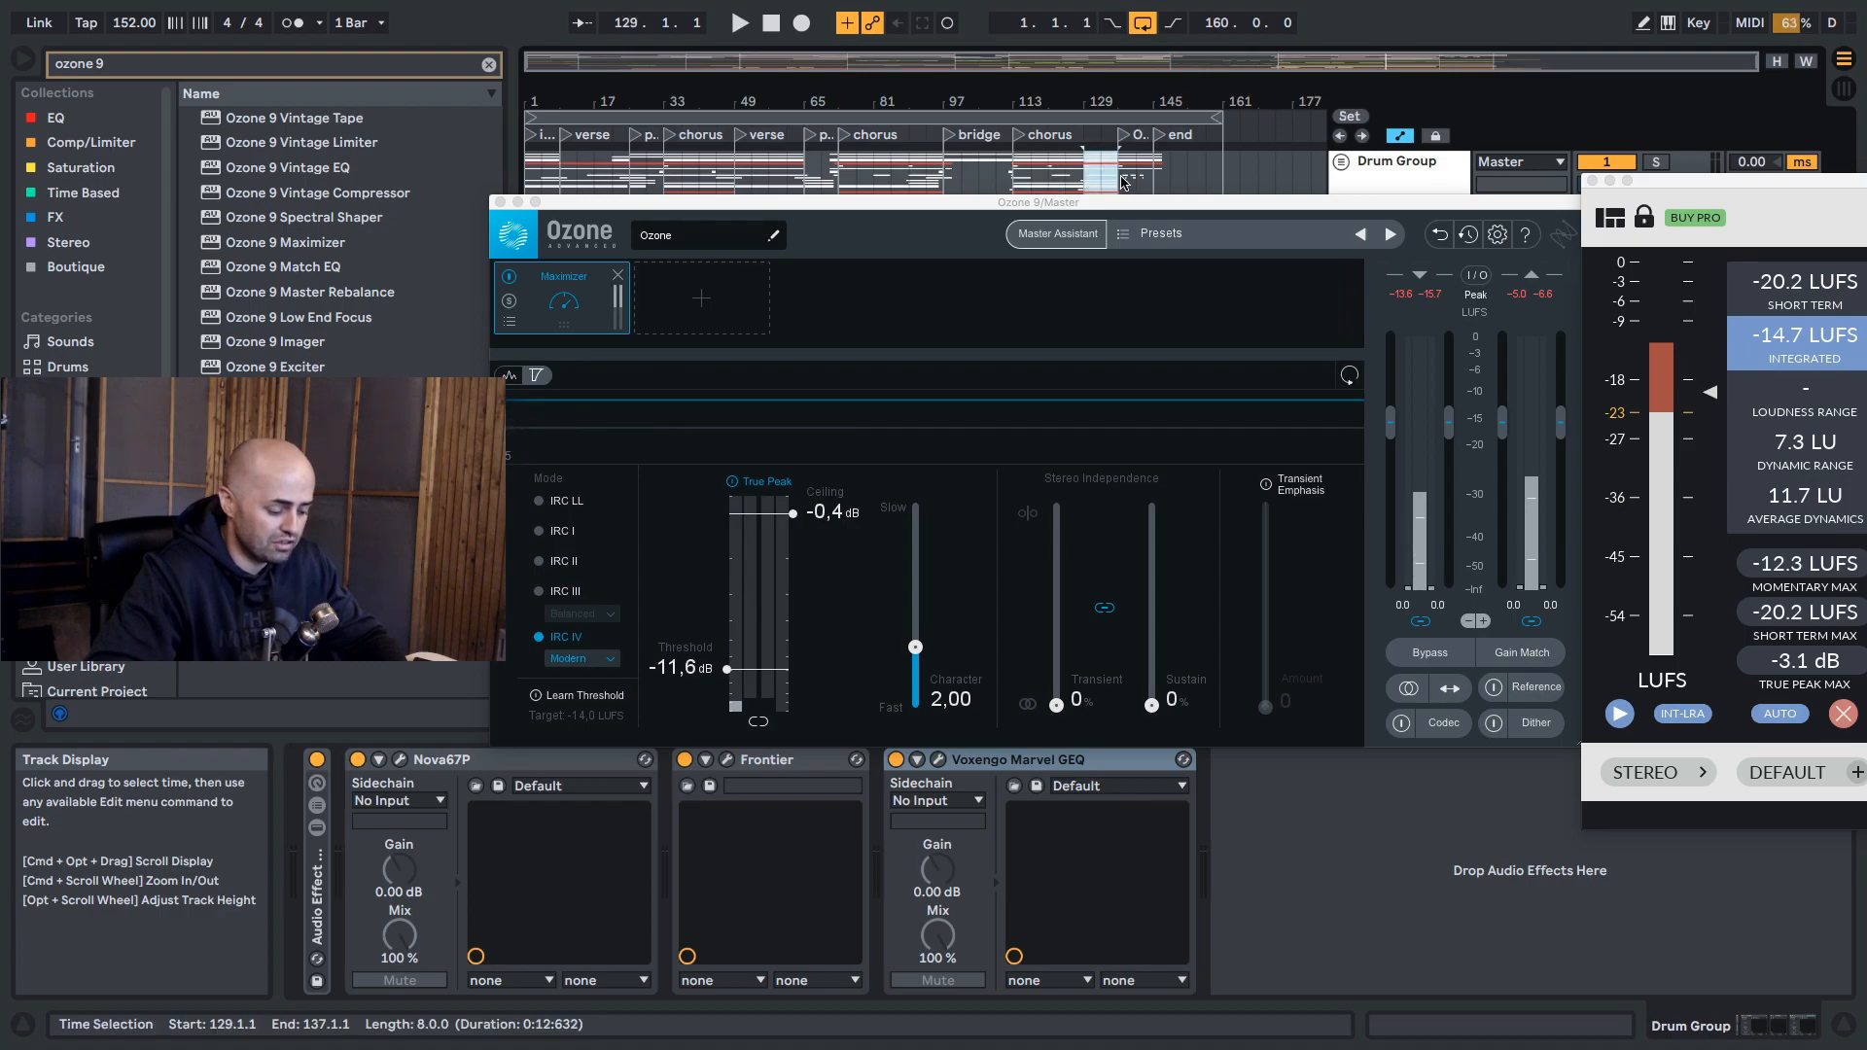
key("super+l")
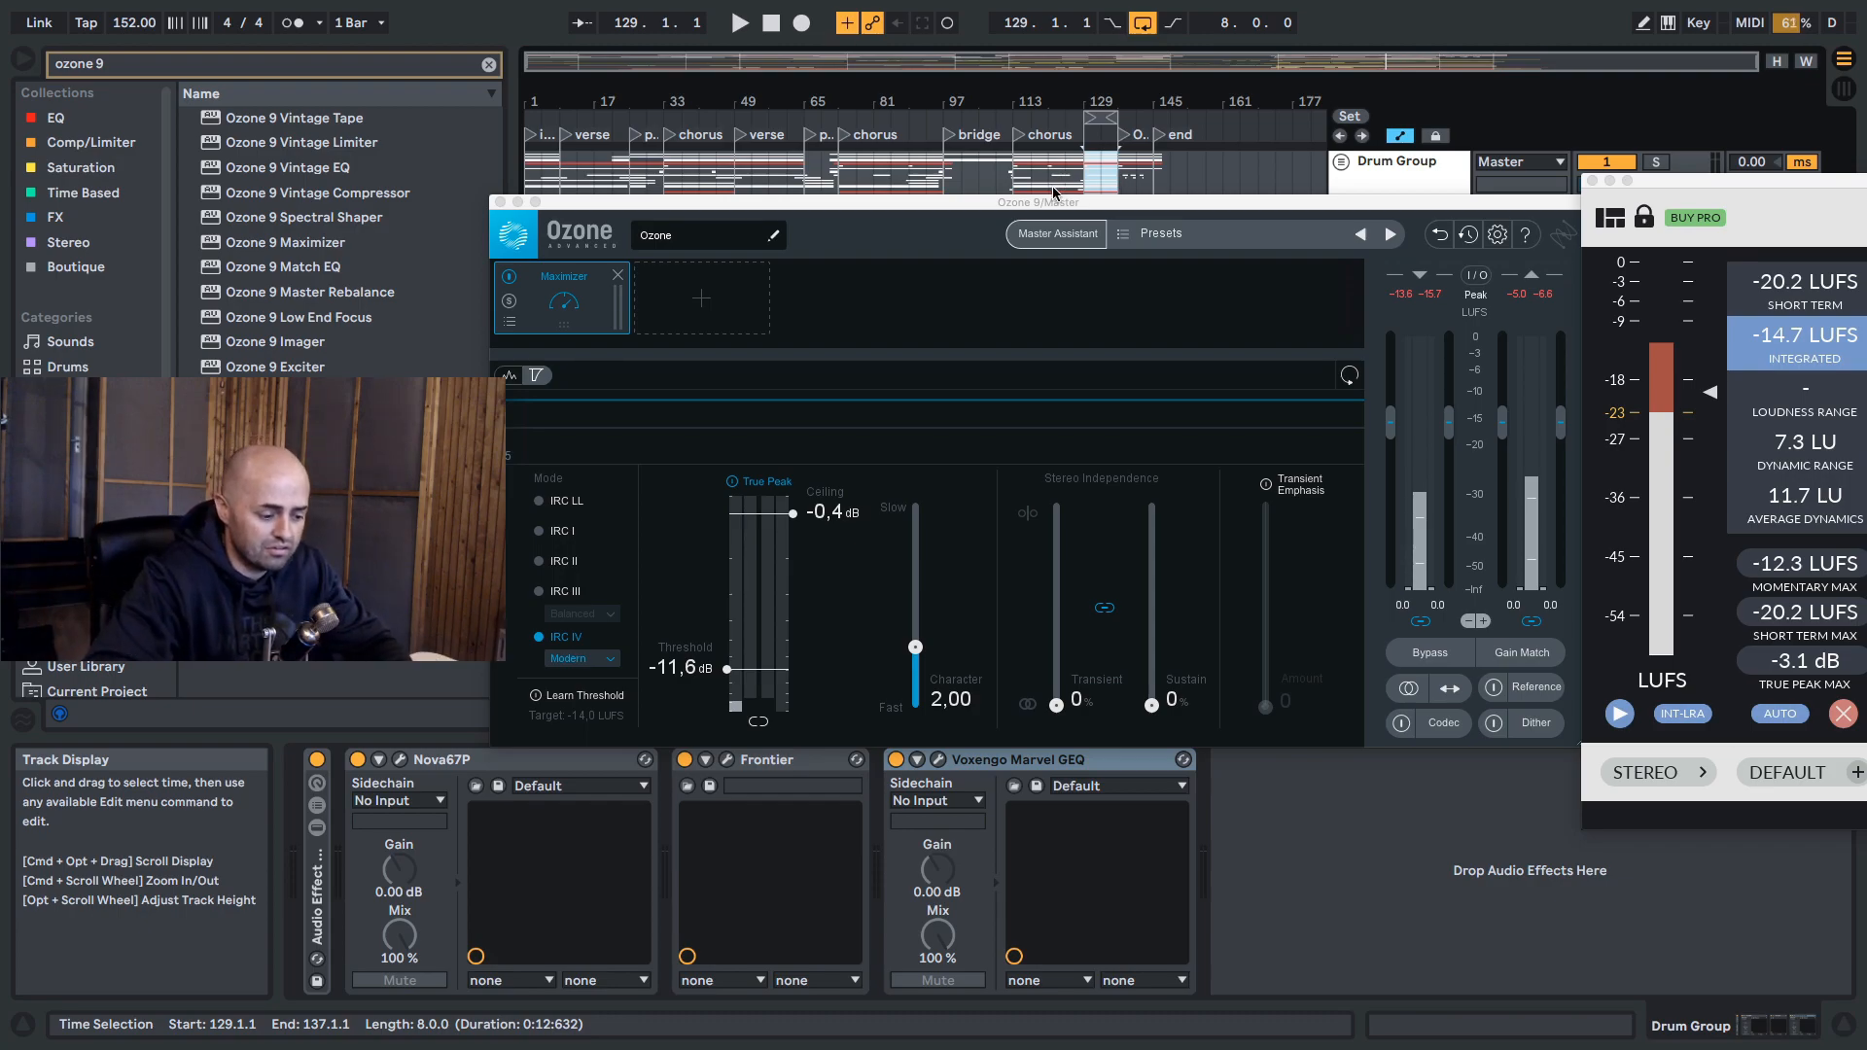
key("space")
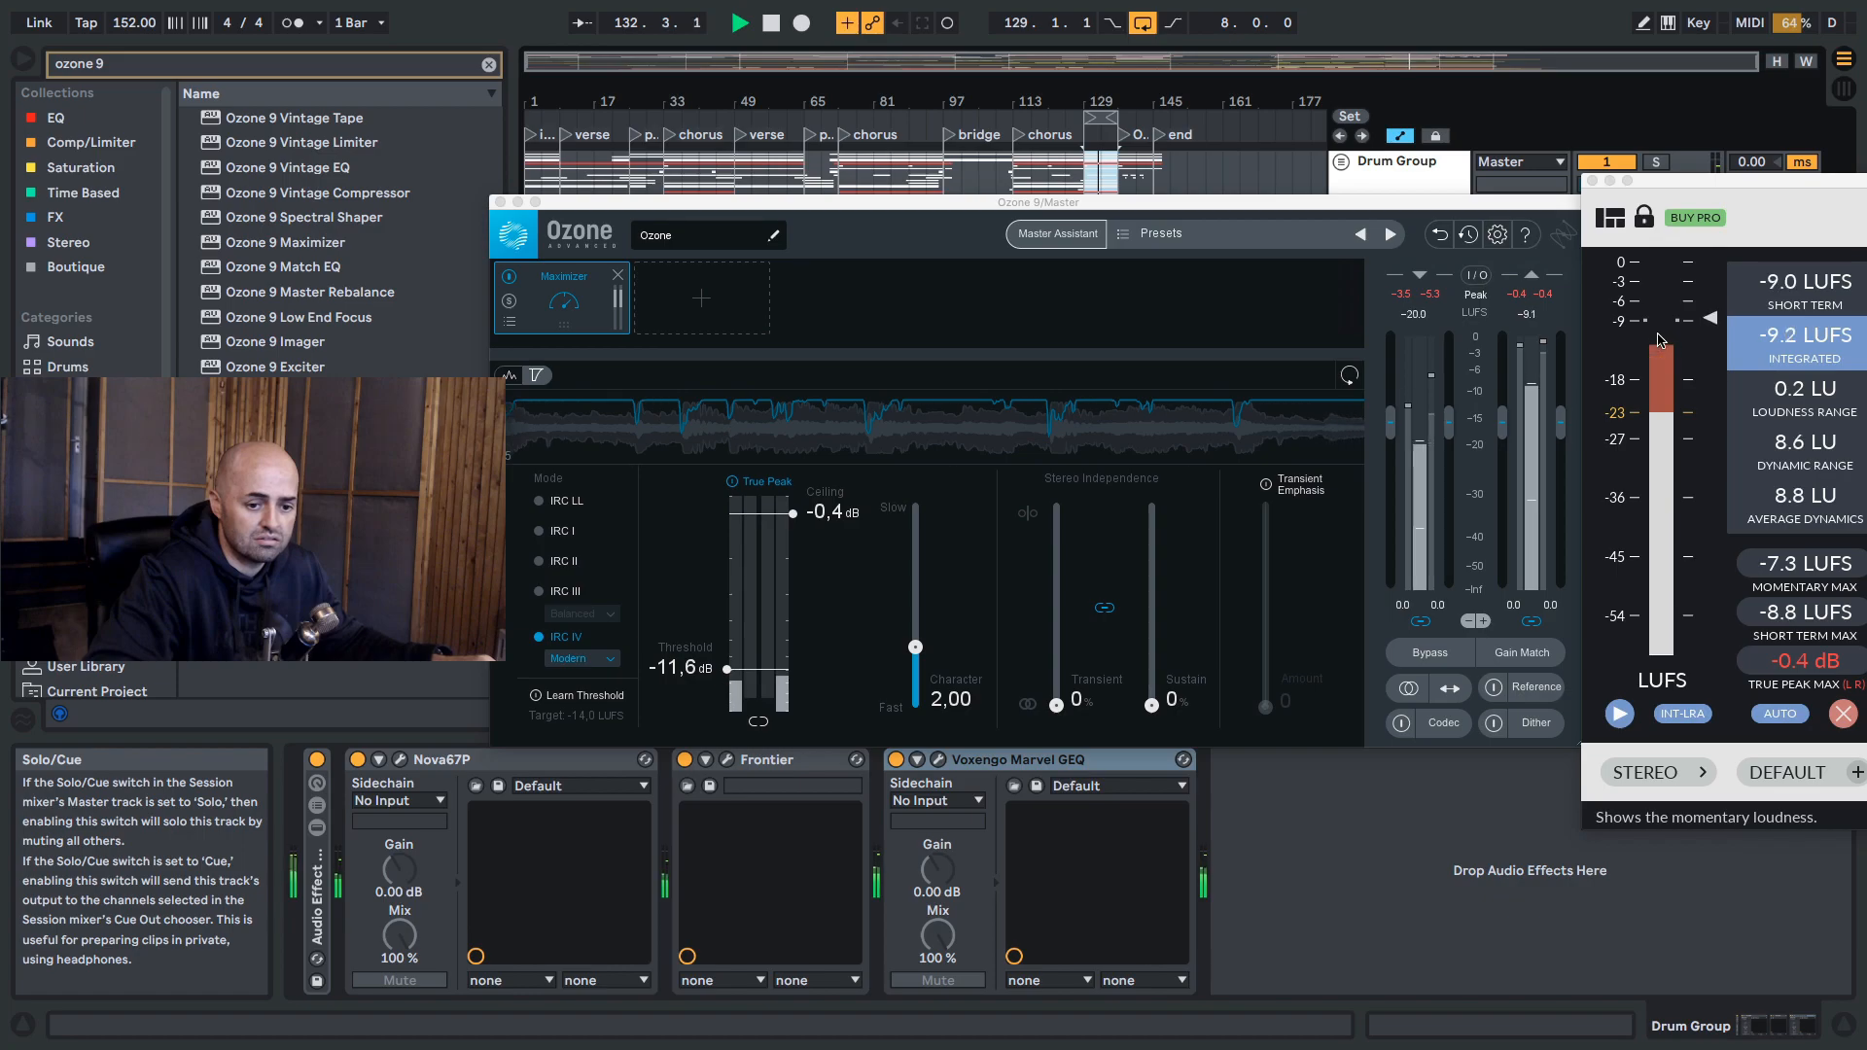
Step: Raise the Maximizer threshold to about -1.2 dB, stop playback, and add a Vintage Limiter module ahead of the Maximizer
left_click_drag(727, 669, 749, 542)
key("space")
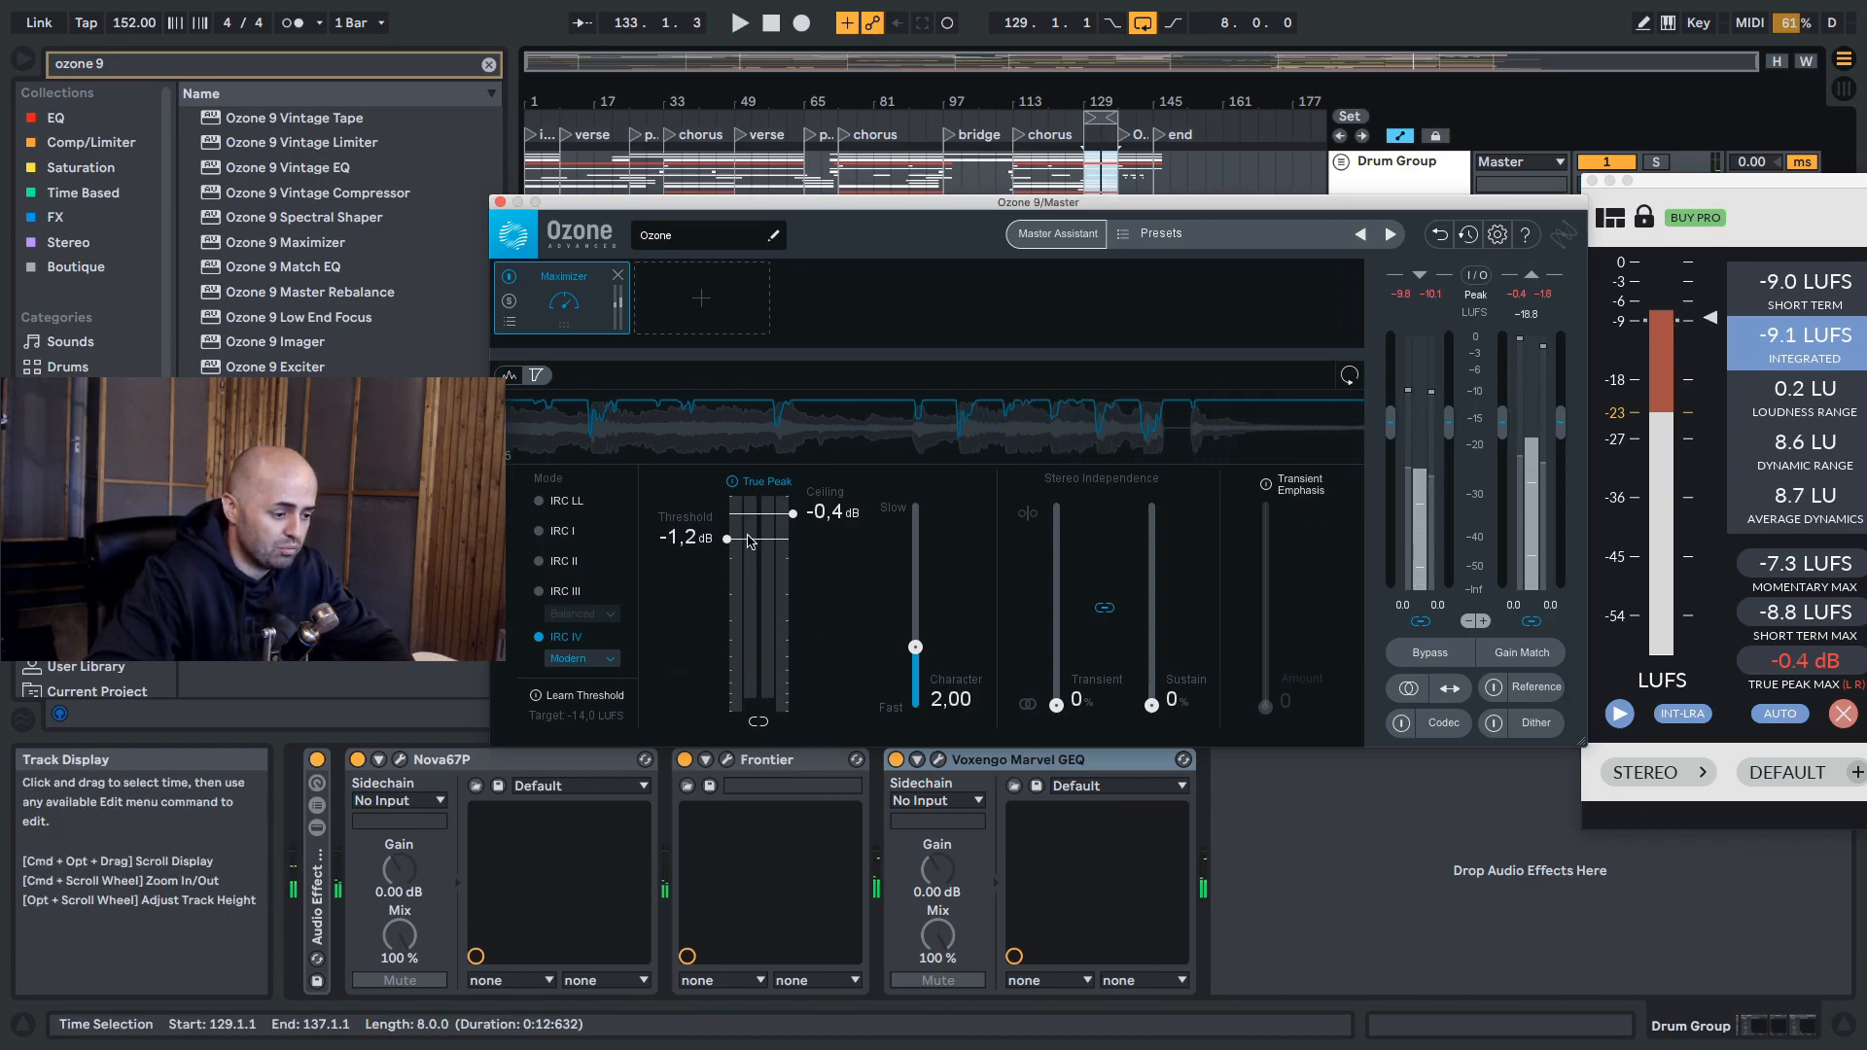
left_click(701, 298)
left_click(821, 686)
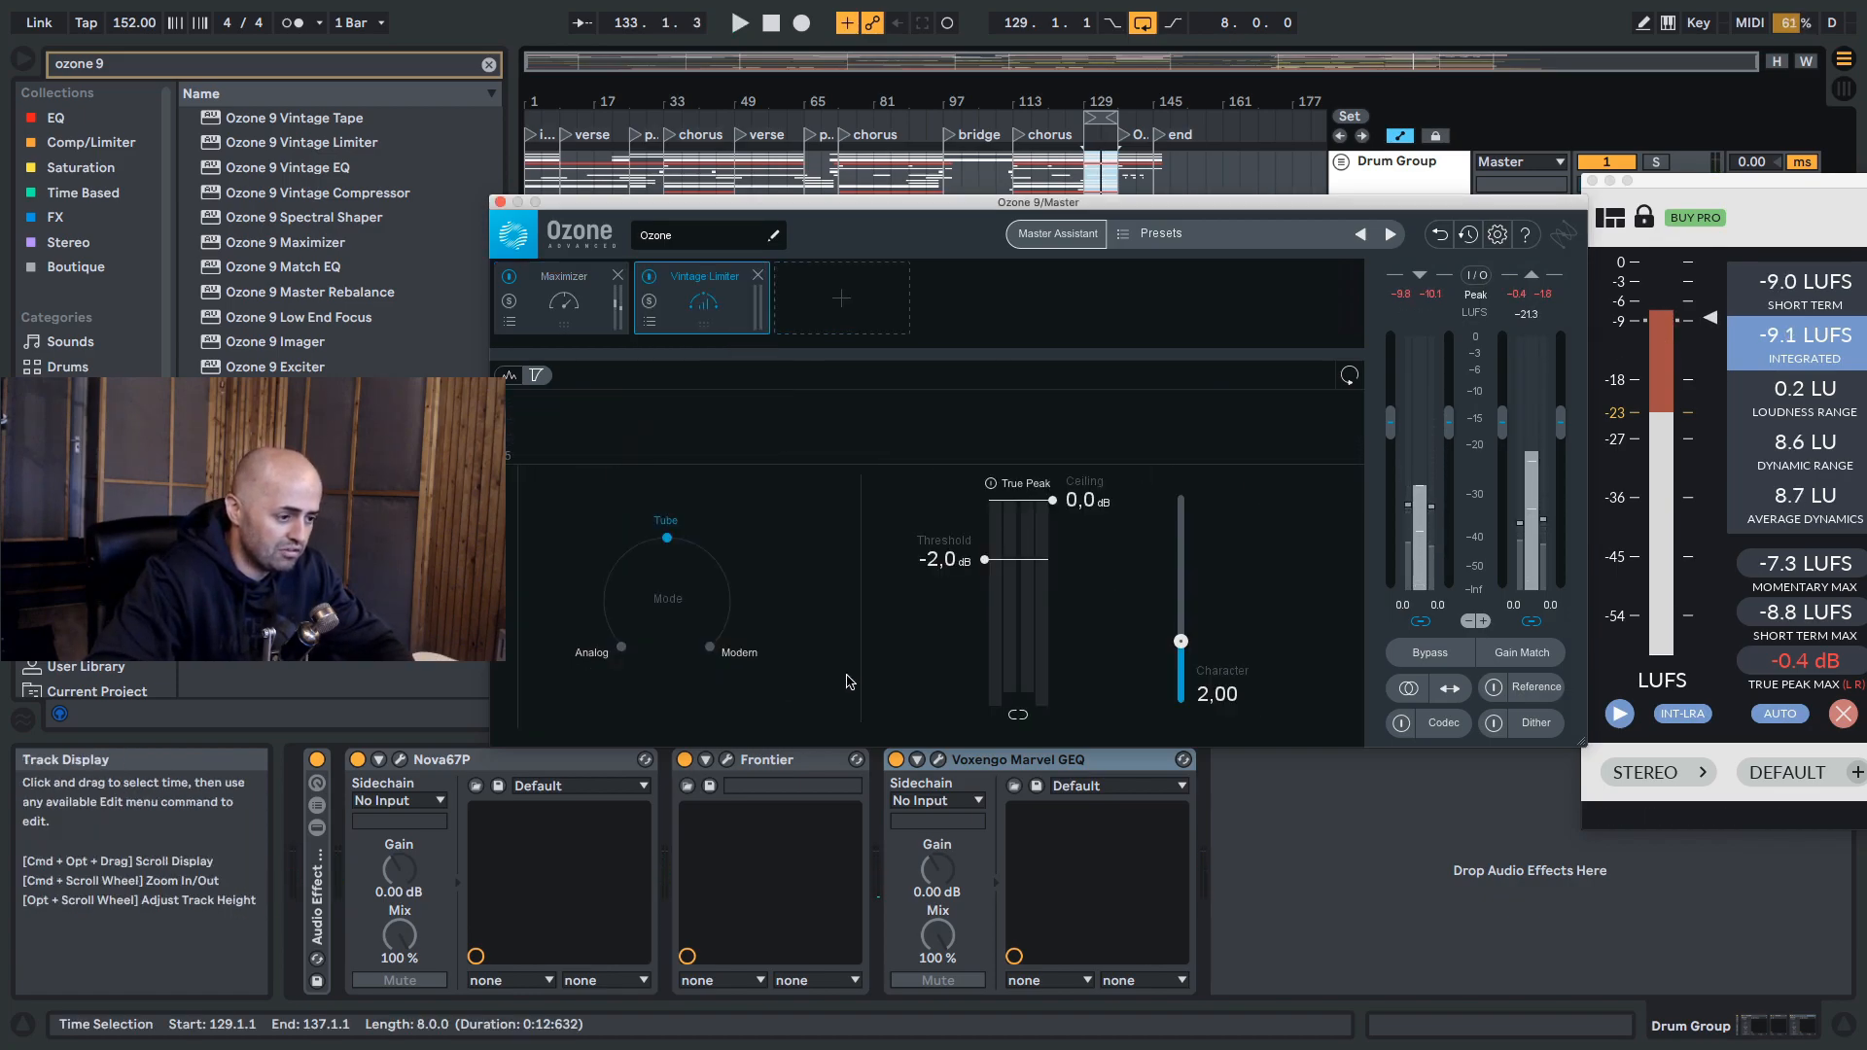
left_click_drag(659, 282, 564, 290)
Step: Lower the Vintage Limiter threshold to about -6.7 dB while auditioning the looped chorus section
key("space")
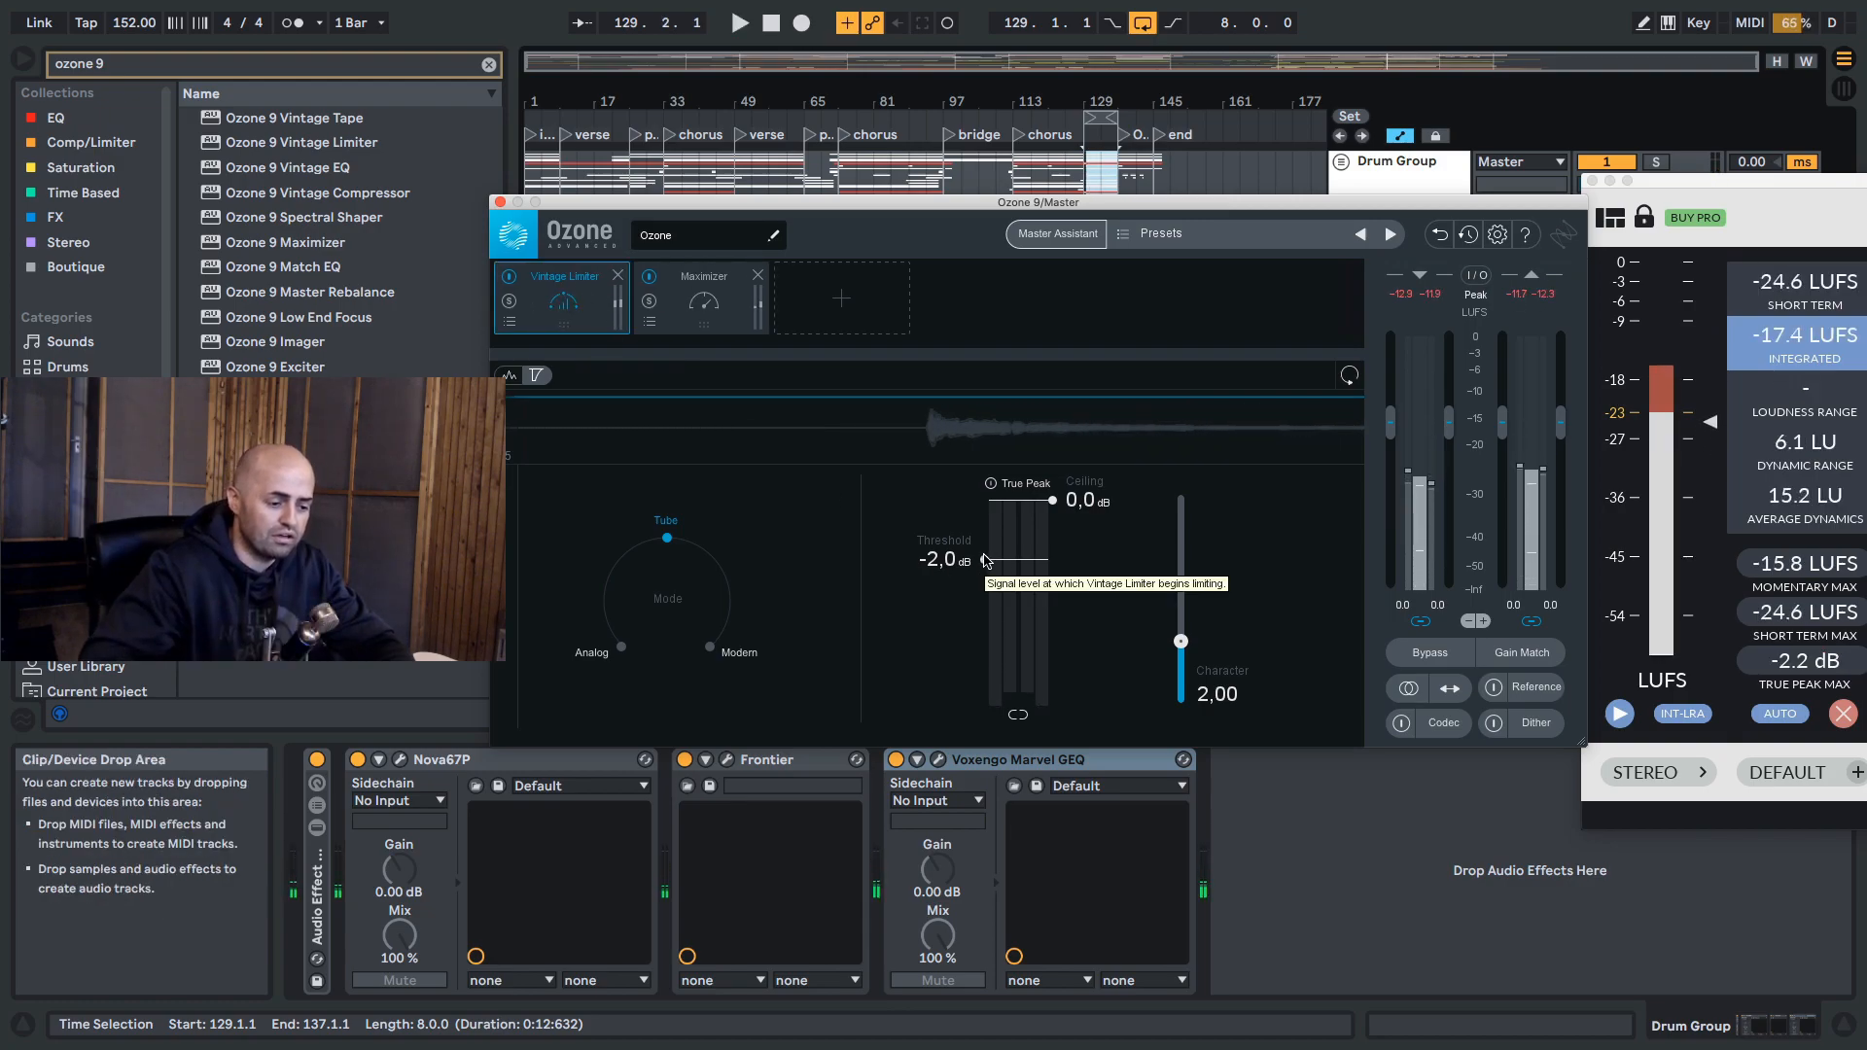
left_click_drag(984, 561, 982, 630)
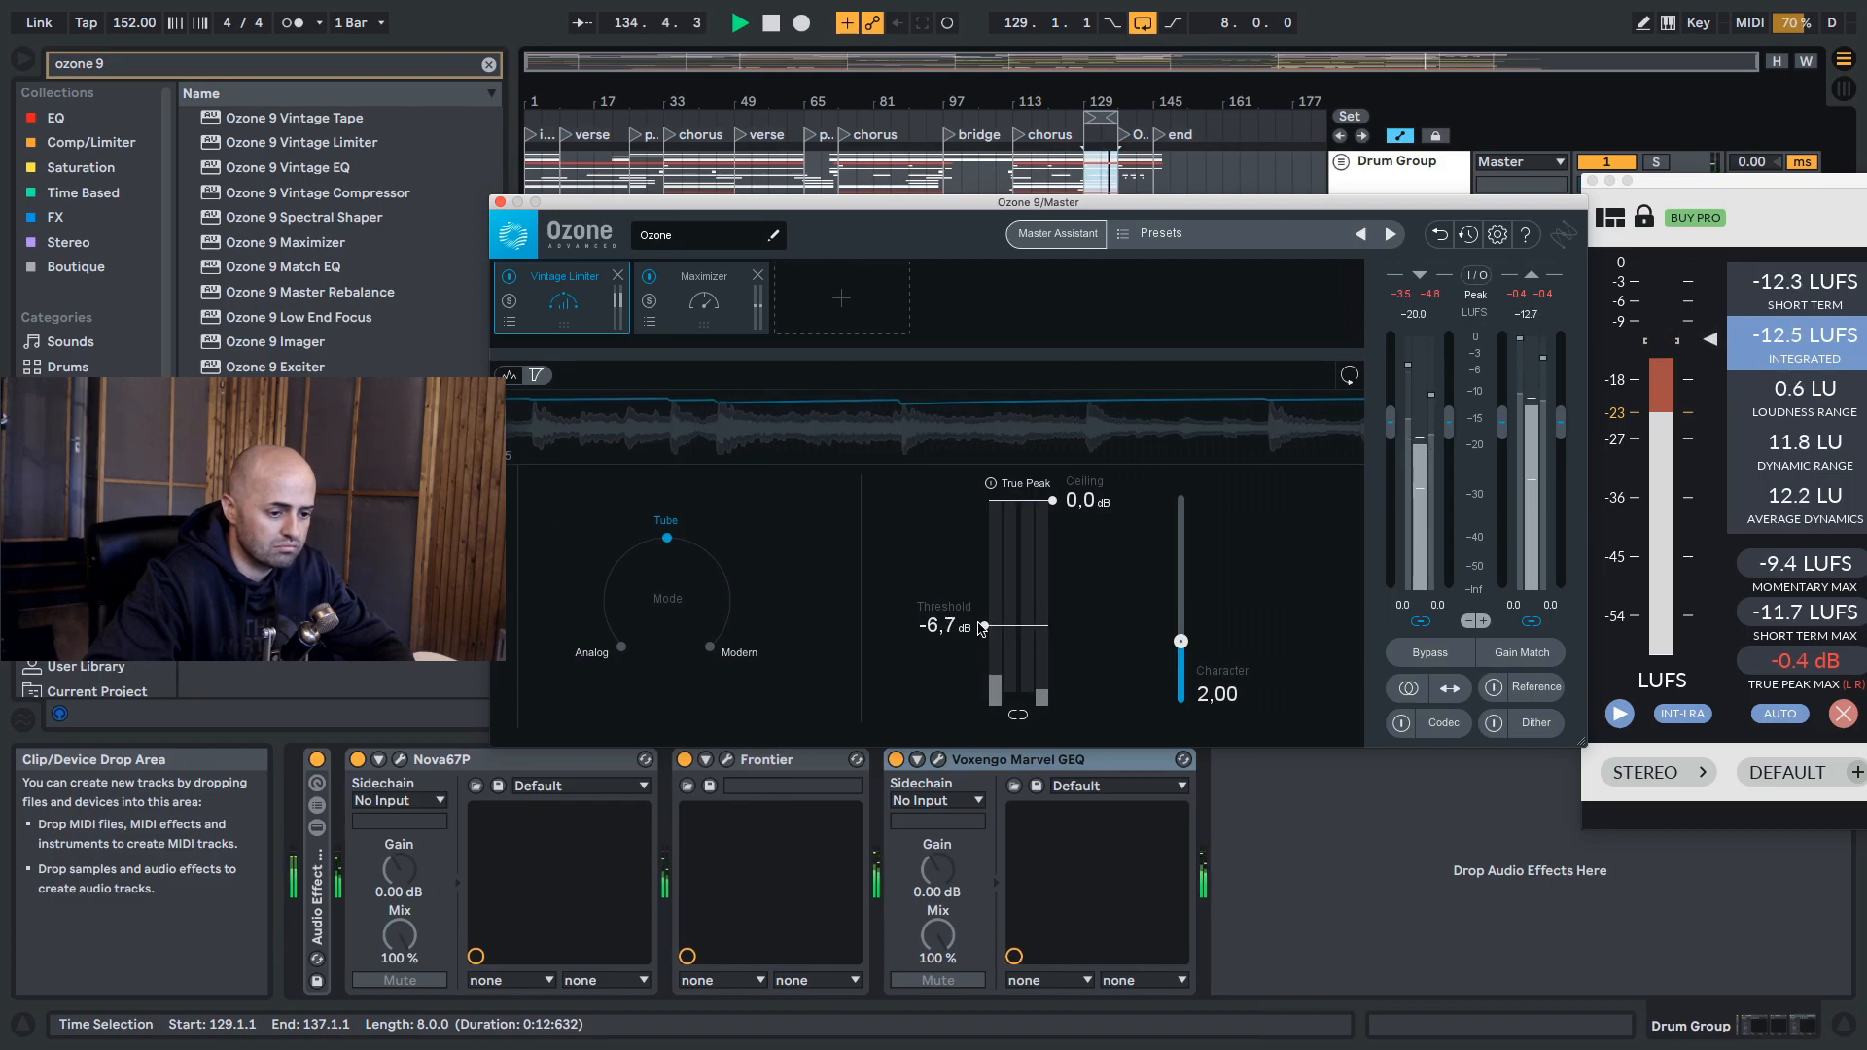
Step: Set the Vintage Limiter threshold to -6.8 dB and lower the Maximizer threshold to about -5.9 dB against the looped chorus
left_click_drag(980, 628, 981, 630)
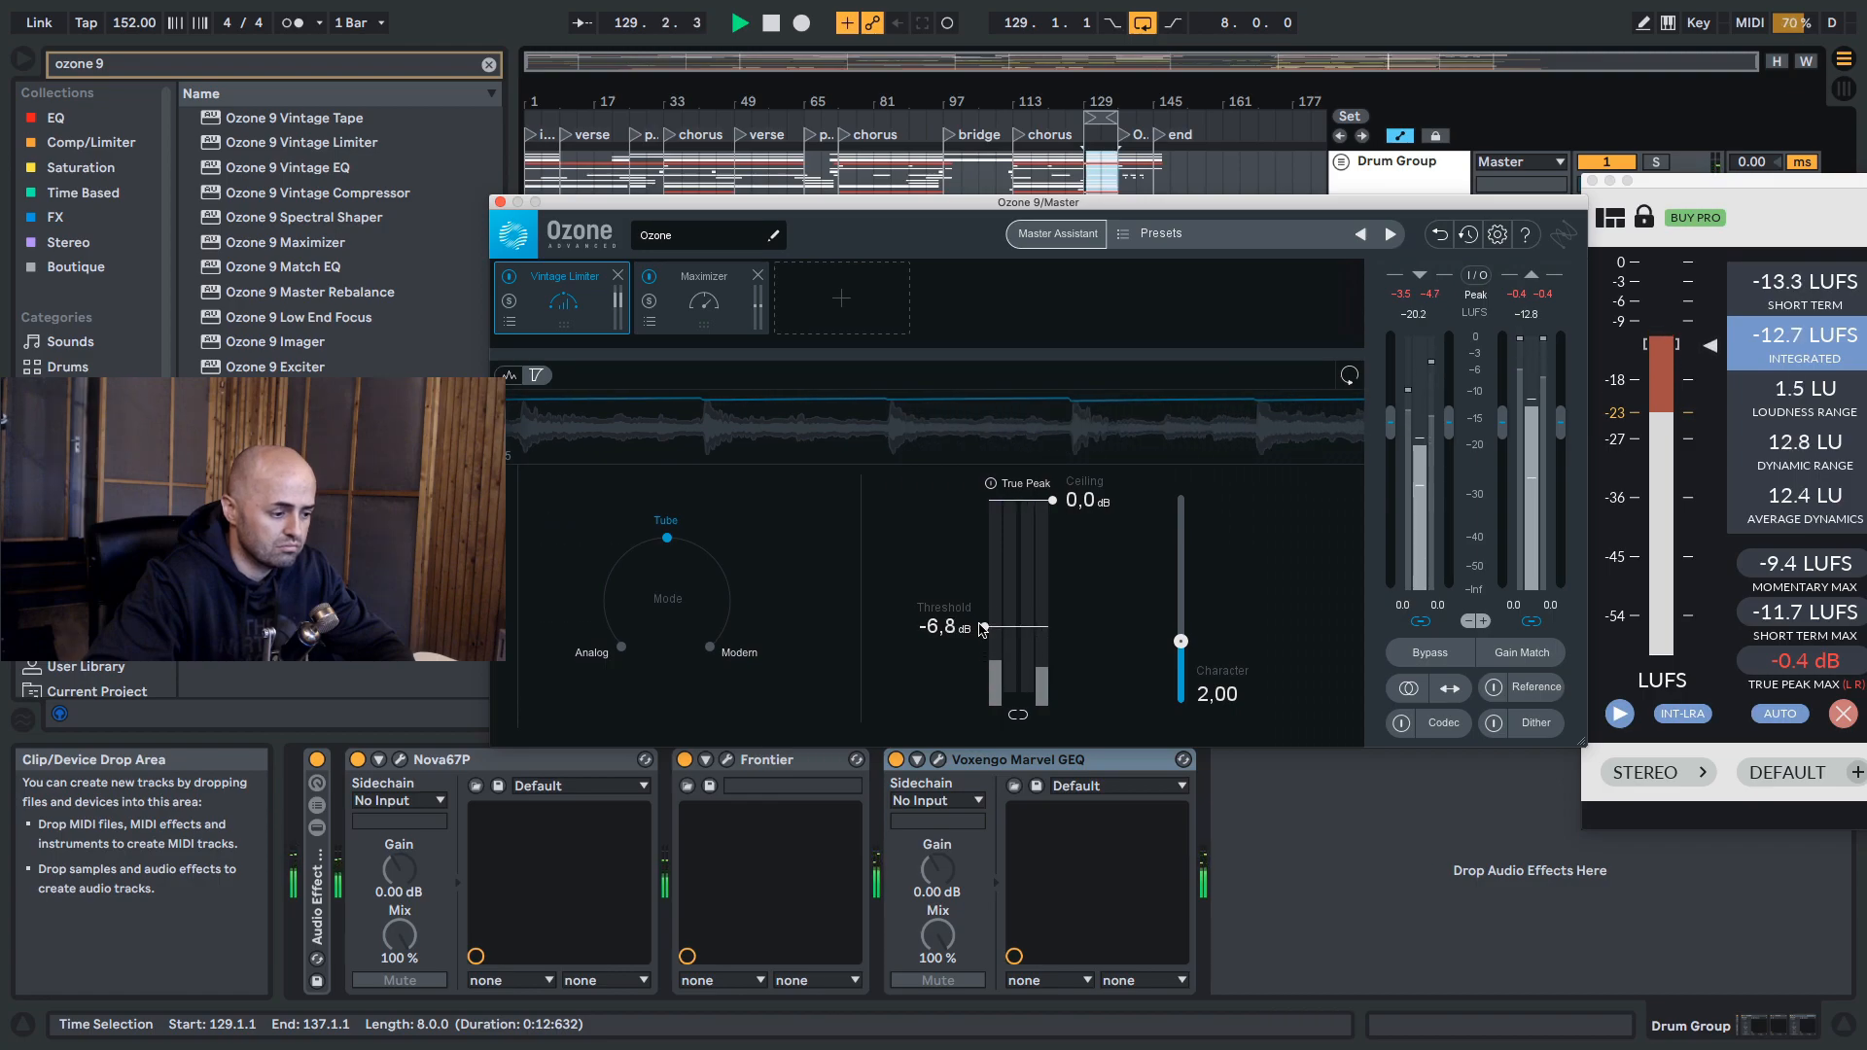
left_click(704, 308)
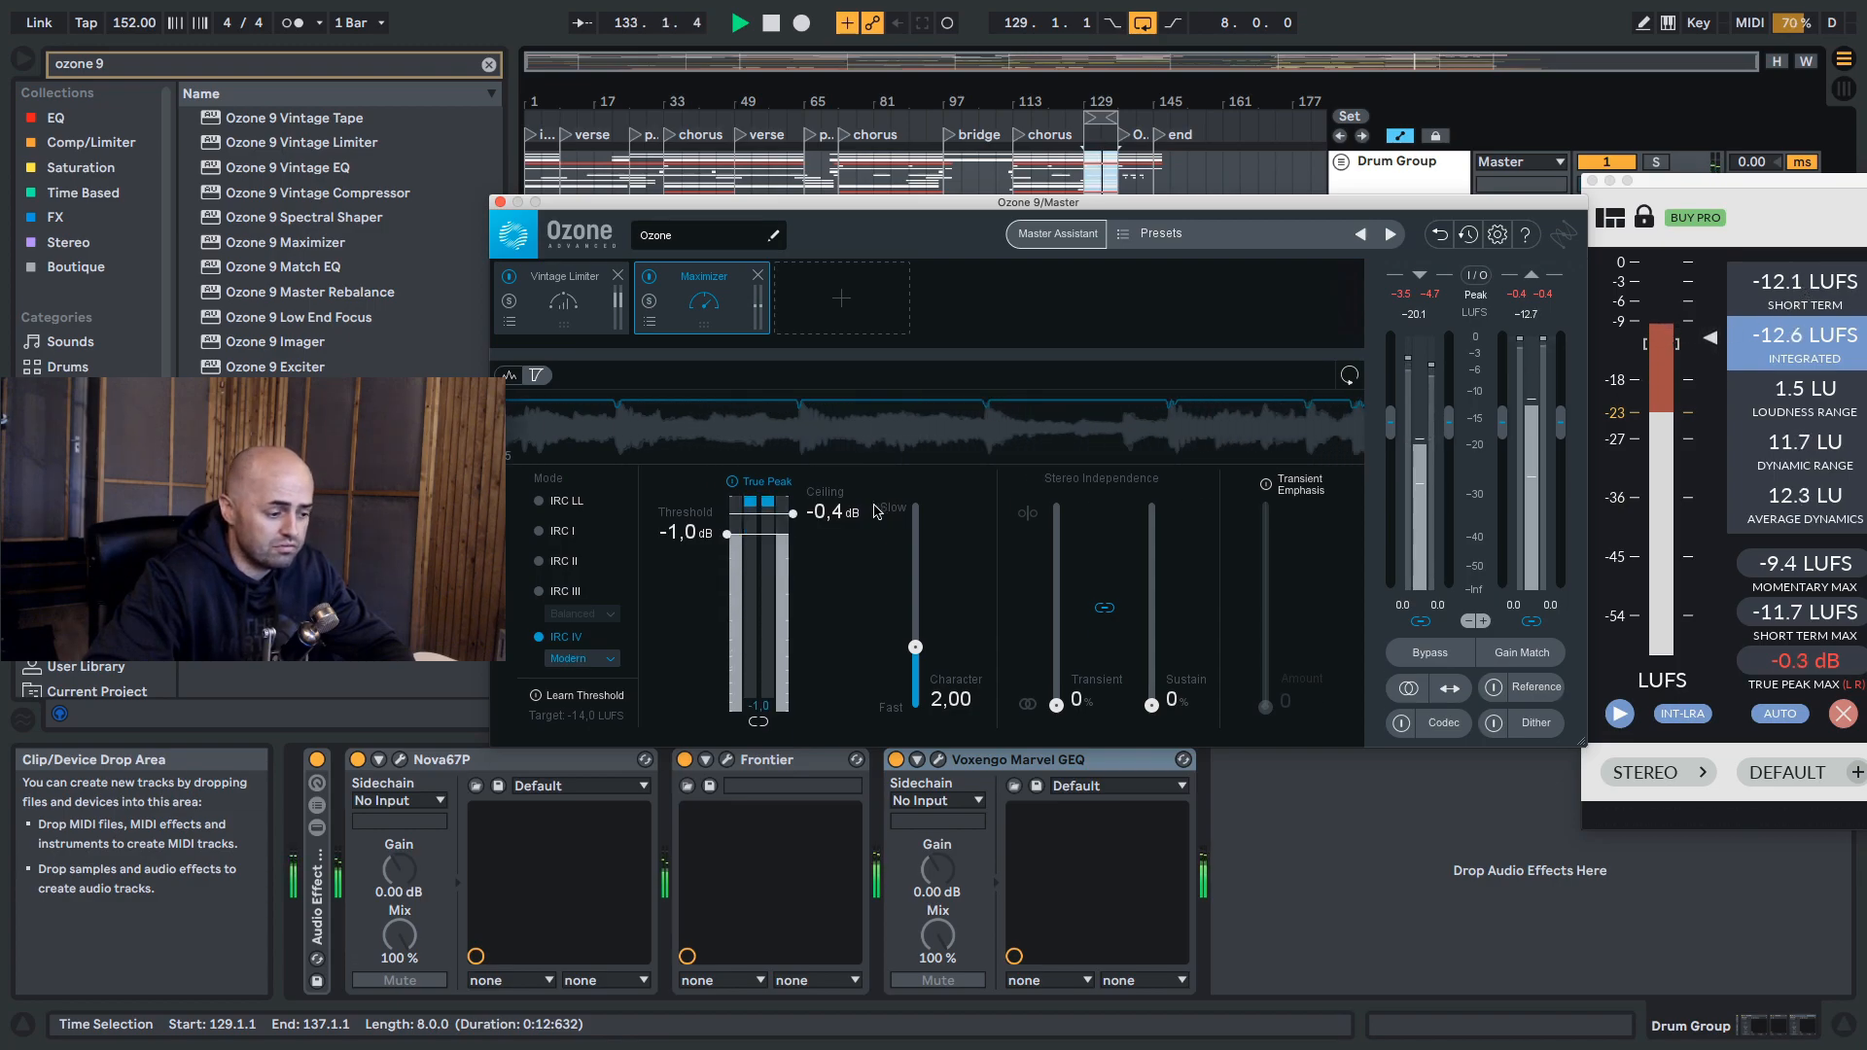
key("space")
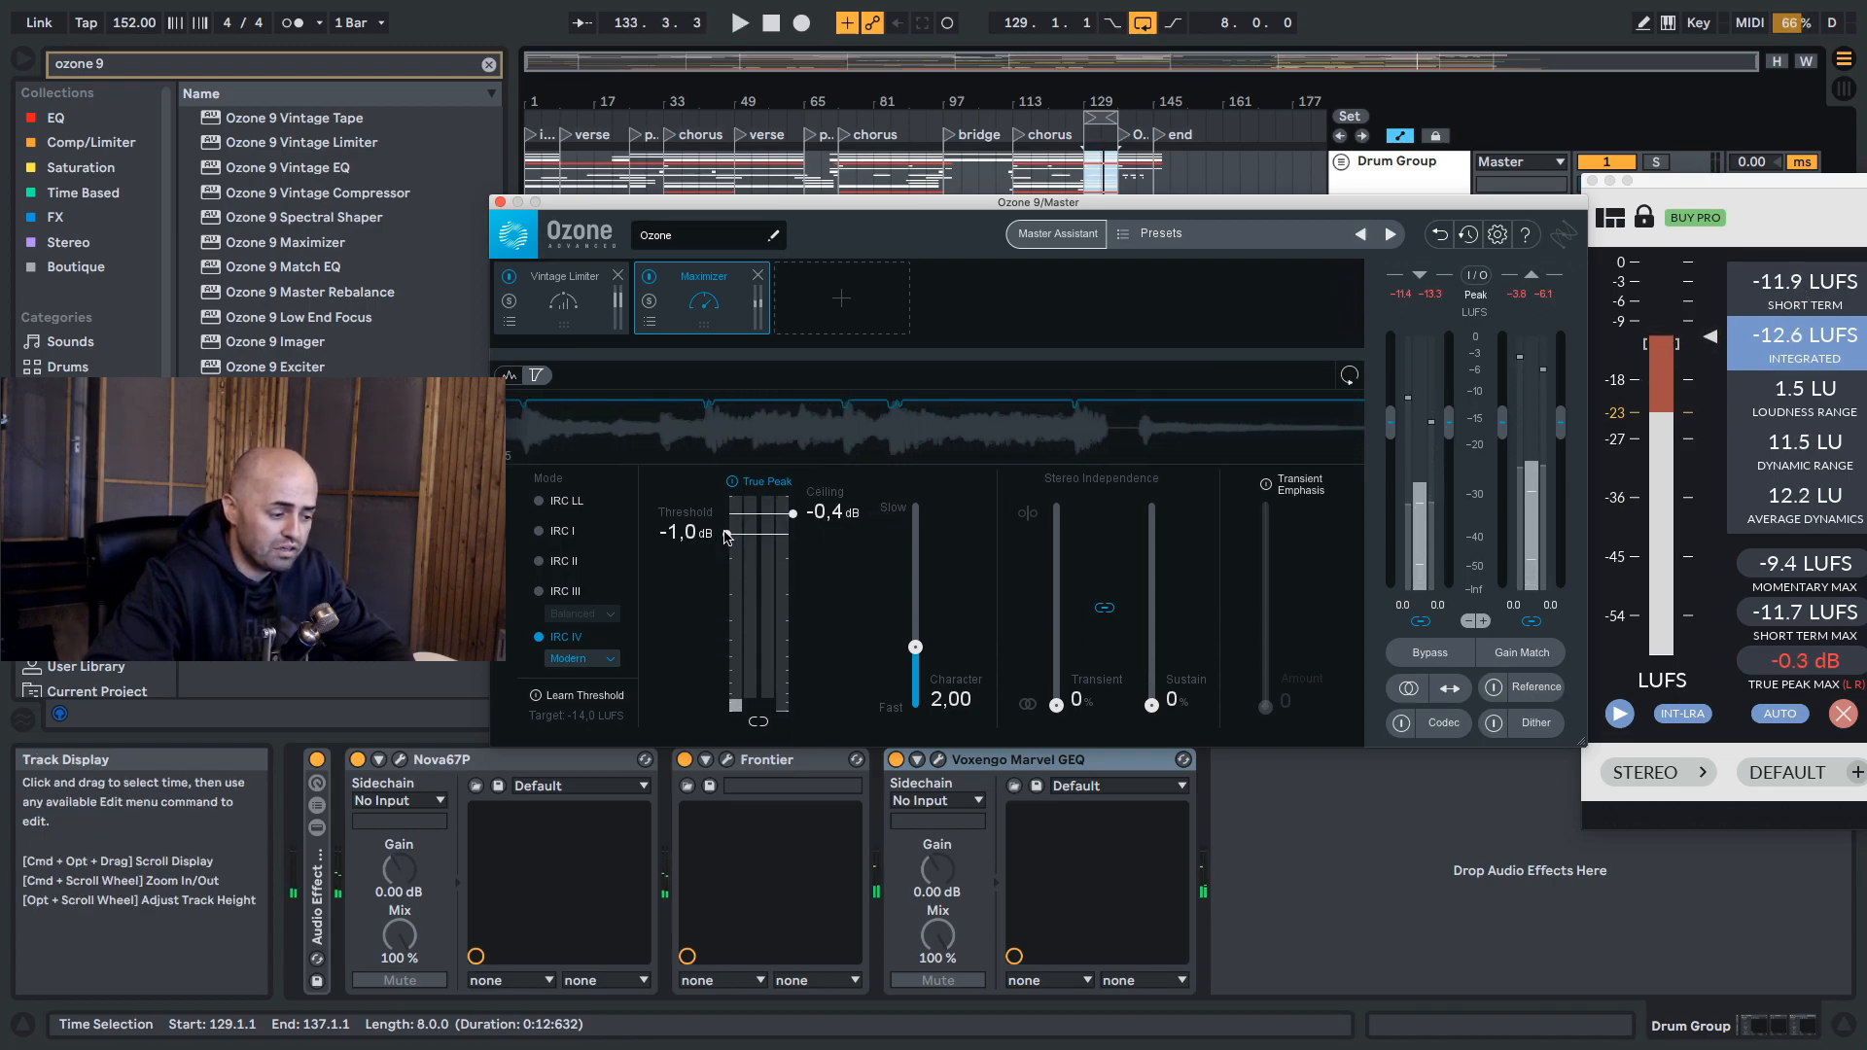
left_click_drag(729, 535, 727, 560)
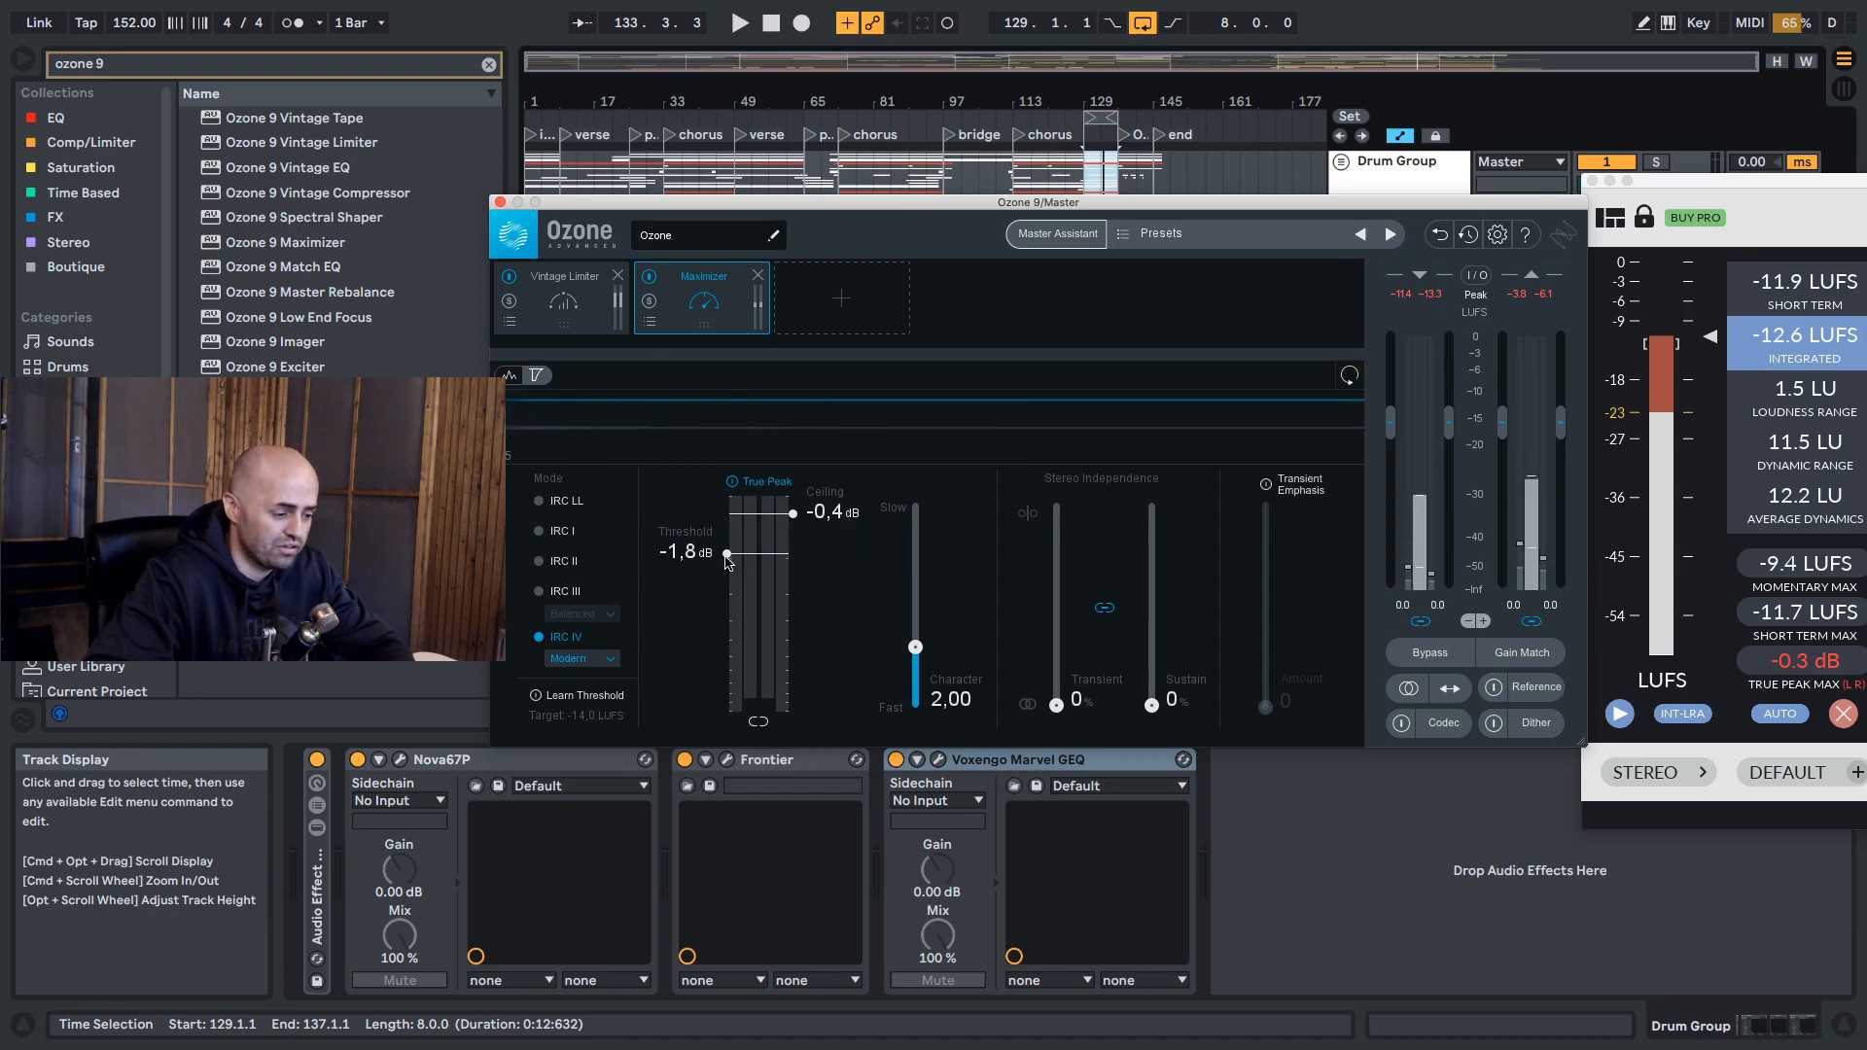
key("space")
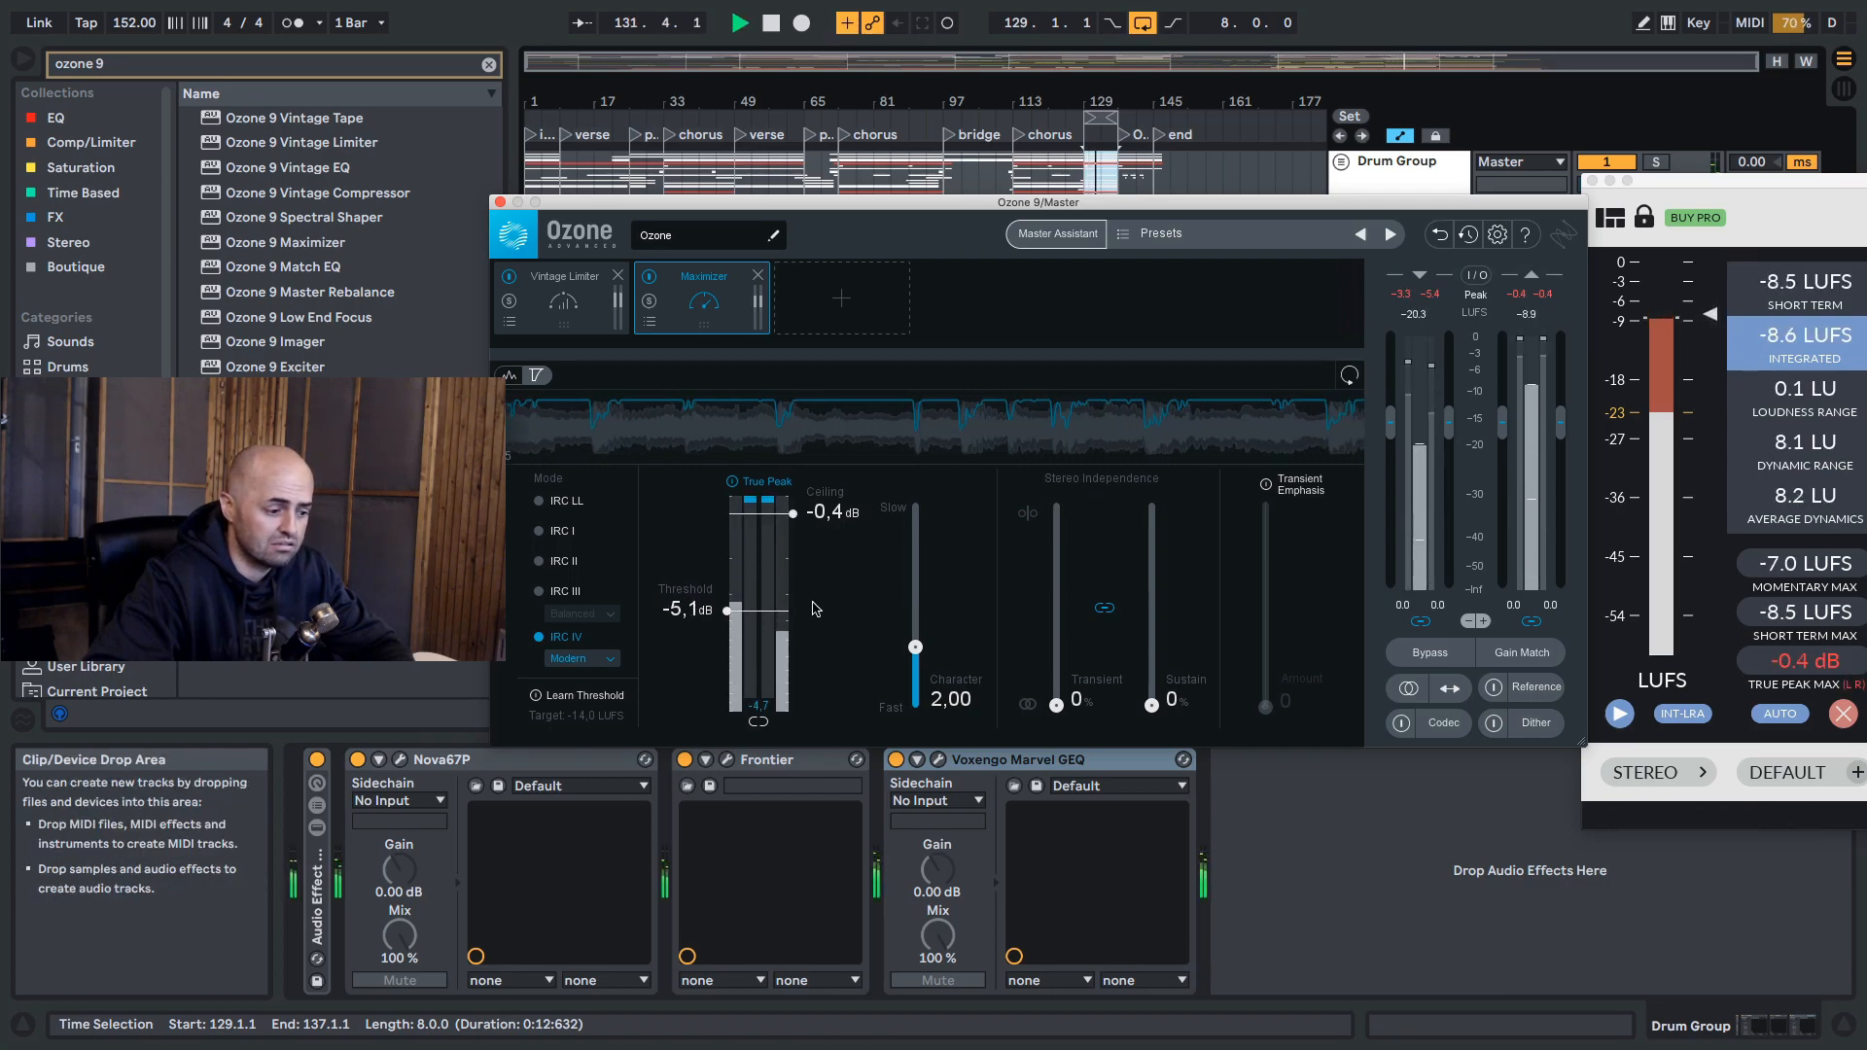
left_click_drag(729, 613, 726, 621)
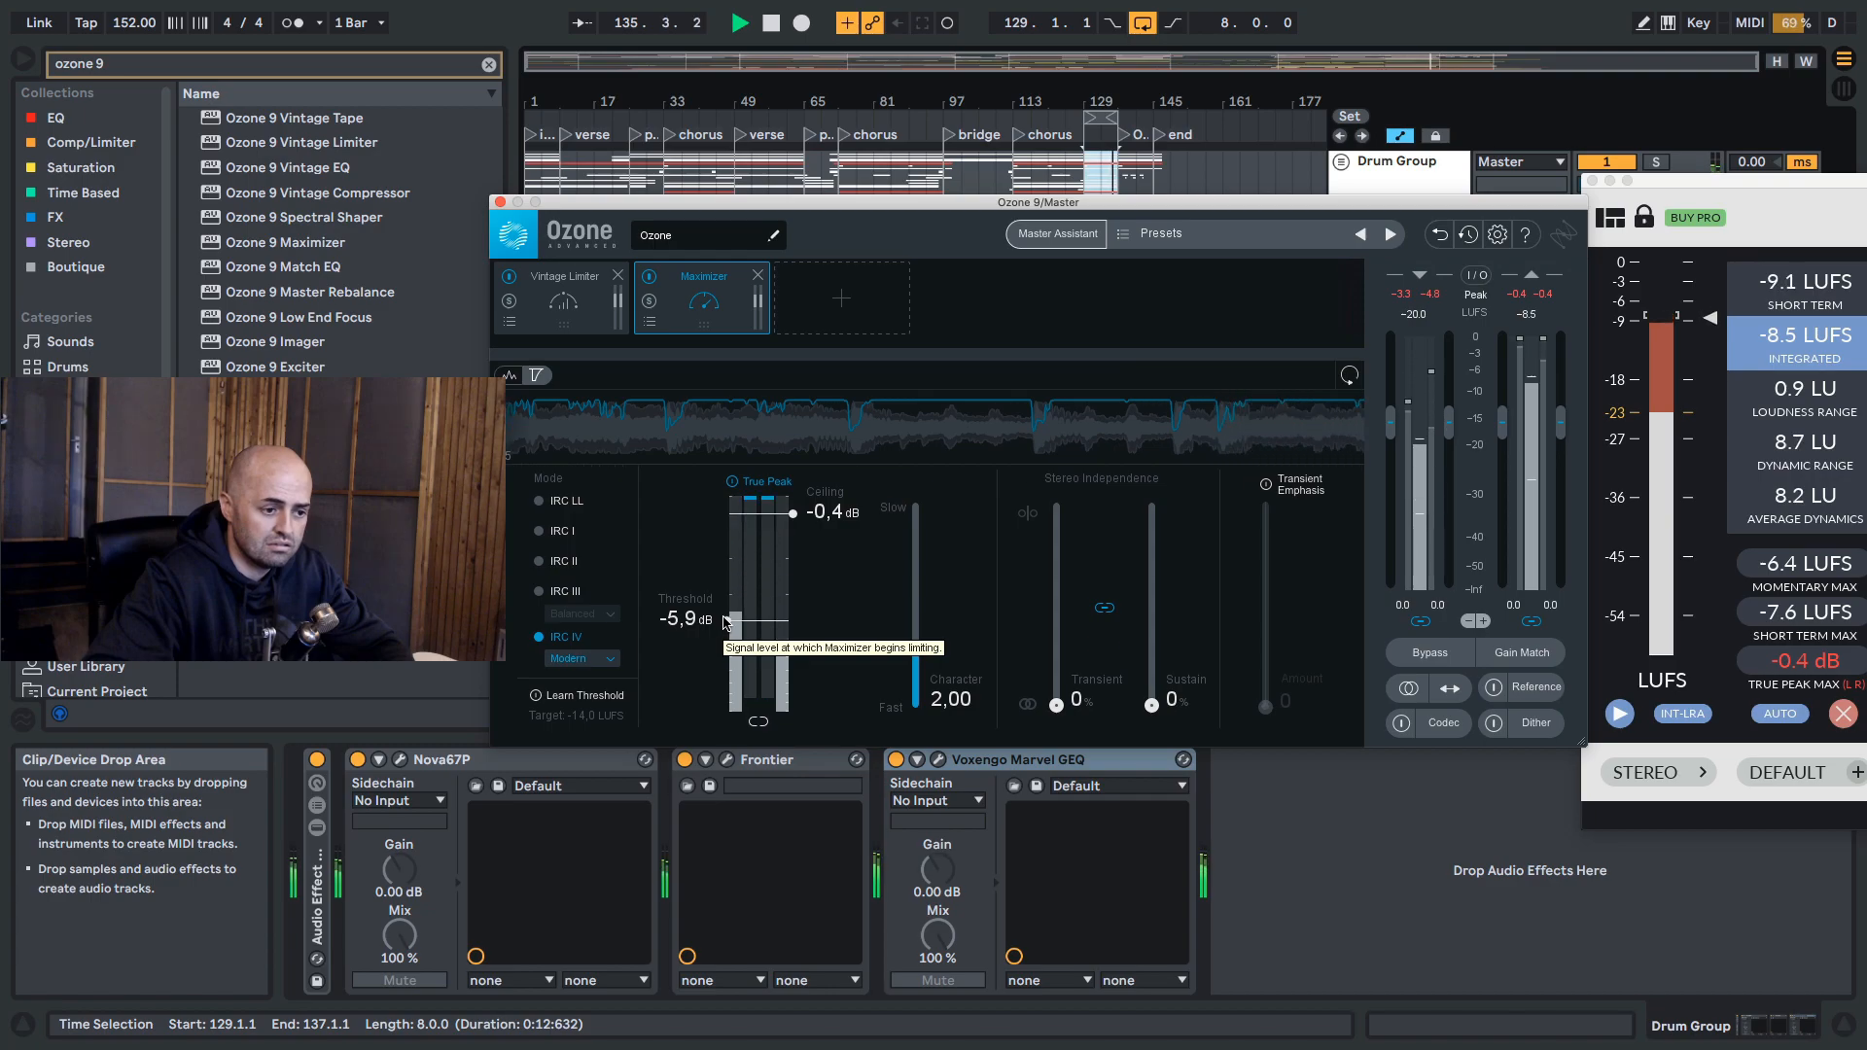
Step: Move the loop to bars 125 to 131 and fine-tune the Maximizer threshold to about -6.0 dB during playback
mouse_move(1083, 103)
left_mouse_down()
mouse_move(1043, 118)
mouse_move(1078, 119)
left_mouse_up()
key("super+Down")
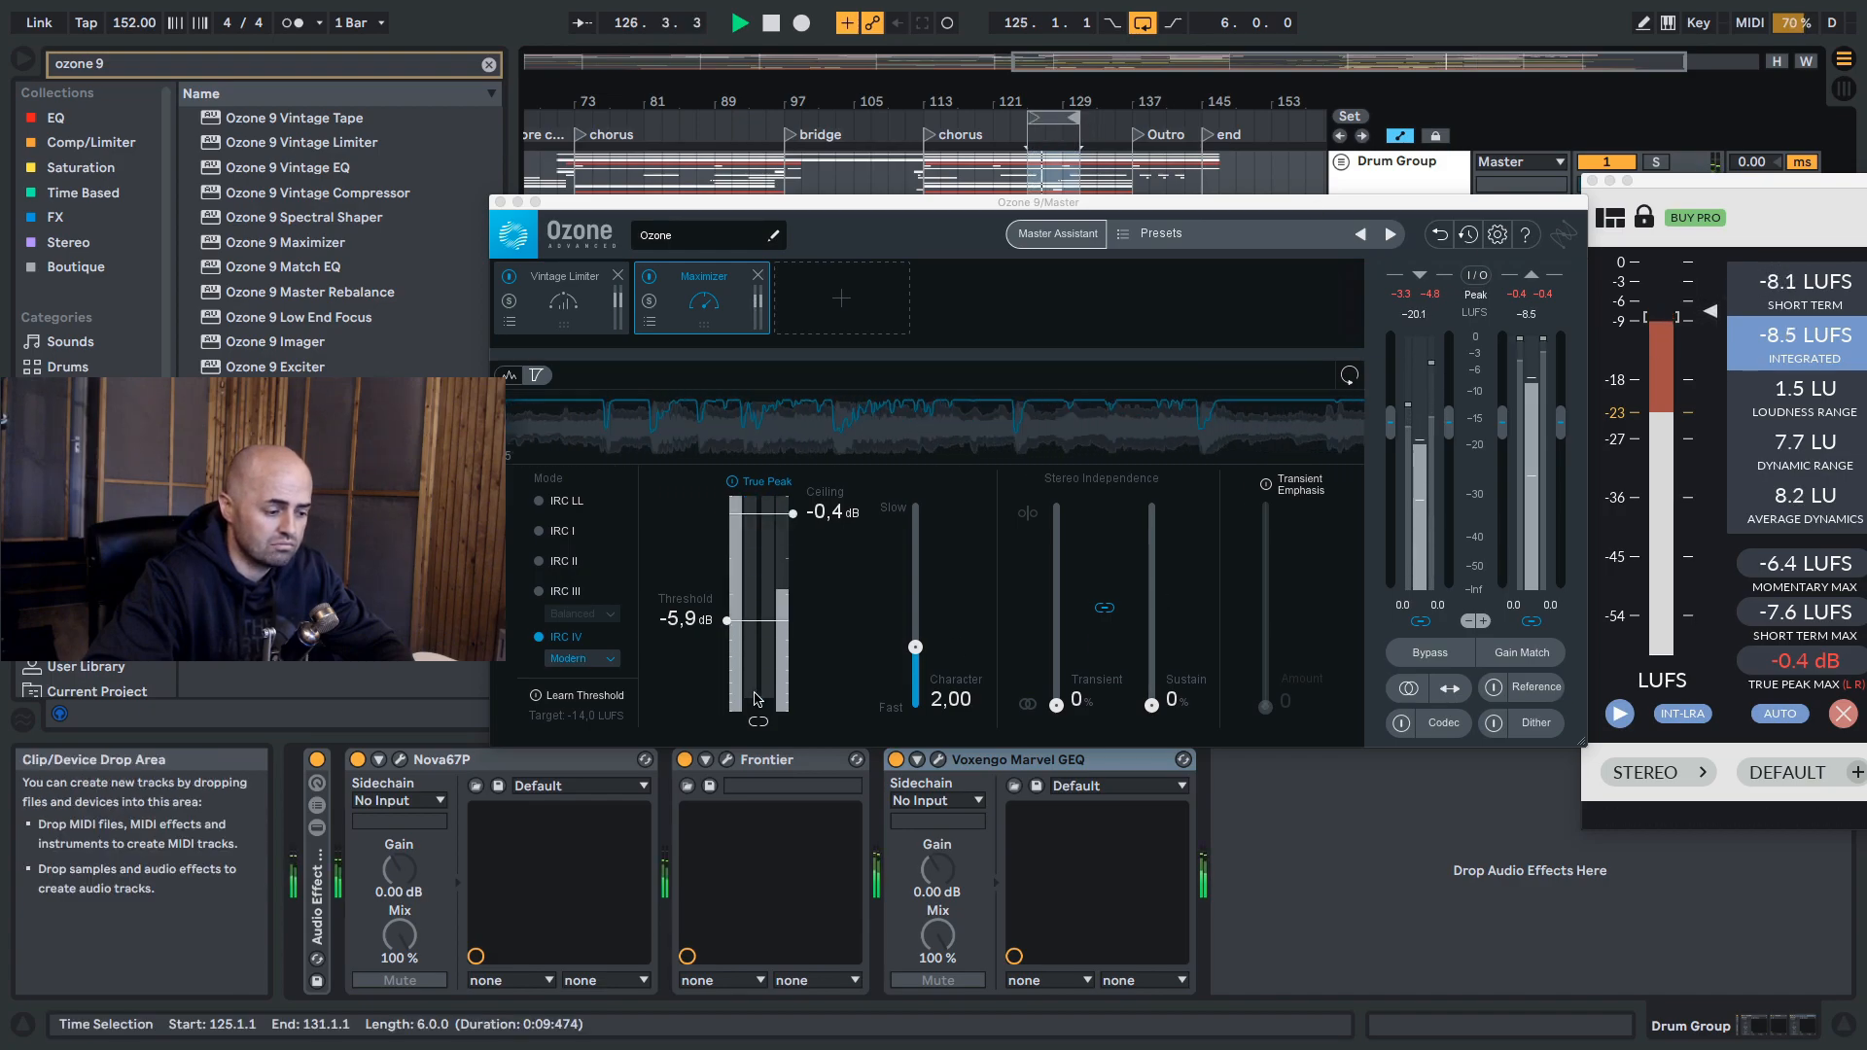
left_click(728, 621)
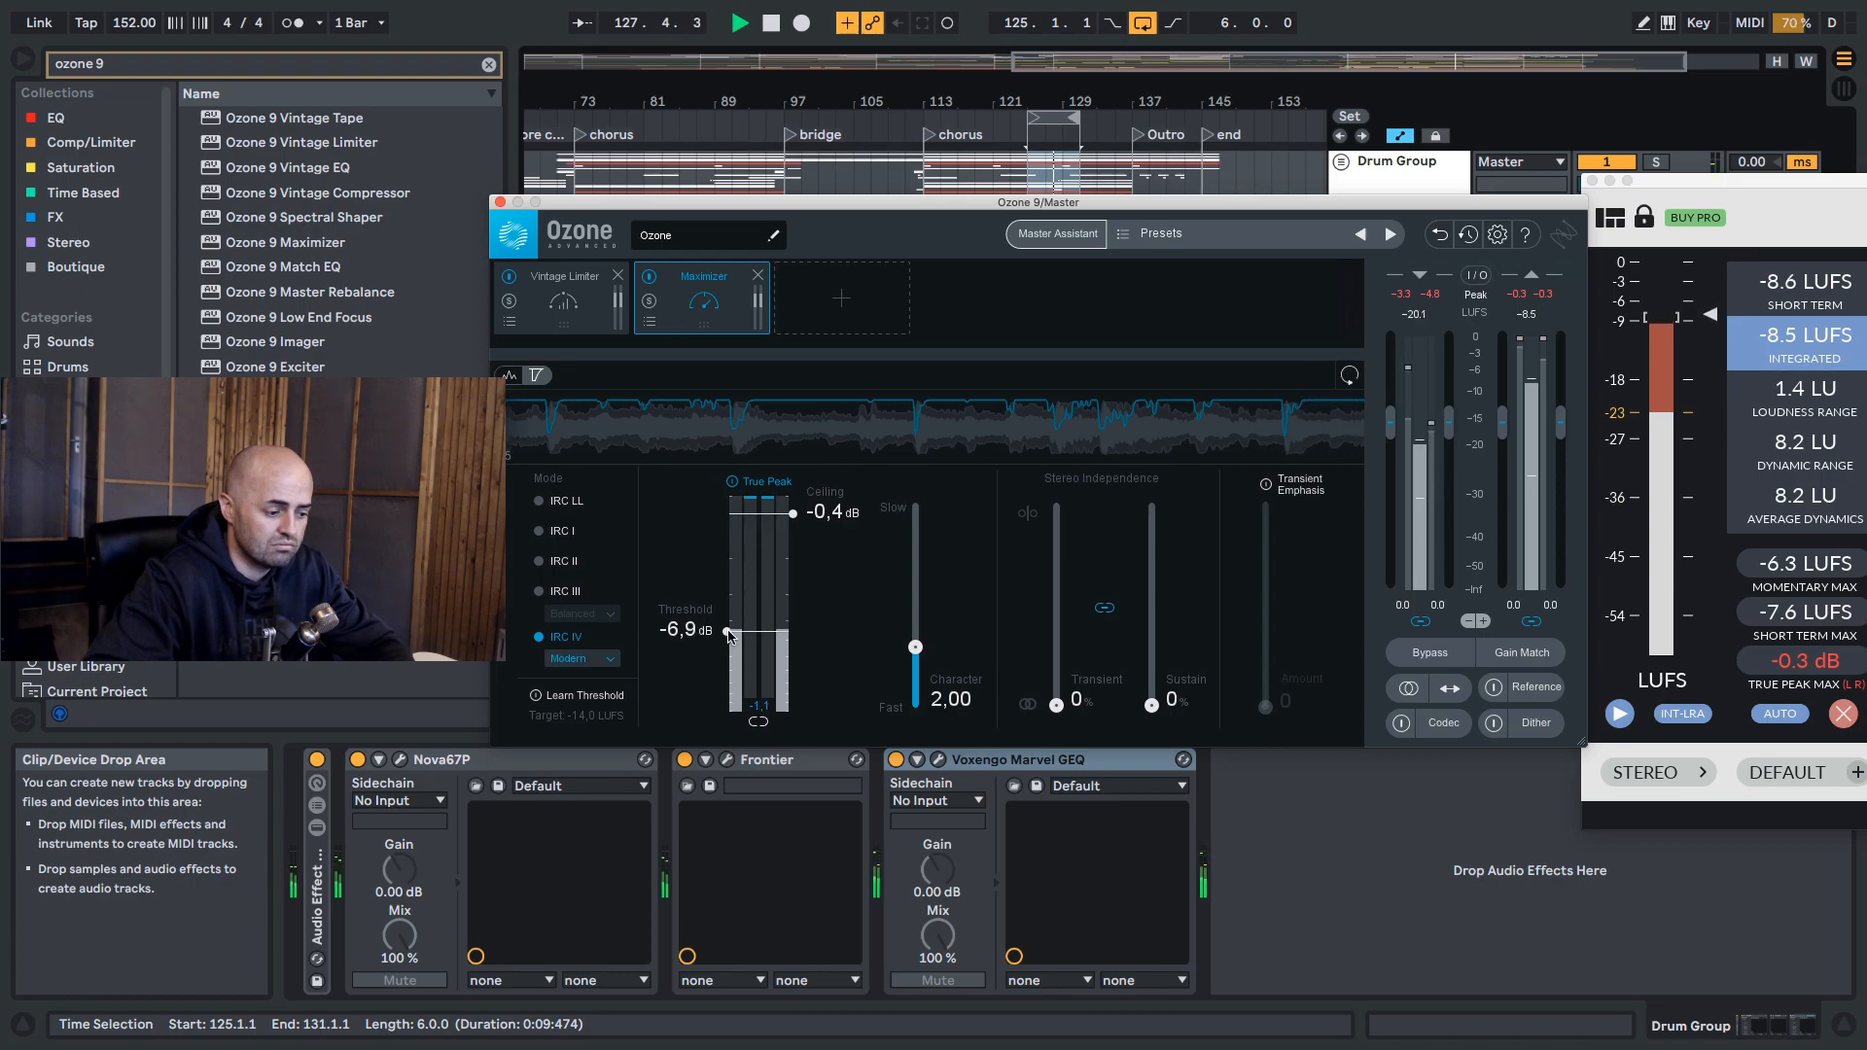
left_click_drag(729, 635, 733, 632)
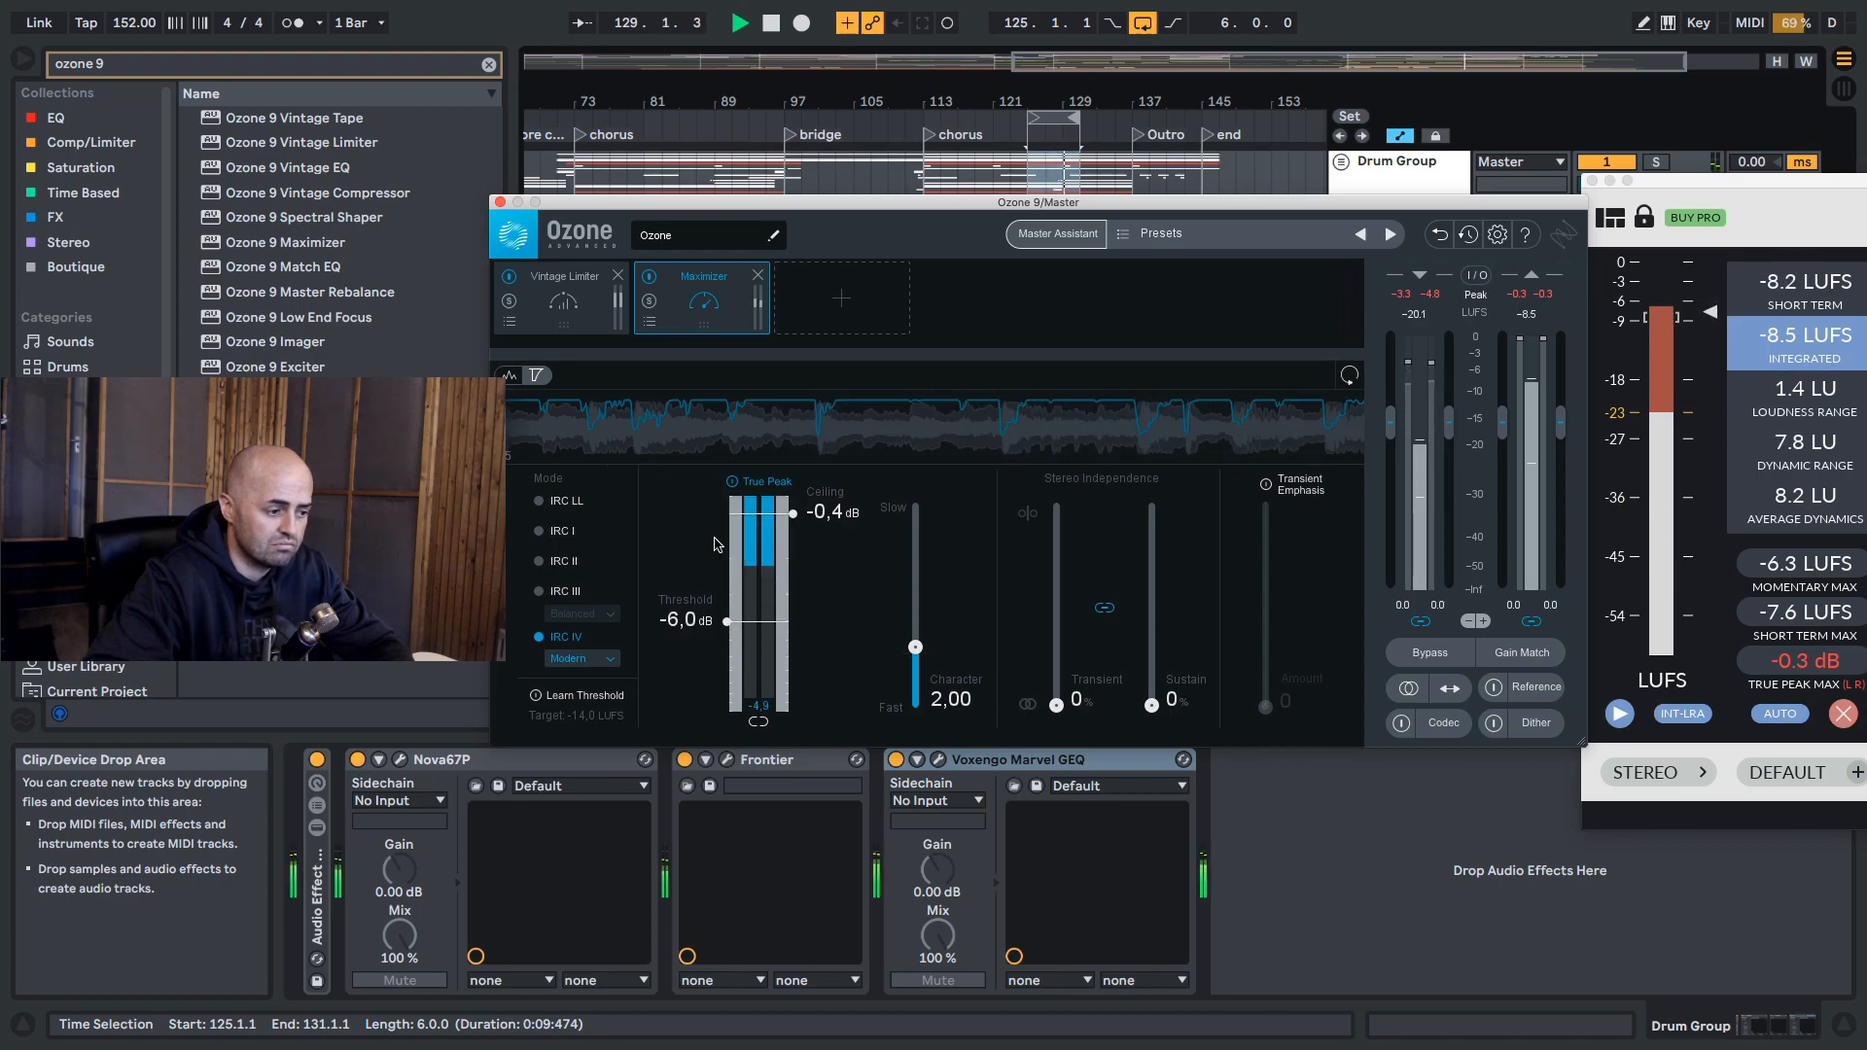
Step: Switch the Vintage Limiter to Modern mode with a threshold of about -7.5 dB and audition it through the Maximizer, ending on bars 129 to 131
left_click(564, 297)
left_click_drag(984, 621, 983, 640)
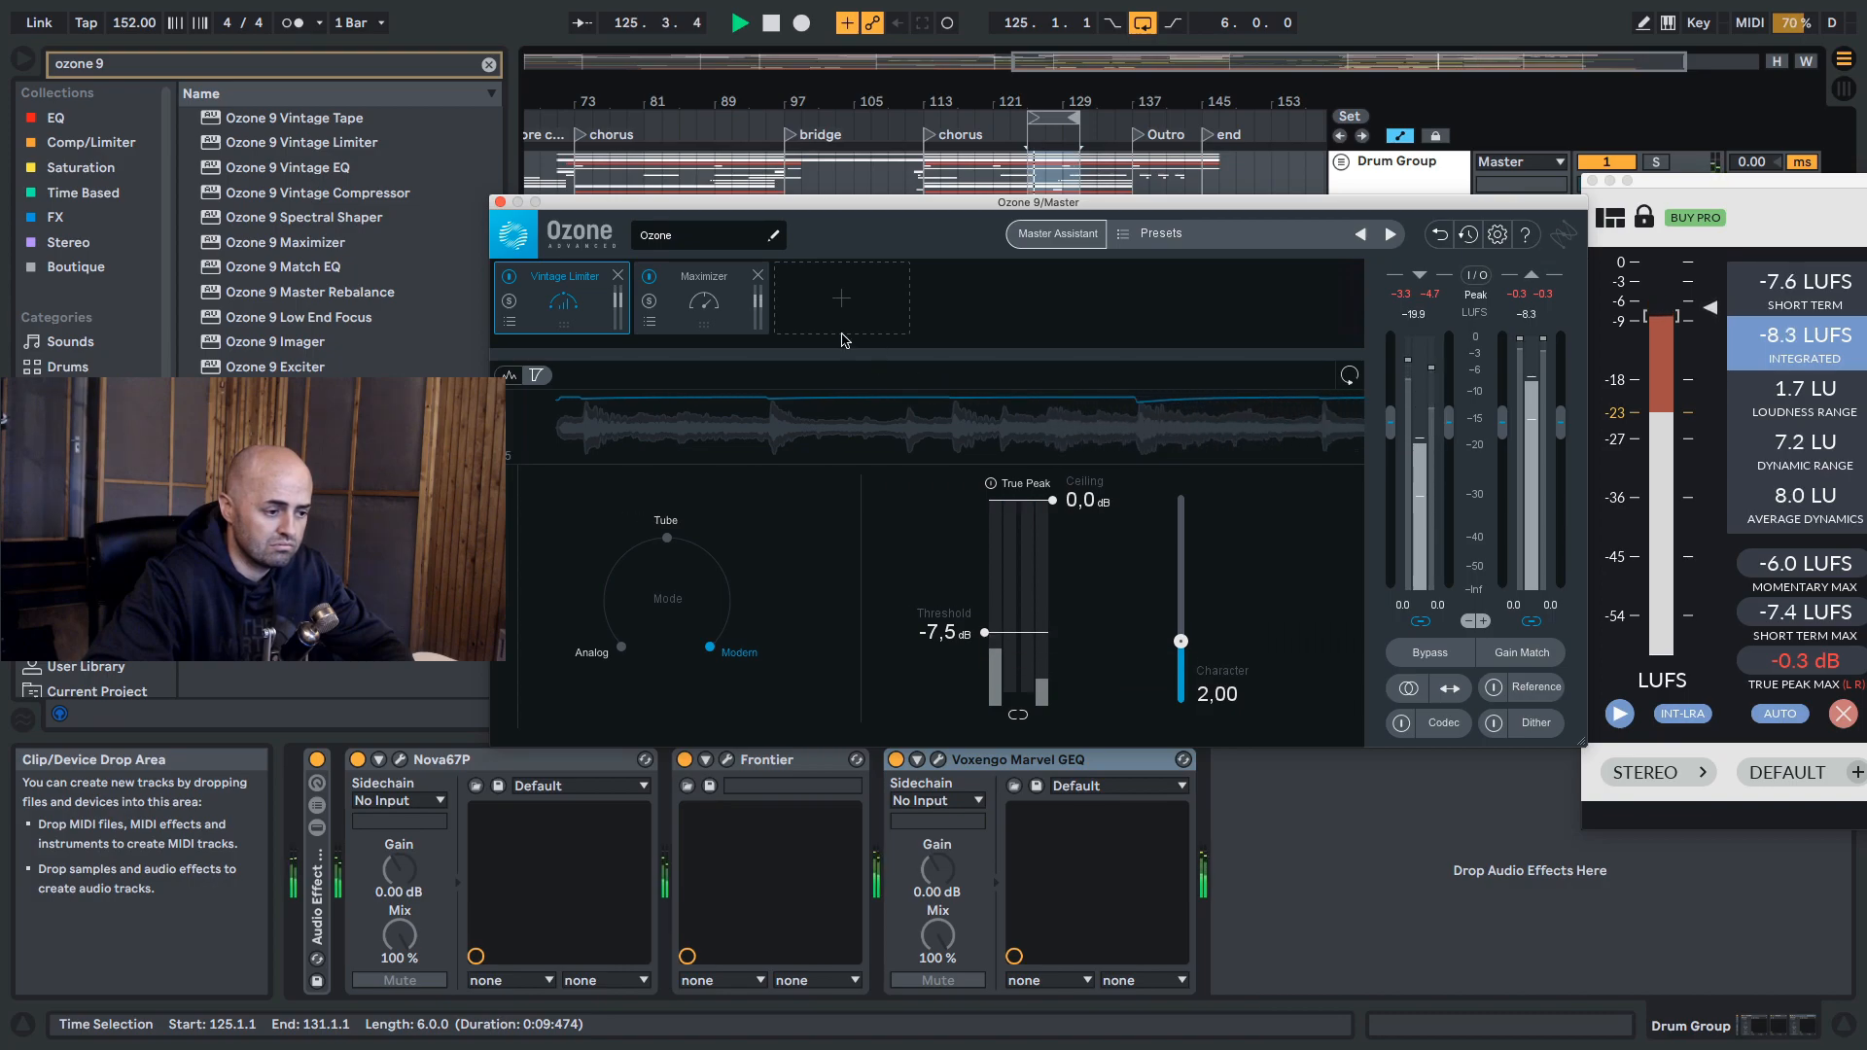
left_click(710, 309)
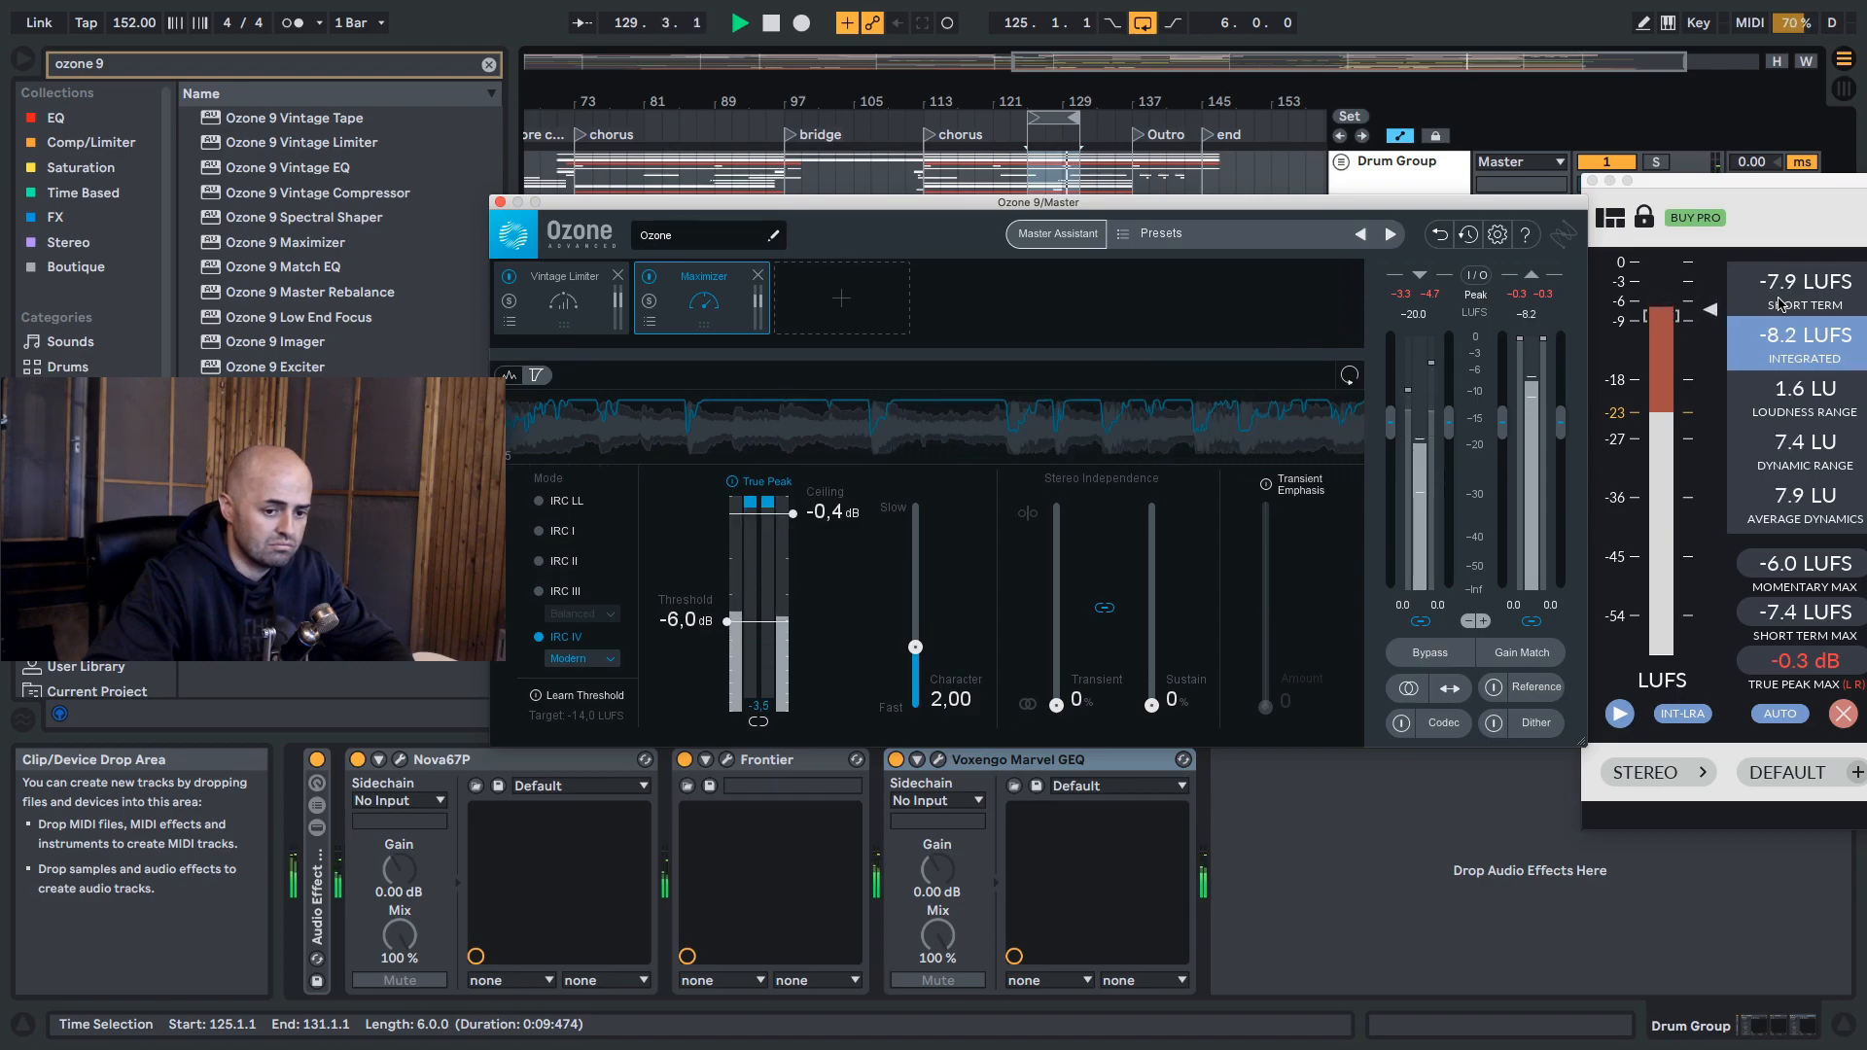
left_click_drag(1028, 118, 1063, 118)
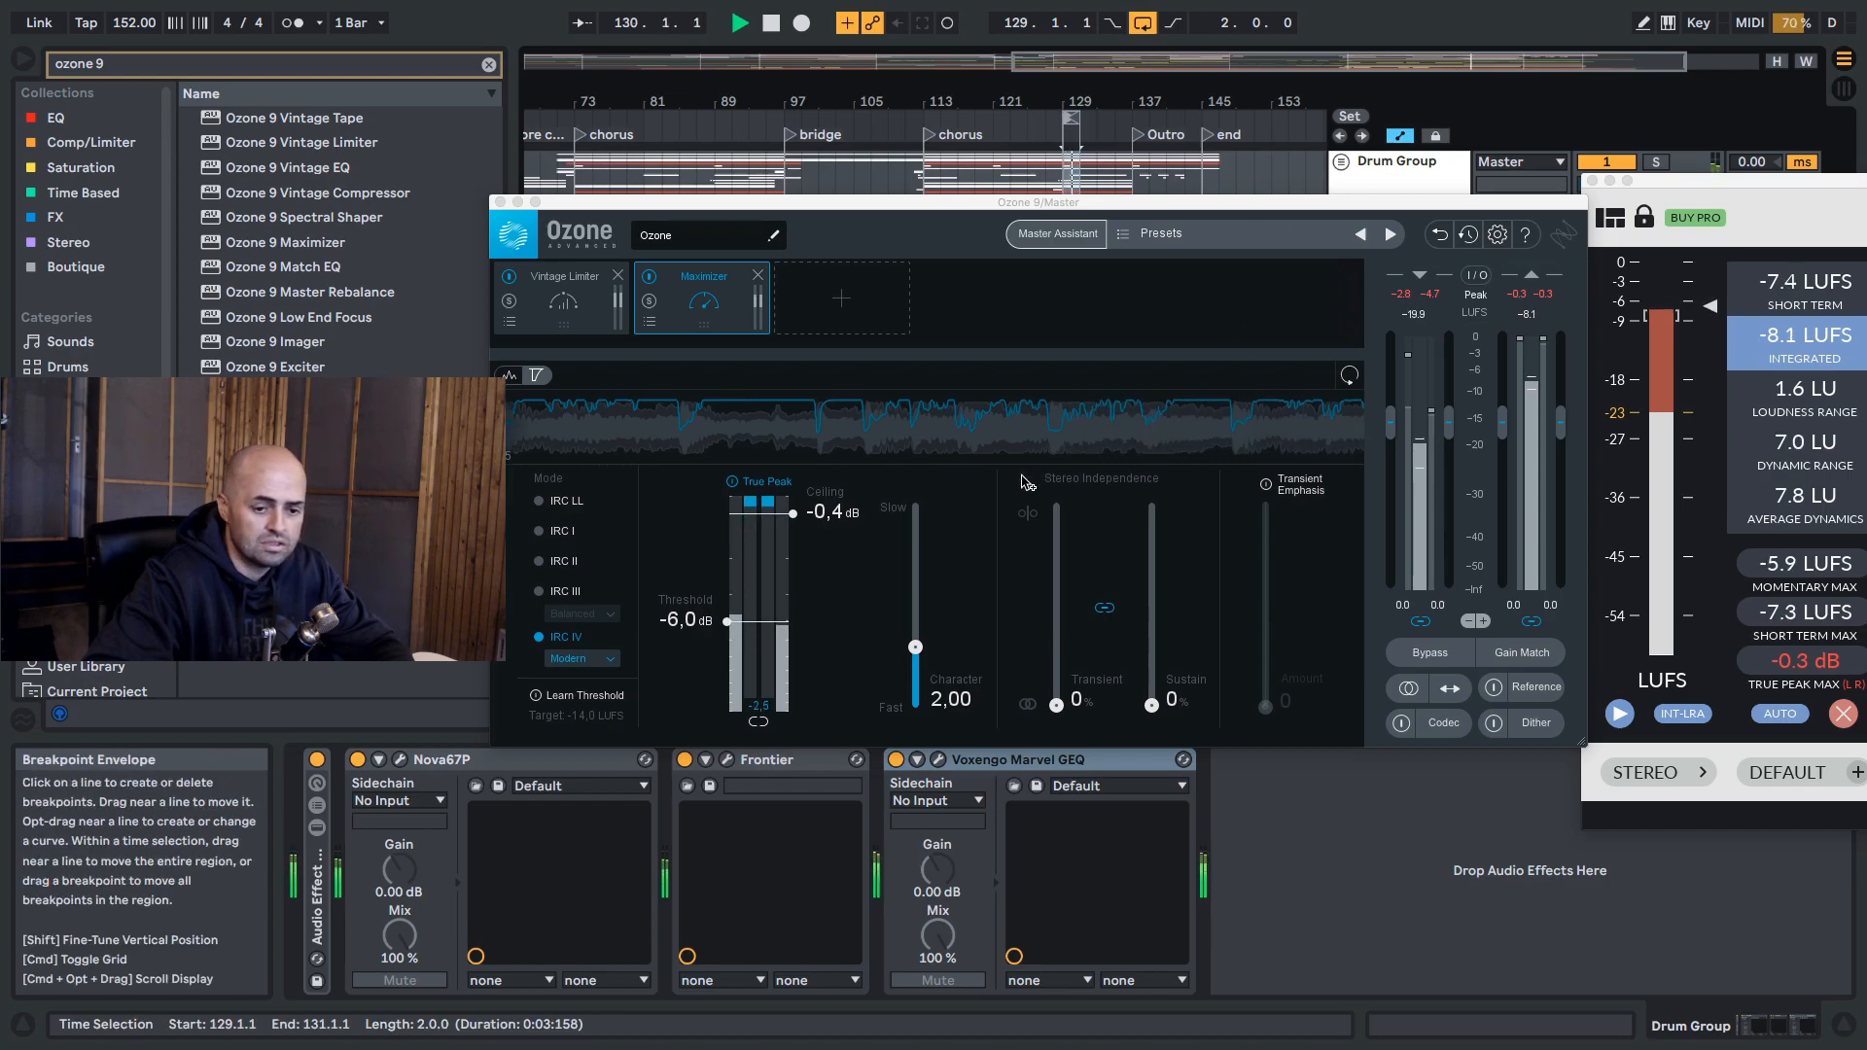
key("space")
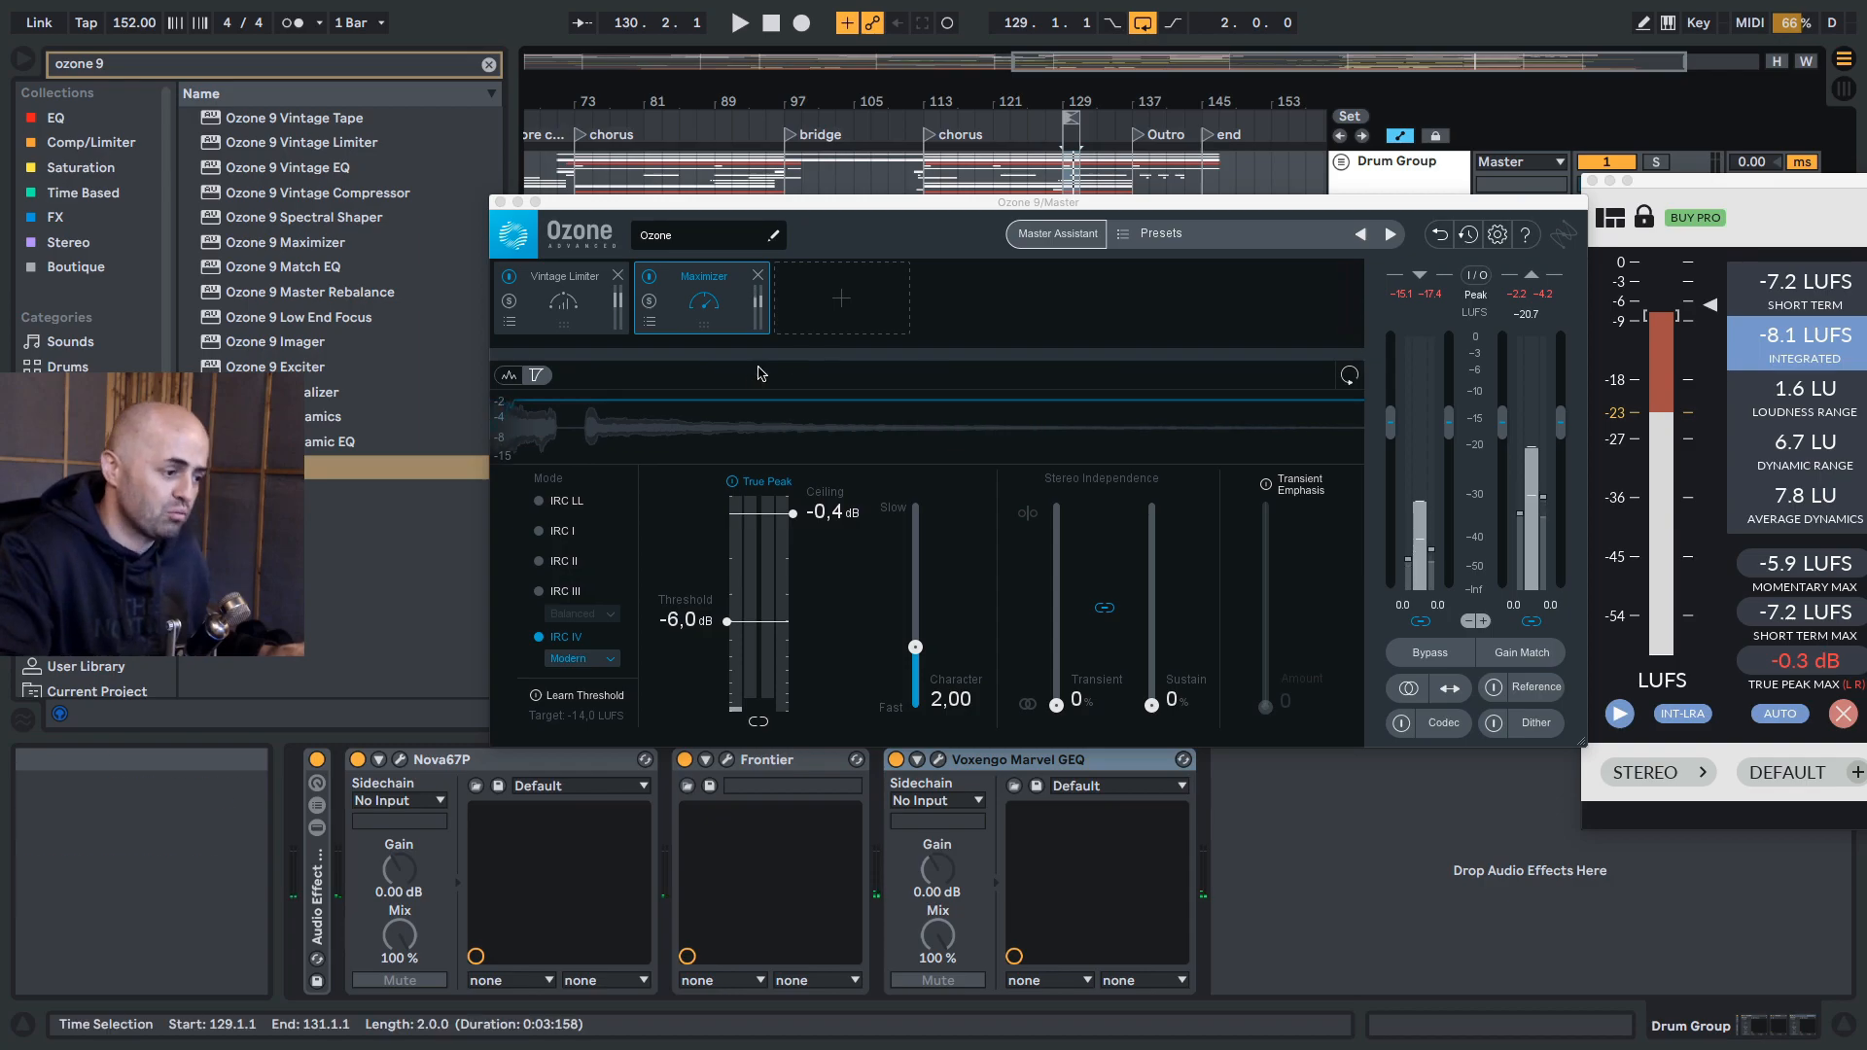
Step: Close the Ozone and Youlean windows and extend the loop over the whole song, bars 1 to 149
left_click(501, 203)
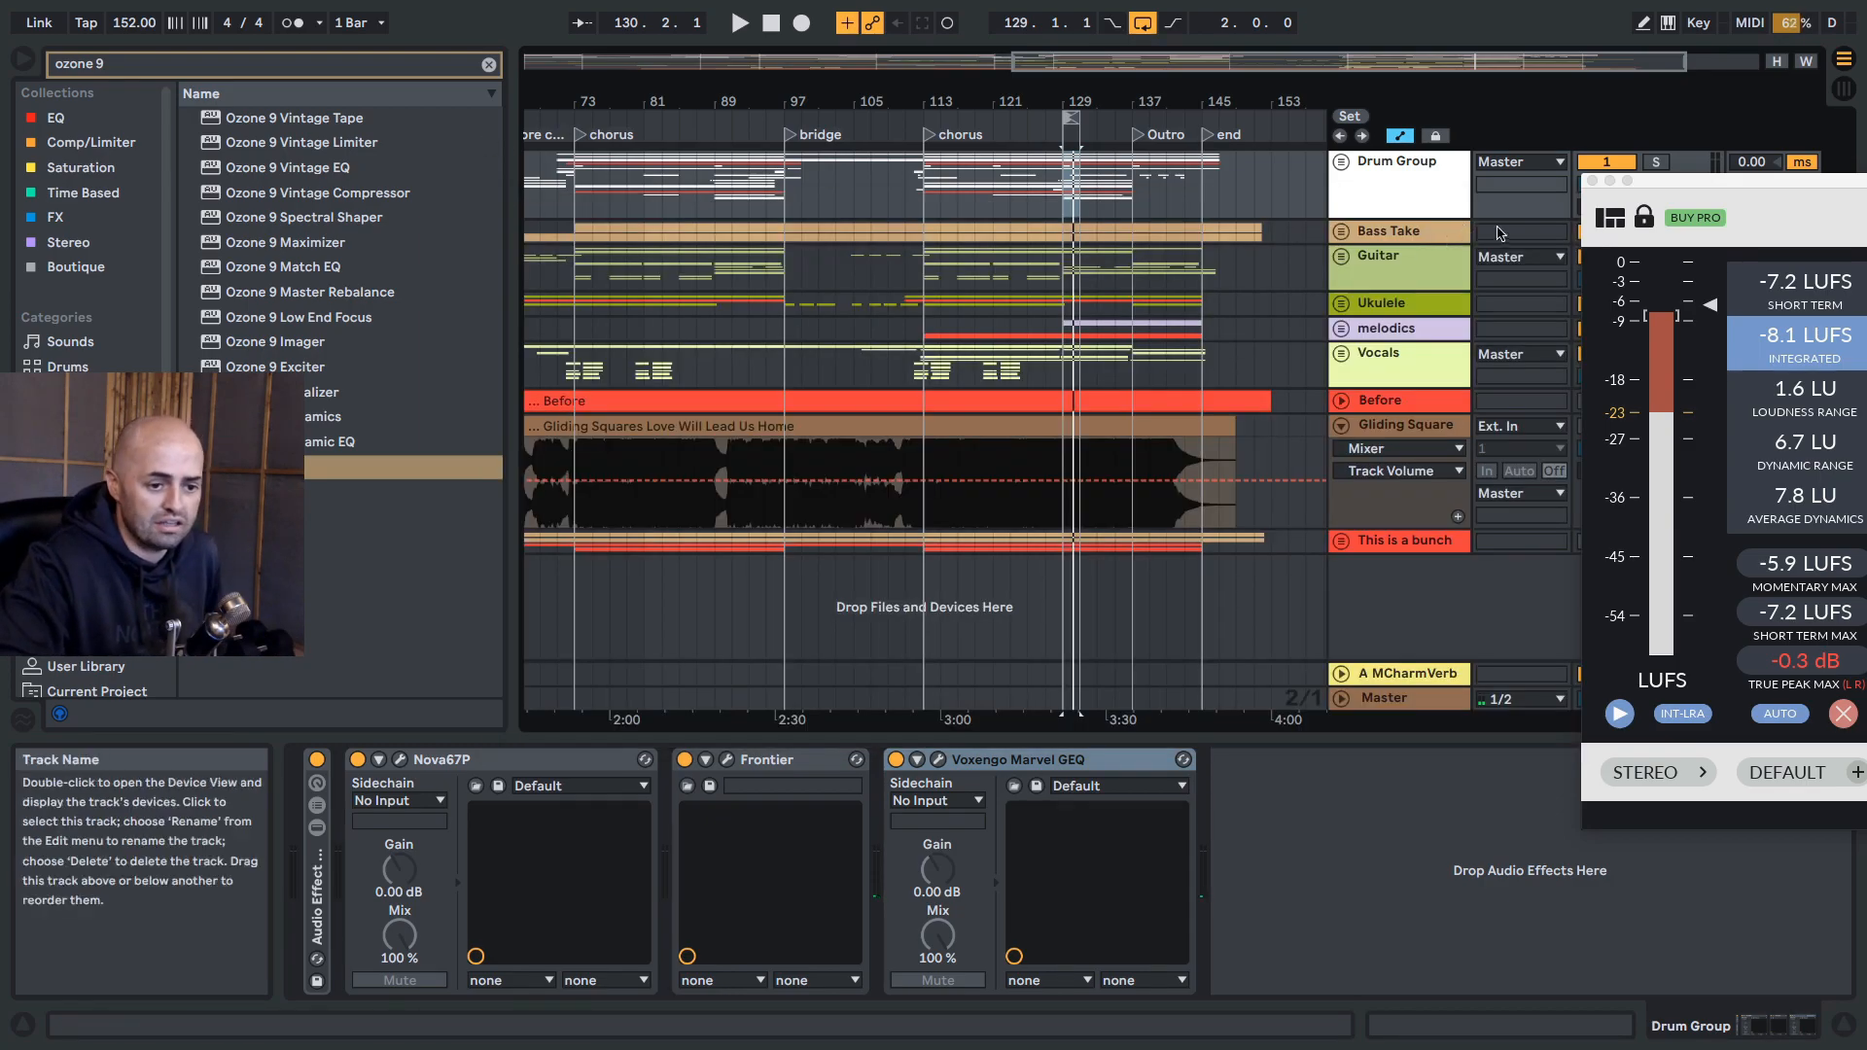
left_click(1592, 181)
left_click_drag(1086, 724, 1093, 486)
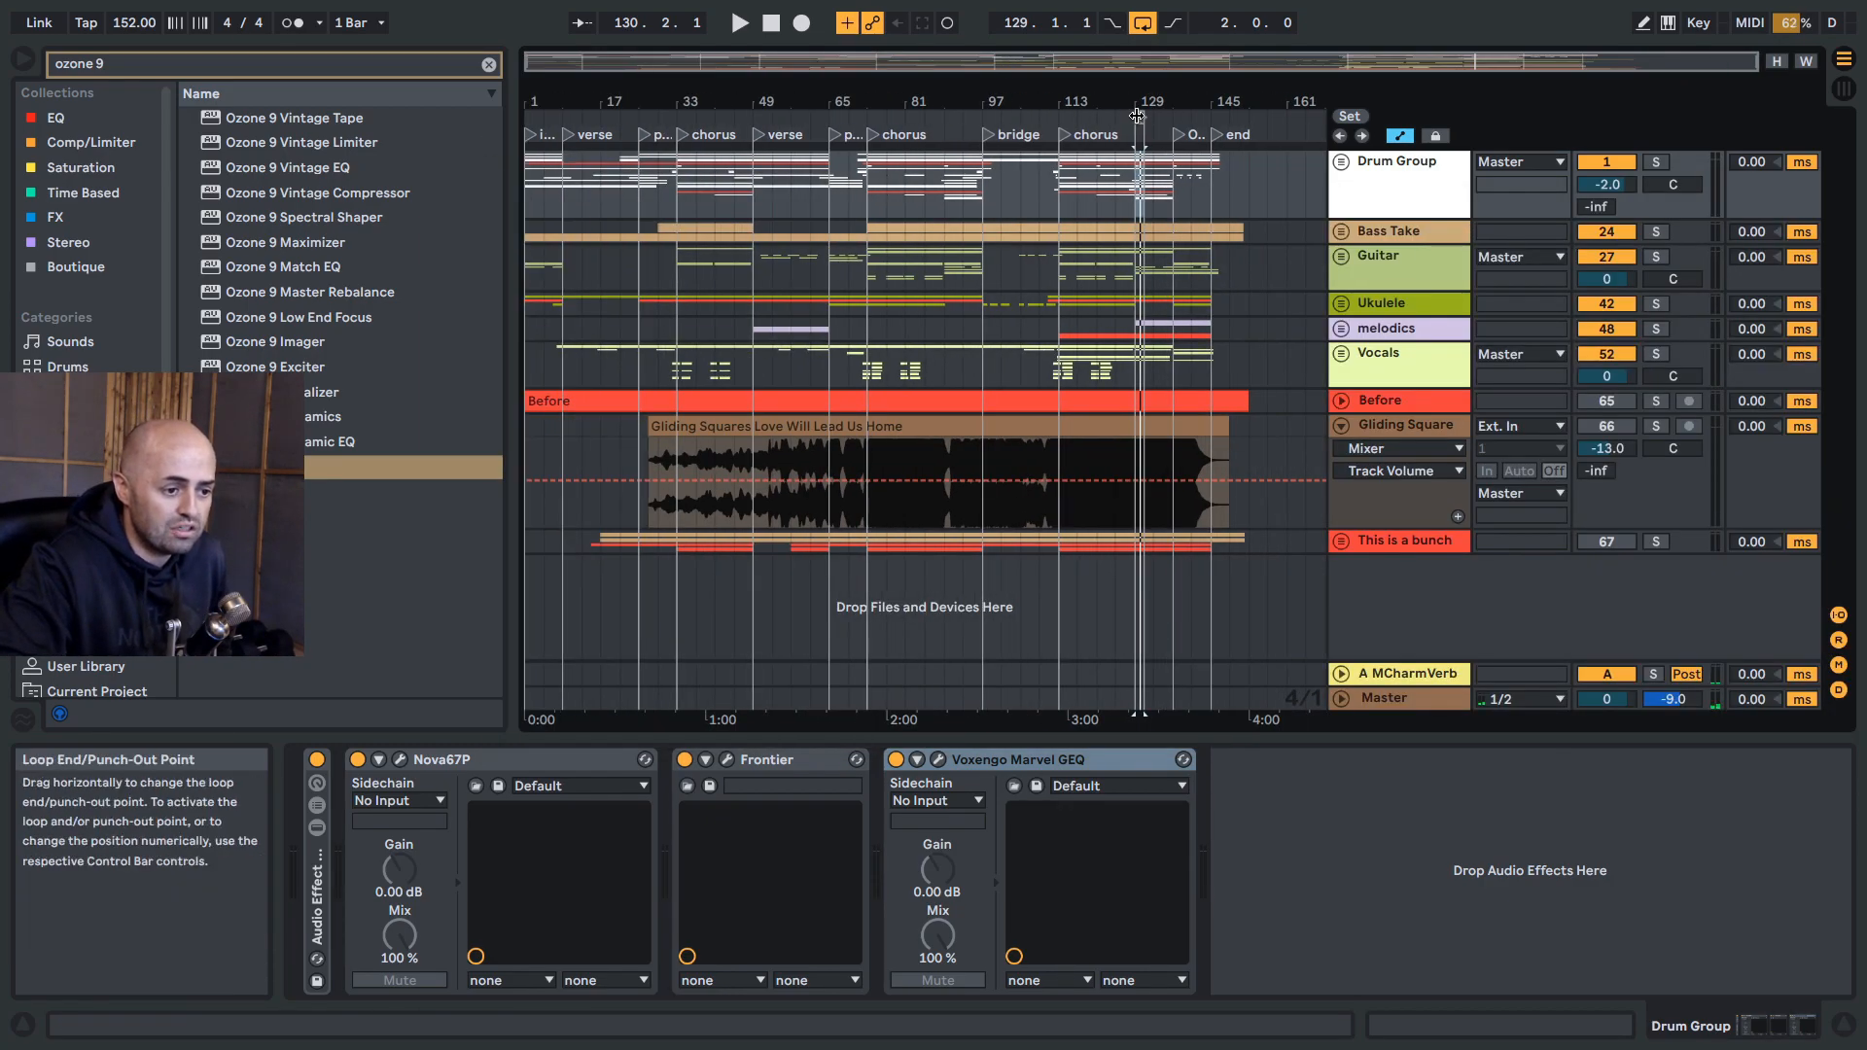
mouse_move(1135, 114)
left_mouse_down()
mouse_move(1118, 115)
mouse_move(1210, 125)
mouse_move(1225, 158)
left_mouse_up()
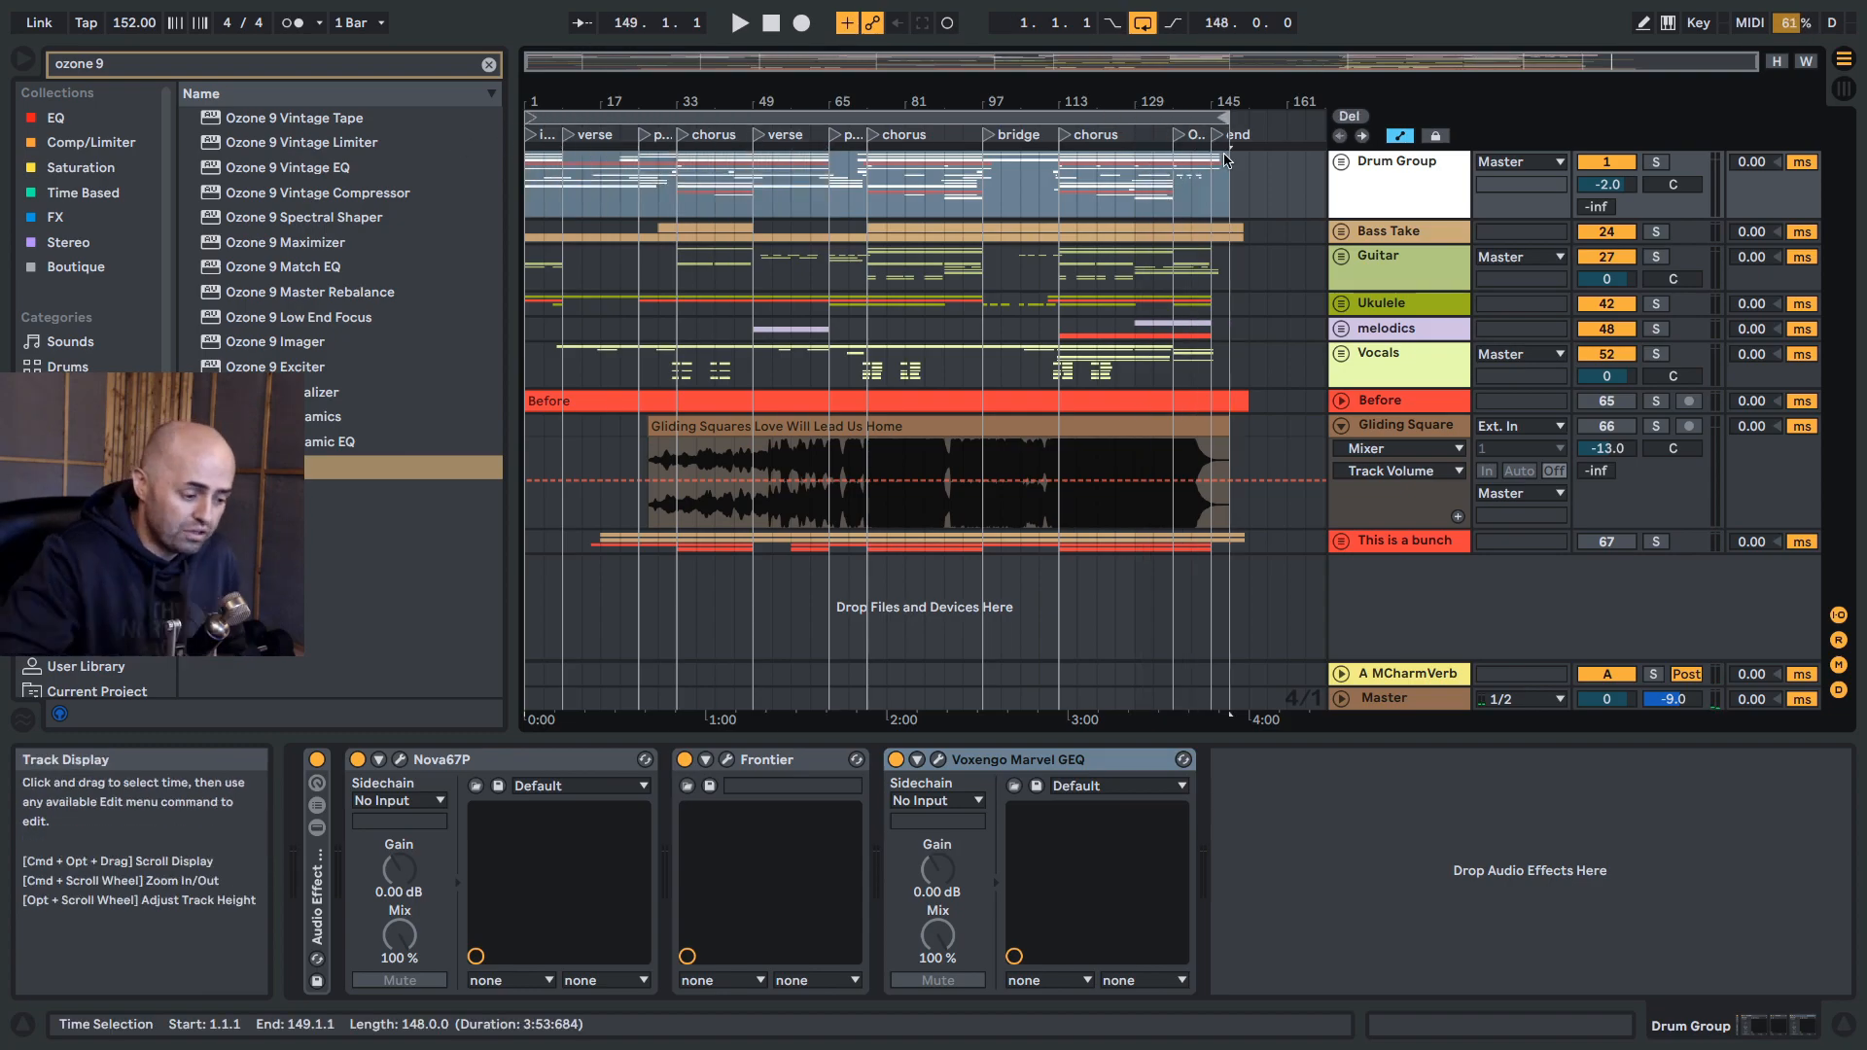
Step: Show the end of the Master track's device chain, clear the browser search, and list the EQ collection
left_click(1400, 698)
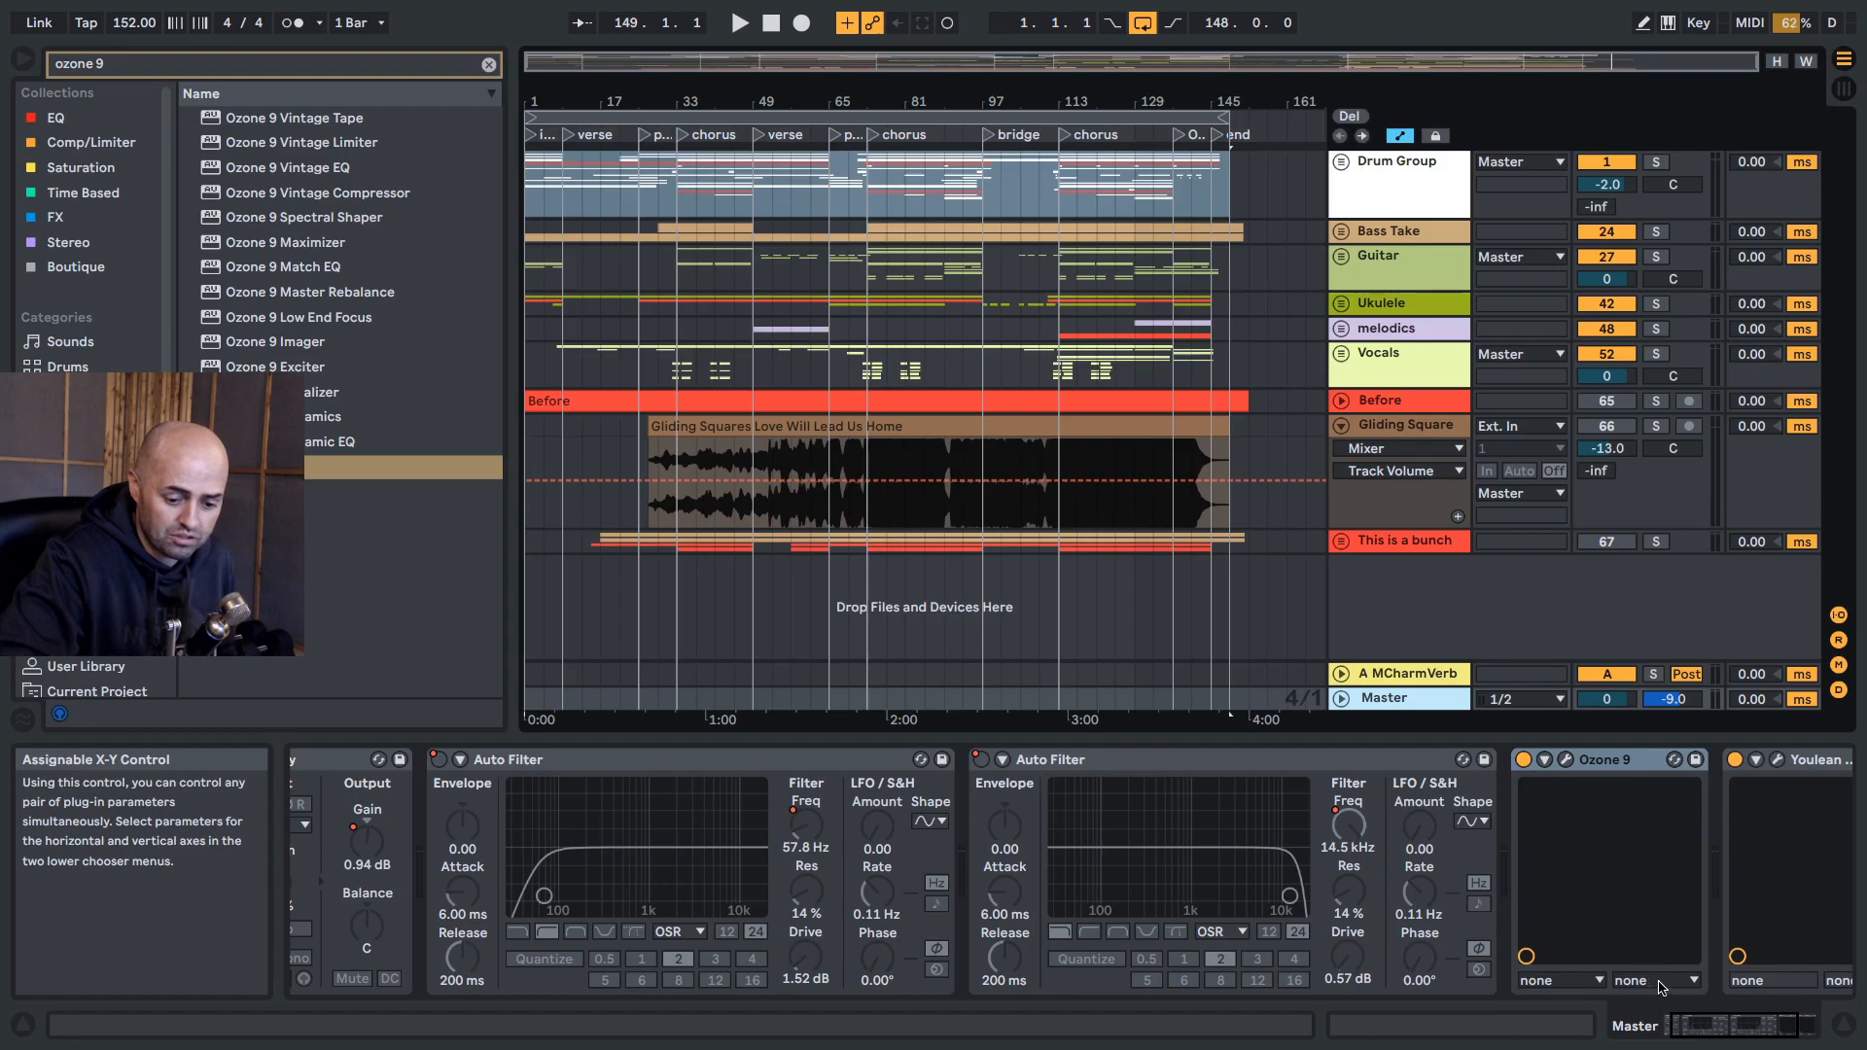
left_click(1727, 1034)
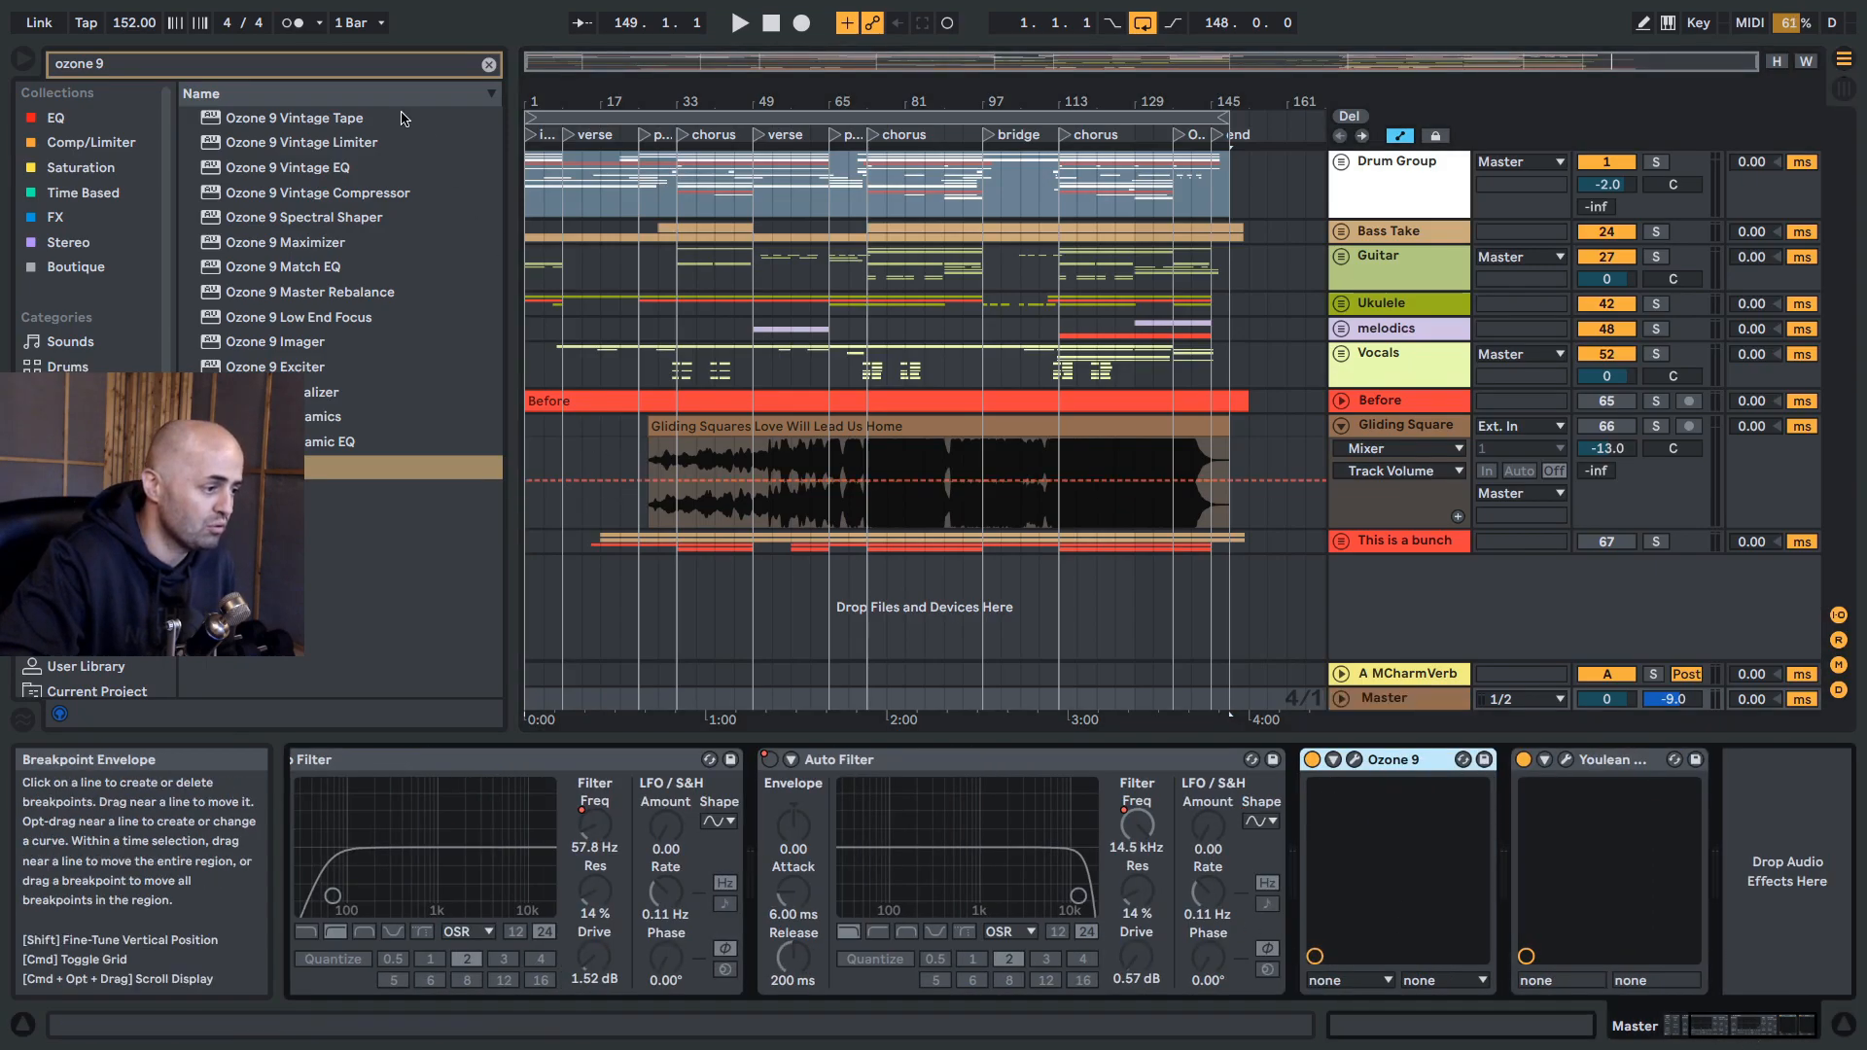
left_click(349, 66)
key("BackSpace")
key("BackSpace")
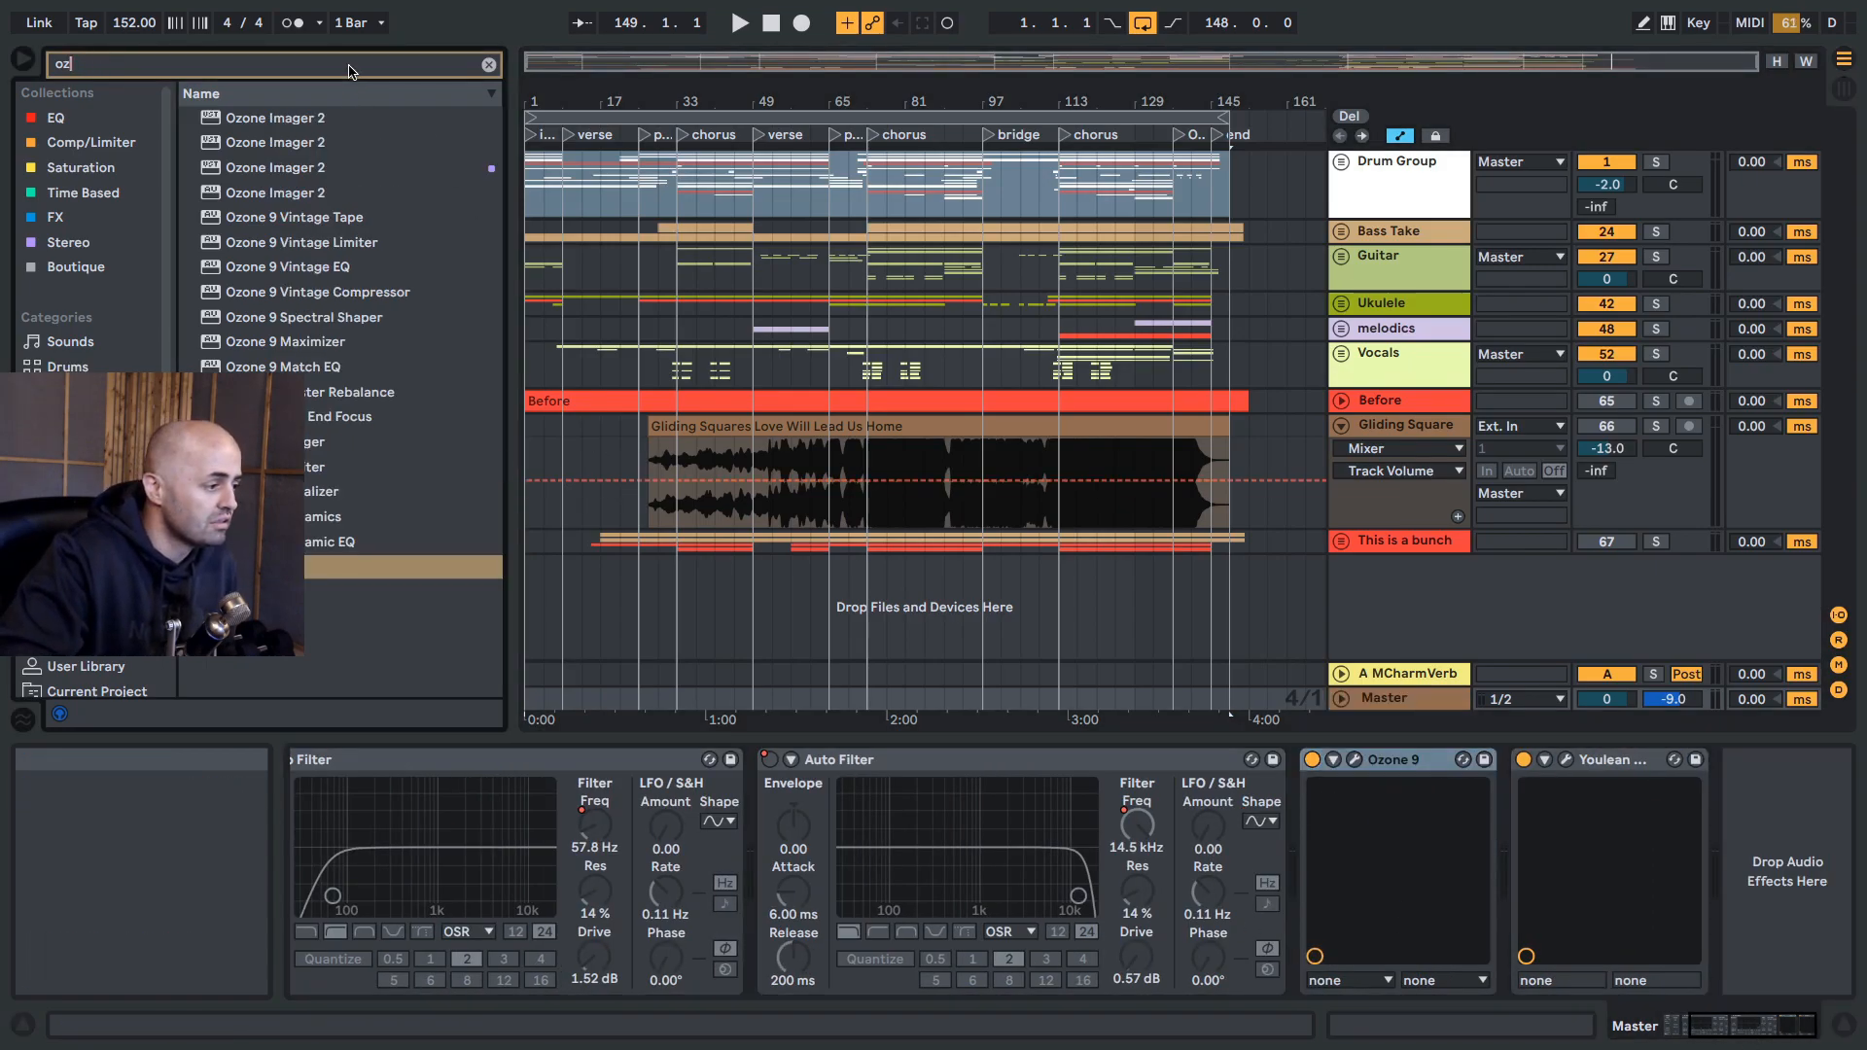
key("BackSpace")
key("BackSpace")
left_click(61, 119)
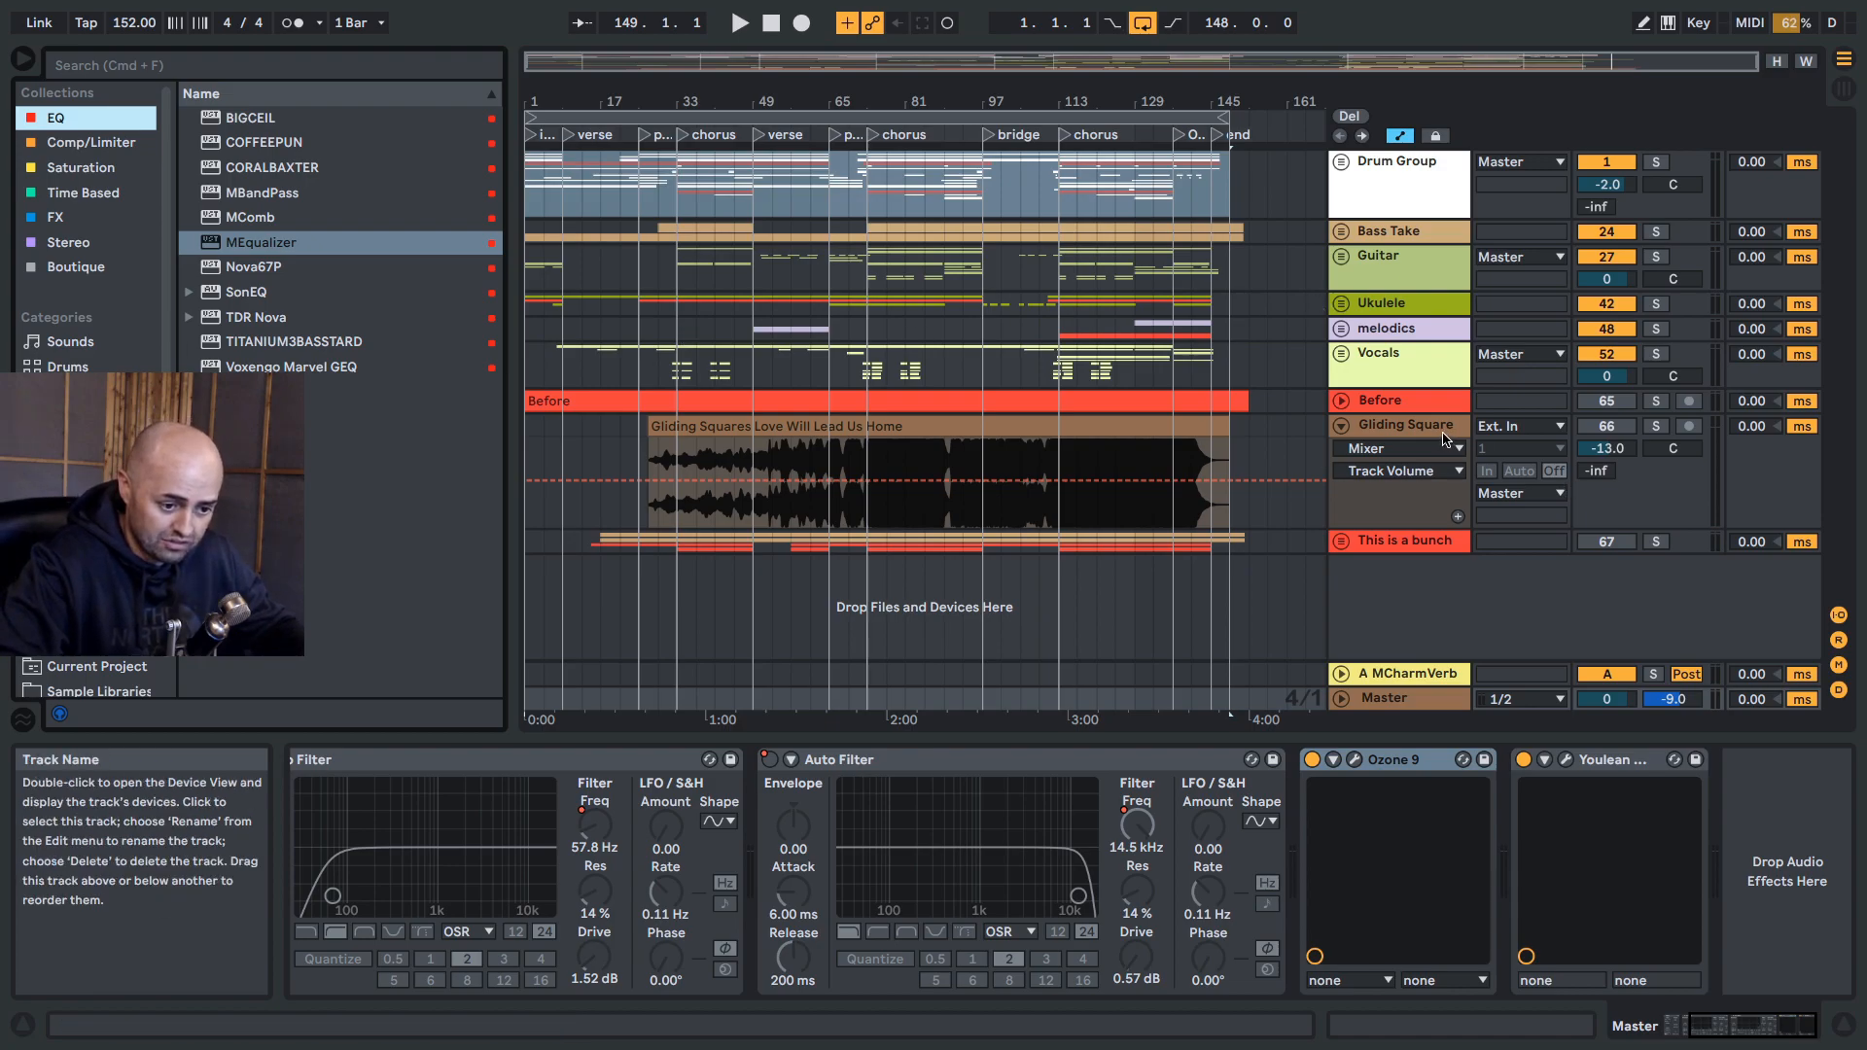
Step: Reset the volume of the Gliding Squares reference track to 0 dB
left_click(1371, 428)
double_click(1615, 449)
left_click(1416, 433)
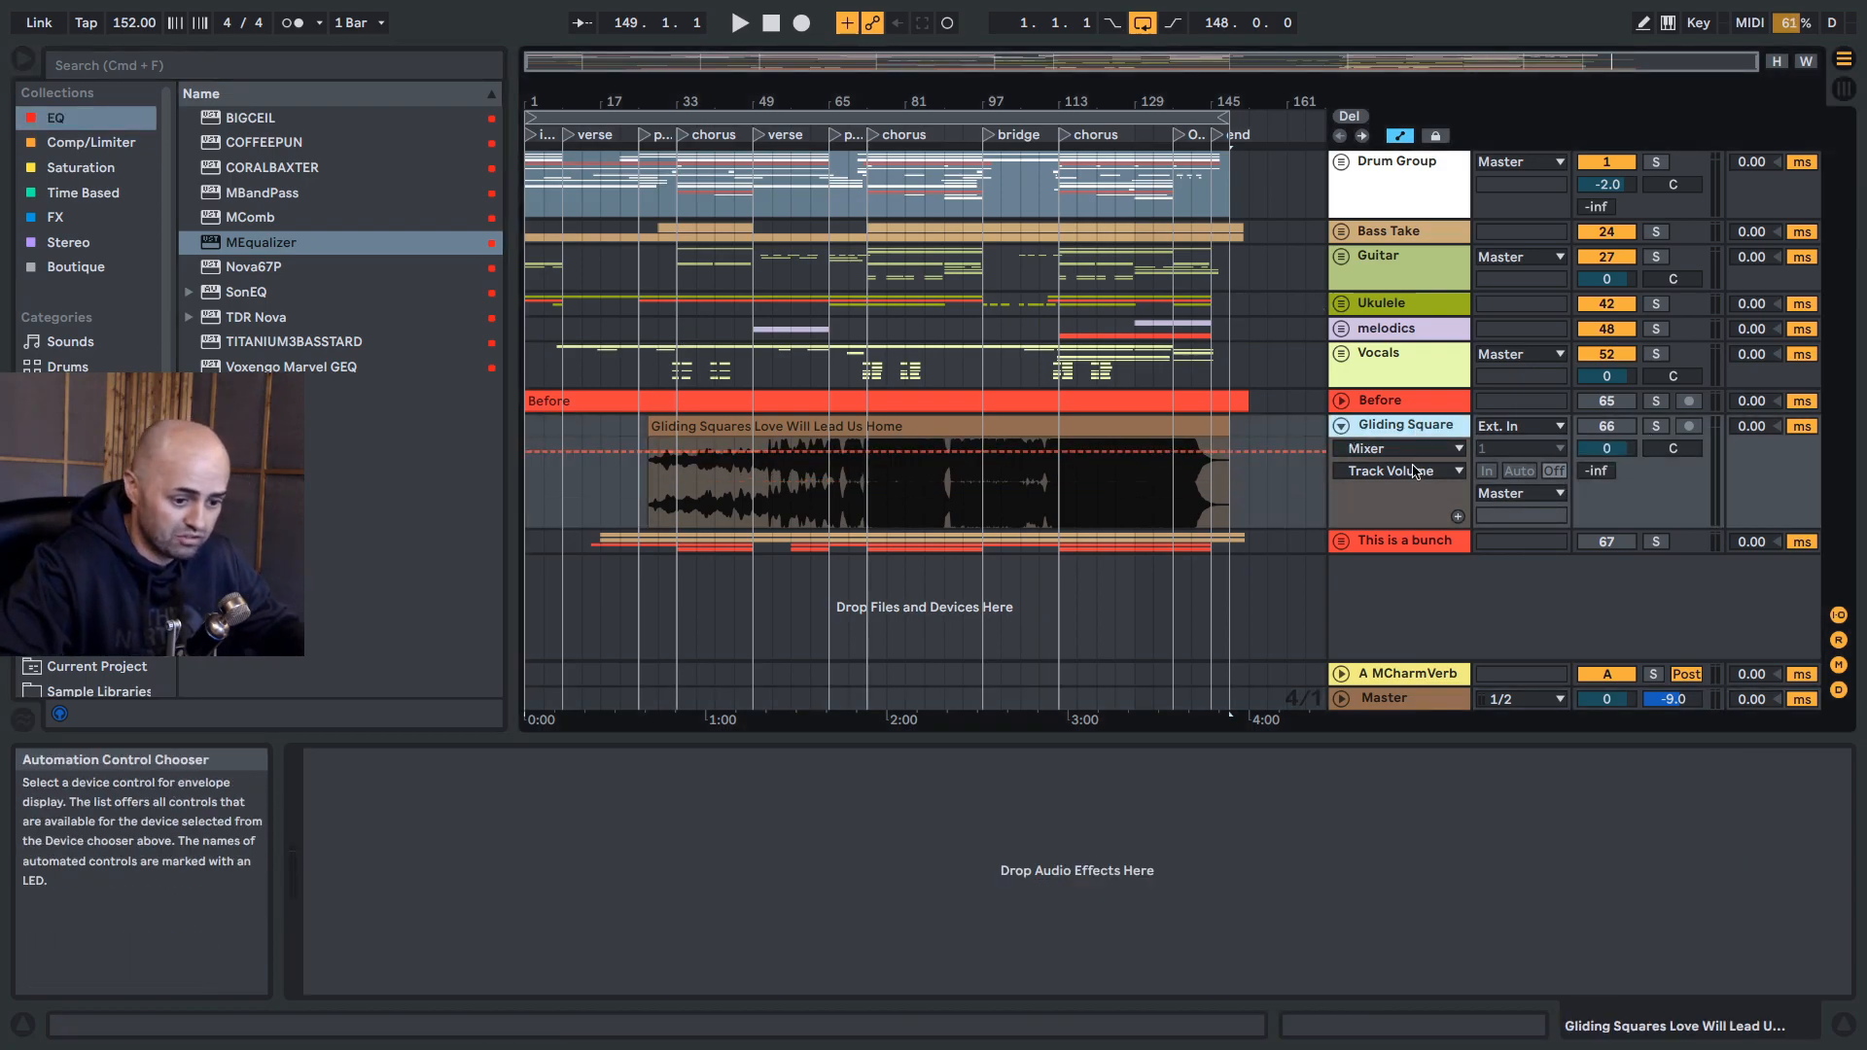
Step: Insert TDR Nova ahead of Ozone 9 on the Master track and set its analyzer to display the input signal
left_click(1400, 707)
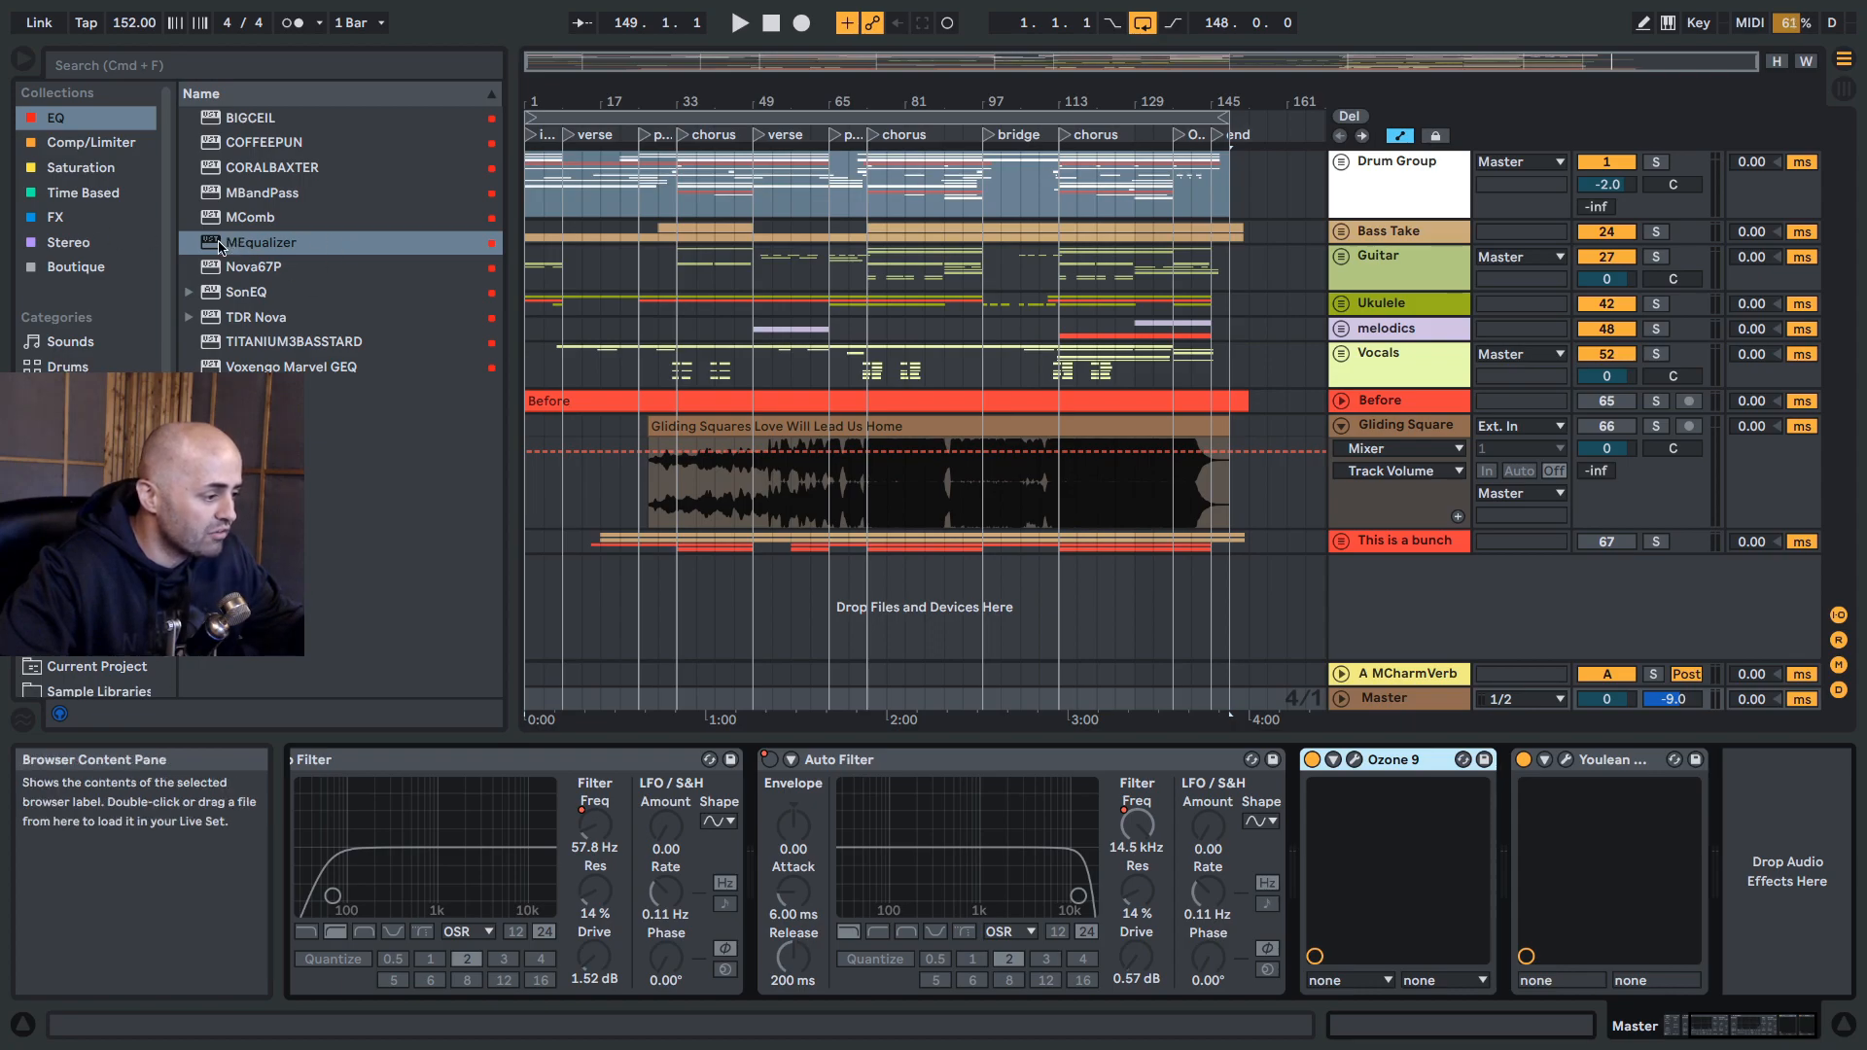
left_click_drag(214, 325, 1449, 862)
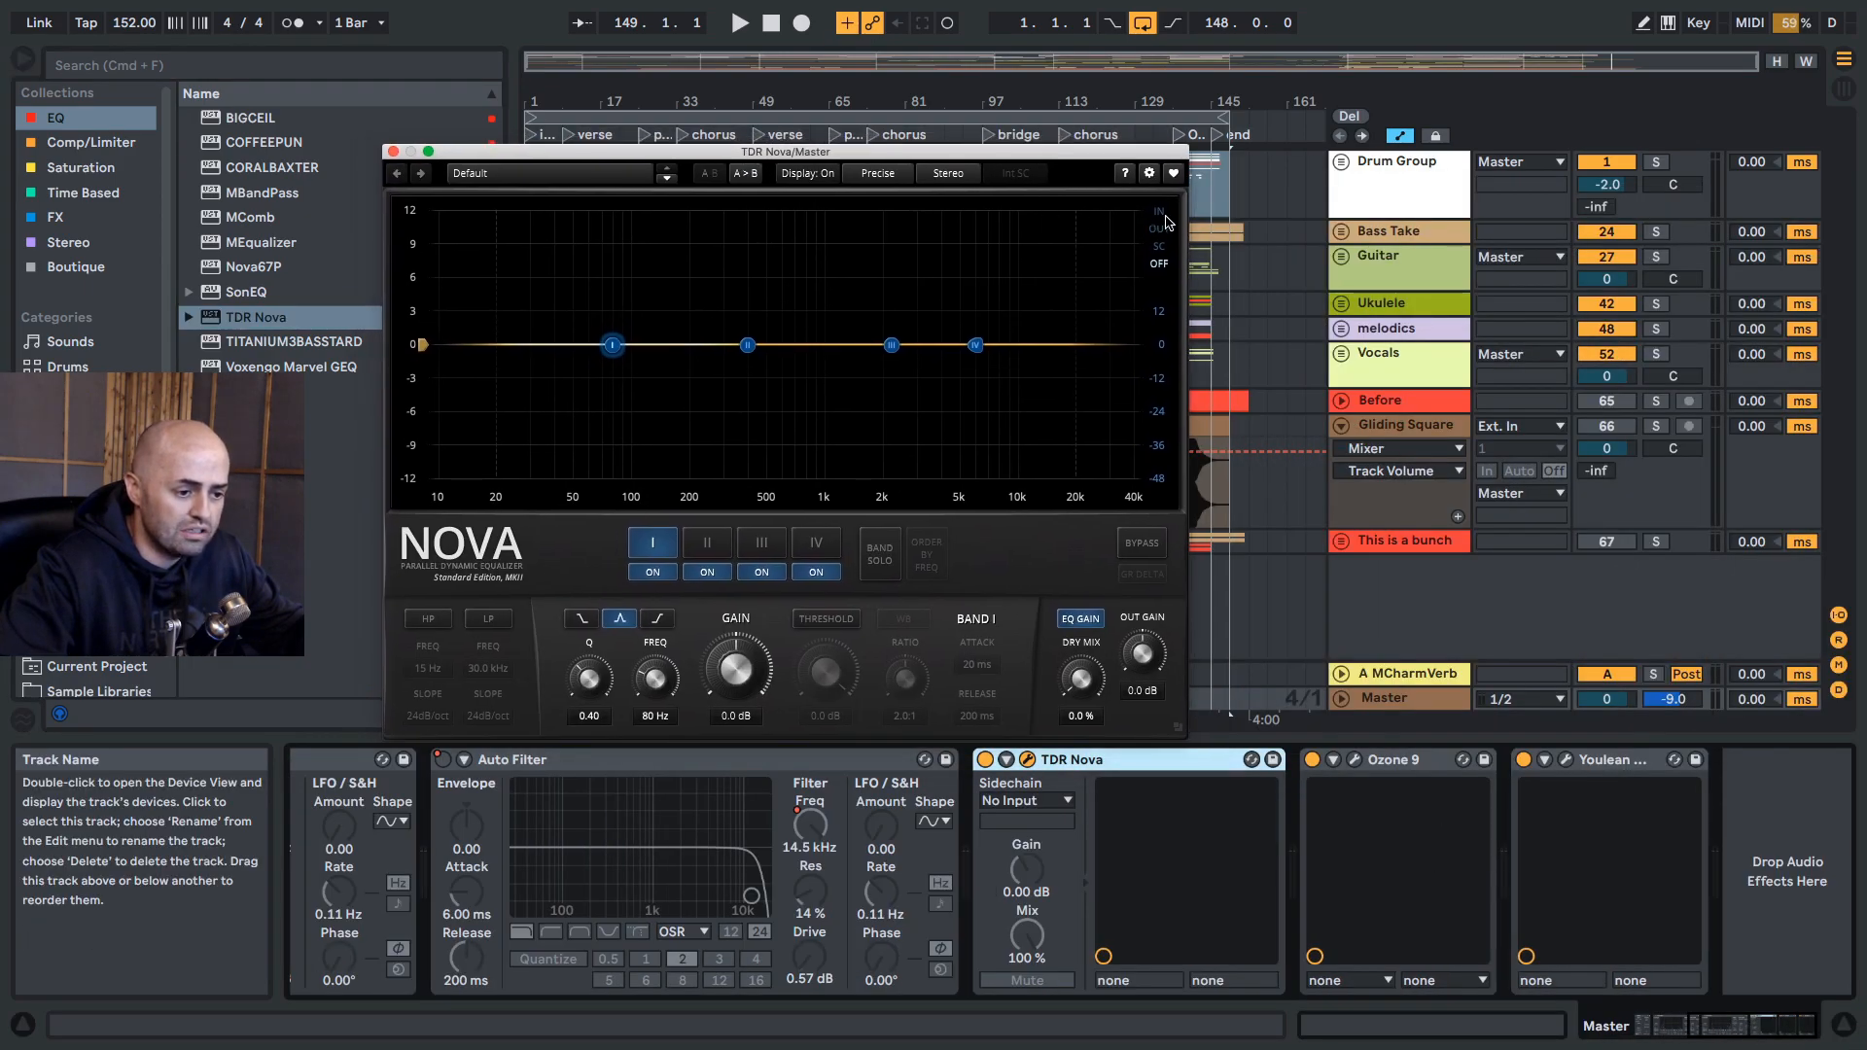
left_click(1160, 212)
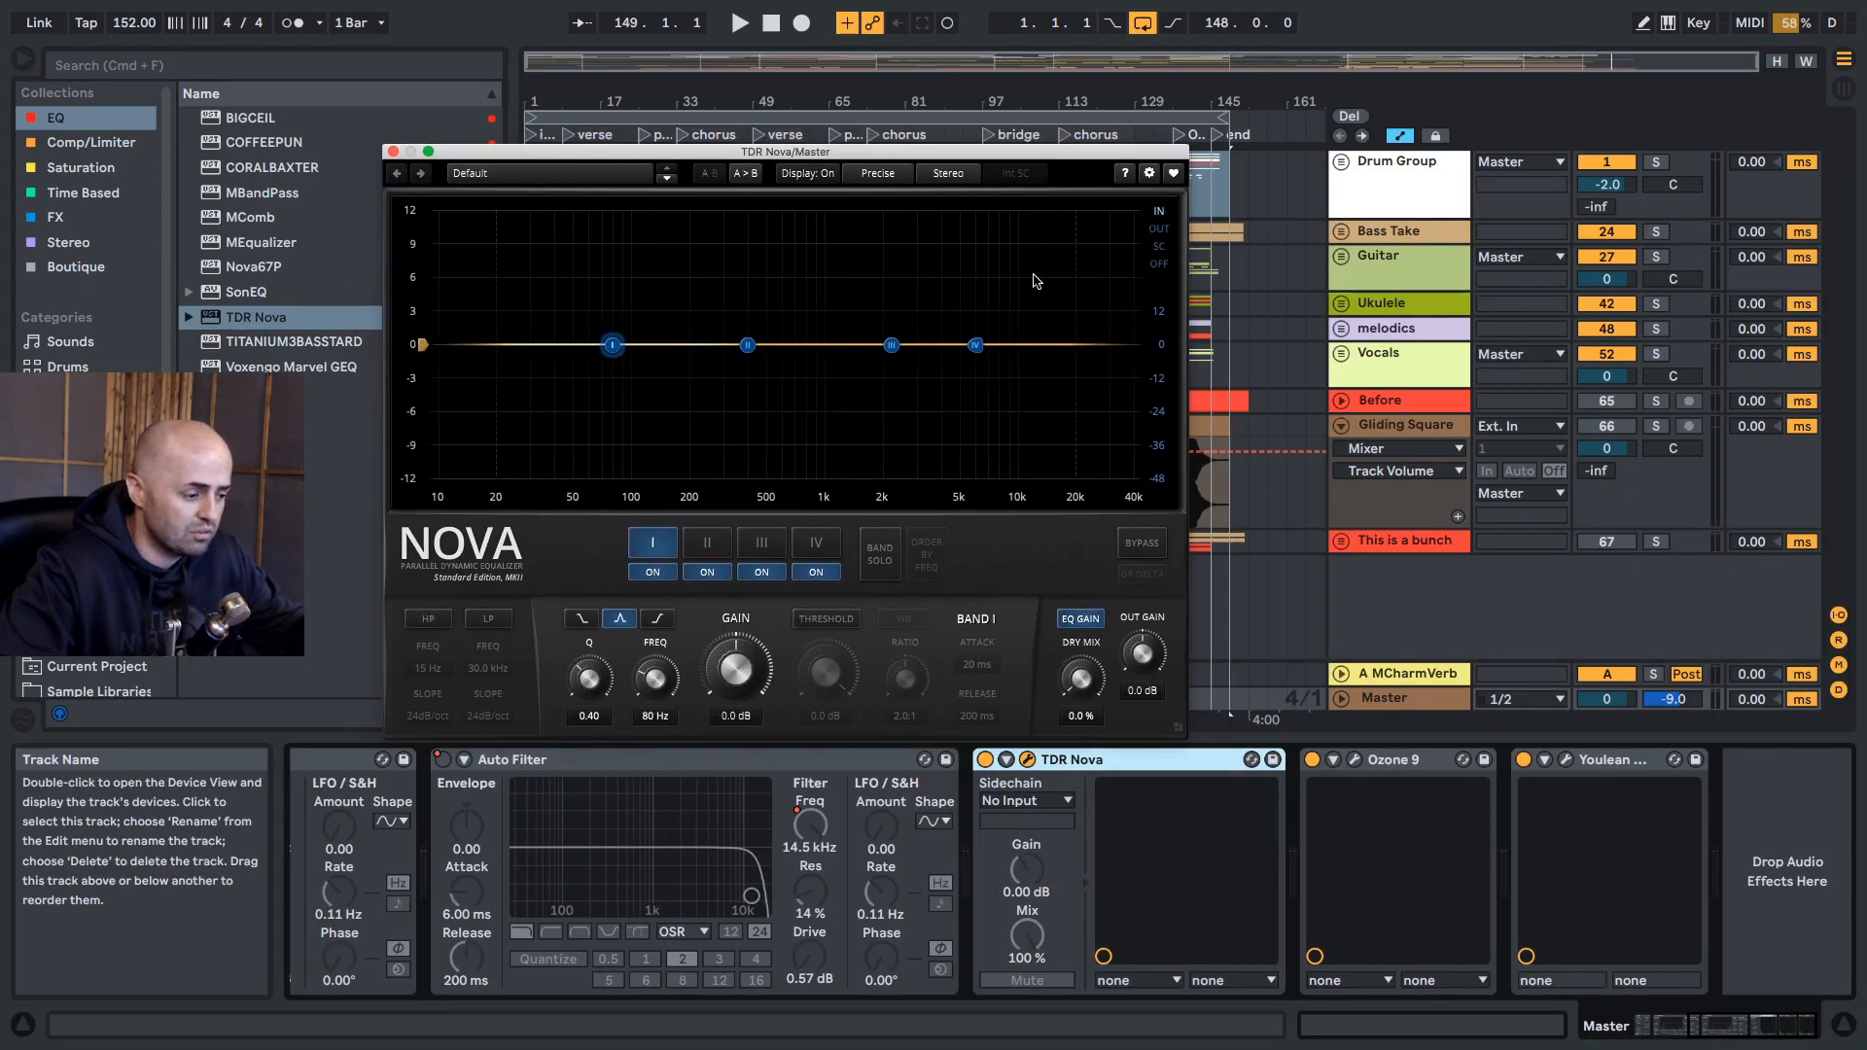
Step: Turn off all four Nova EQ bands and enable the high-pass filter with its cutoff at 20 Hz
left_click(653, 571)
left_click(707, 572)
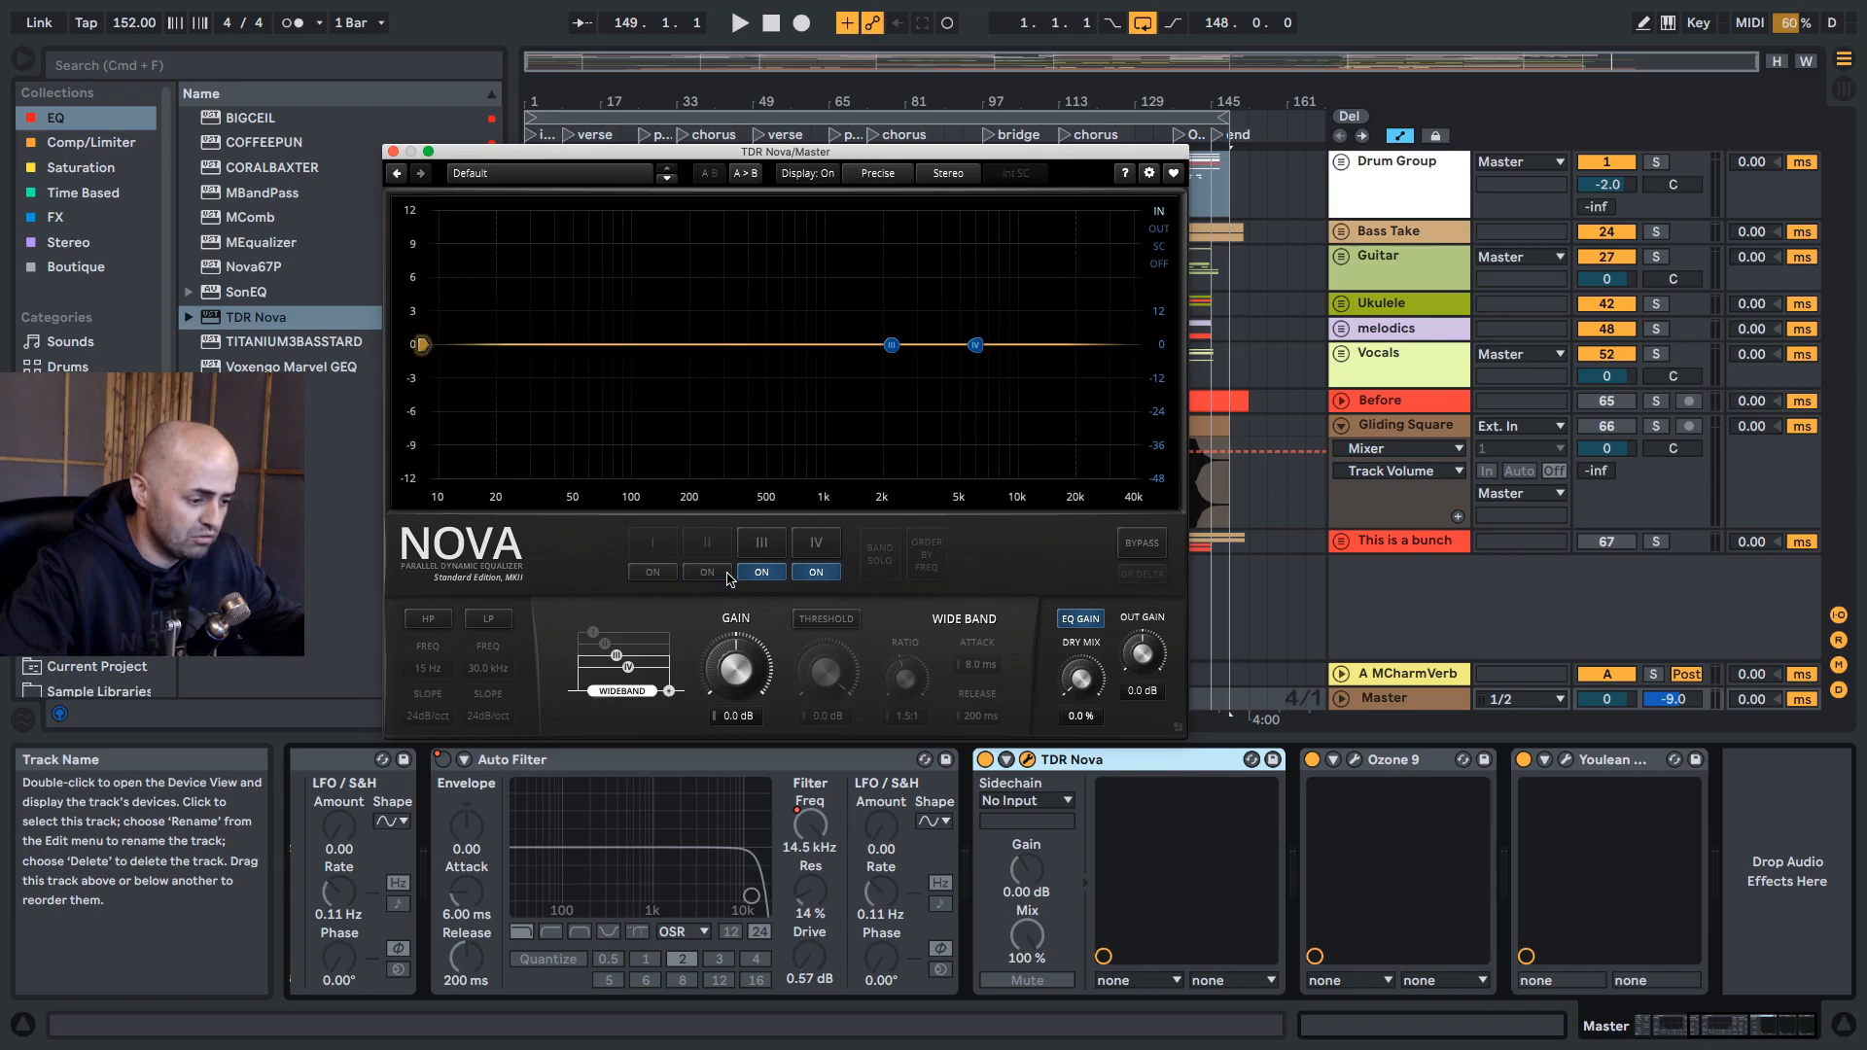
left_click(761, 572)
left_click(816, 571)
left_click(427, 619)
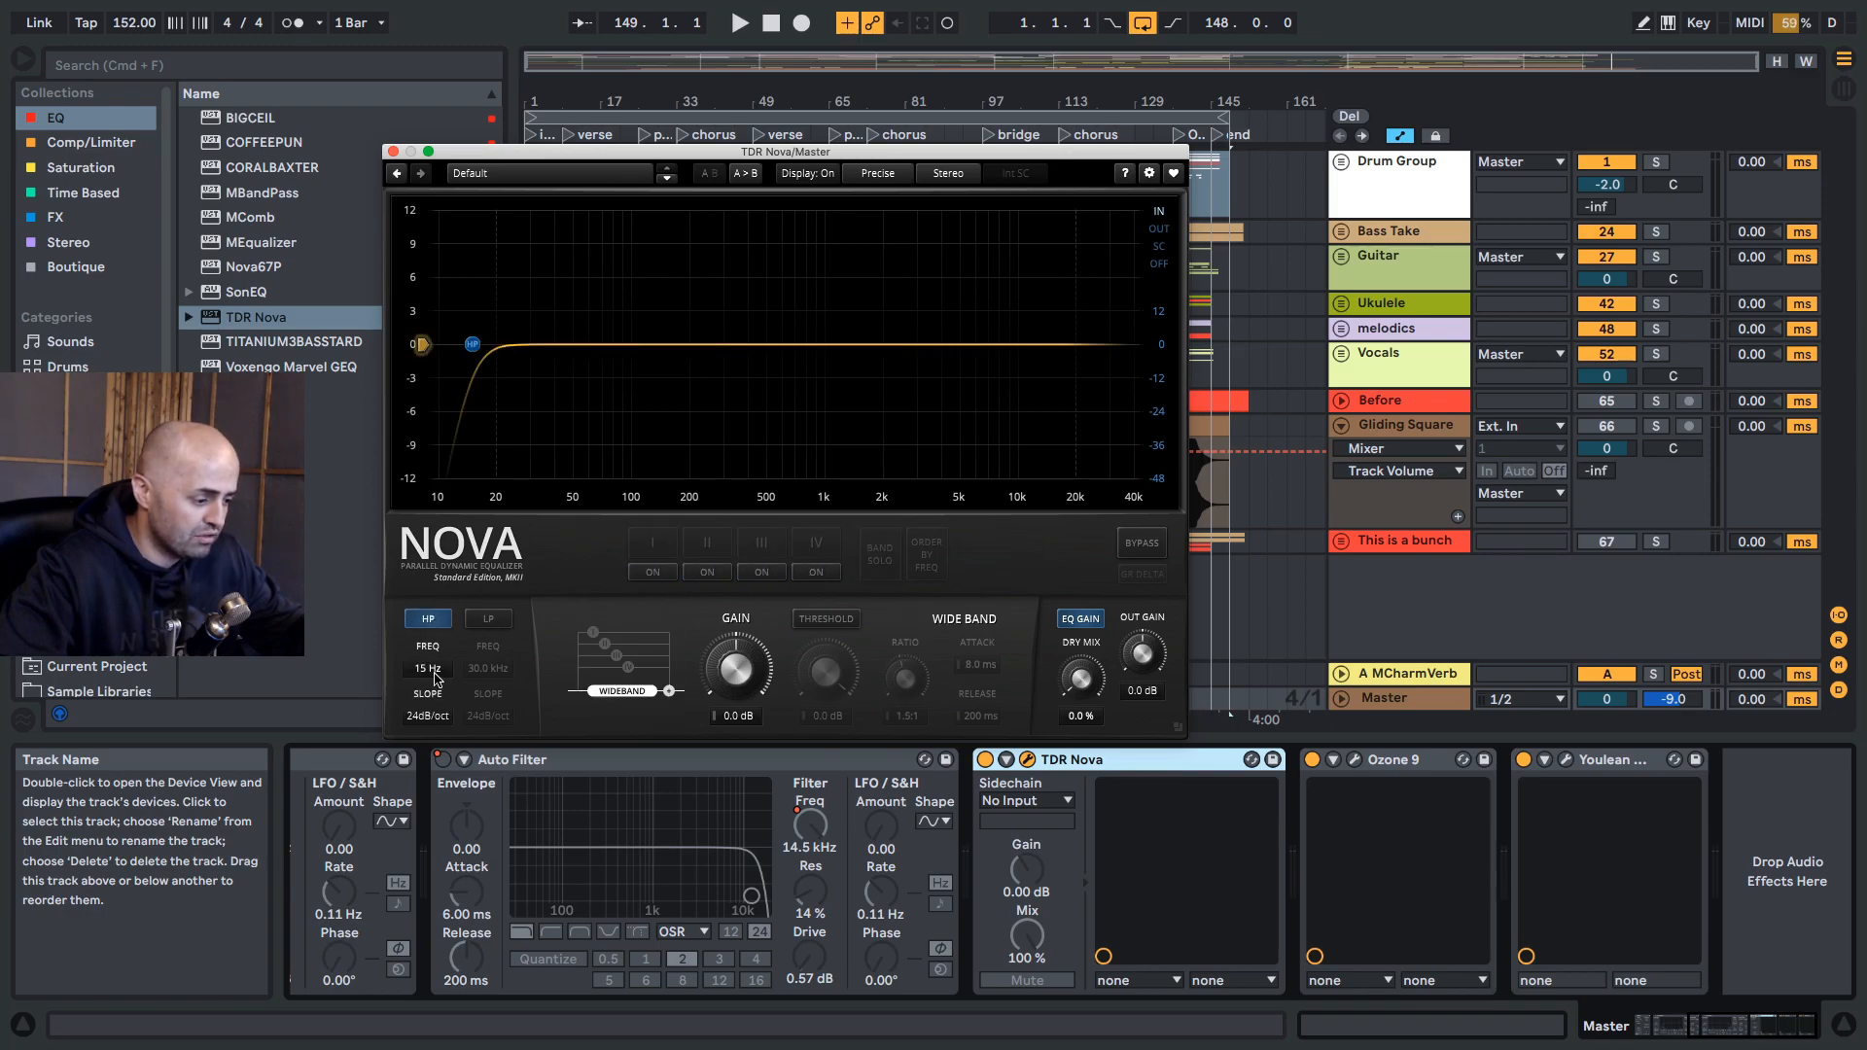
mouse_move(476, 344)
left_mouse_down()
mouse_move(534, 344)
mouse_move(498, 344)
left_mouse_up()
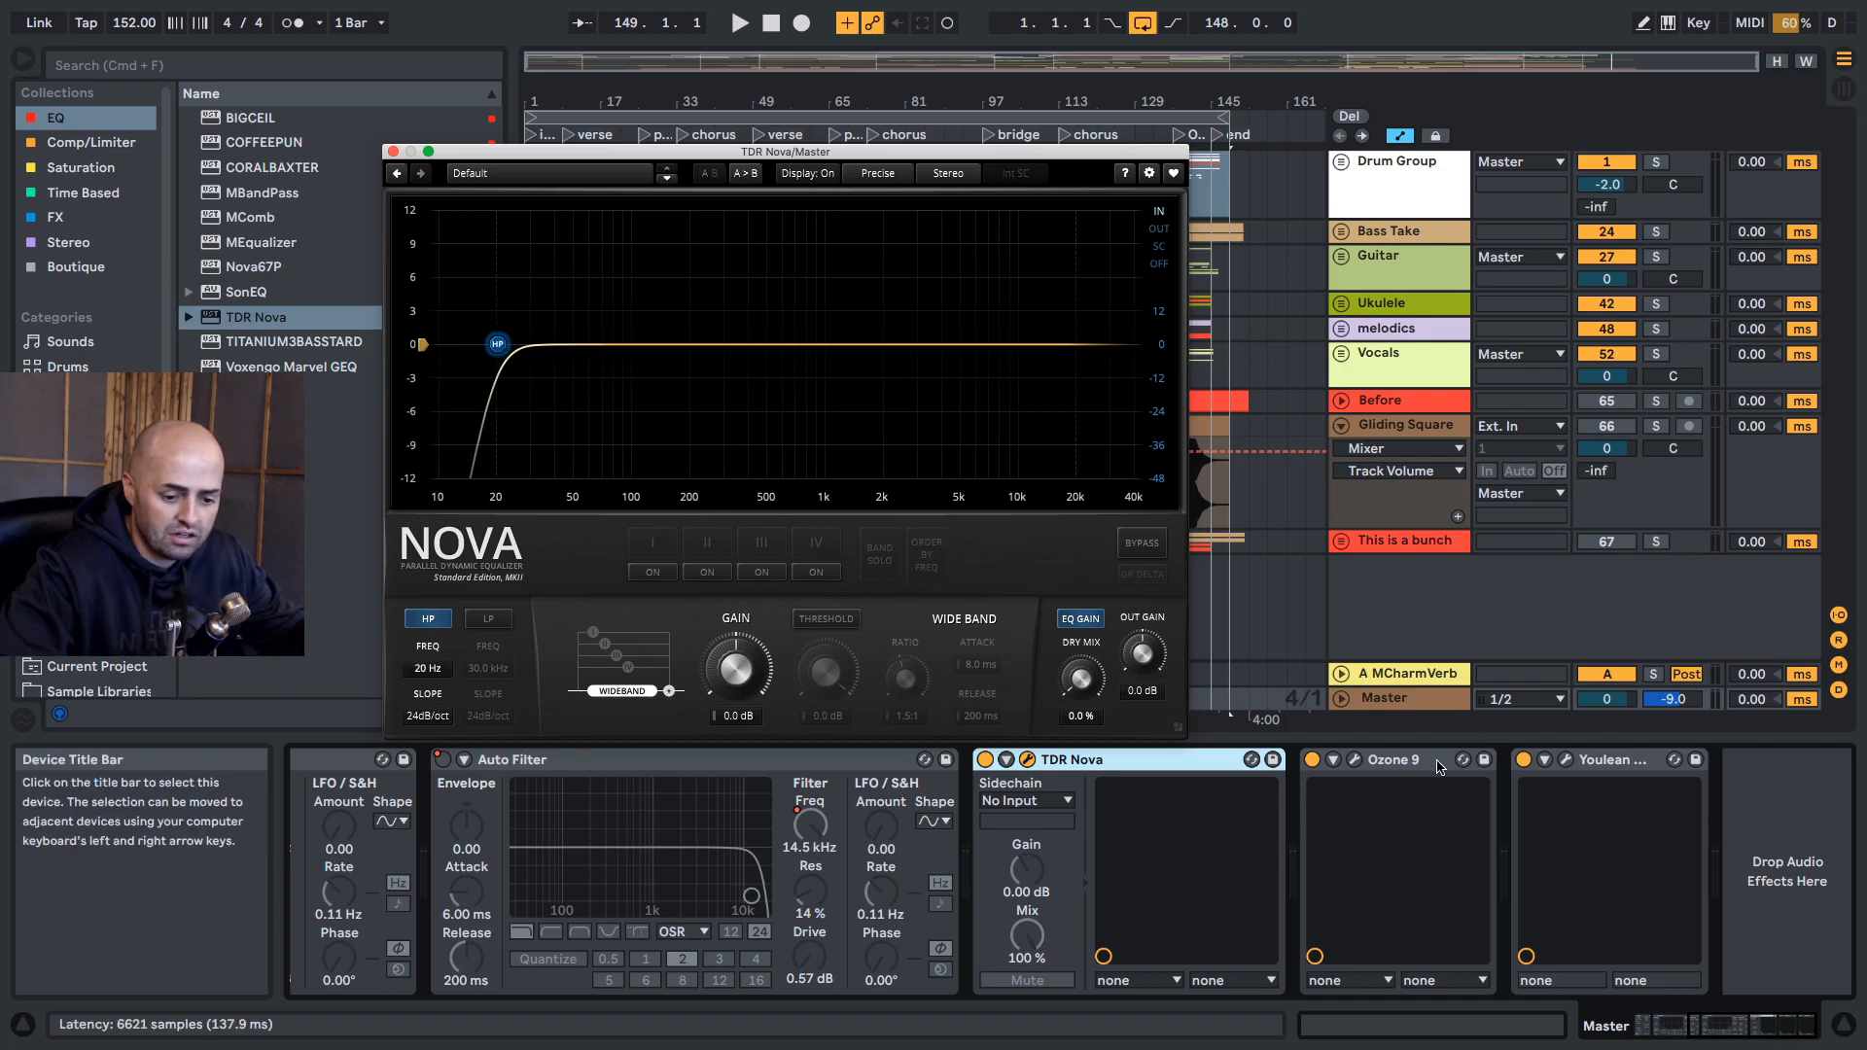
Step: Reopen the Youlean meter and Ozone 9 windows and spread them out so TDR Nova and the arrangement are uncovered
left_click(1566, 759)
left_click_drag(915, 190, 1676, 133)
left_click(1354, 759)
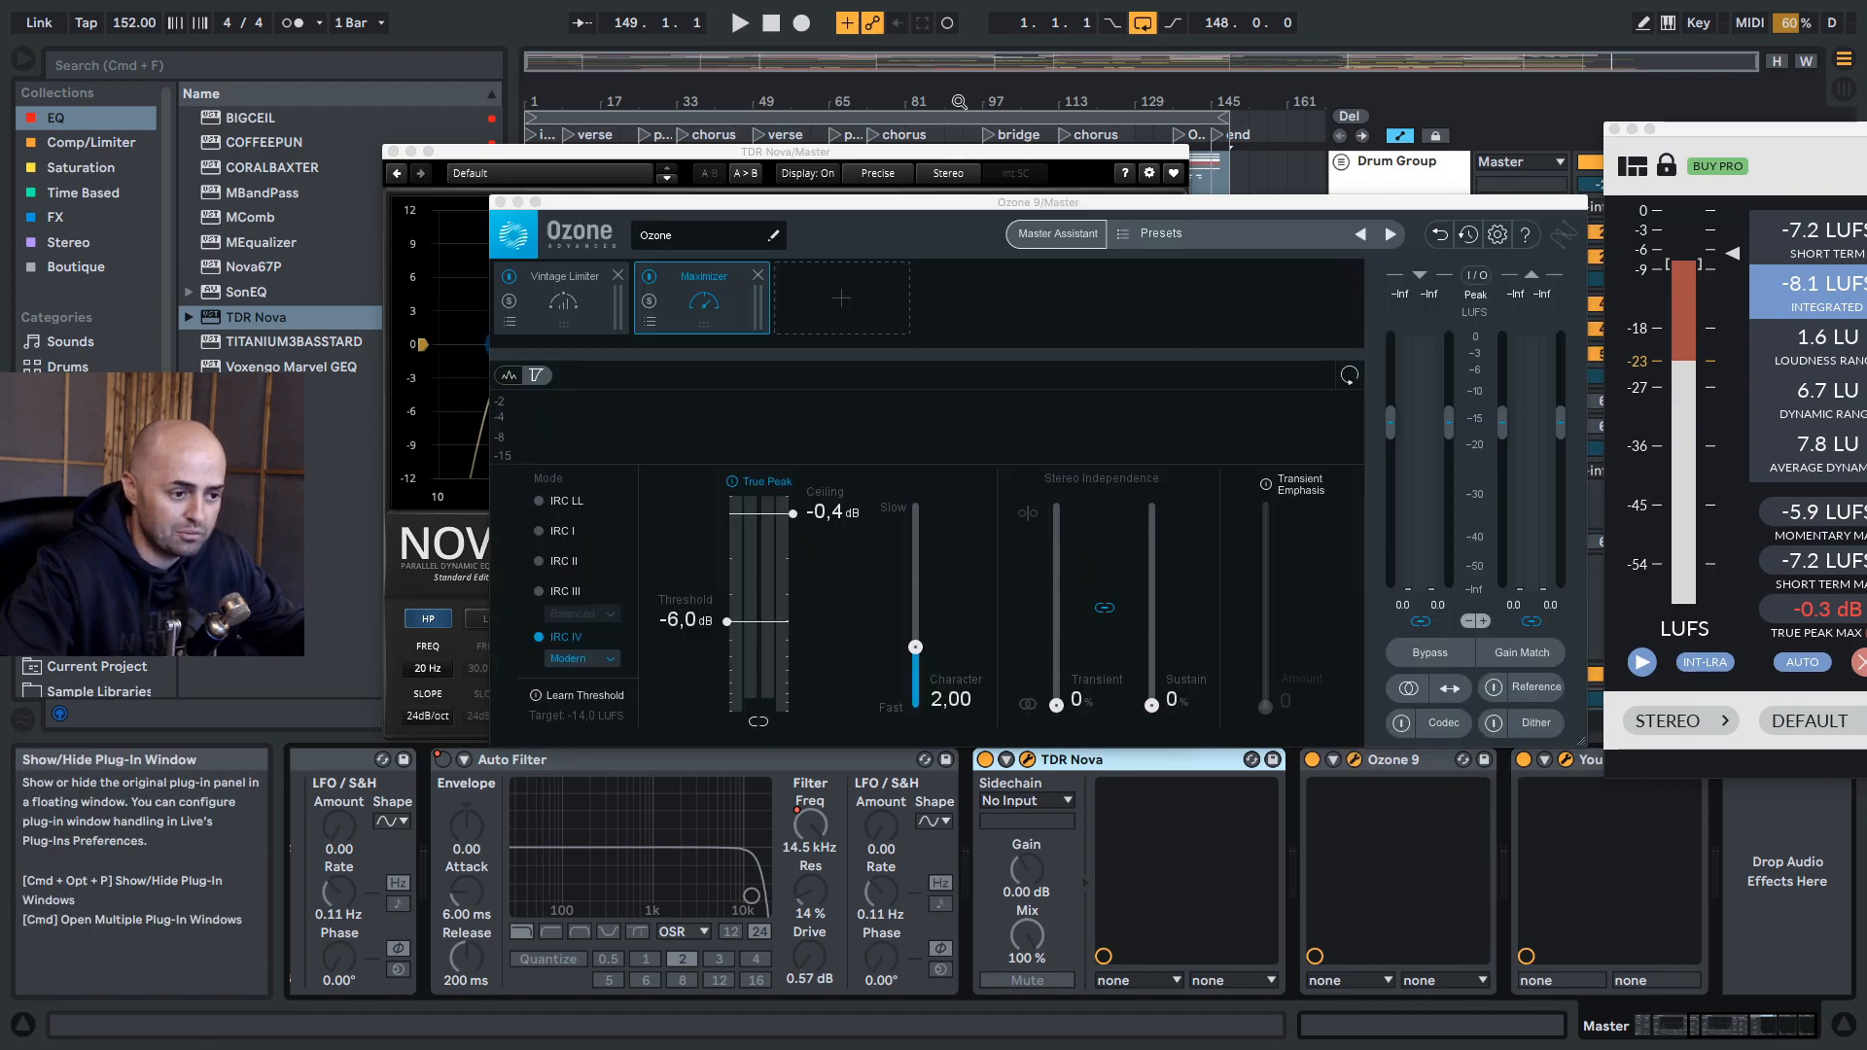
left_click_drag(798, 152, 486, 230)
left_click(1124, 208)
left_click_drag(1123, 207, 1472, 449)
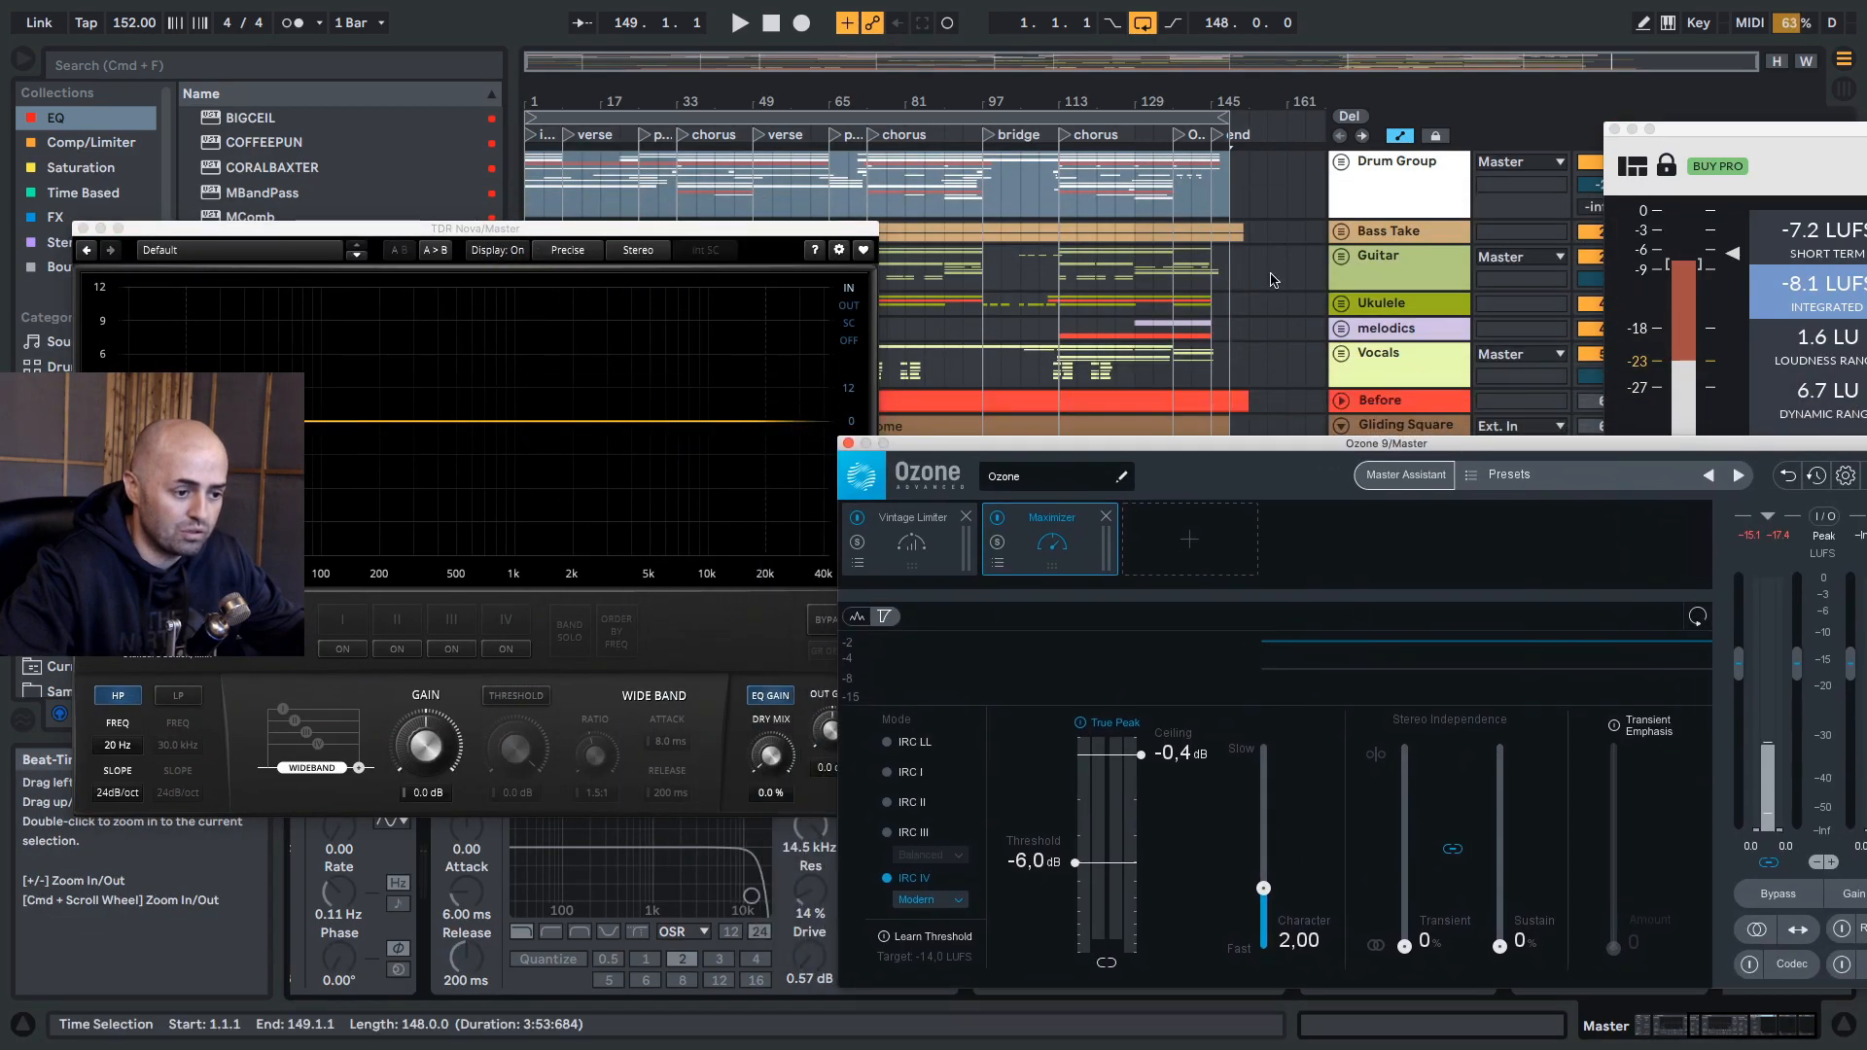
Step: Loop bars 129 to 133, rearrange the Ozone and Nova windows side by side, and play the loop with Nova's high-pass at 30 Hz
left_click(1121, 207)
left_click_drag(1132, 208, 1154, 210)
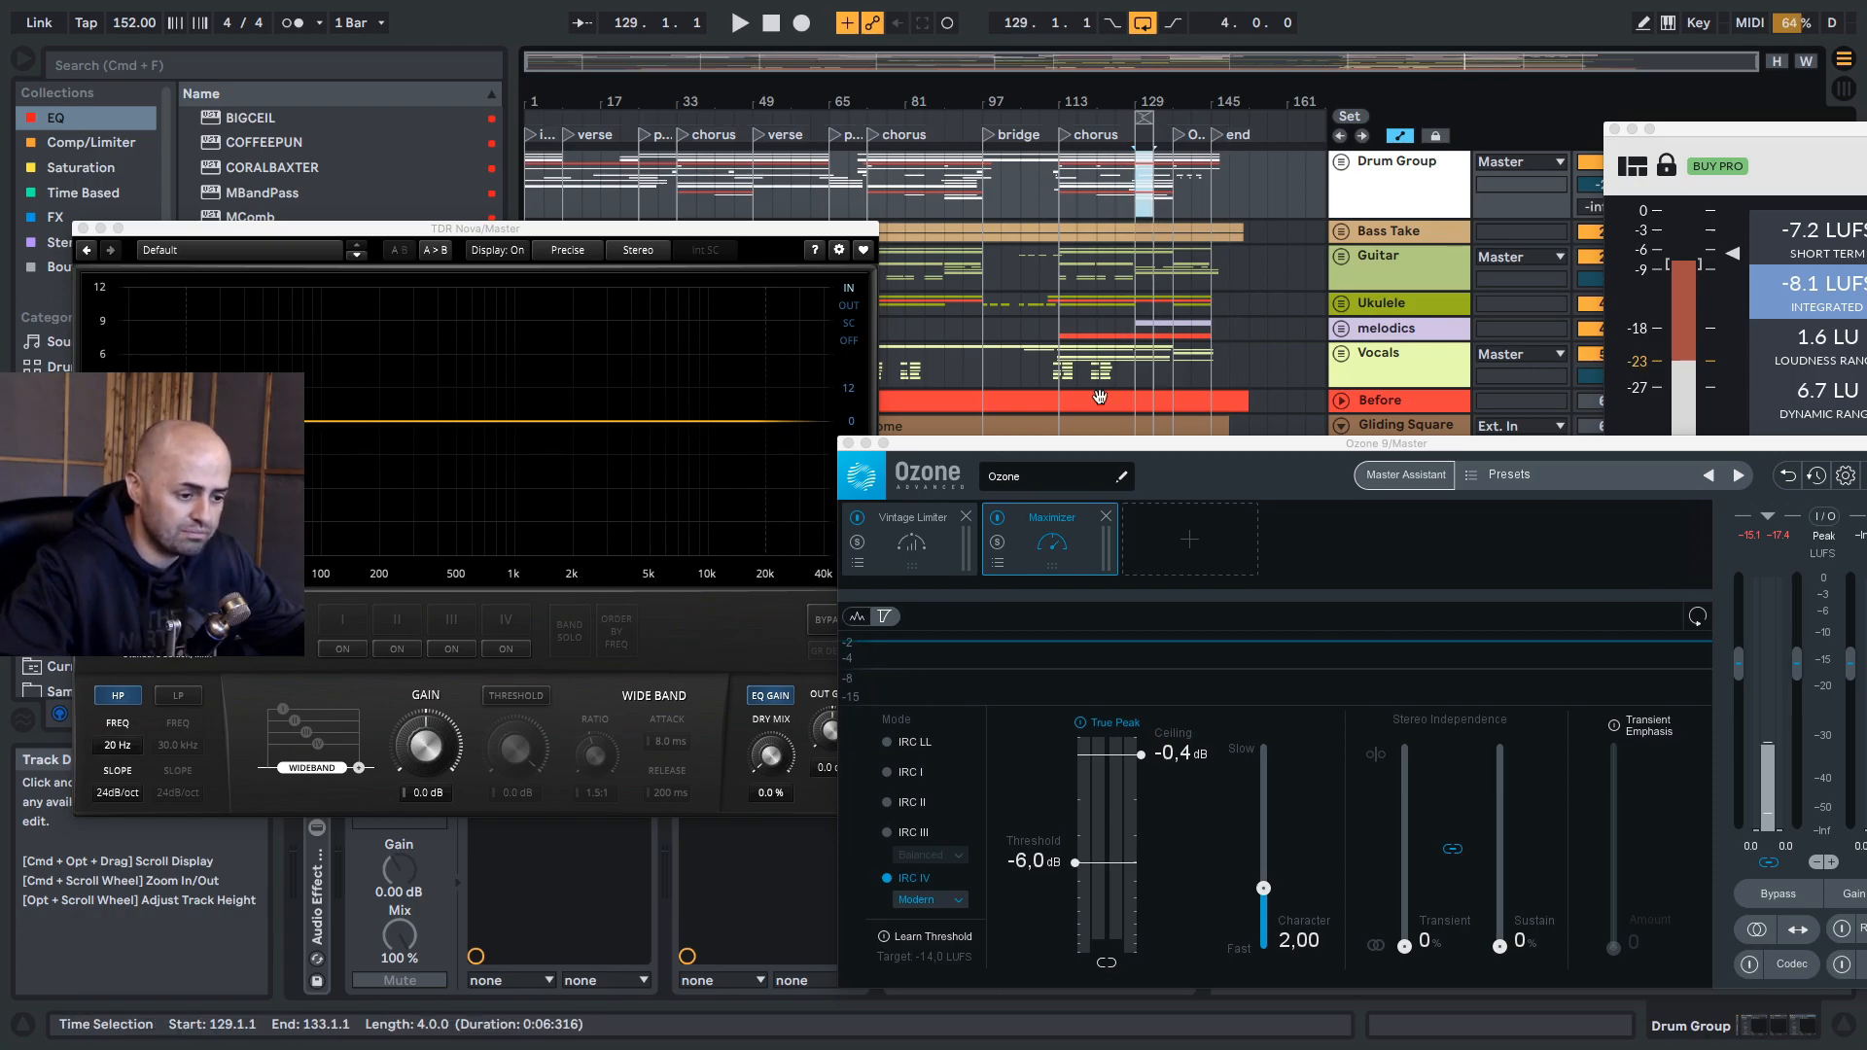
left_click(1109, 426)
left_click_drag(1081, 445, 1600, 156)
left_click_drag(467, 227, 812, 187)
key("space")
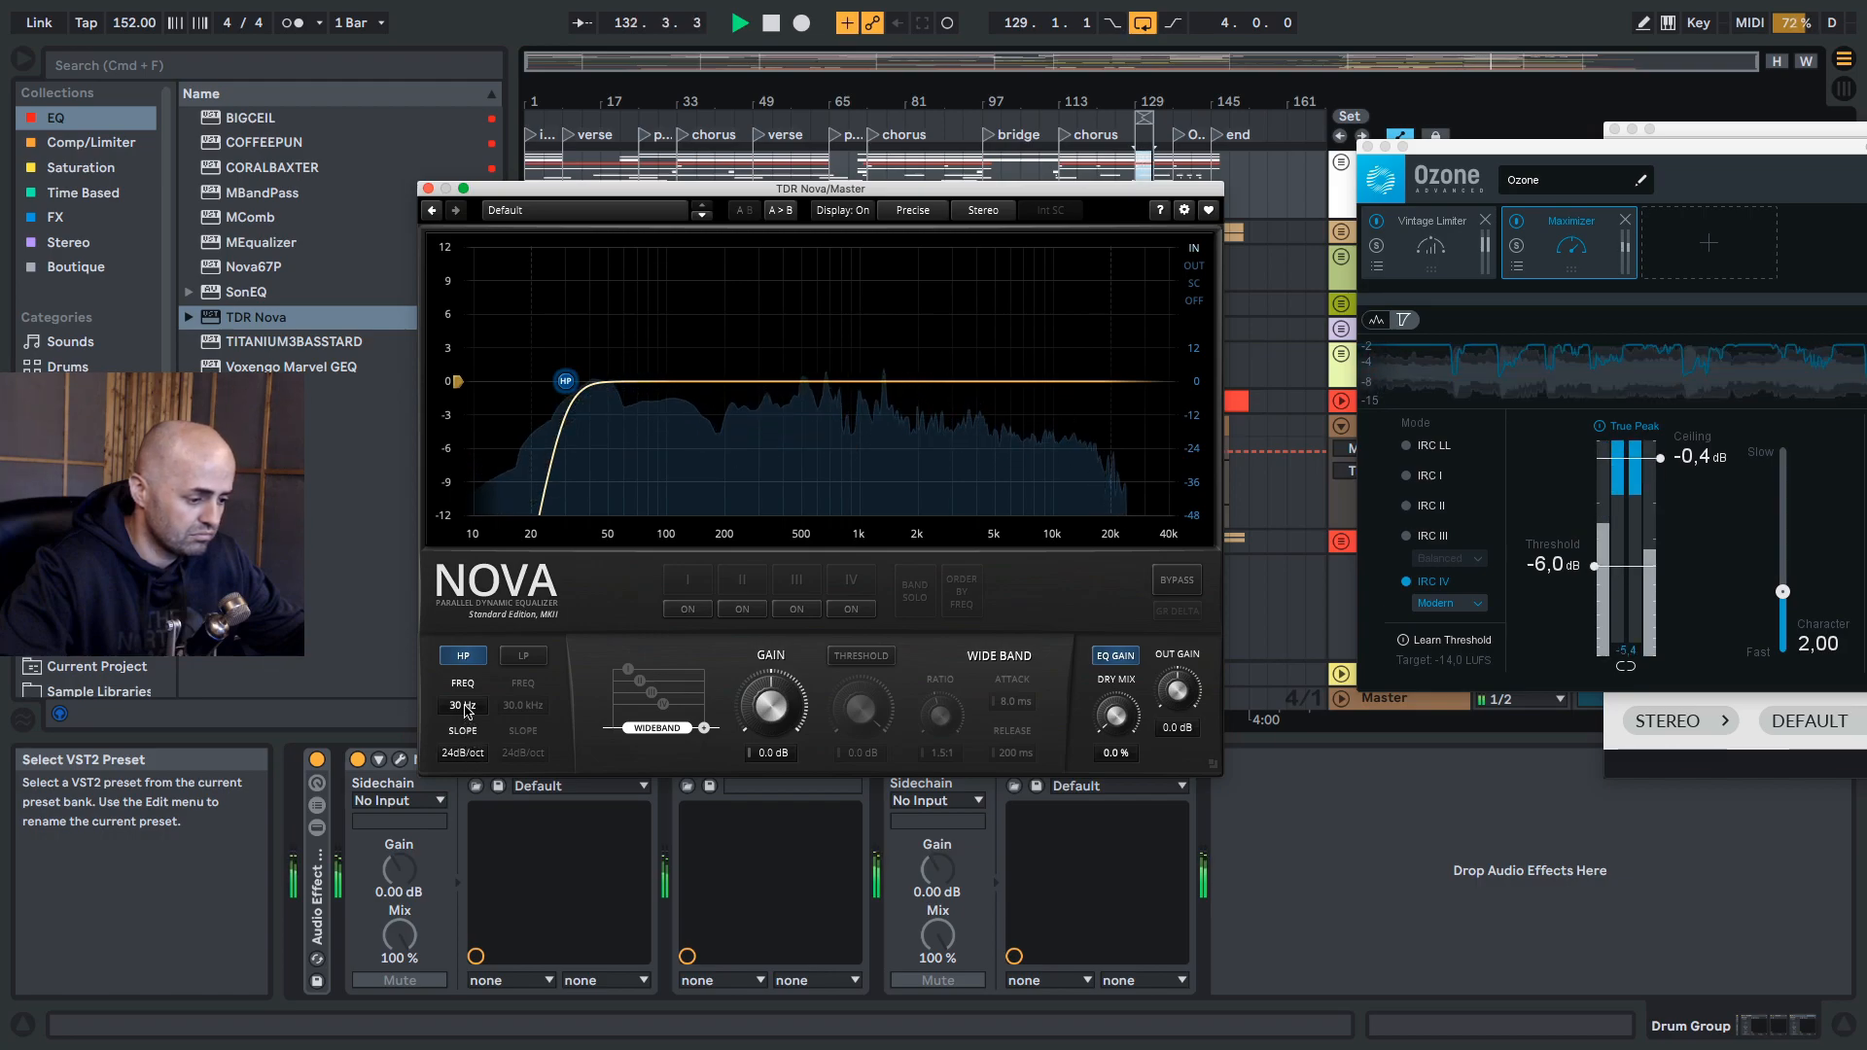
Step: Enable Nova's band I, change the high-pass slope to 12 dB/oct, and boost band I by about 1.5 dB around 78 Hz
left_click(688, 610)
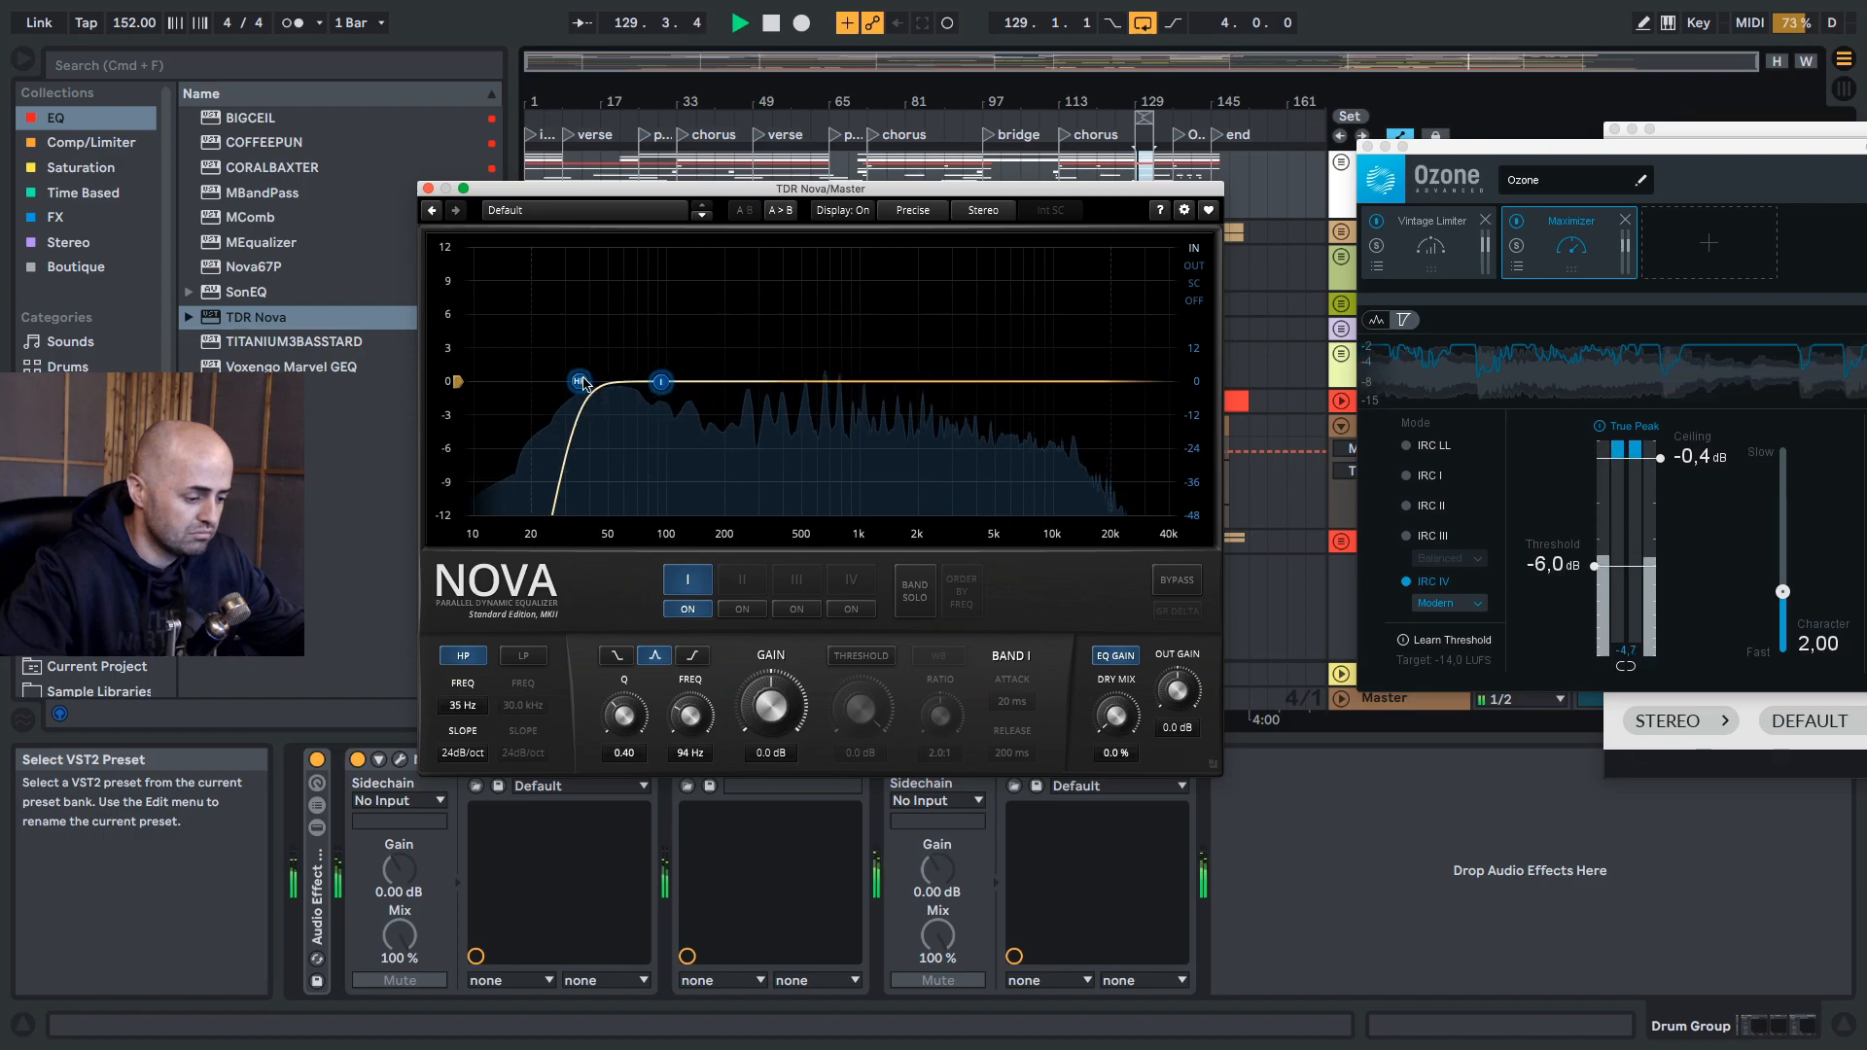
left_click(479, 751)
left_click(476, 787)
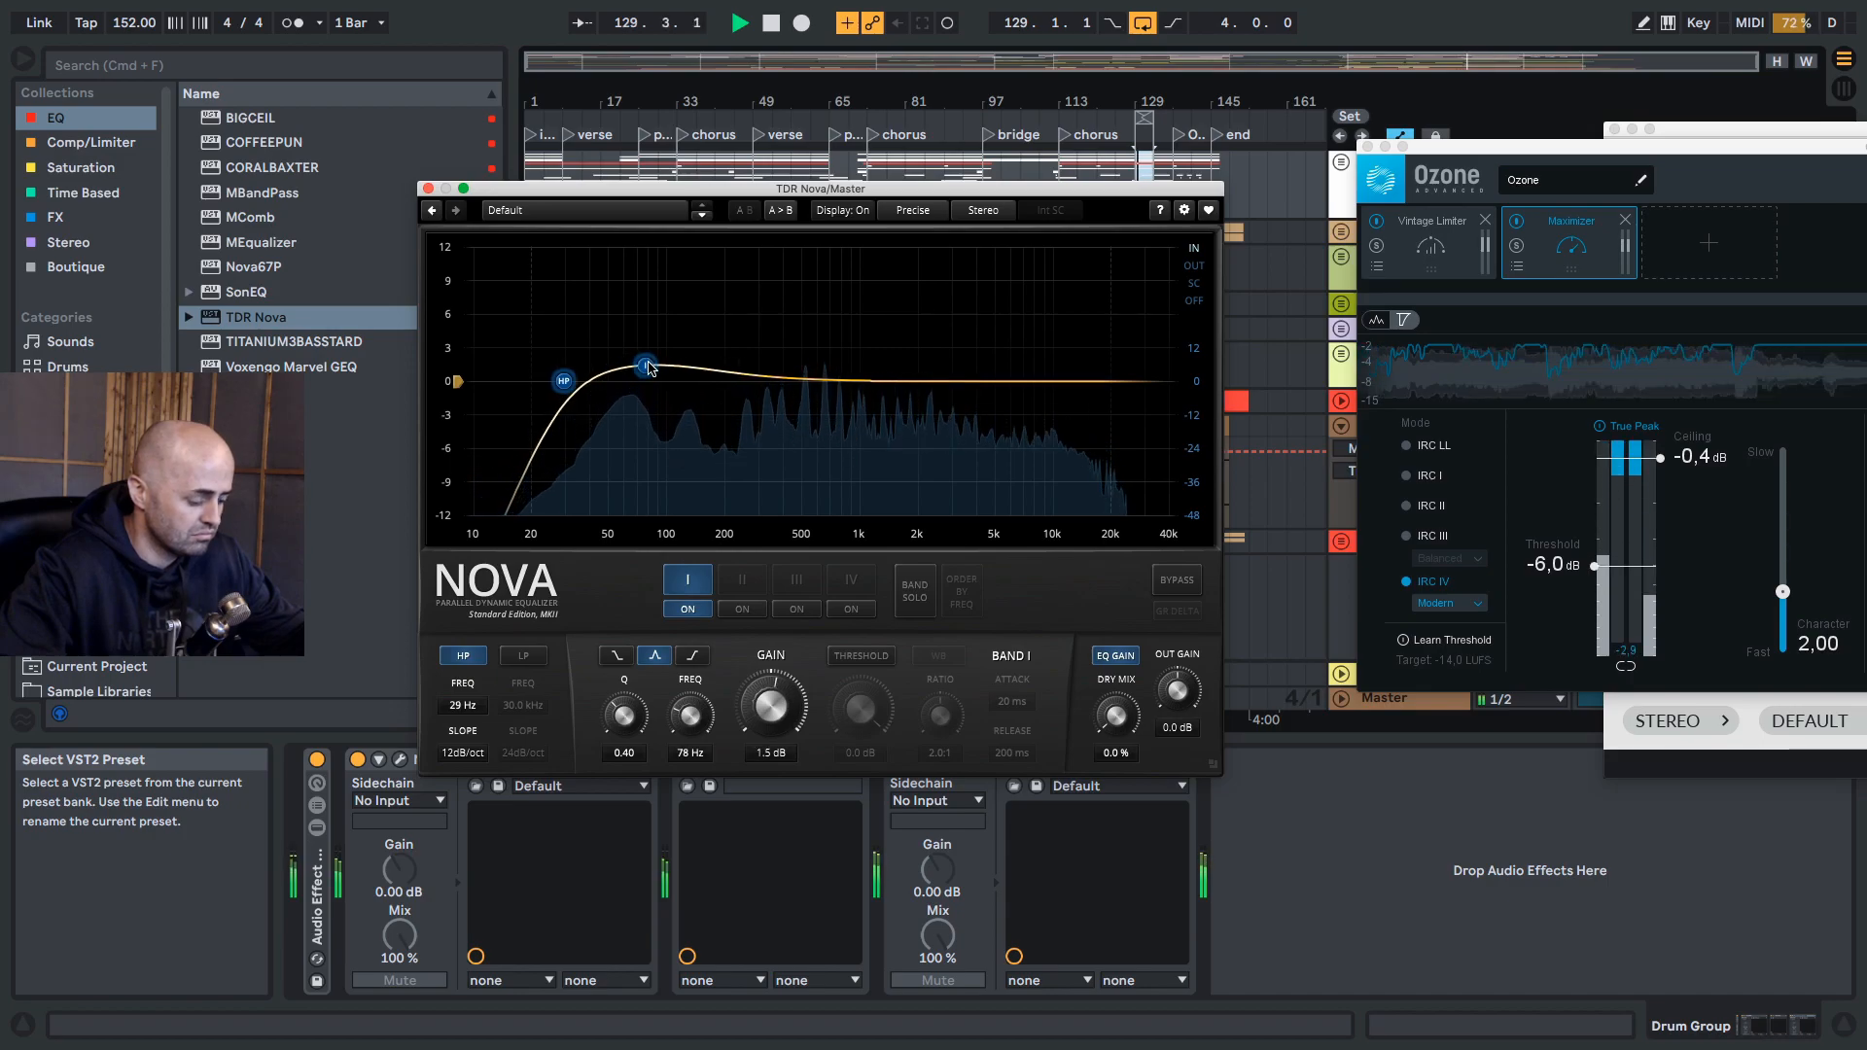
Step: Raise Nova's high-pass cutoff to 33 Hz, move band I to about 59 Hz at 0.2 dB gain, and stop playback
left_click(541, 382)
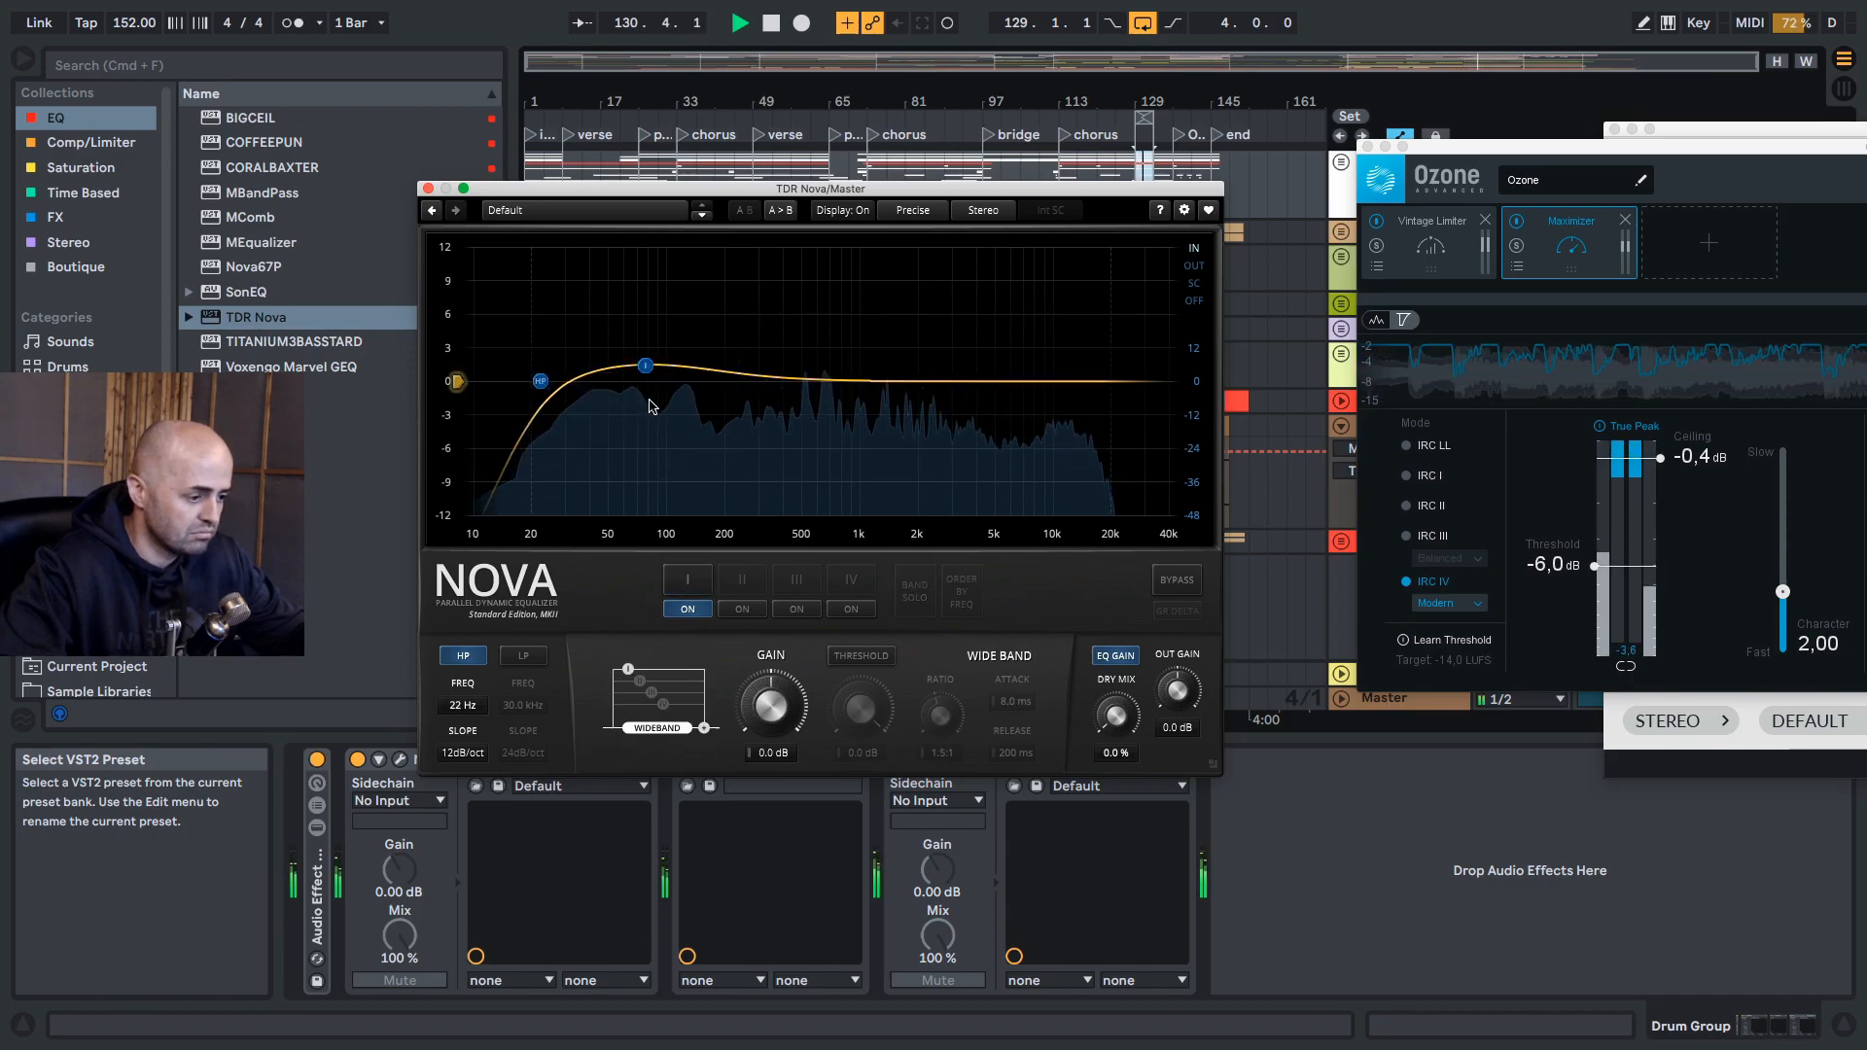
left_click(541, 385)
left_click_drag(542, 382, 620, 378)
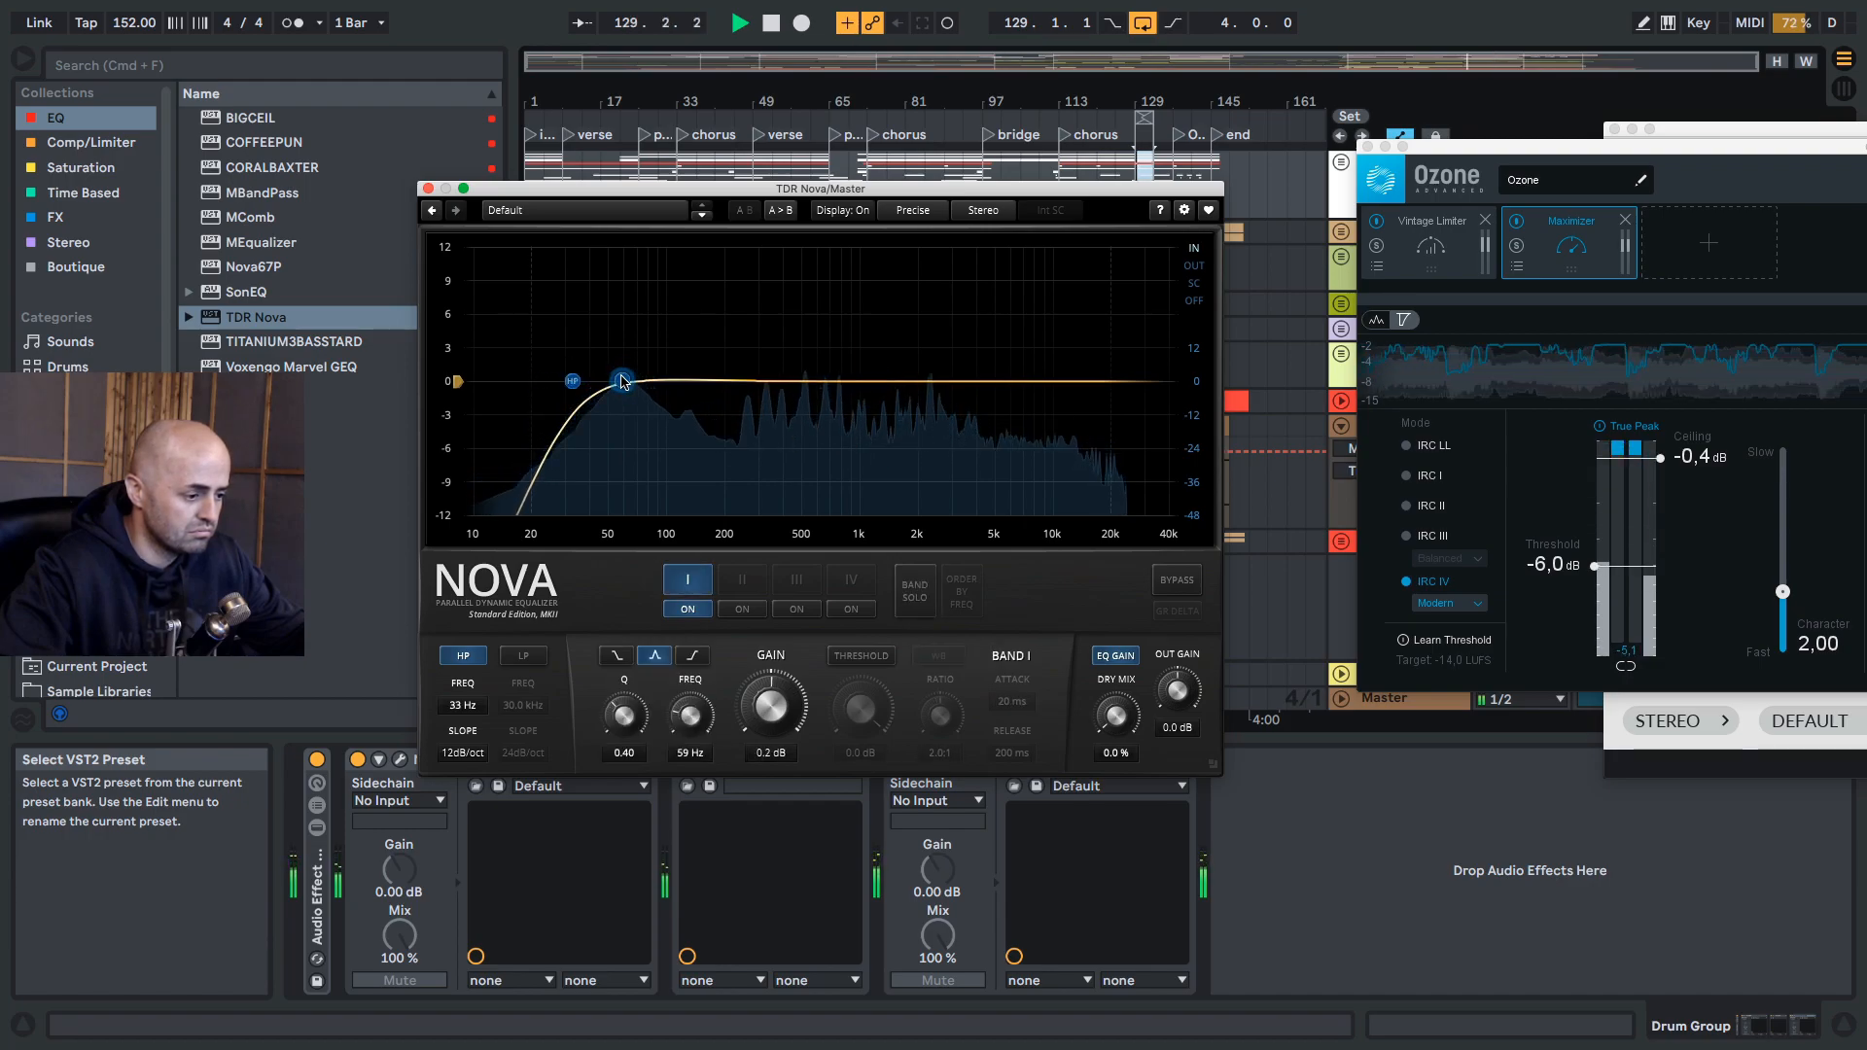
key("space")
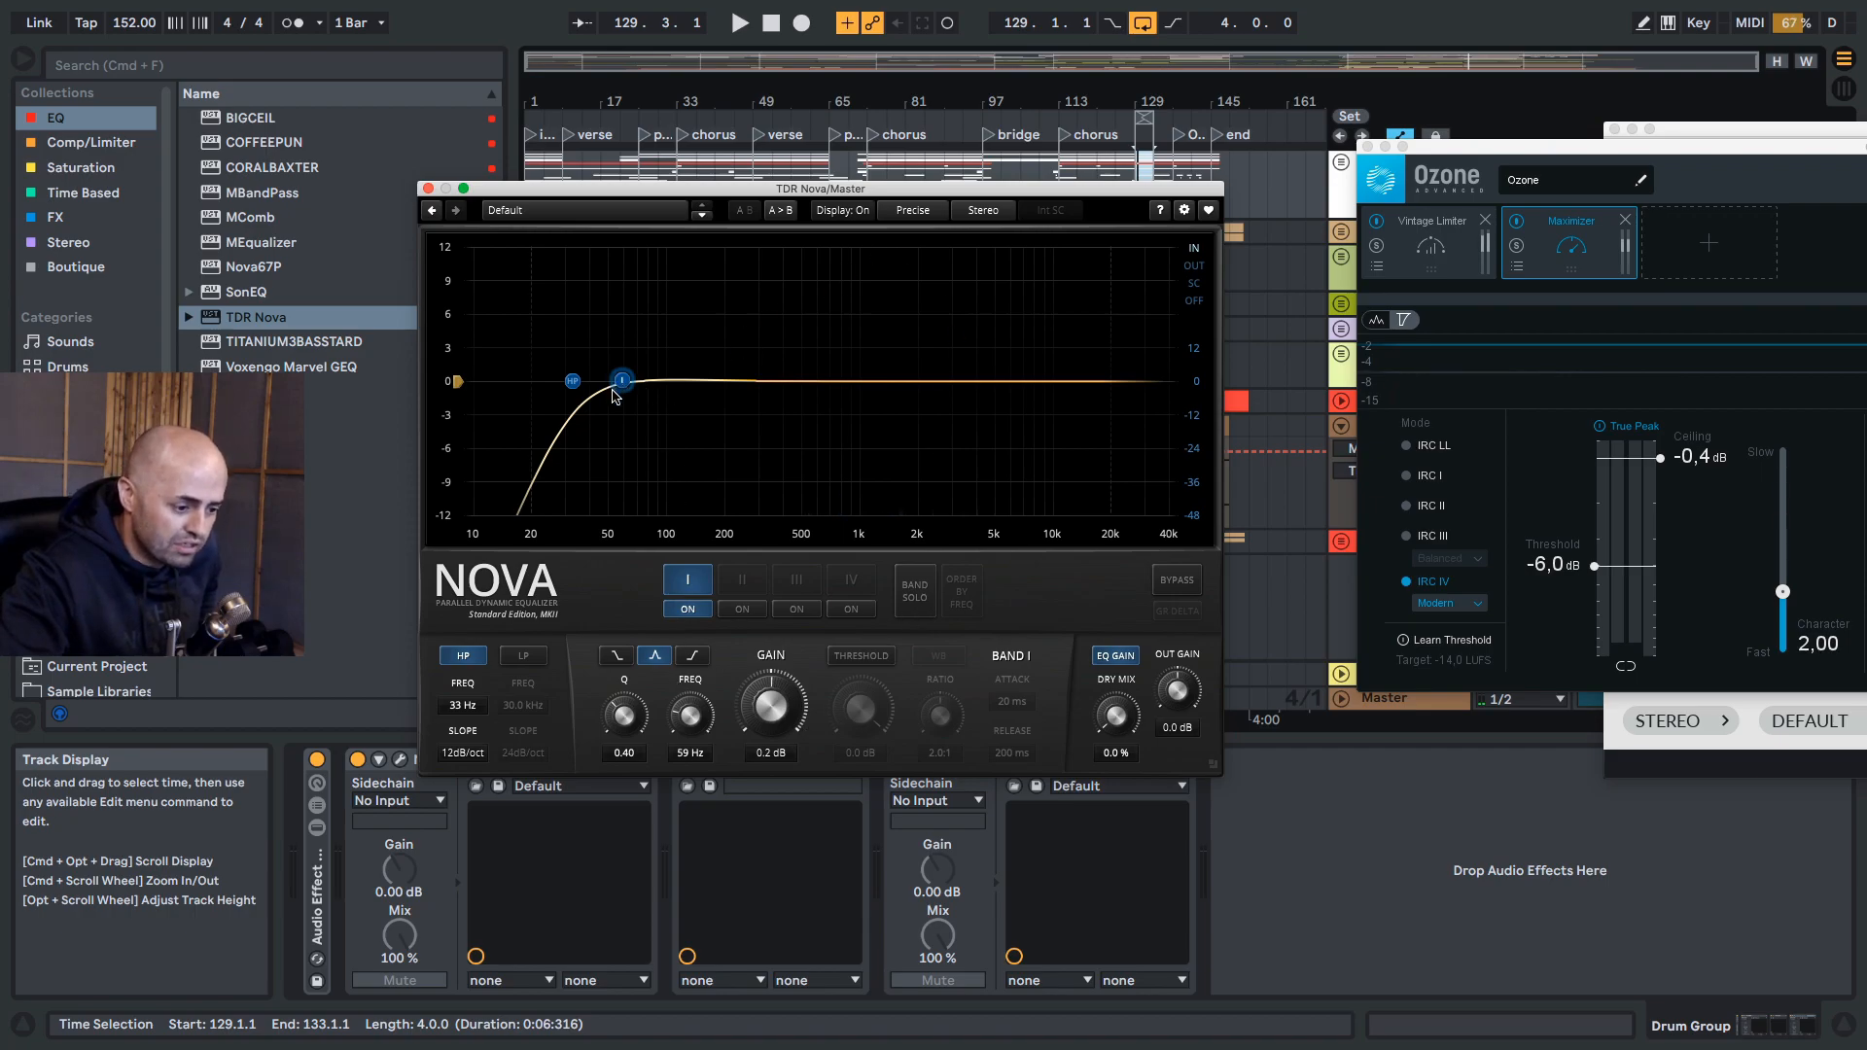
Step: Enable dynamic thresholding on Nova's band I at about -4.7 dB with a 100 ms attack and 90 ms release, and play the loop
left_click(857, 657)
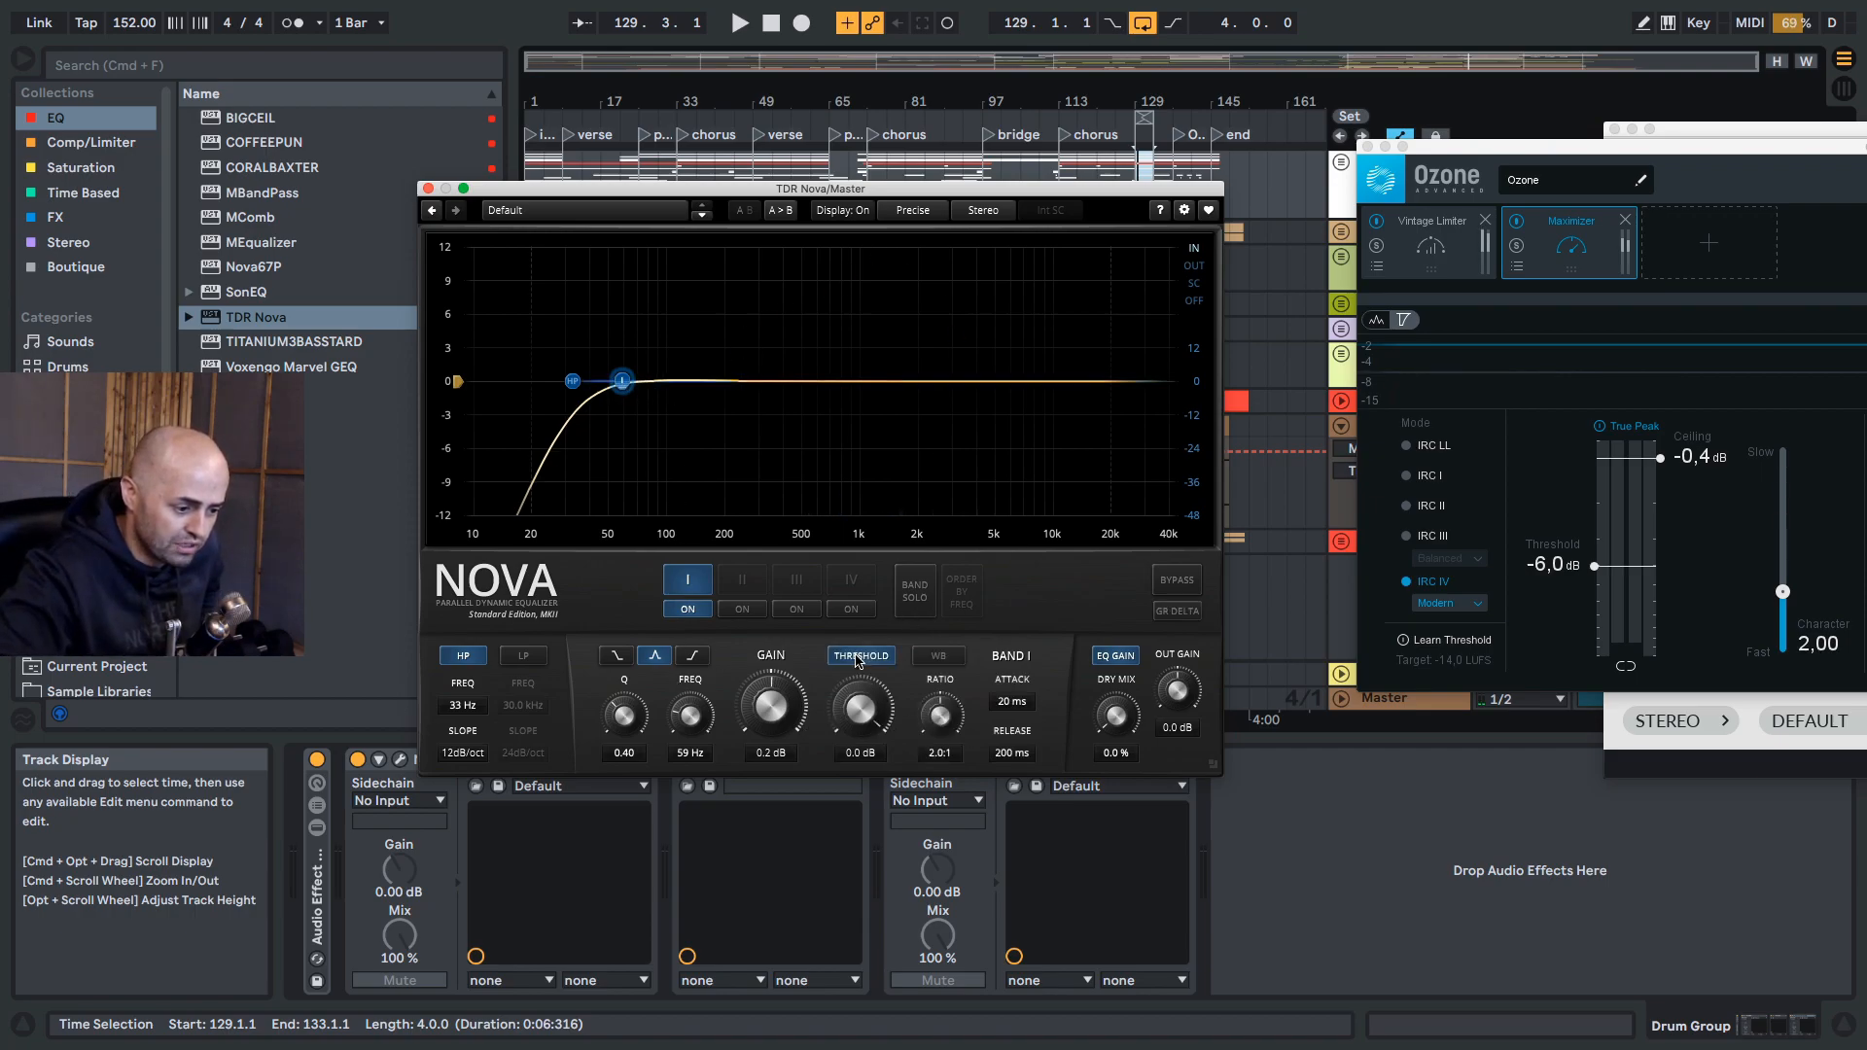
left_click_drag(623, 383, 623, 419)
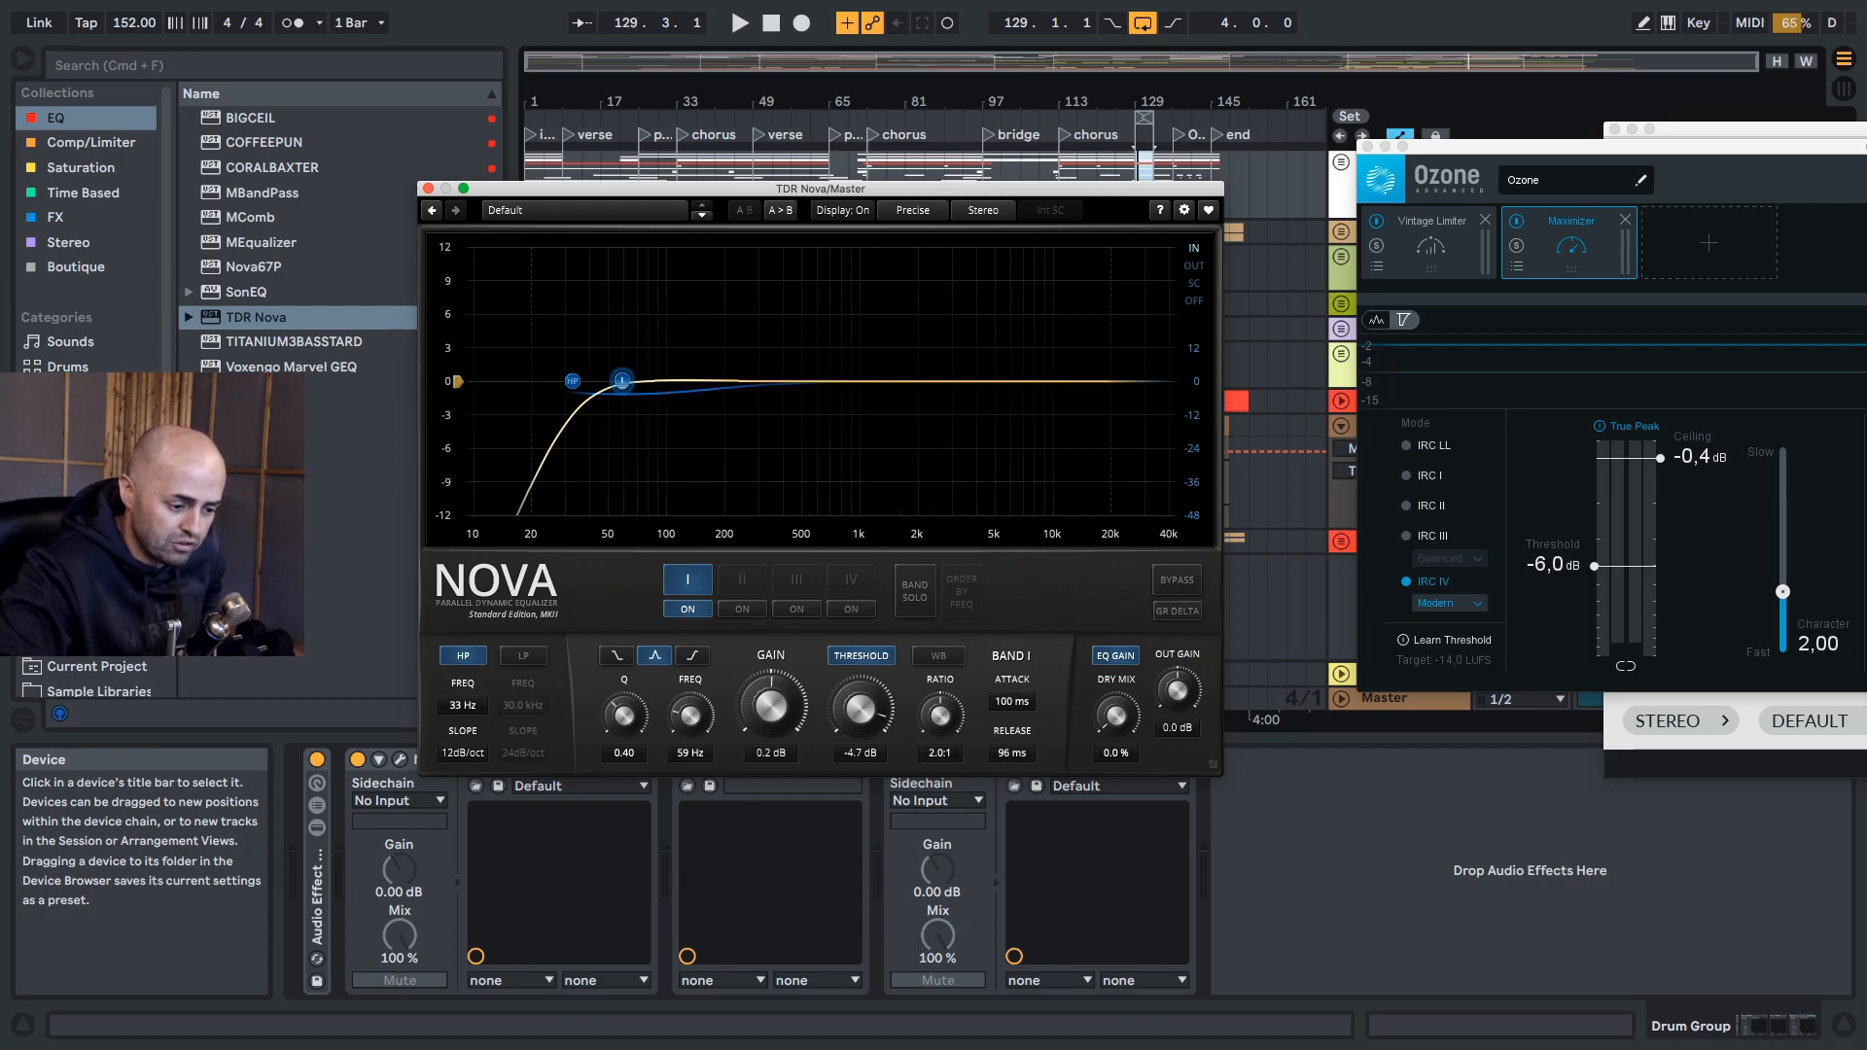
key("space")
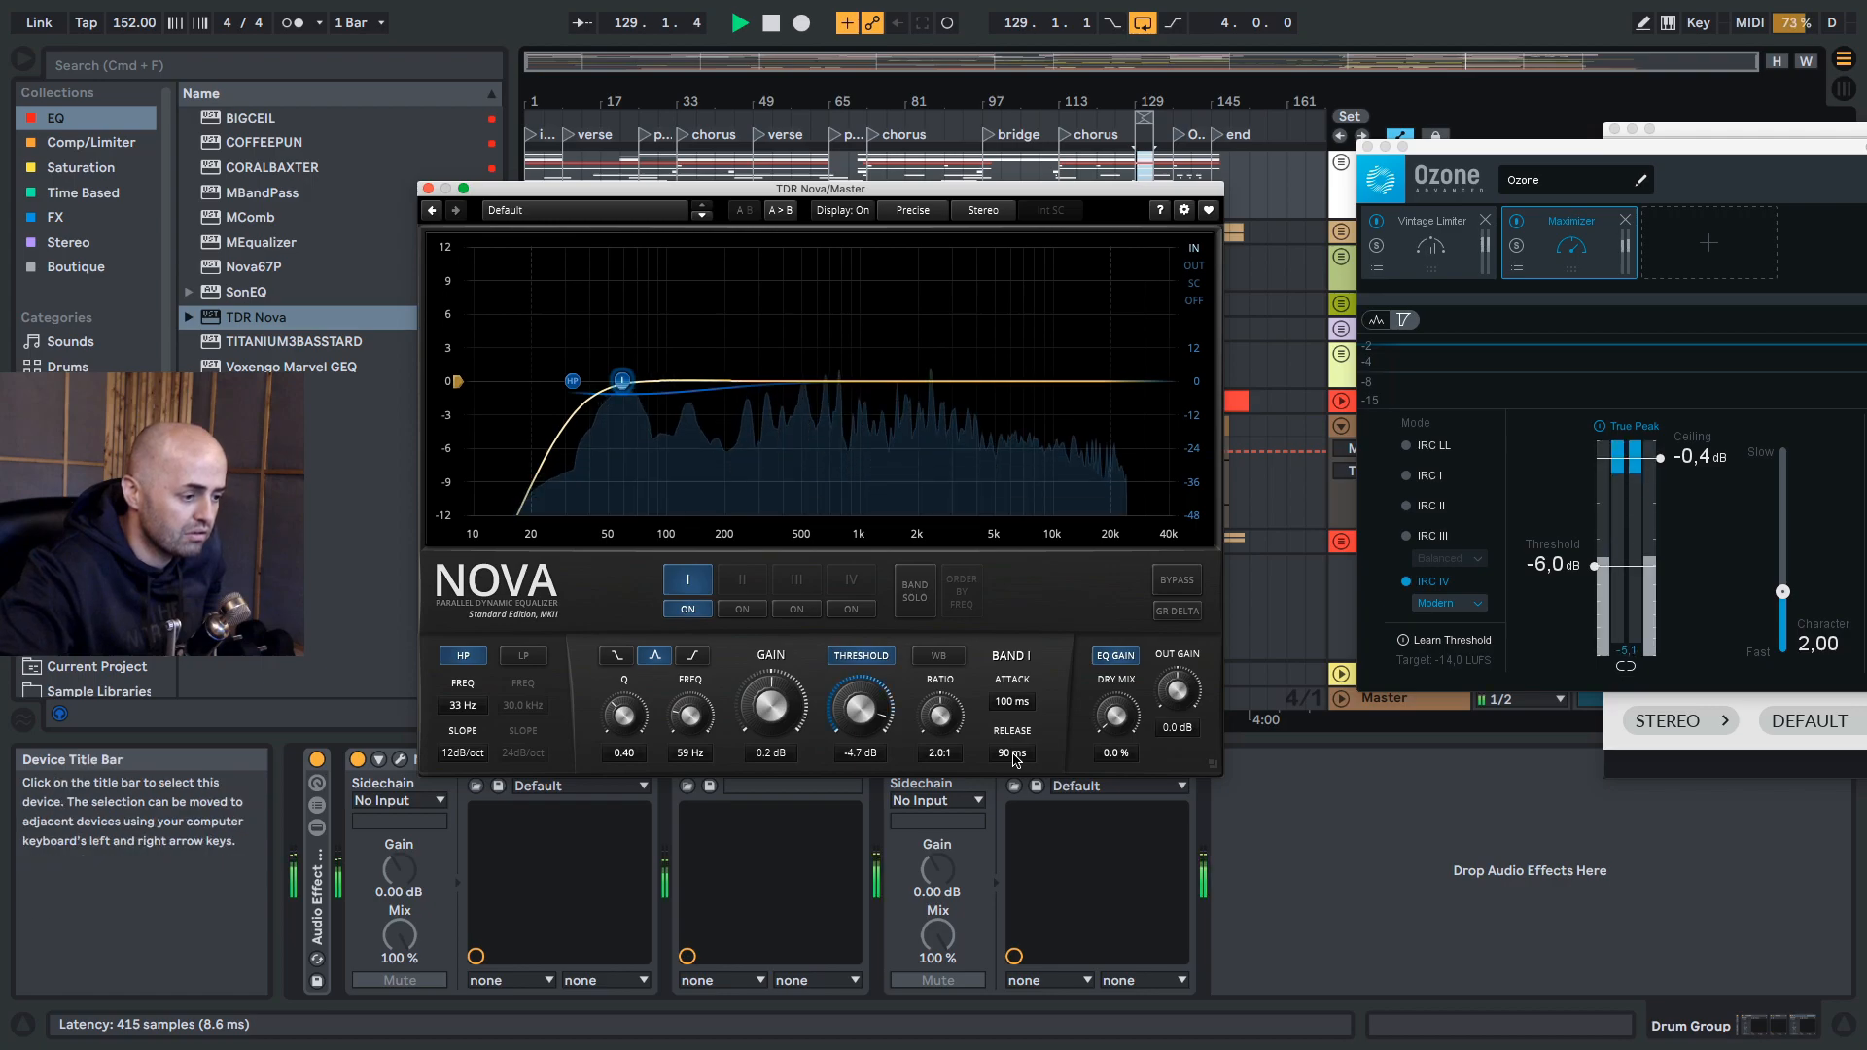
Step: Lower band I's threshold to about -18.2 dB, set its release to 81 ms and ratio to 2.6:1, and stop playback
left_click_drag(857, 698, 883, 736)
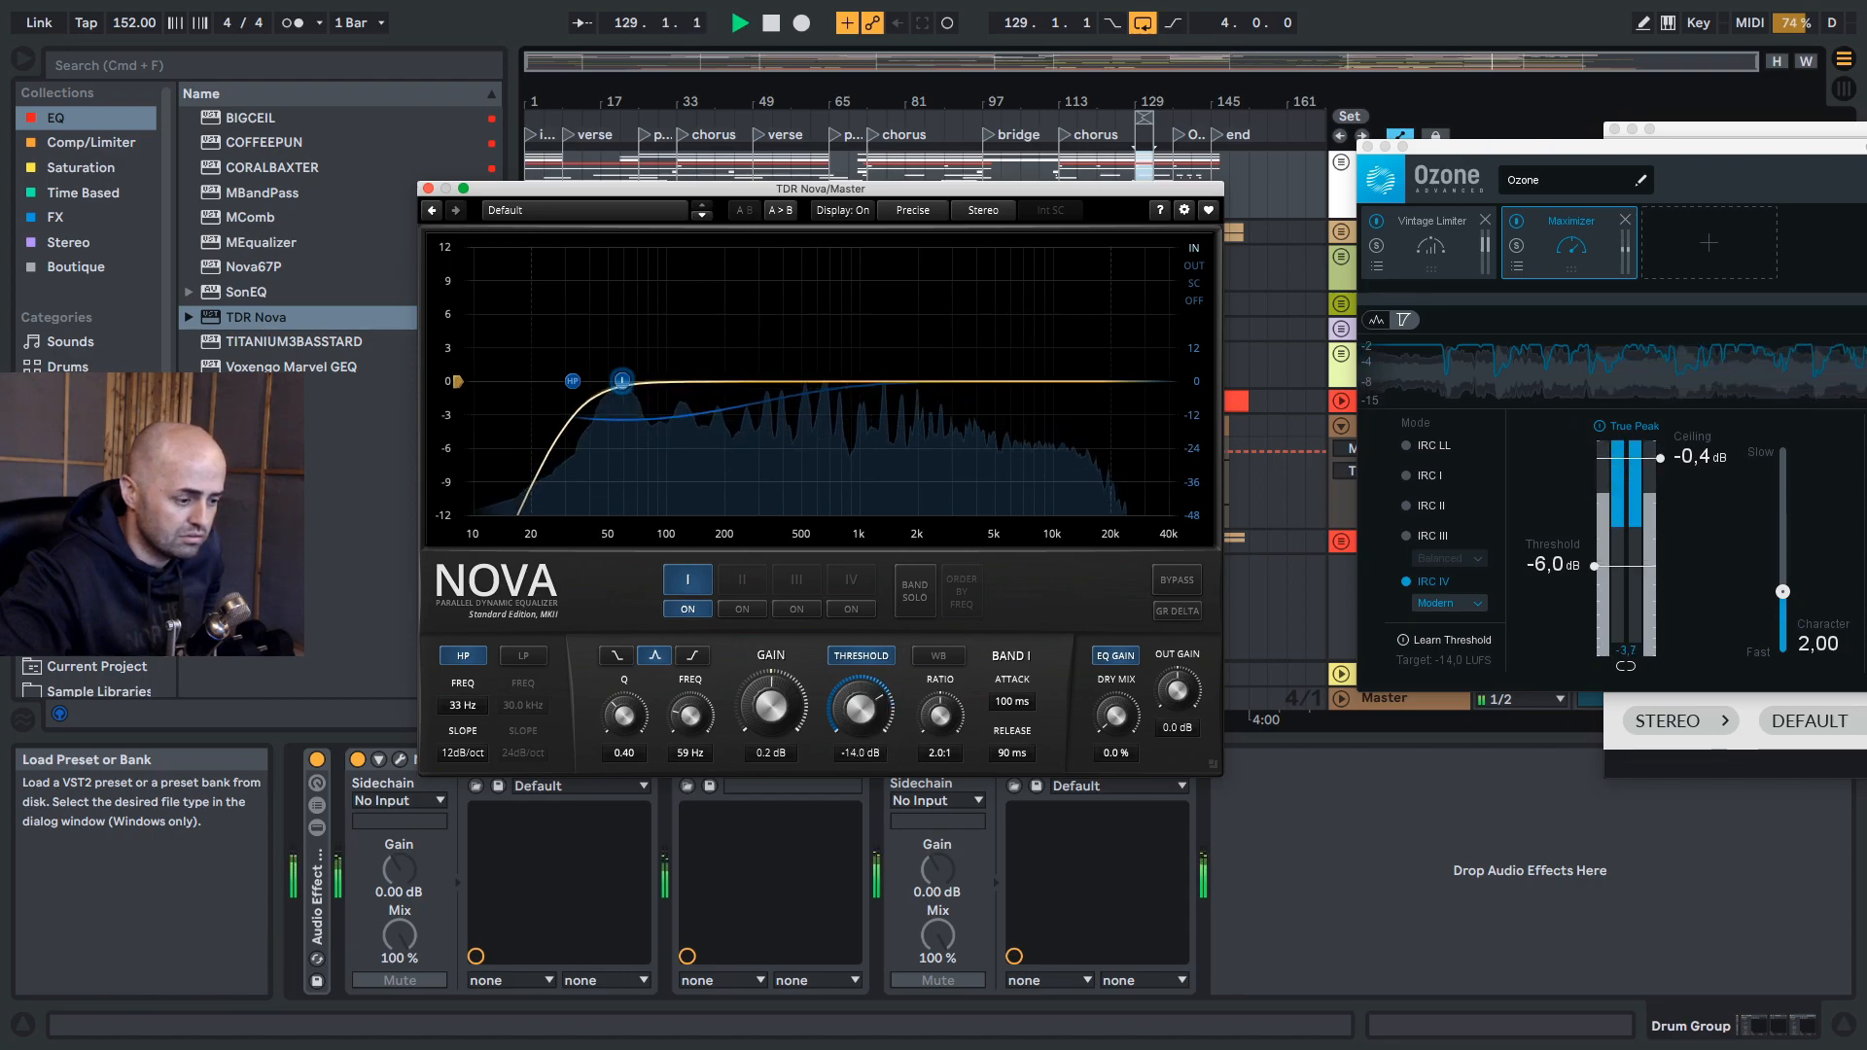
left_click_drag(882, 736, 883, 797)
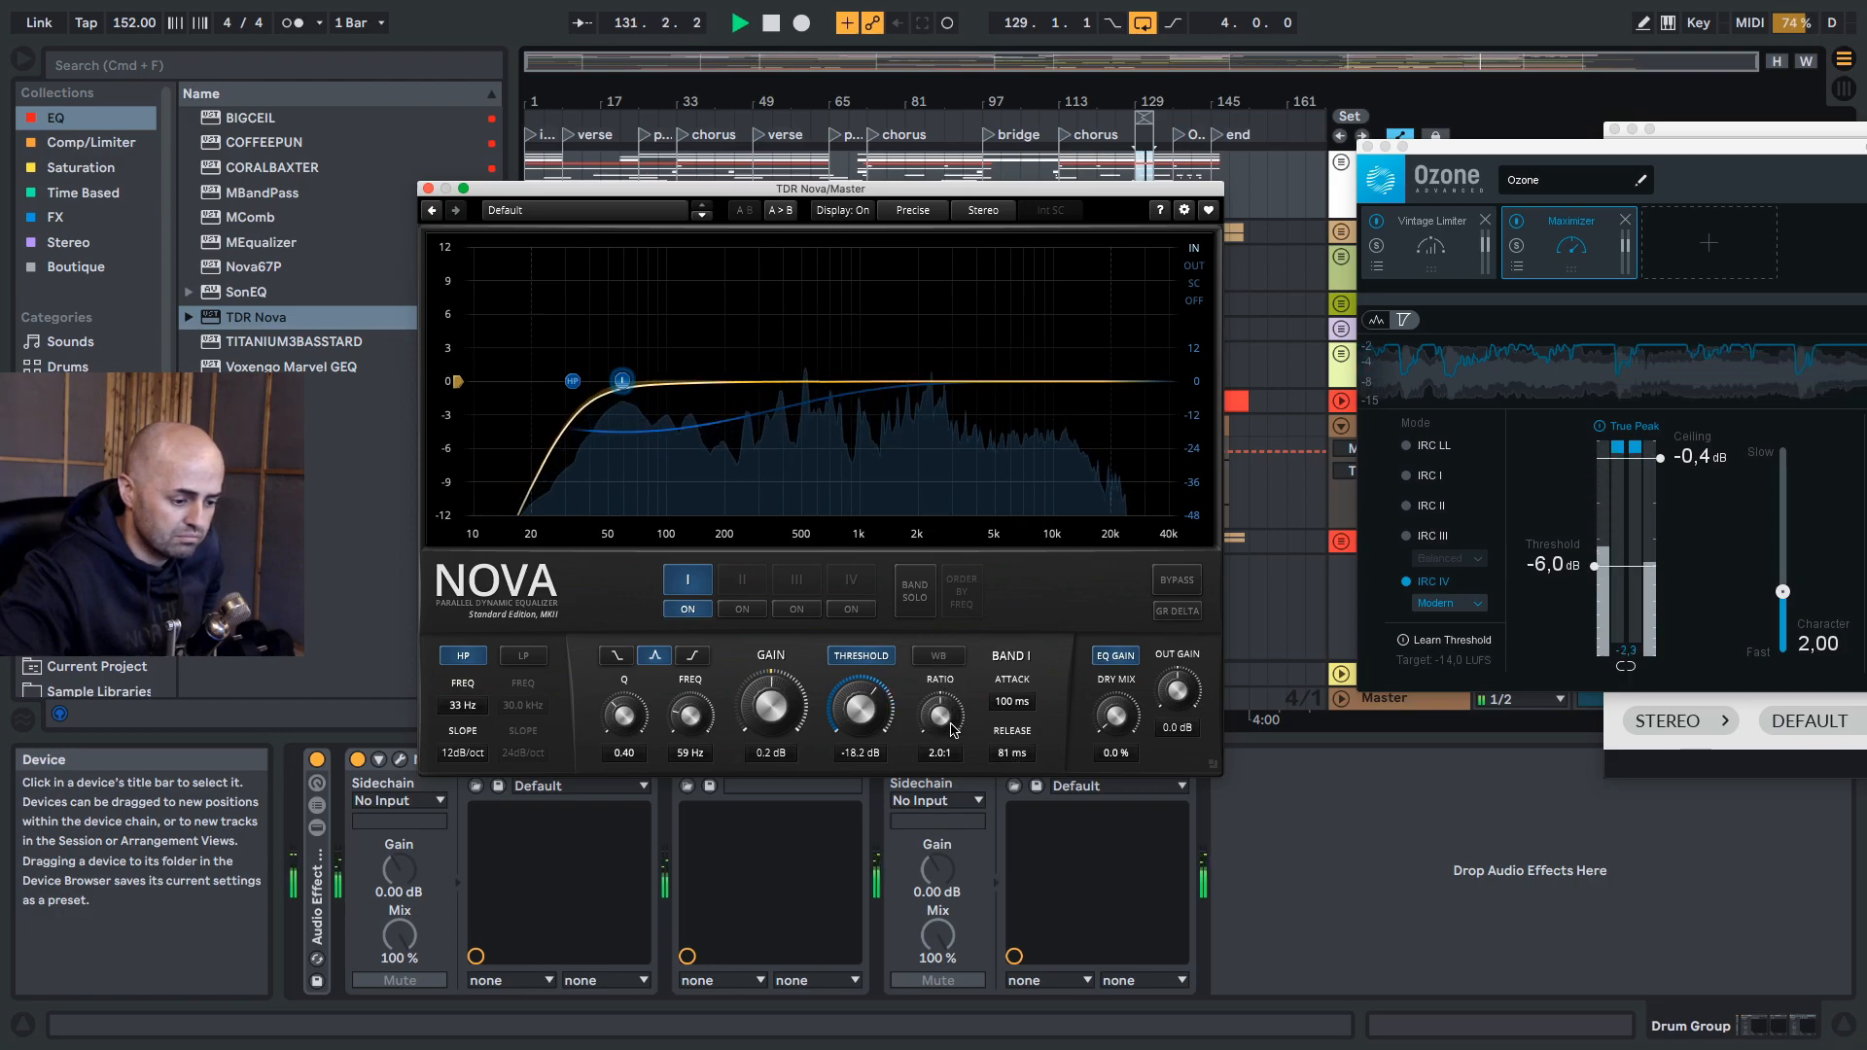
left_click_drag(946, 727, 946, 696)
key("space")
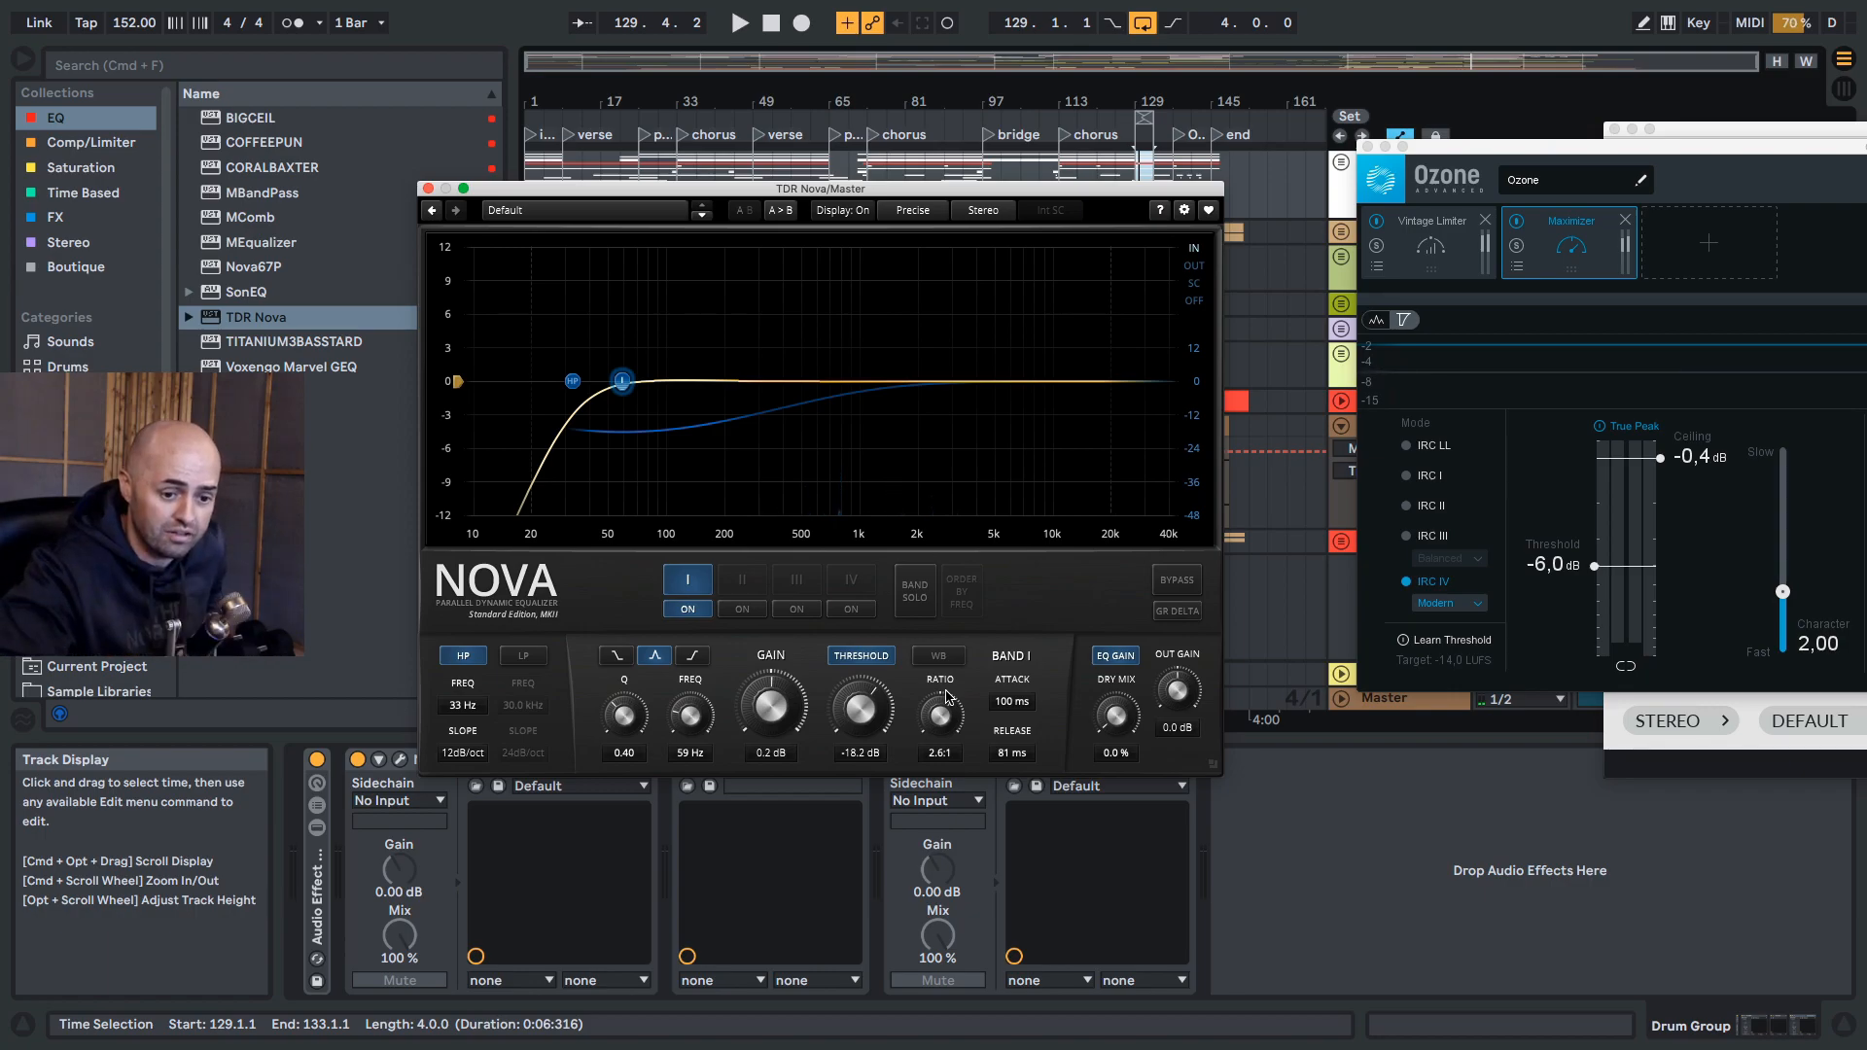
Step: Shift the Nova and Ozone windows aside, bring up the Youlean loudness meter, and return Ozone to the front
left_click_drag(790, 178, 730, 169)
left_click_drag(1704, 153, 1692, 185)
left_click(1718, 130)
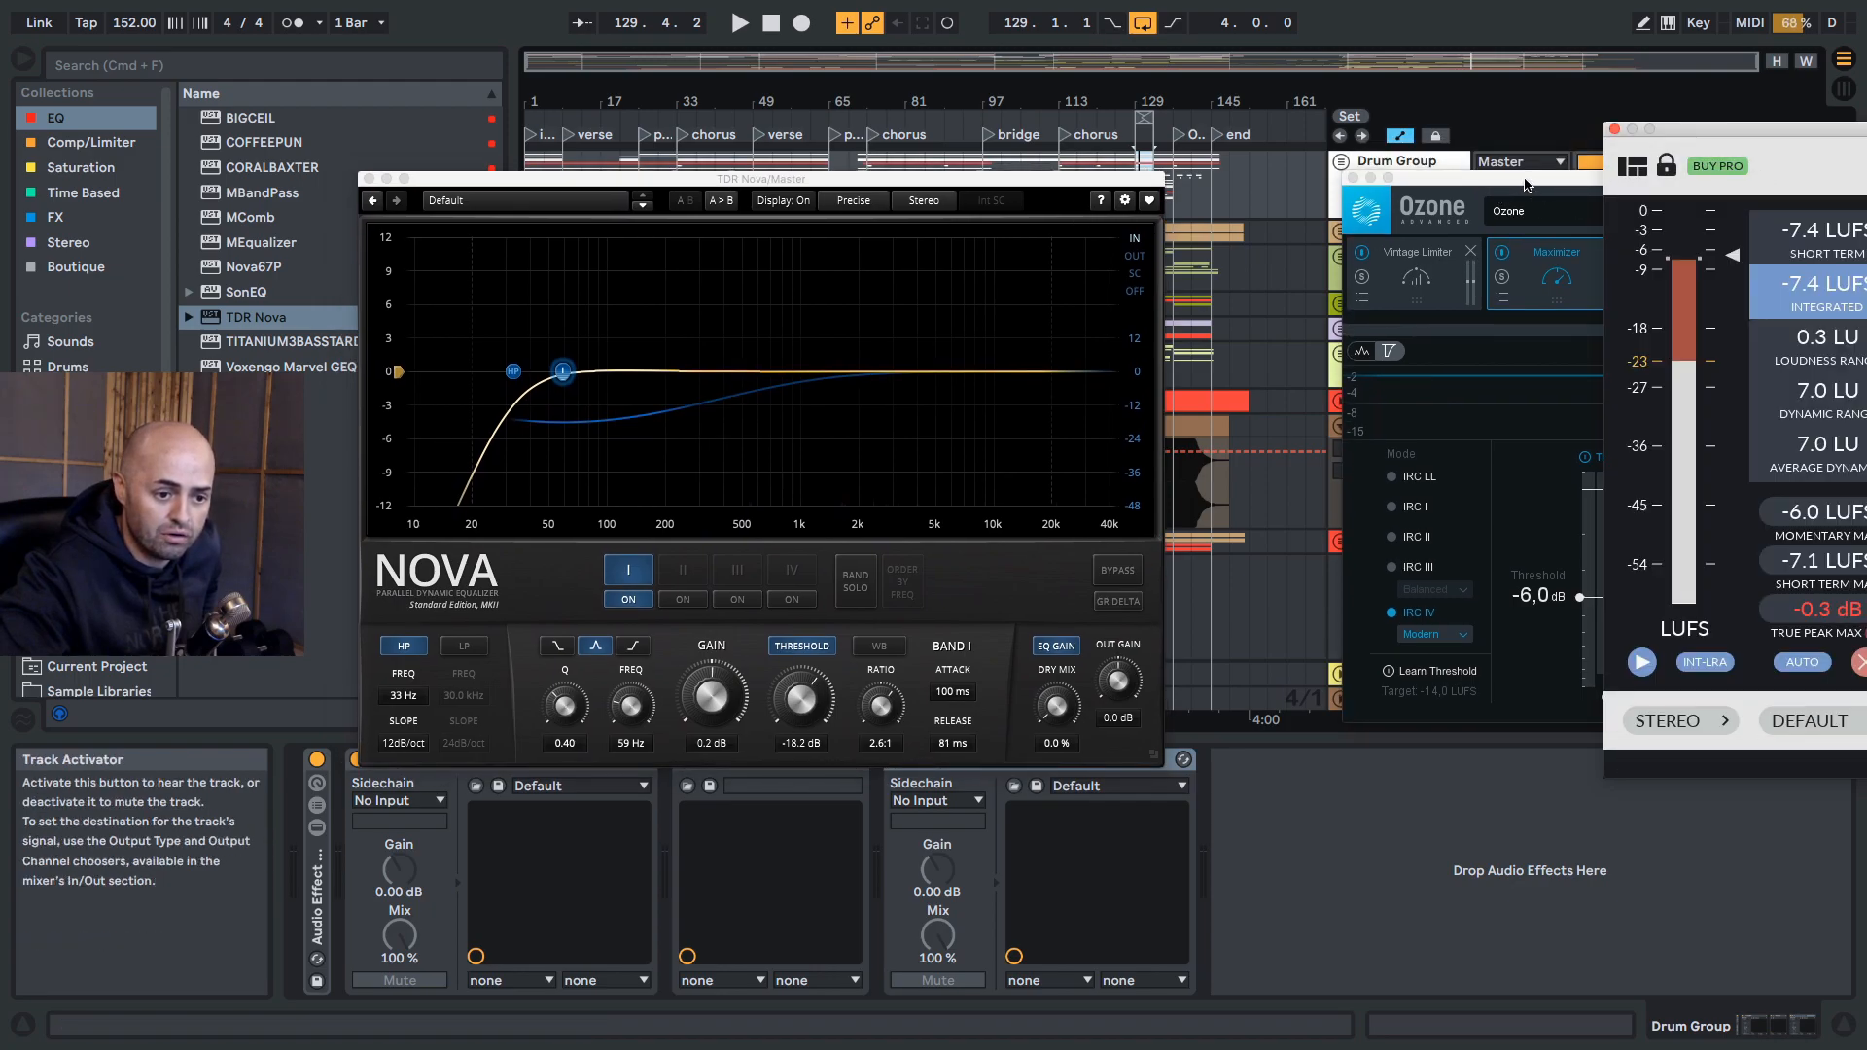
left_click(1470, 269)
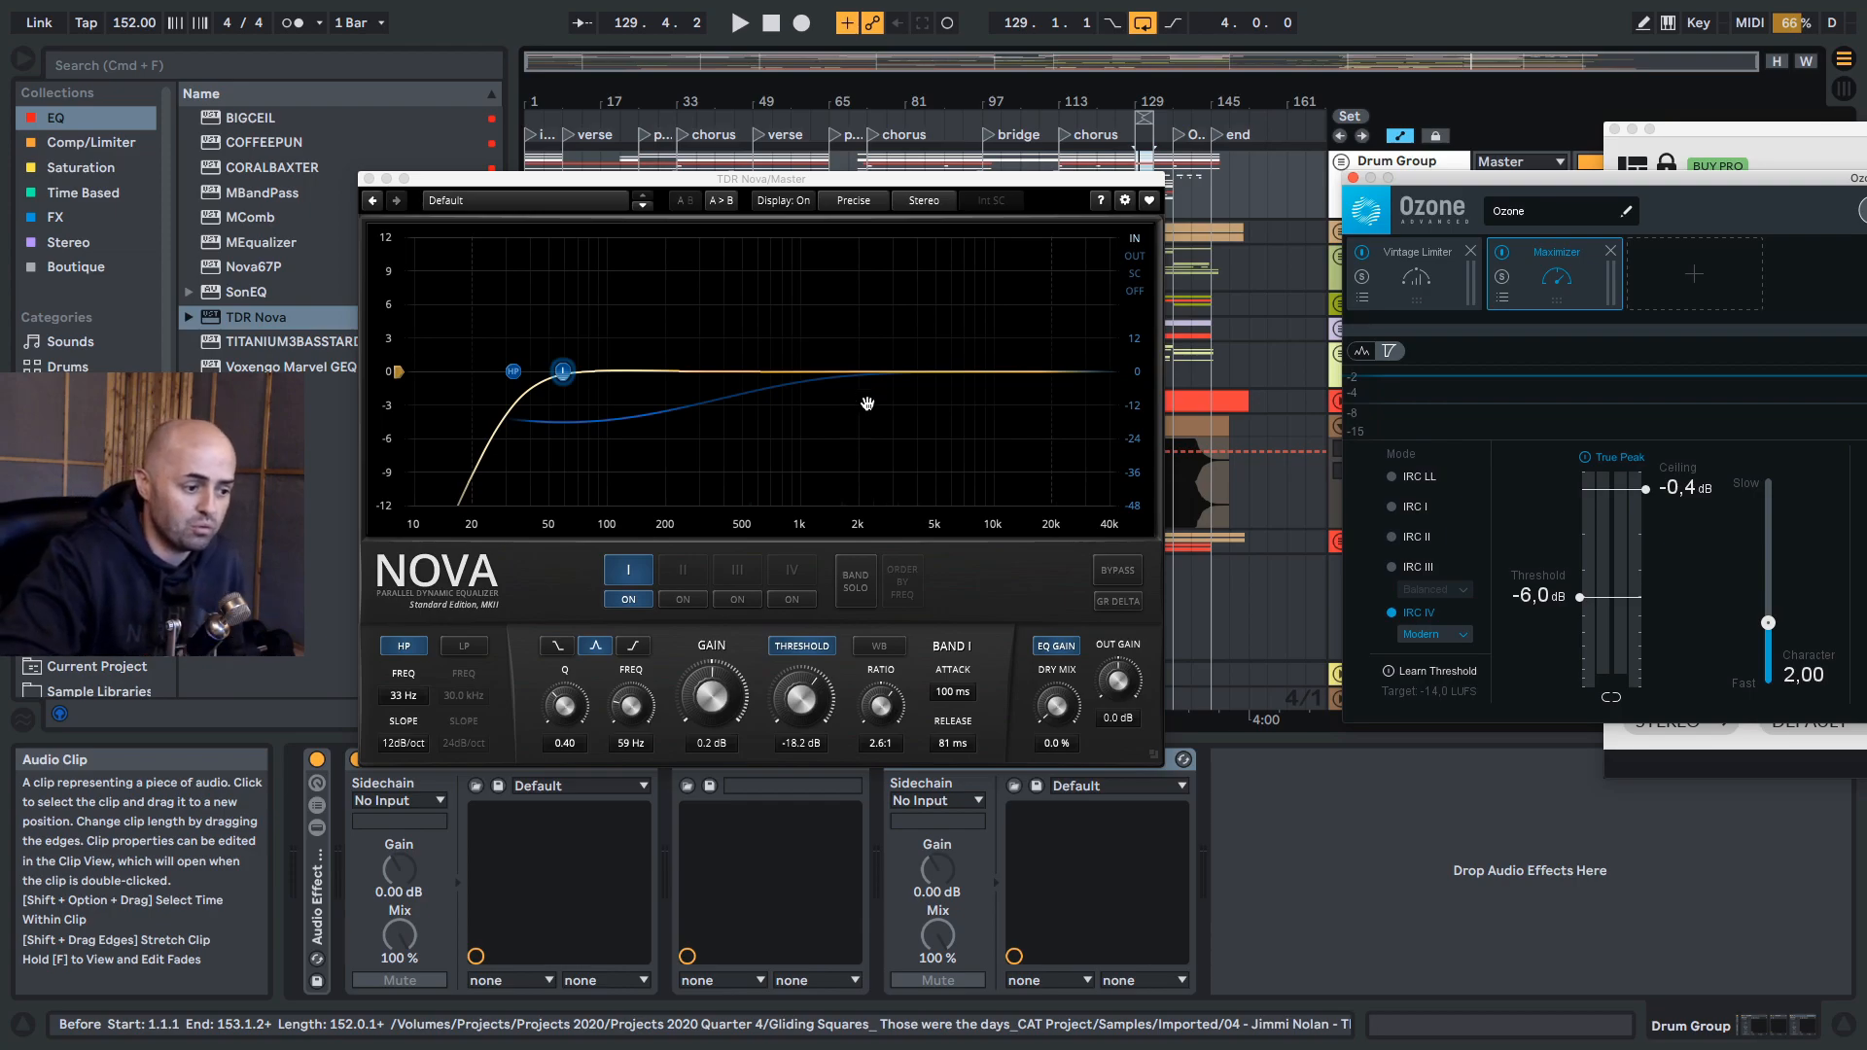
Step: Try a Nova band III boost of about 2.6 dB around 2163 Hz, flatten it, and turn the band off
left_click(833, 350)
double_click(833, 333)
left_click_drag(827, 334, 865, 347)
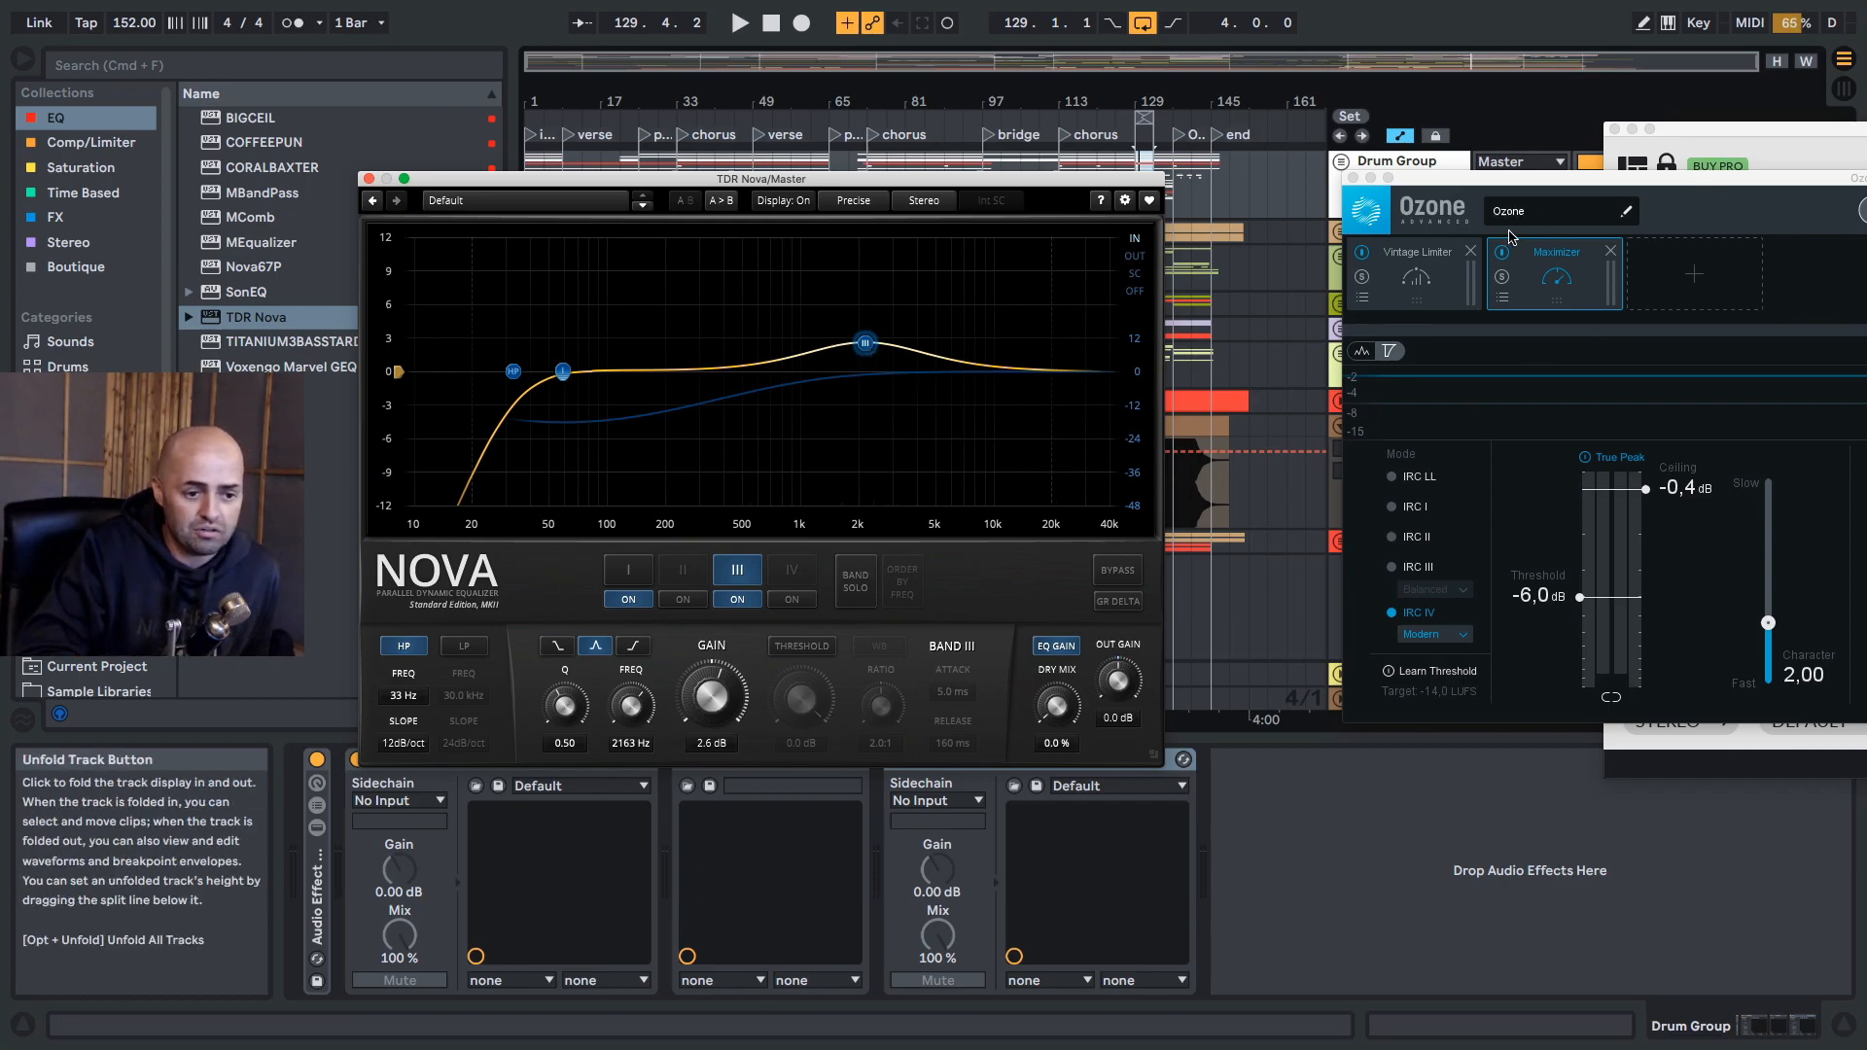
left_click_drag(483, 305, 654, 483)
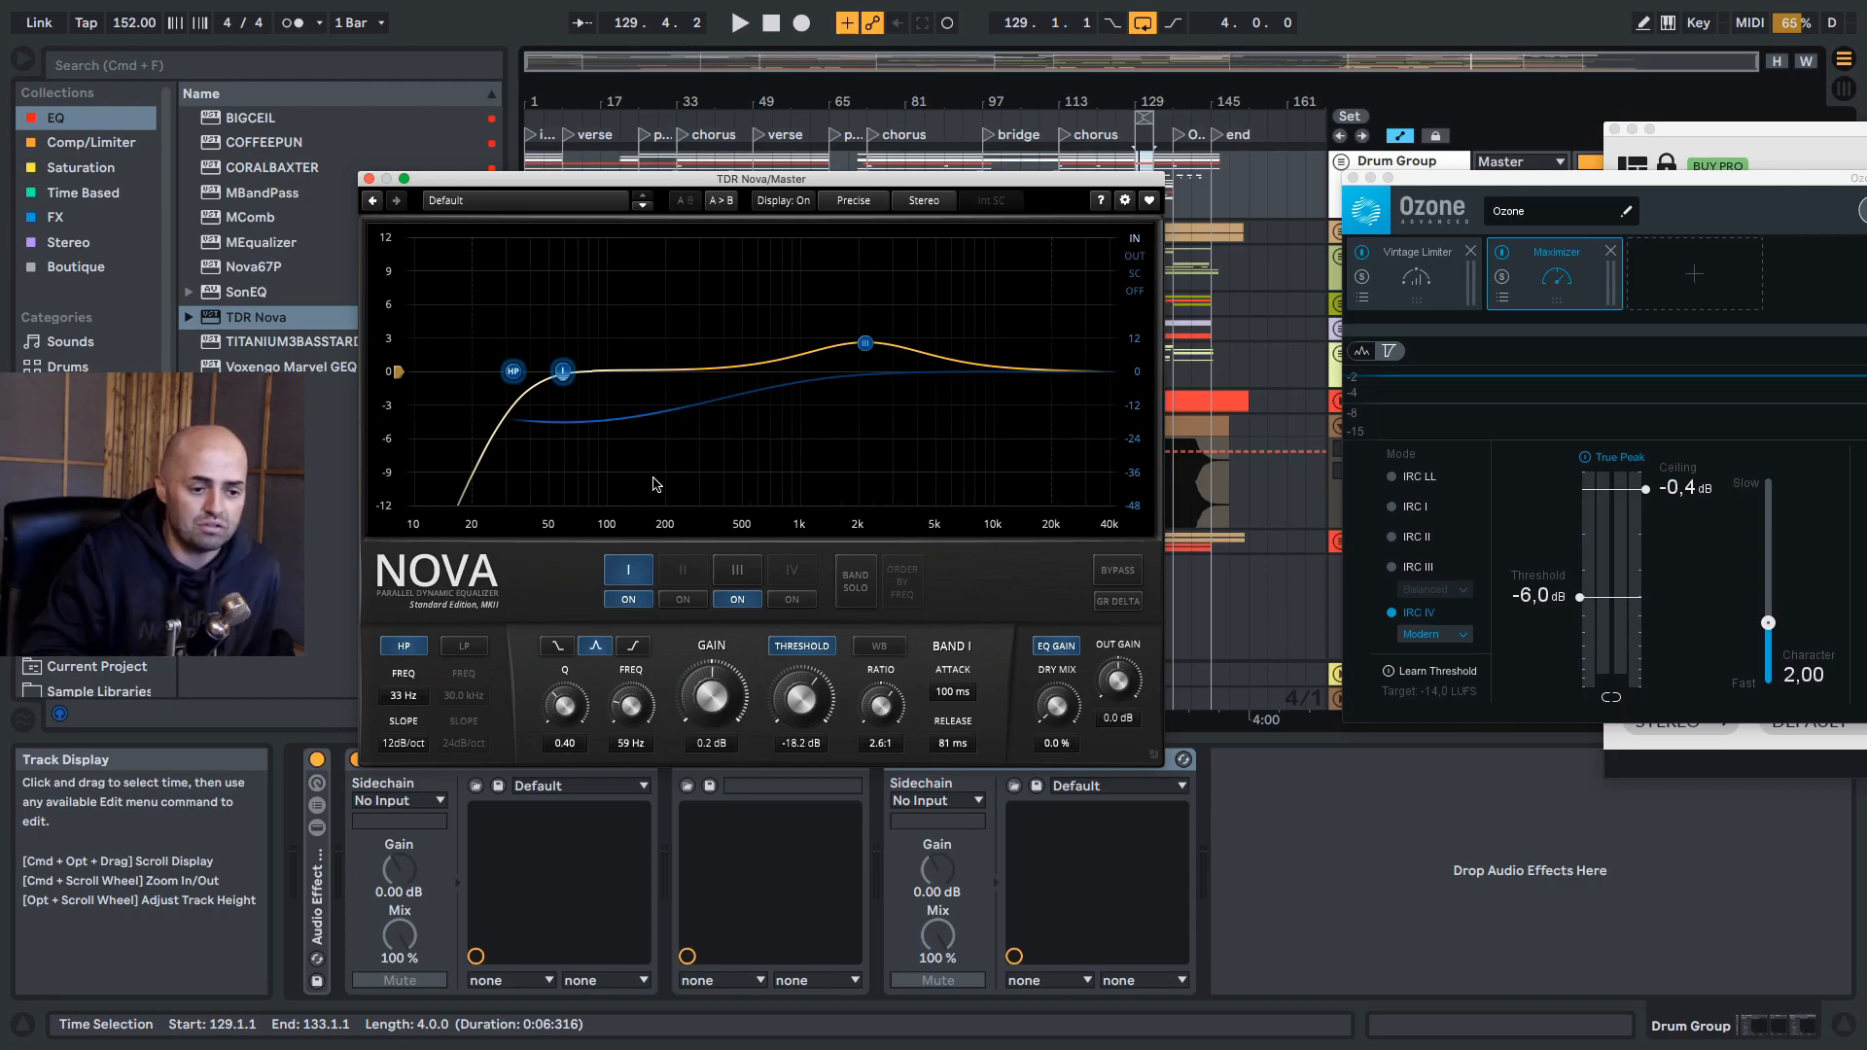
left_click_drag(864, 343, 854, 370)
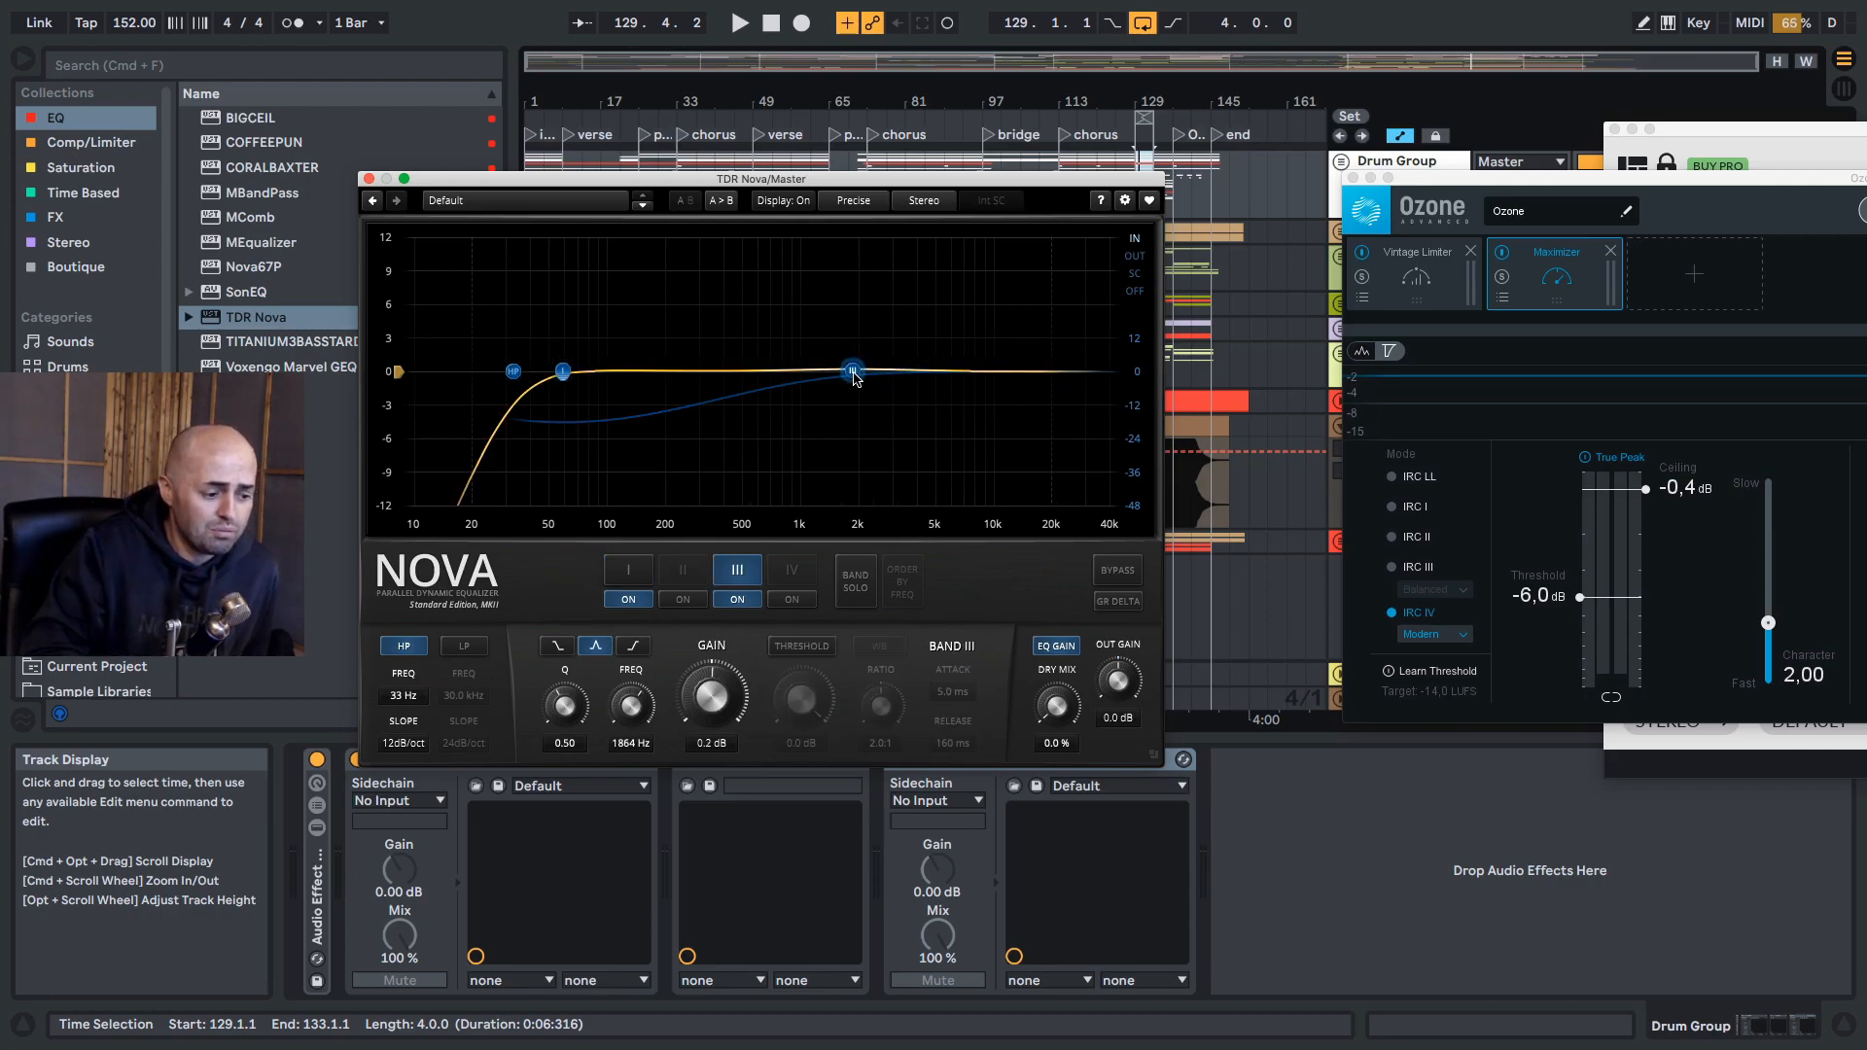
left_click(743, 598)
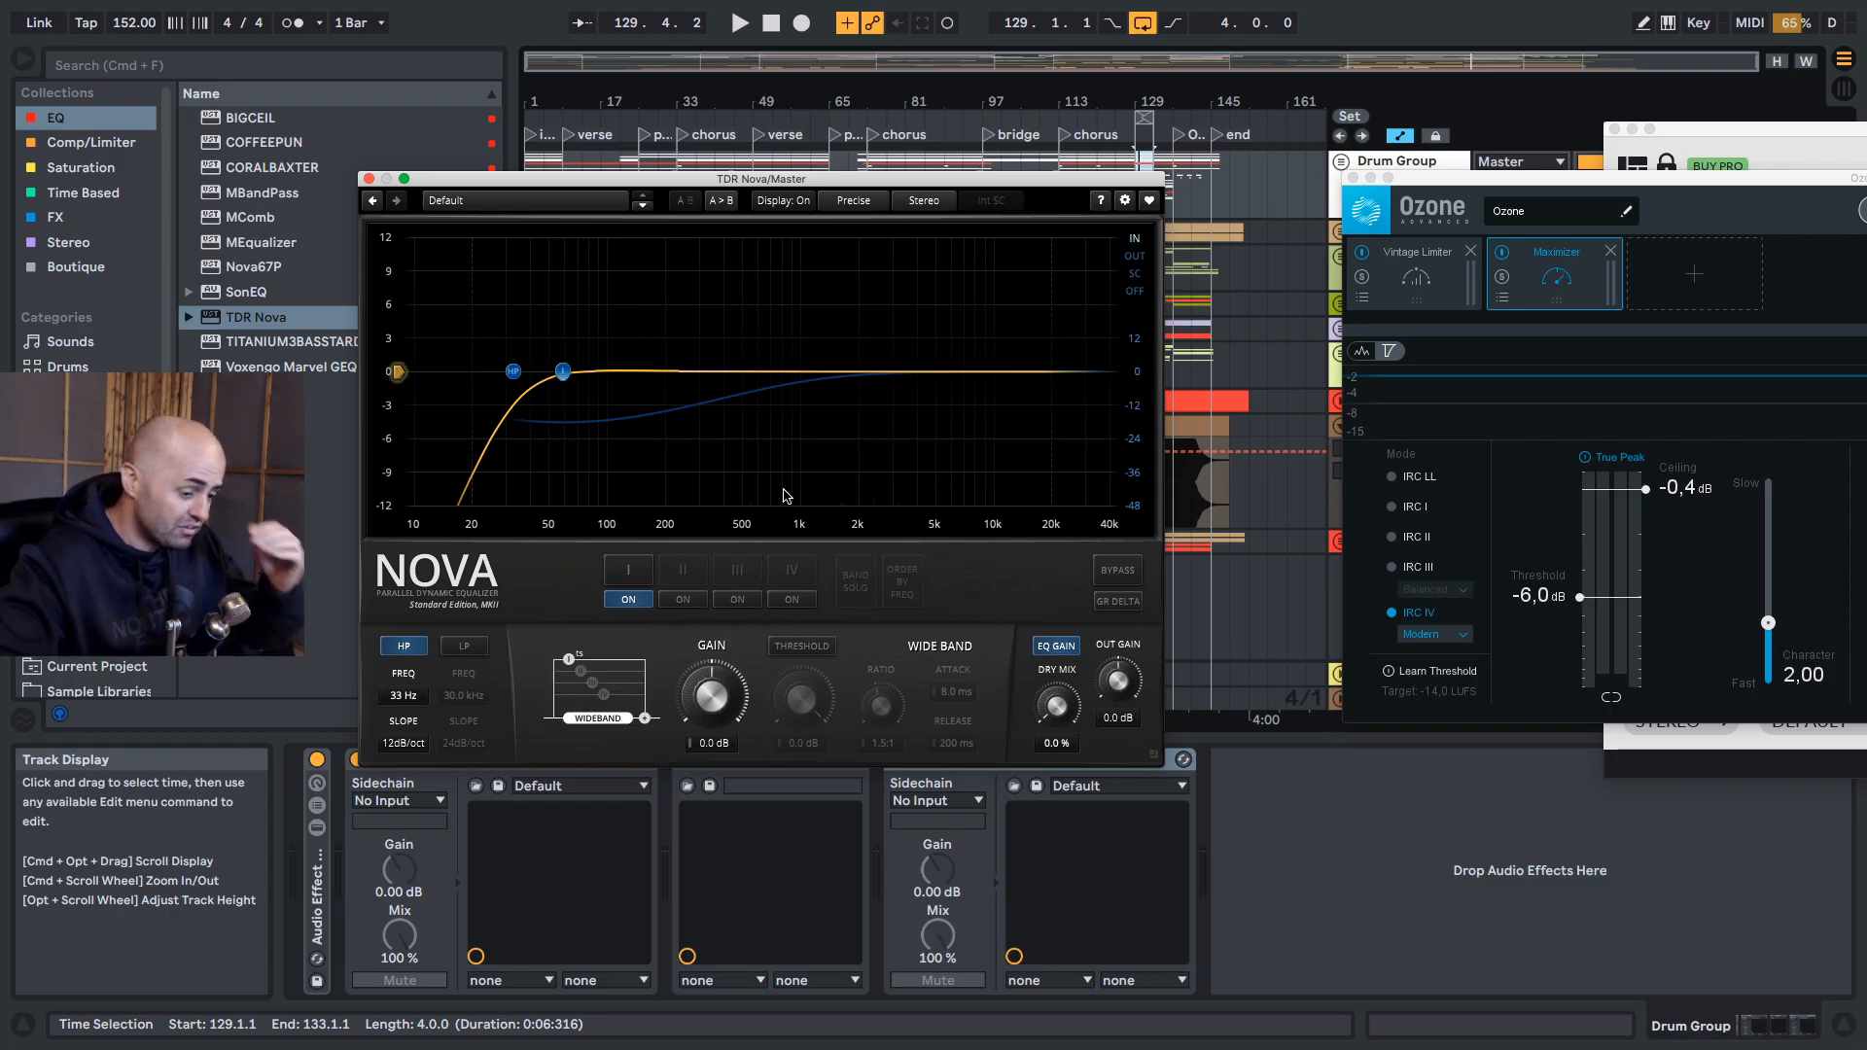
Step: Play the loop and try Nova's band II as a 14.7 kHz high shelf, changed to a bell of about 0.9 dB at 8.5 kHz
key("space")
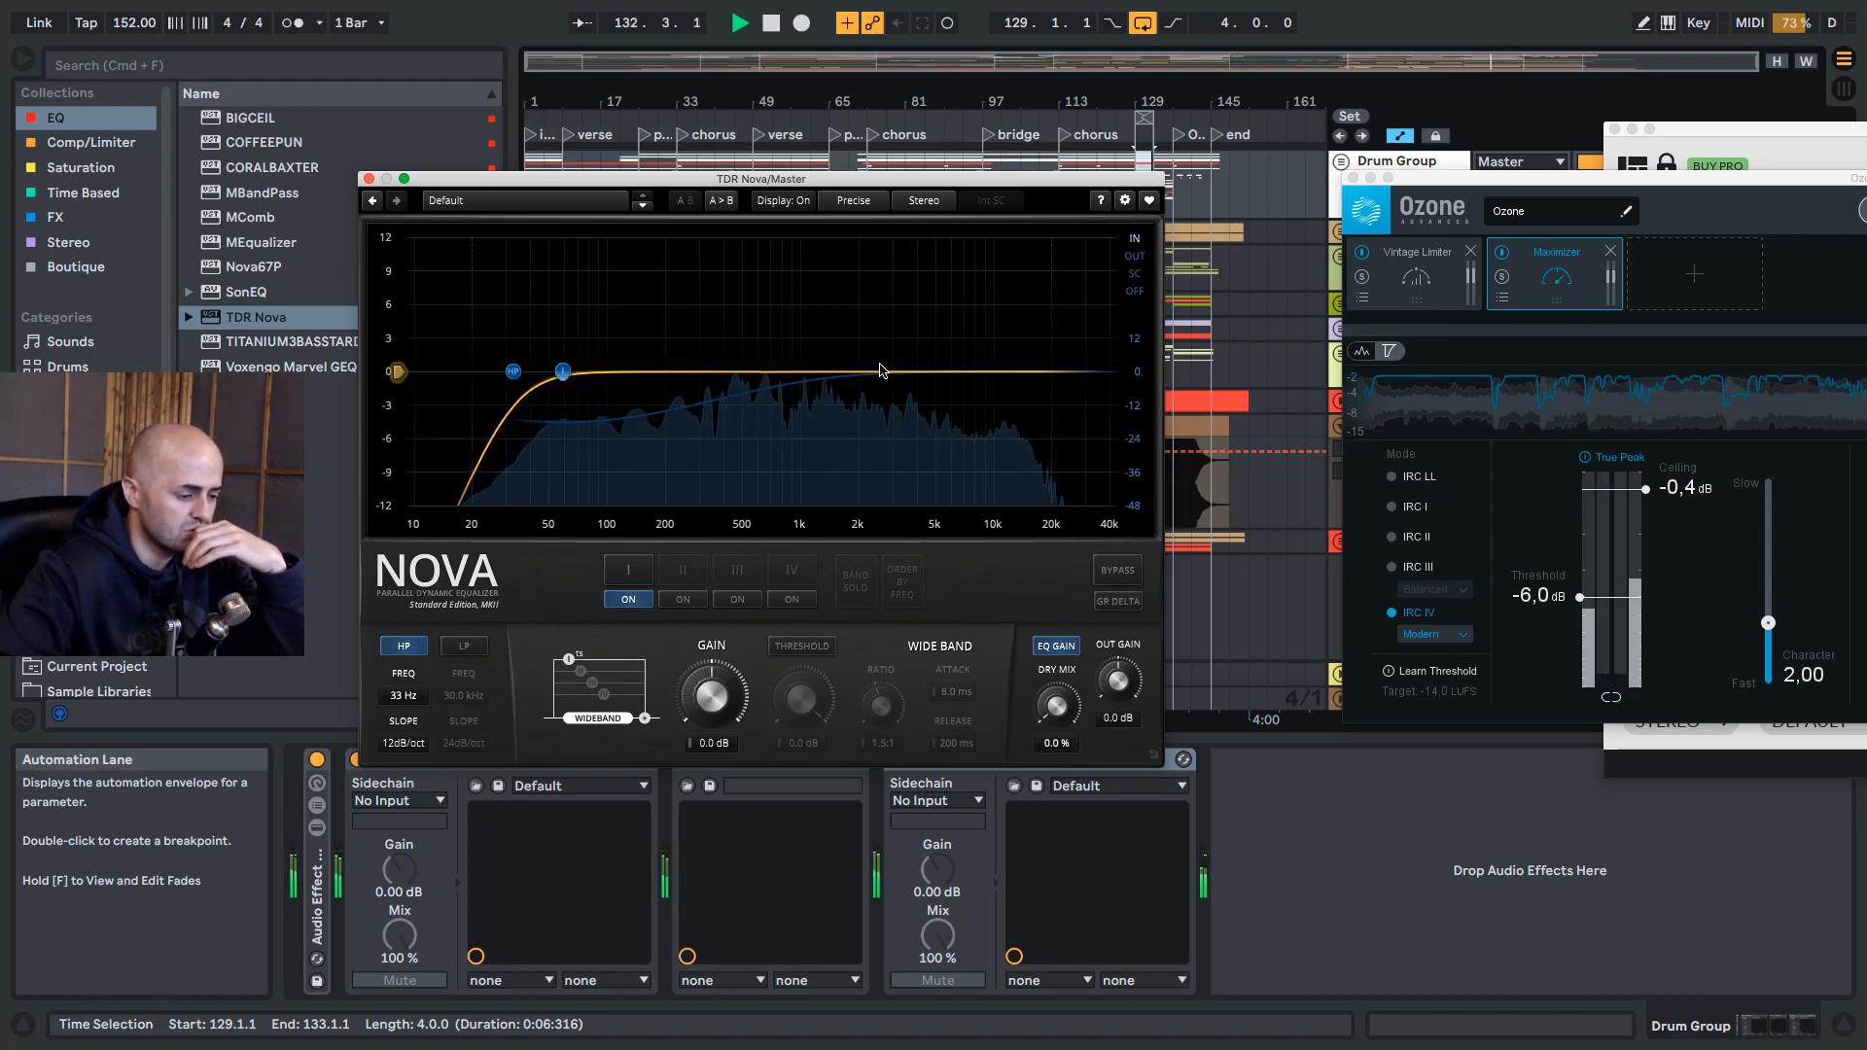
left_click(683, 599)
key("space")
left_click_drag(723, 372, 1031, 365)
double_click(1029, 362)
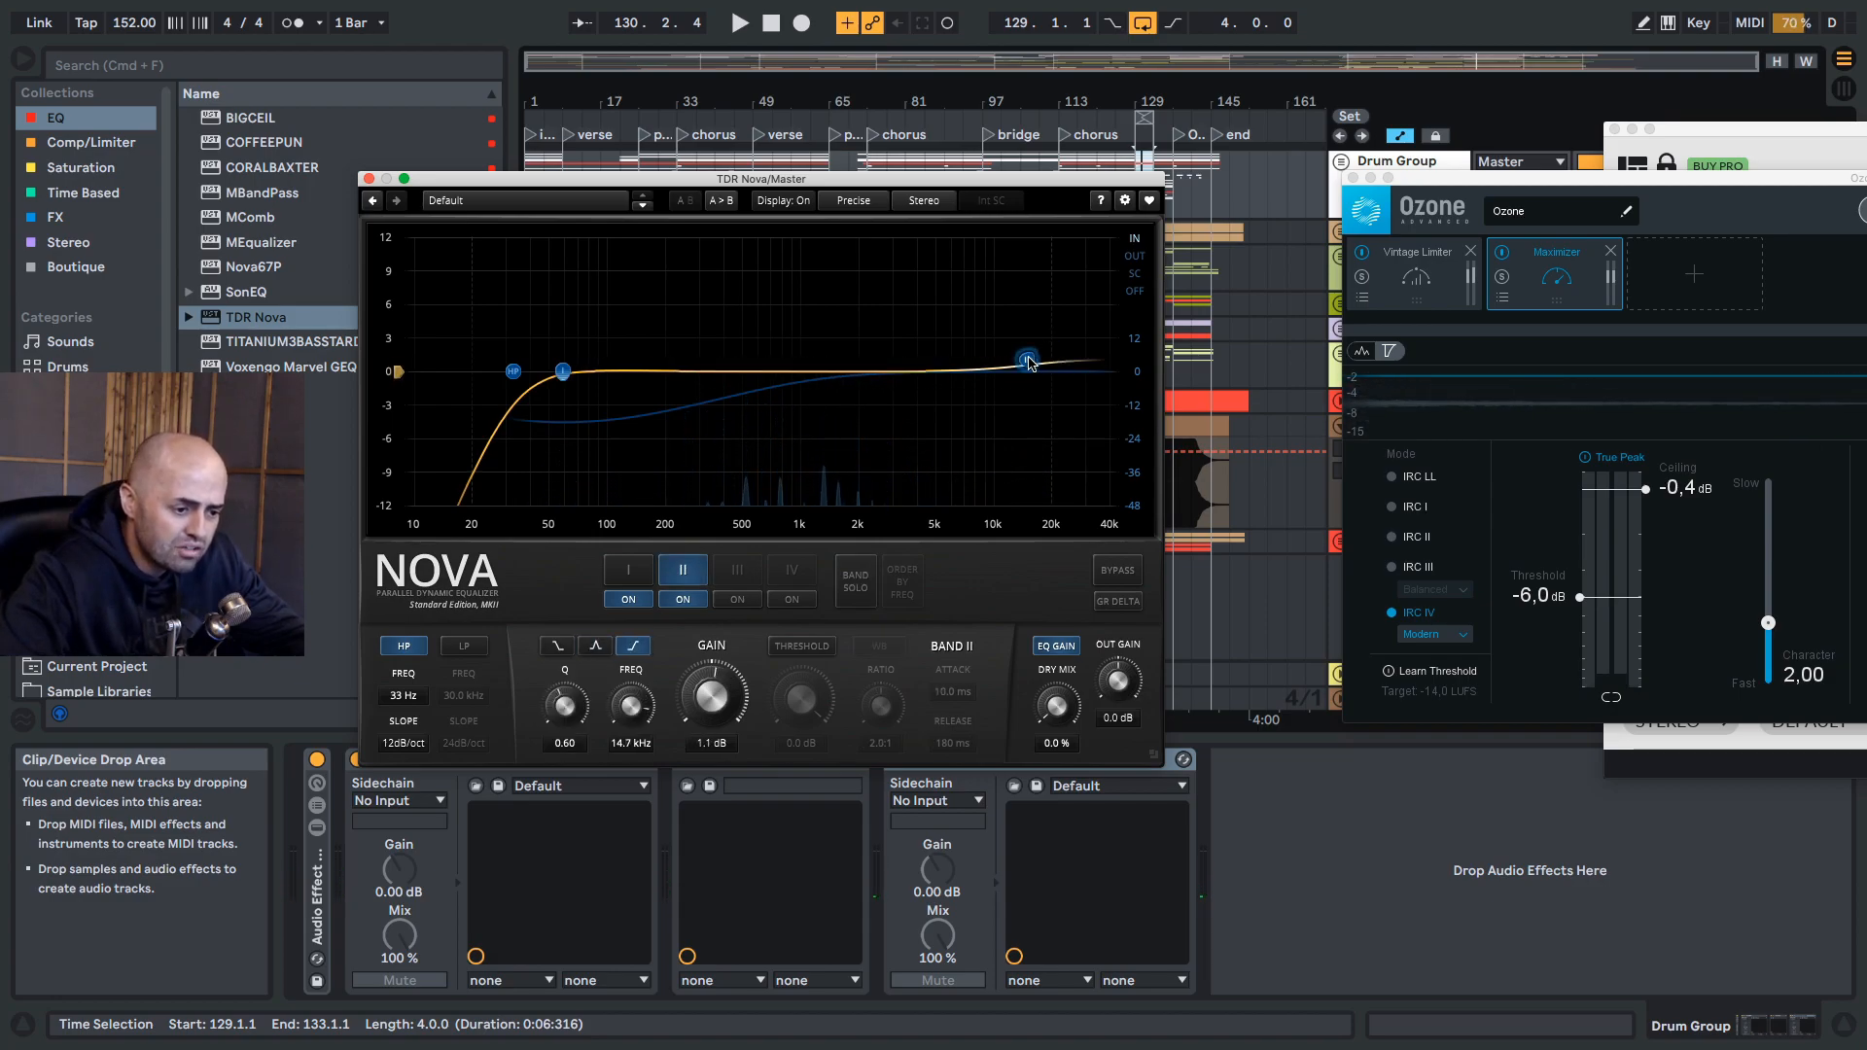
double_click(1029, 363)
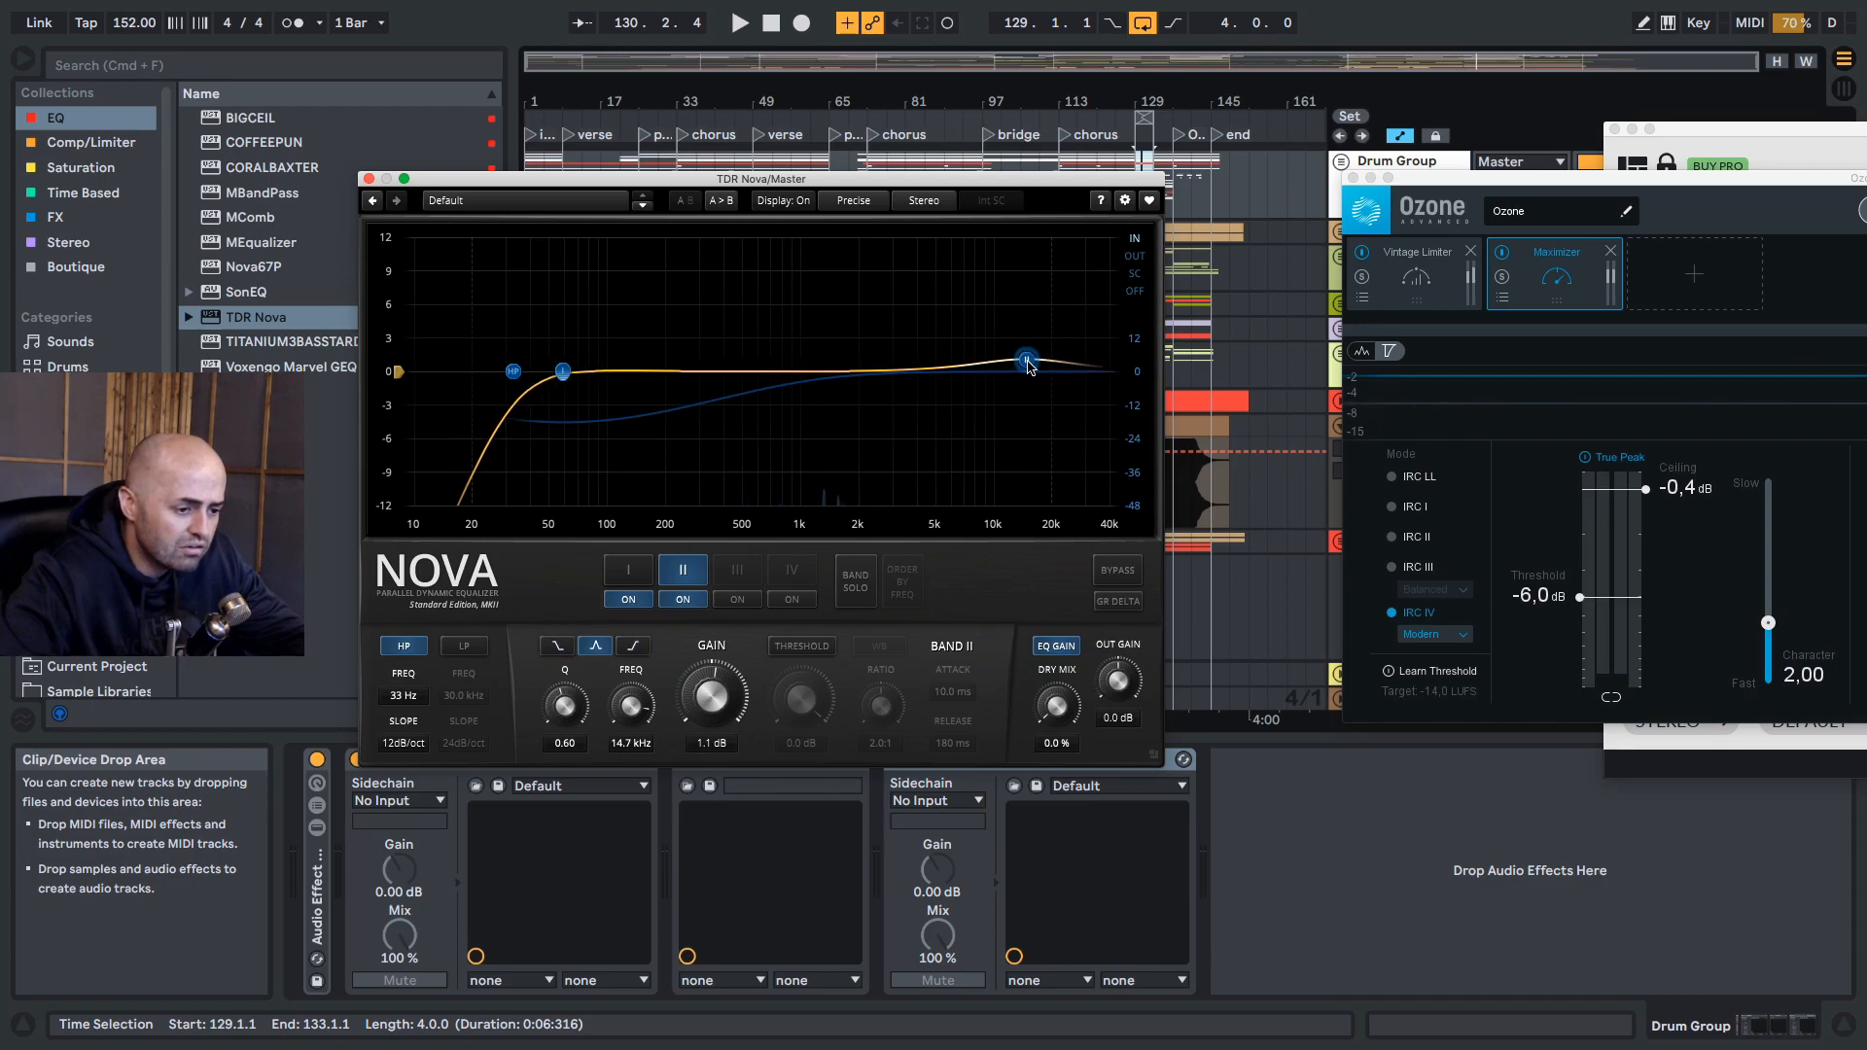
left_click_drag(1028, 365, 980, 362)
Step: Try Nova in Diff mode with band II boosted about 1.9 dB around 9.0 kHz, and audition the loop
left_click(924, 201)
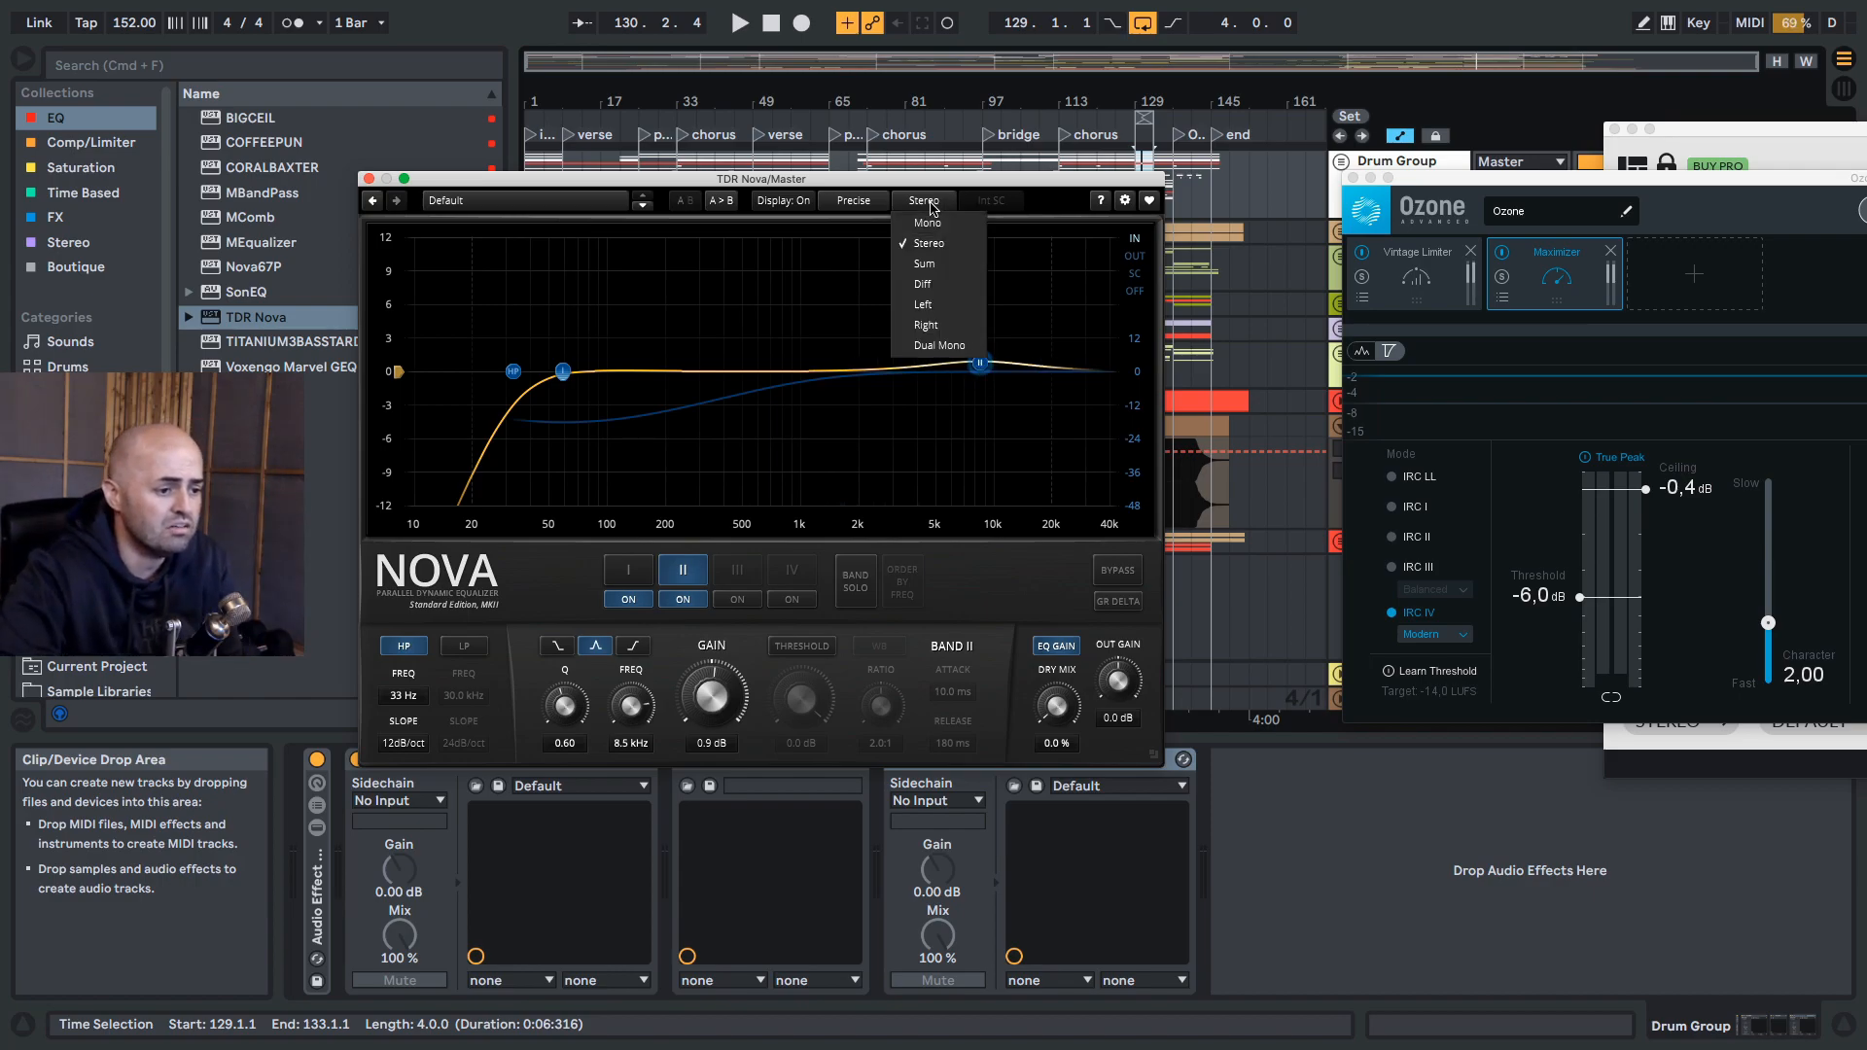
left_click(931, 208)
left_click_drag(985, 372, 988, 319)
left_click(923, 204)
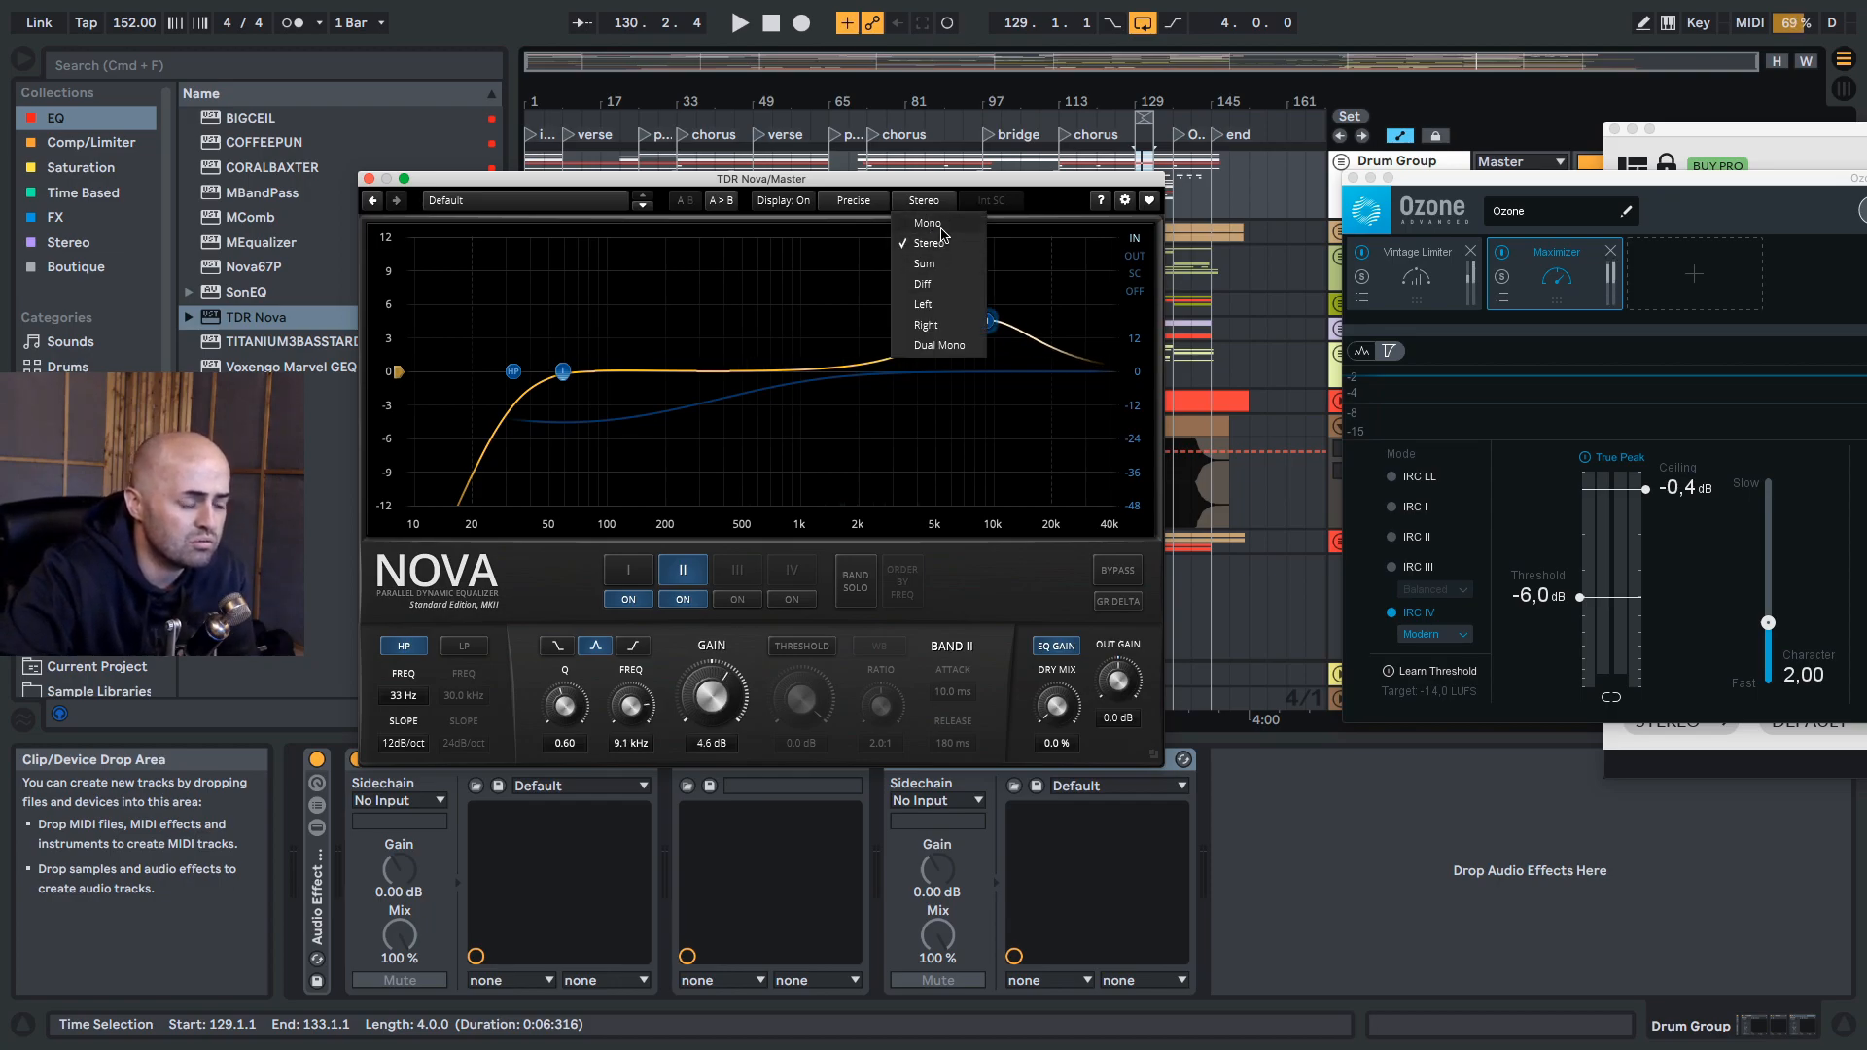
left_click(953, 287)
left_click_drag(989, 320, 985, 351)
key("space")
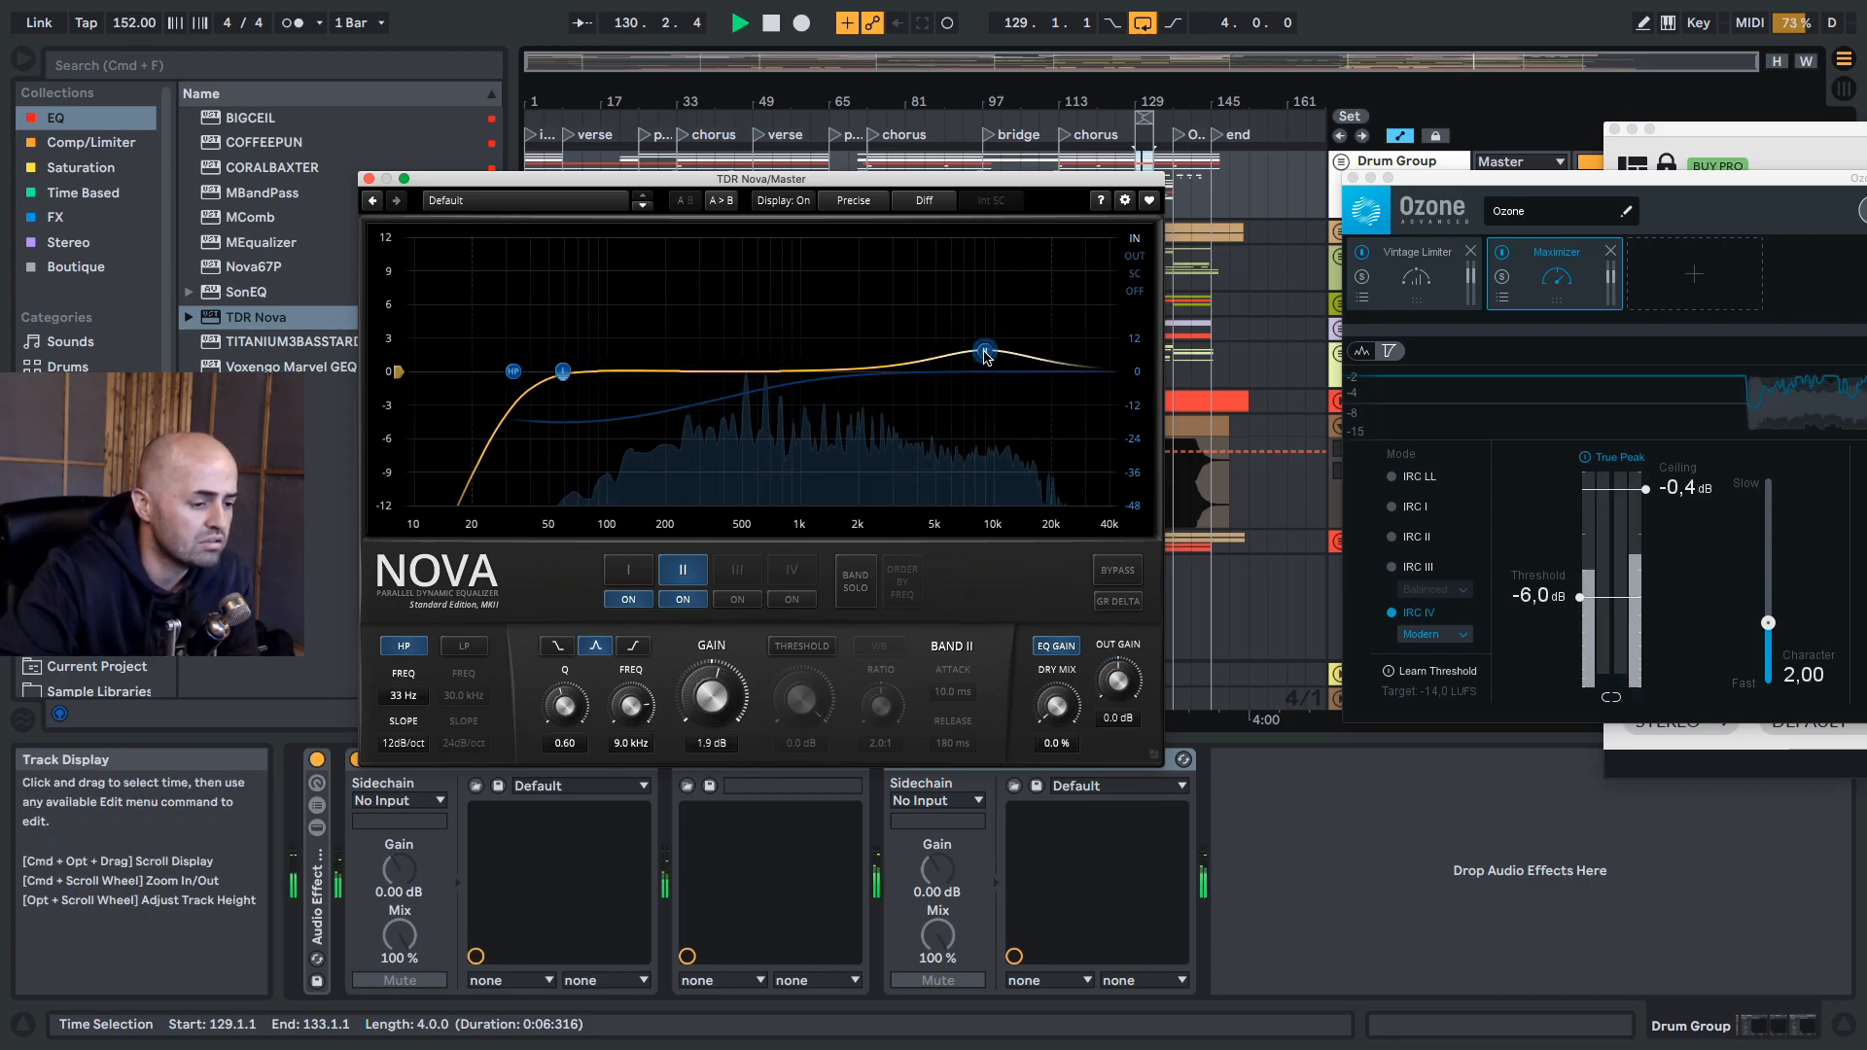
key("space")
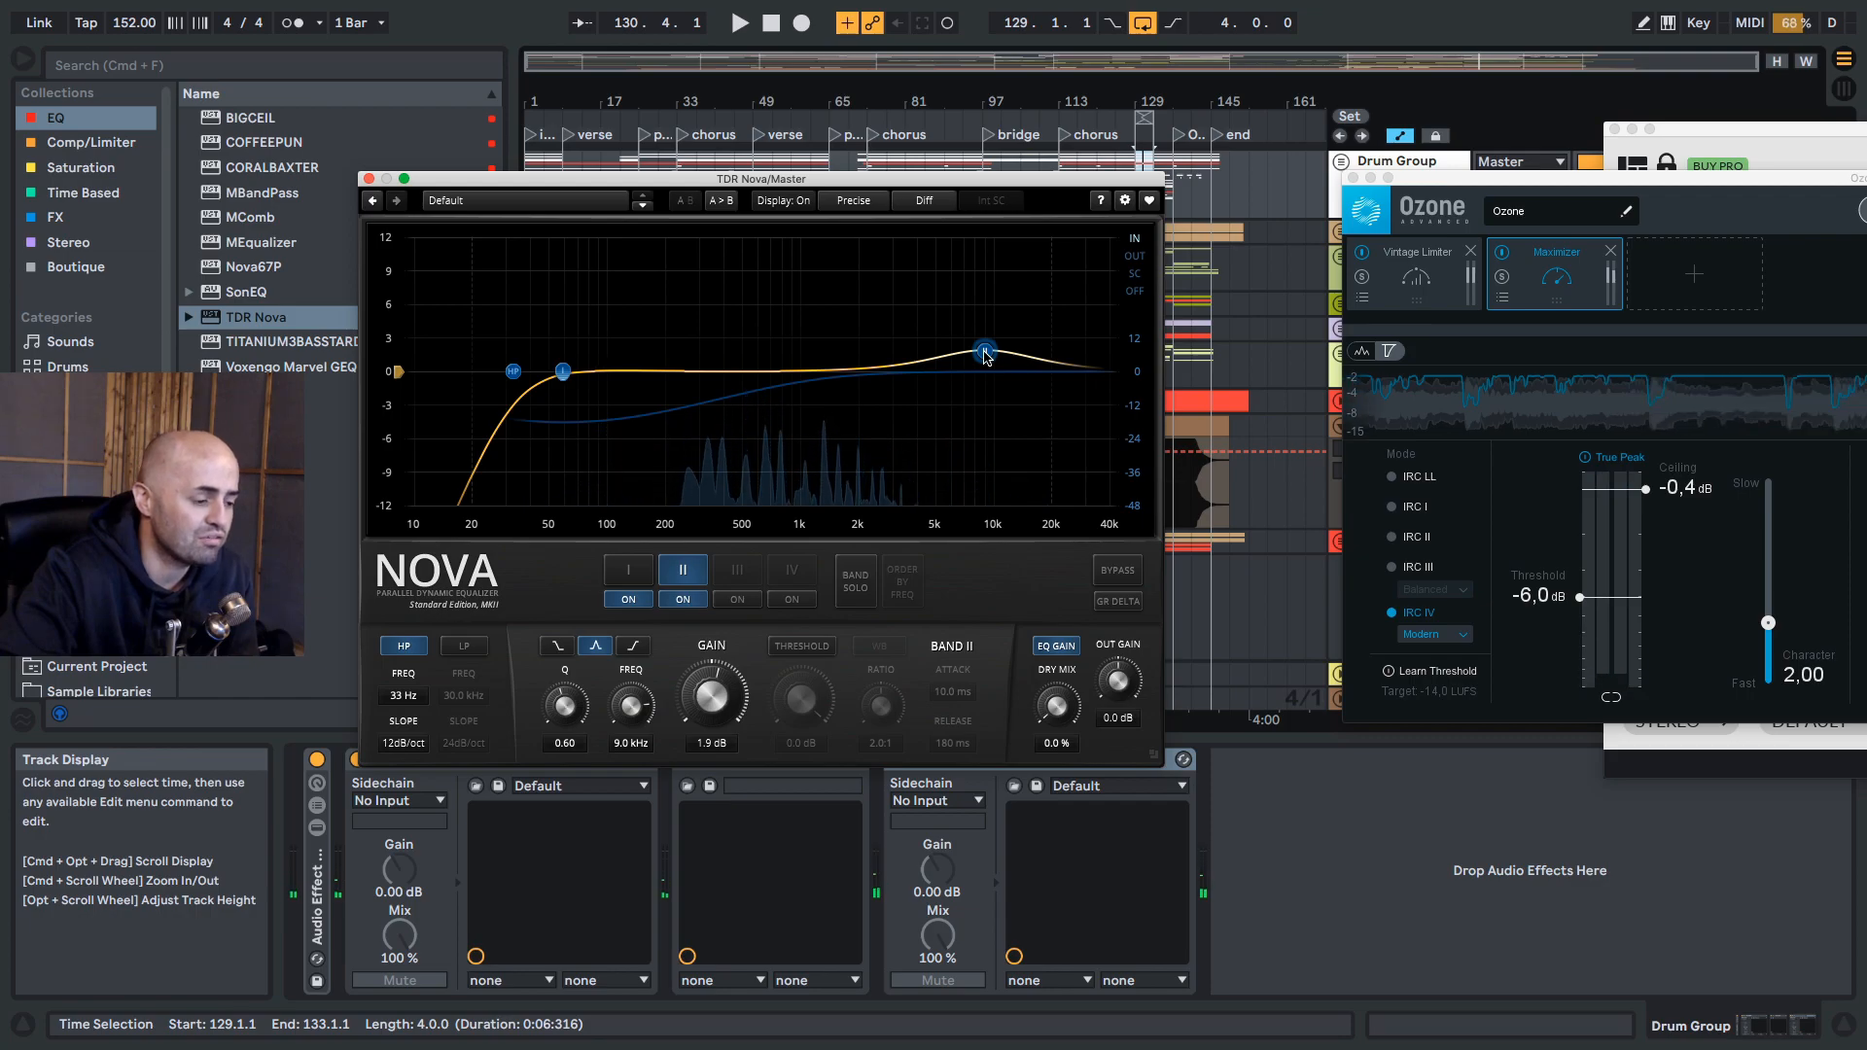
Step: Reduce band II's gain to about 0.3 dB, return Nova to Stereo processing, and turn band II off
left_click_drag(987, 356, 987, 376)
left_click(924, 203)
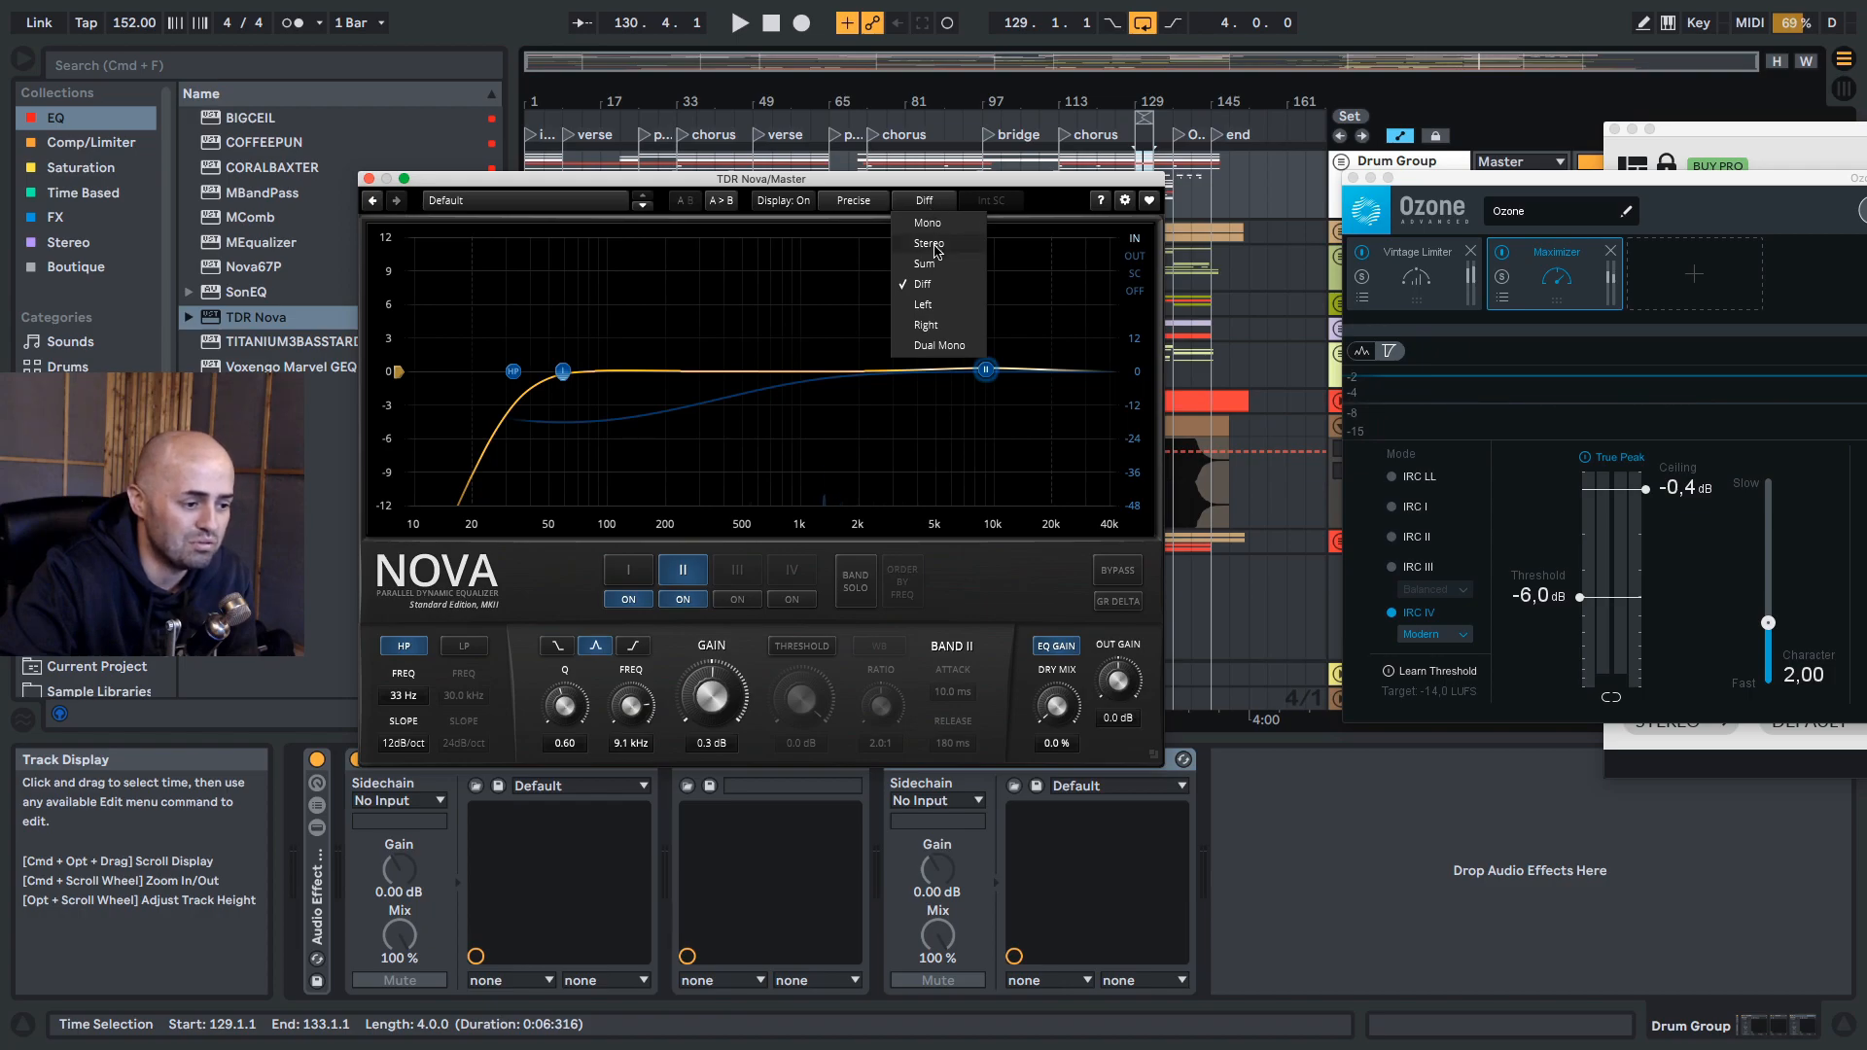
left_click(929, 243)
left_click_drag(985, 373, 979, 370)
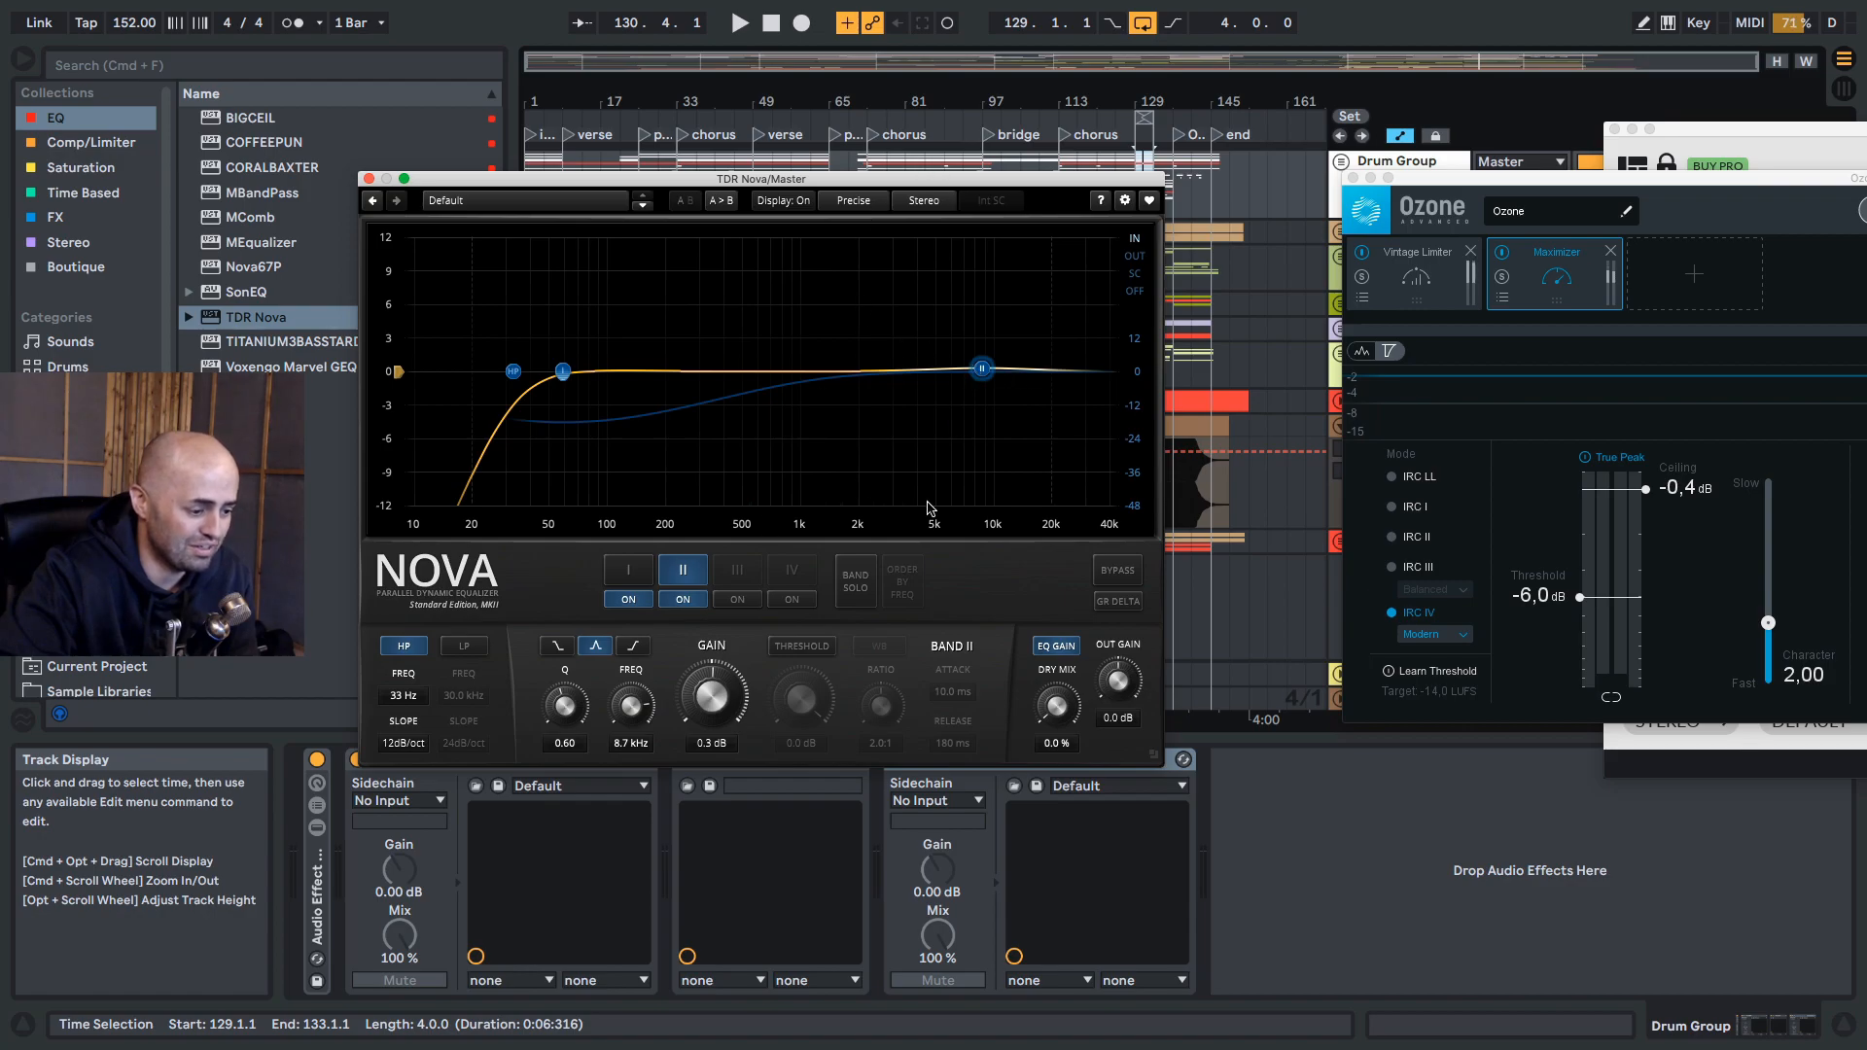
left_click(678, 587)
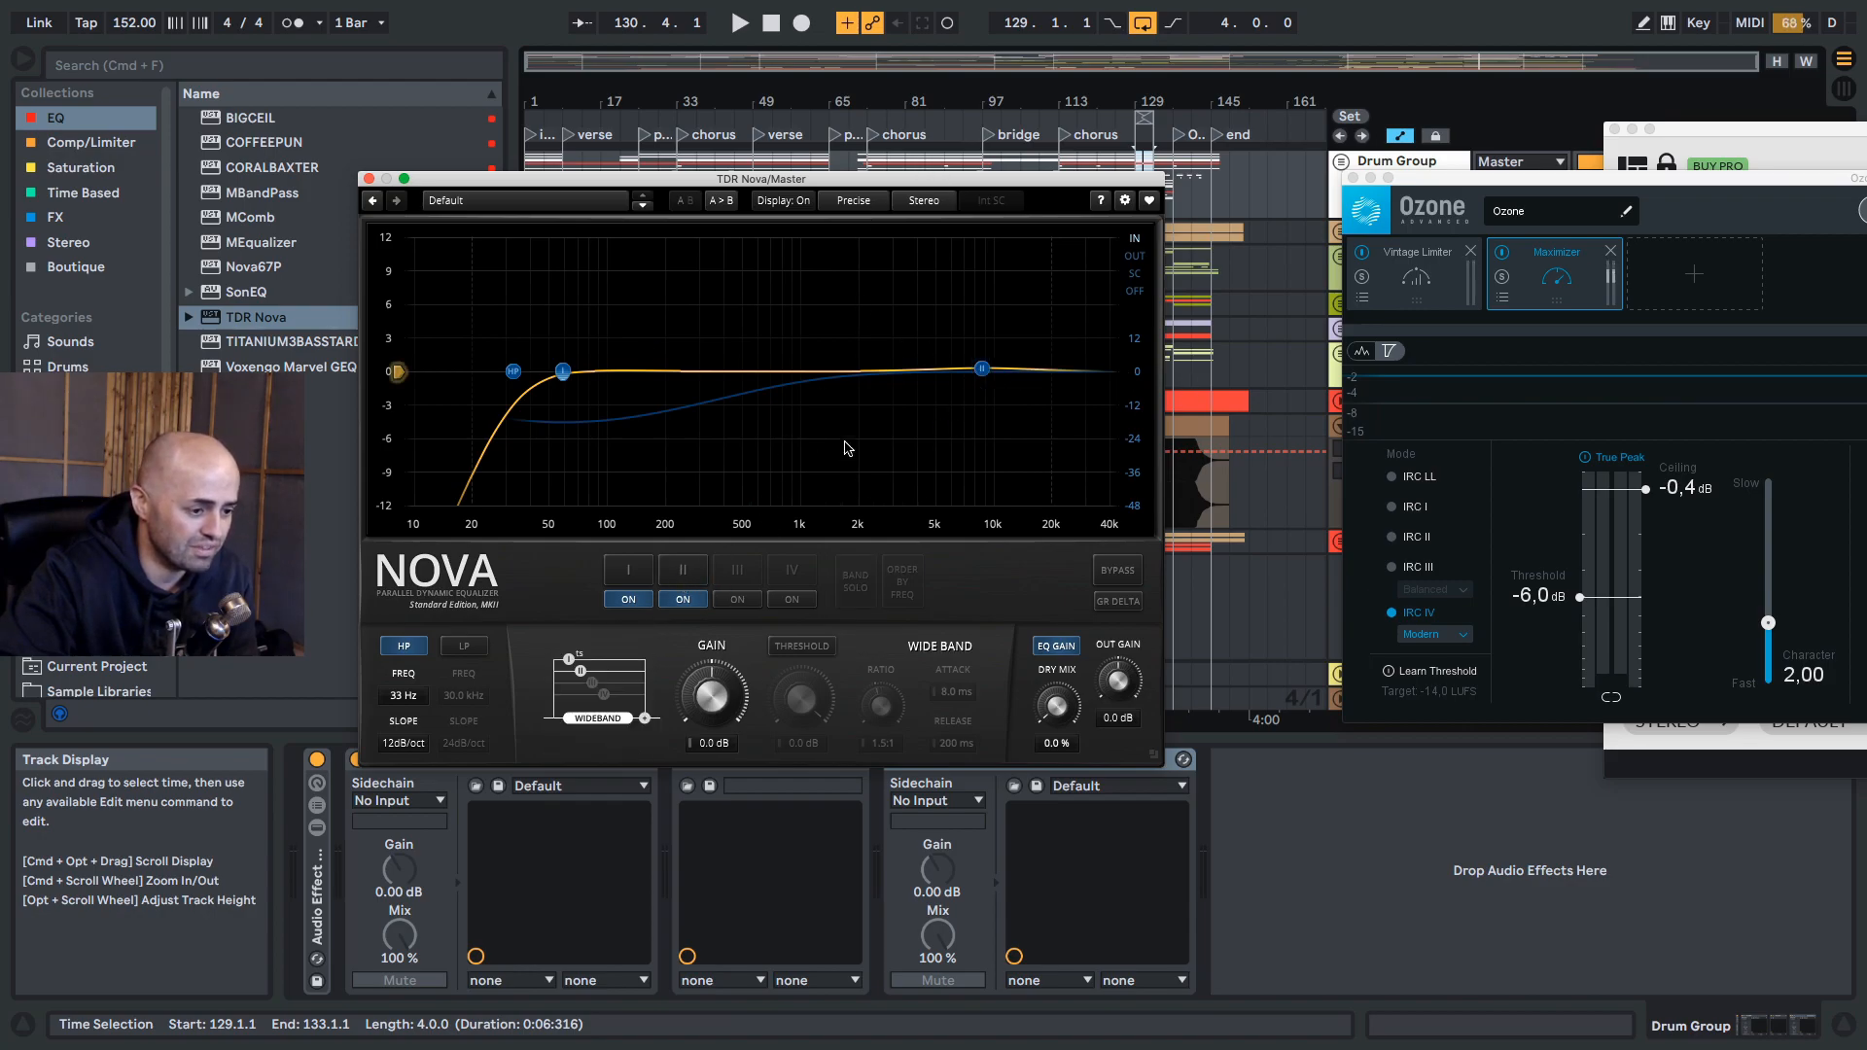
left_click(683, 596)
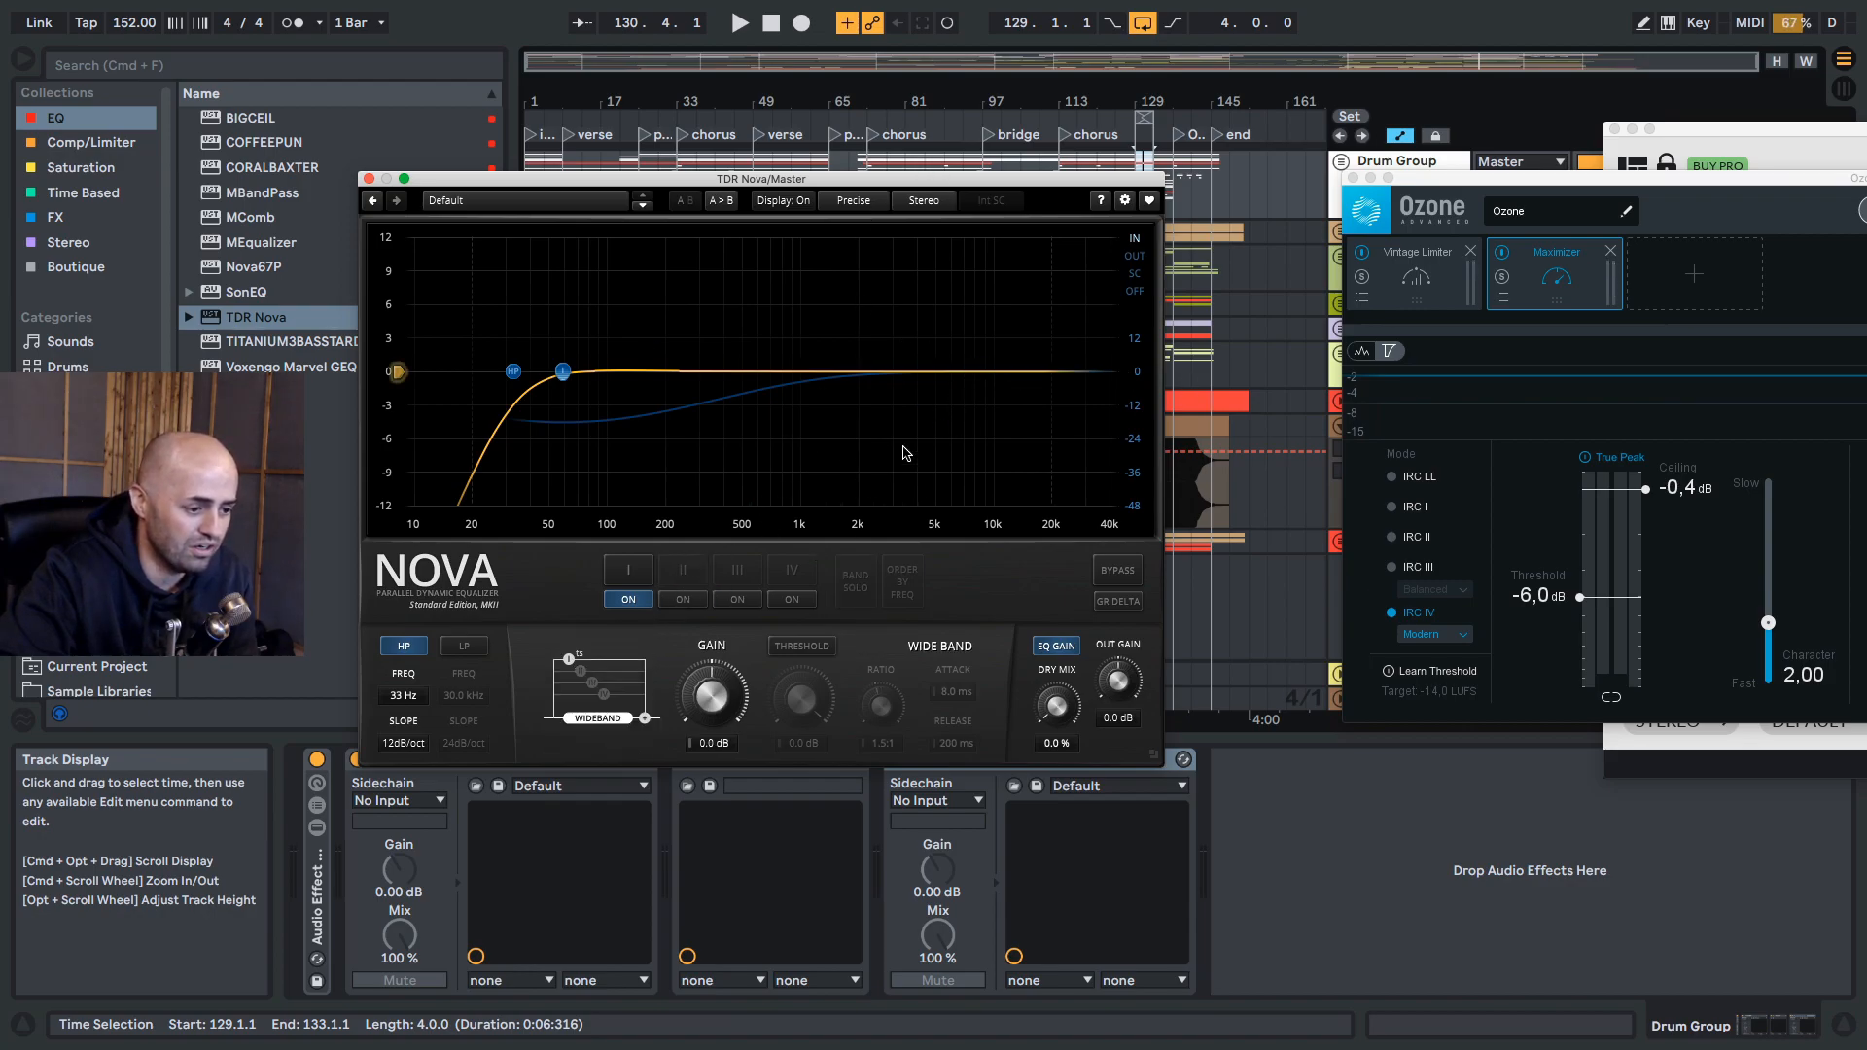
Step: Select Nova's band I and play the loop briefly to check the low-end compression
left_click(563, 371)
key("space")
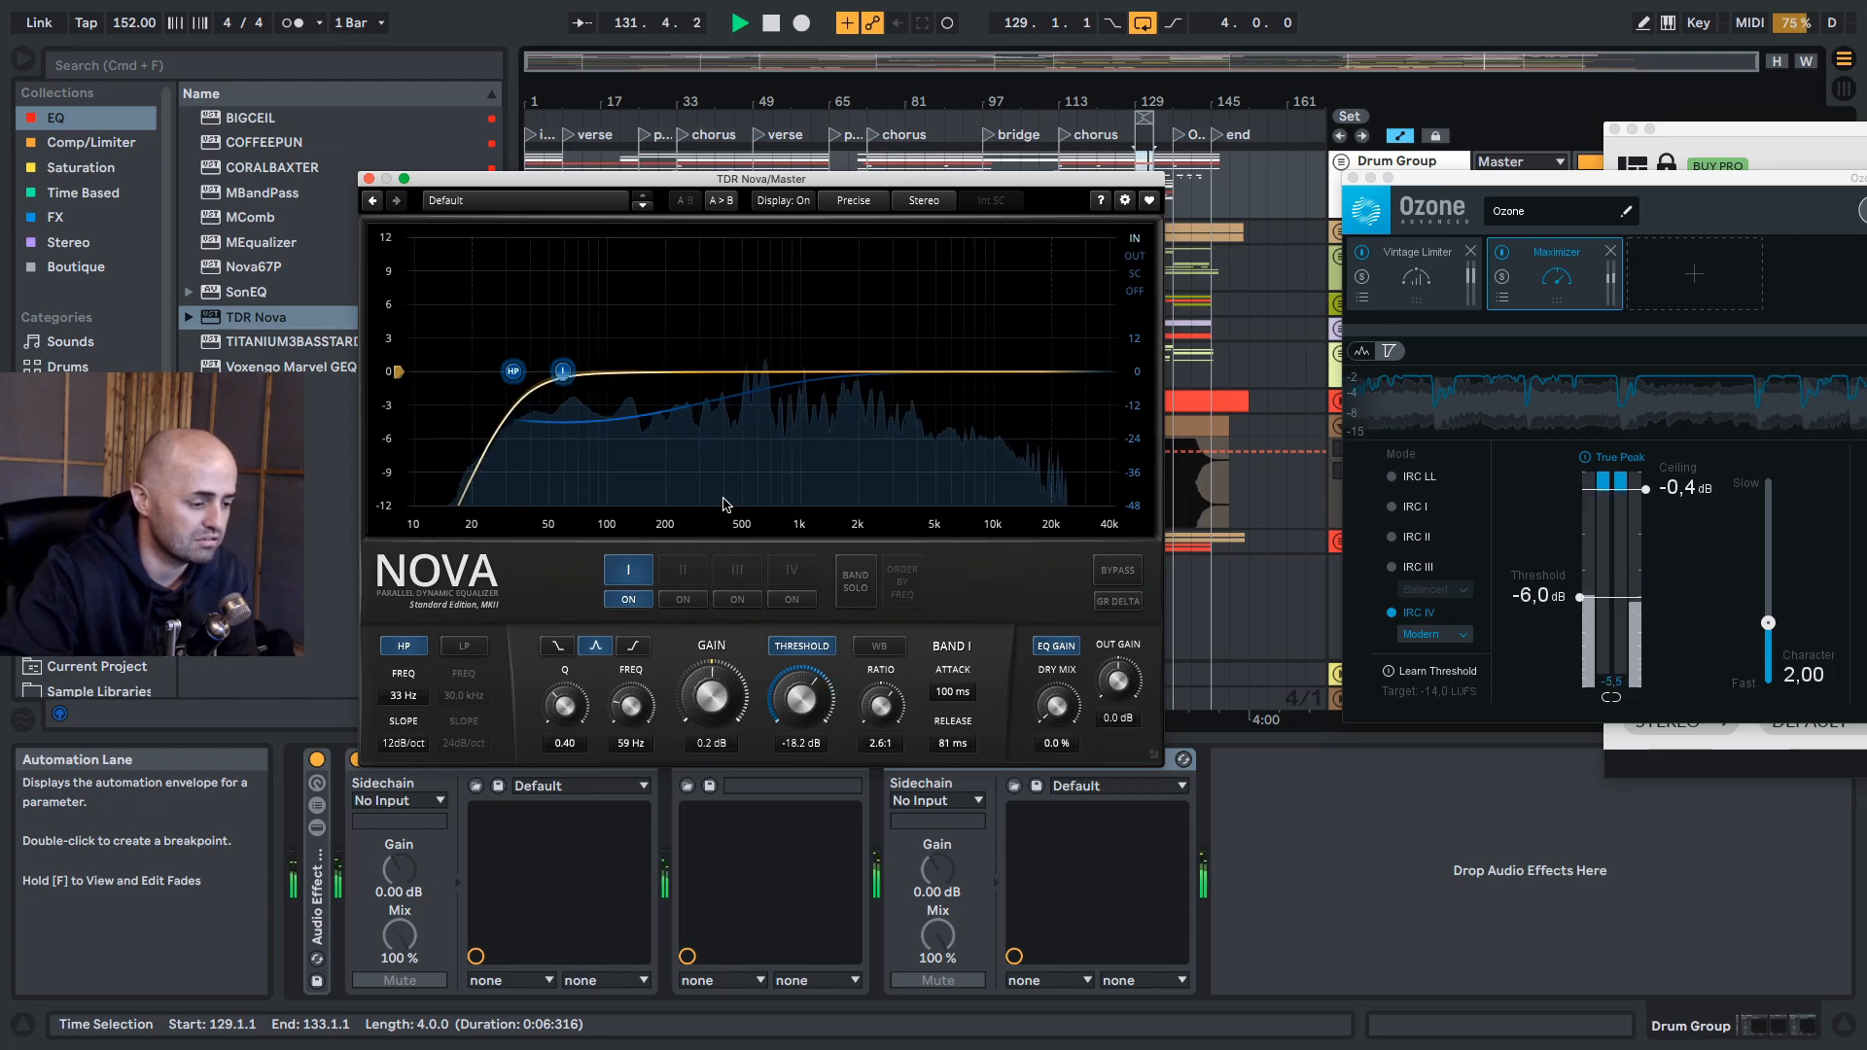
key("space")
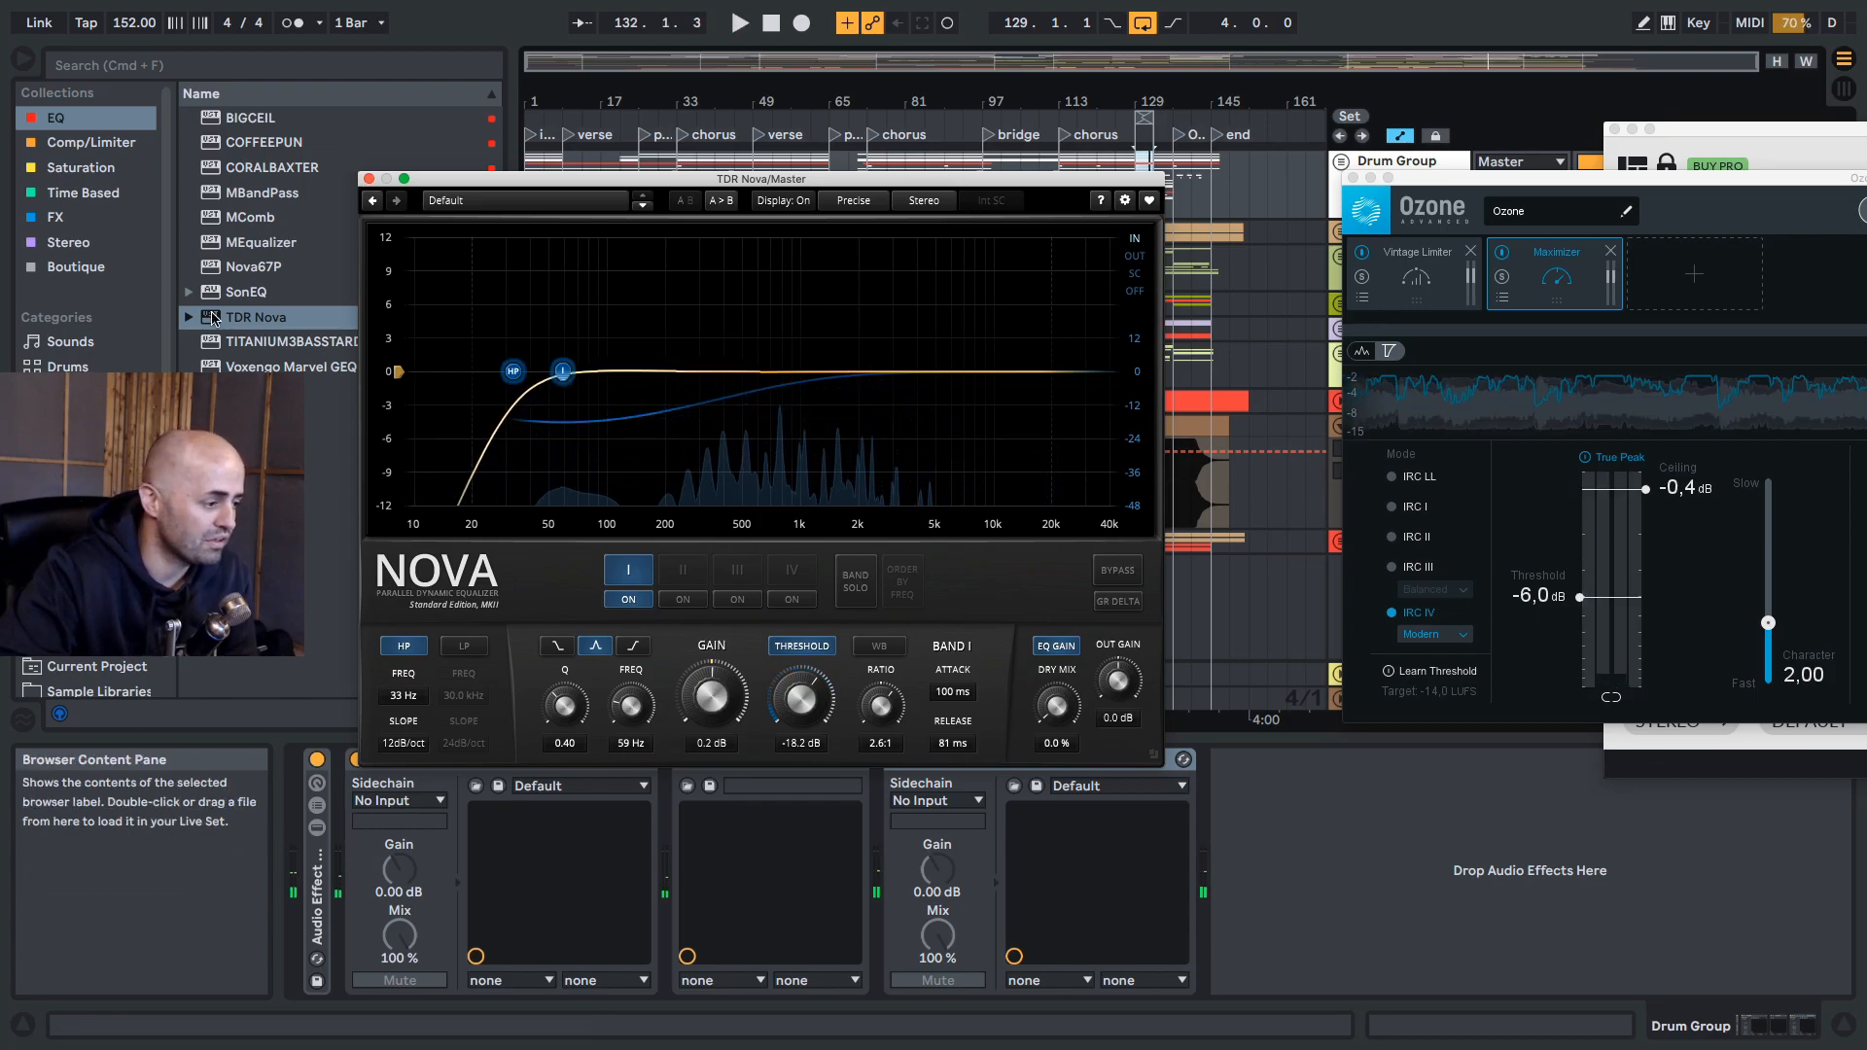
Step: Close the Nova window, move Ozone aside, and add a second TDR Nova between the first Nova and Ozone 9 on the Master track
key("super+w")
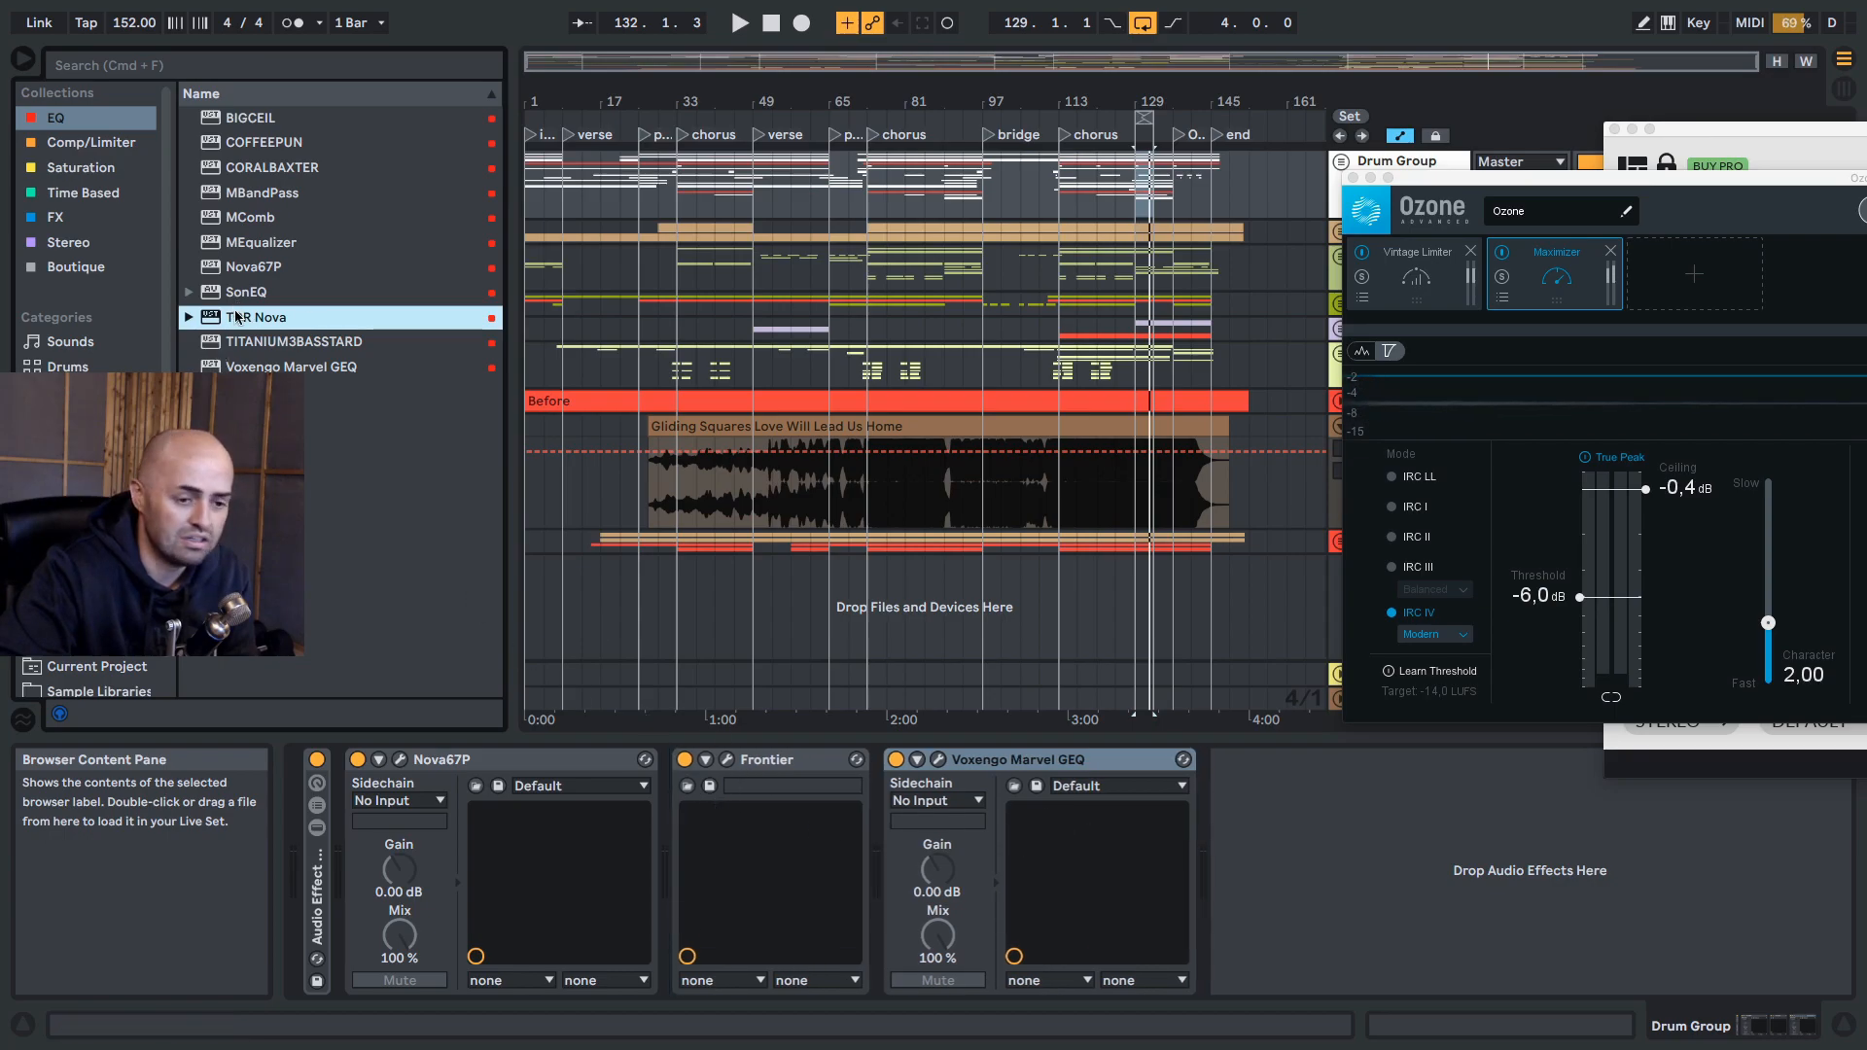
left_click(1533, 282)
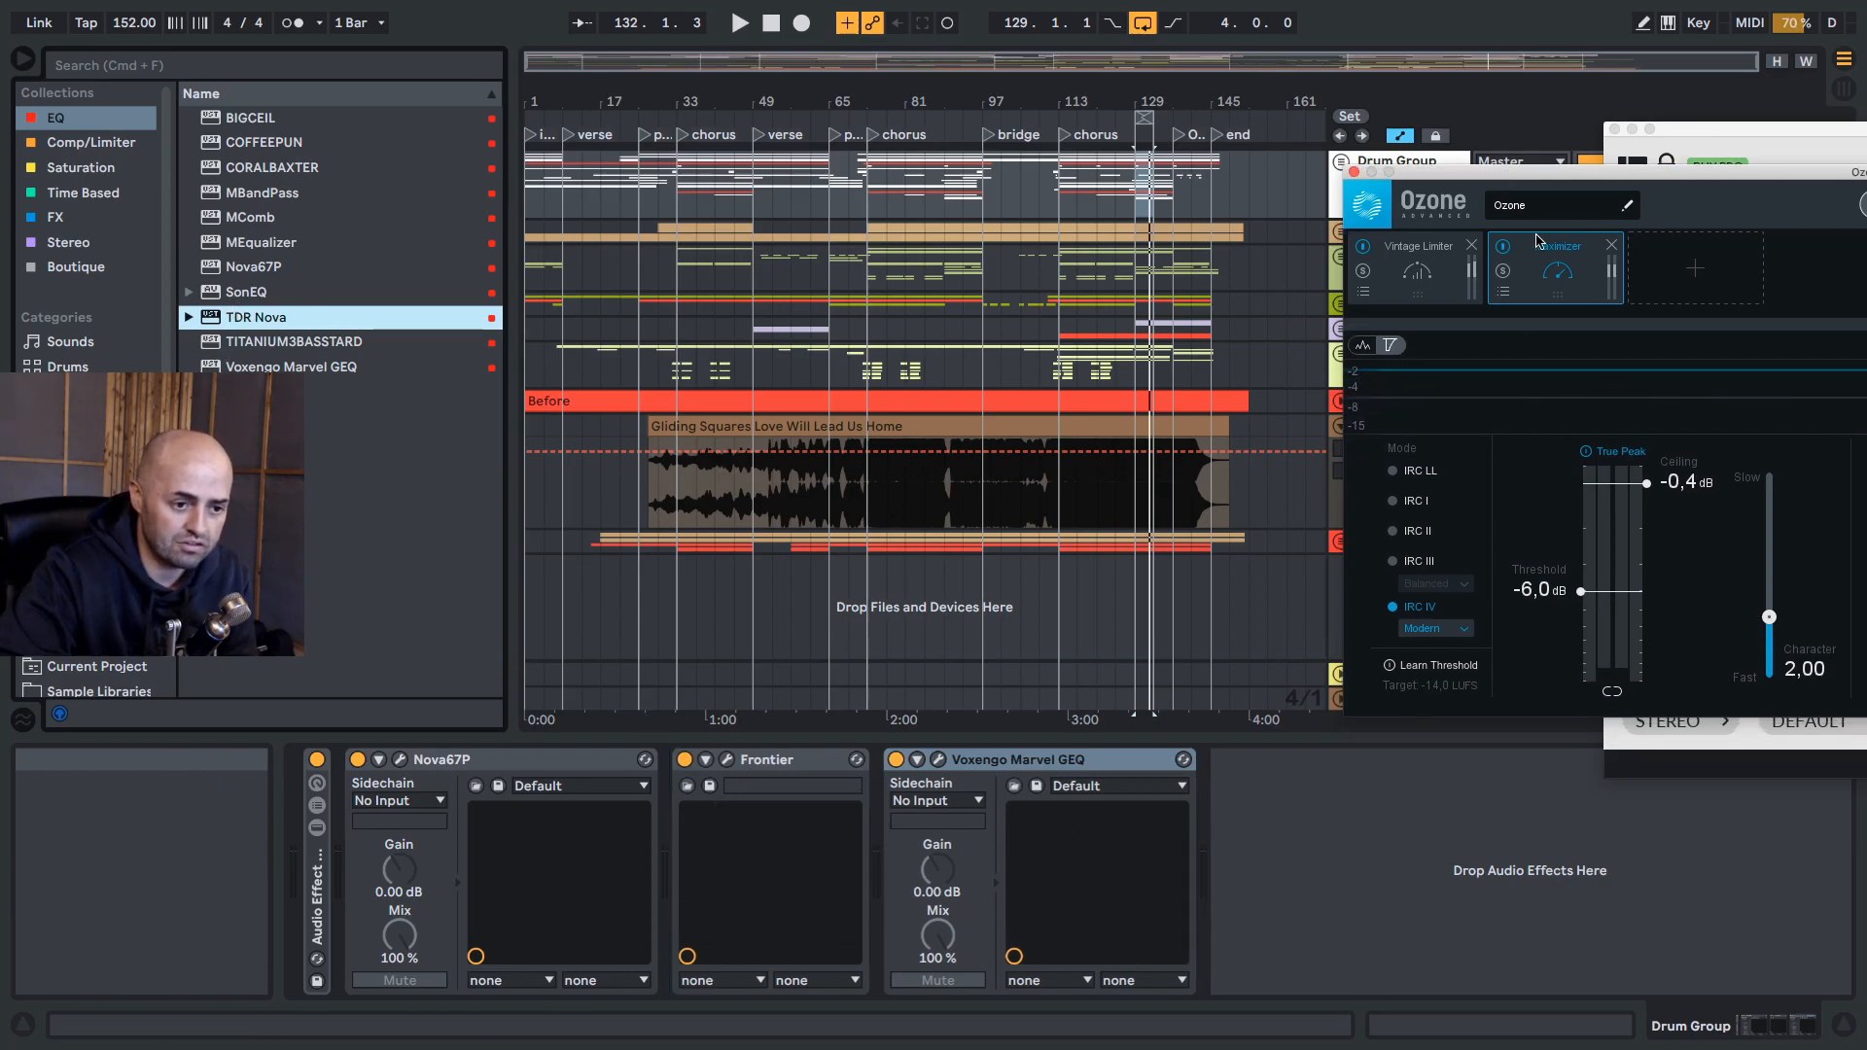
left_click_drag(1470, 176, 1644, 131)
left_click(707, 503)
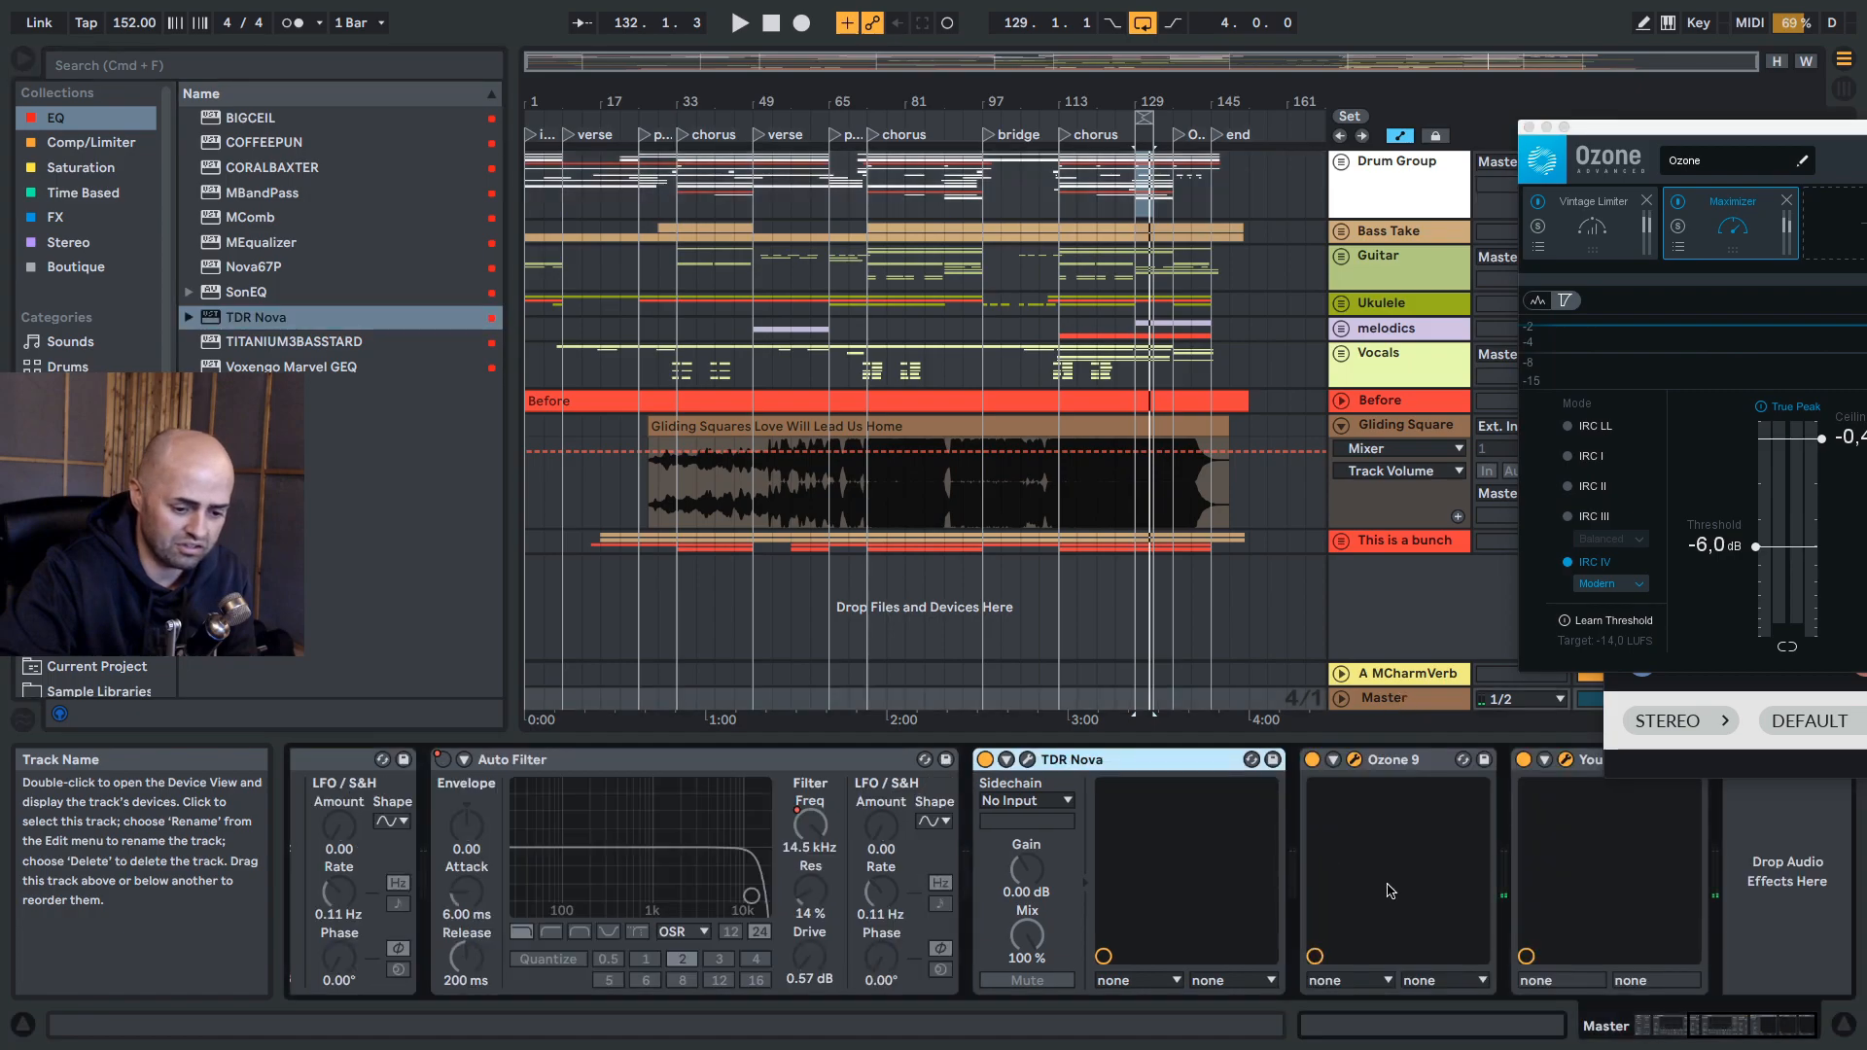
left_click_drag(216, 321, 1332, 895)
left_click_drag(1231, 752, 1233, 754)
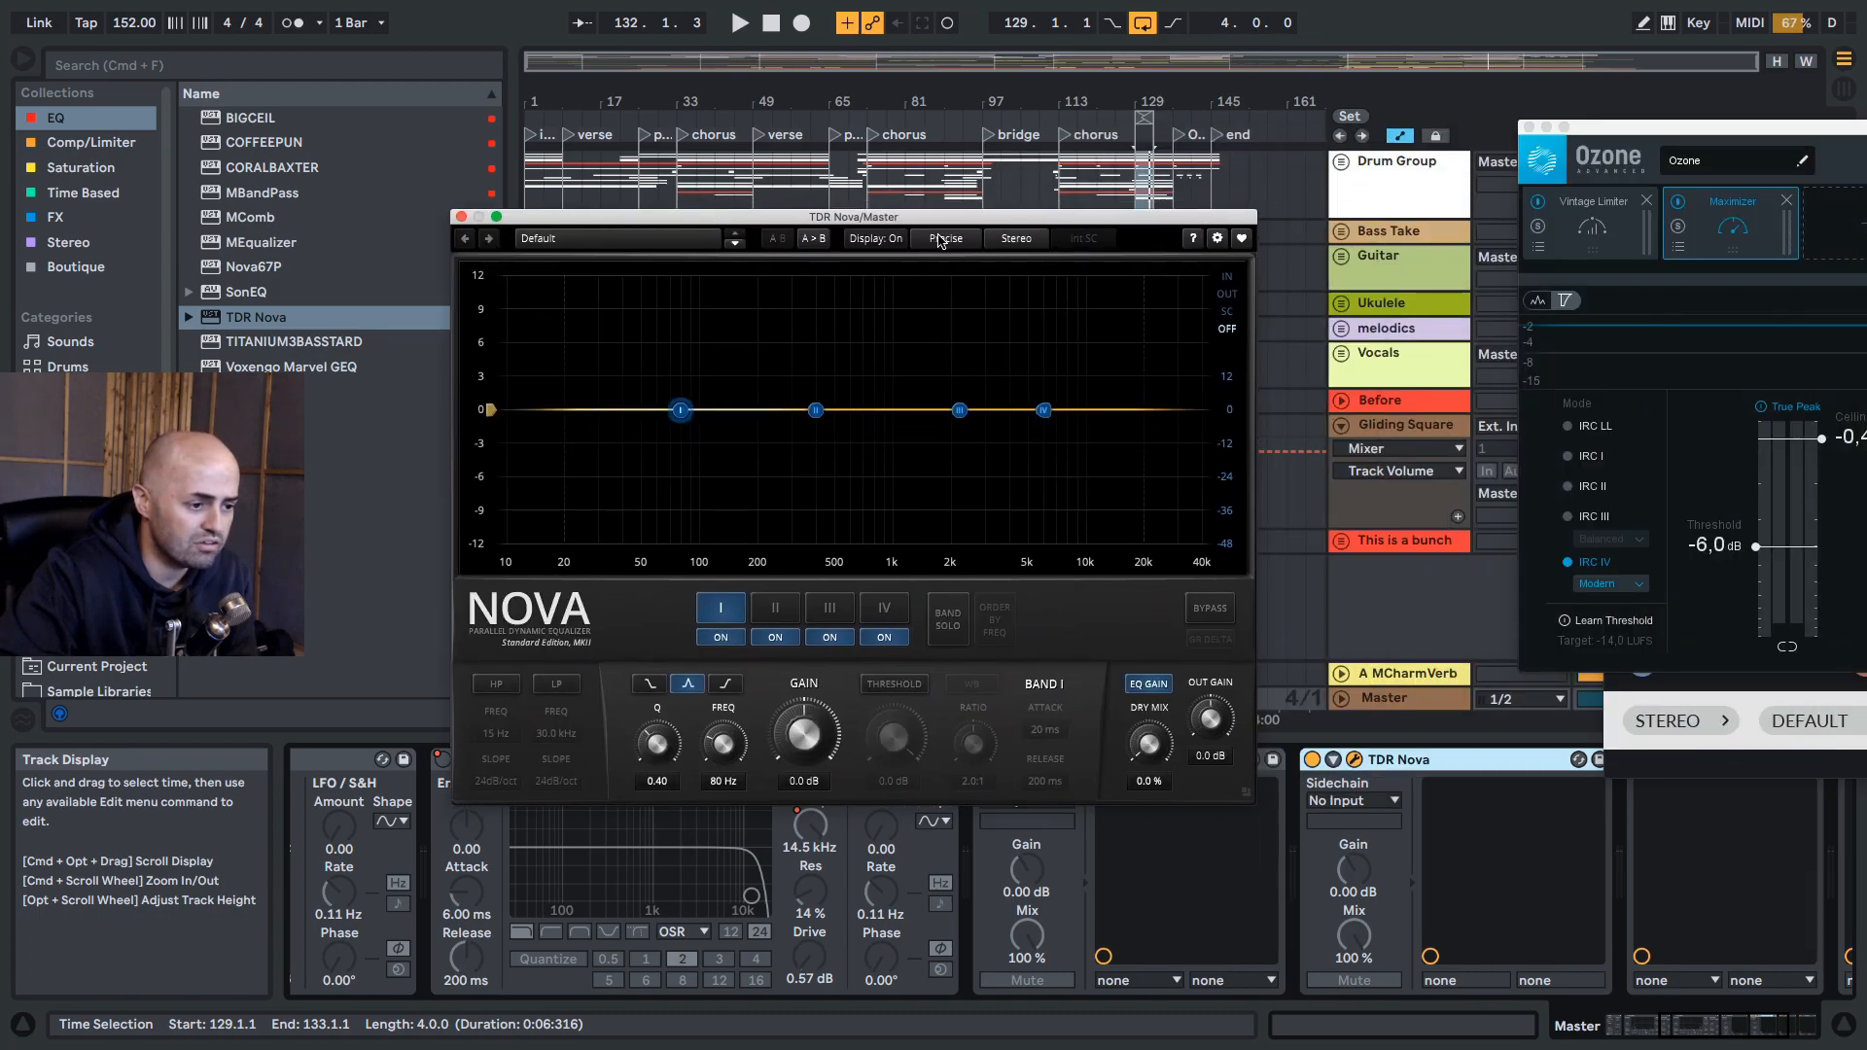
Step: Look over the second Nova's quality options, set its channel processing to Diff, and select band IV
left_click(945, 239)
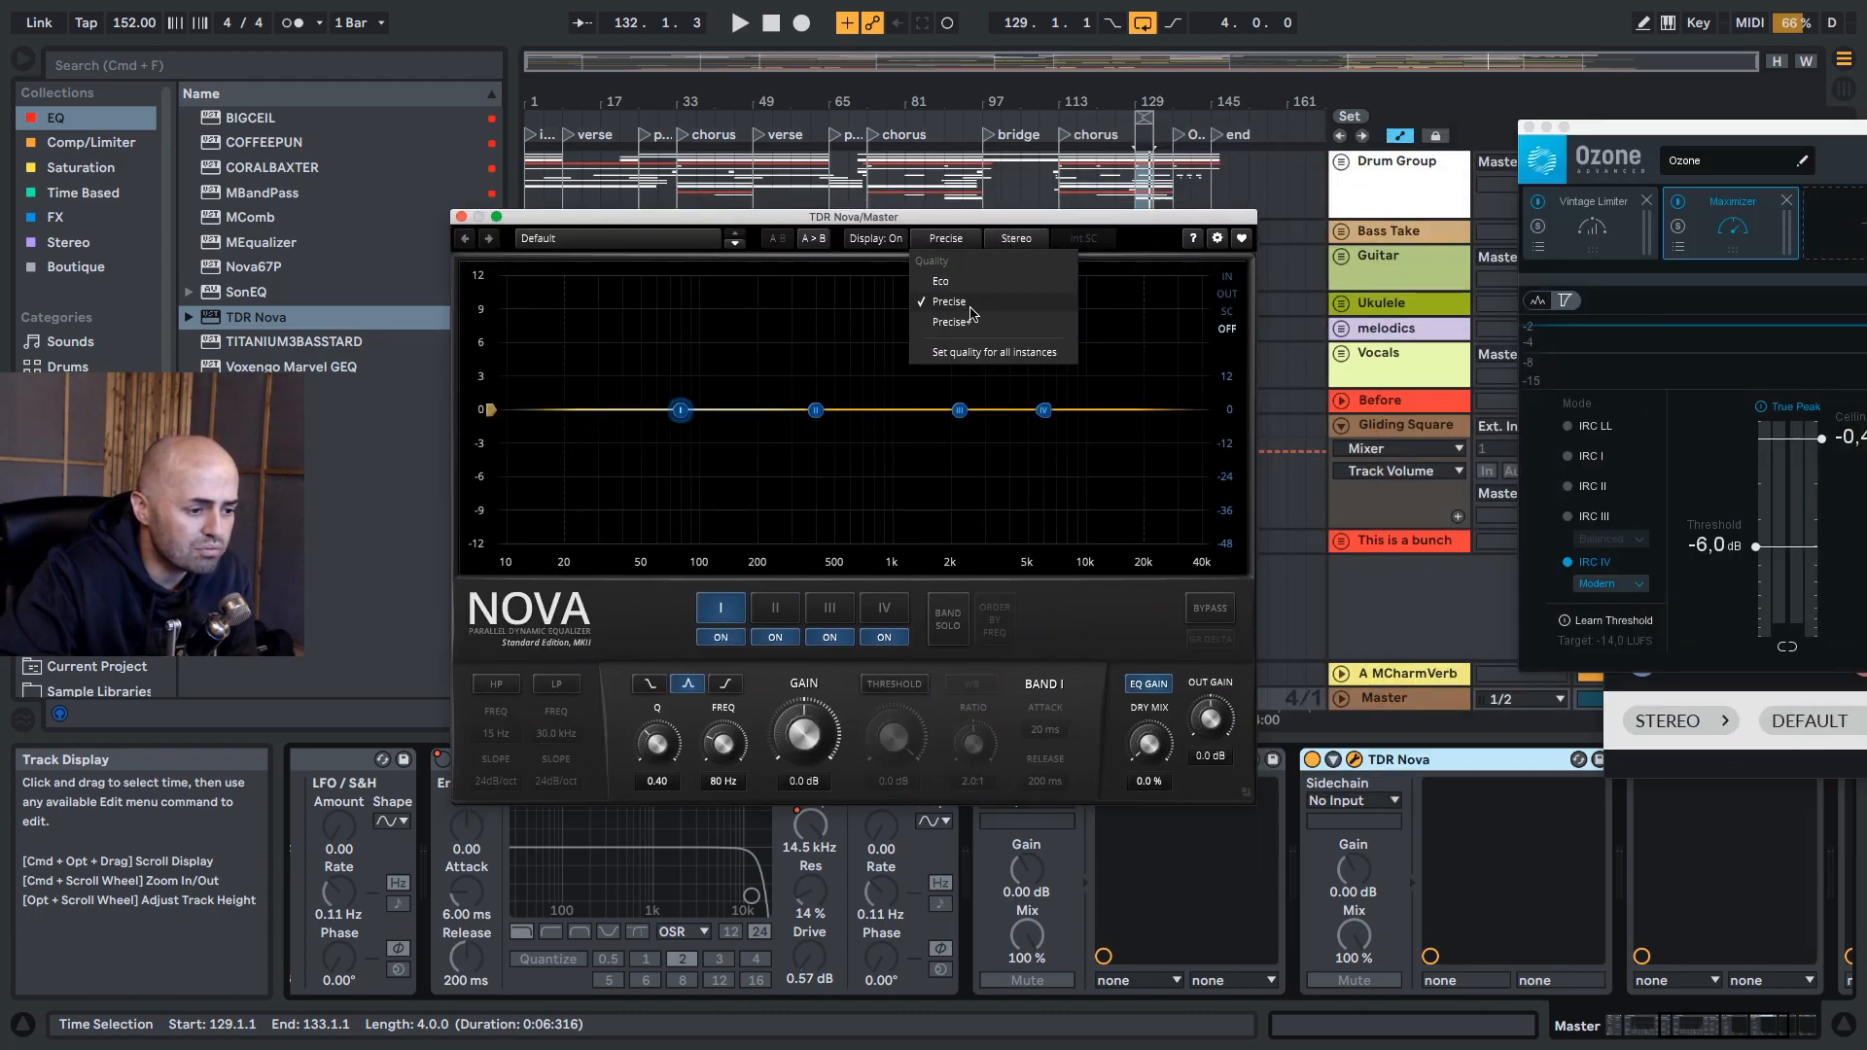
left_click(1021, 239)
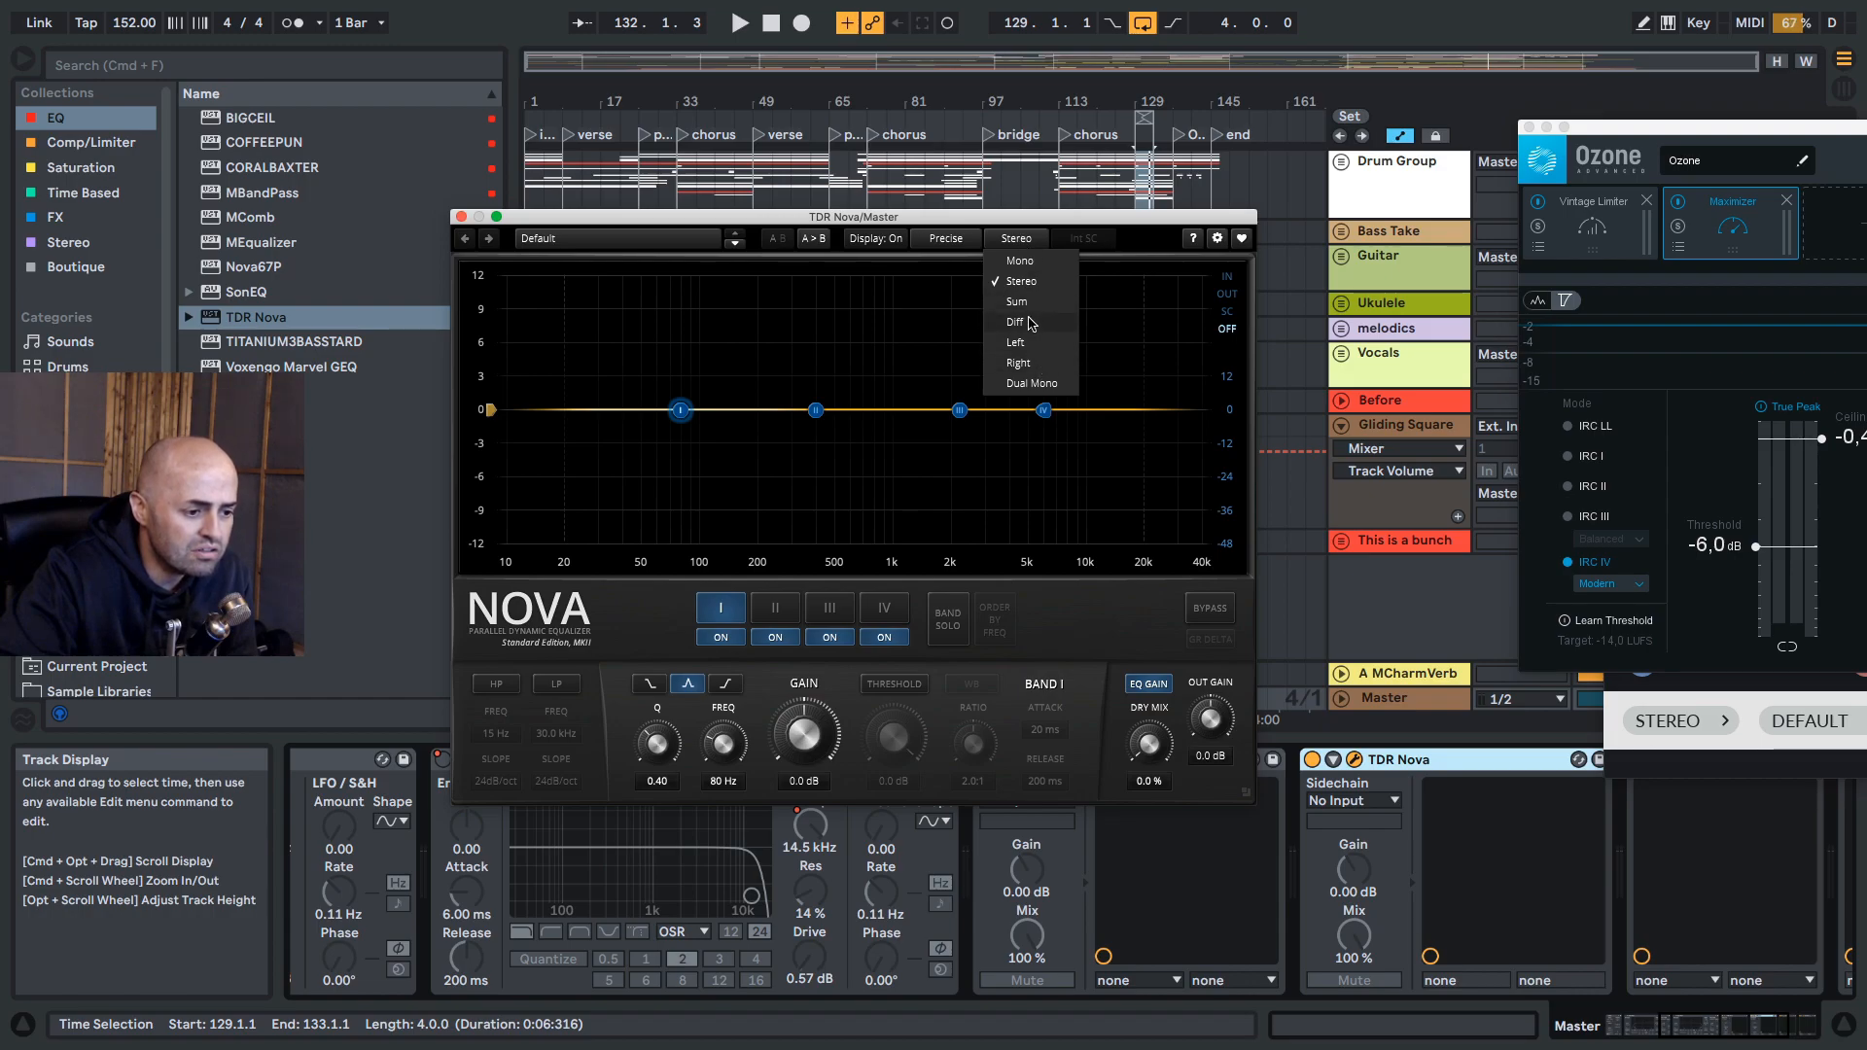
left_click(1031, 324)
left_click(1044, 409)
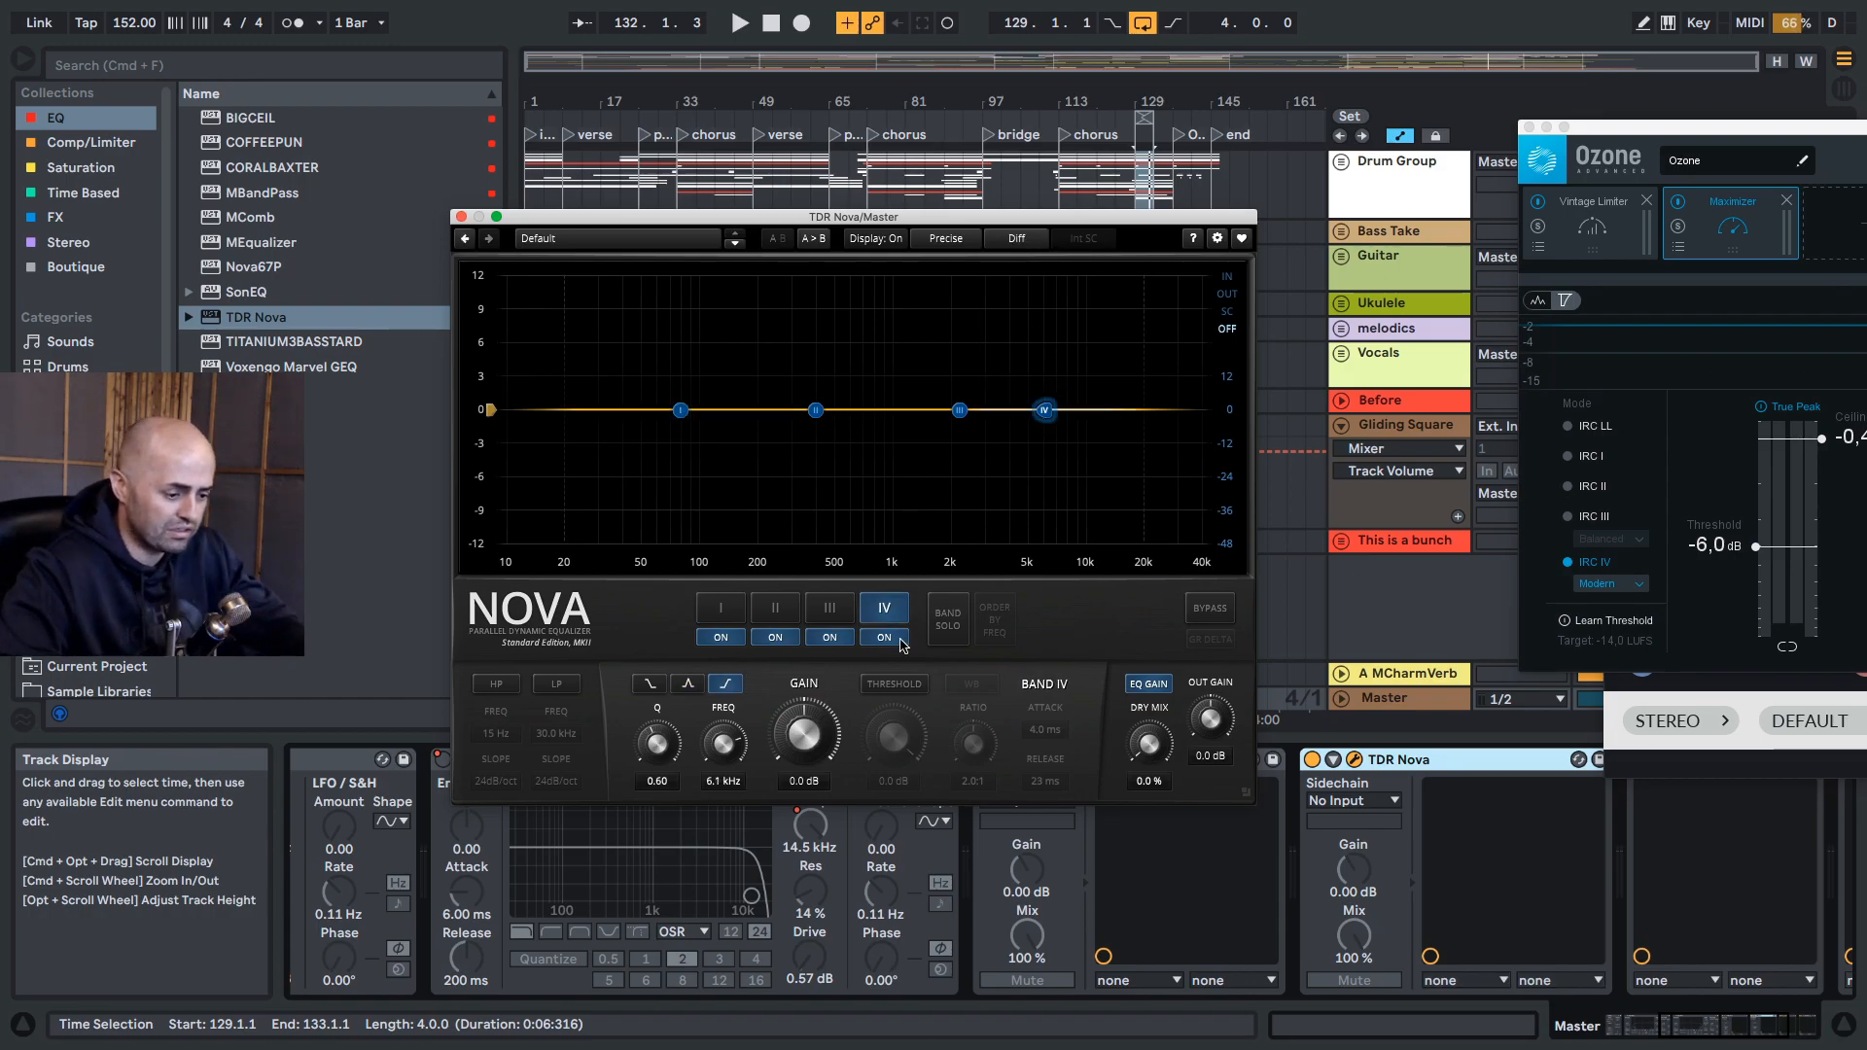
Step: Turn off all four bands of the second Nova
left_click(721, 637)
left_click(775, 637)
left_click(829, 637)
left_click(884, 637)
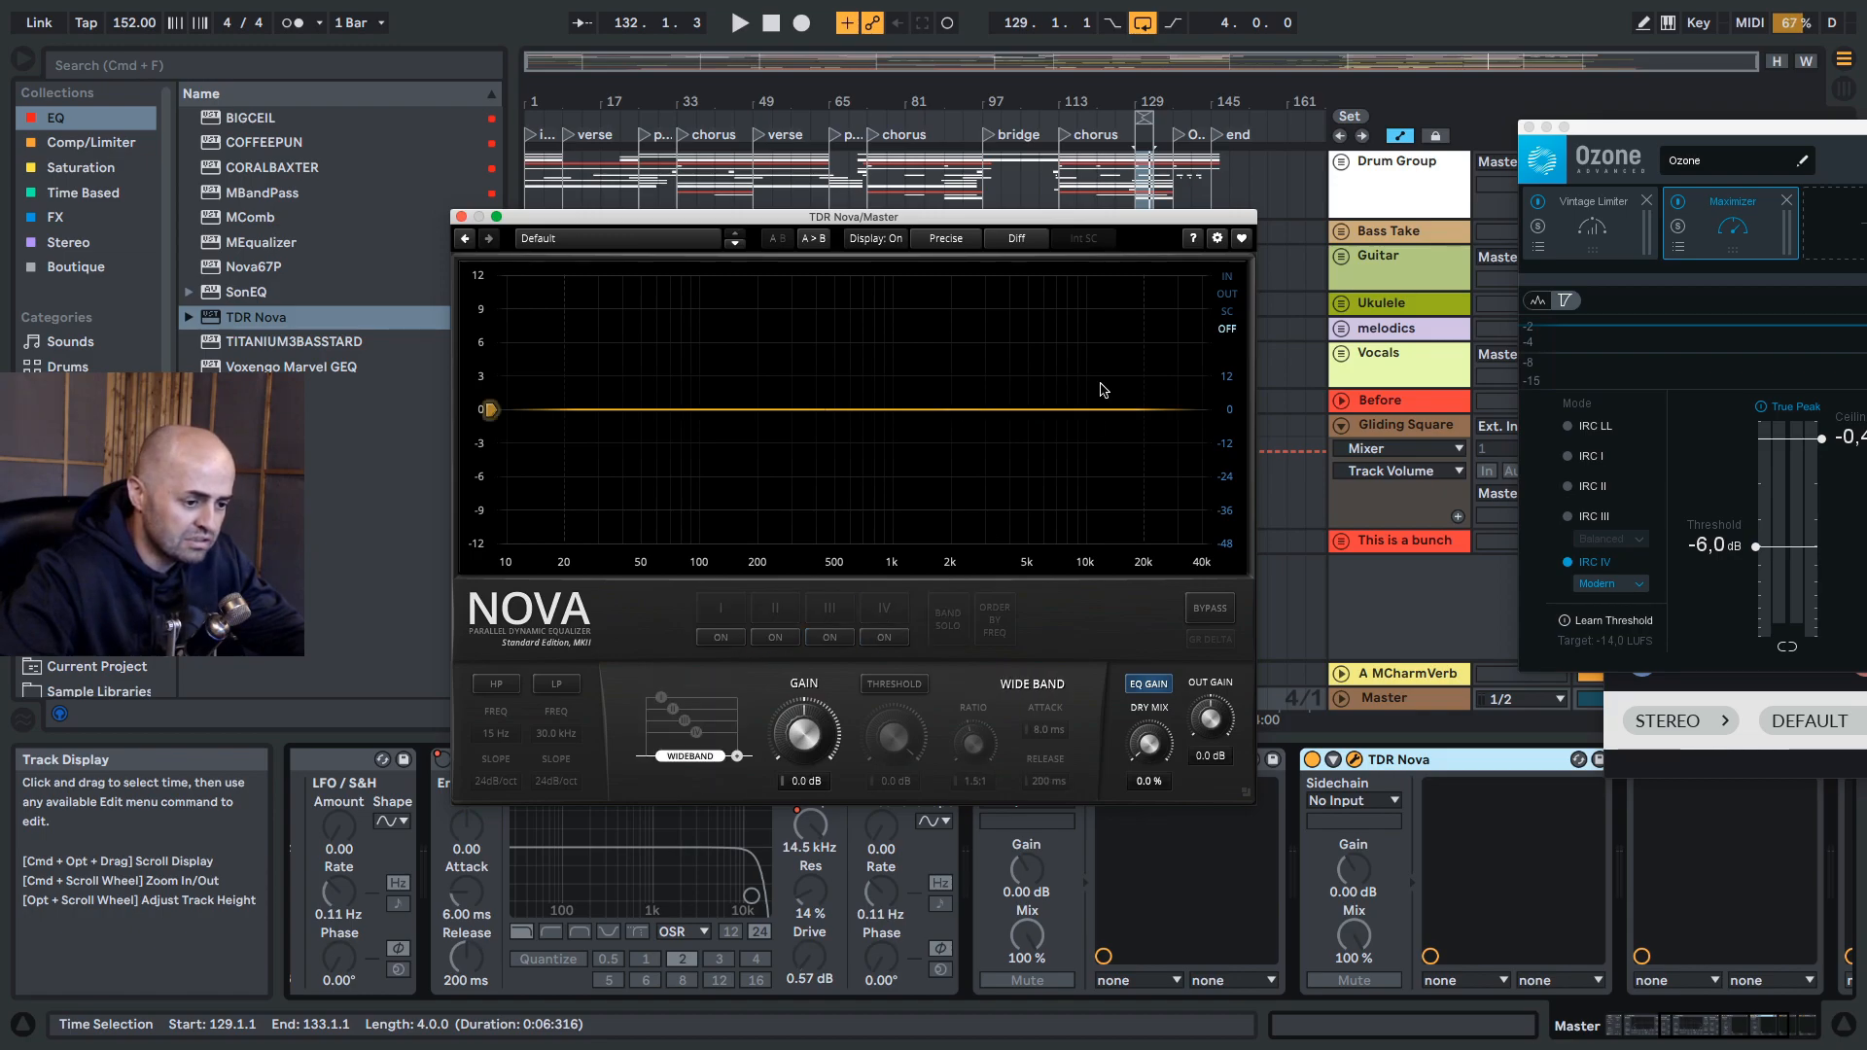
Step: Re-enable band IV as a high shelf at about 1.5 kHz with 1.9 dB gain, comparing it on and off during playback
double_click(1038, 406)
key("space")
left_click_drag(1023, 389, 925, 399)
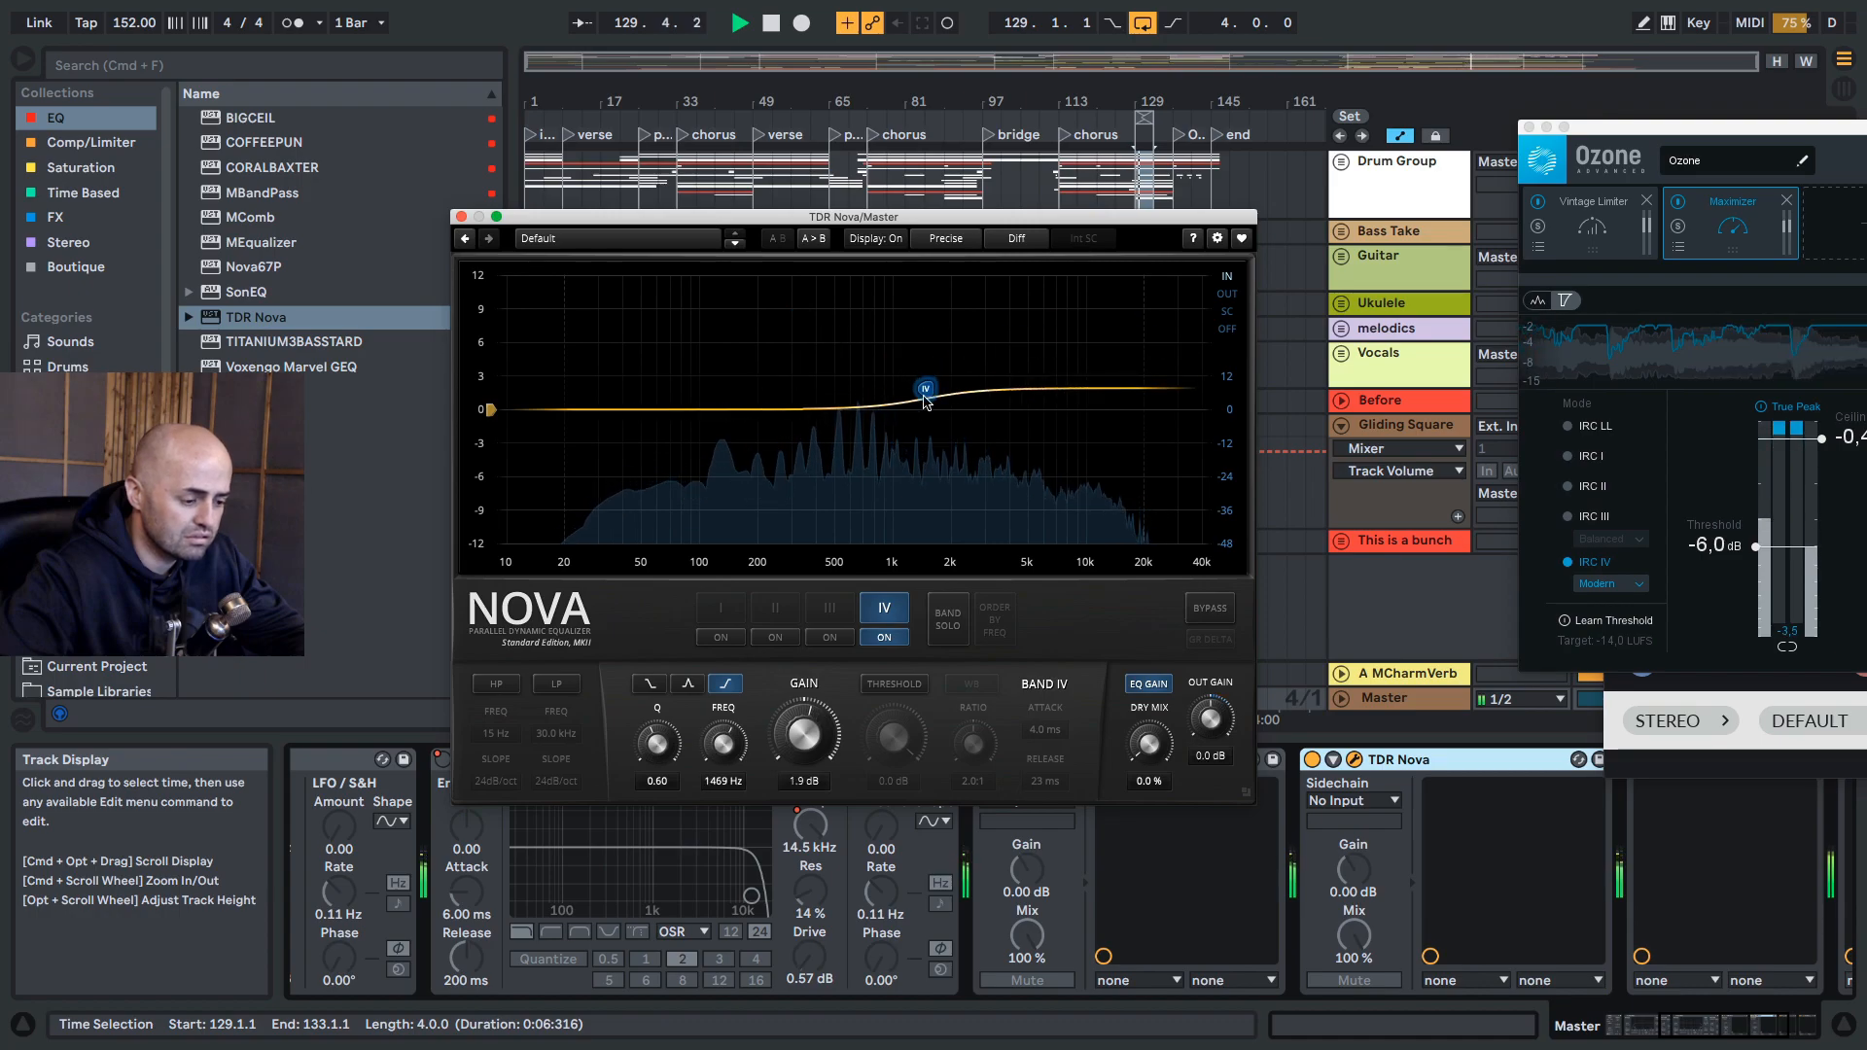
left_click(891, 609)
left_click(889, 638)
left_click(889, 636)
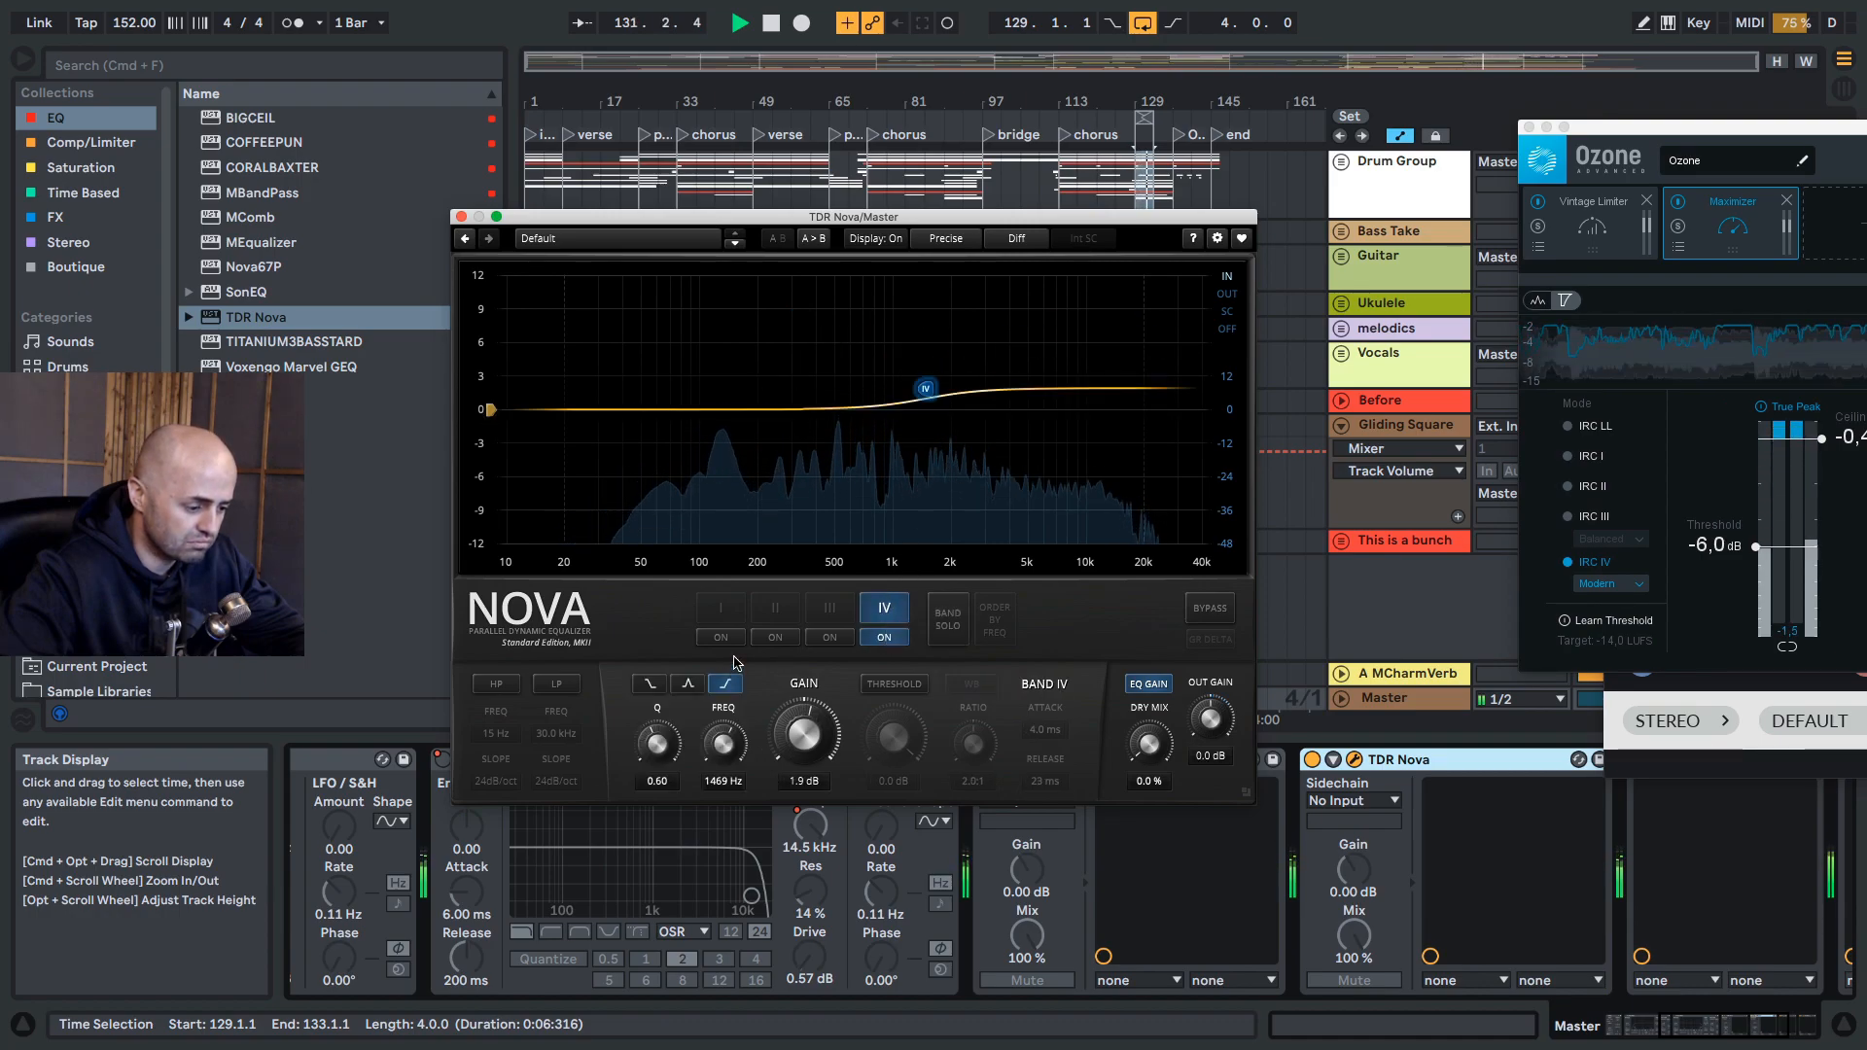
Step: Change band IV to a bell centred at about 12.6 kHz while the loop plays, and stop playback
left_click(690, 683)
left_click_drag(924, 388, 1115, 394)
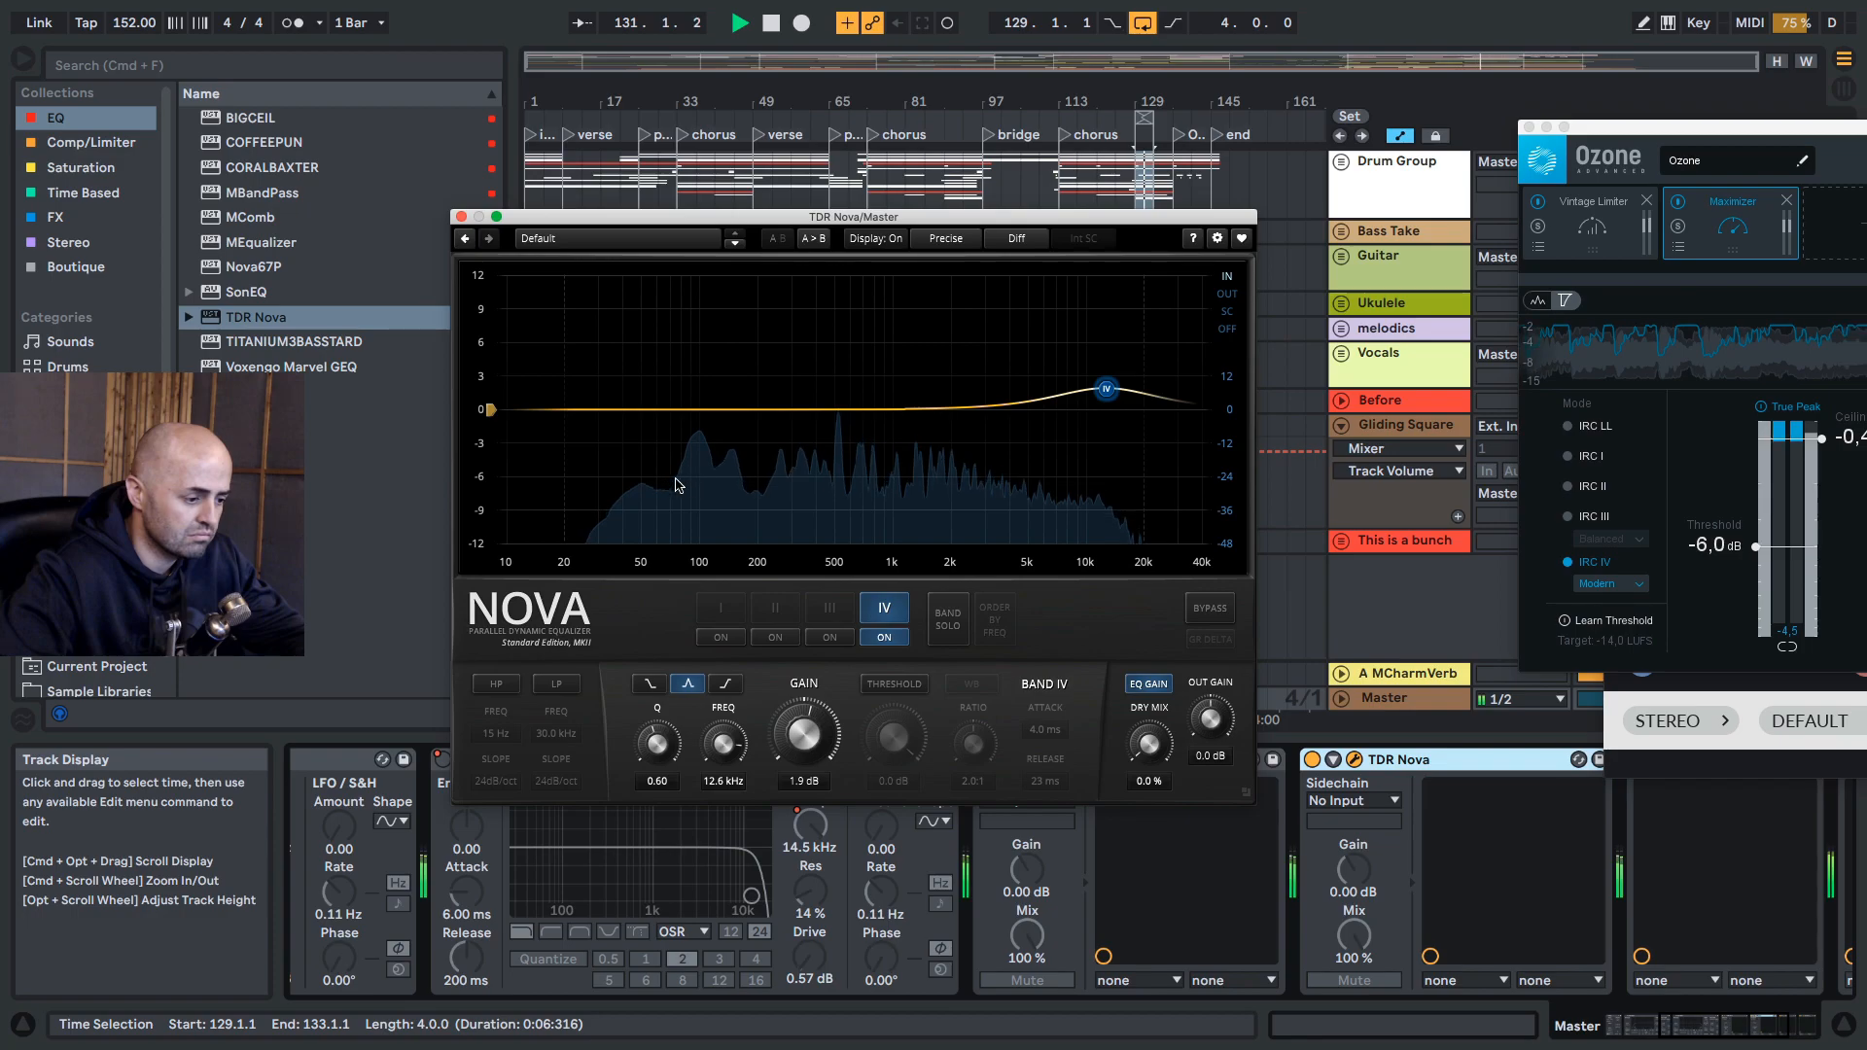
key("space")
Step: Enable the second Nova's high-pass filter, sweep it during playback, and settle its frequency at about 88 Hz
left_click(496, 684)
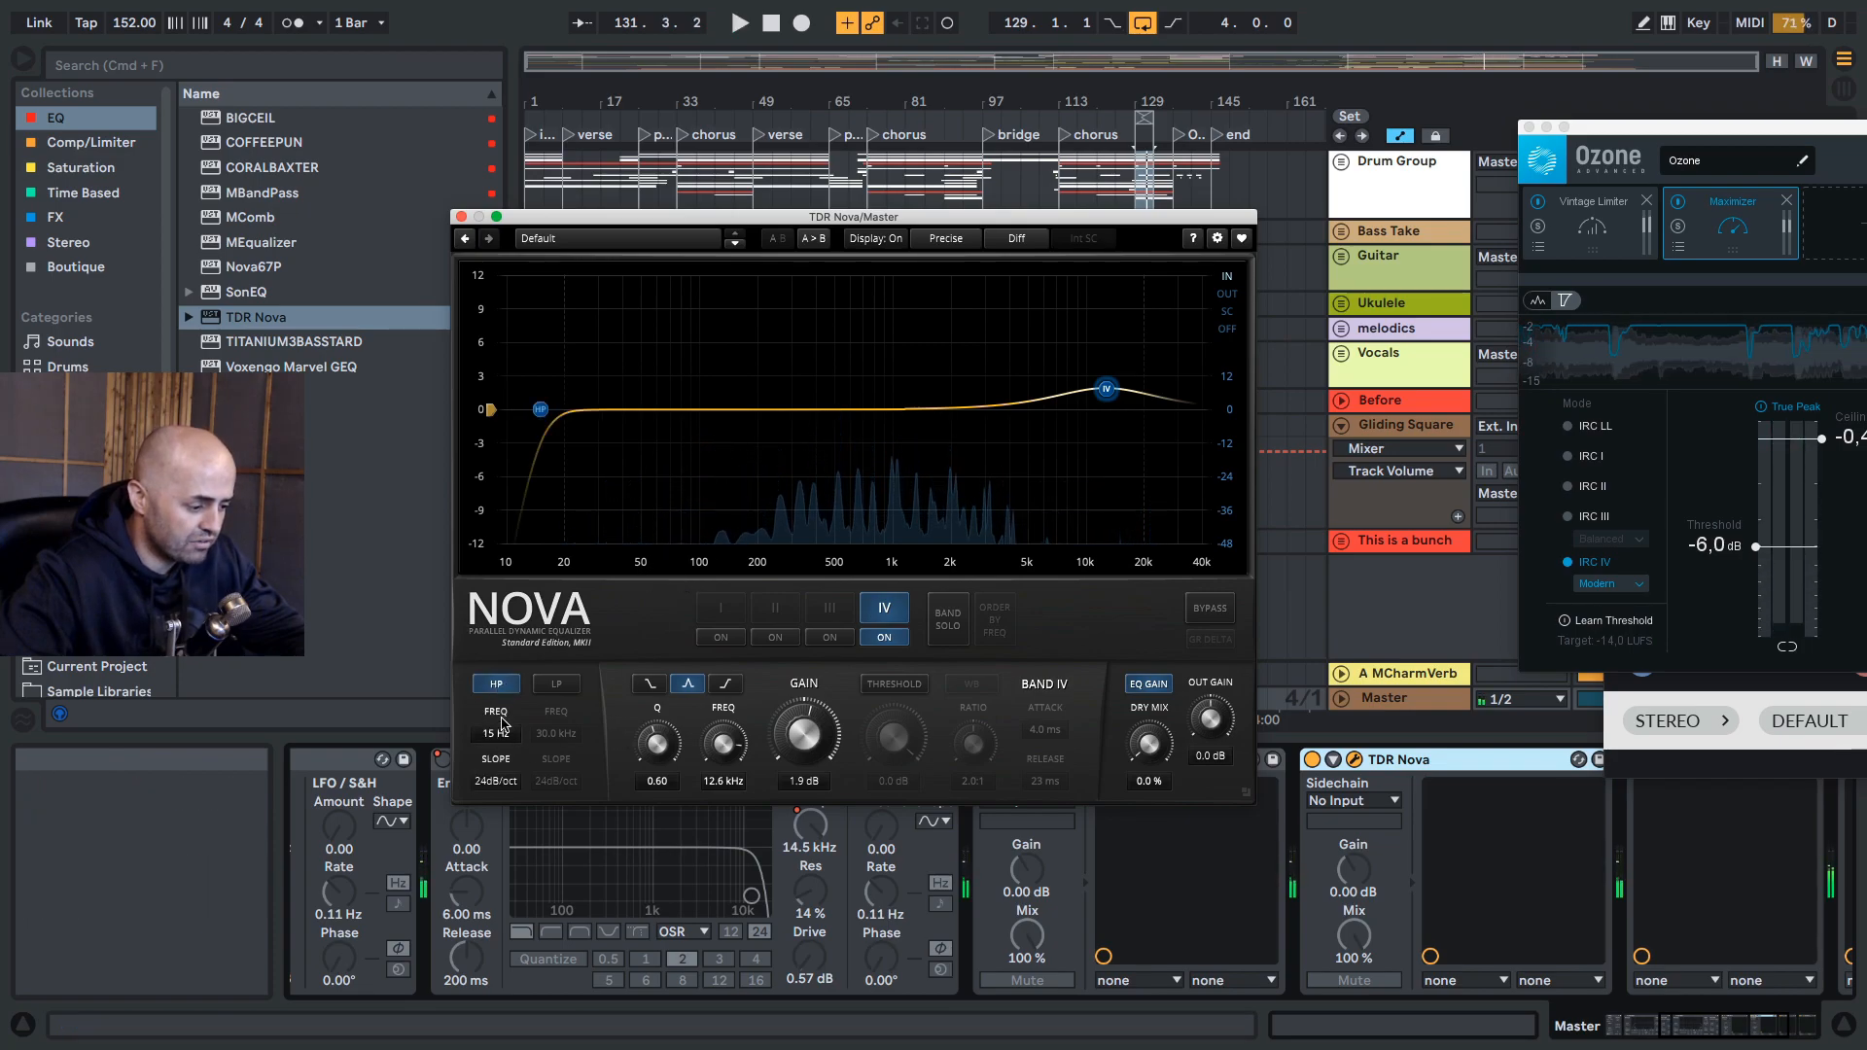
left_click_drag(541, 409, 1113, 428)
key("space")
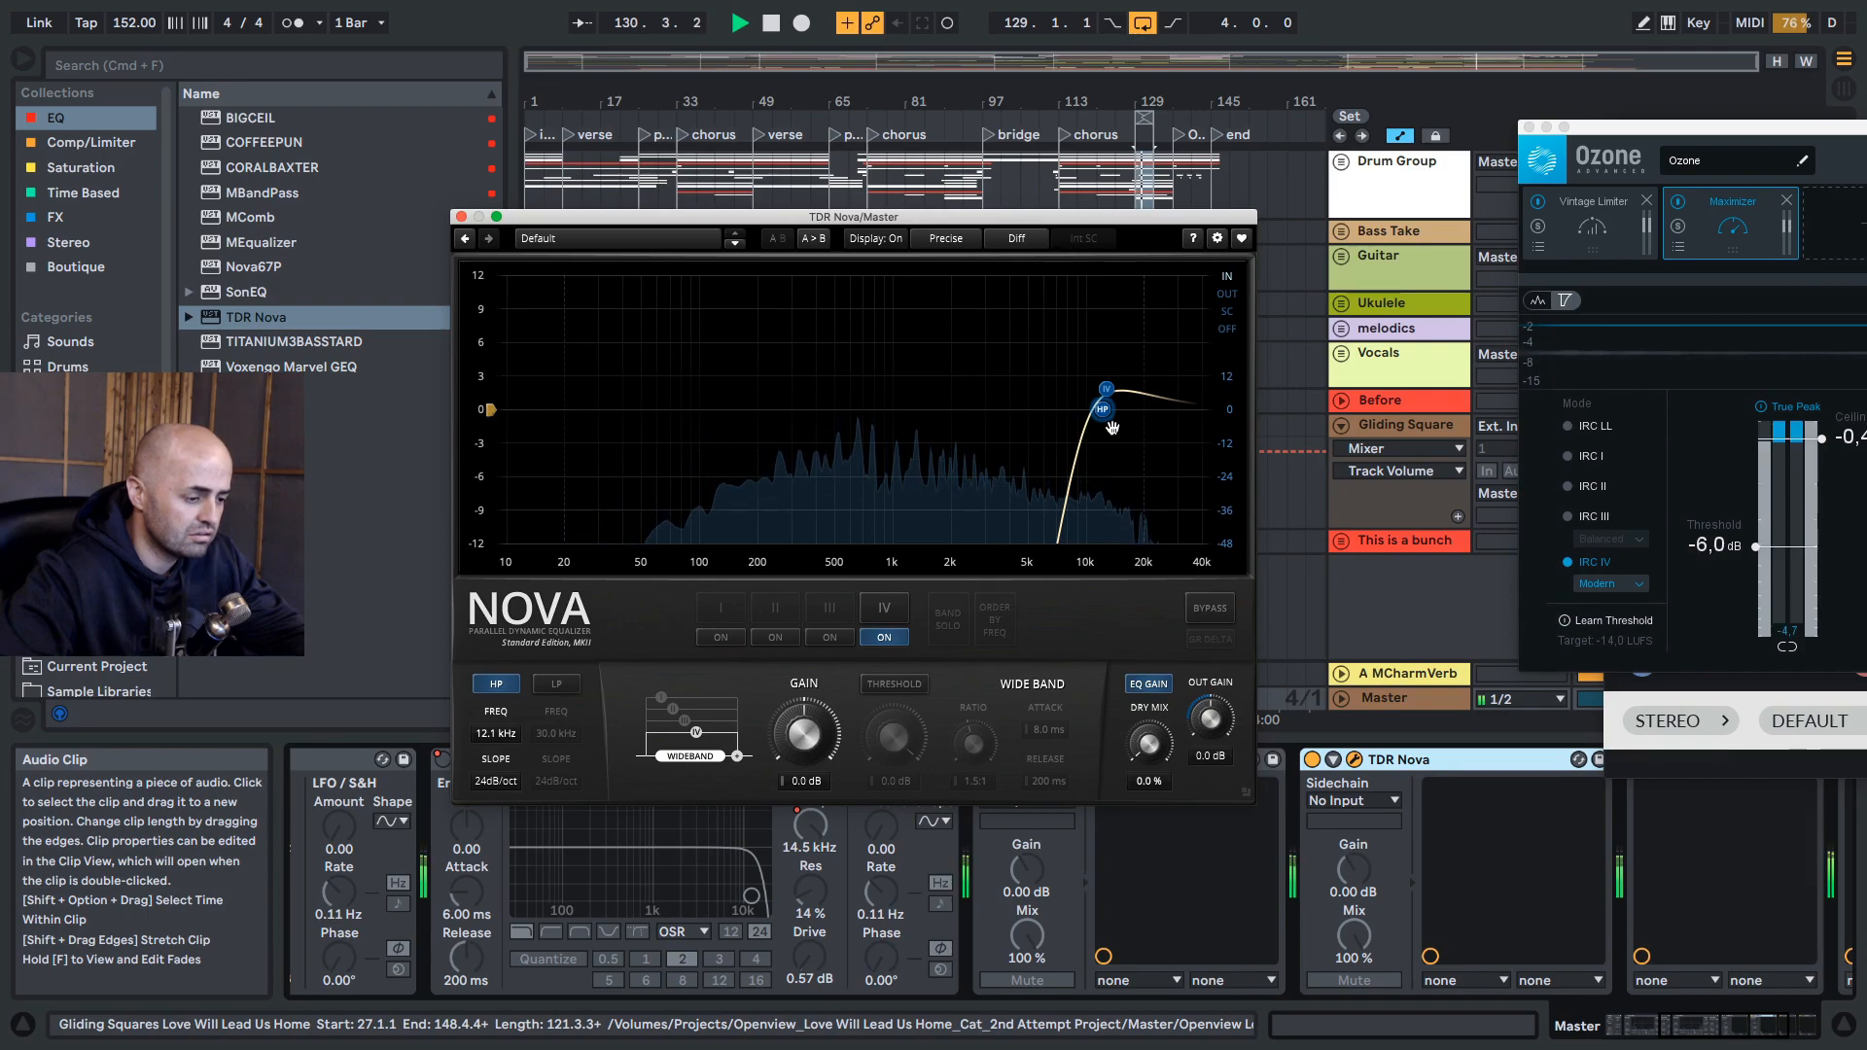
left_click_drag(1087, 429, 897, 429)
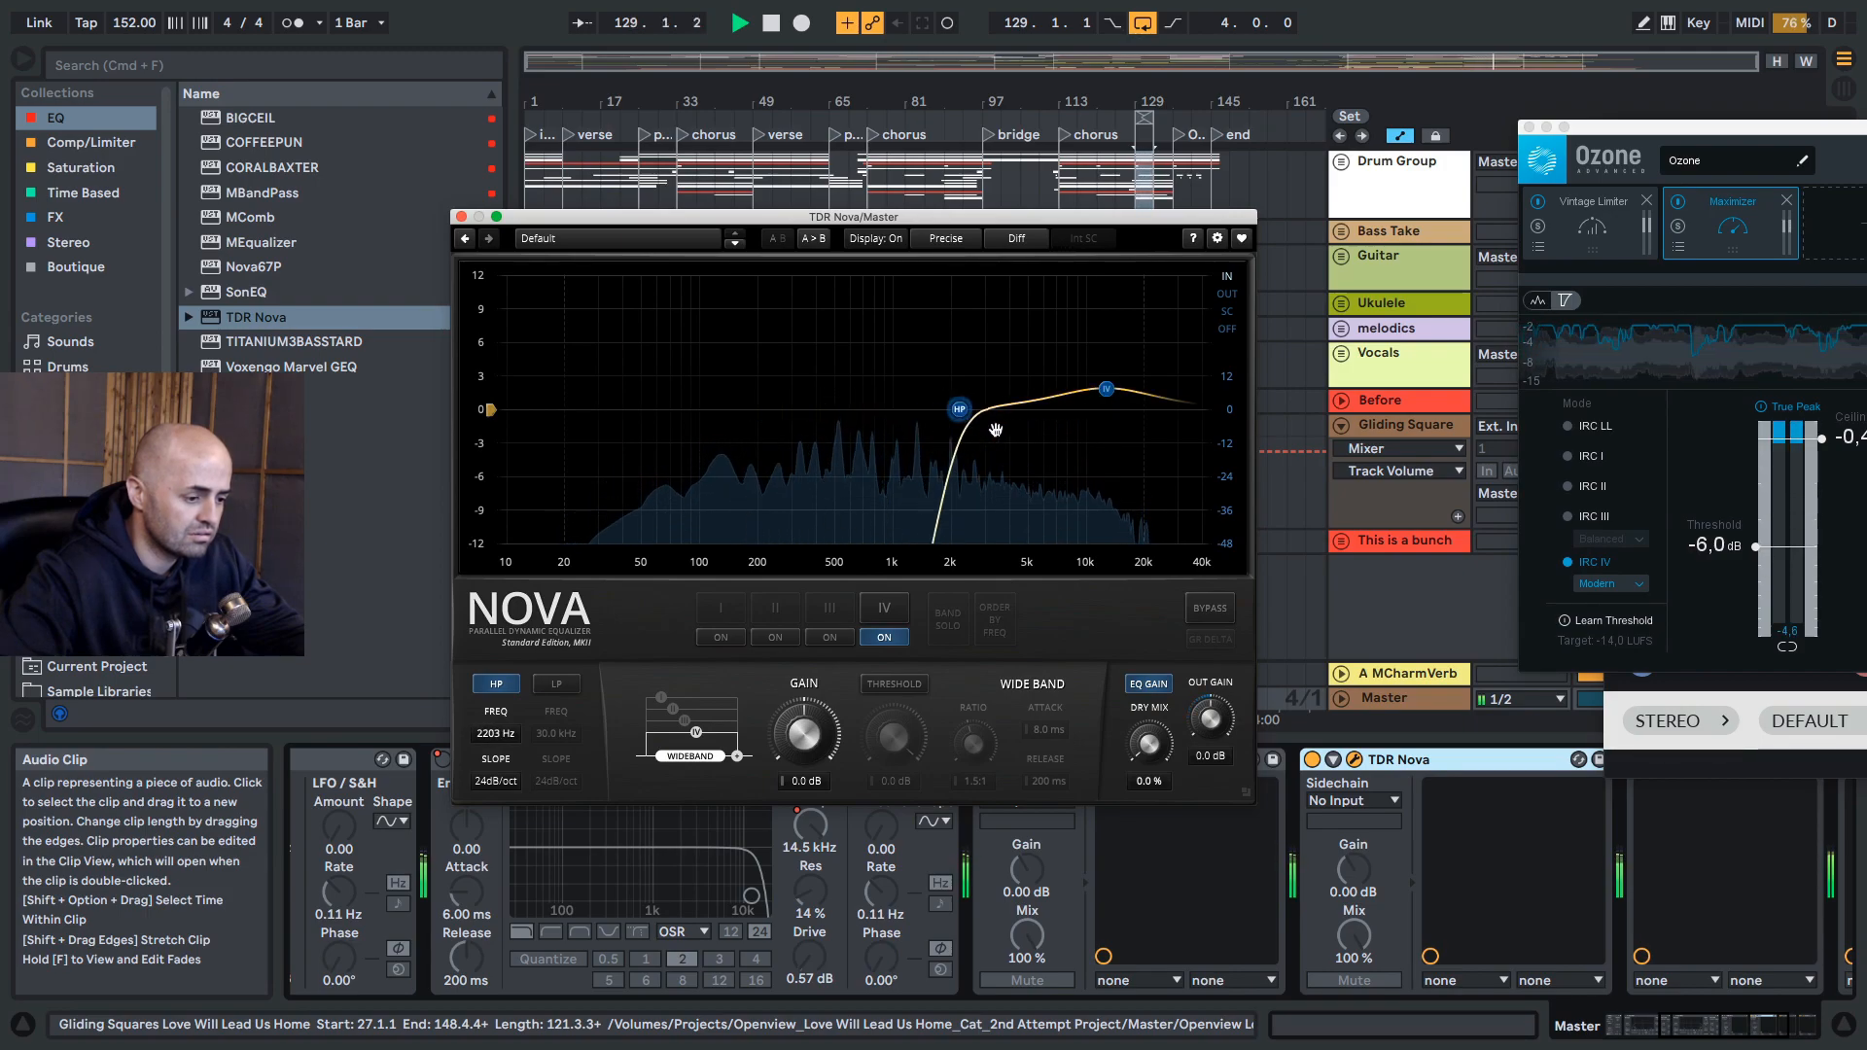
left_click_drag(781, 428, 1007, 421)
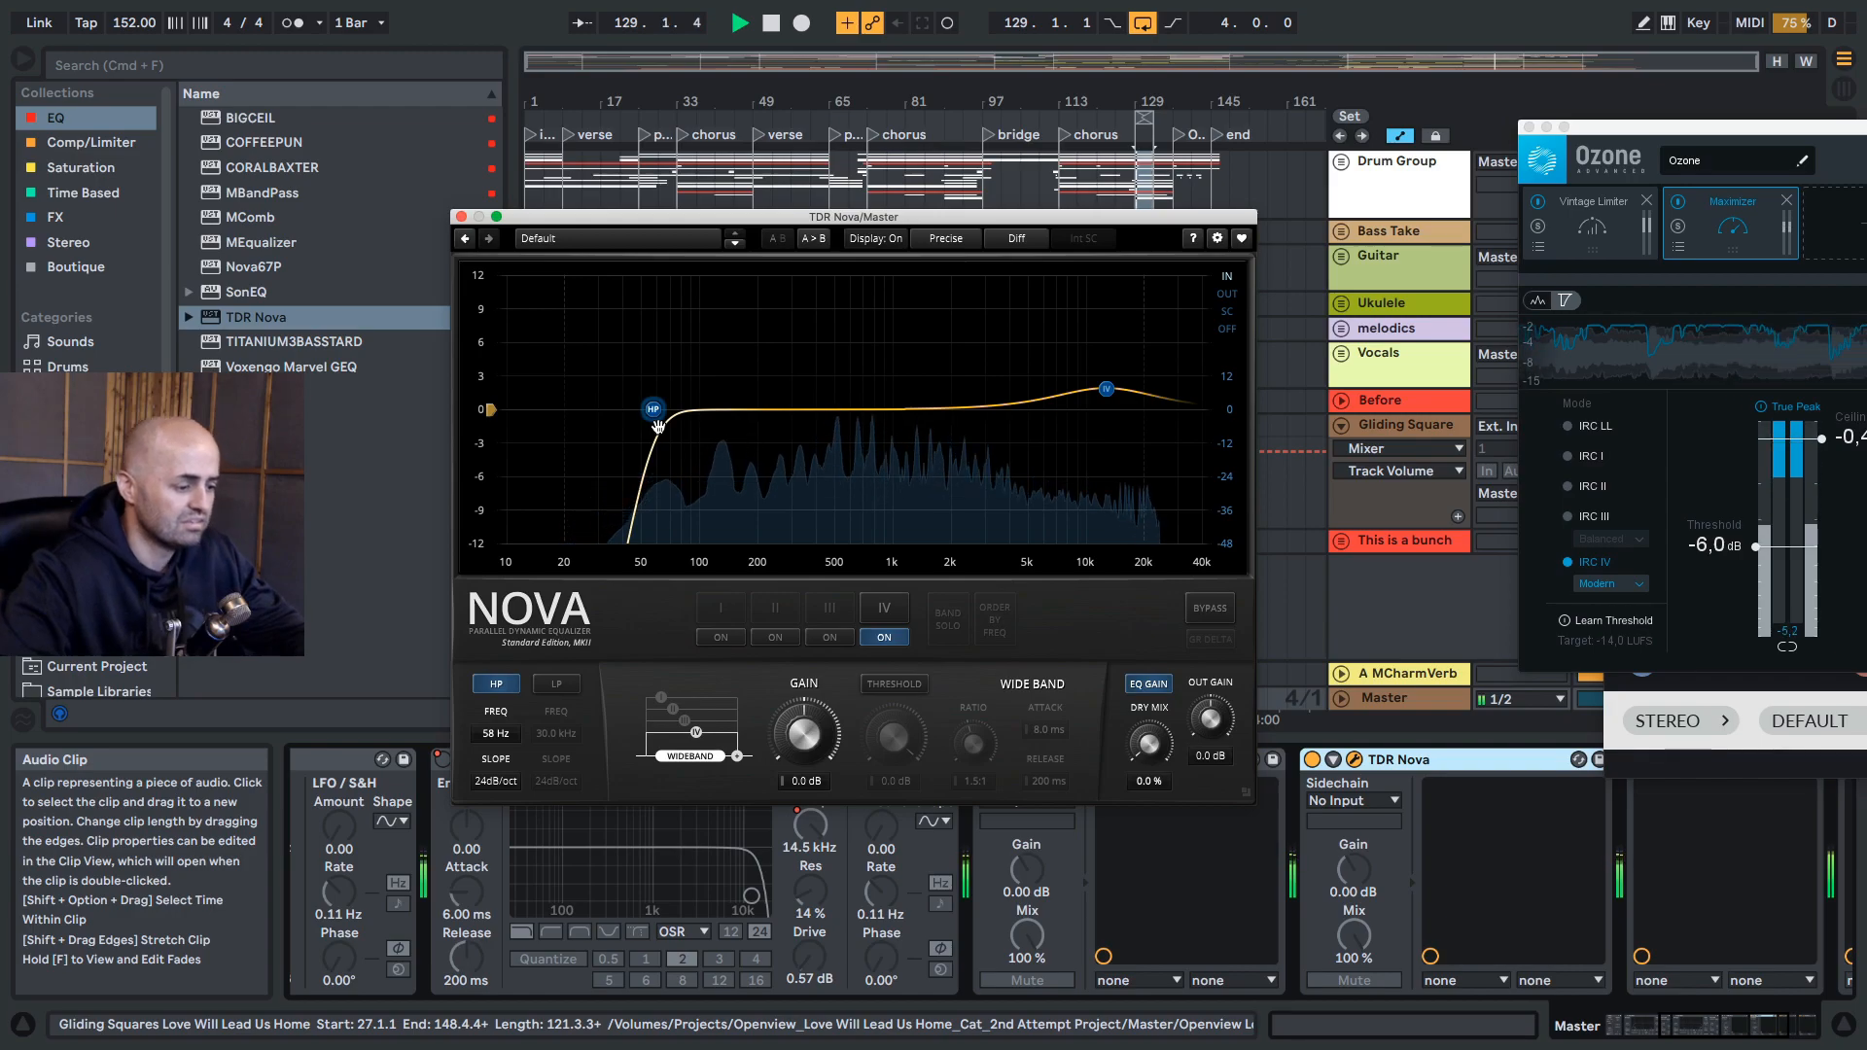
left_click_drag(659, 426, 667, 426)
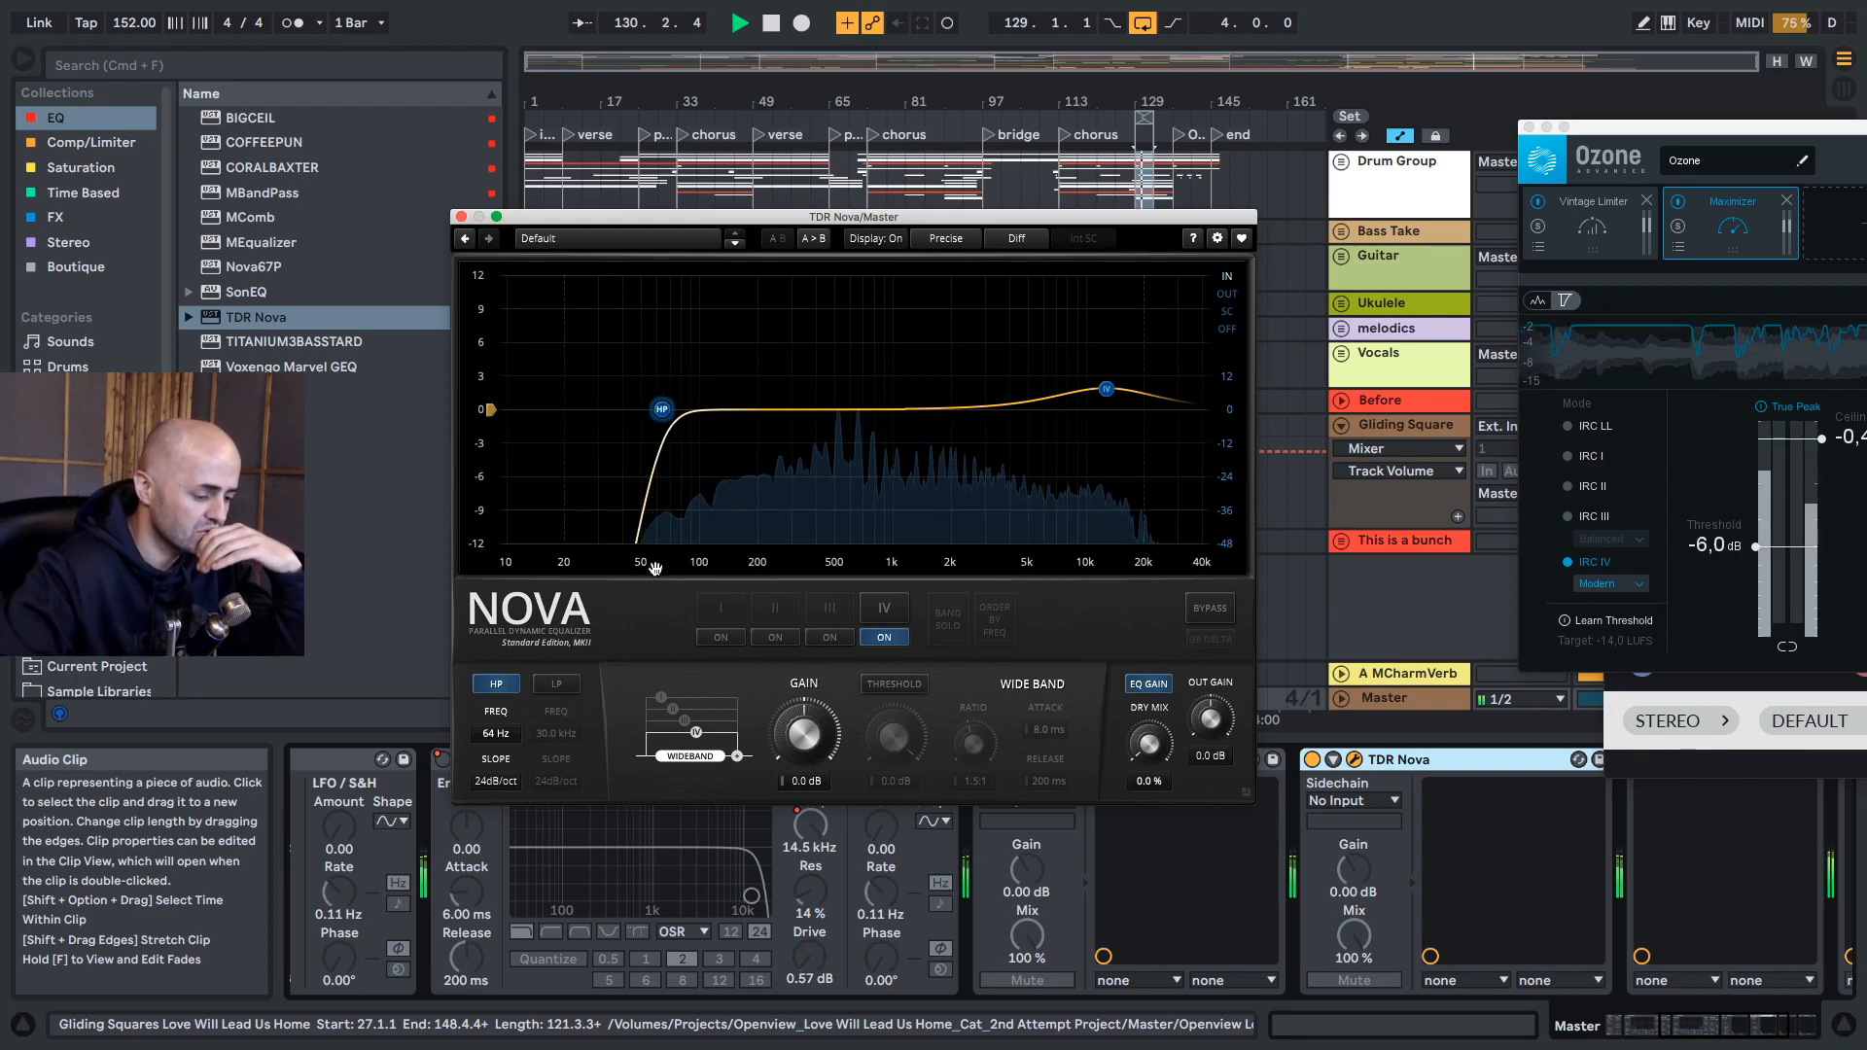
left_click_drag(690, 420, 693, 408)
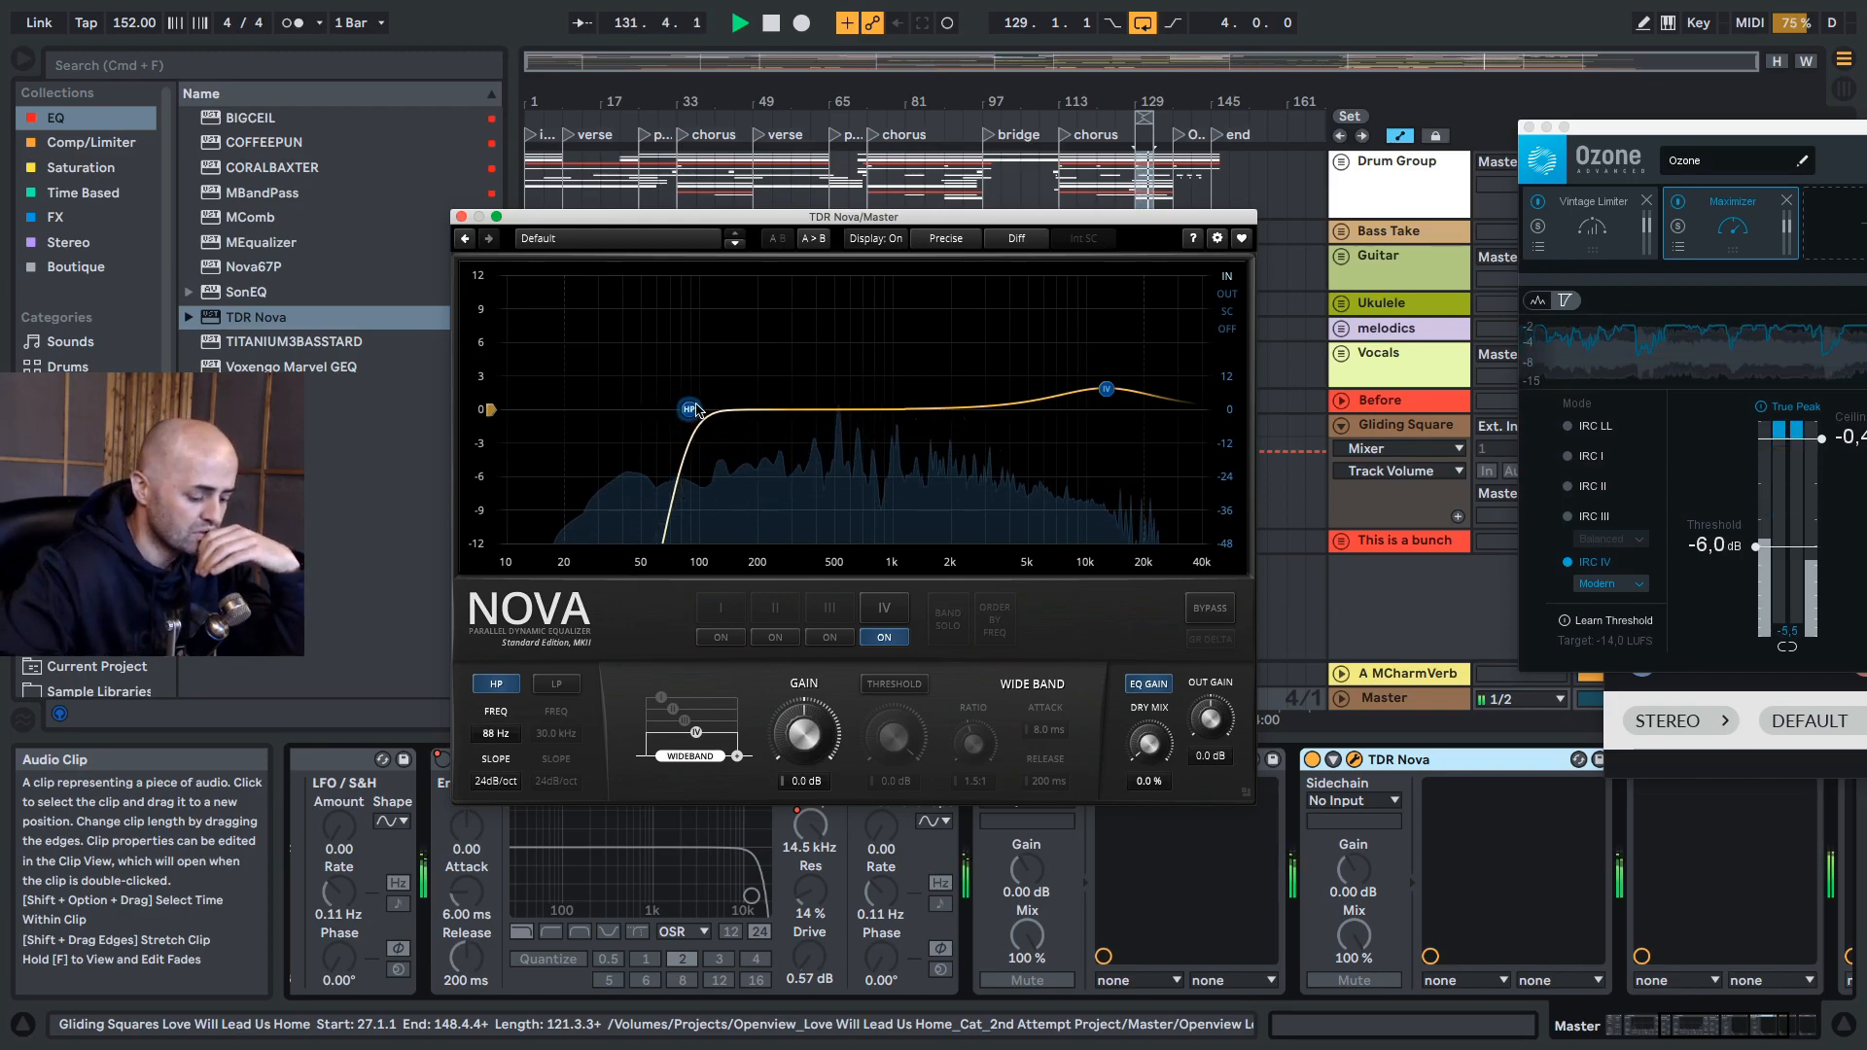
key("space")
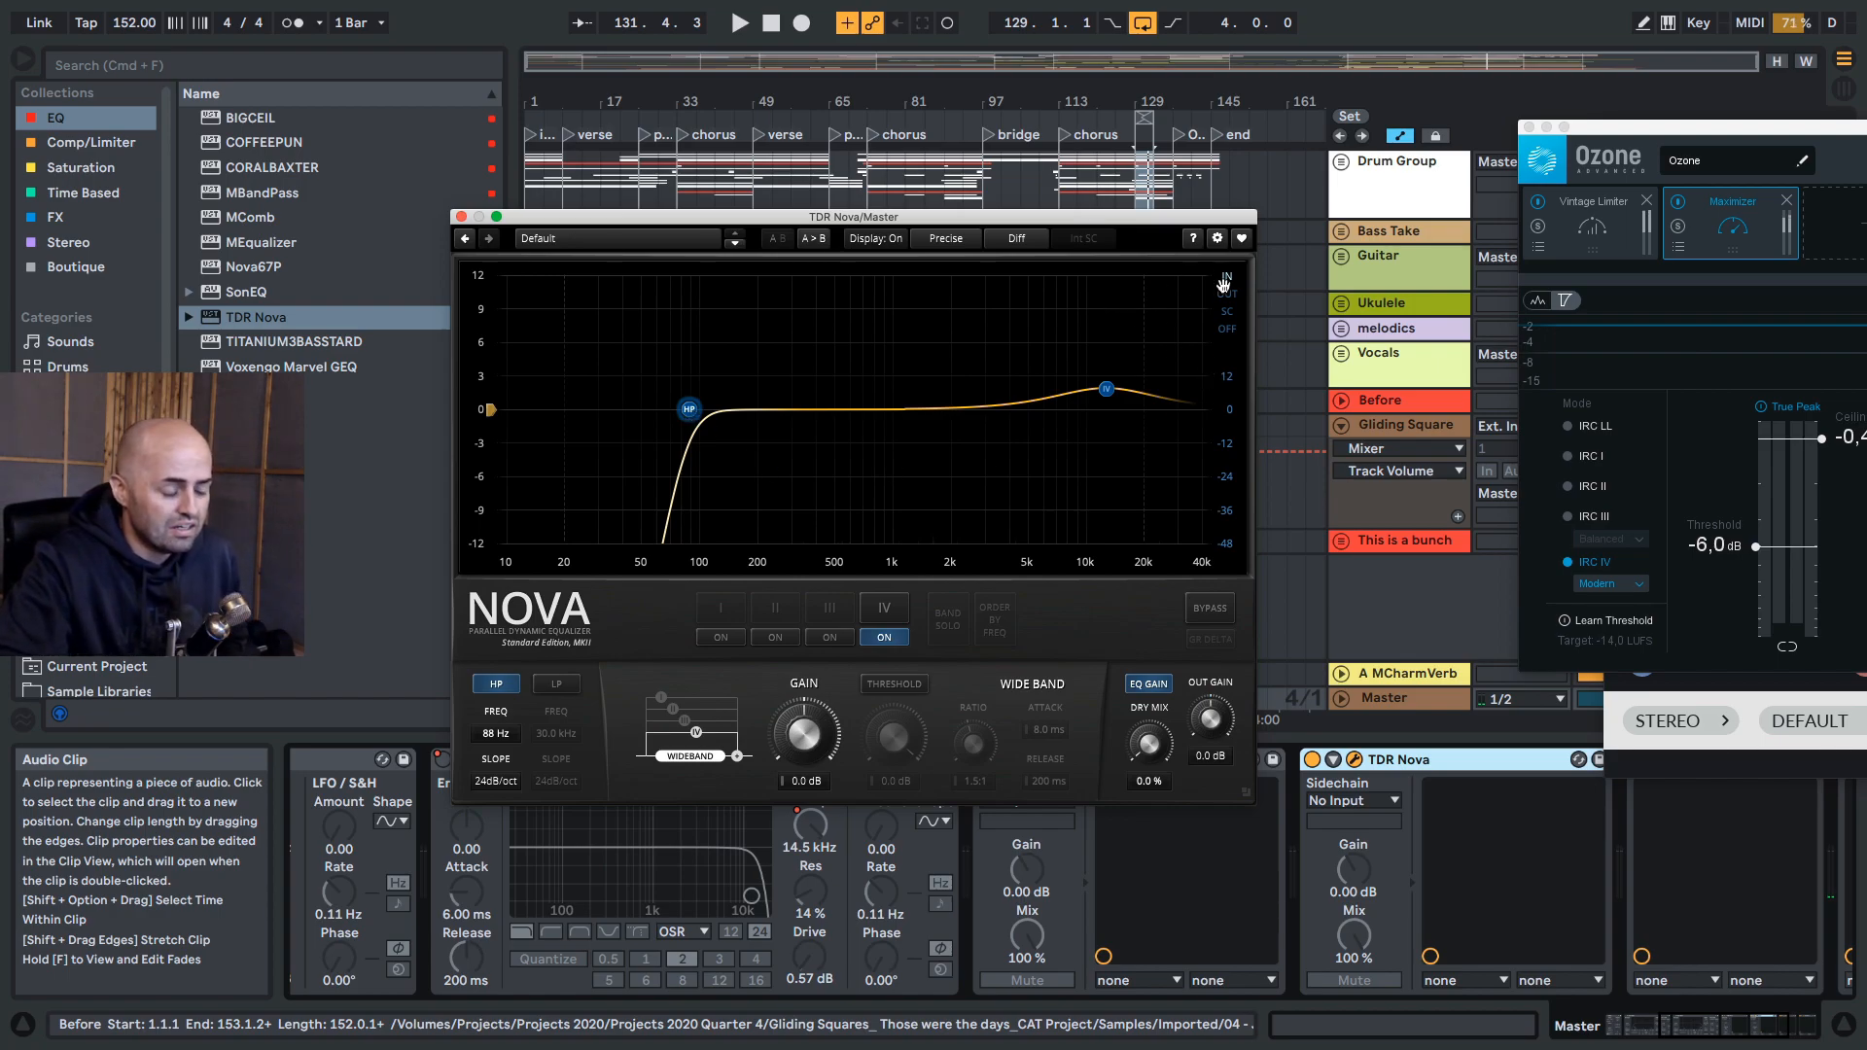
Step: Play the loop while switching the second Nova off and on to compare, and close its window
key("space")
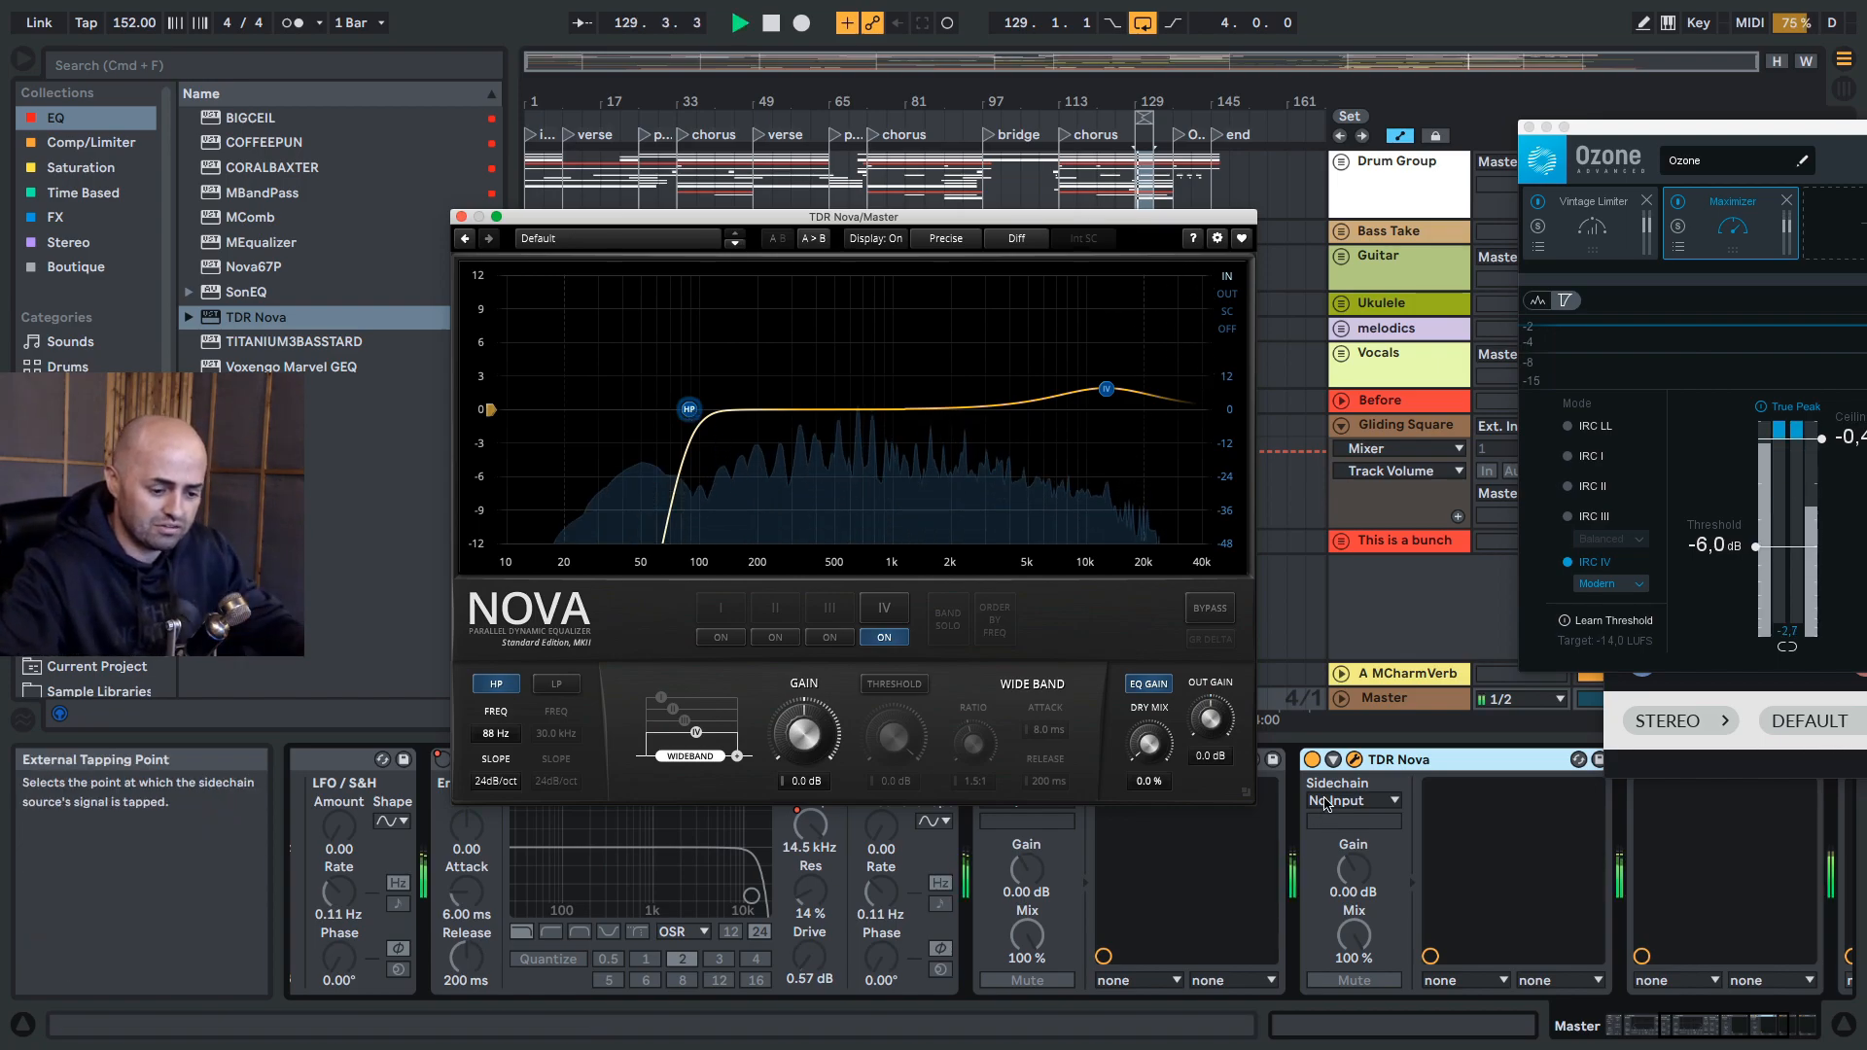
left_click(1311, 759)
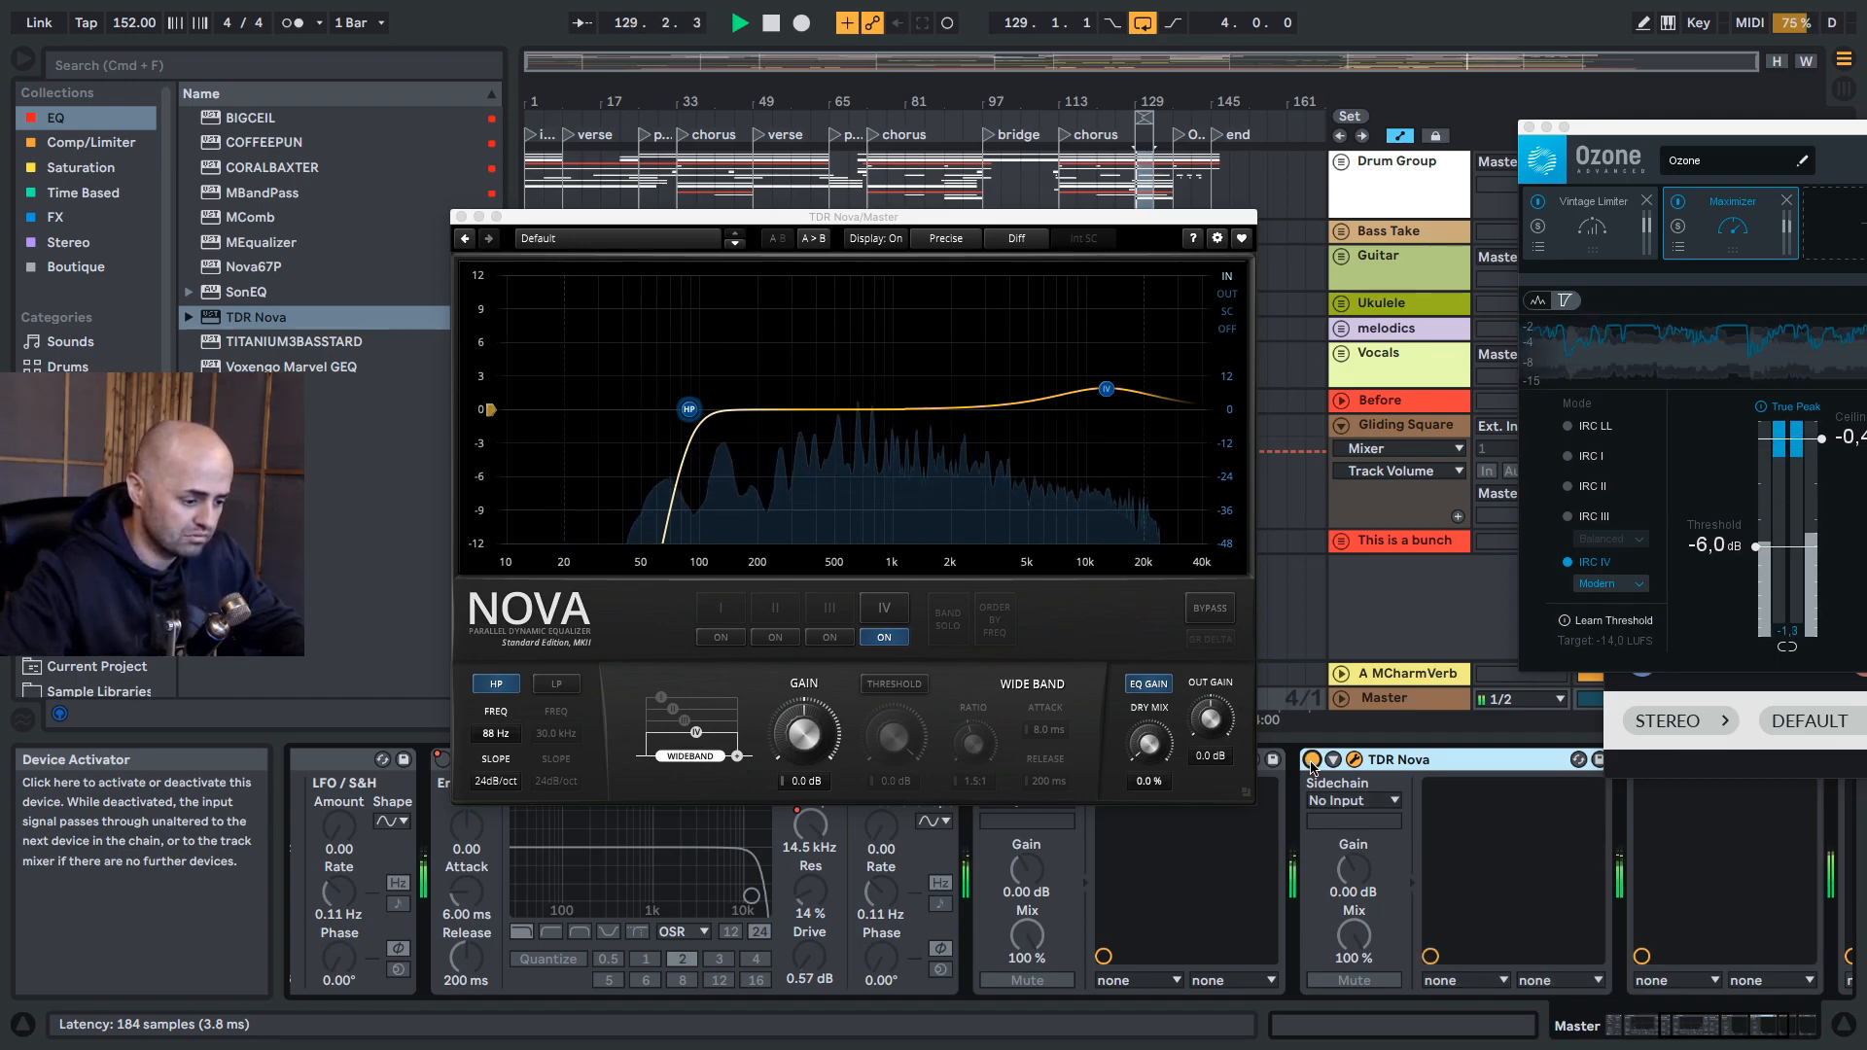
key("space")
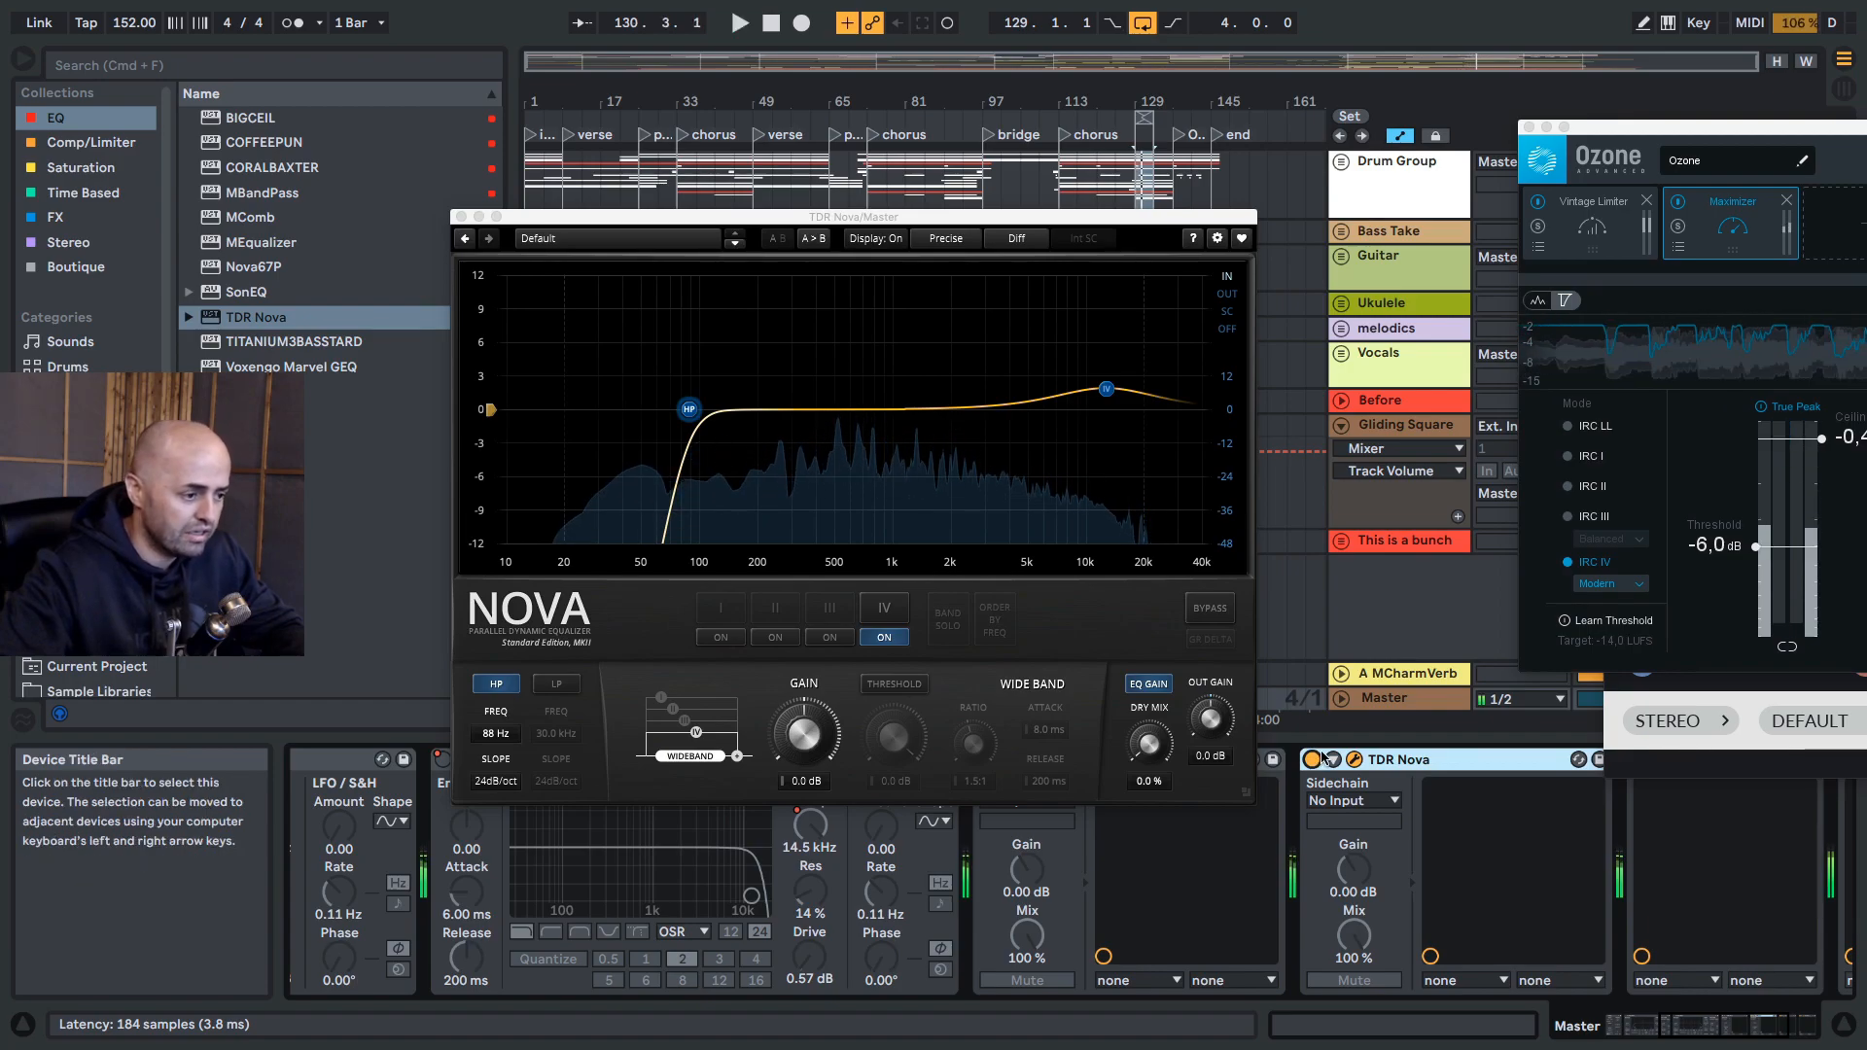
key("super+alt+p")
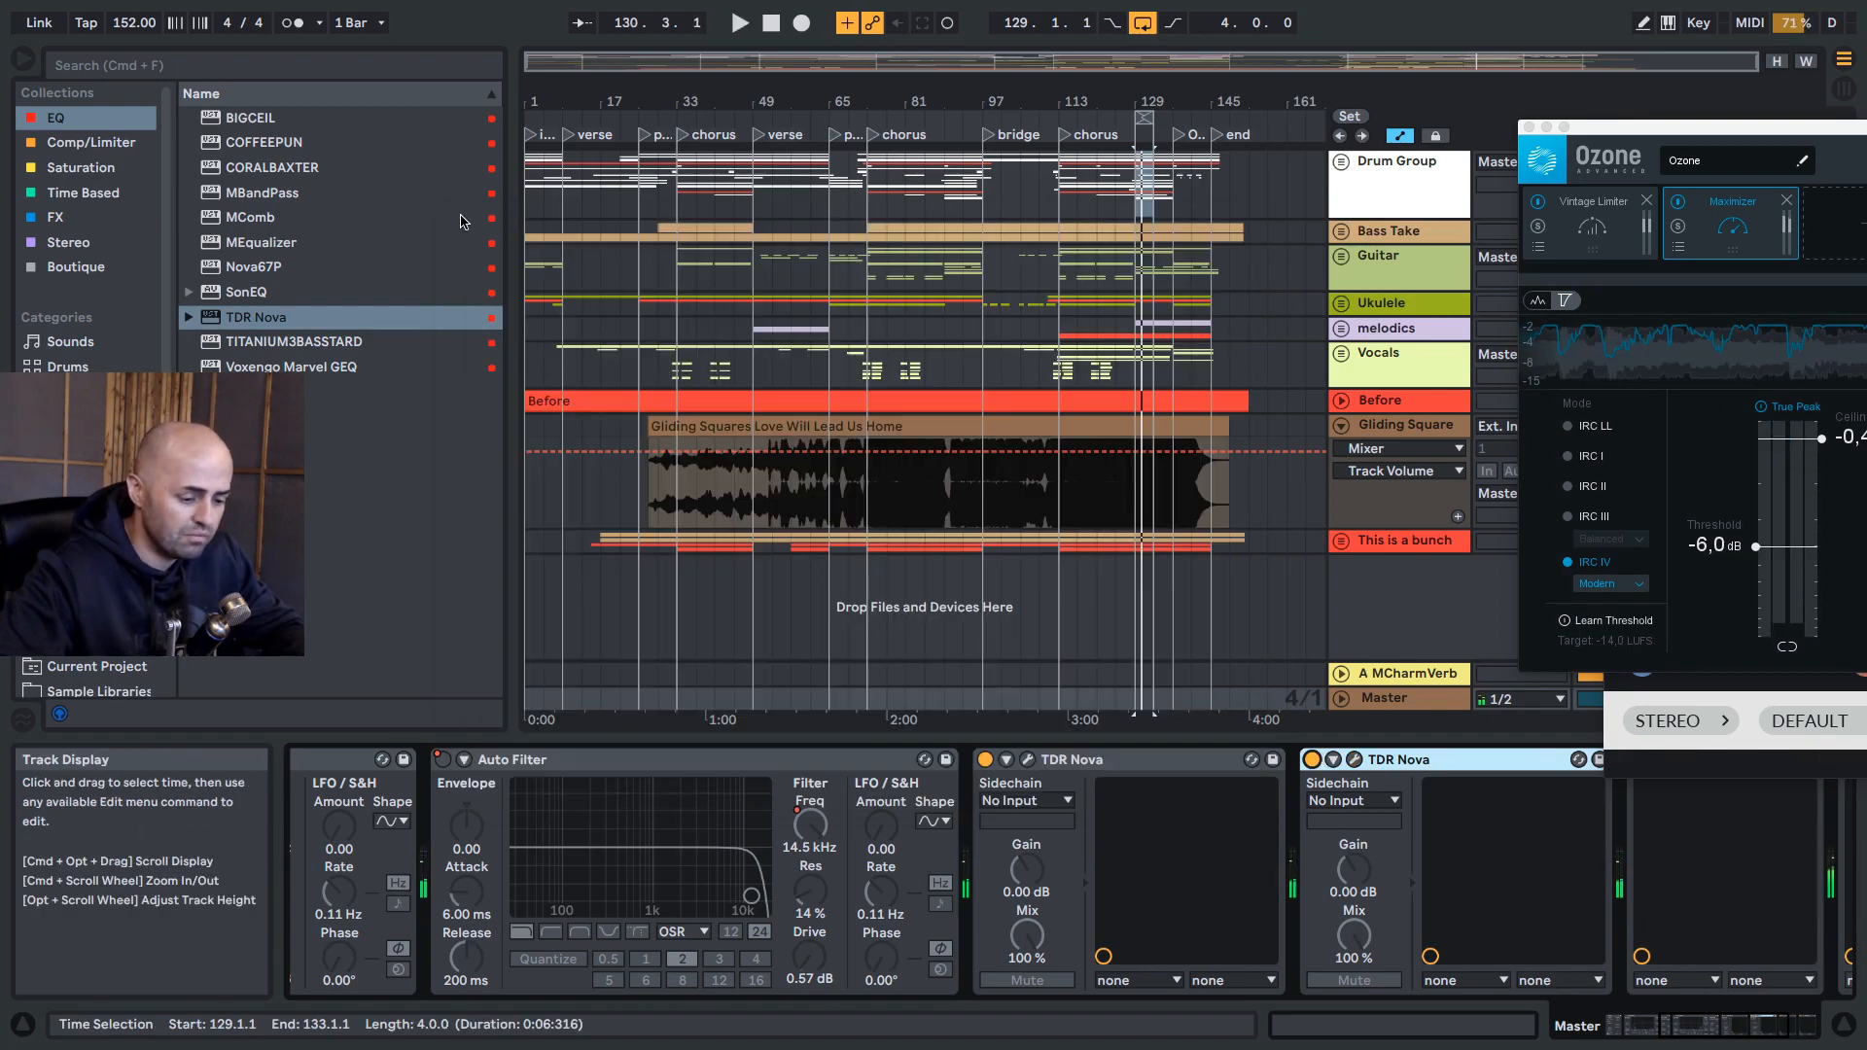
Step: Open the first Nova and enable band III with a trial boost of about 5 dB near 1.3 kHz during playback
left_click(1028, 760)
key("space")
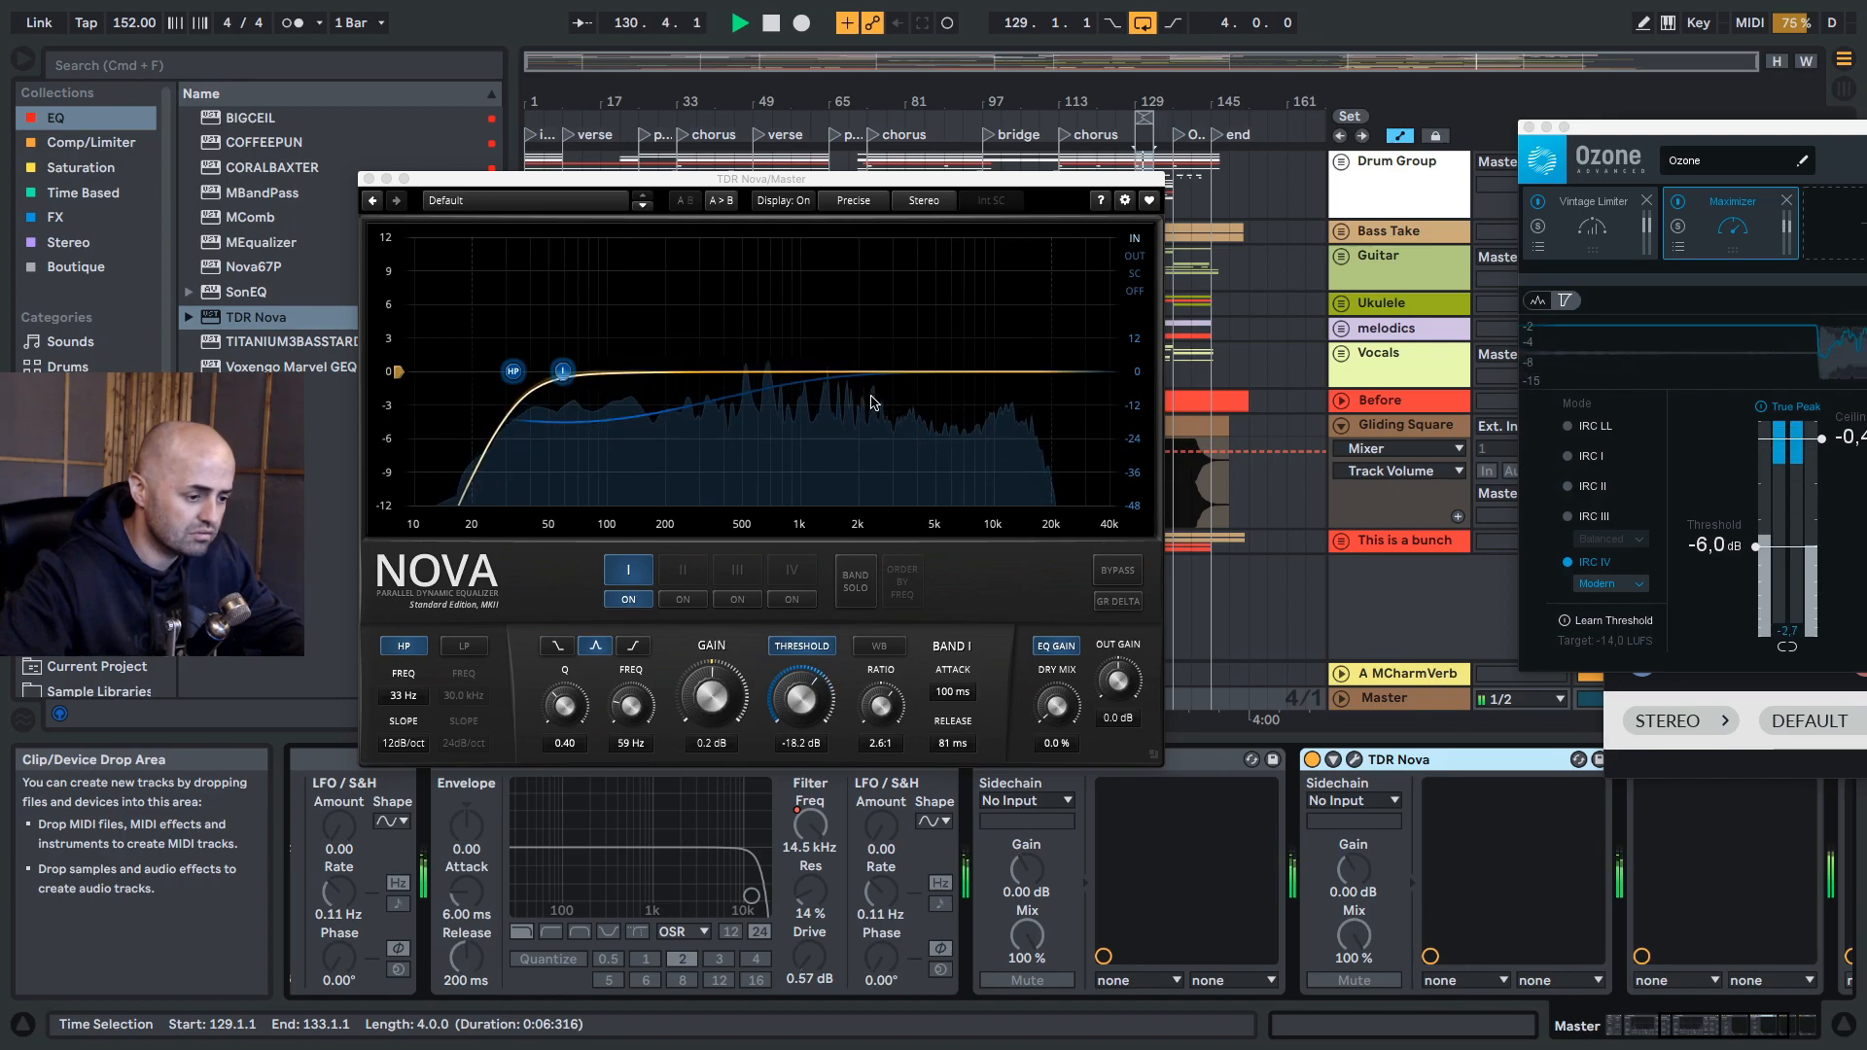
double_click(848, 373)
key("space")
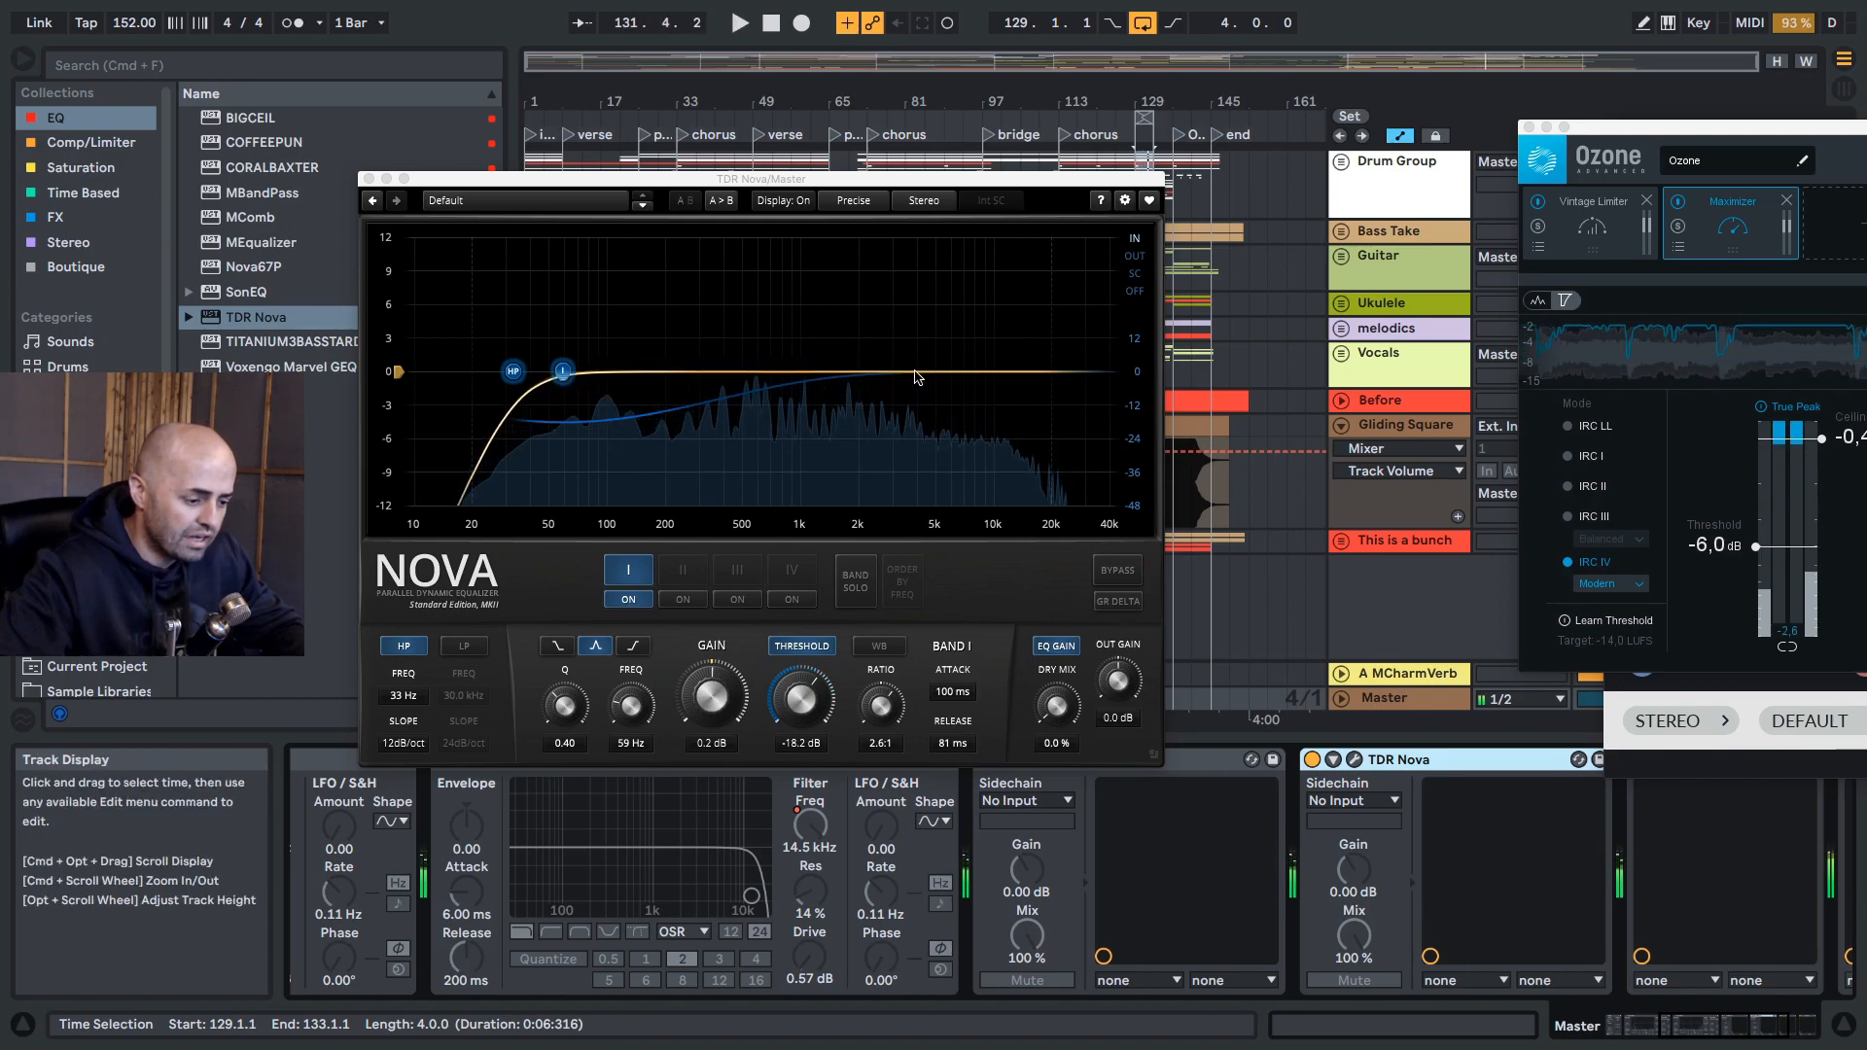
left_click_drag(850, 370, 845, 292)
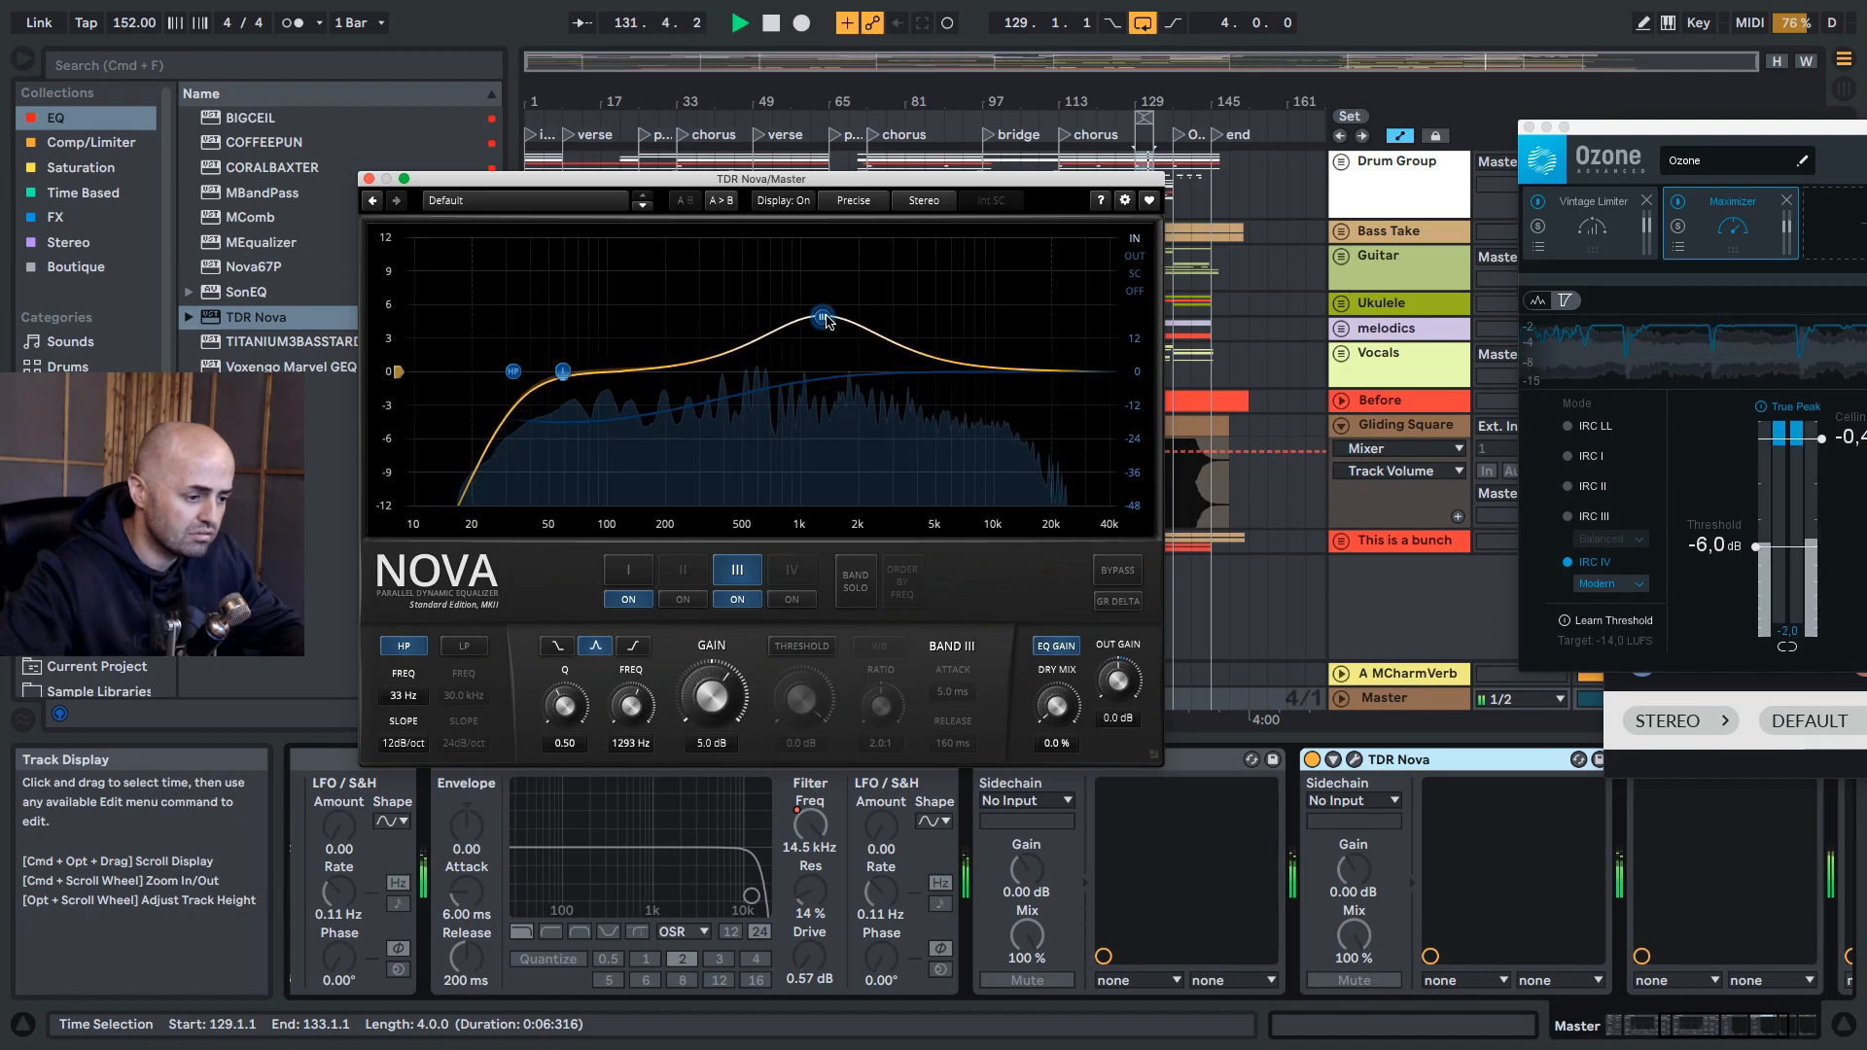
Step: Return band III's gain to 0 dB at about 1278 Hz and enable its dynamics with a -6.0 dB threshold and 0.71 Q
left_click_drag(825, 370, 825, 373)
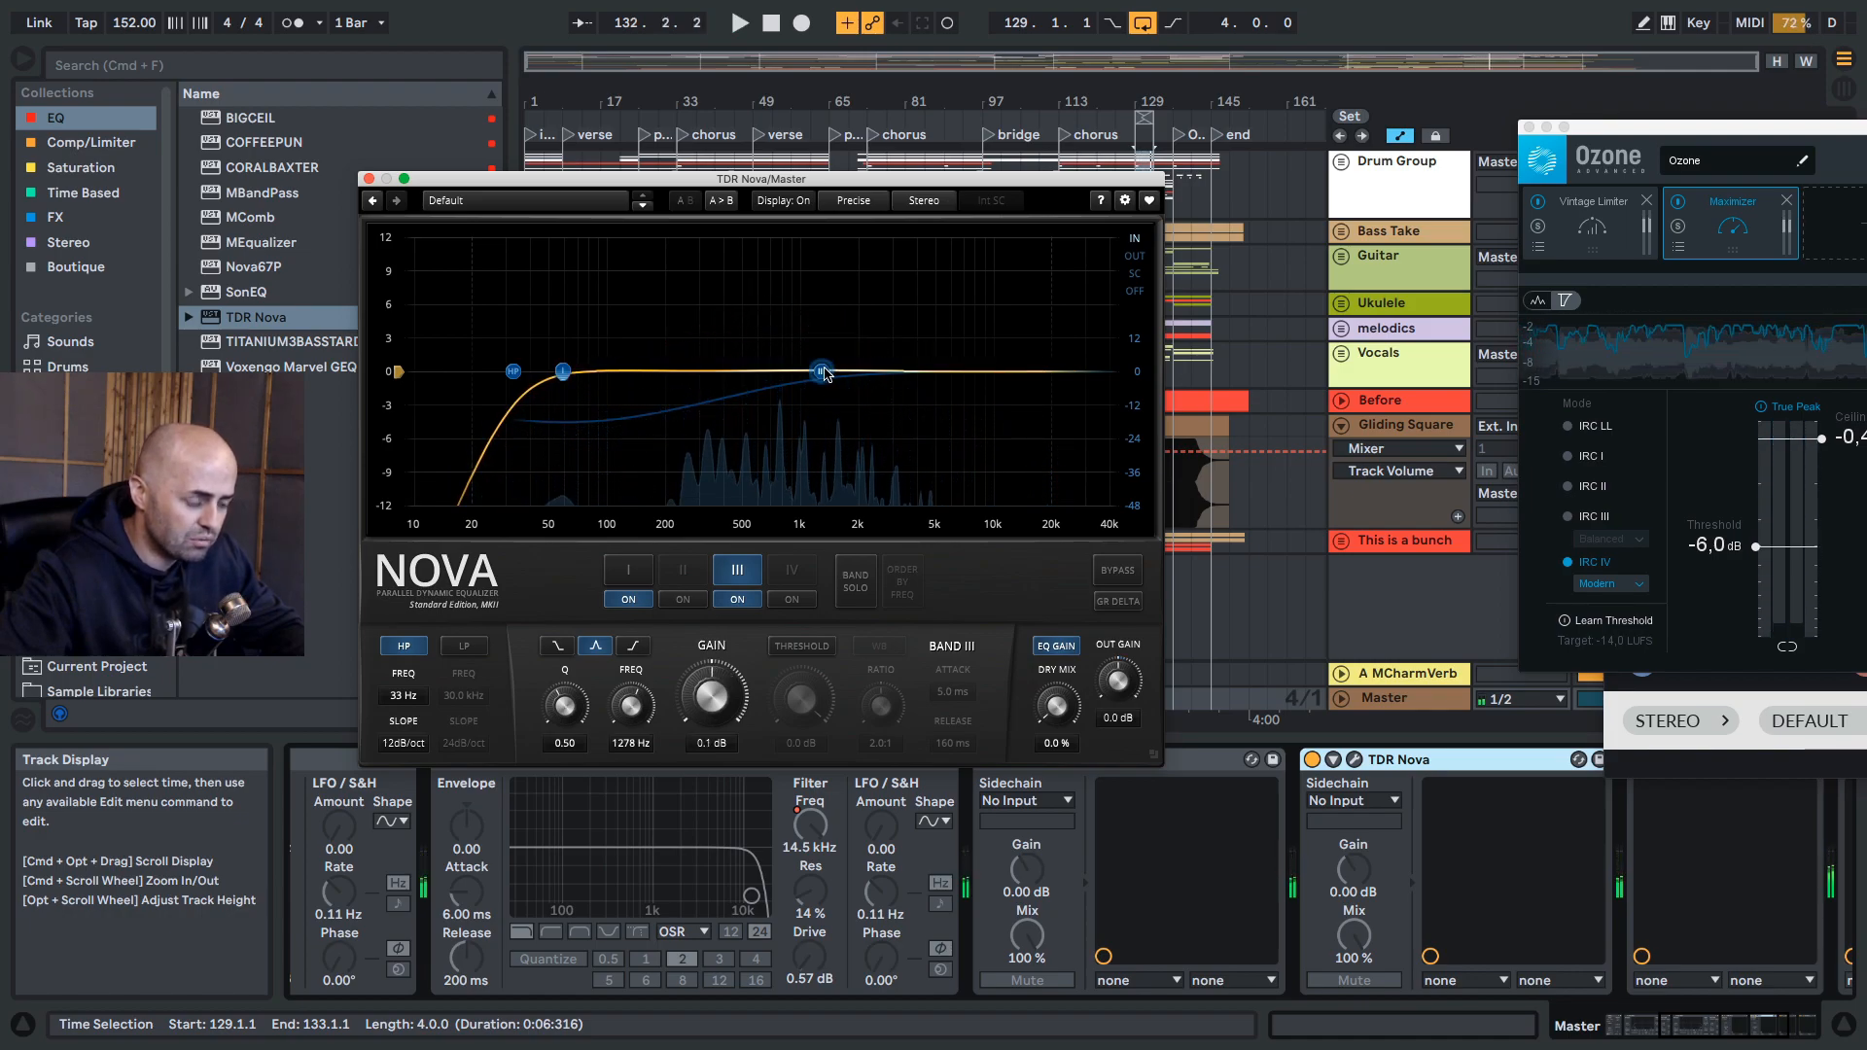
left_click(796, 646)
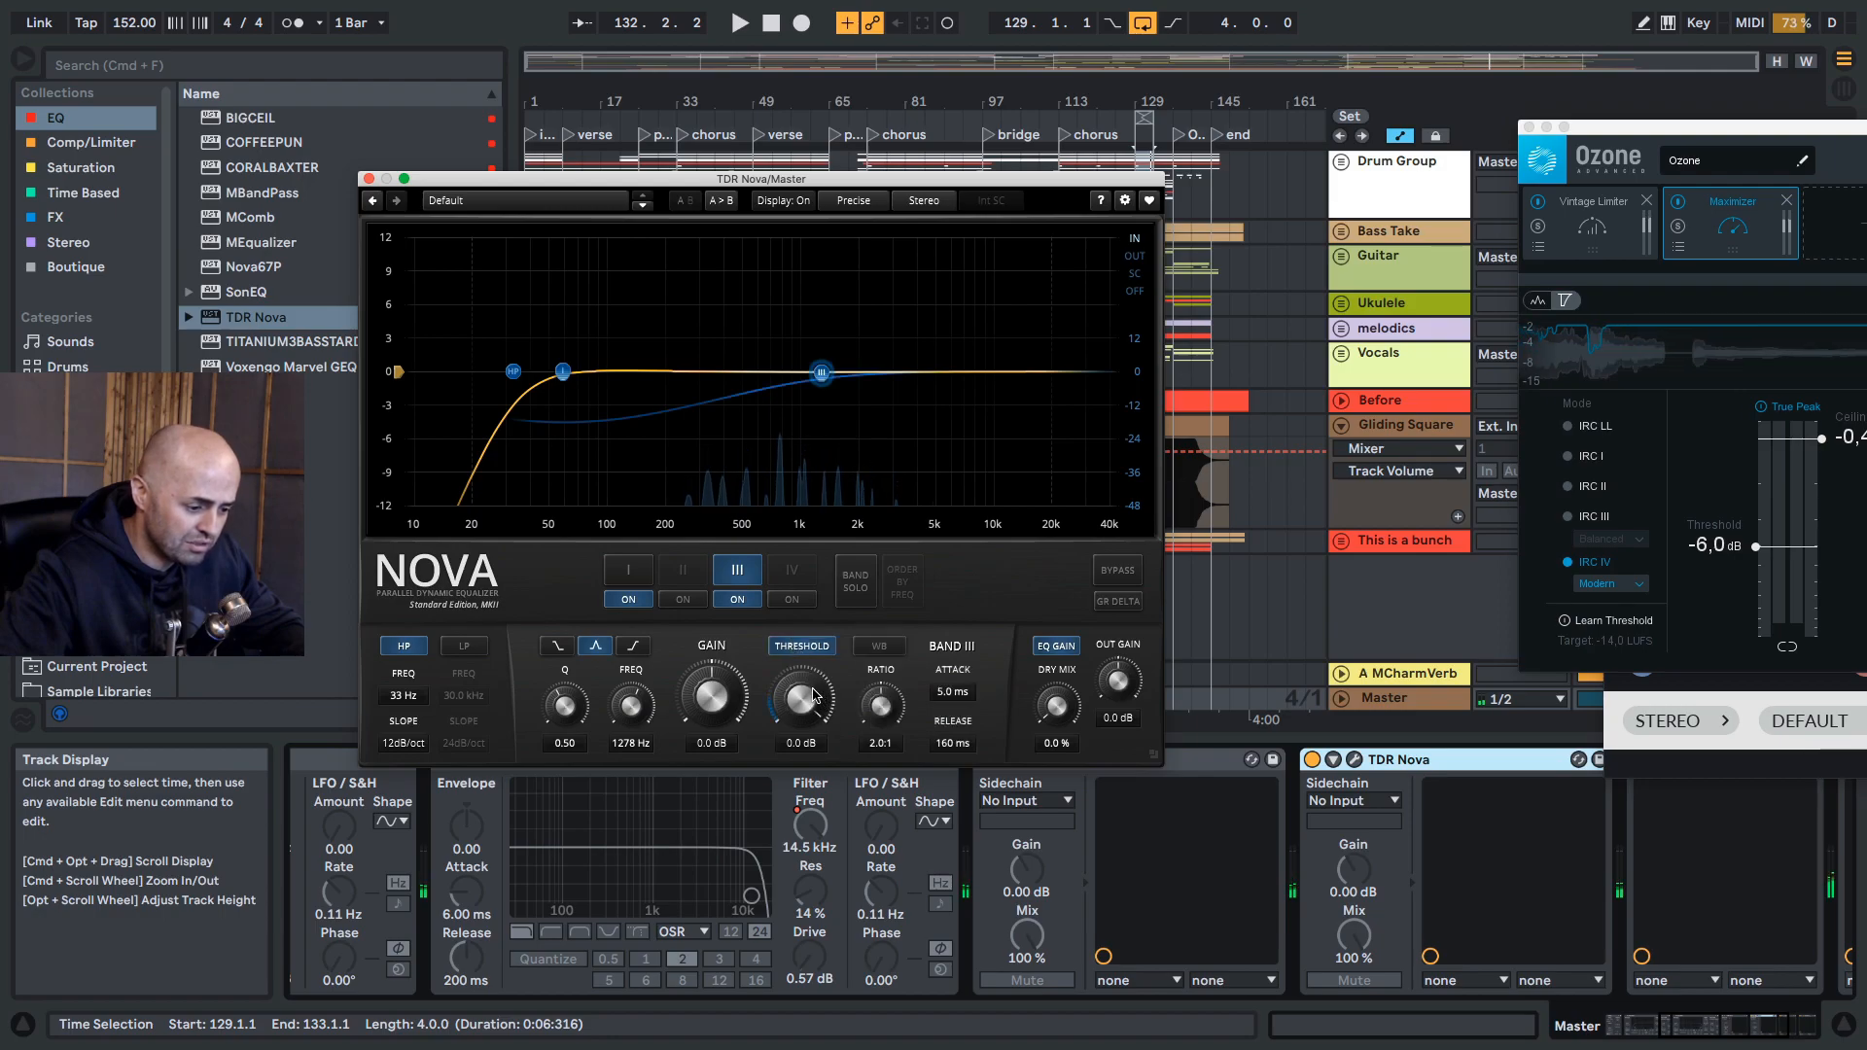
key("space")
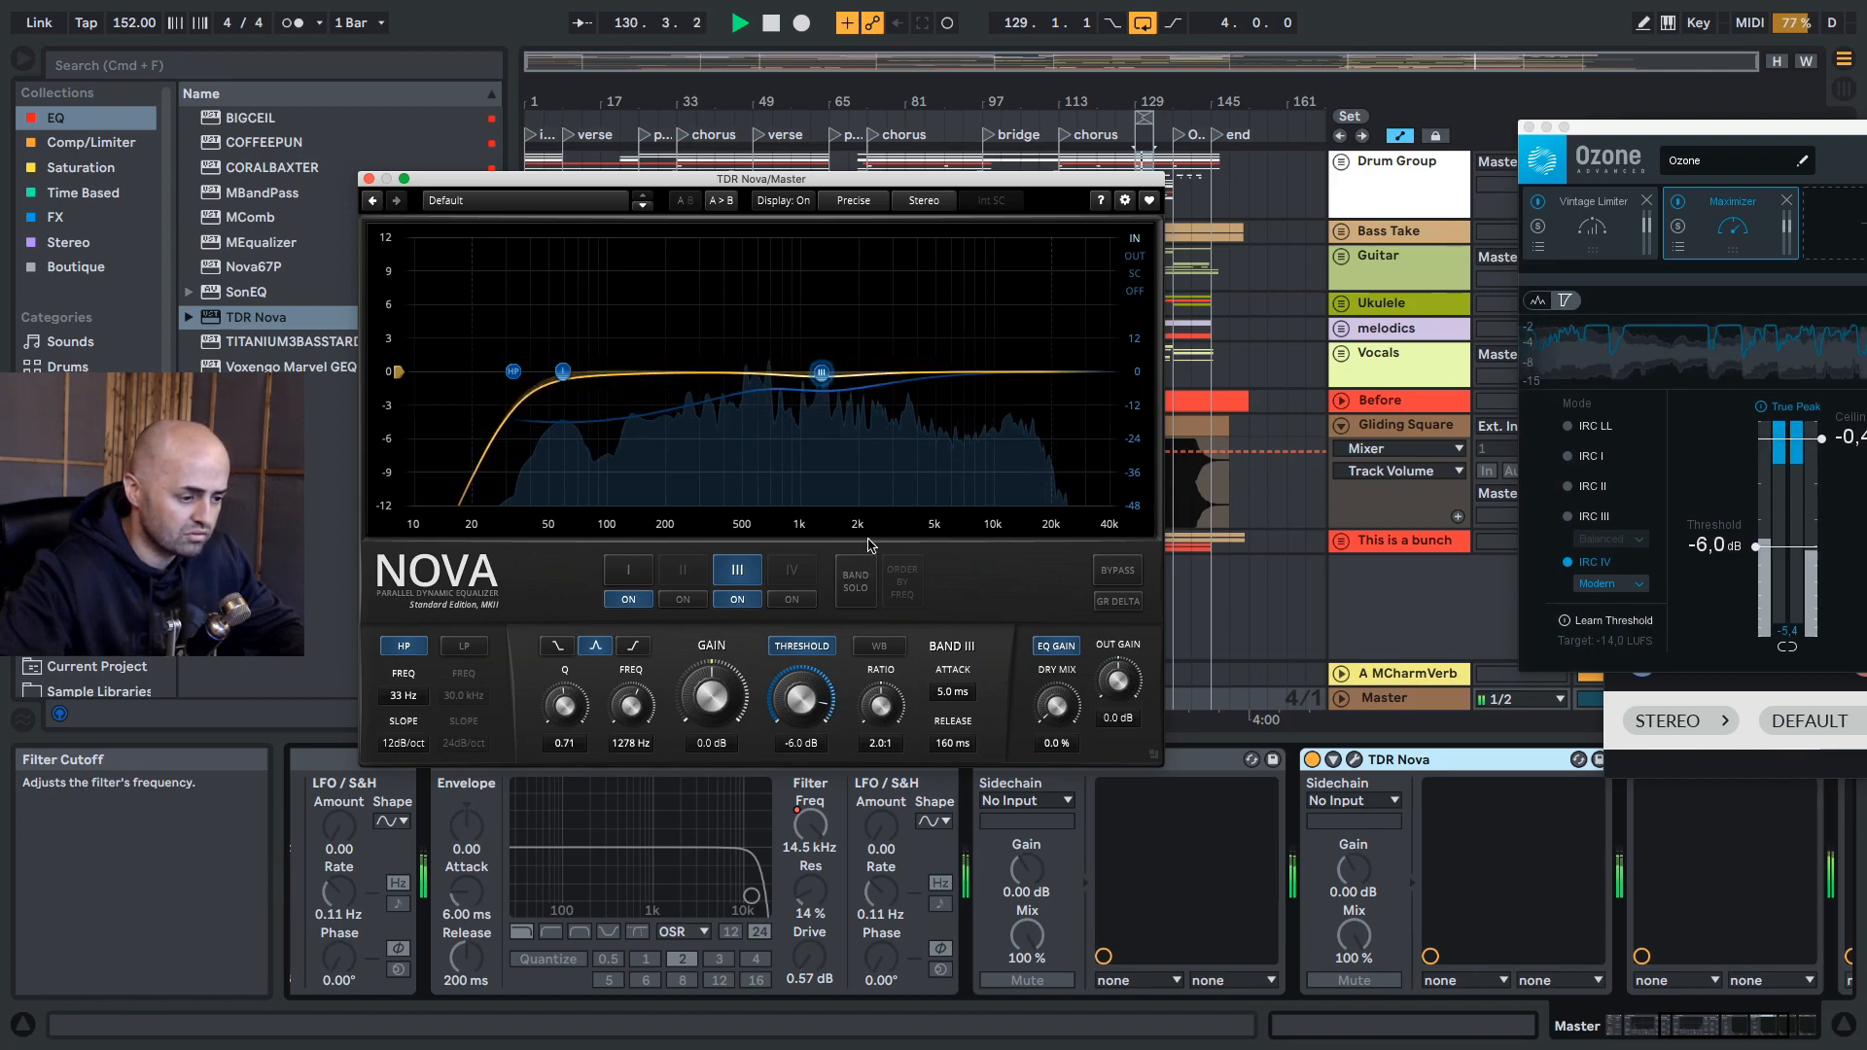
Step: Enable band IV as a bell at about 3.7 kHz with 0.4 dB gain, and close the first Nova
double_click(917, 364)
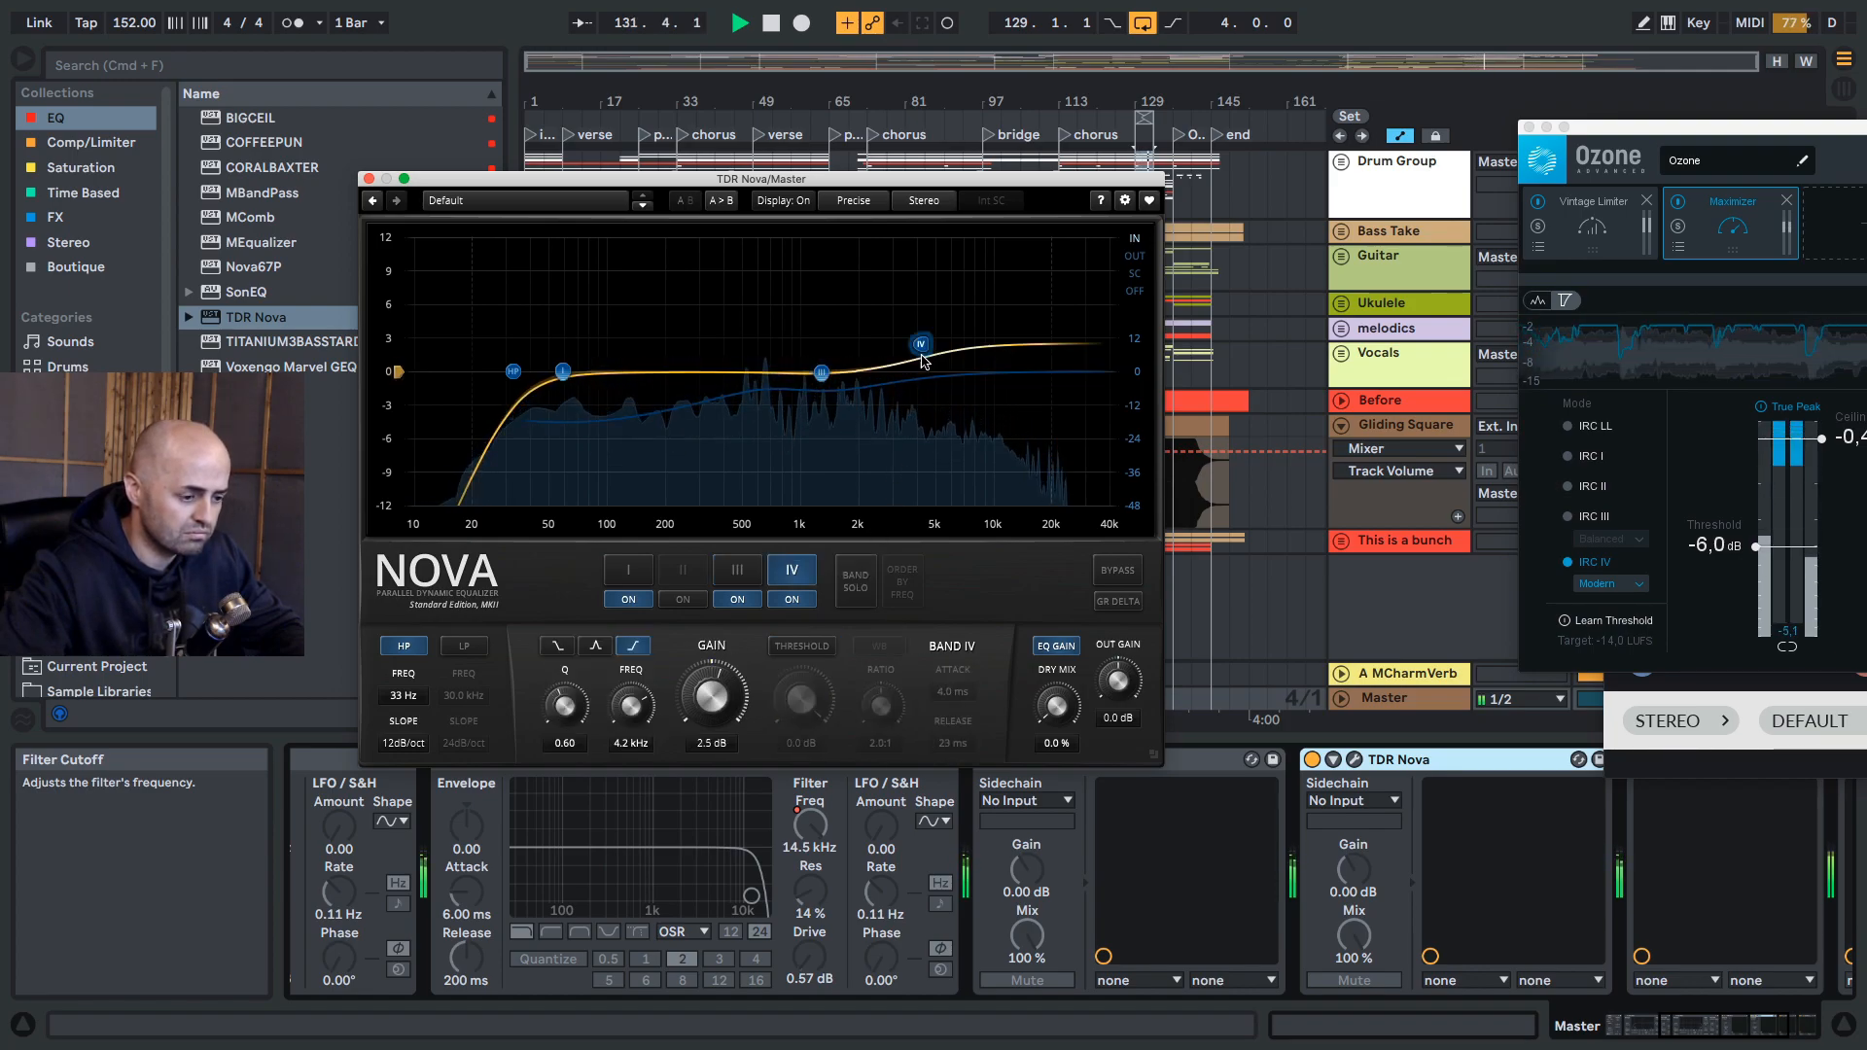
left_click(791, 600)
left_click(788, 603)
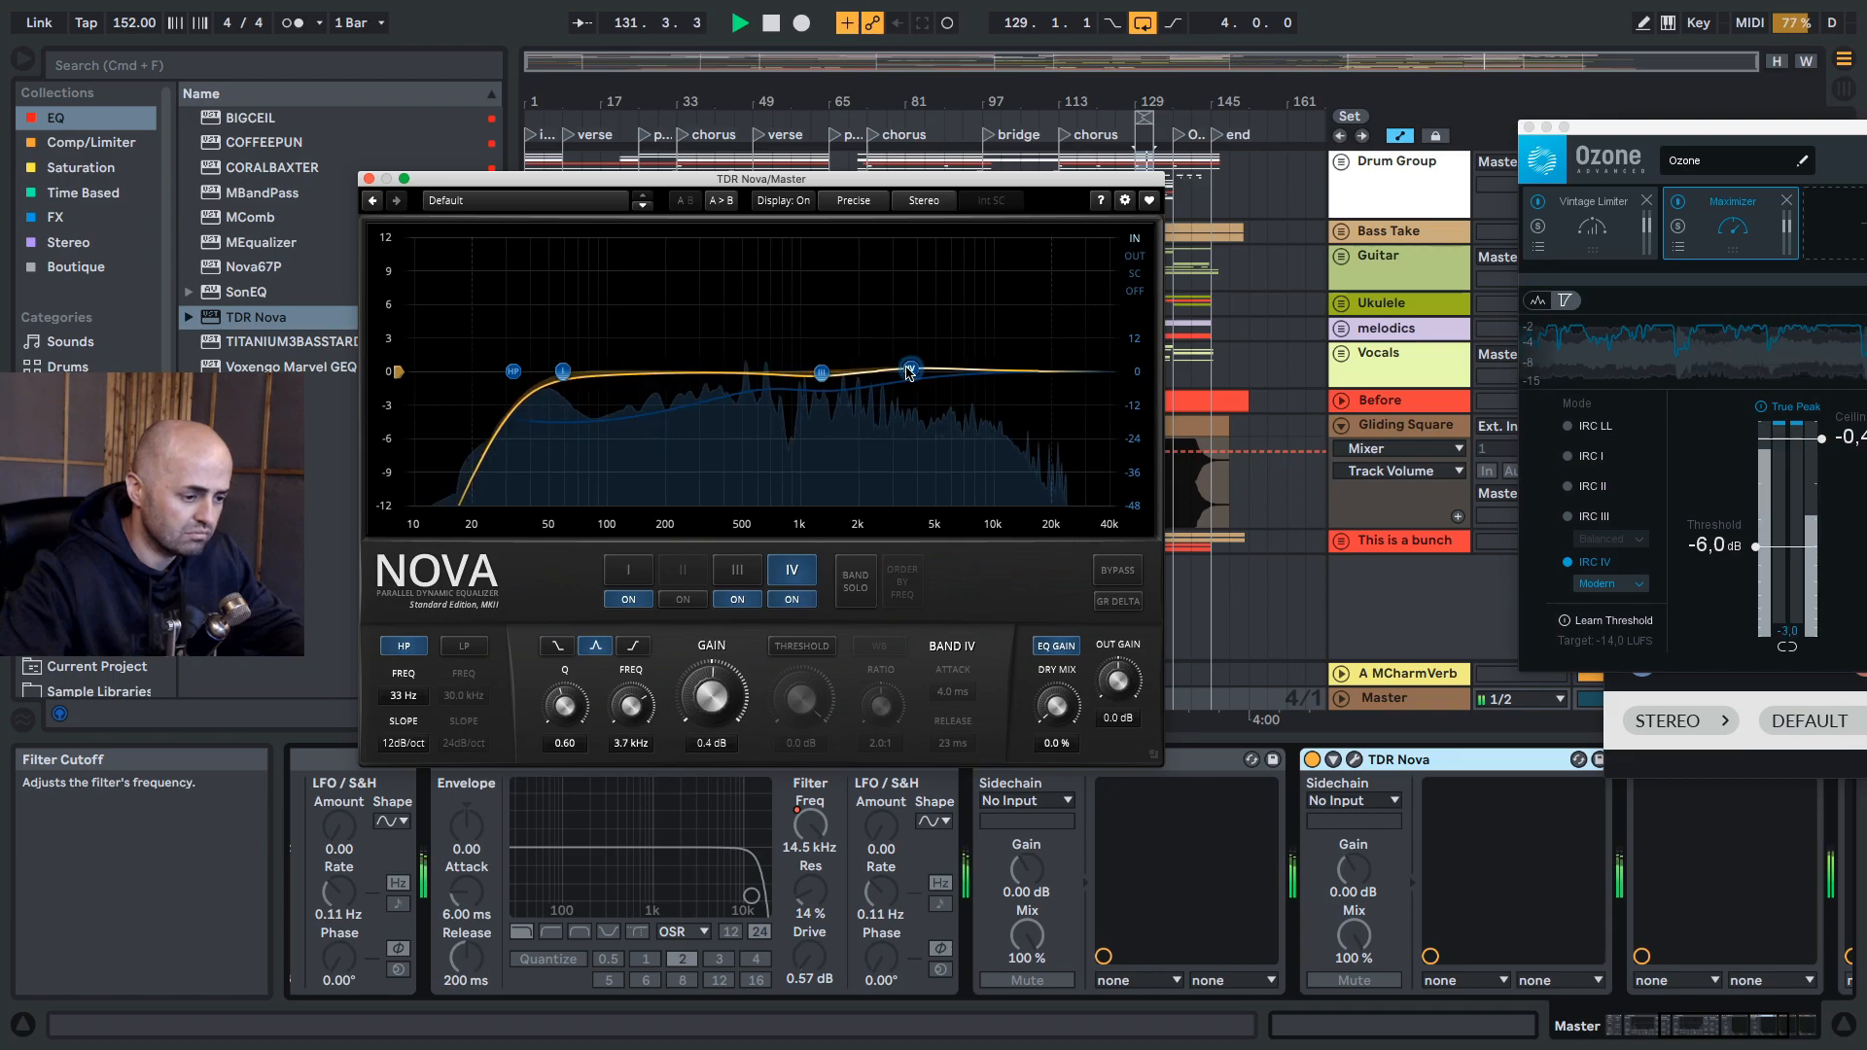
key("space")
left_click(368, 179)
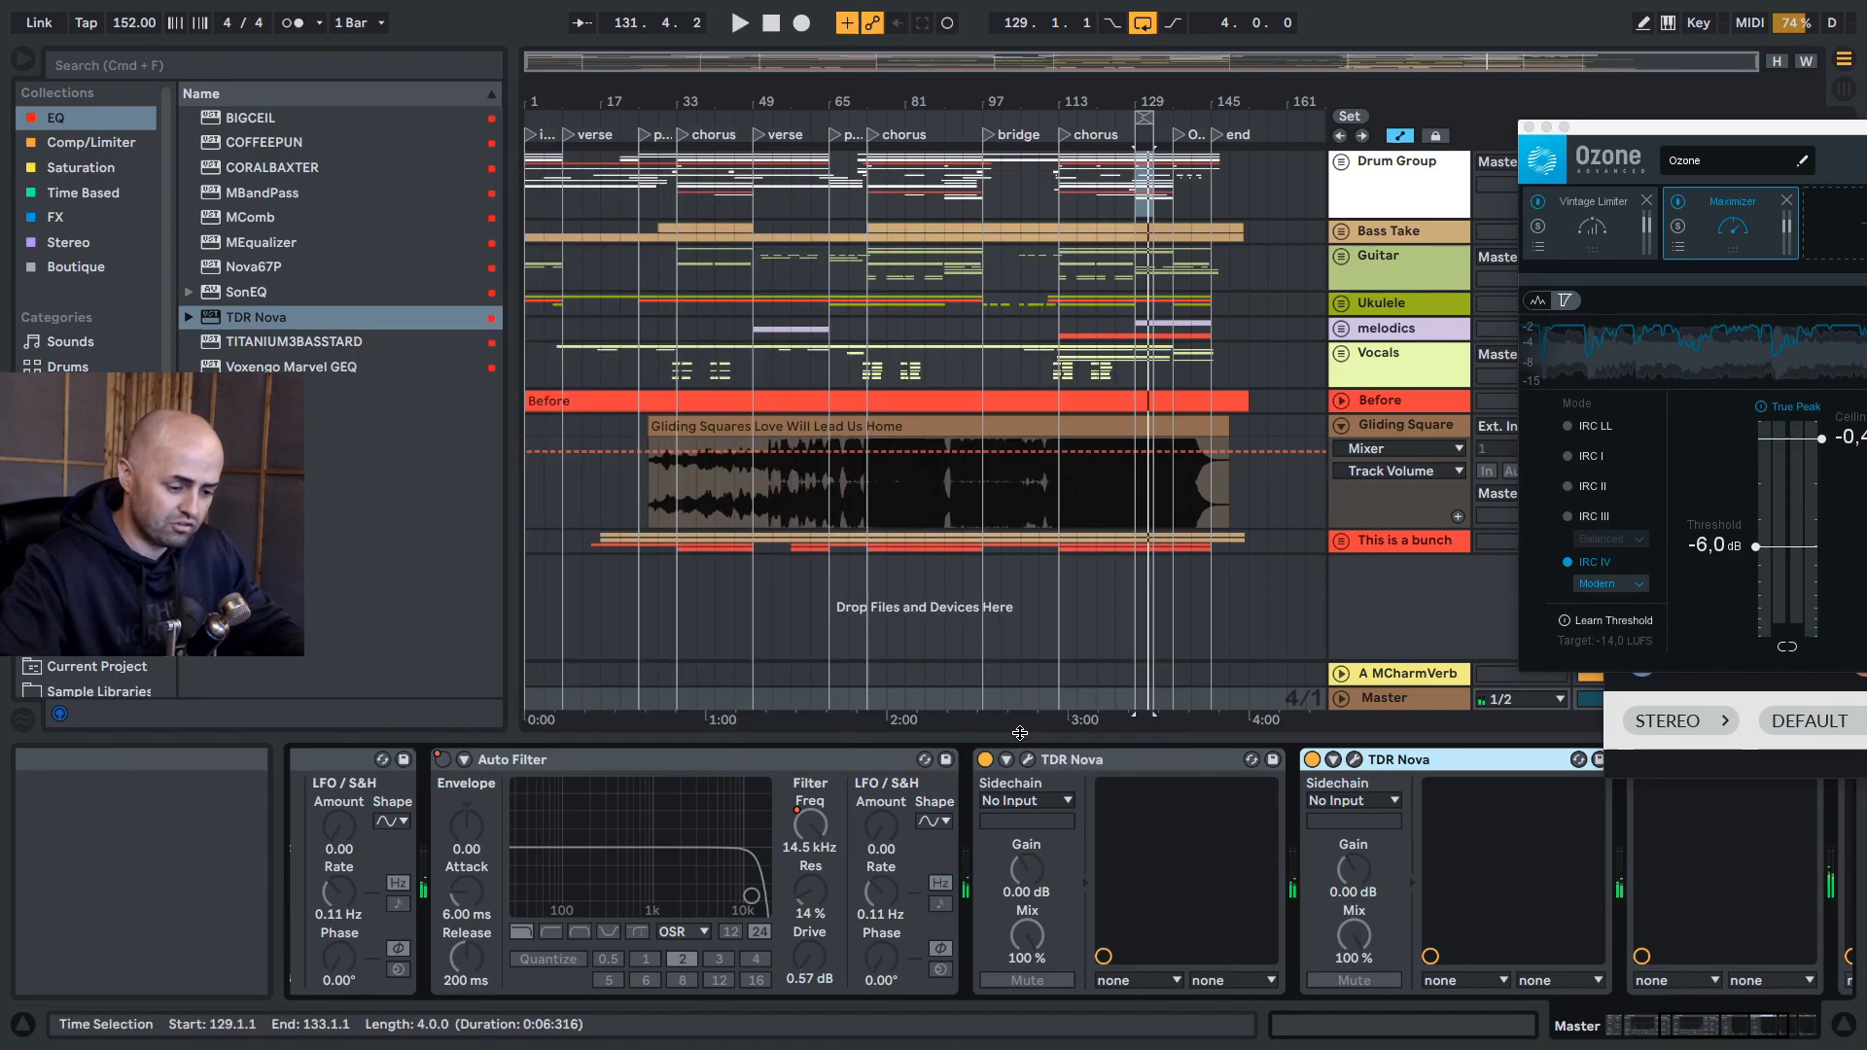
Step: Map the 2 key to the device activators of both TDR Nova plug-ins on the Master track
key("super+k")
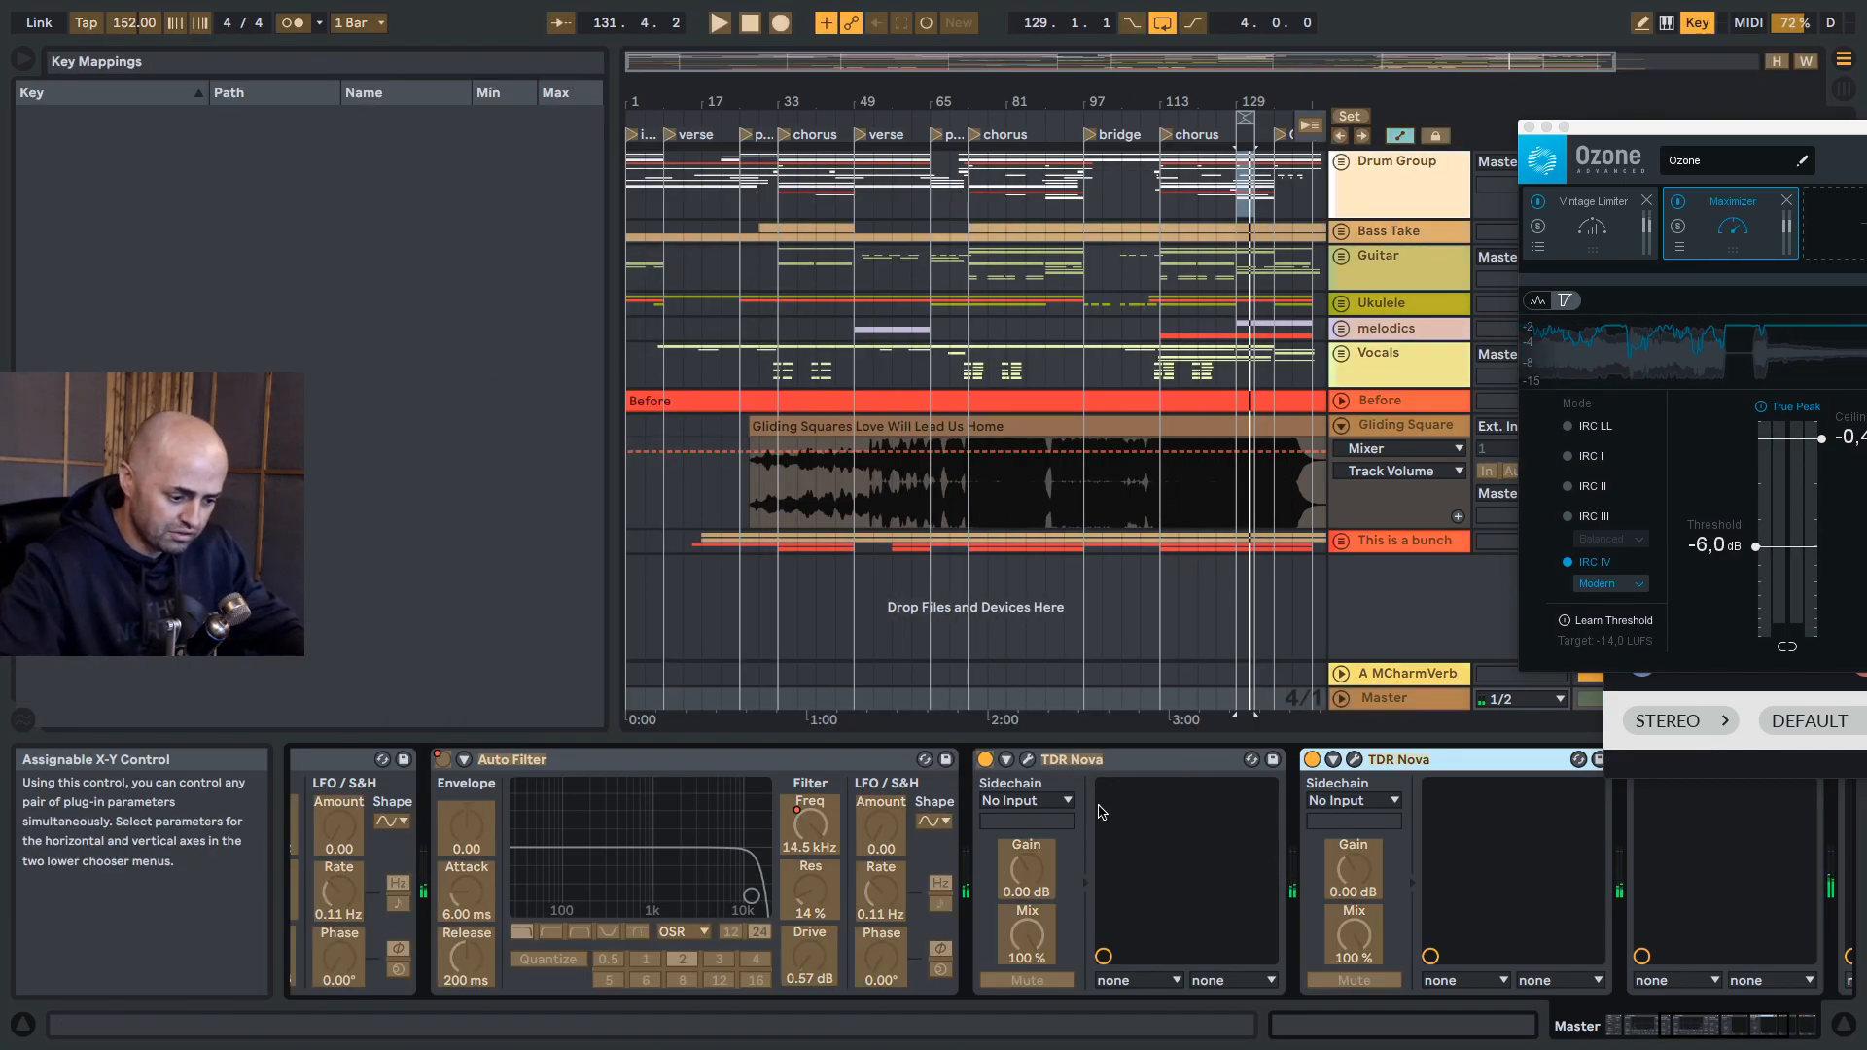
left_click(985, 759)
key("2")
left_click(1311, 760)
key("2")
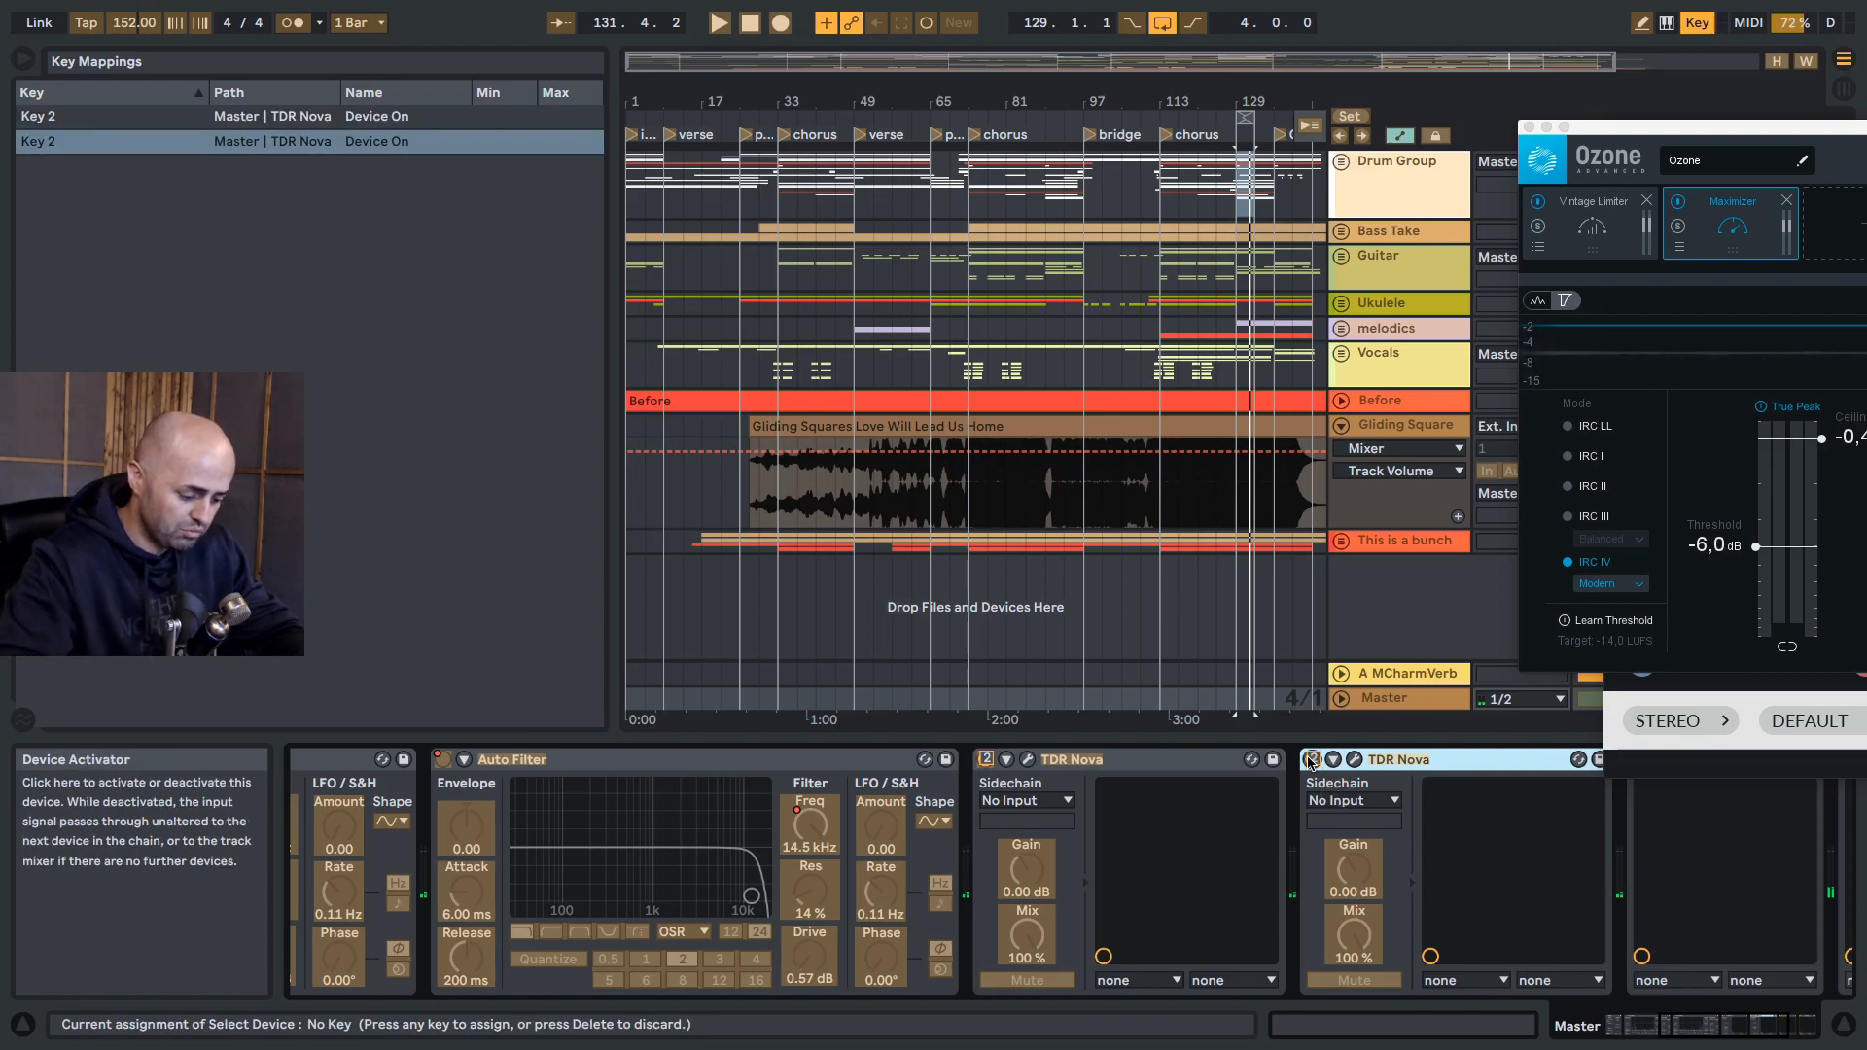
key("super+k")
Step: Bring Ozone 9 and the Youlean Loudness Meter into view and compare the loop's loudness with both Novas off and on
left_click_drag(1738, 128, 557, 96)
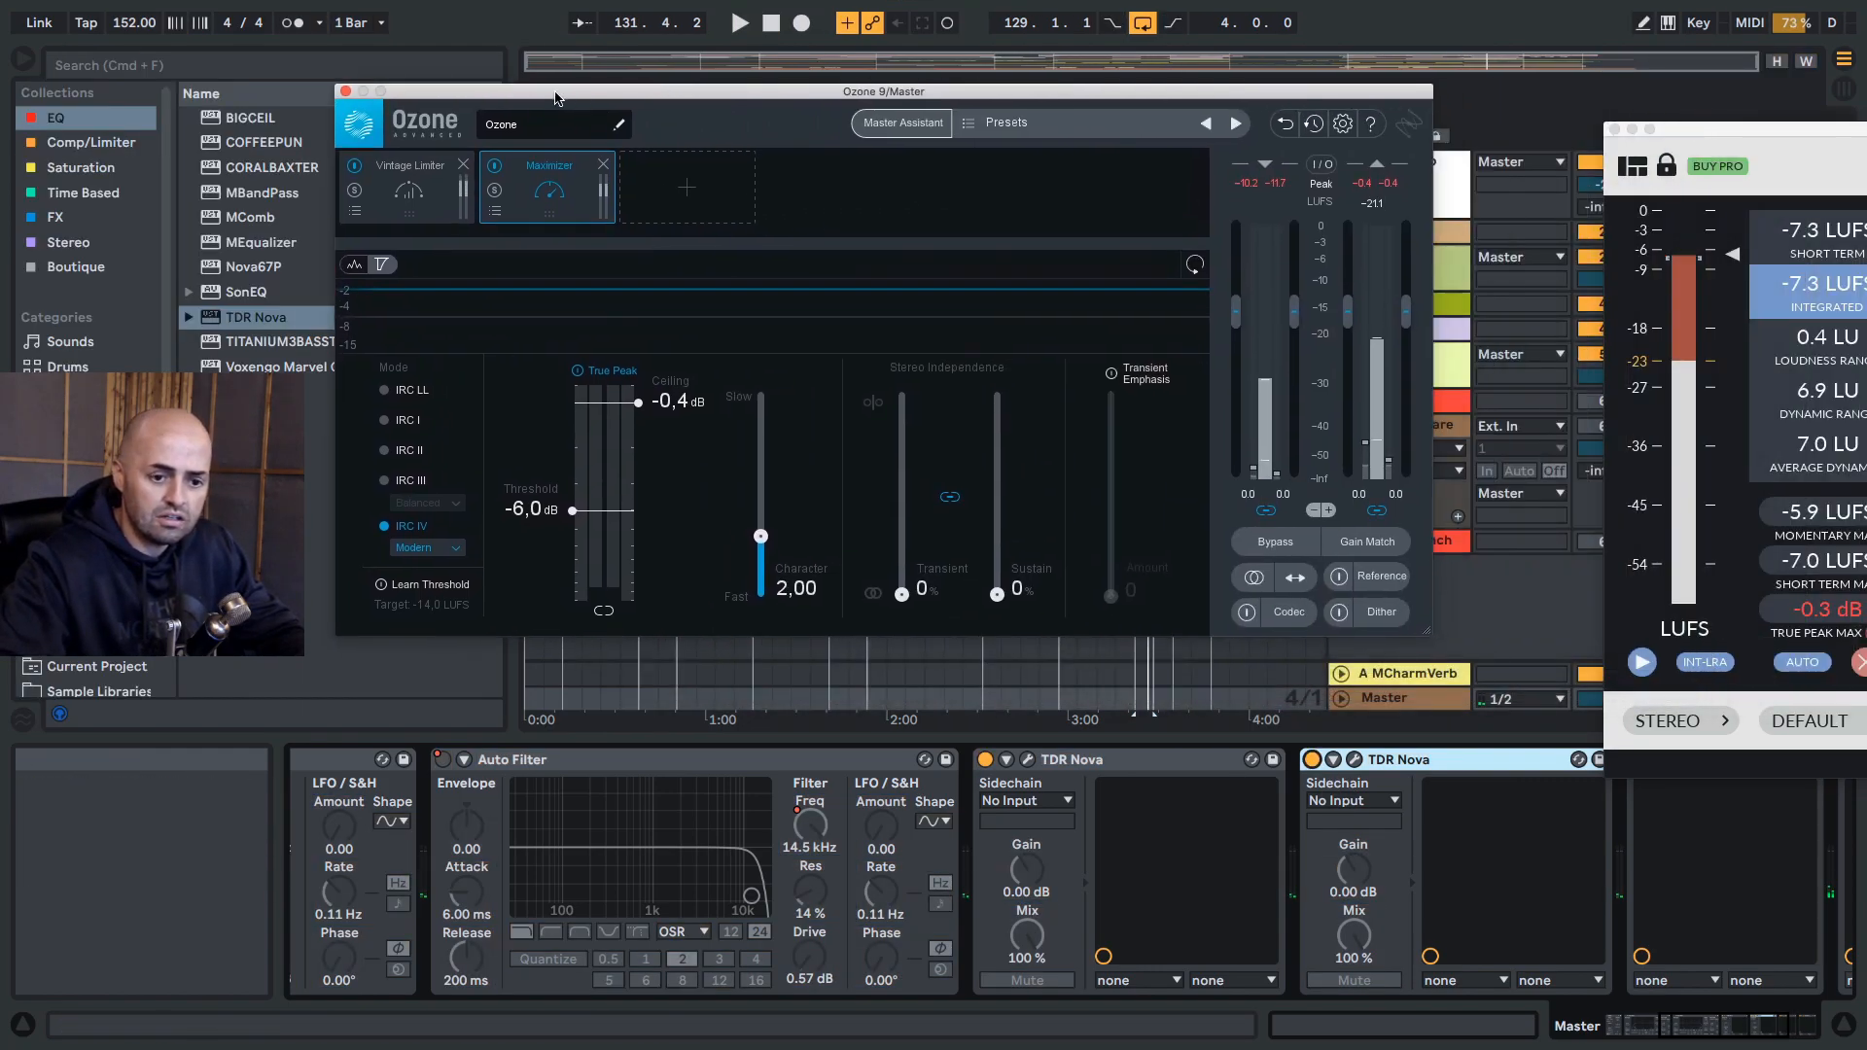
left_click_drag(1653, 128, 1256, 73)
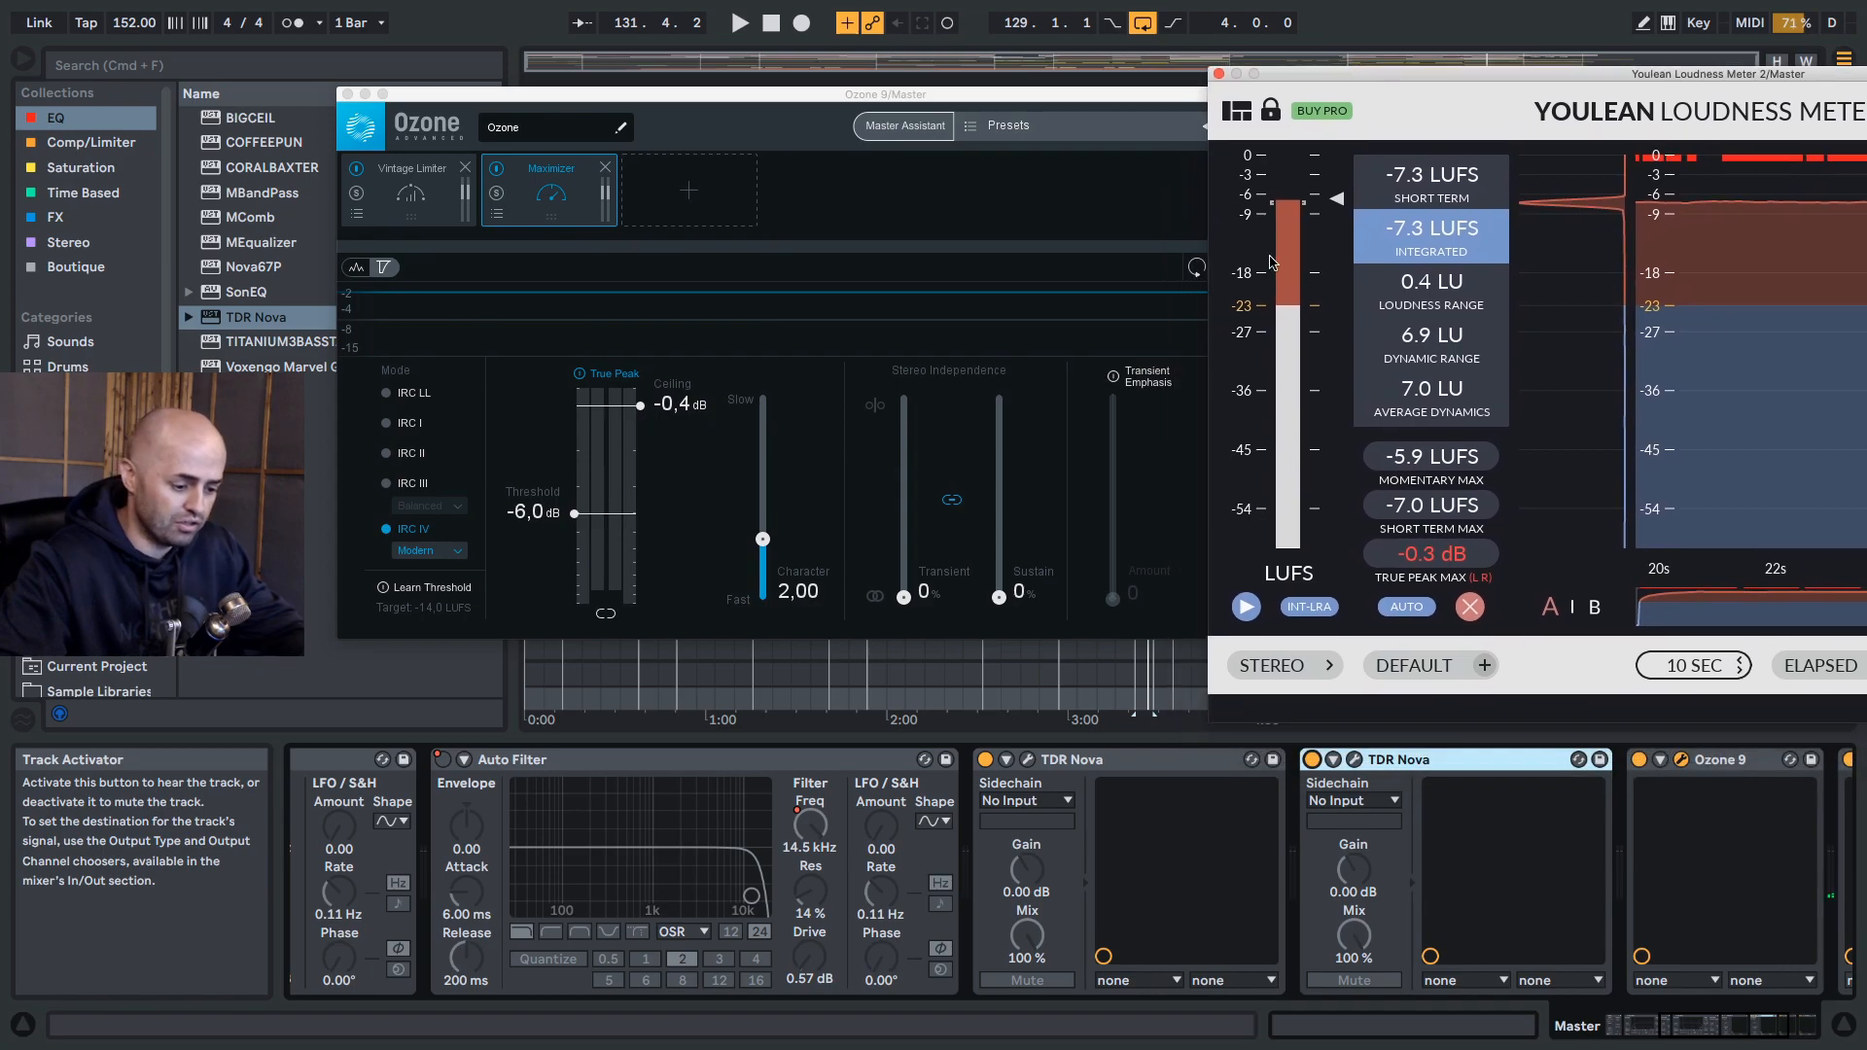
key("2")
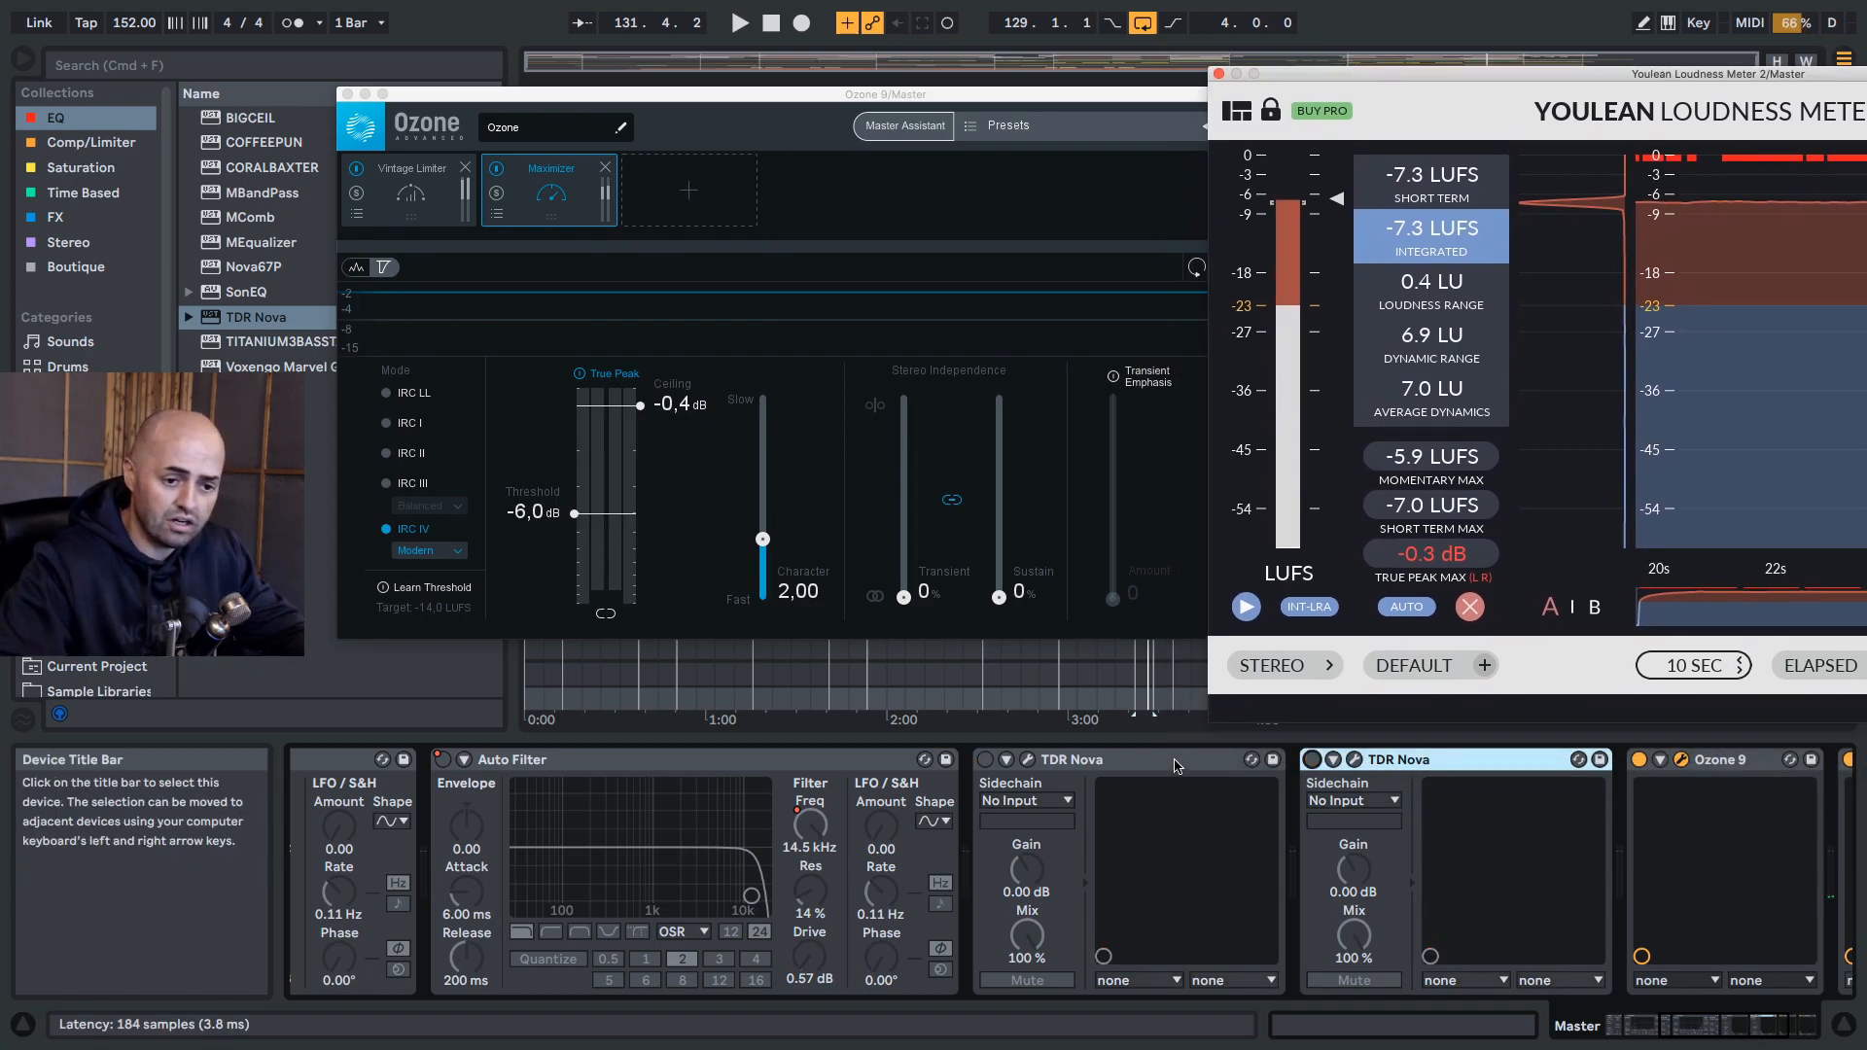
key("space")
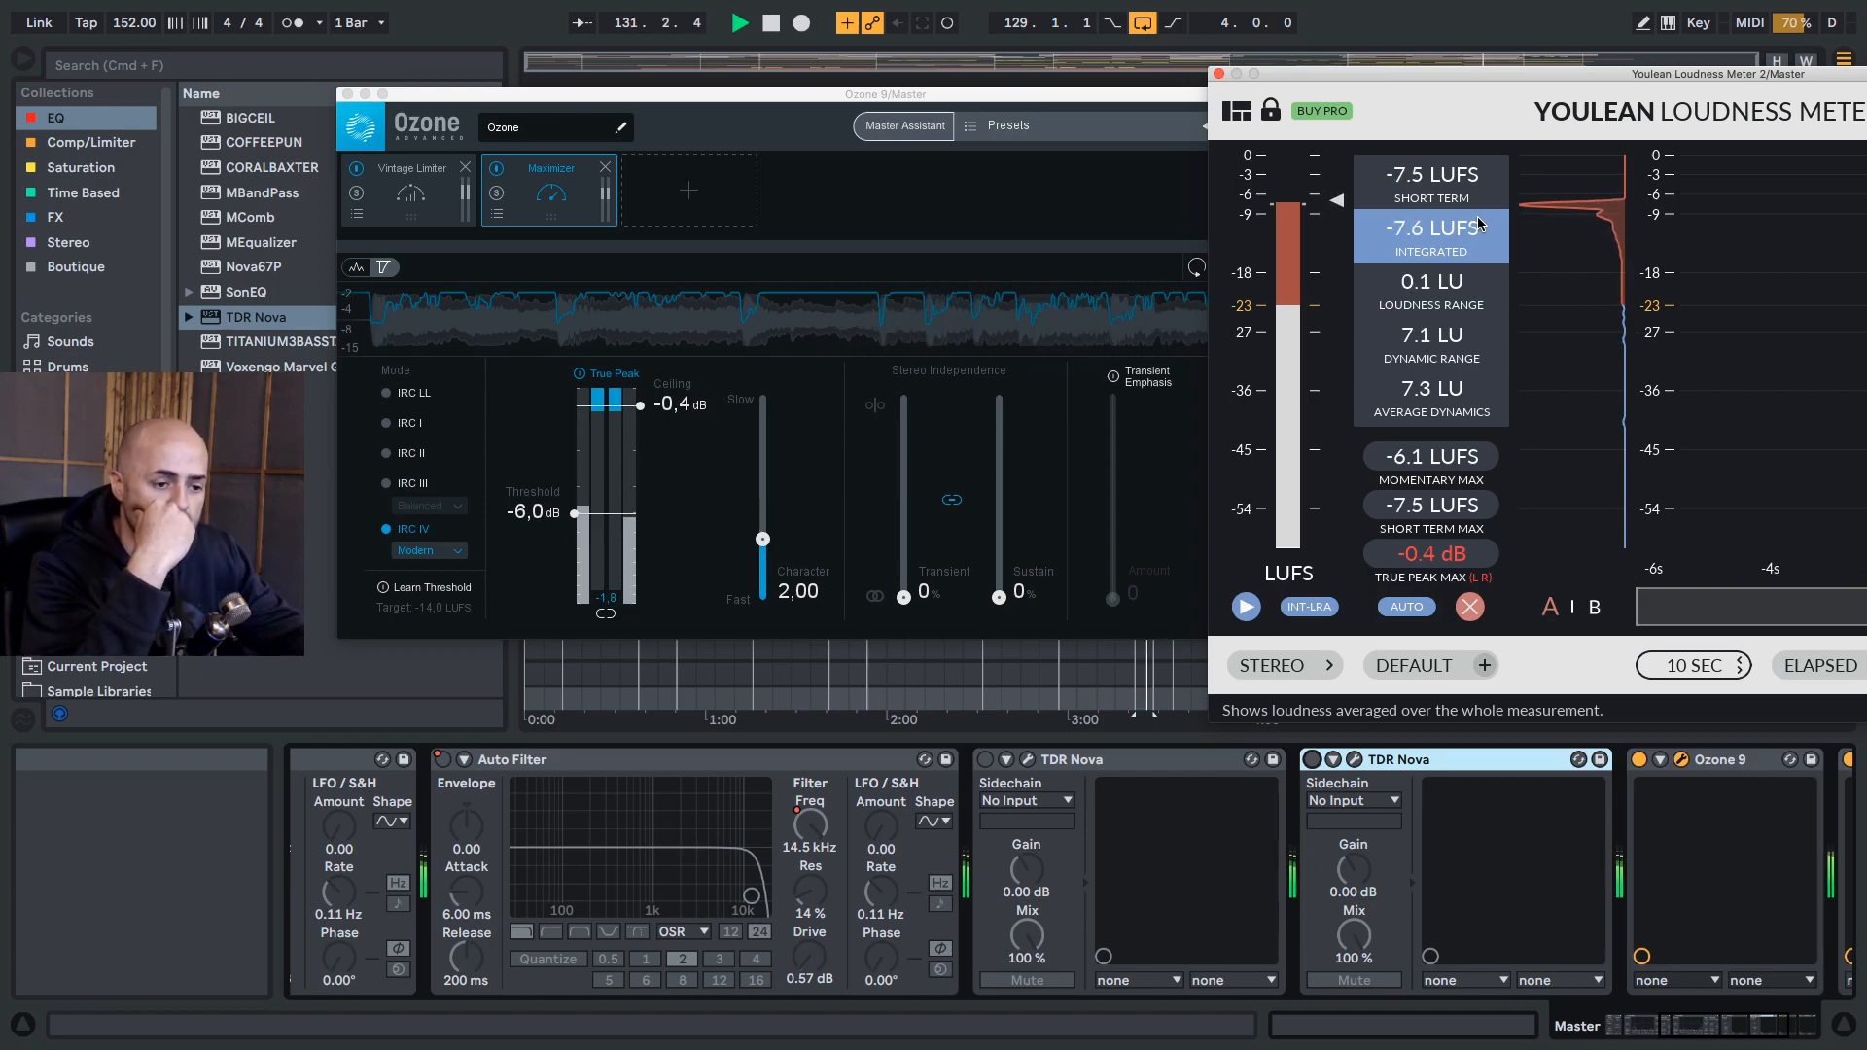
key("space")
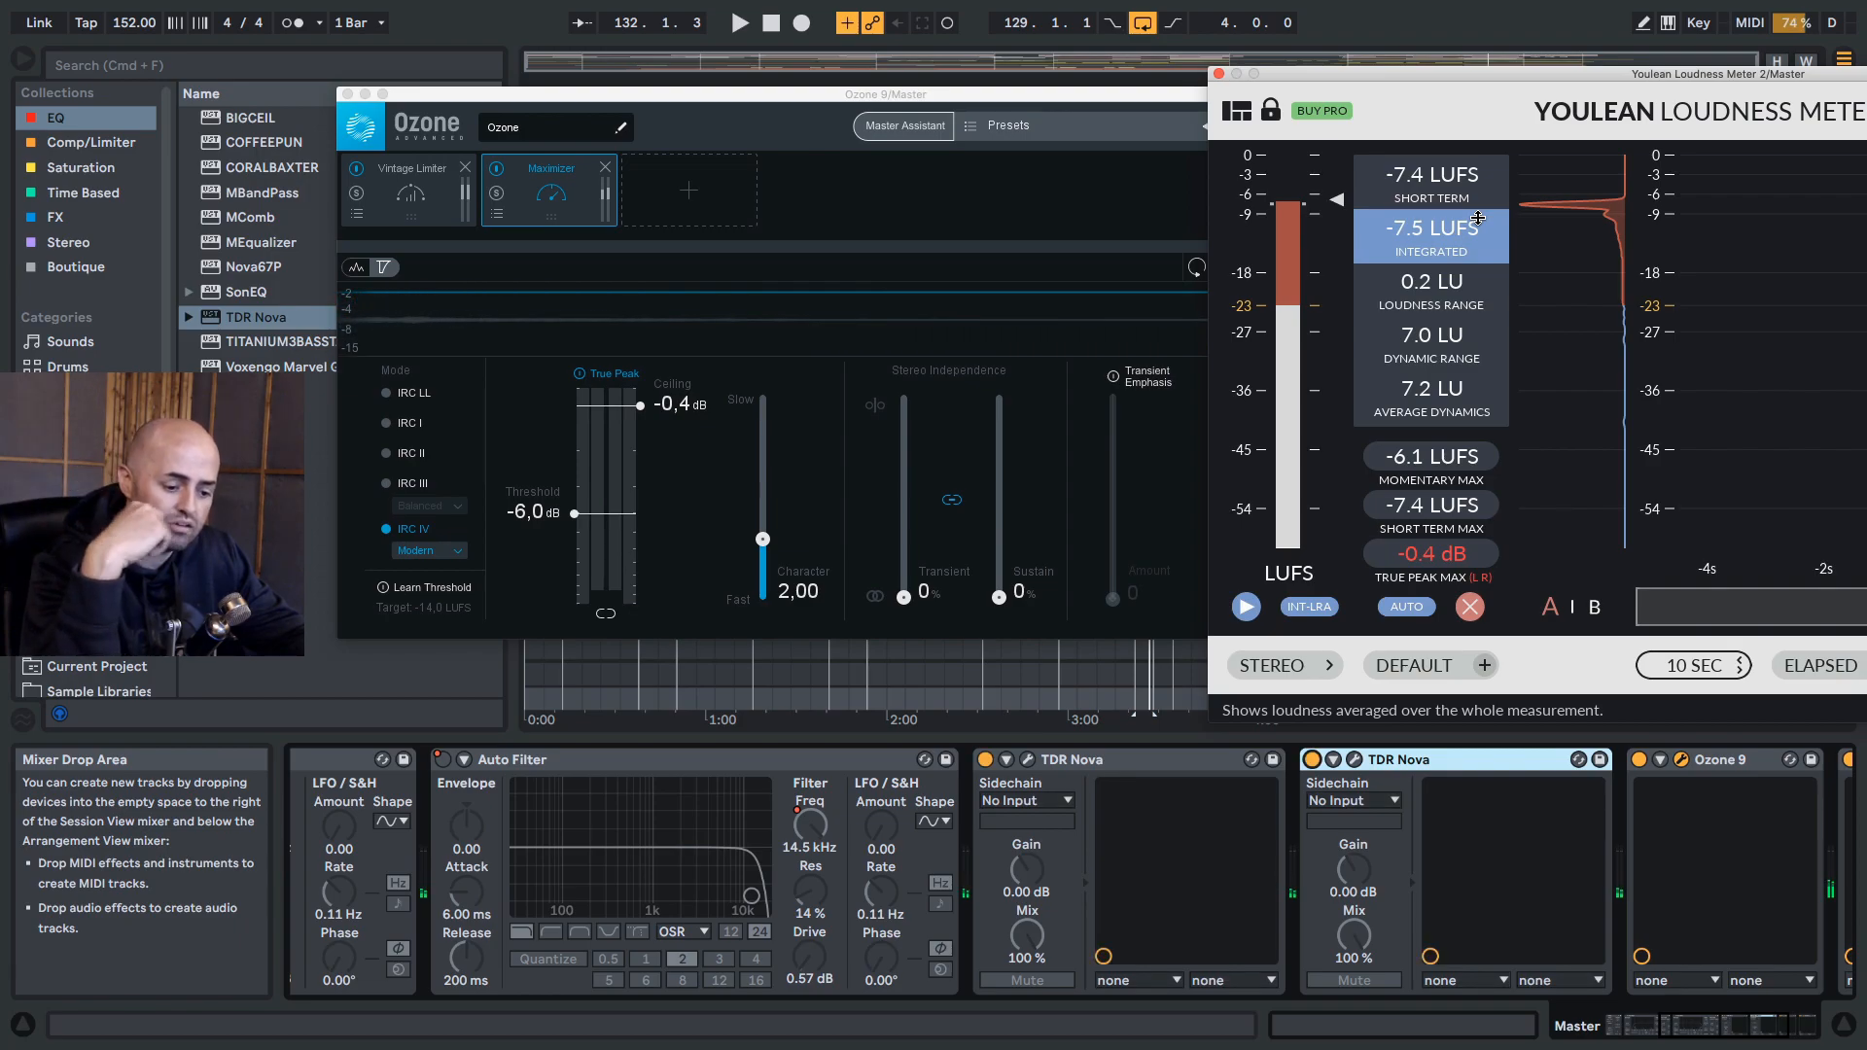
key("space")
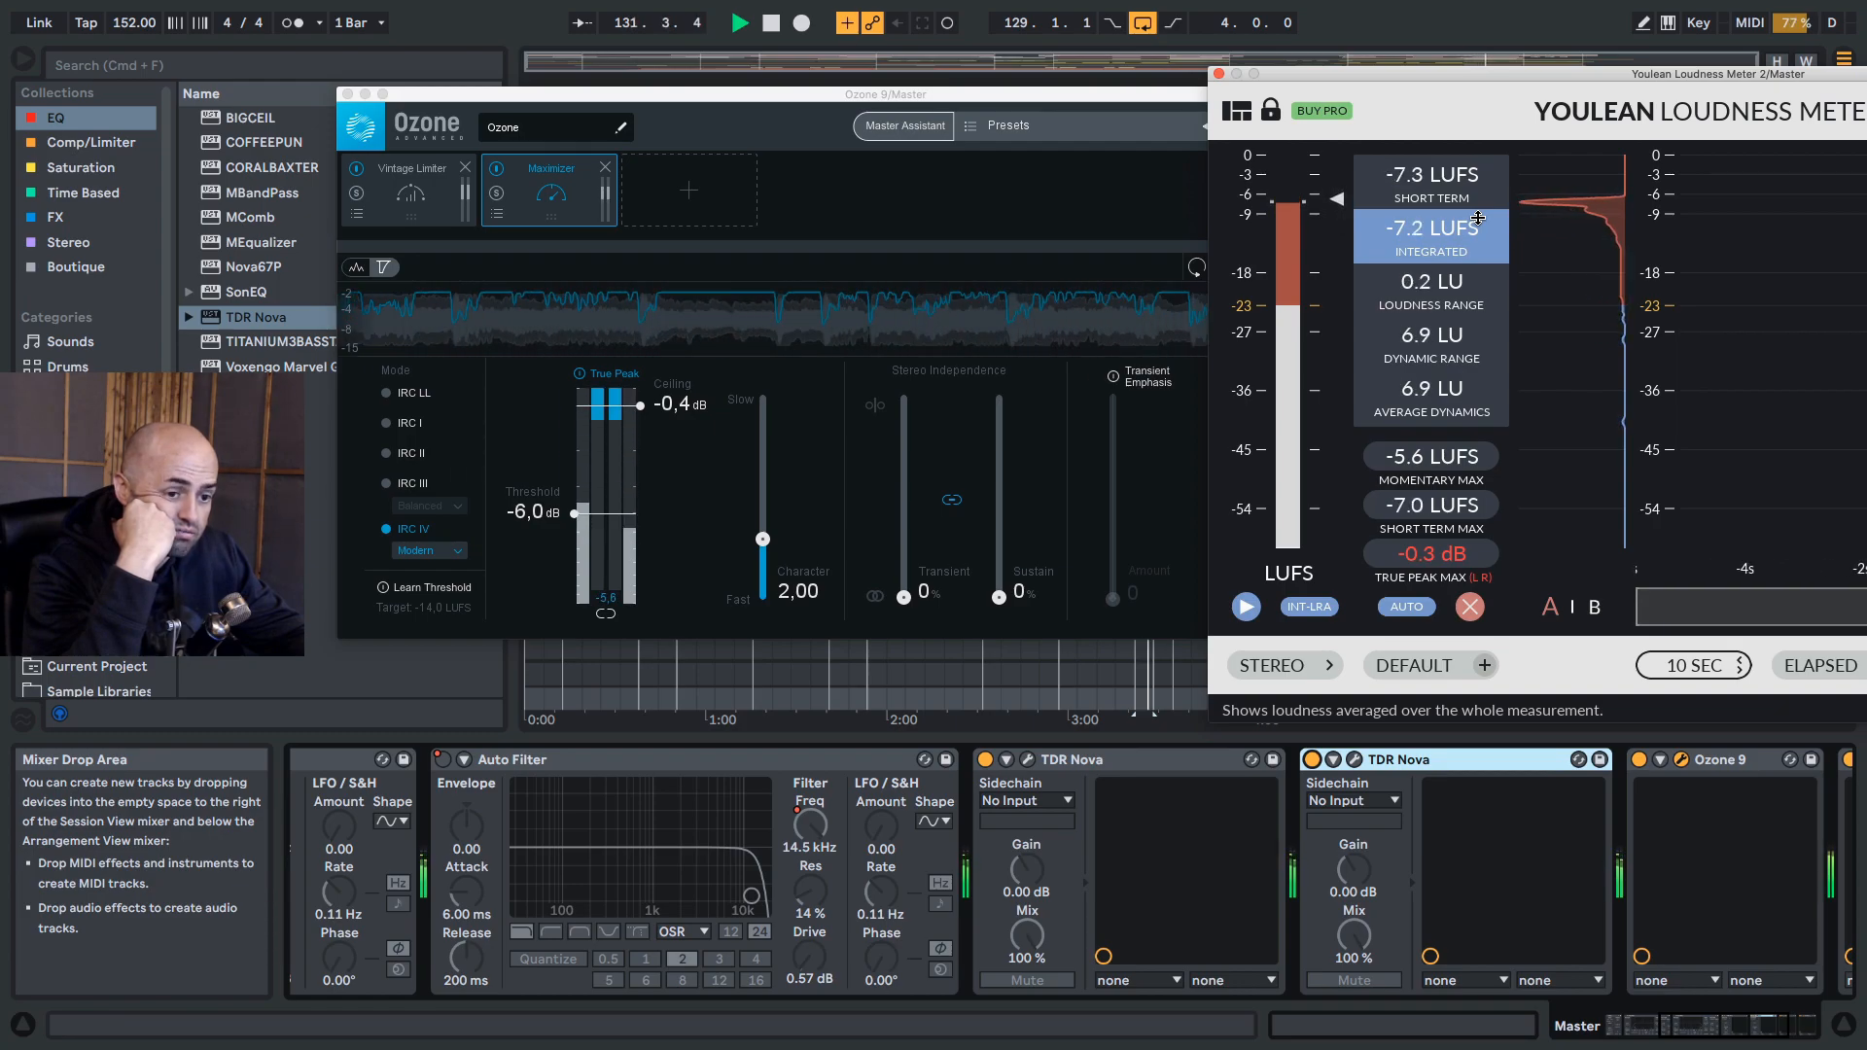
key("space")
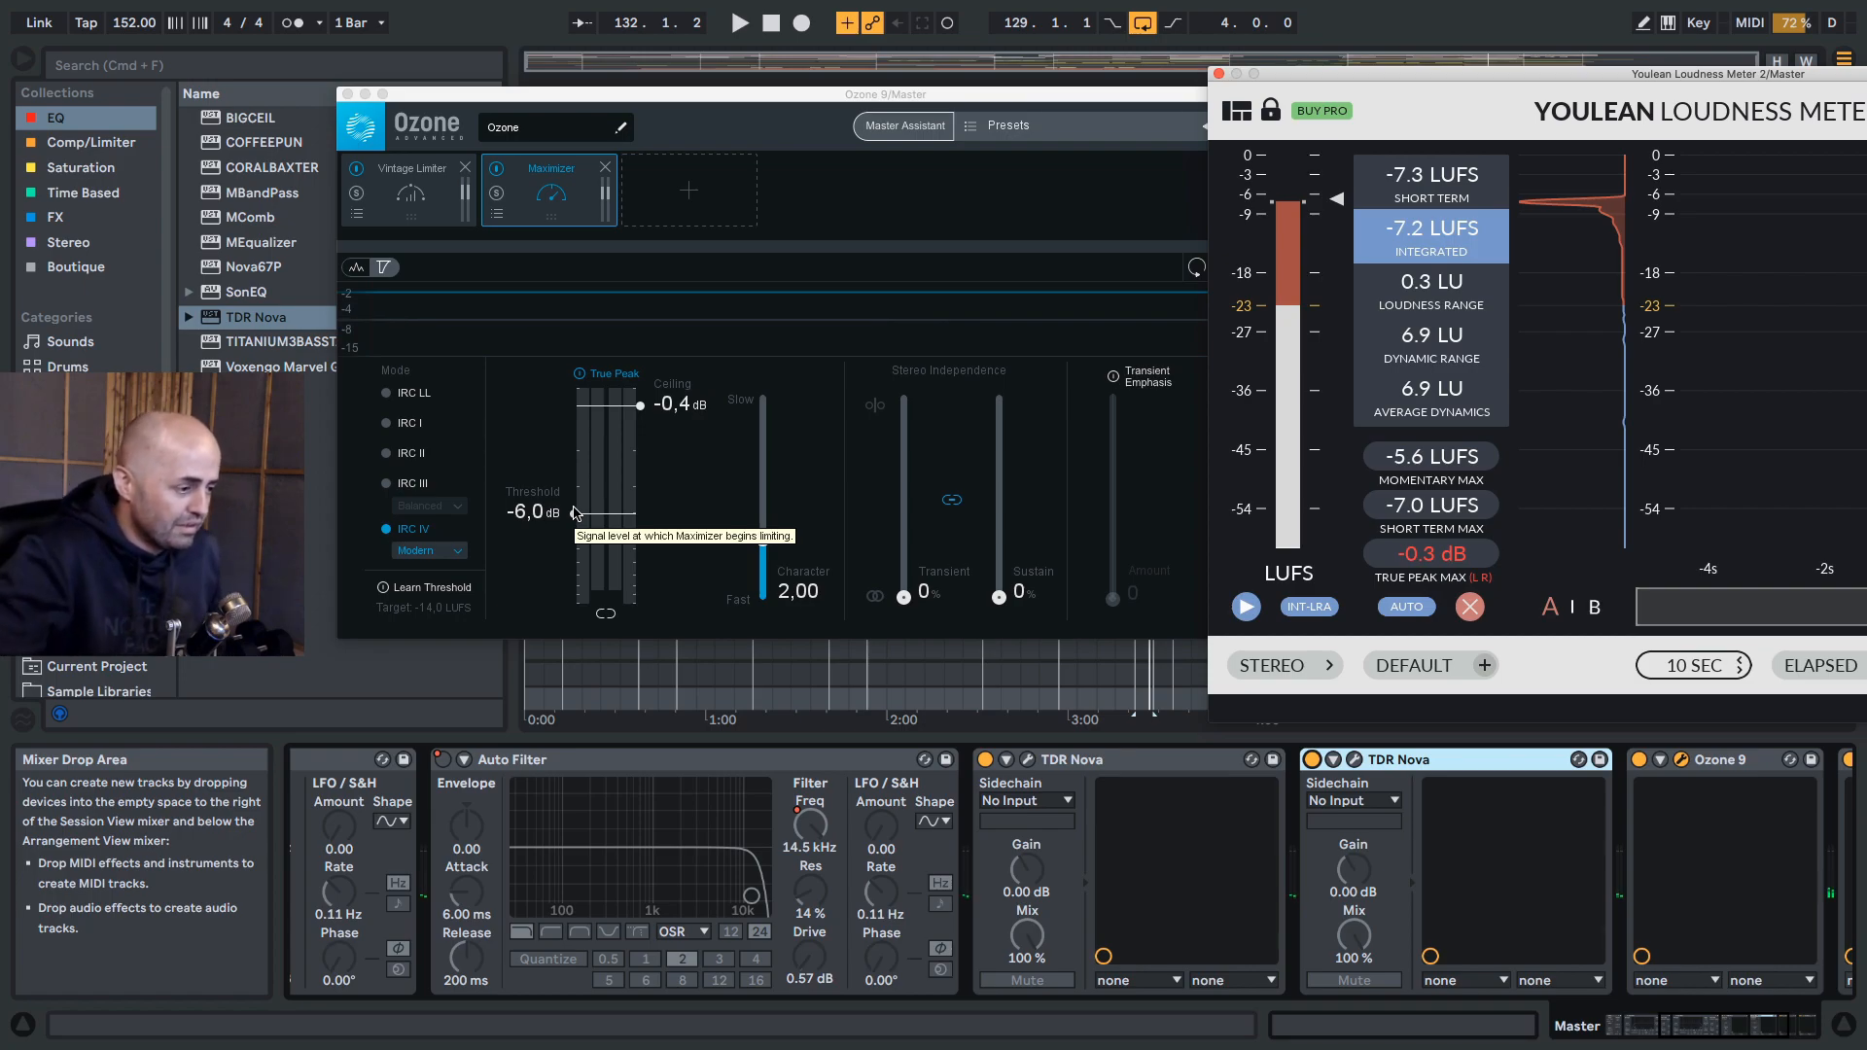
Step: Play the loop through Ozone 9's Vintage Limiter and Maximizer, and set the Maximizer's threshold to -6.5 dB
left_click(379, 199)
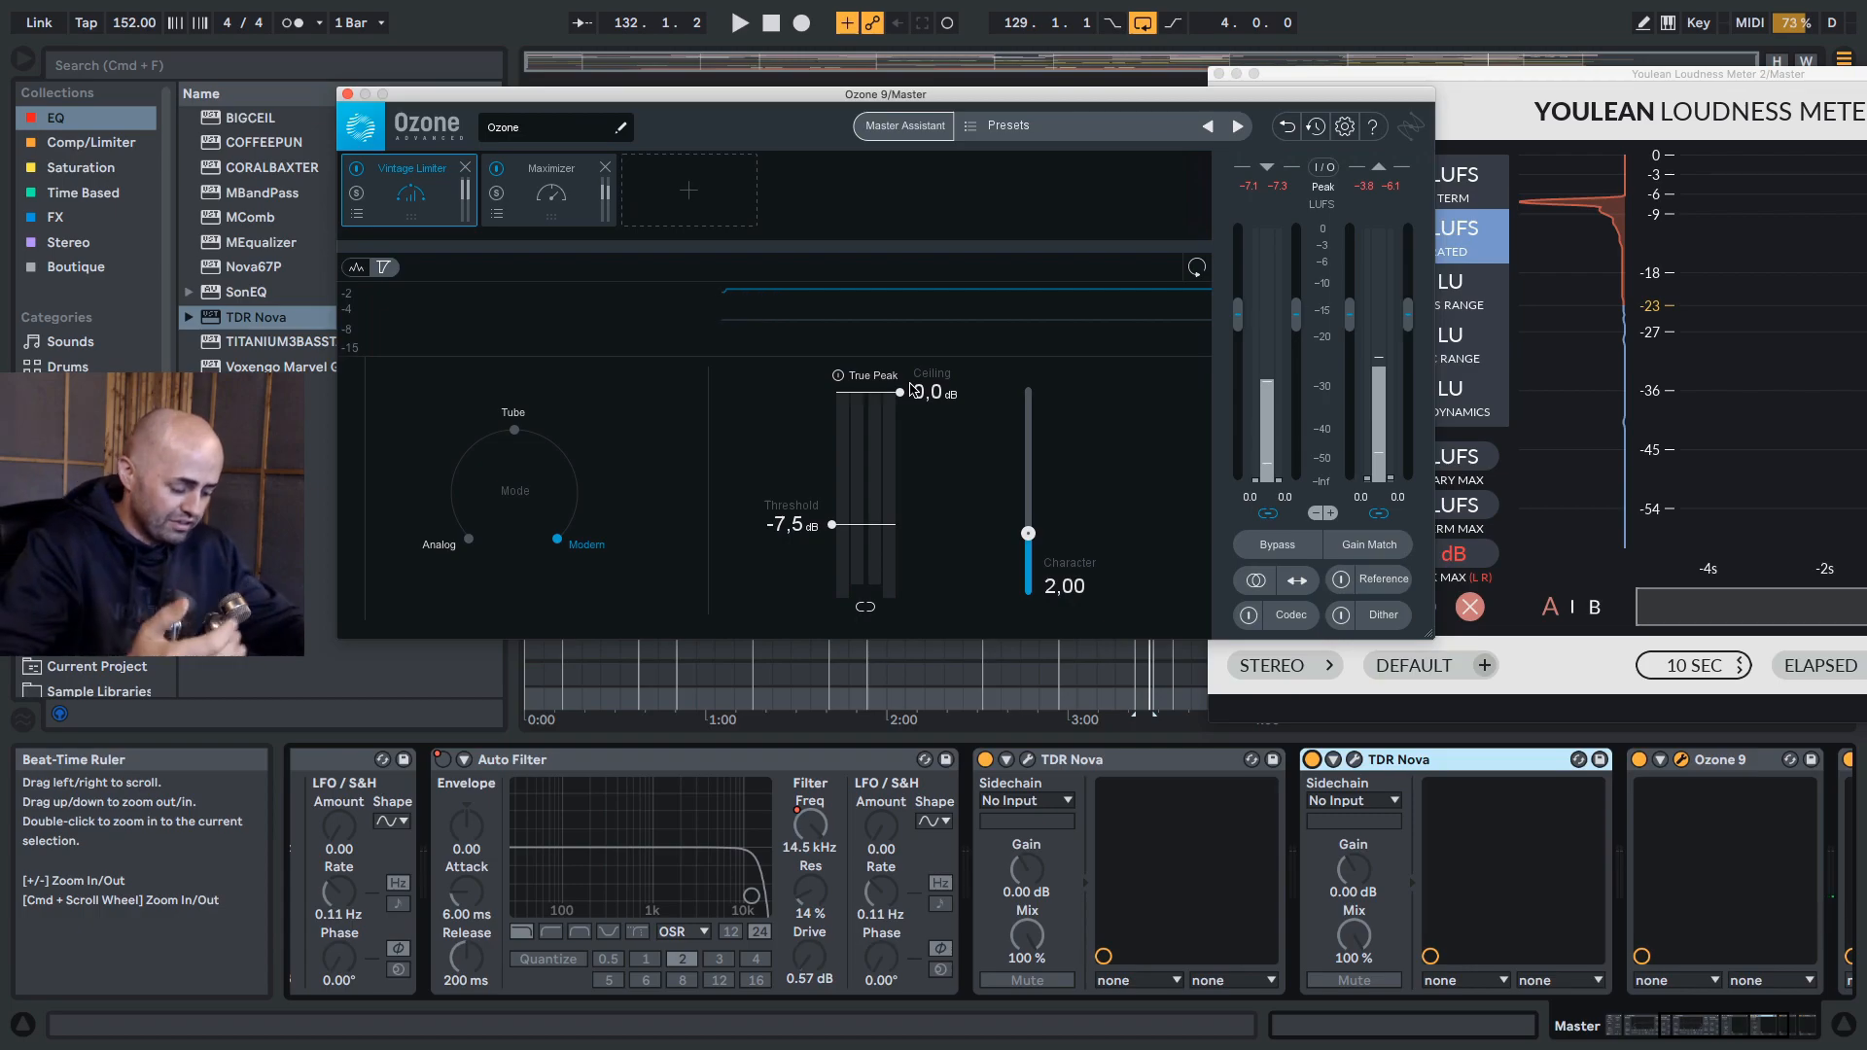
key("space")
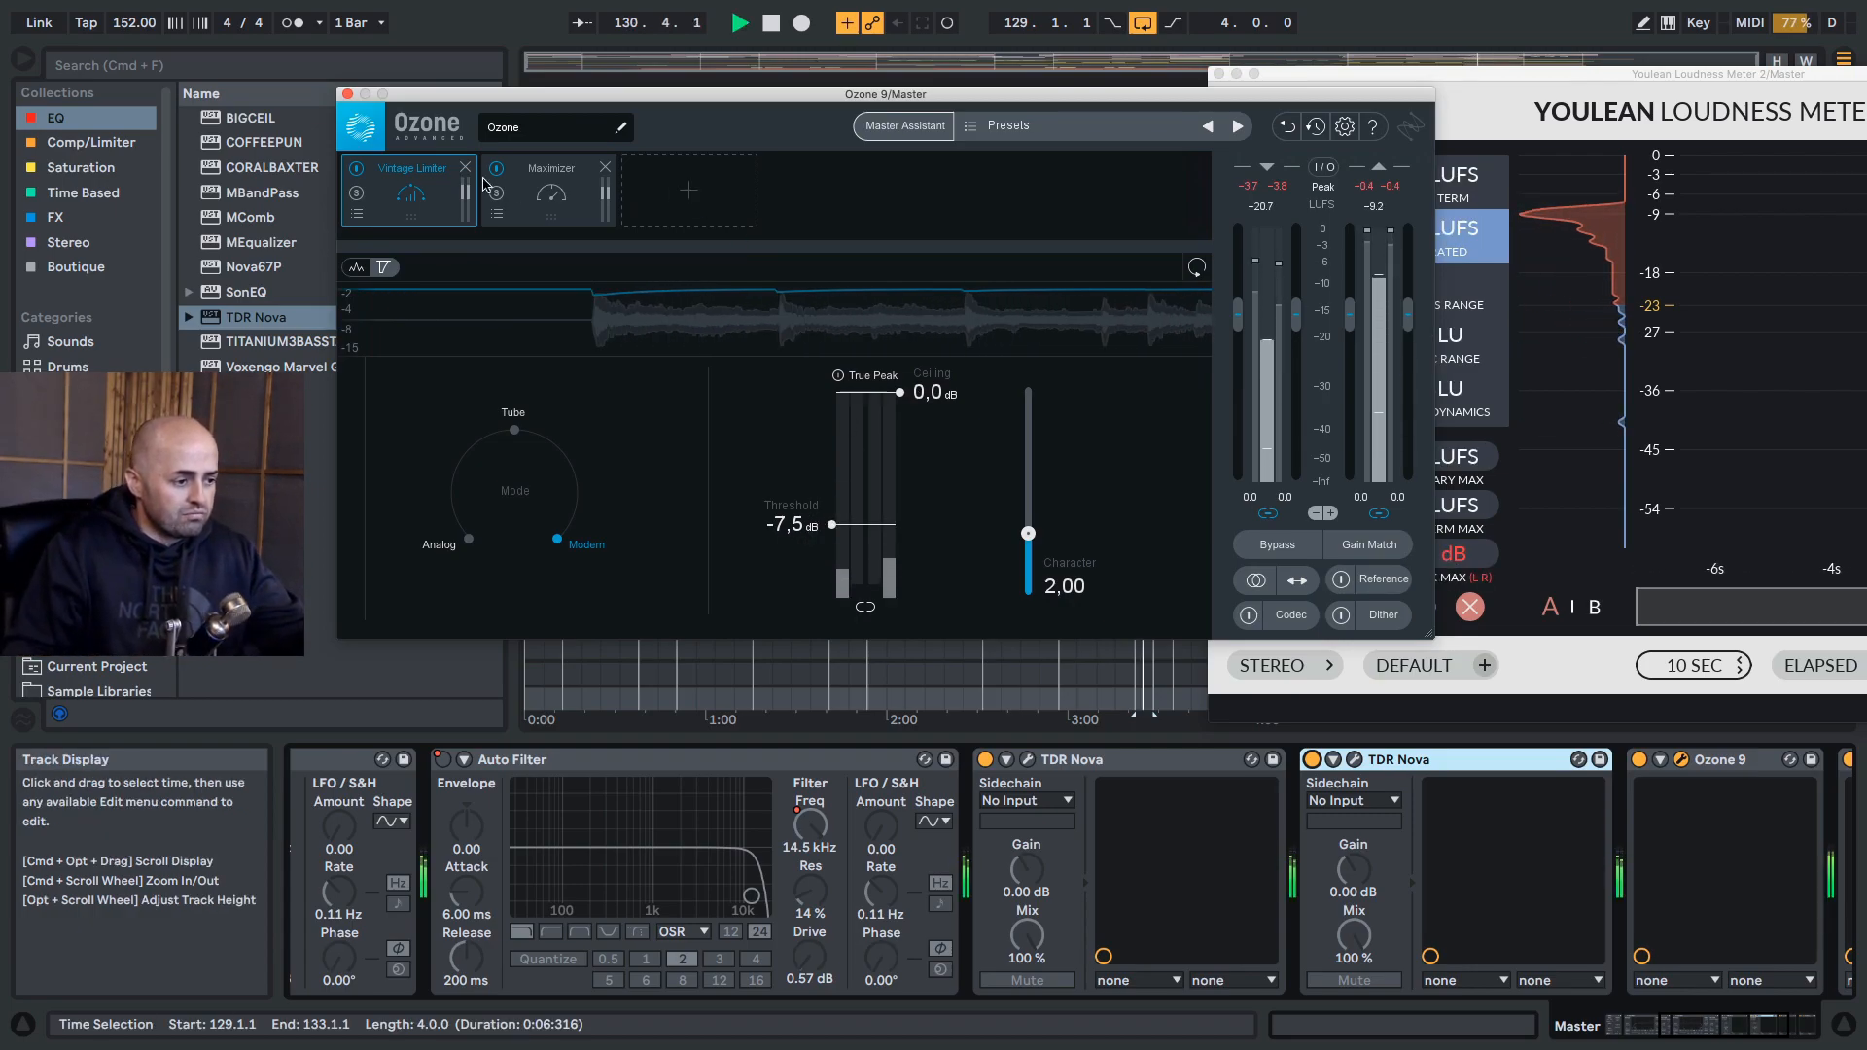
left_click(512, 185)
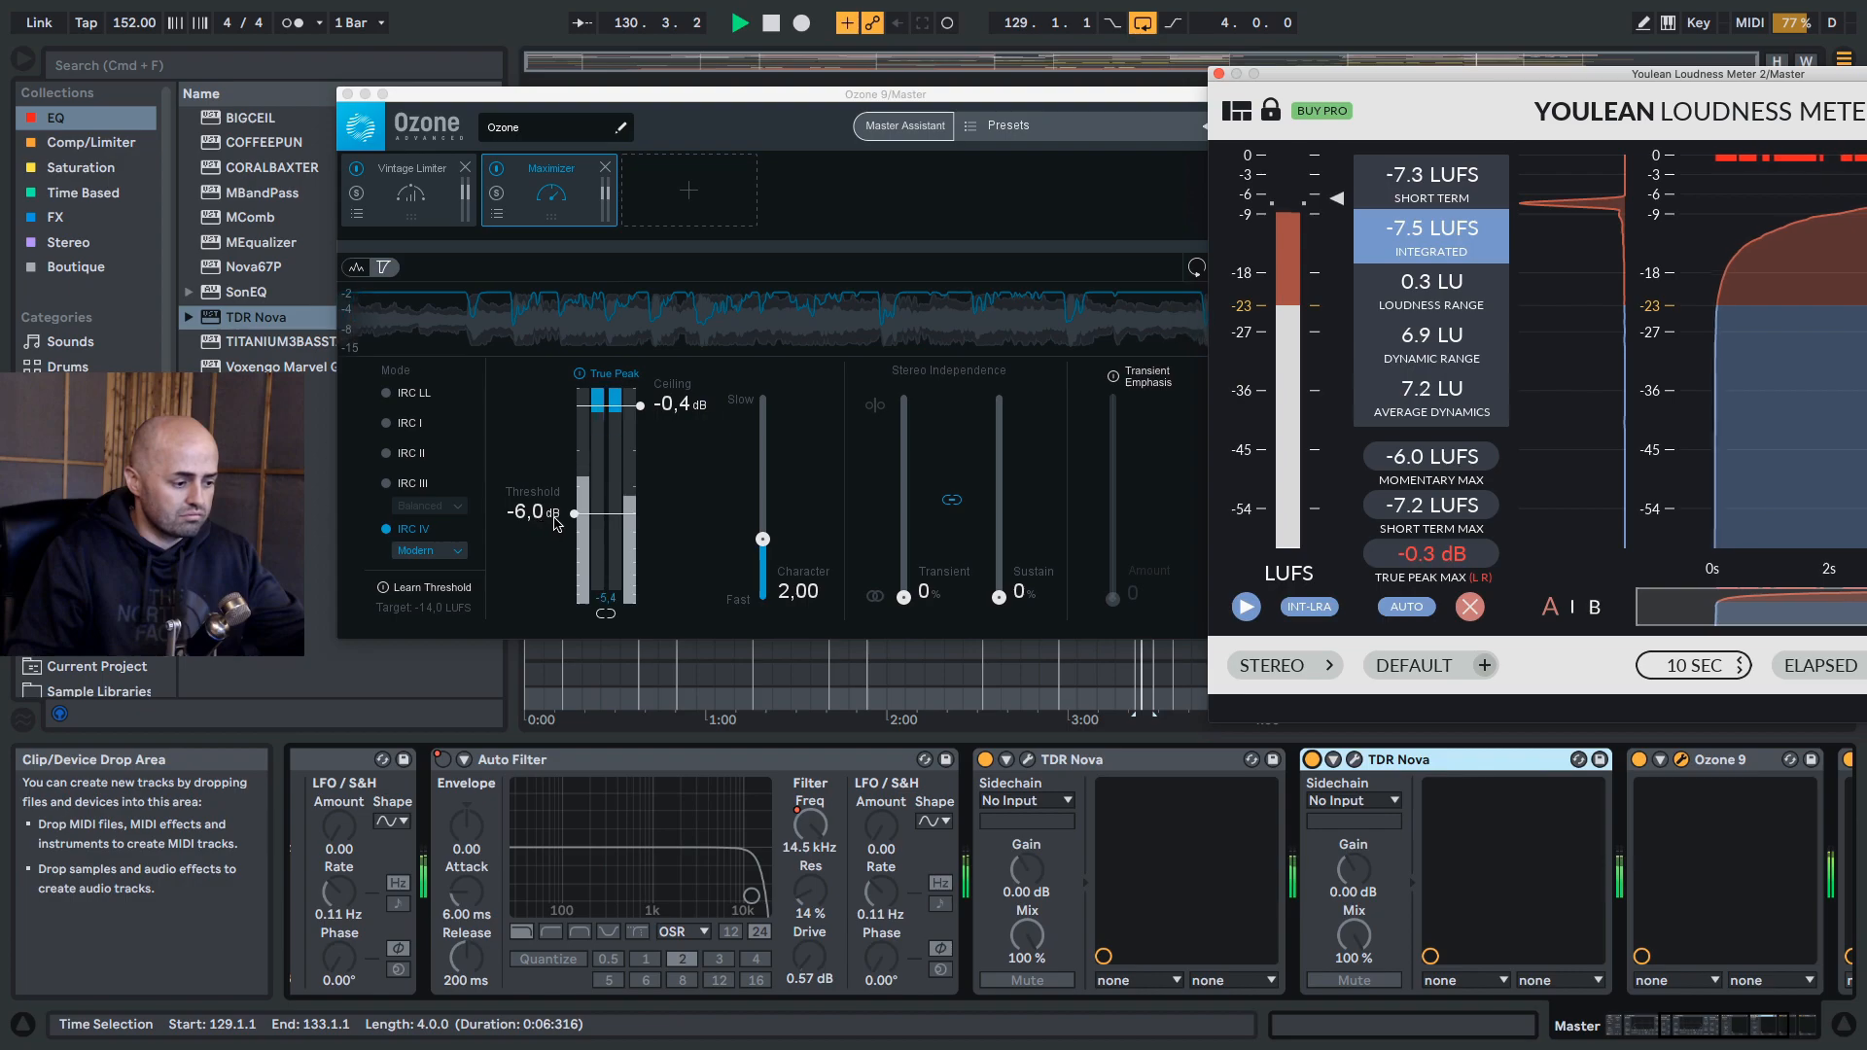
left_click_drag(574, 514, 575, 519)
left_click(1528, 81)
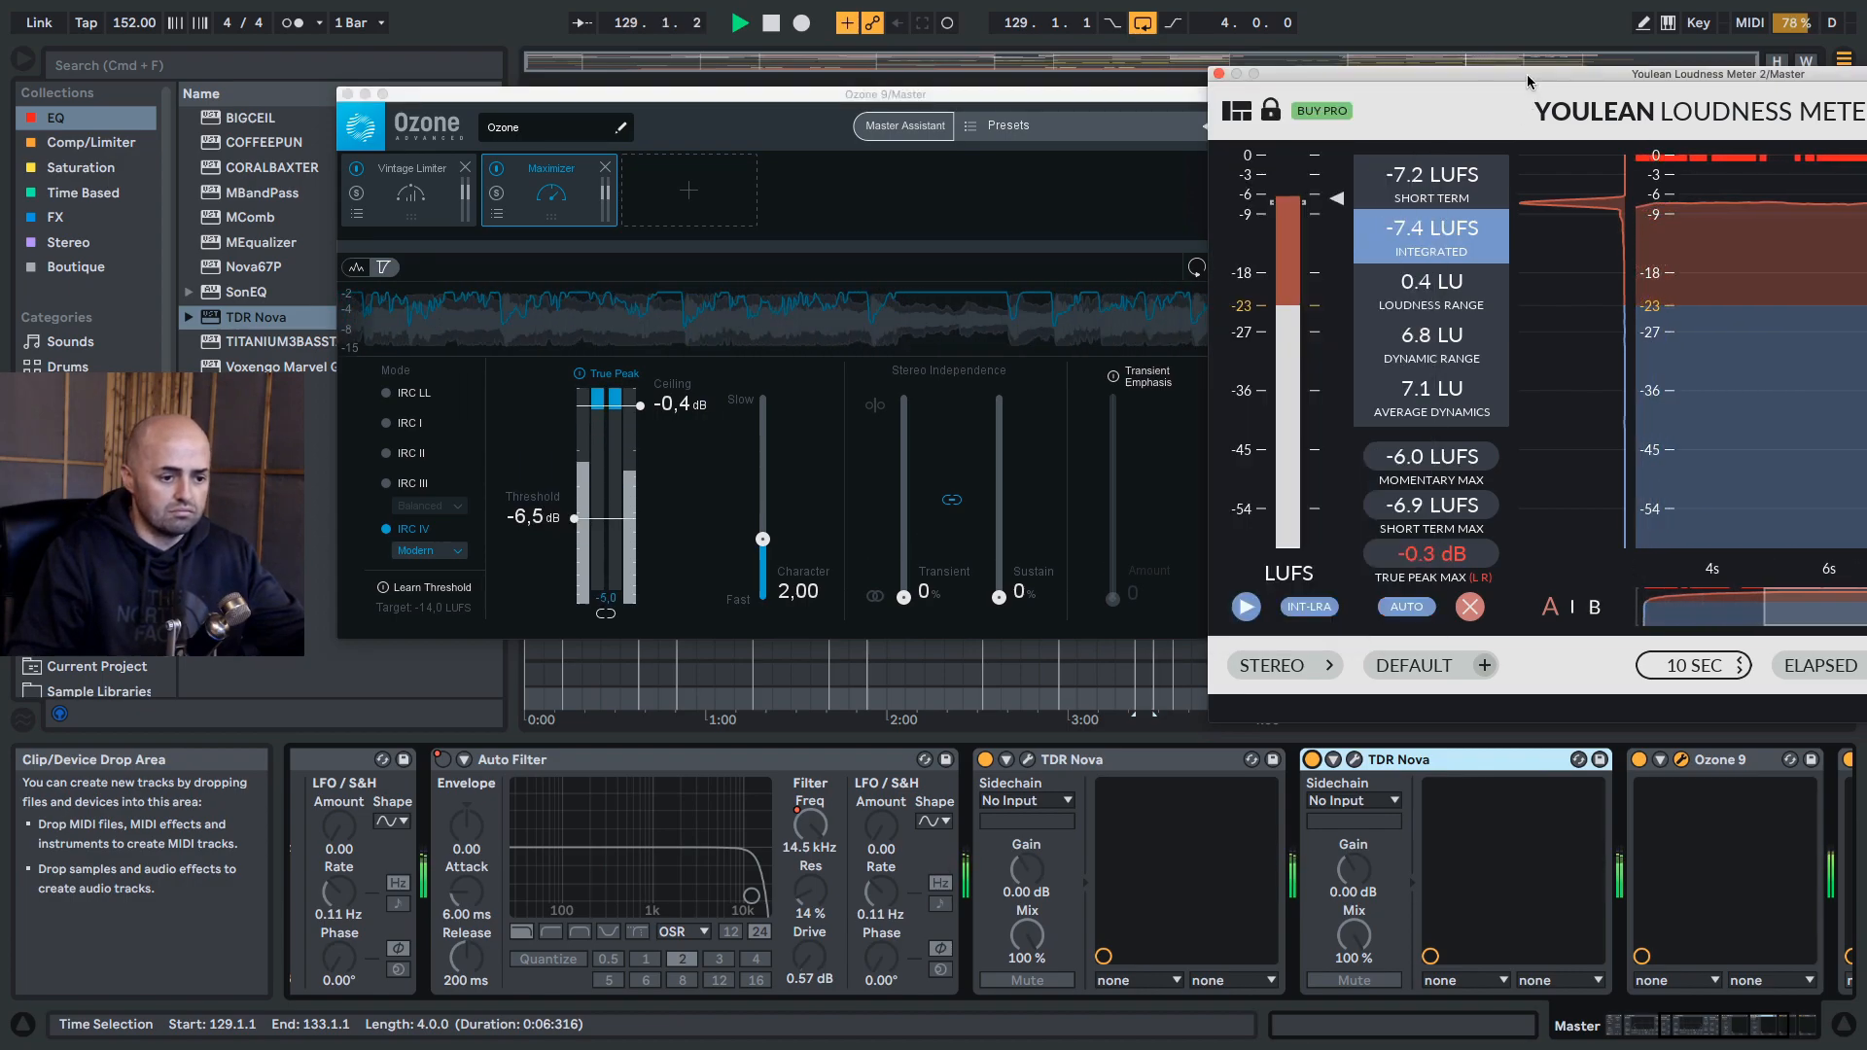
key("space")
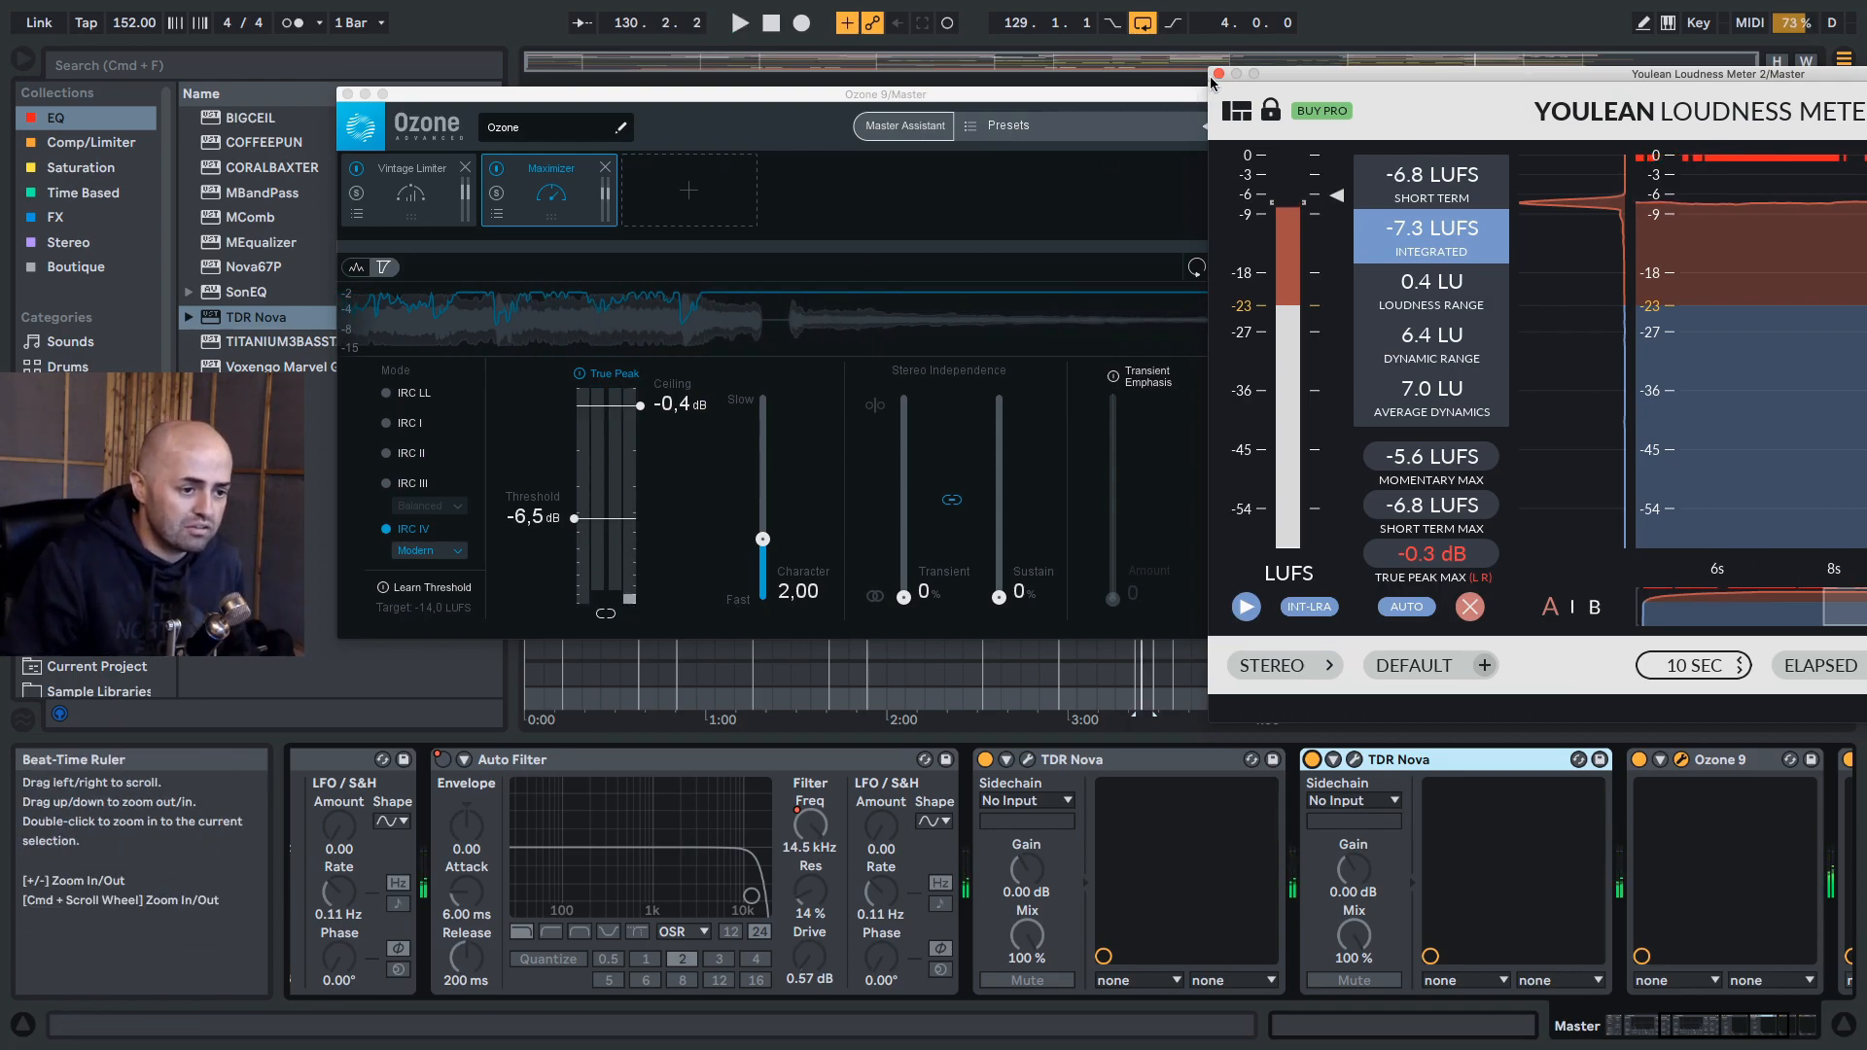
Step: Close the loudness meter and Ozone windows, and set the loop over the last chorus, 24 bars from bar 113
left_click(1218, 74)
left_click(347, 93)
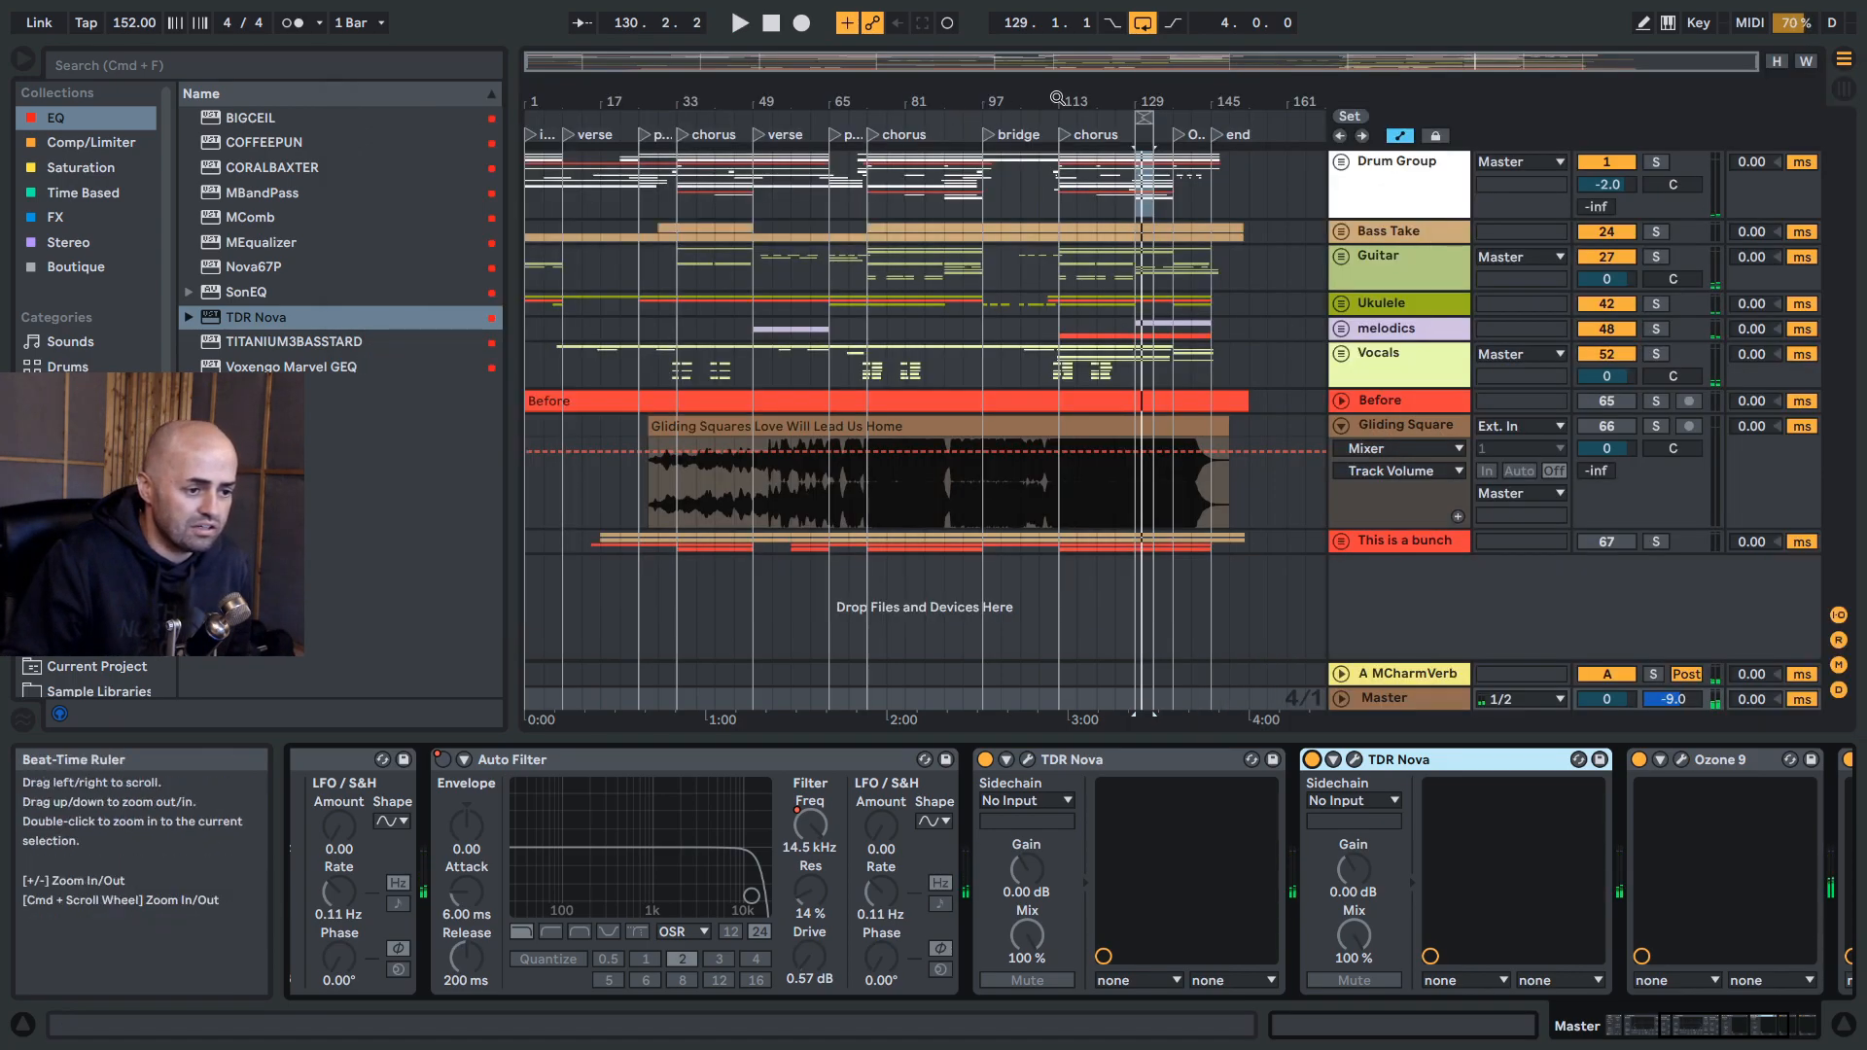
left_click(1057, 98)
mouse_move(1137, 117)
left_mouse_down()
mouse_move(1059, 117)
mouse_move(1173, 117)
left_mouse_up()
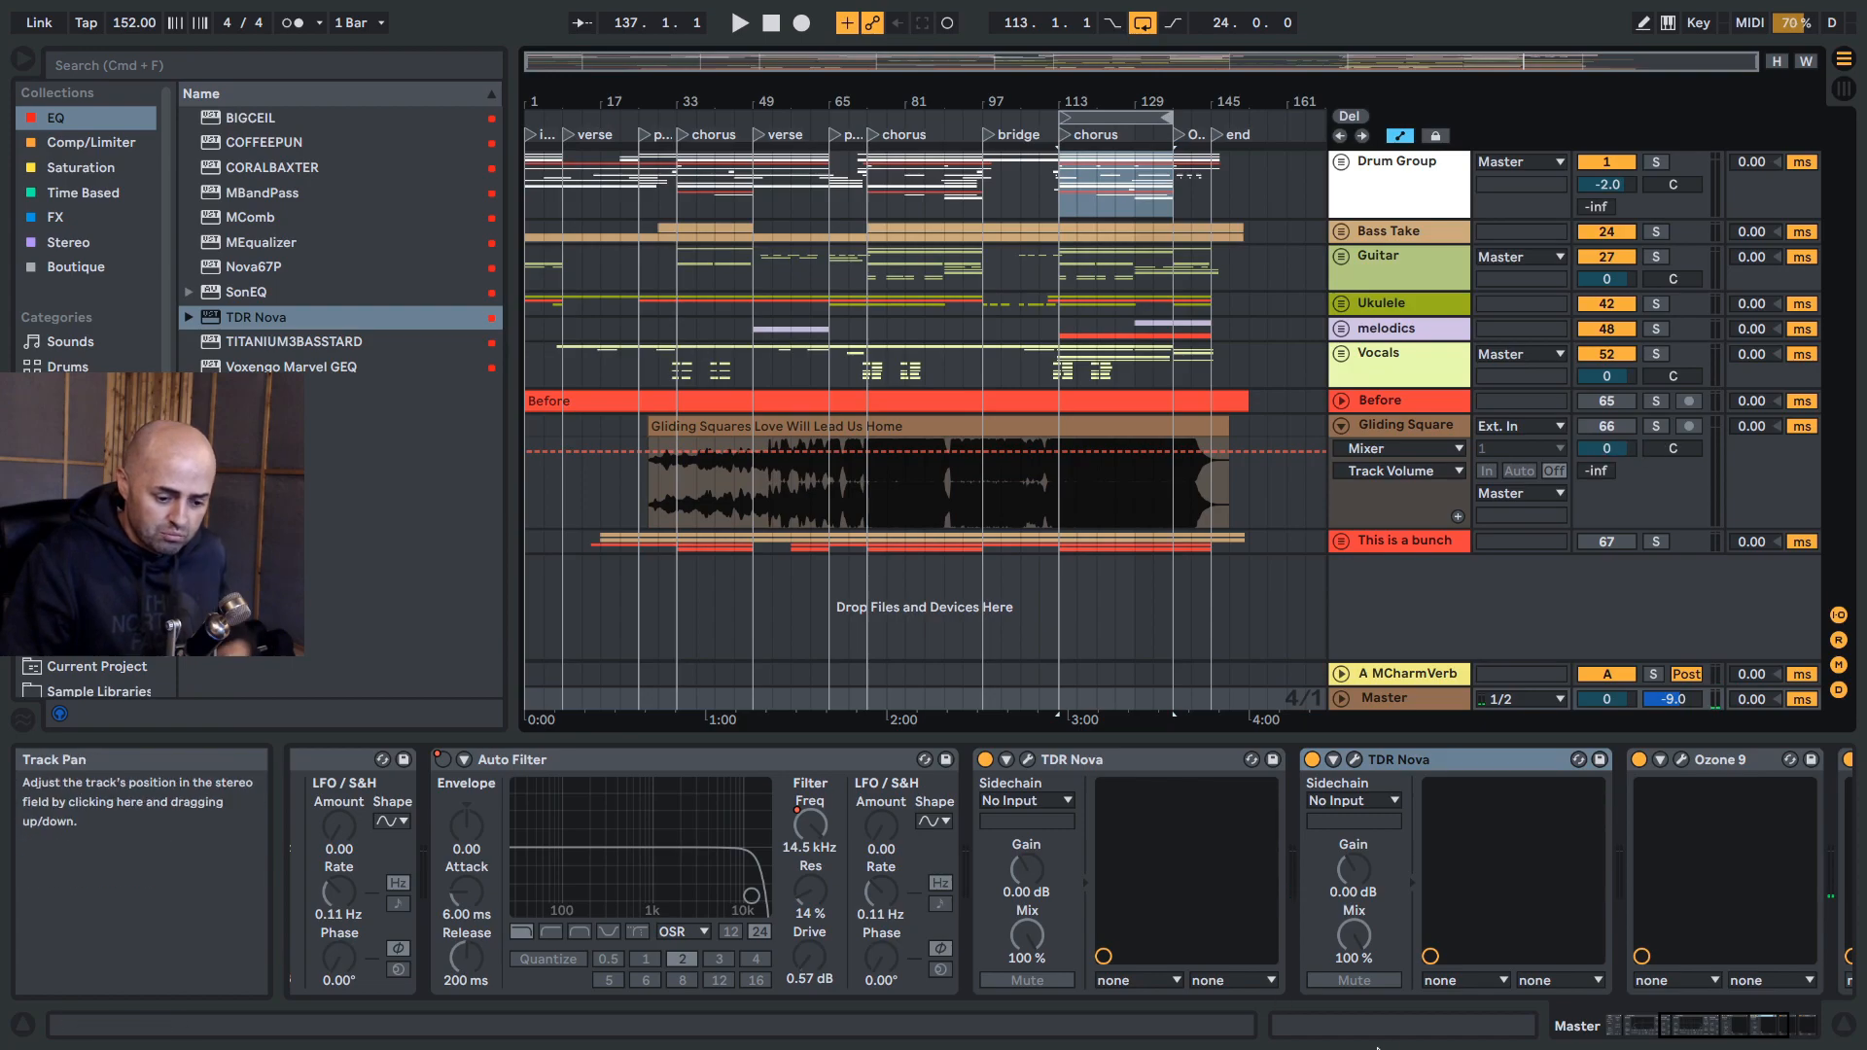
Step: Map the 1 key to the device activators of both TDR Novas and Ozone 9 and to the Gliding Squares track's solo switch
left_click(1734, 1026)
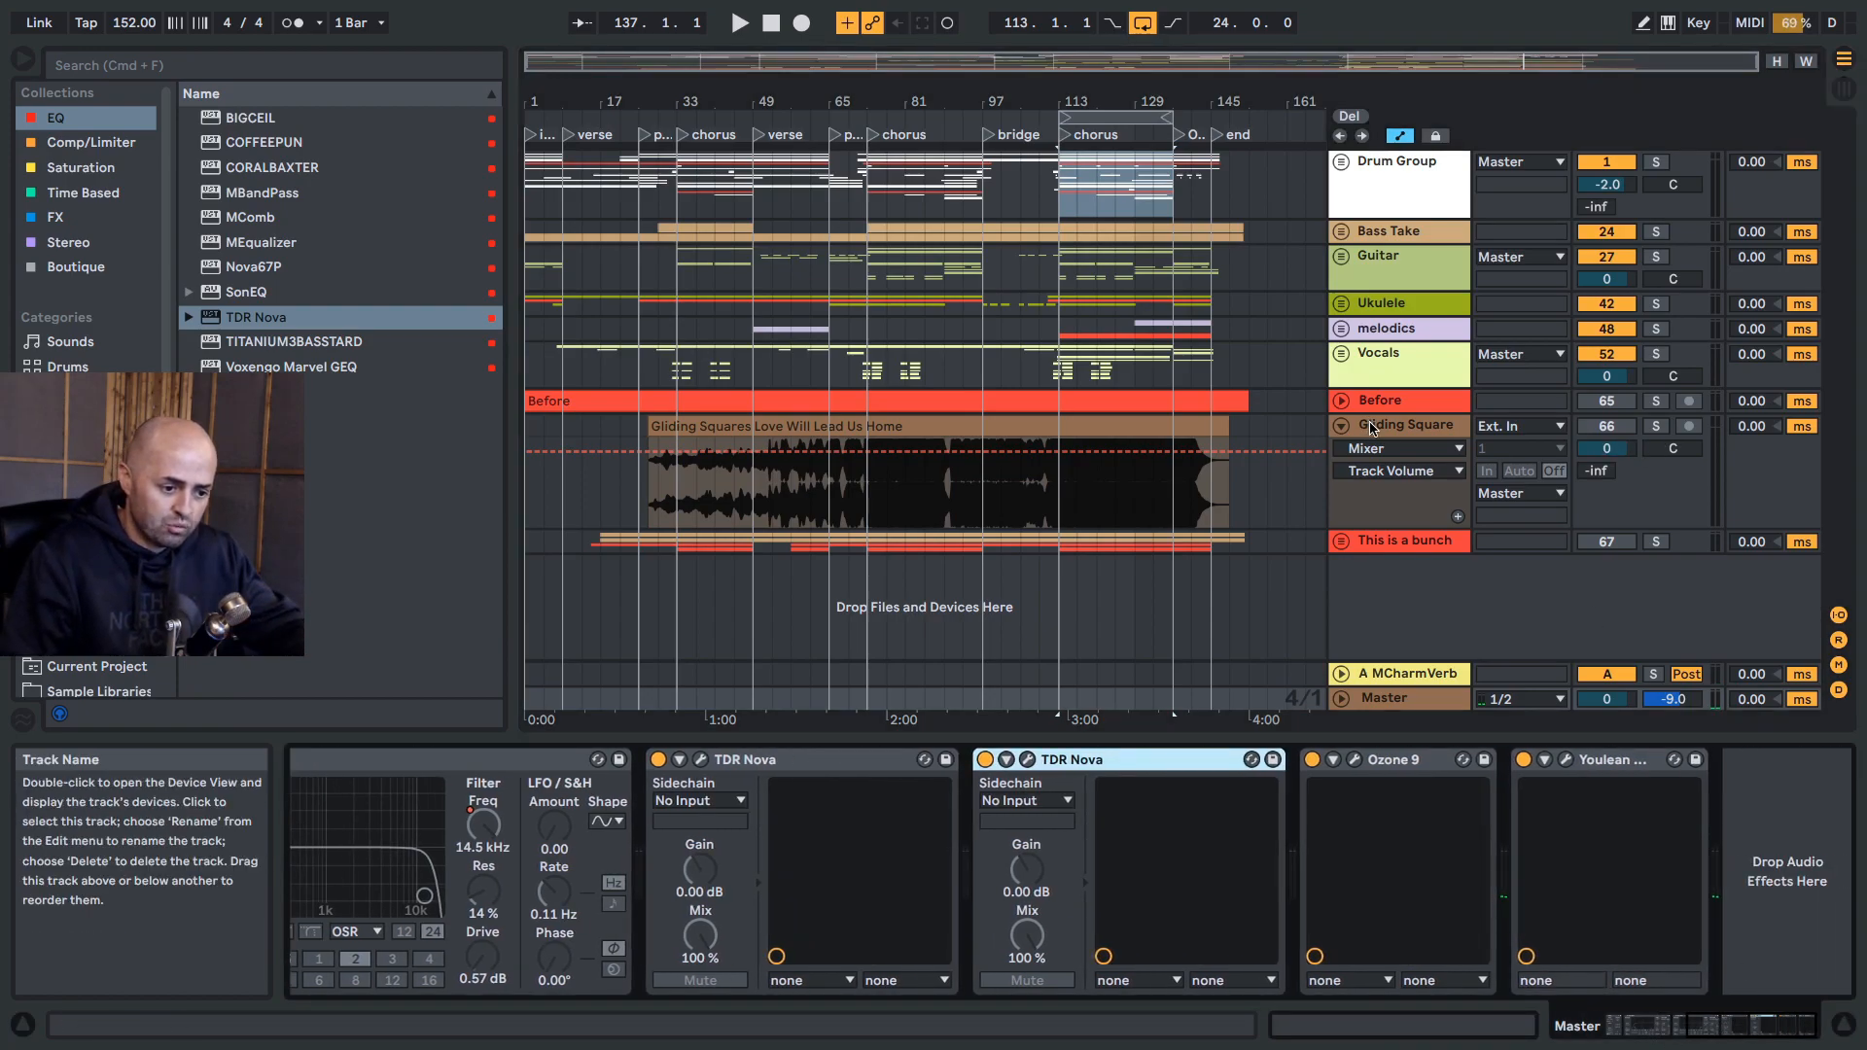
left_click(1396, 491)
left_click(1384, 697)
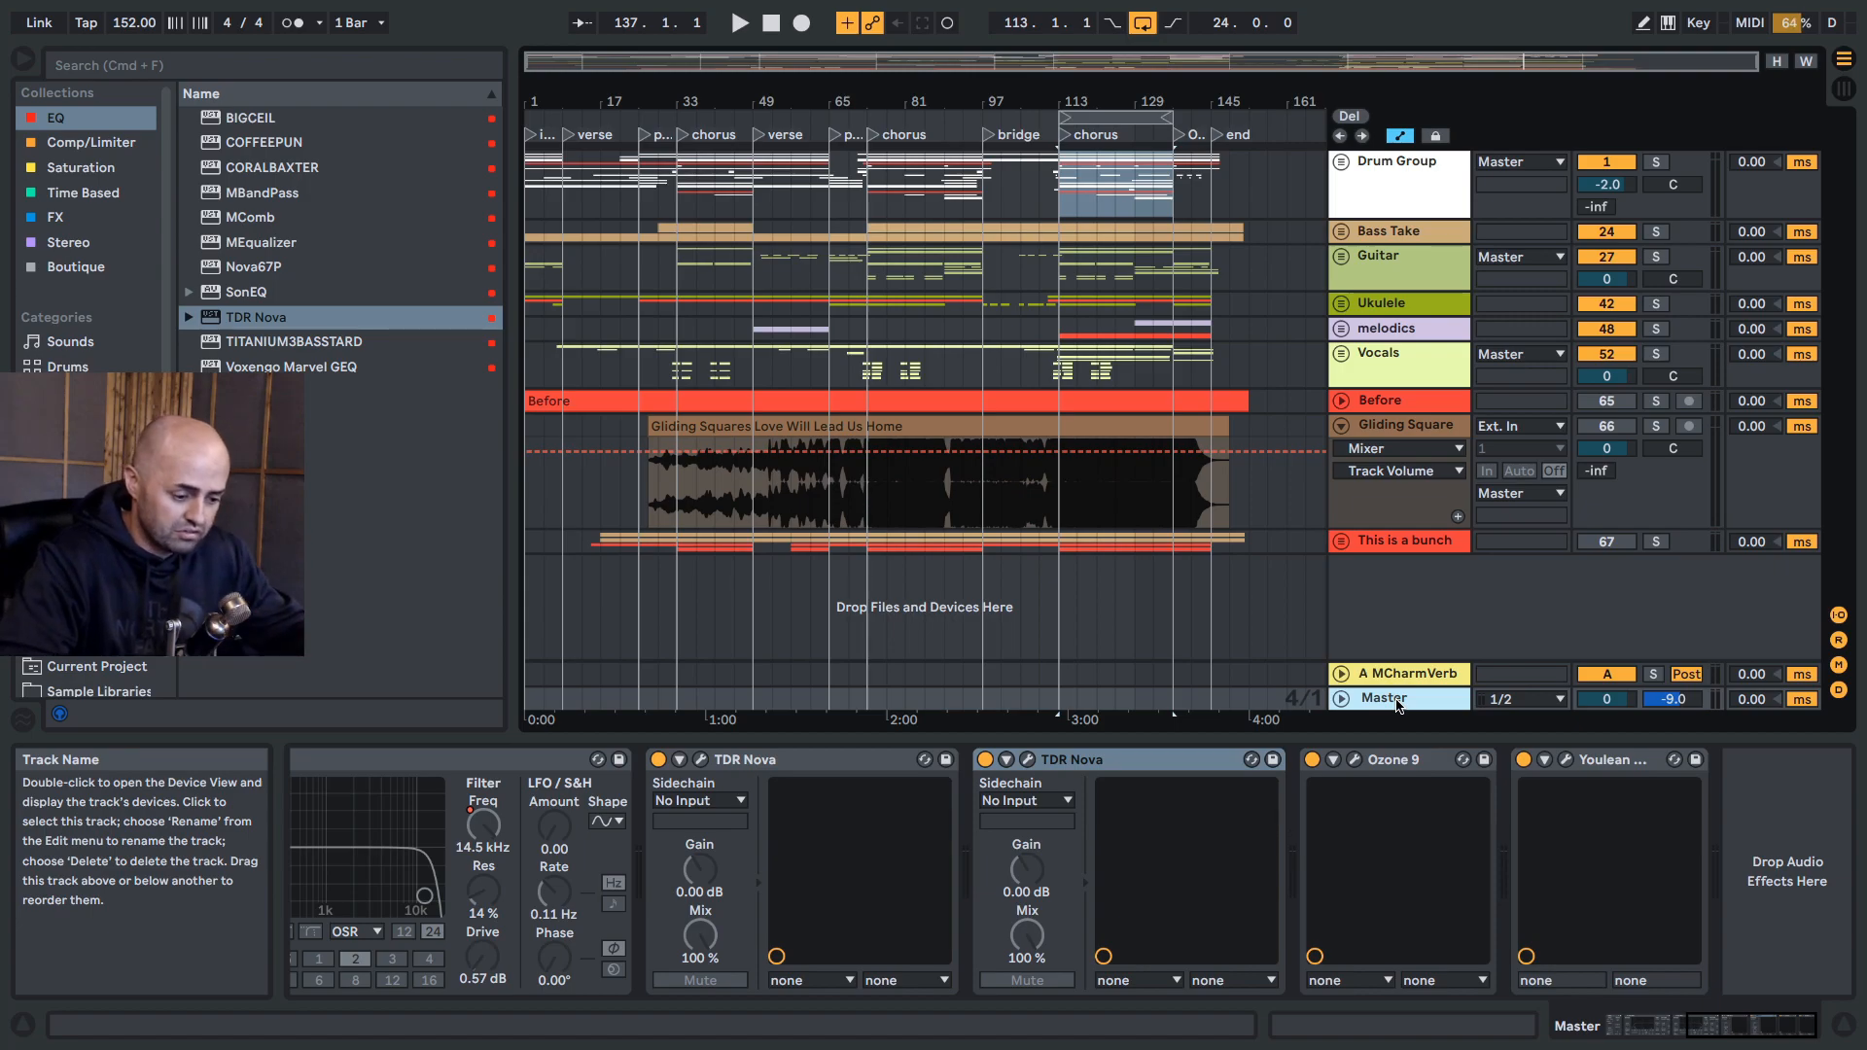
key("super+k")
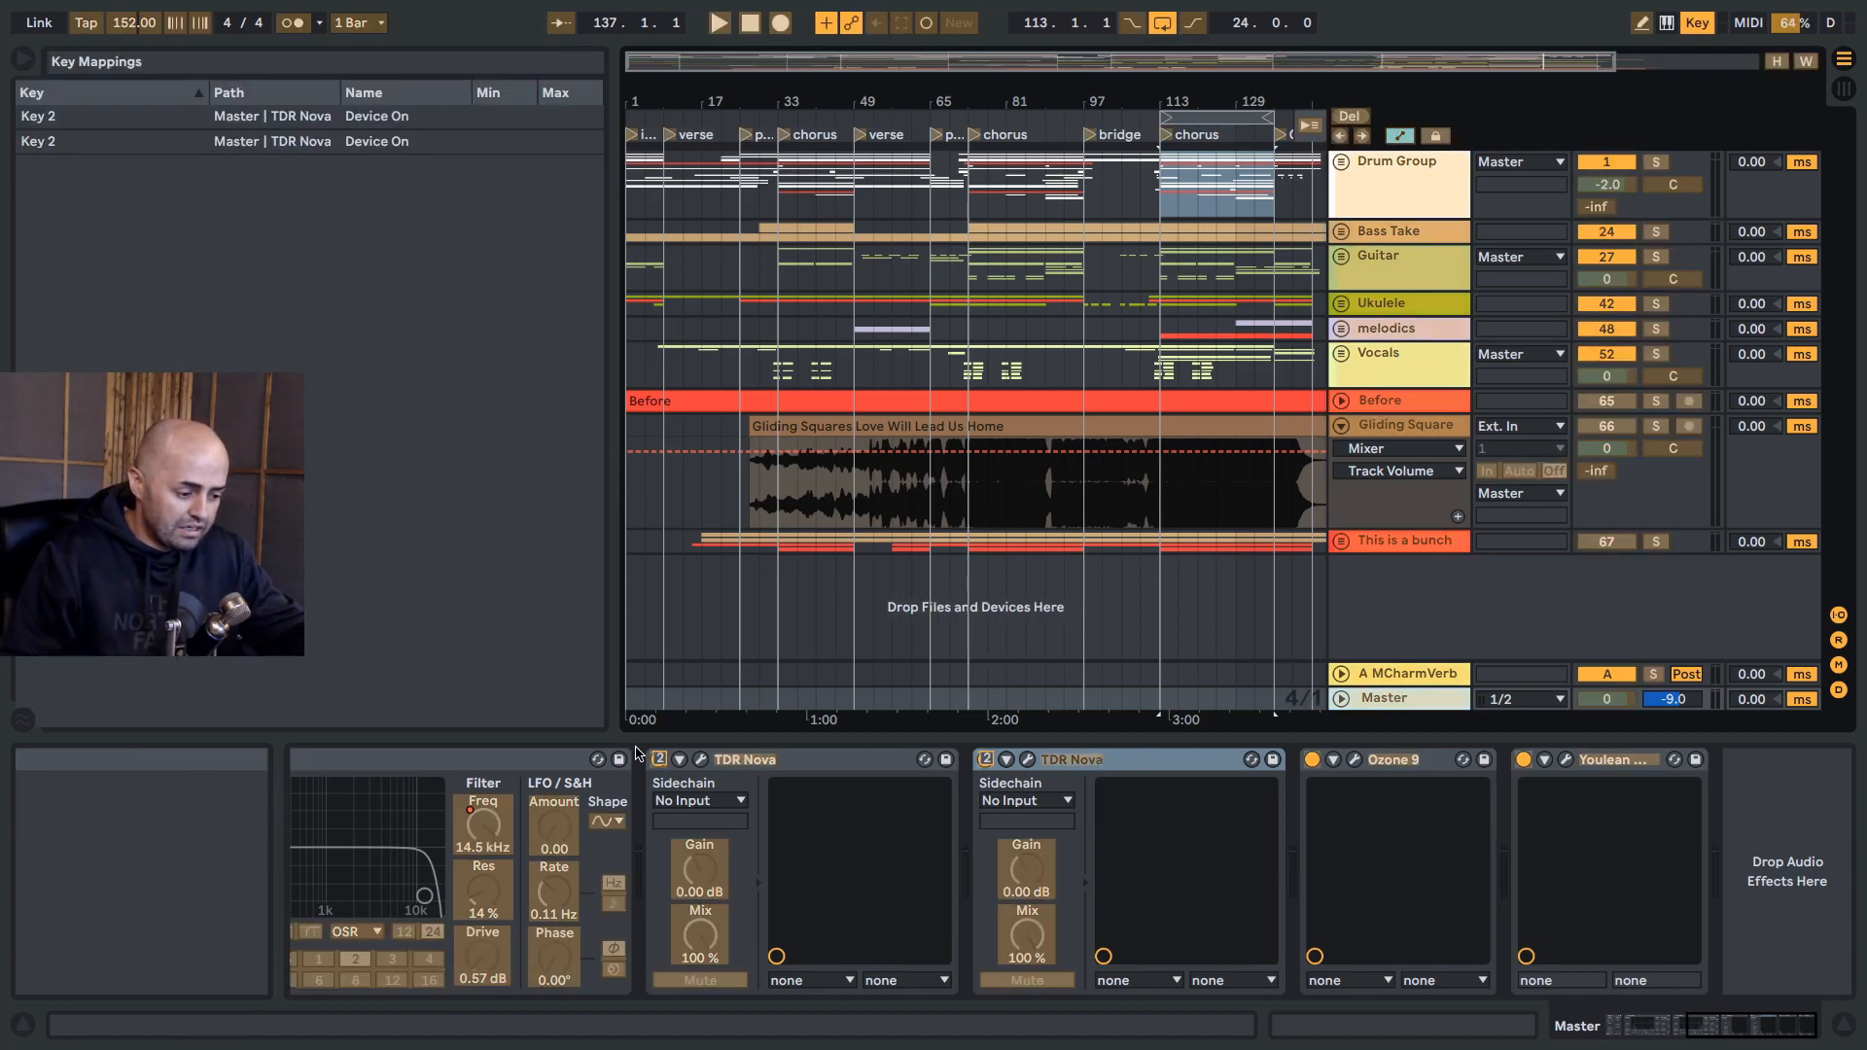
left_click(1104, 760)
key("1")
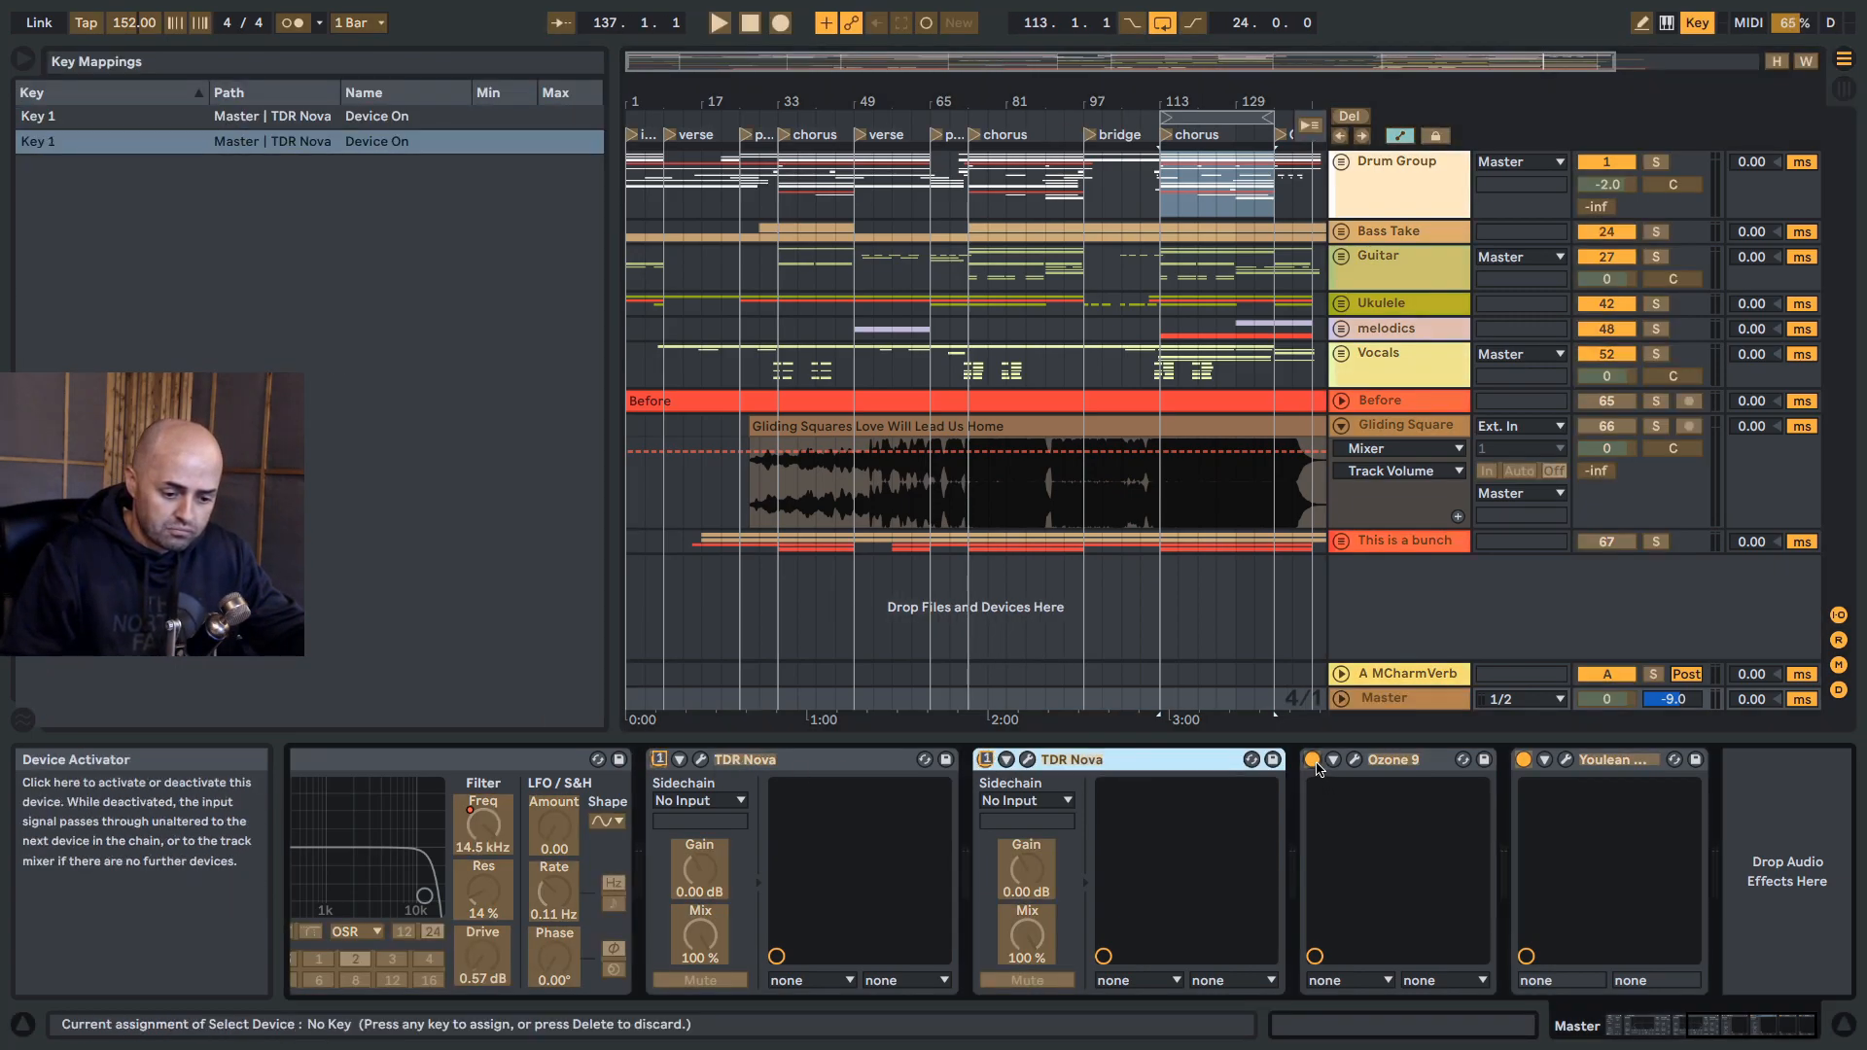
left_click(1311, 759)
key("1")
left_click(1658, 425)
key("1")
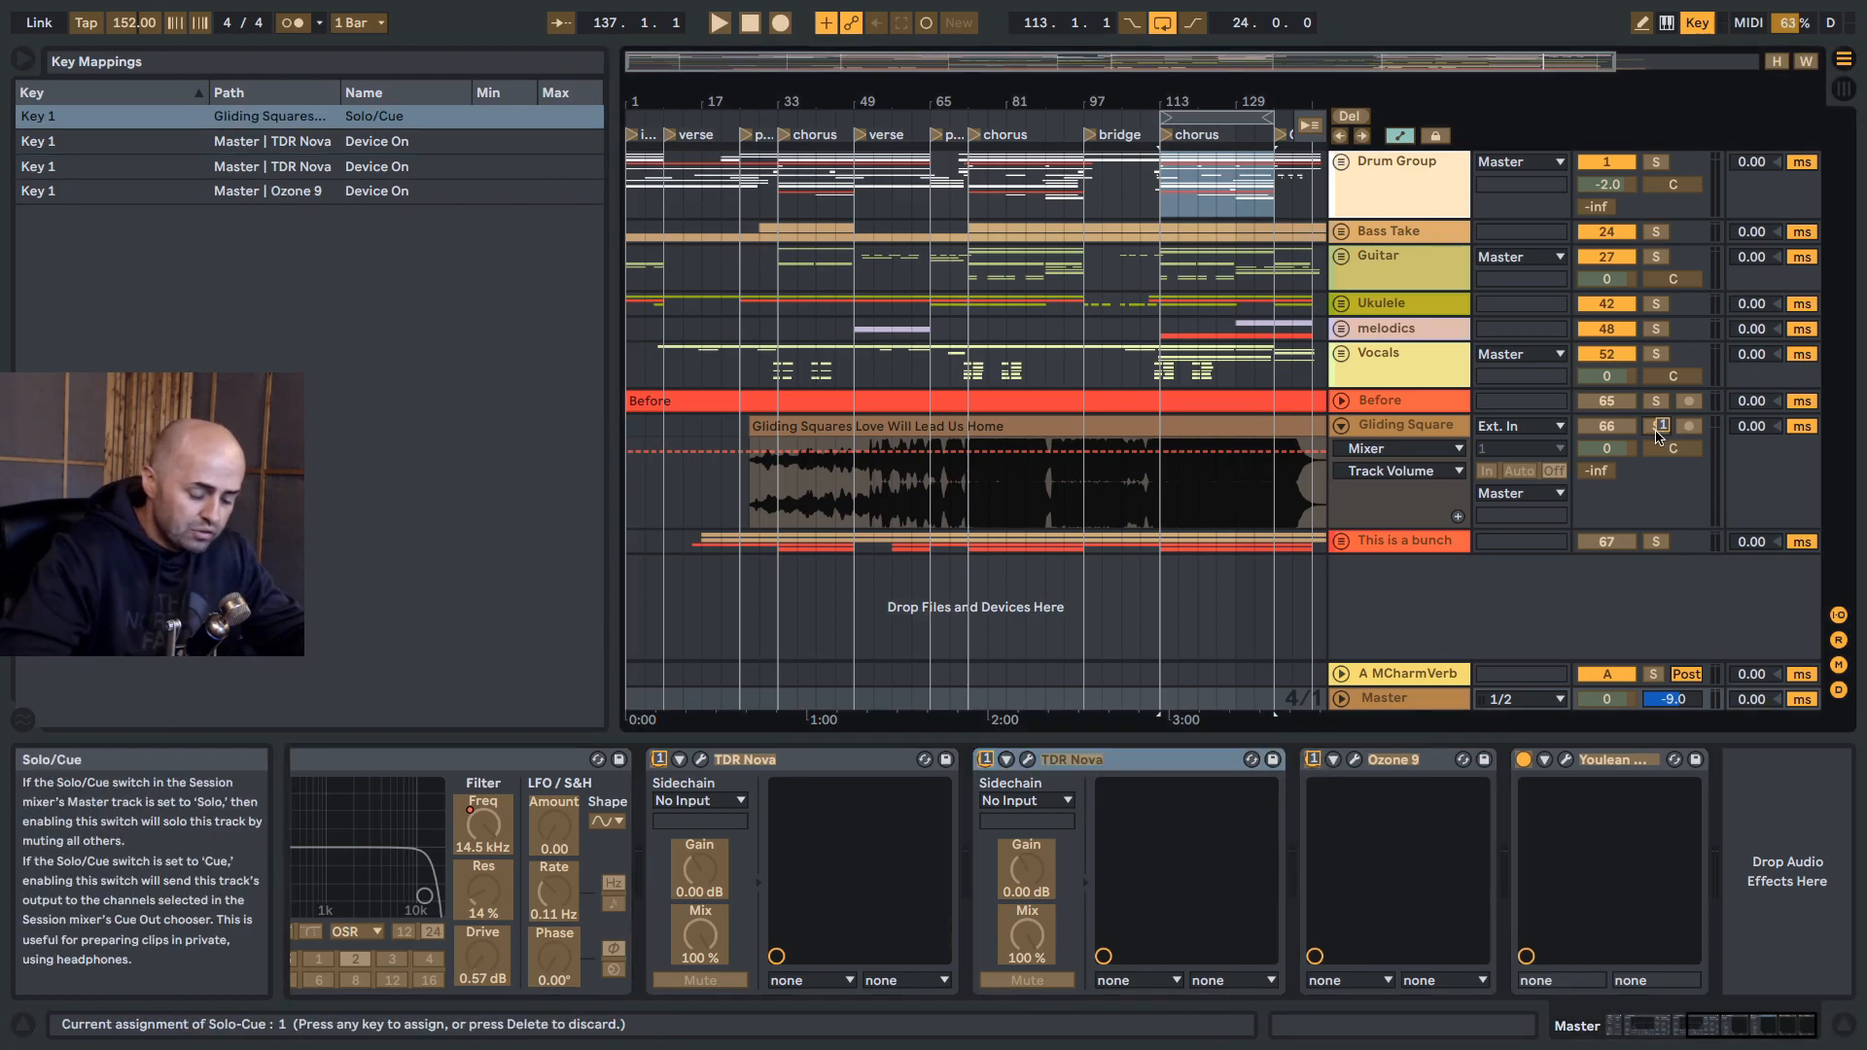
key("super+k")
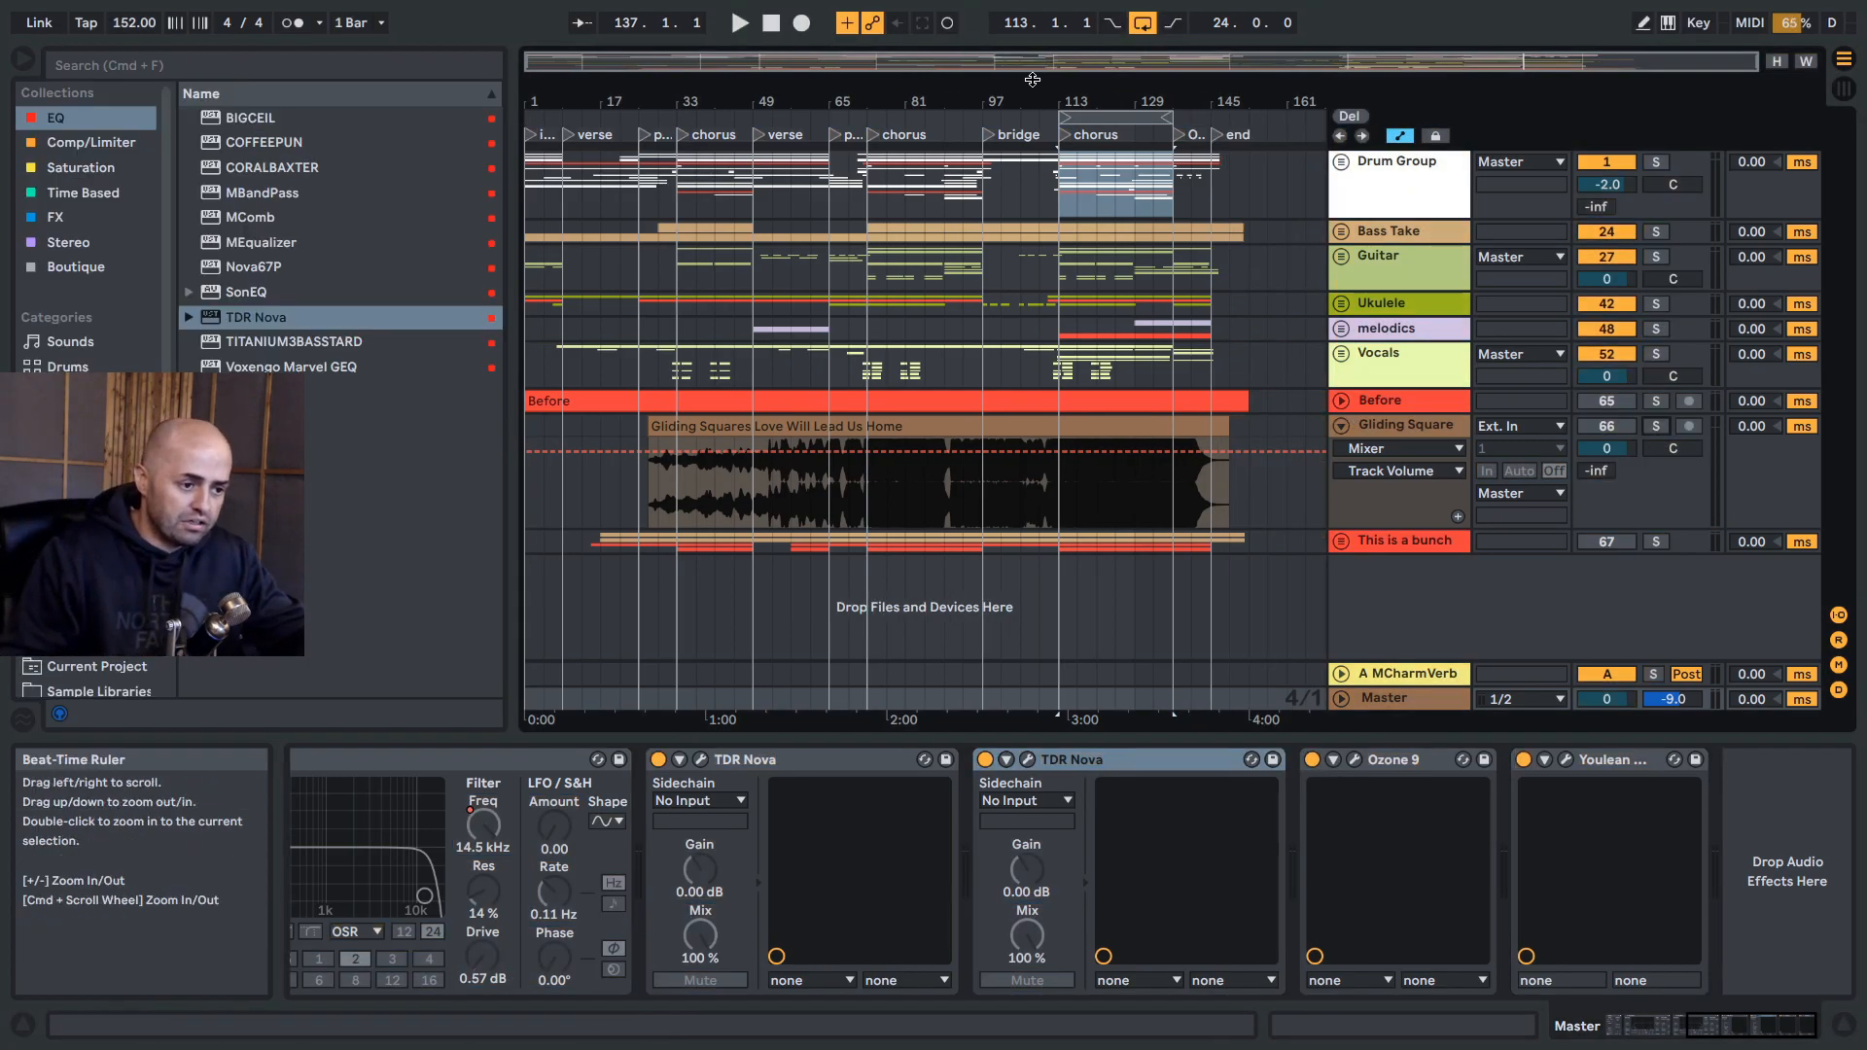
Step: Play the last chorus from bar 113 and compare the mastered mix with the Gliding Squares reference track
scroll(1322, 457, "up", 5)
left_click(840, 499)
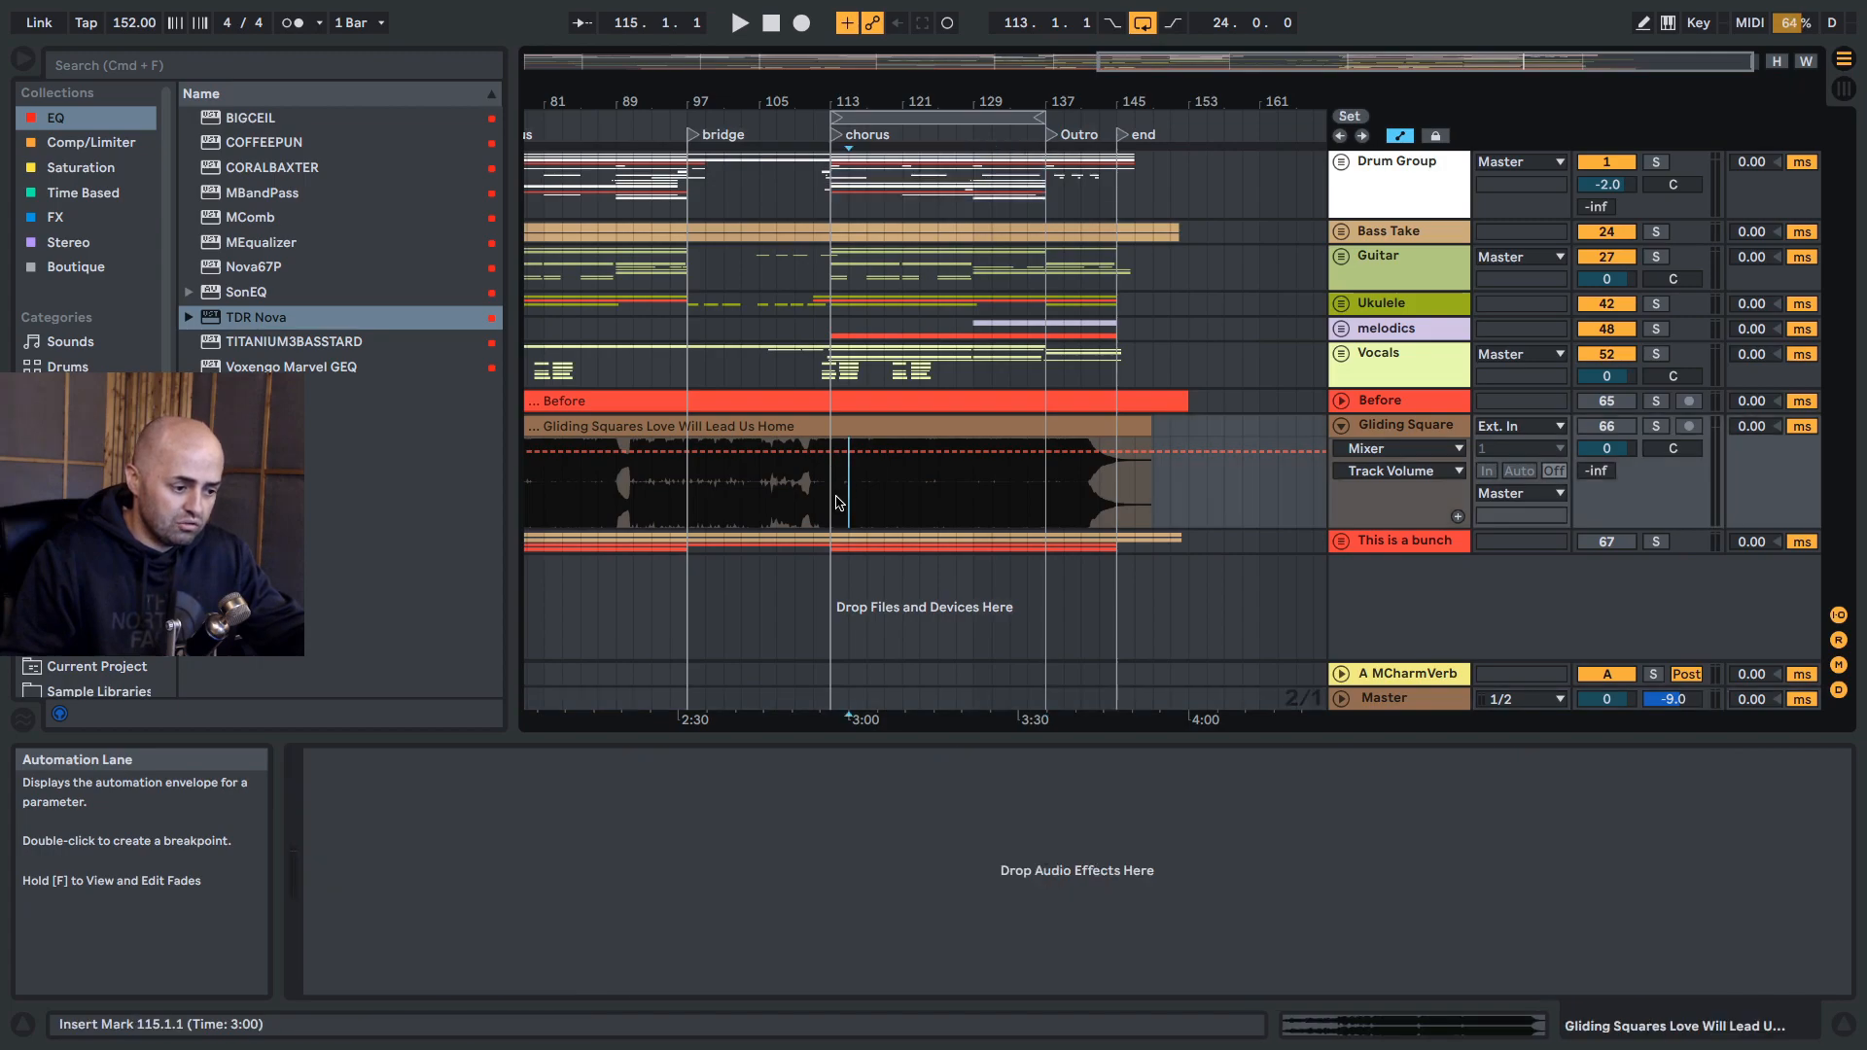
key("space")
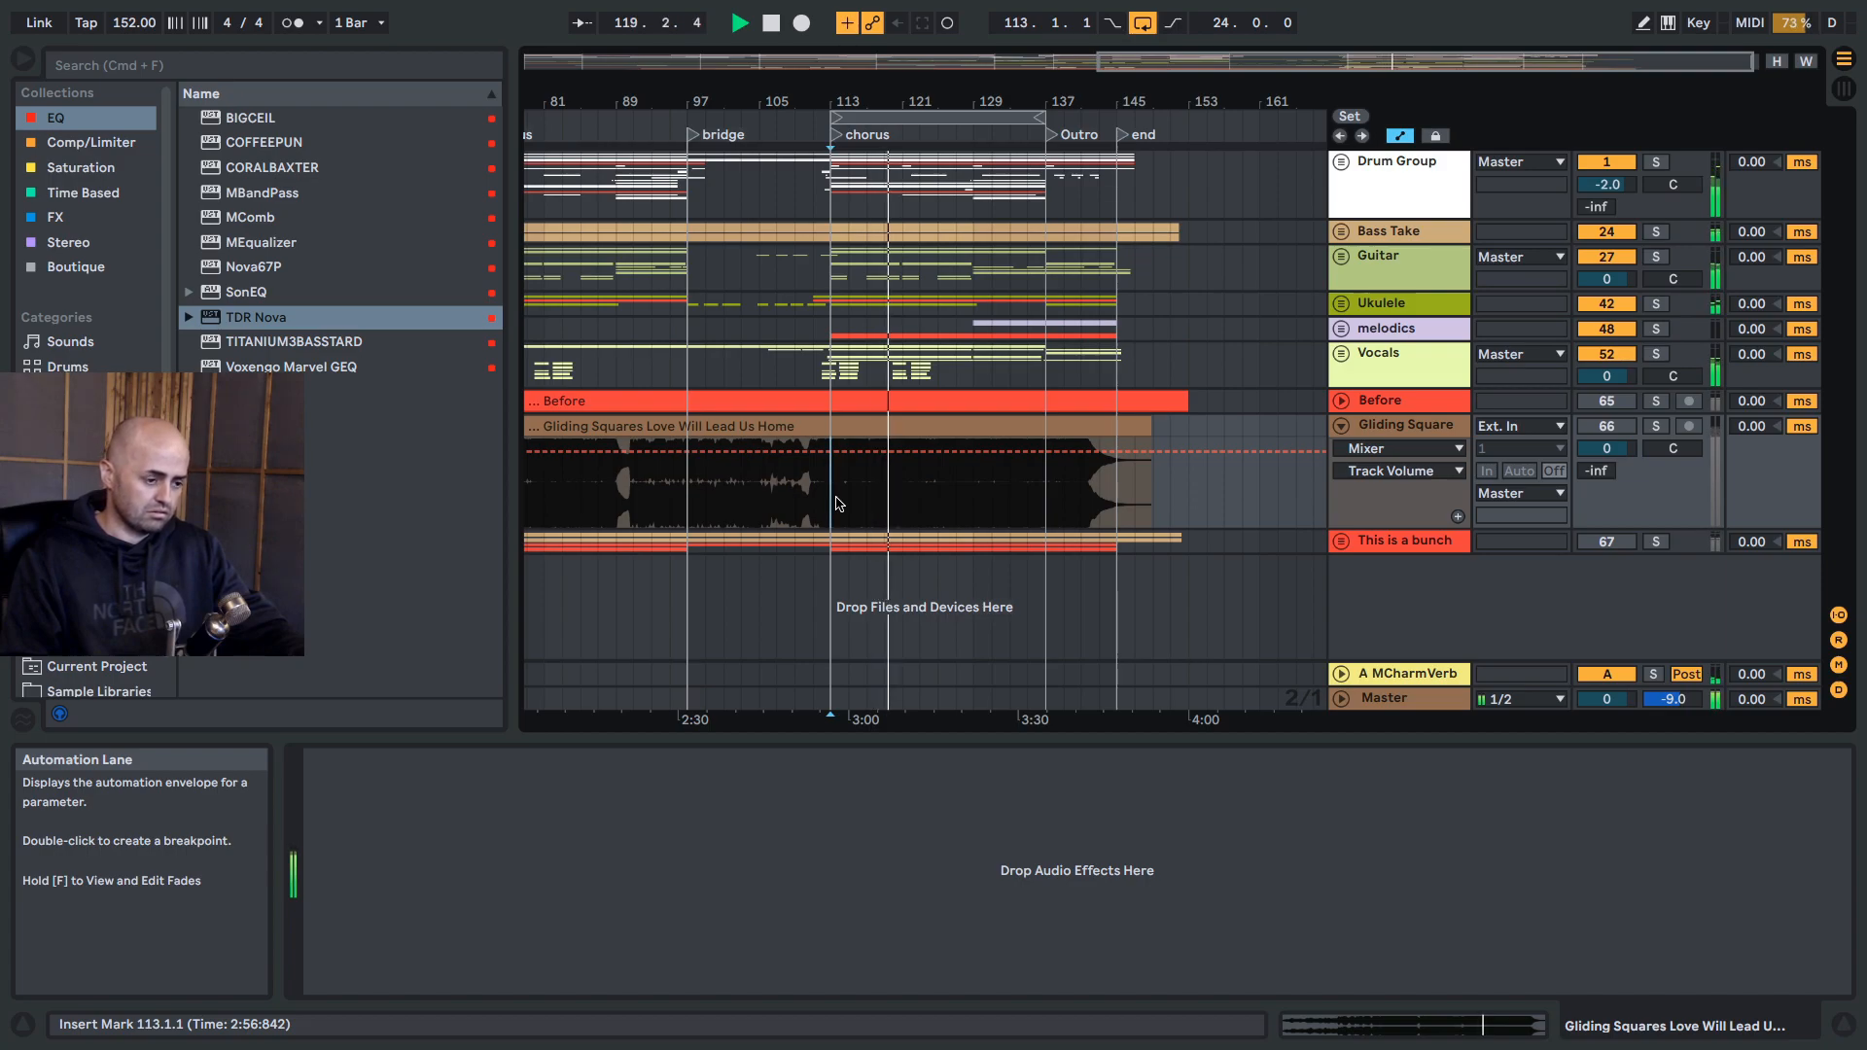
left_click(1656, 426)
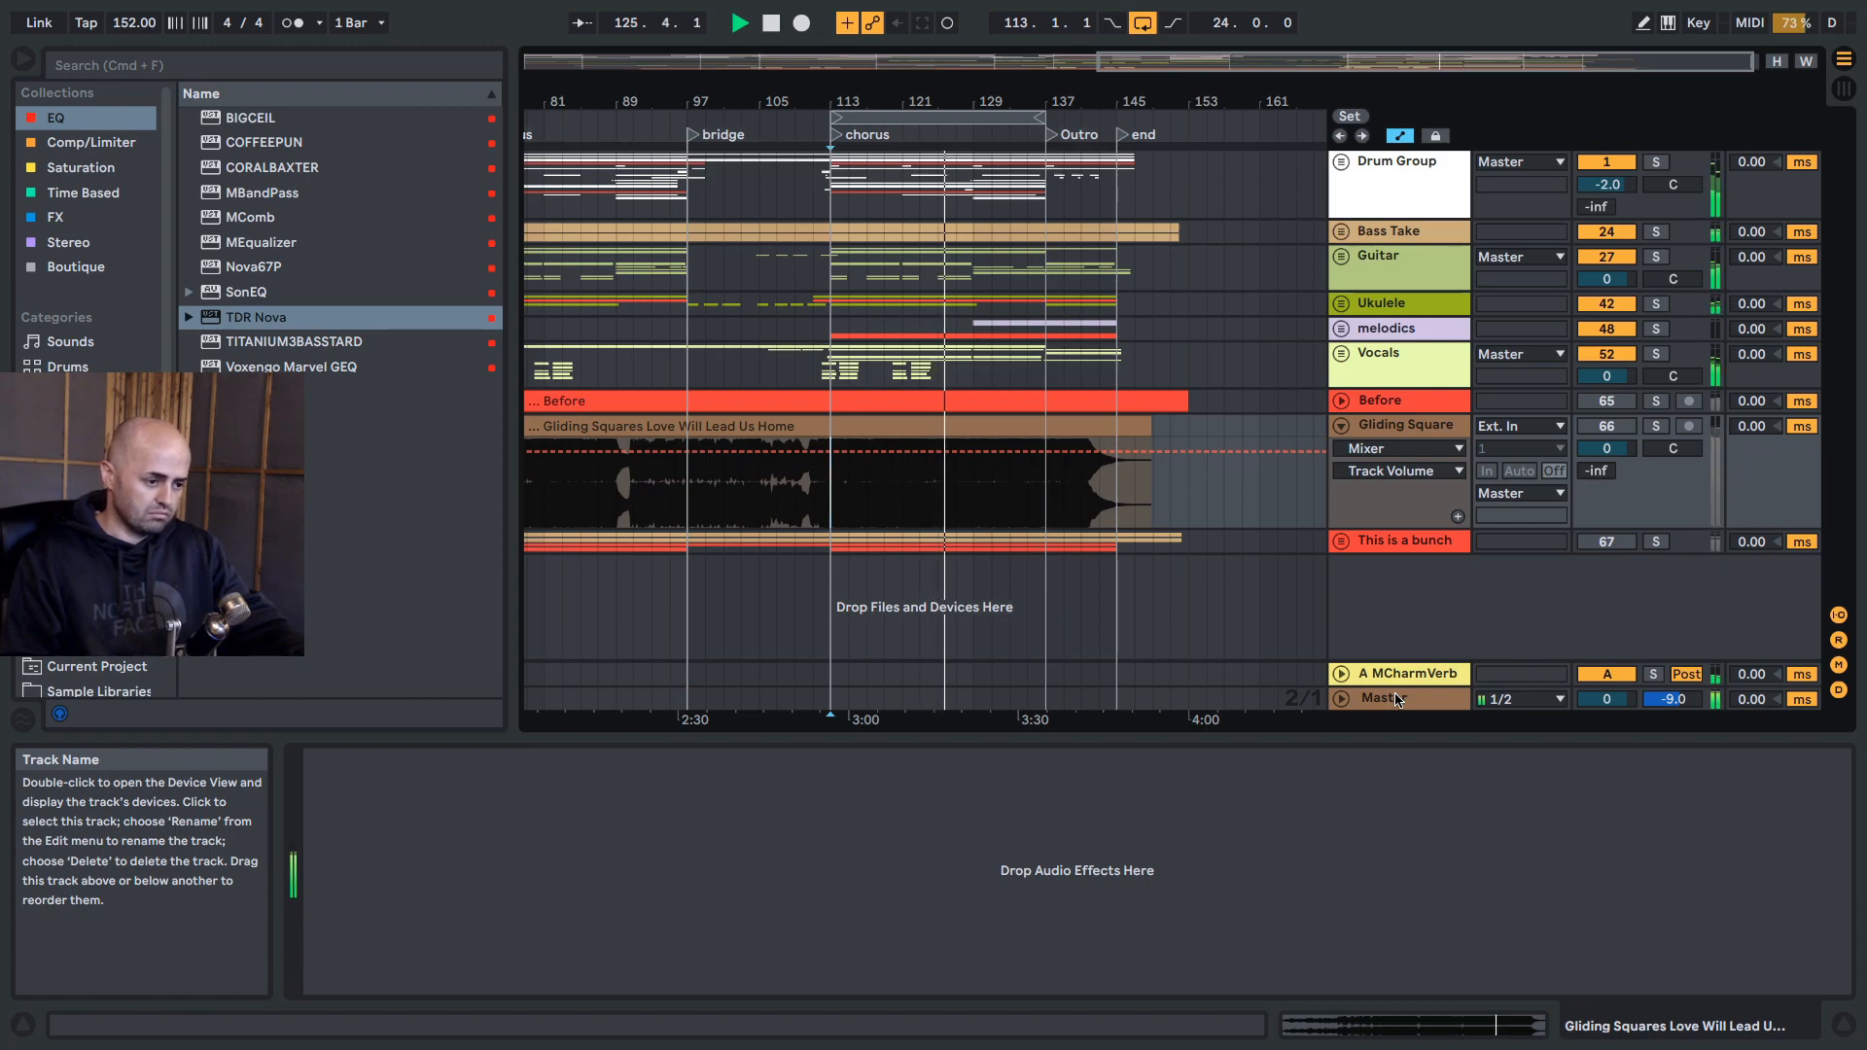
key("space")
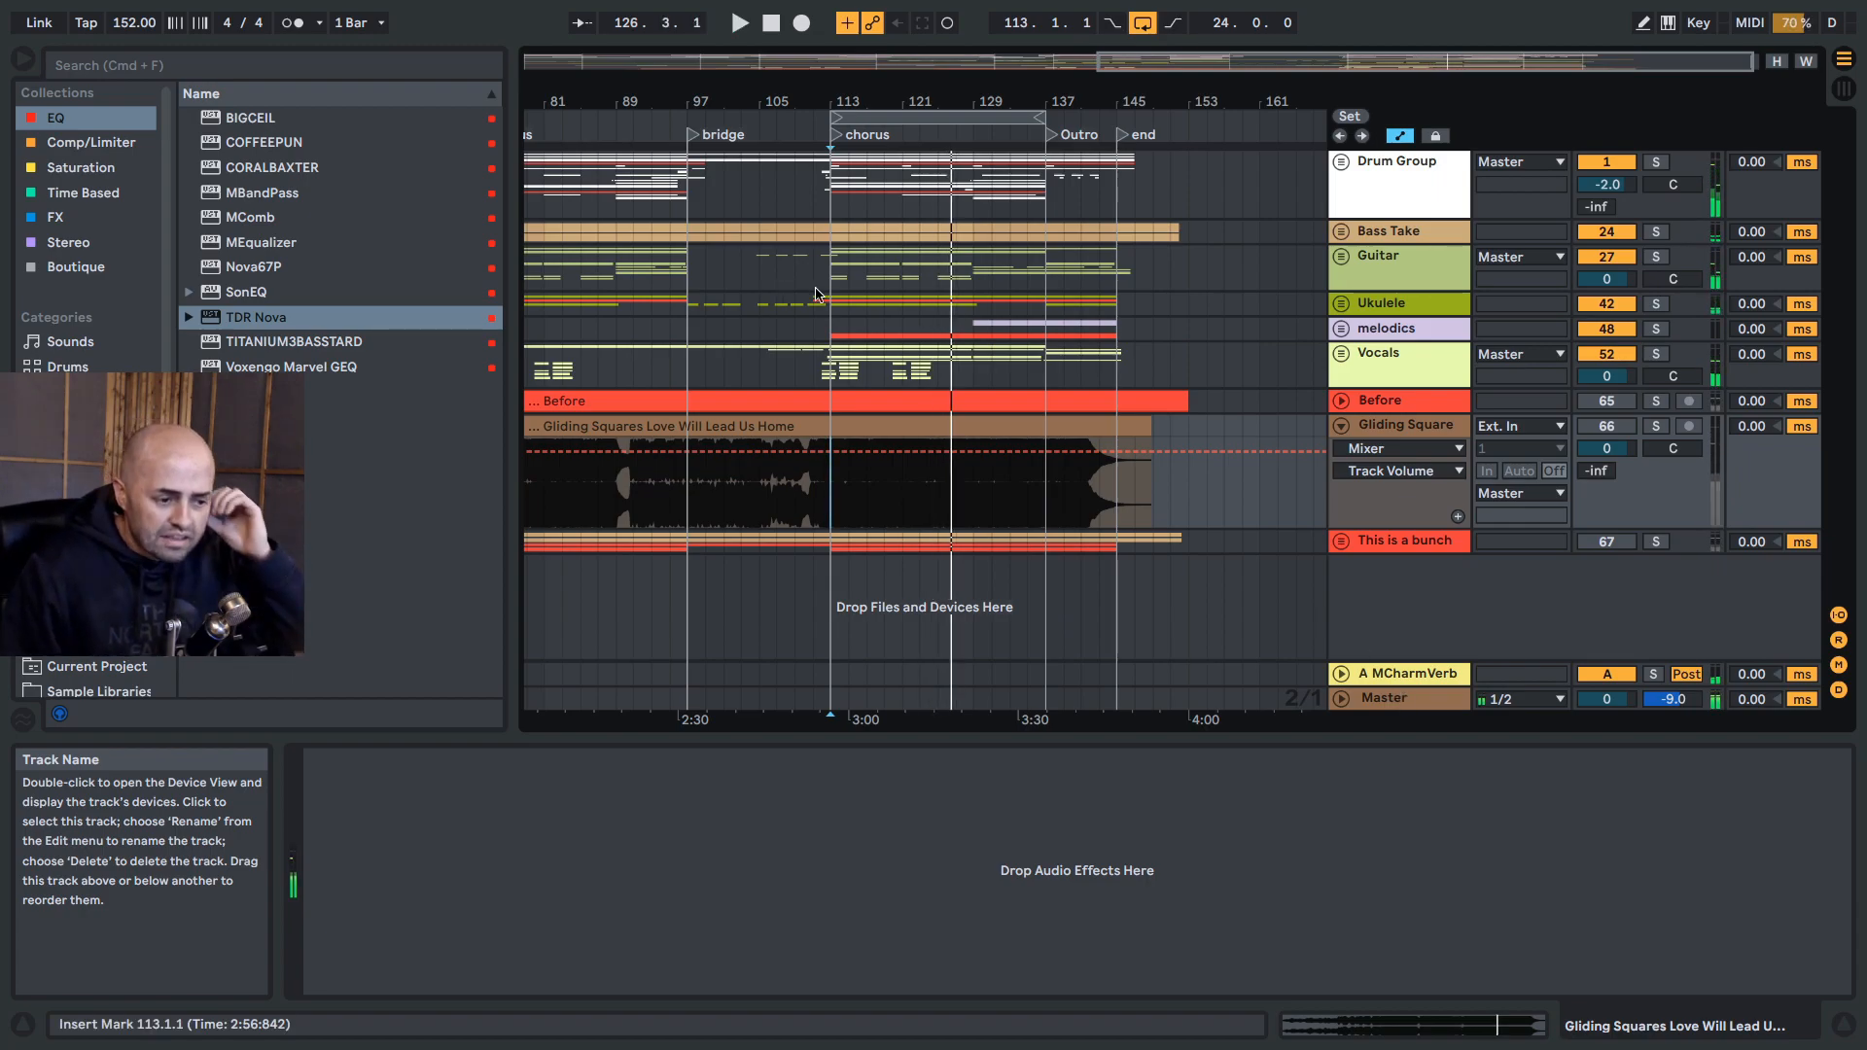
Step: Set band IV's gain to 1.0 dB at 12.8 kHz in the second TDR Nova on the Master track and close it
left_click(1395, 698)
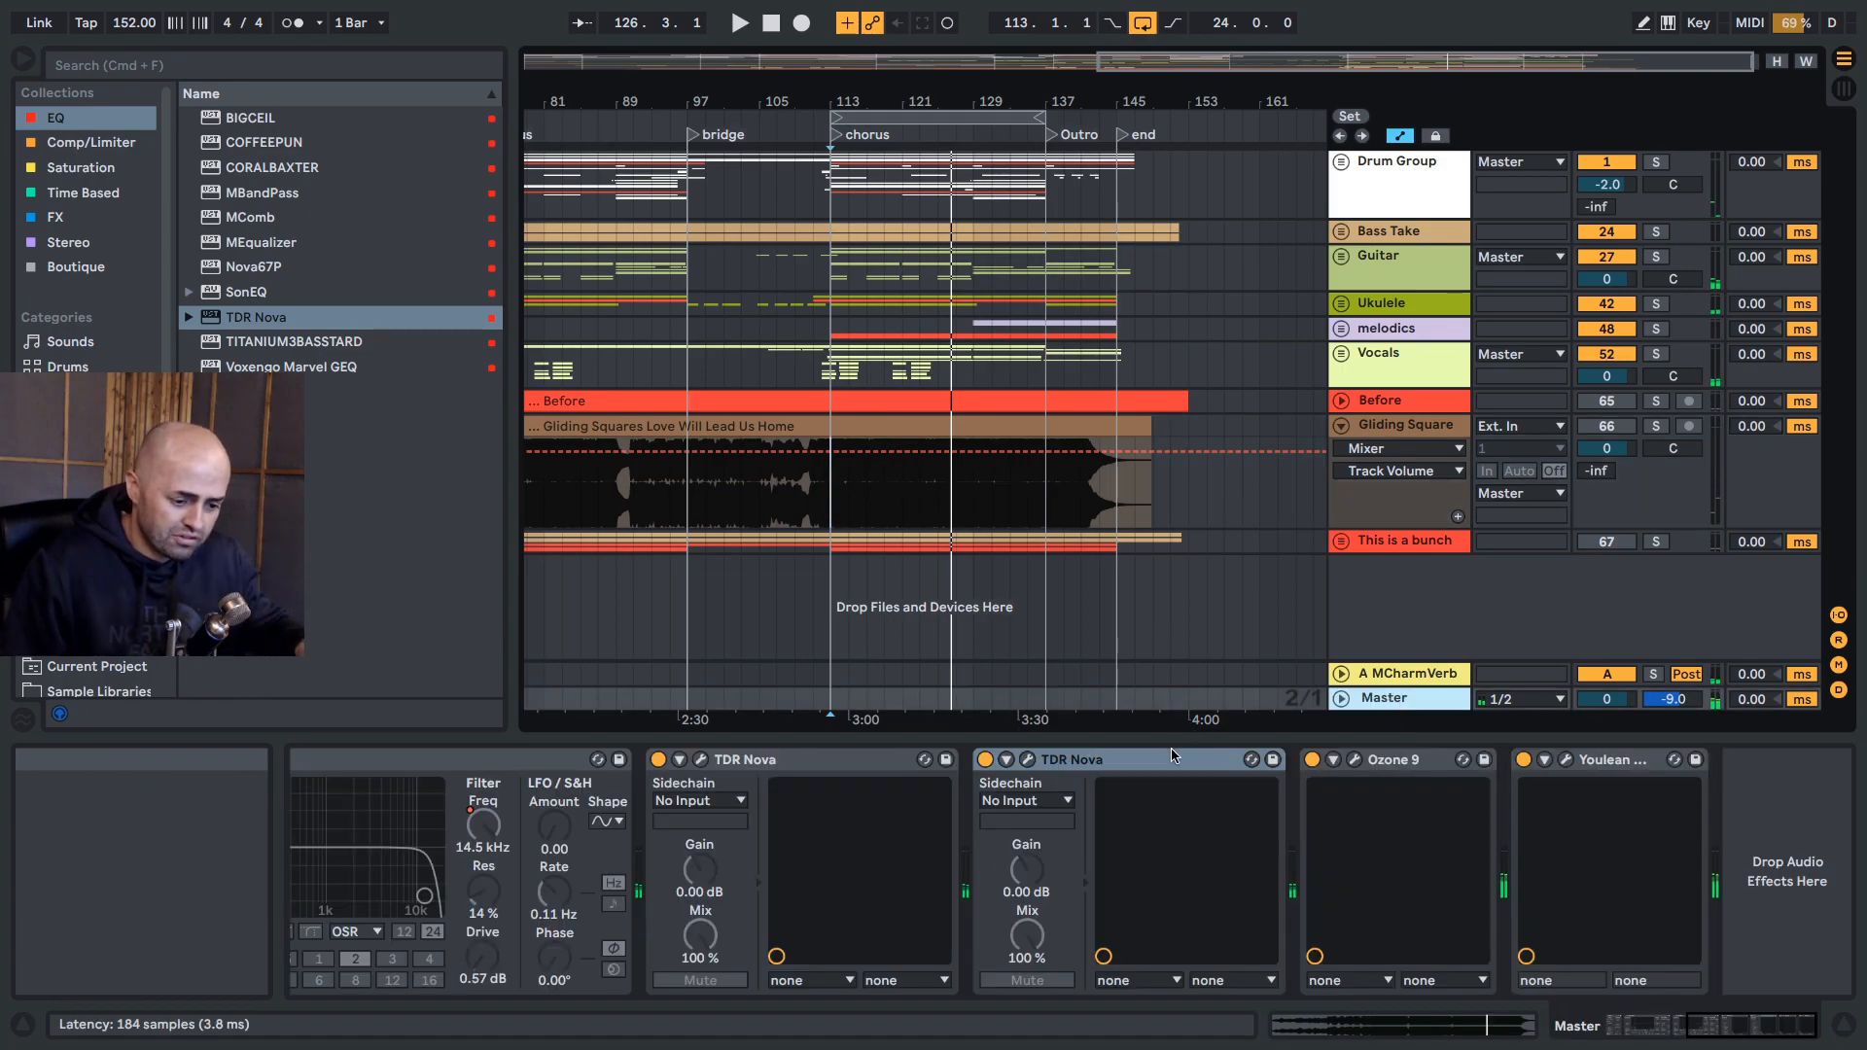
left_click(1028, 760)
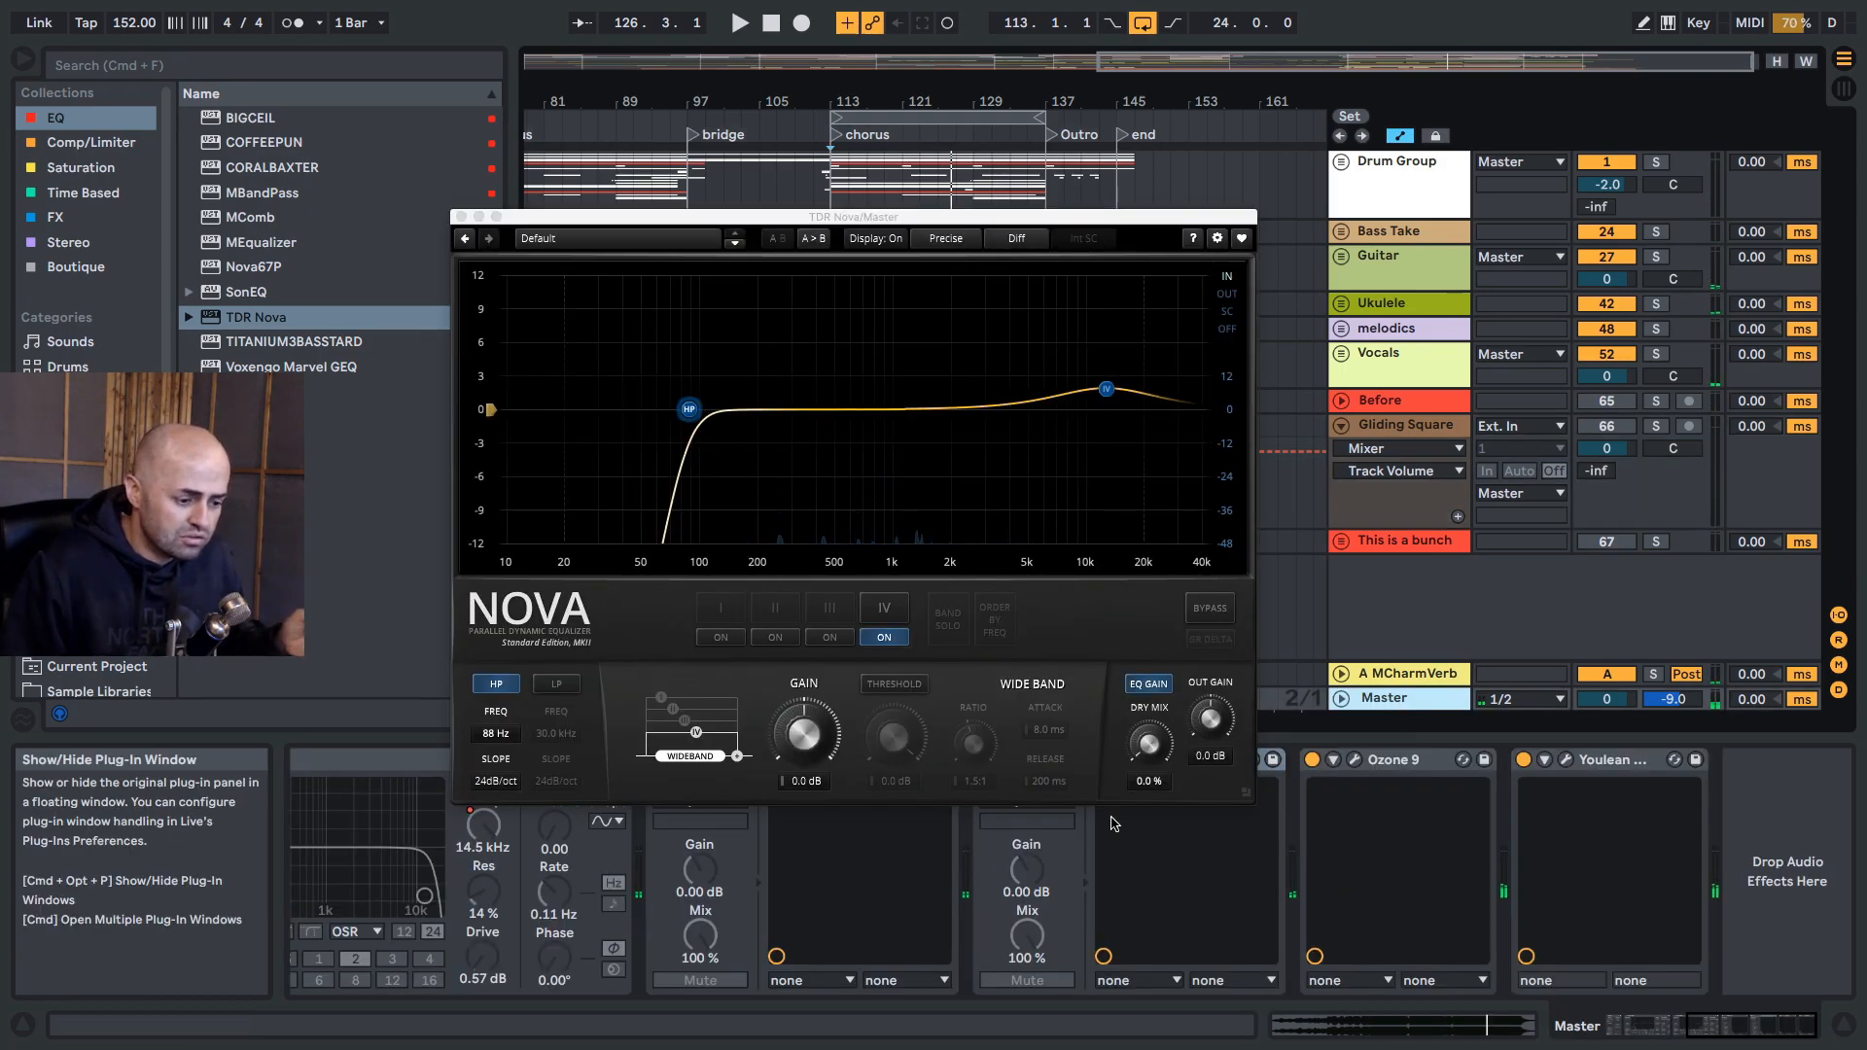
left_click(1107, 390)
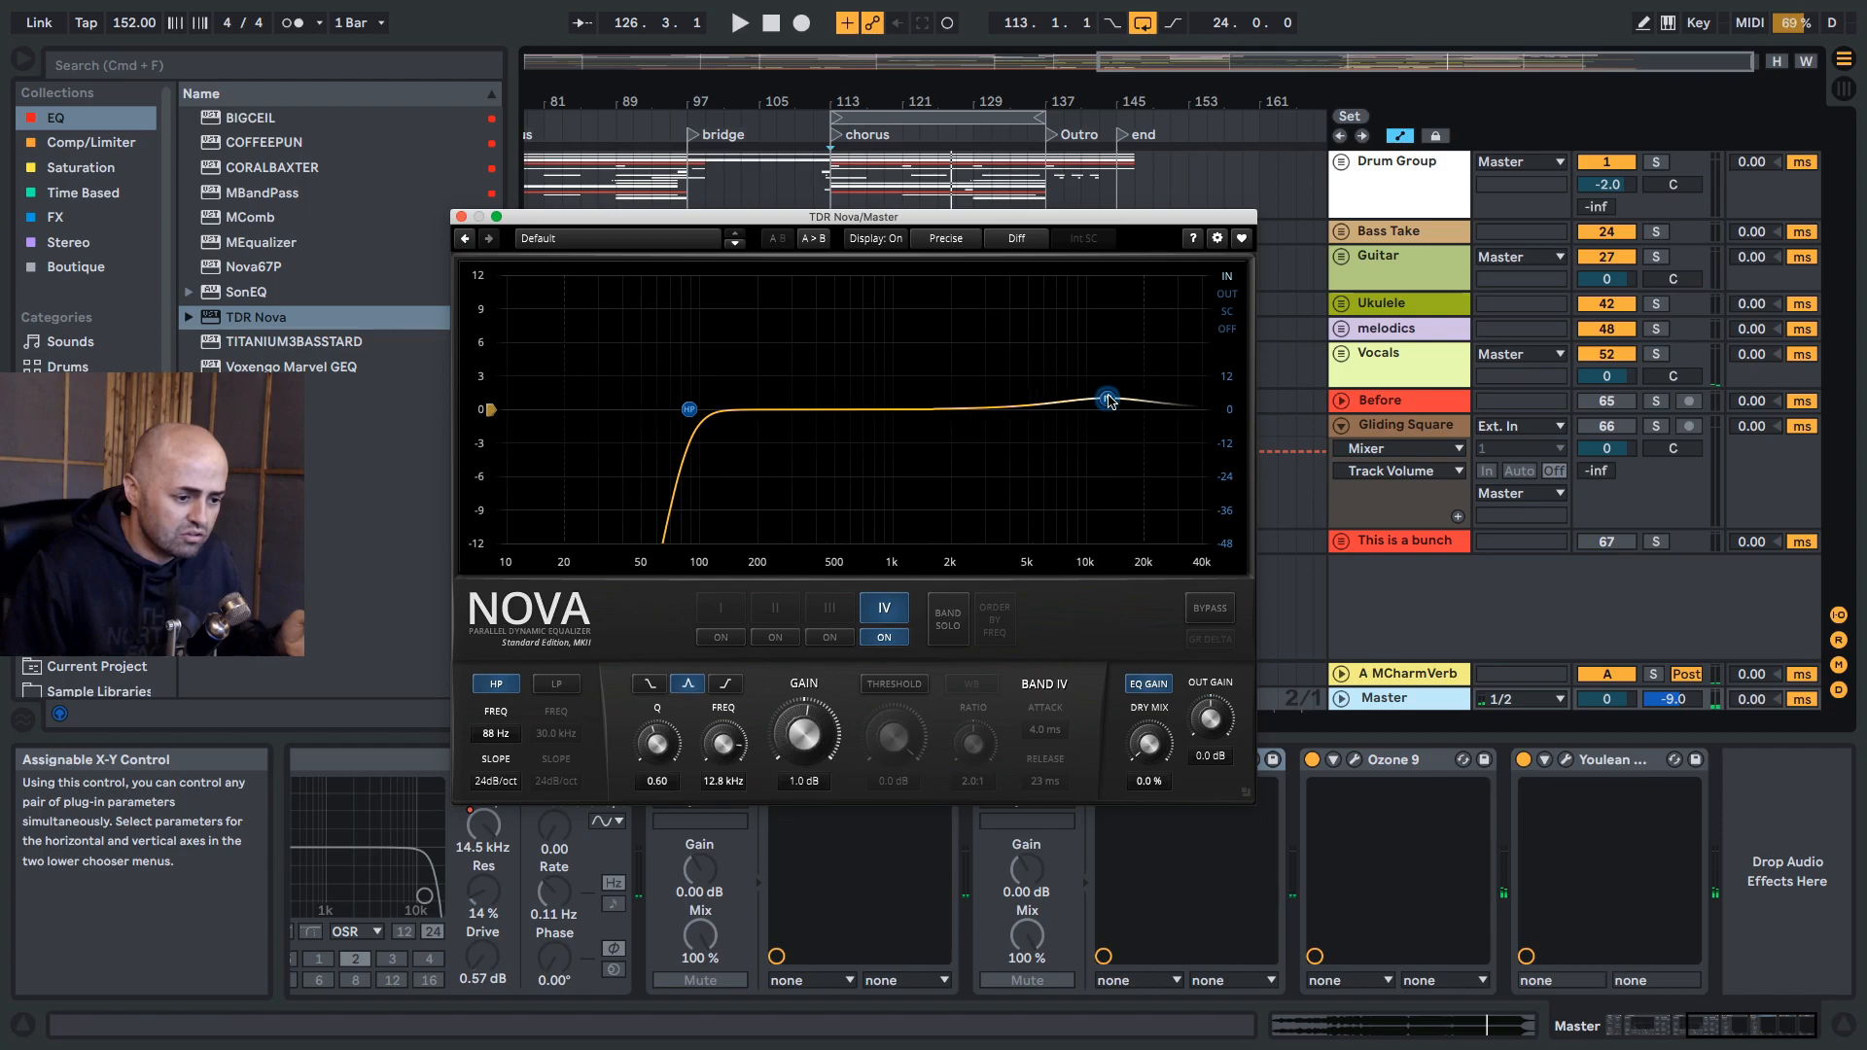
left_click(461, 218)
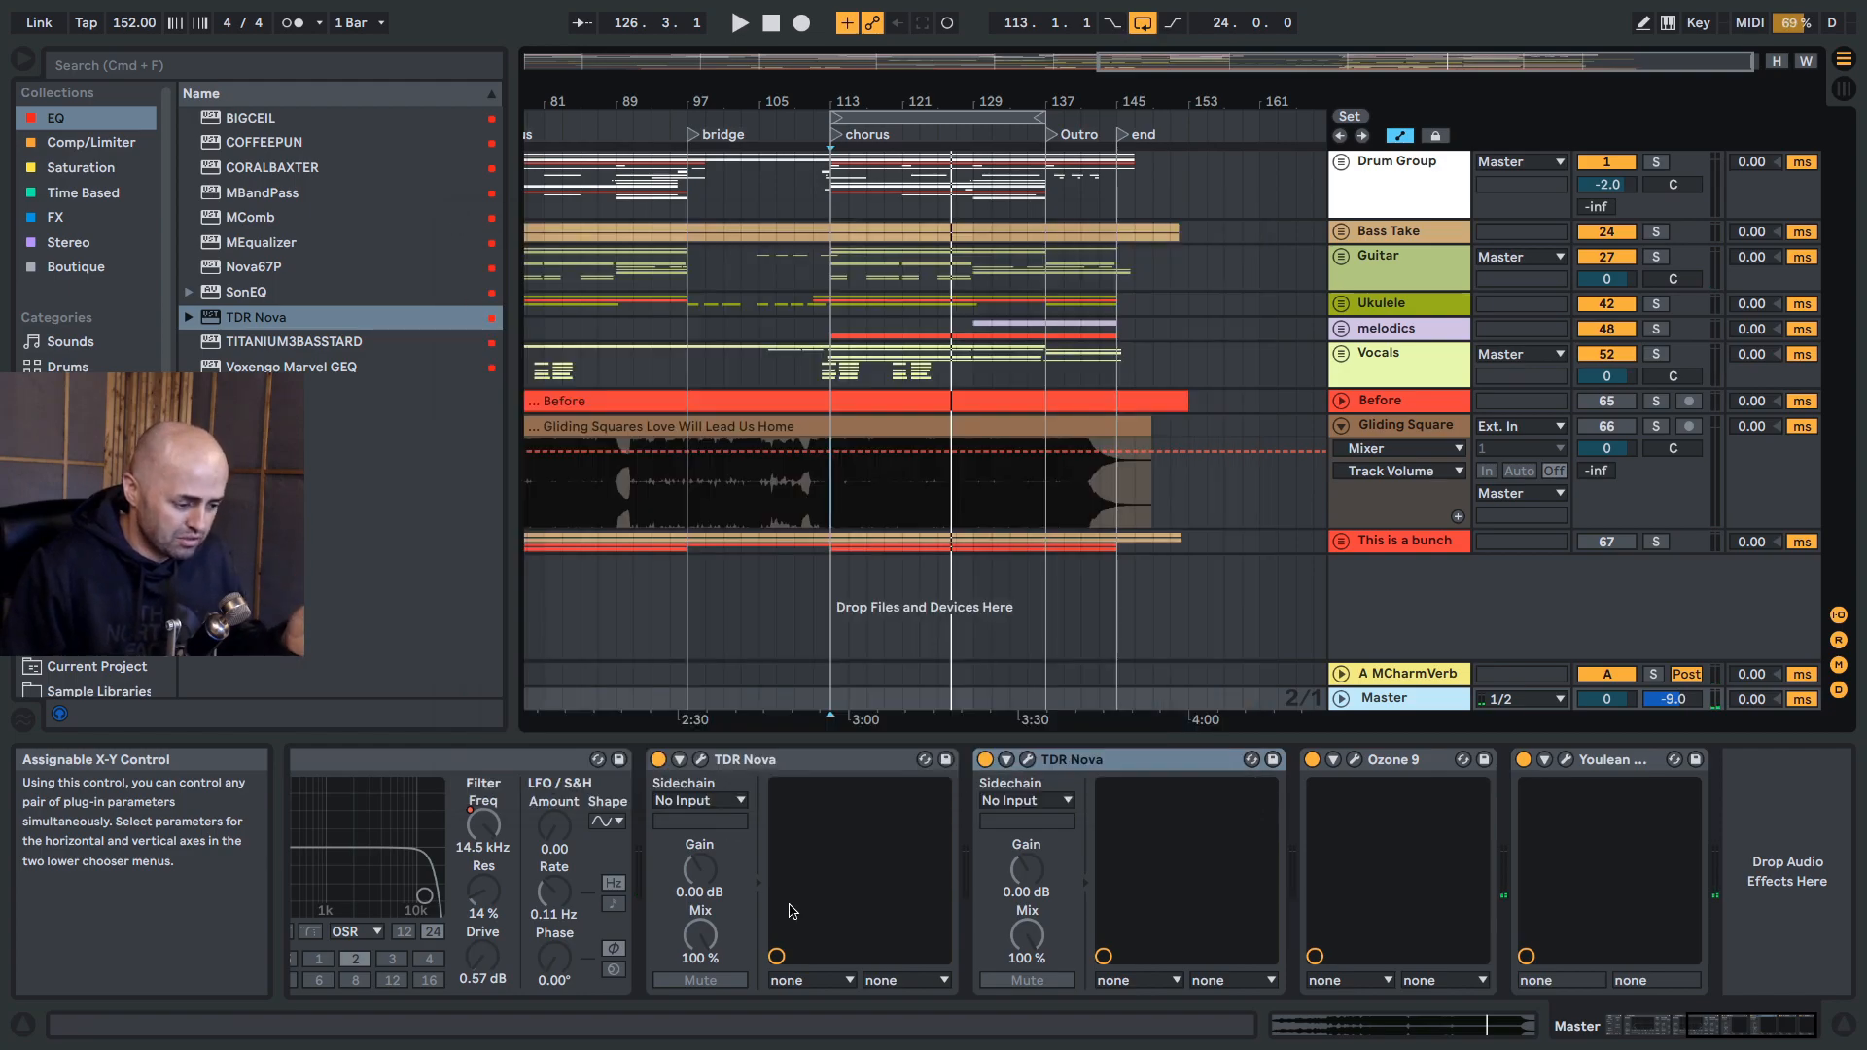
Step: Set the first Nova's high-pass to 27 Hz and band I to 54 Hz with 0.5 dB gain during chorus playback, and close it
left_click(1028, 759)
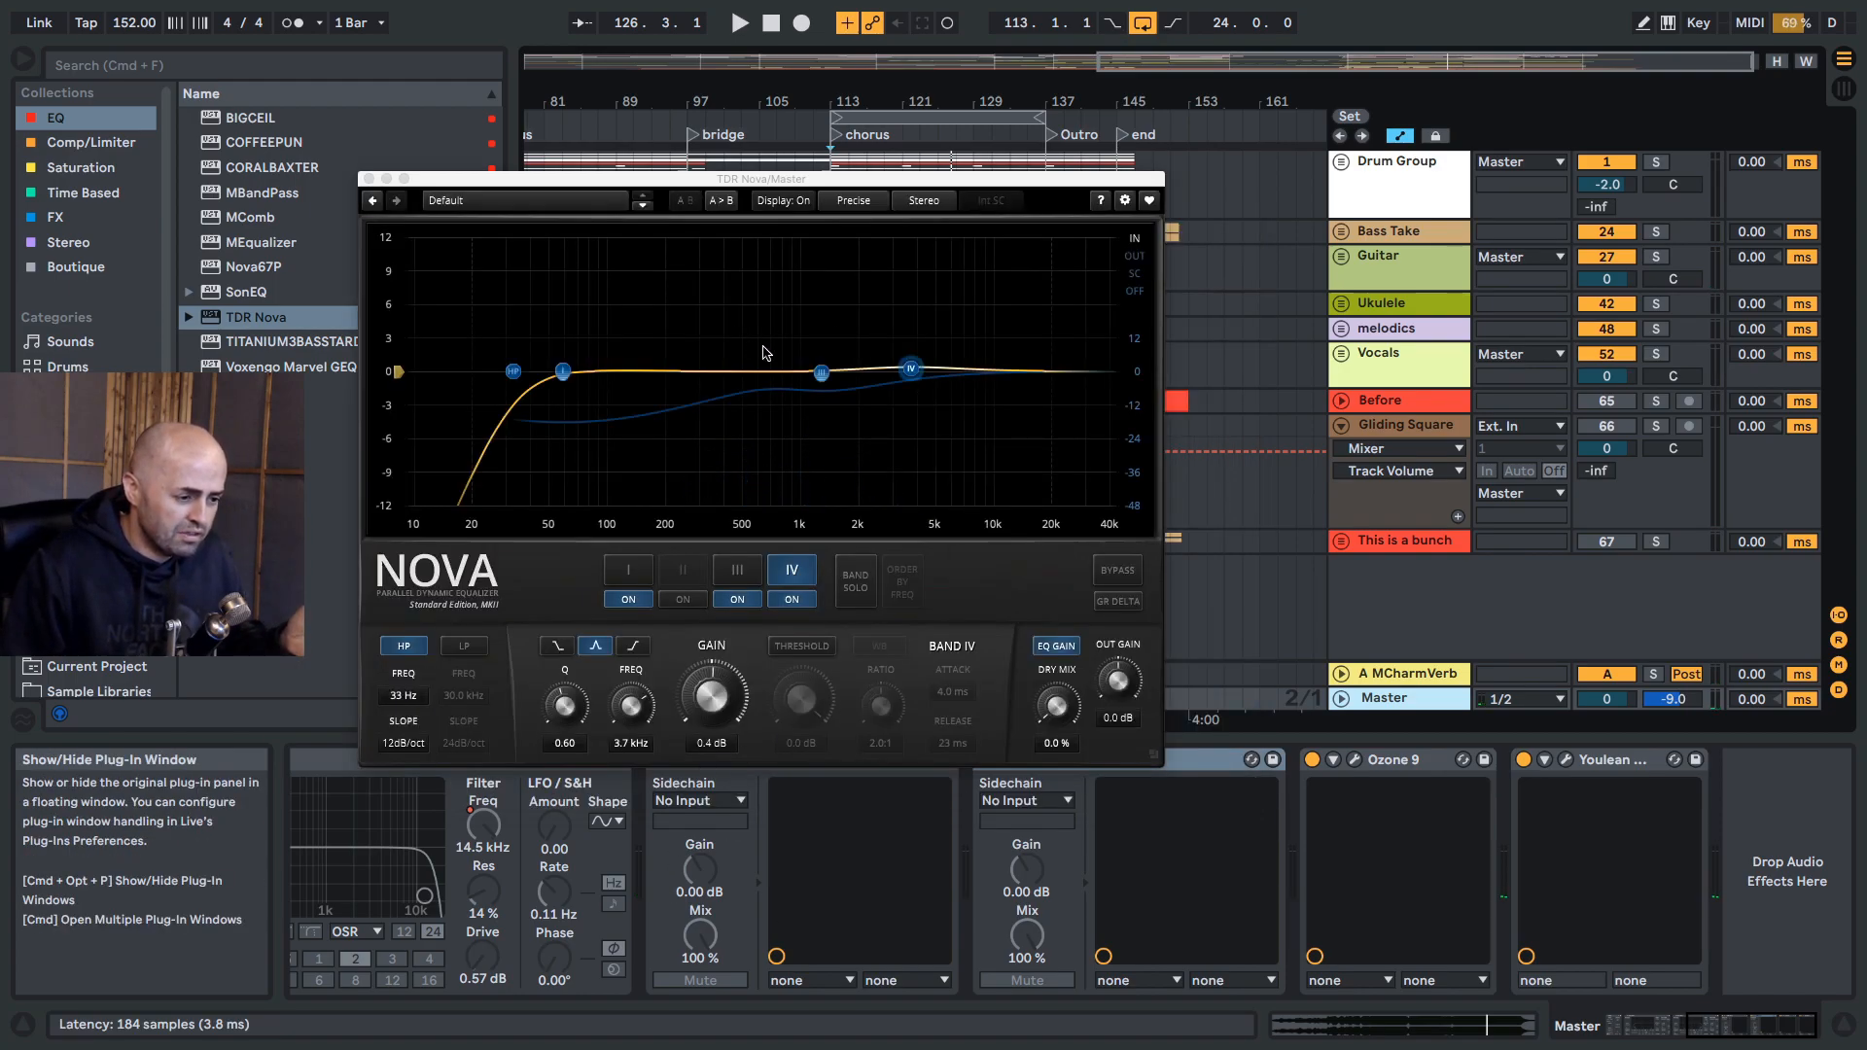
key("space")
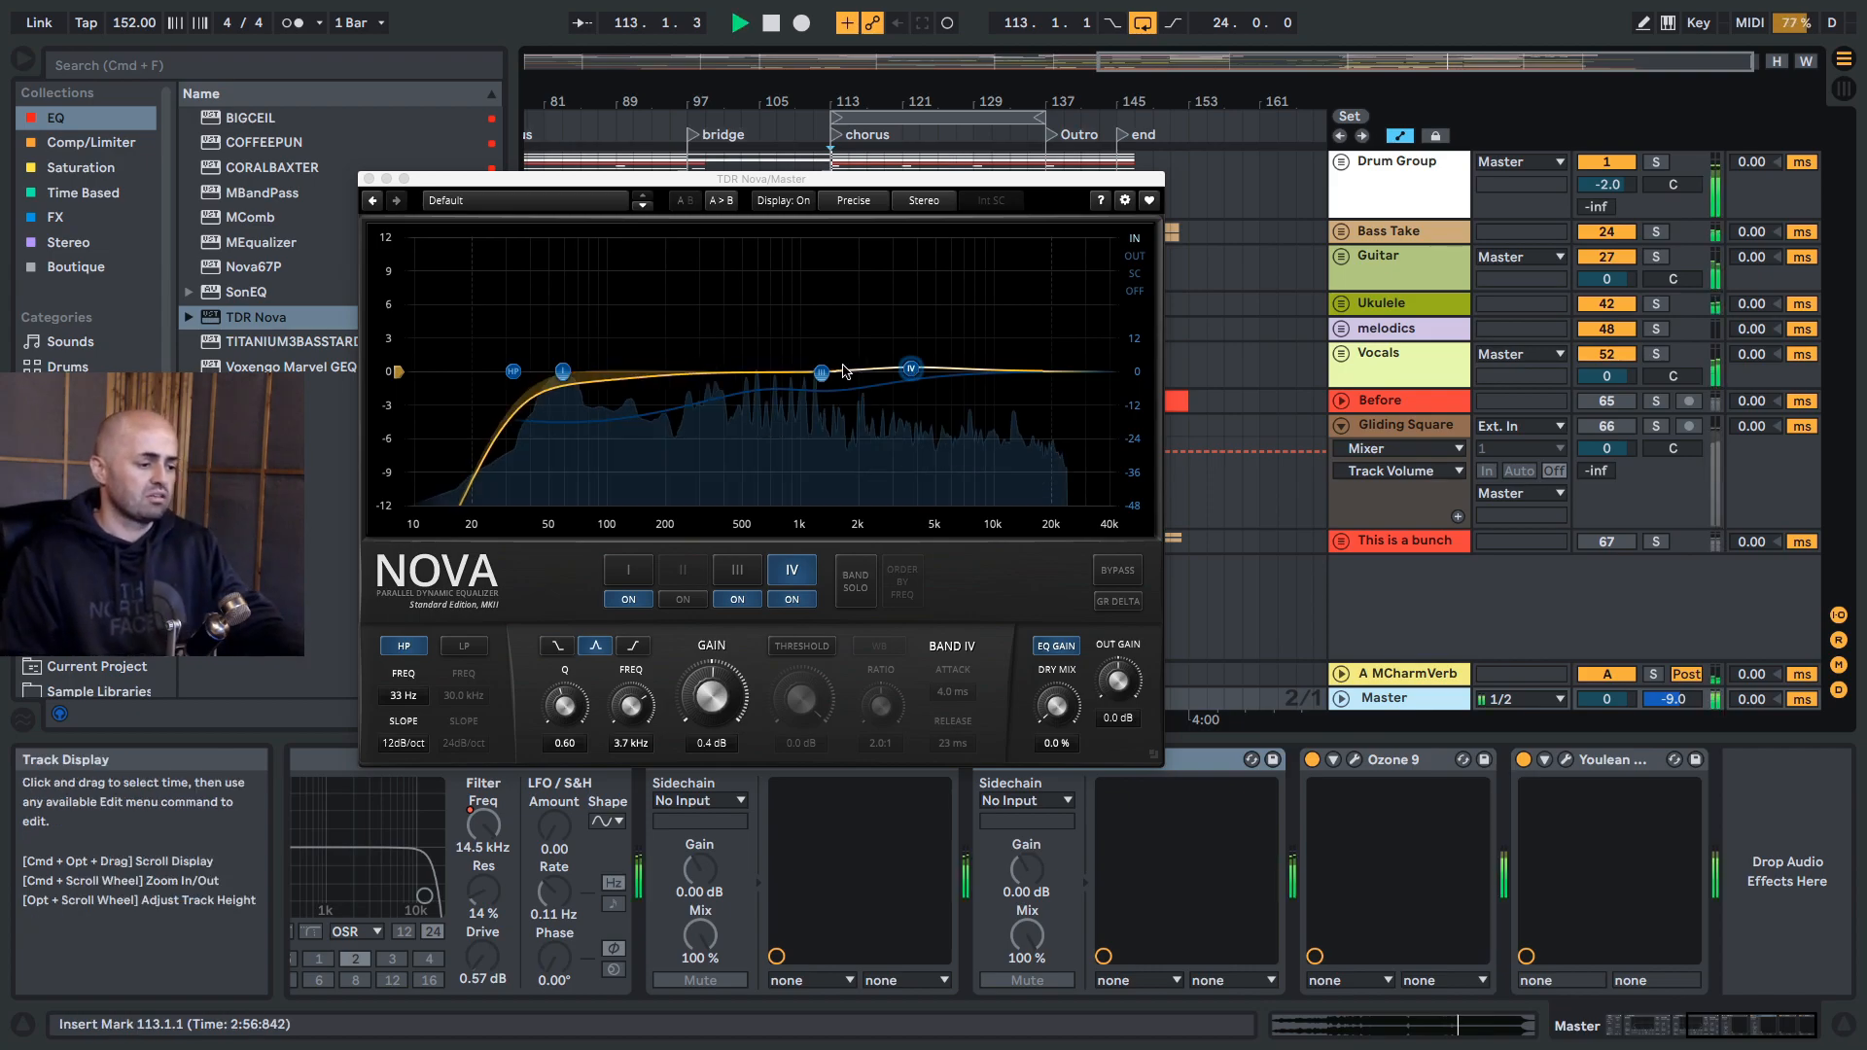
left_click_drag(513, 372, 557, 366)
left_click(563, 371)
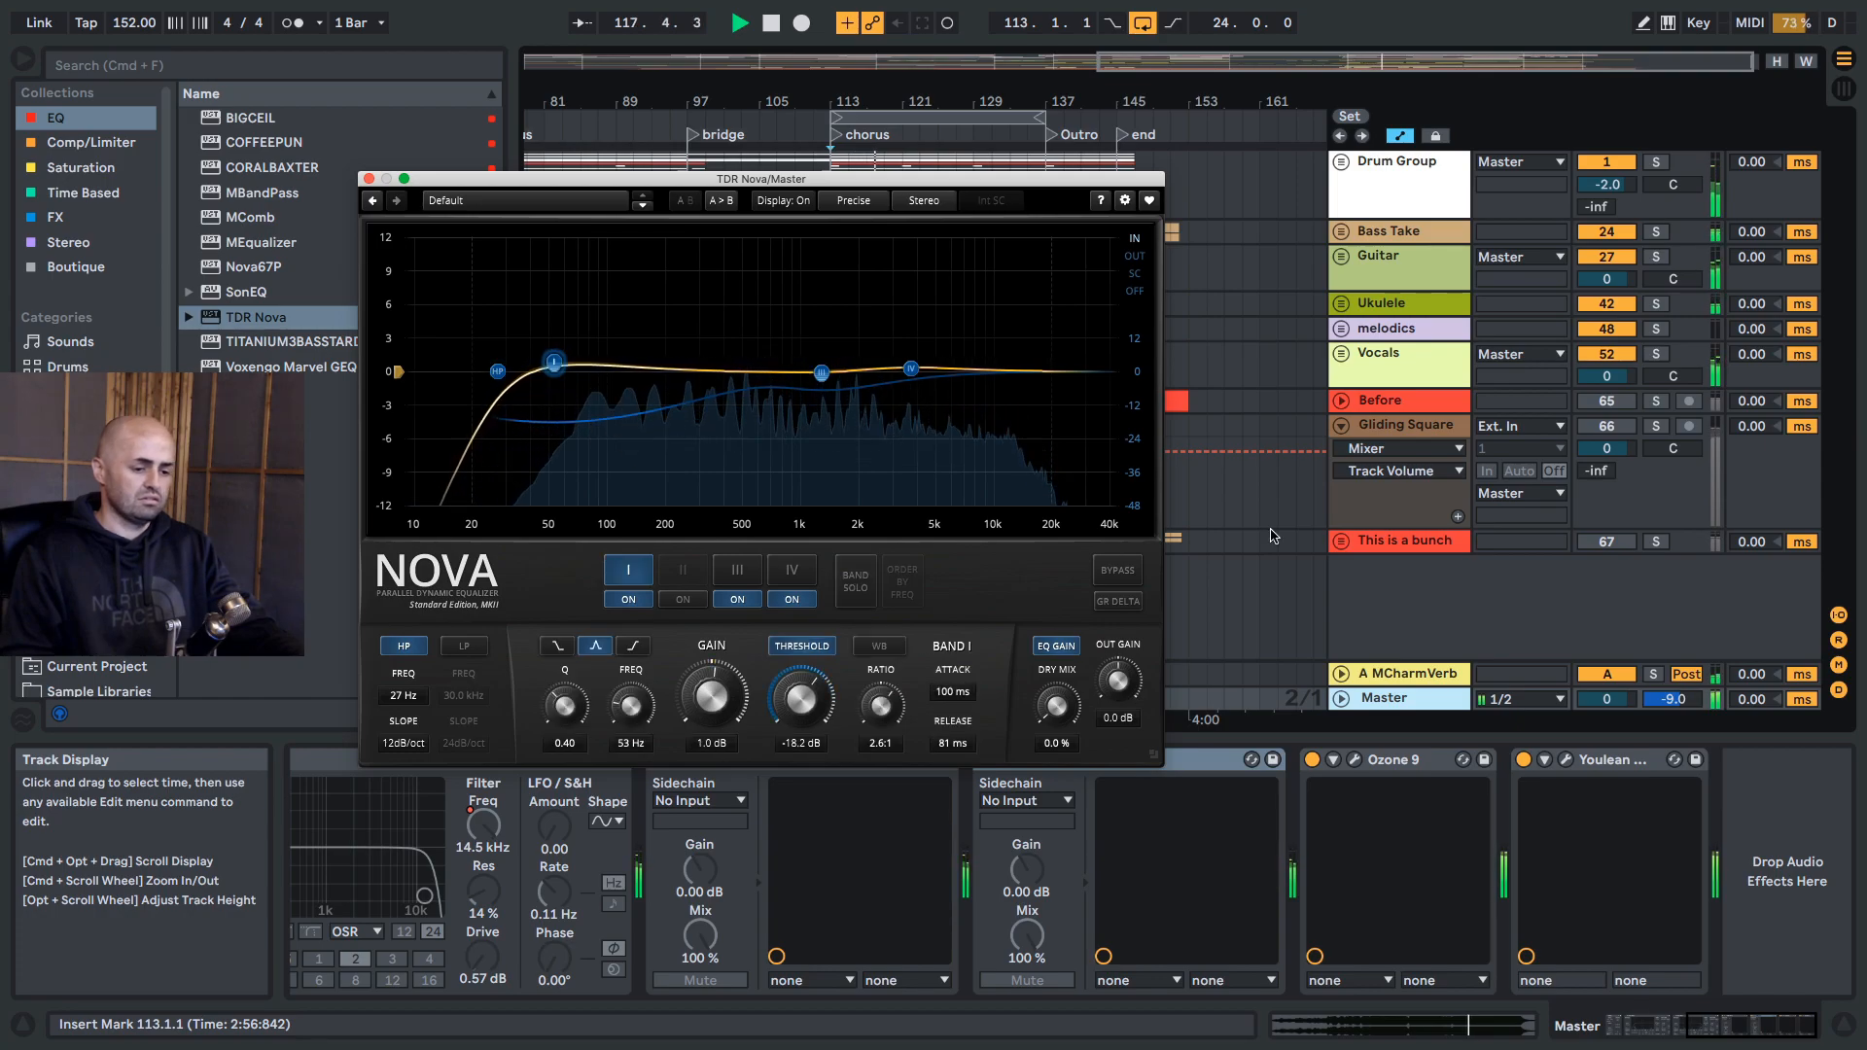
left_click(1419, 542)
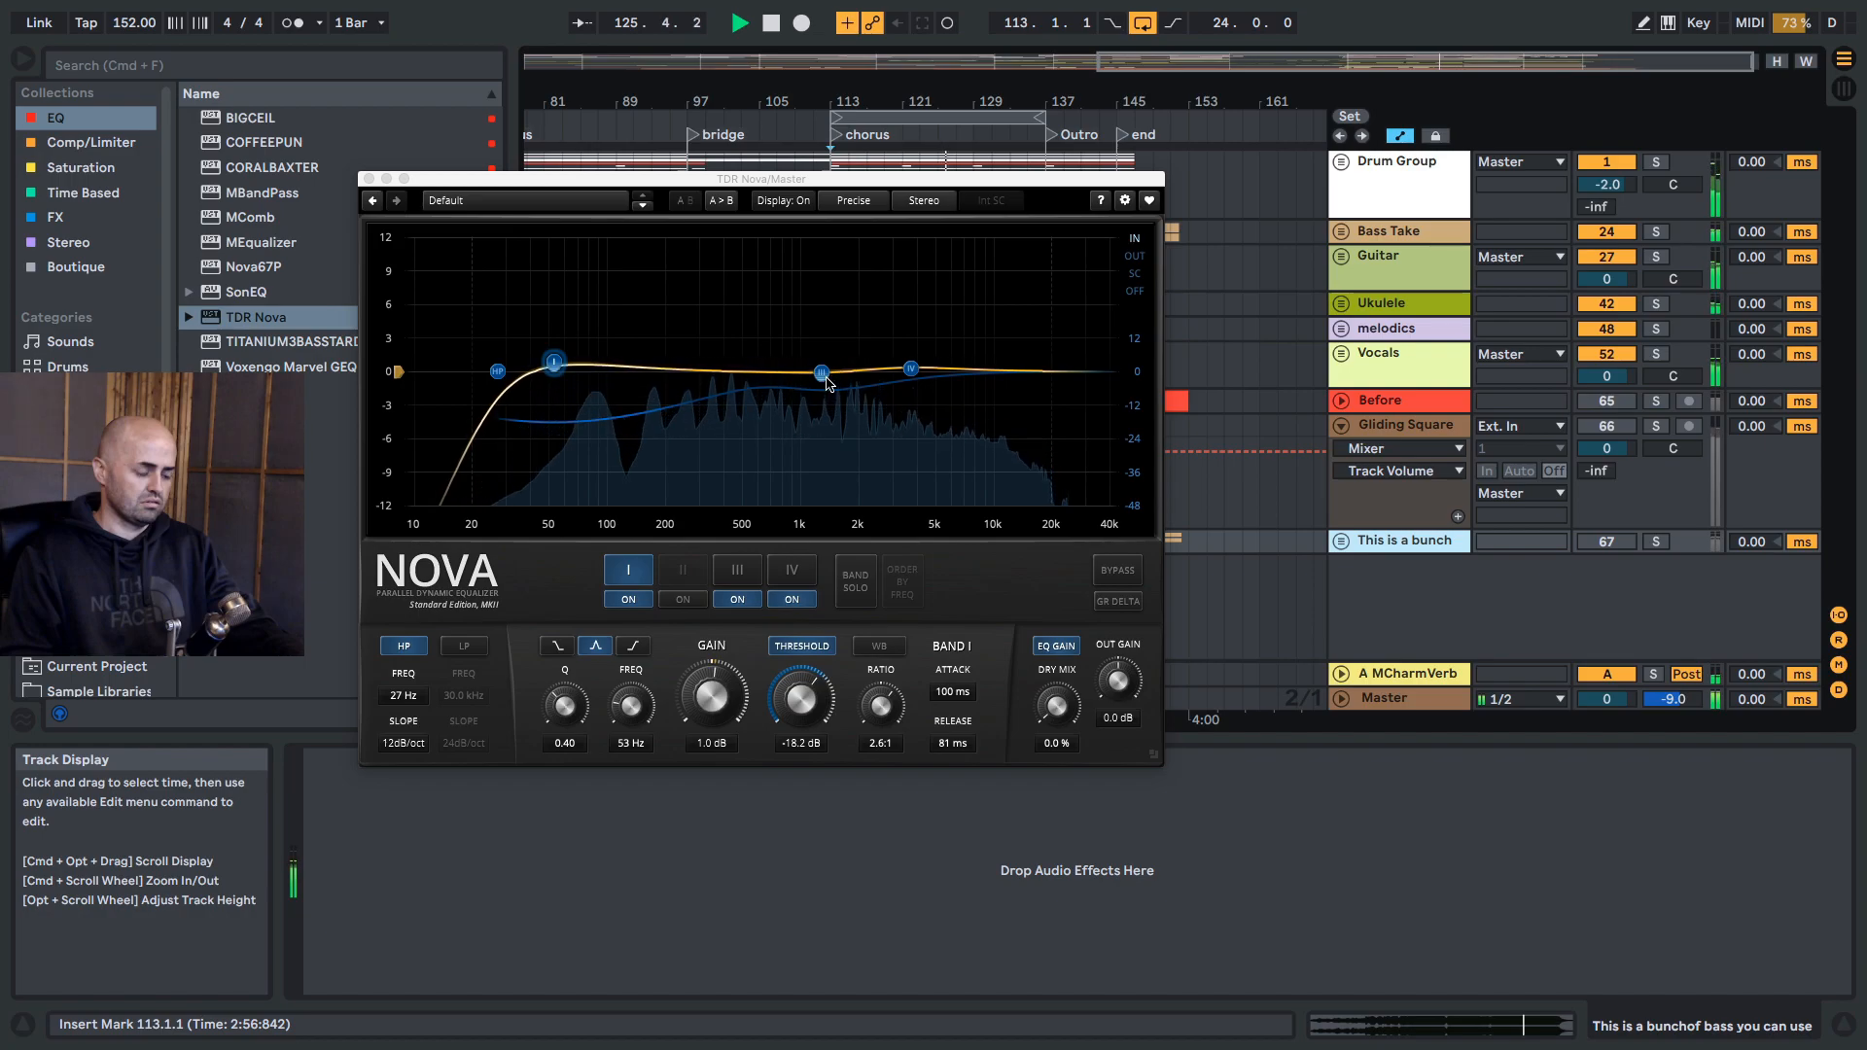
left_click_drag(559, 367, 557, 371)
key("space")
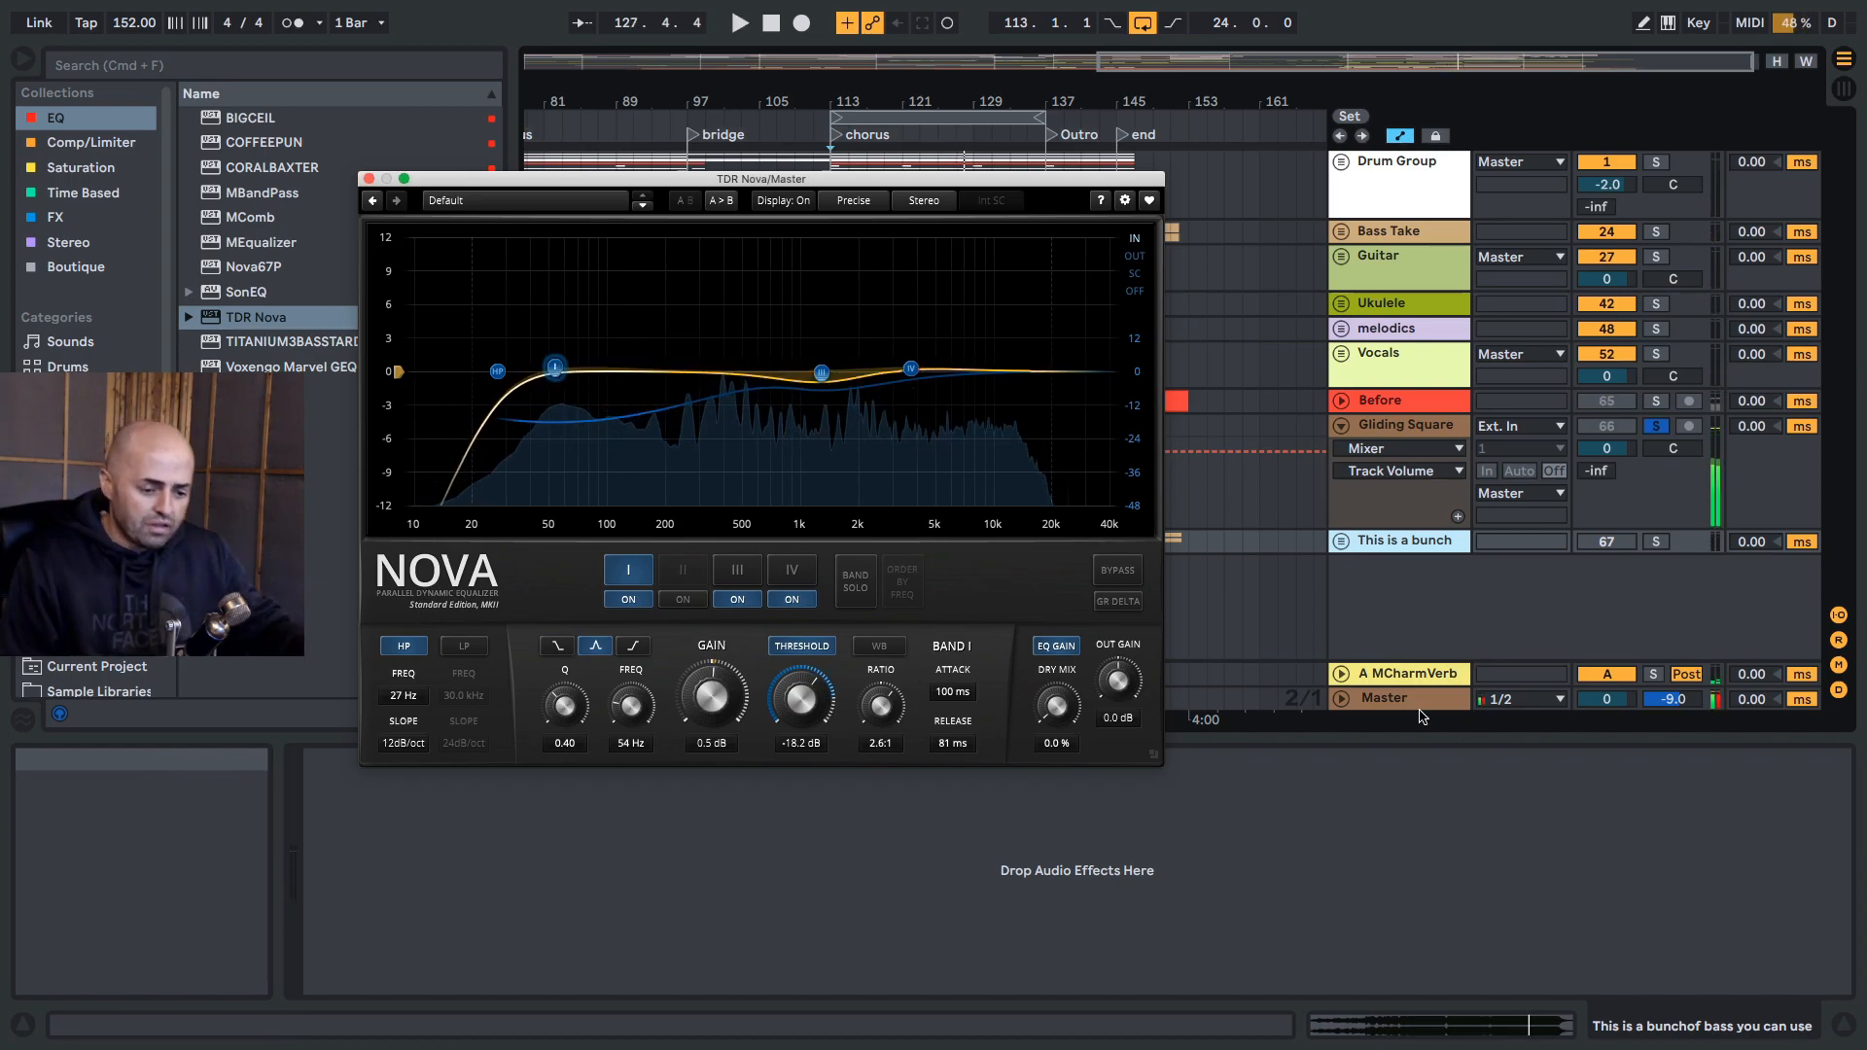
left_click(1384, 698)
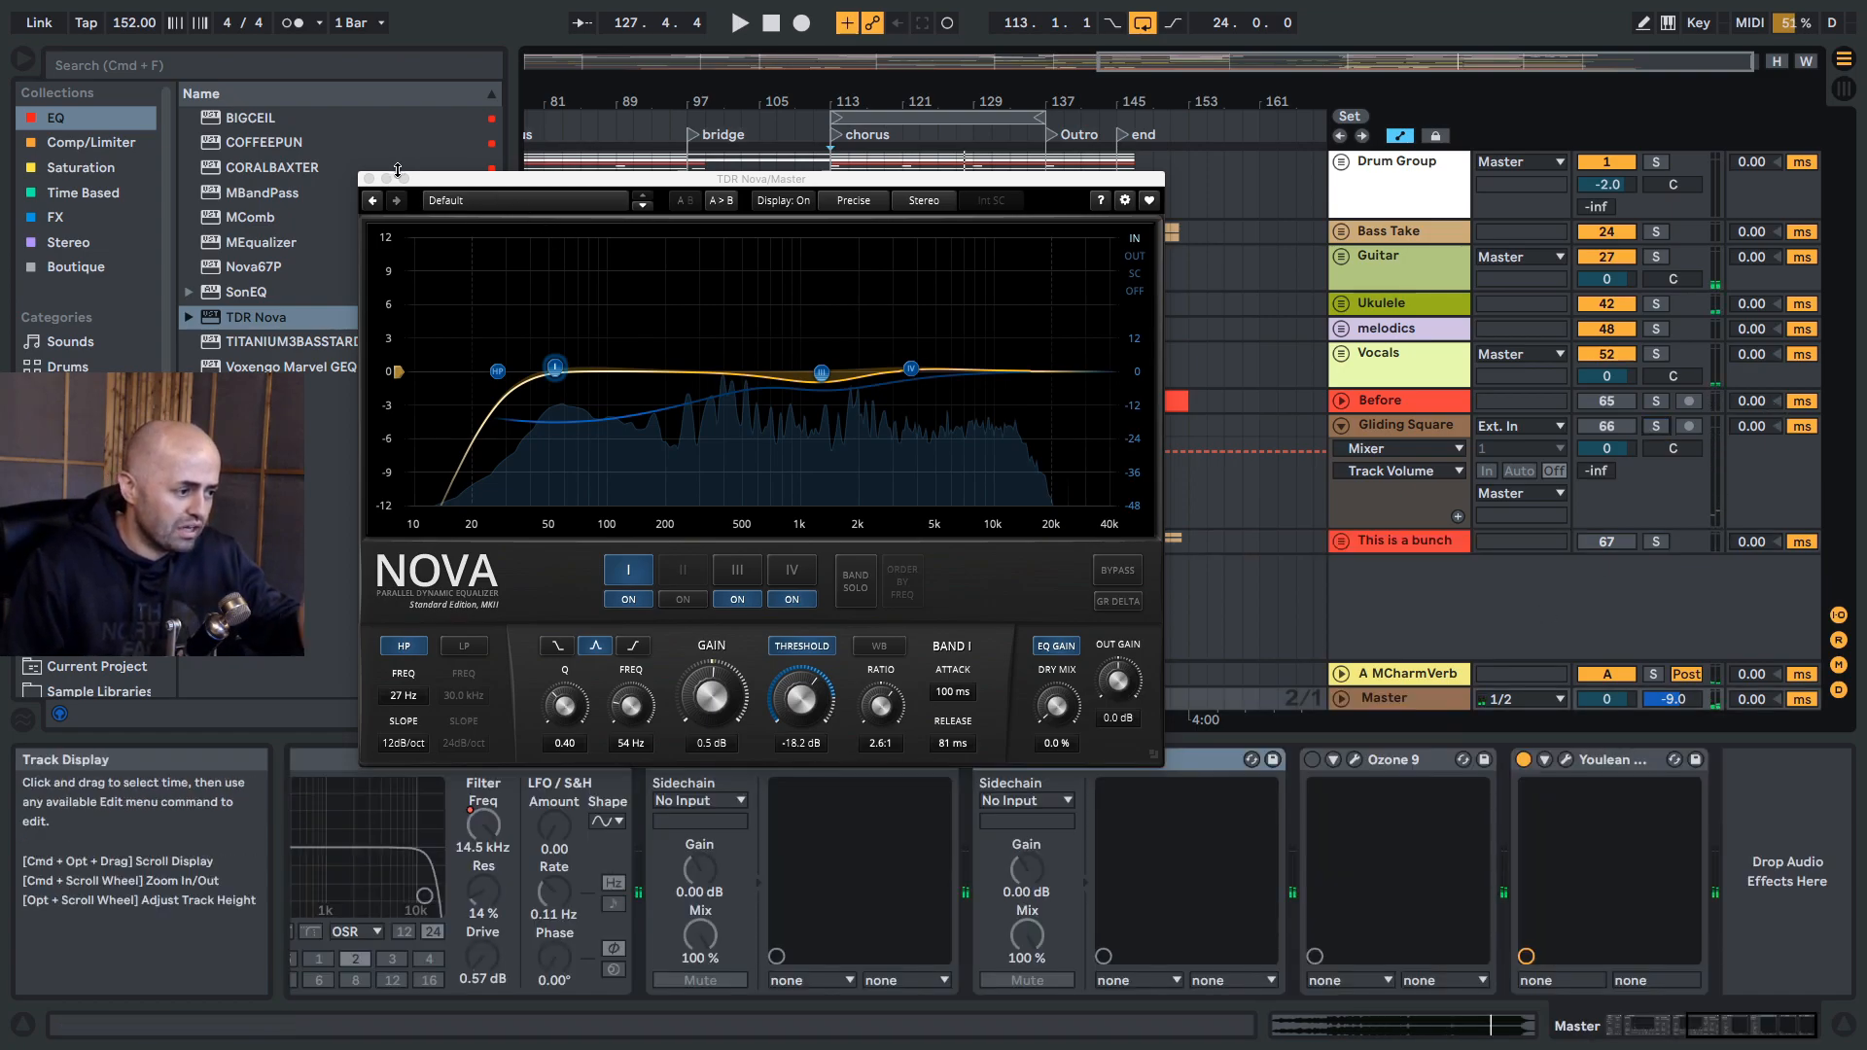
left_click(370, 179)
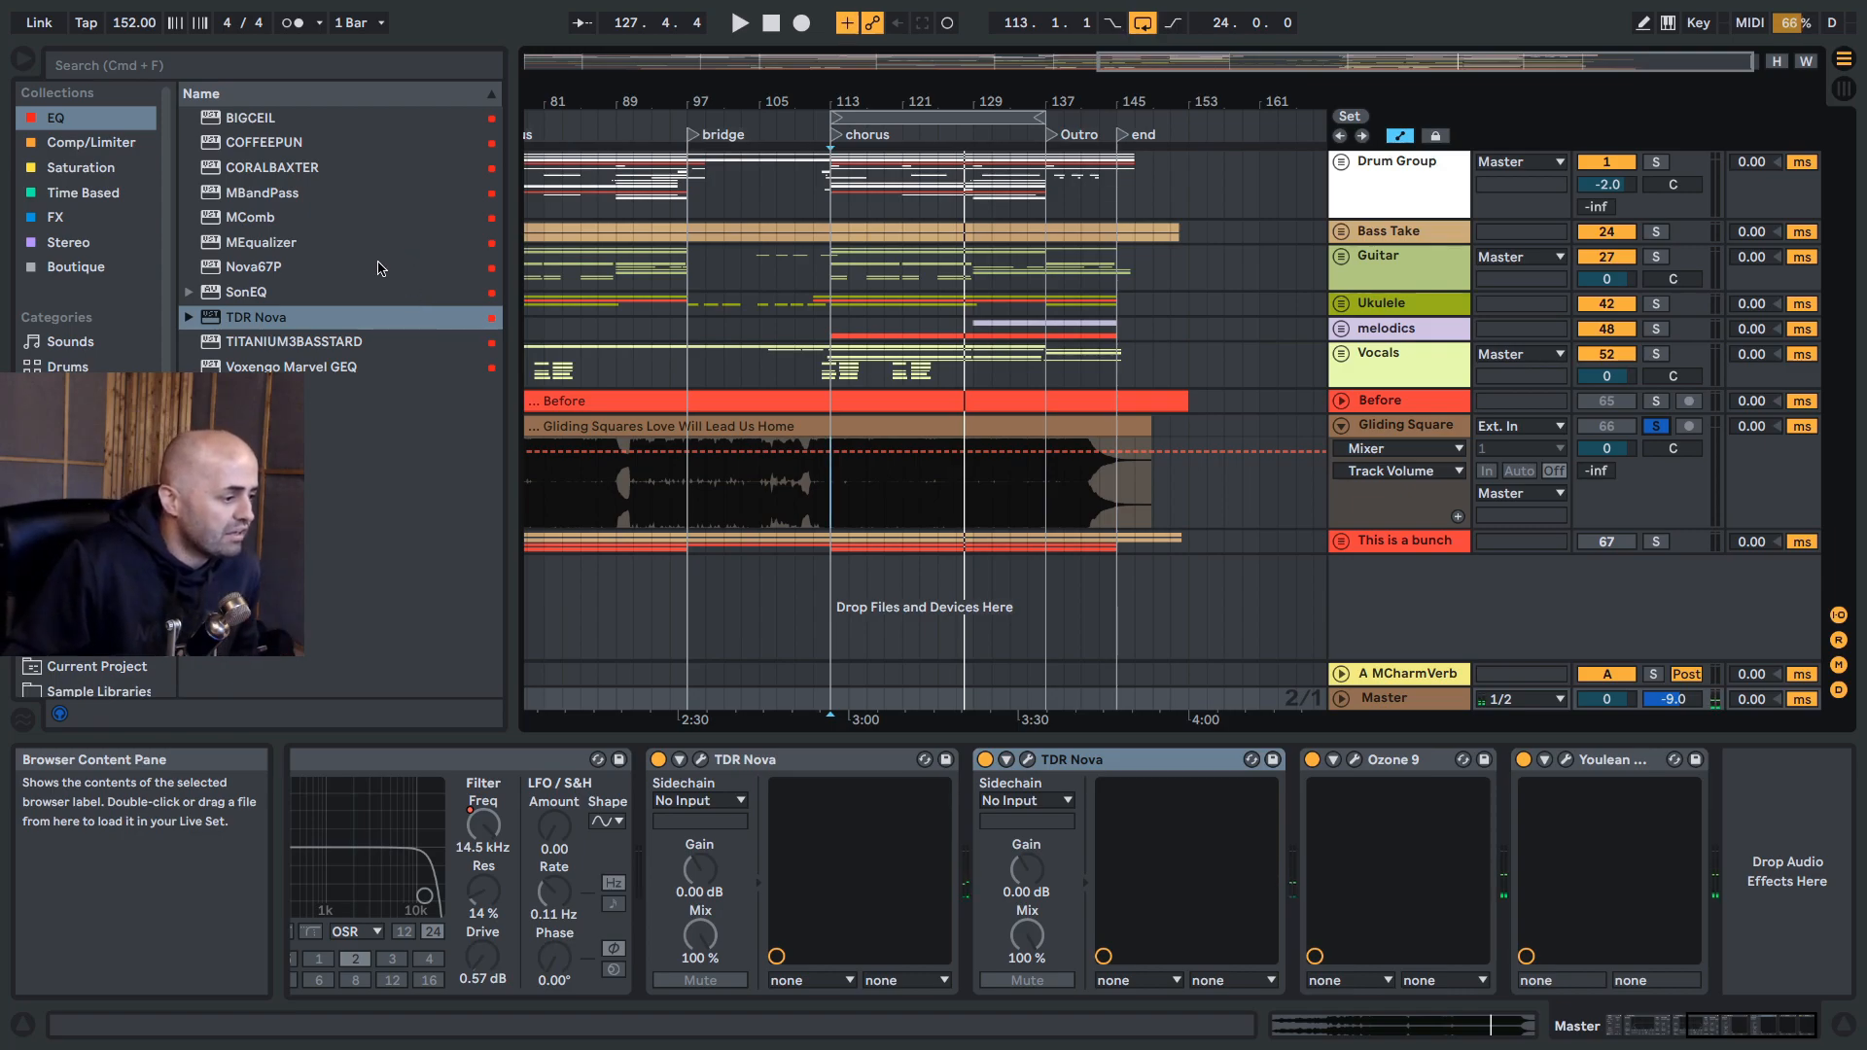
Step: Add TDR Kotelnikov from the Comp/Limiter collection ahead of the first Nova on the Master track and deactivate it
left_click(111, 145)
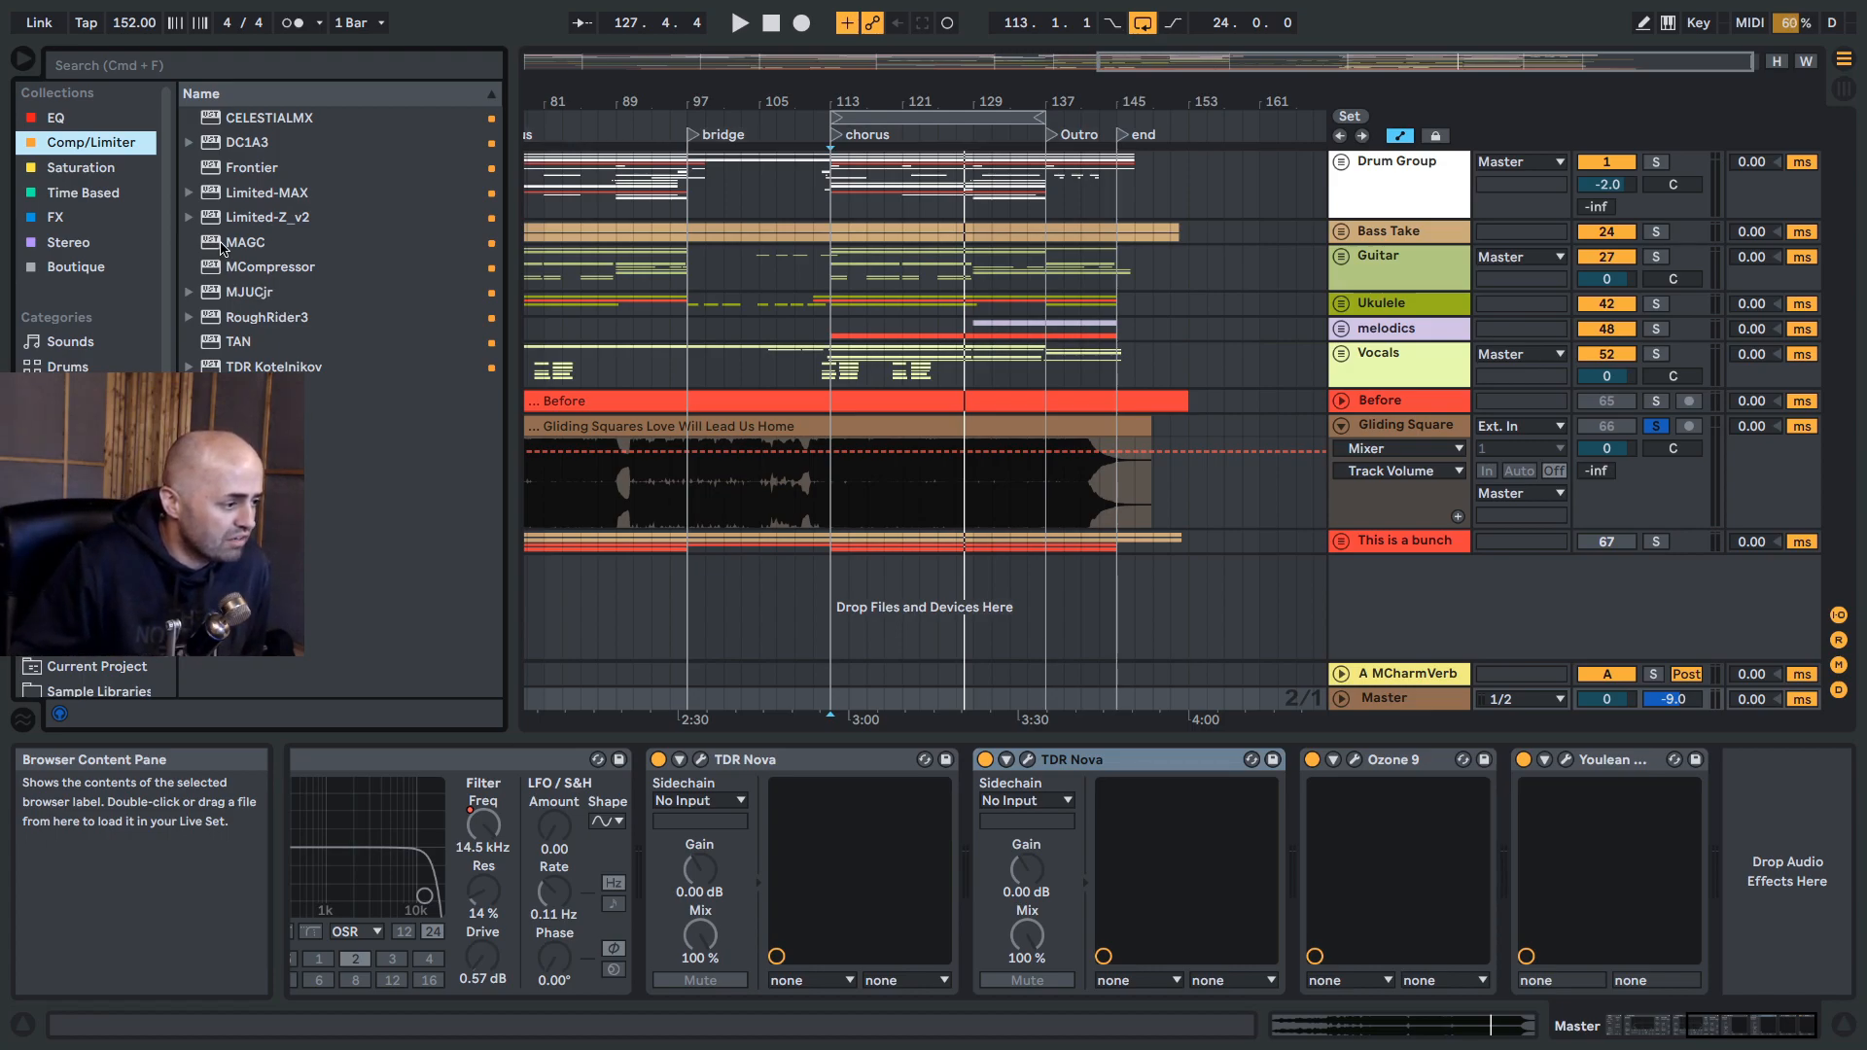
left_click_drag(218, 366, 723, 887)
left_click_drag(496, 195, 791, 244)
left_click(658, 759)
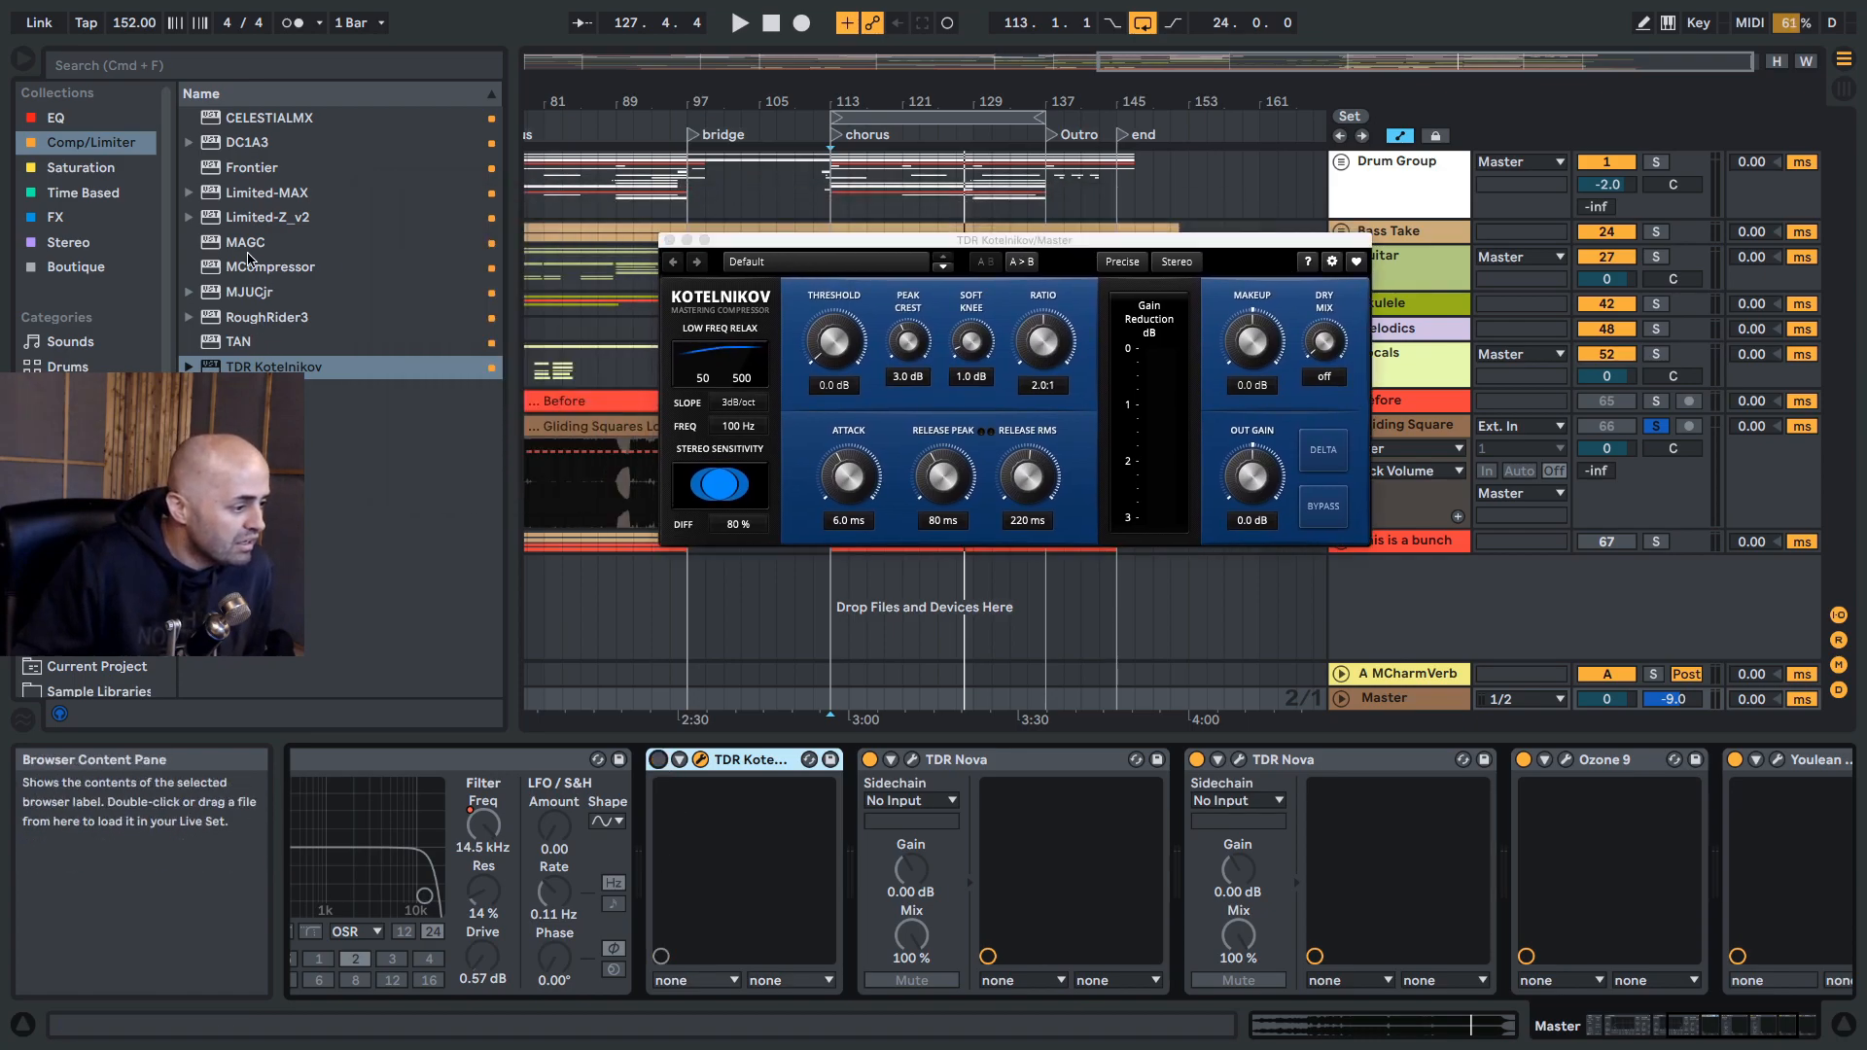
Step: Add MCompressor and MJUCjr ahead of TDR Kotelnikov on the Master track, with both devices deactivated
left_click_drag(215, 266, 734, 861)
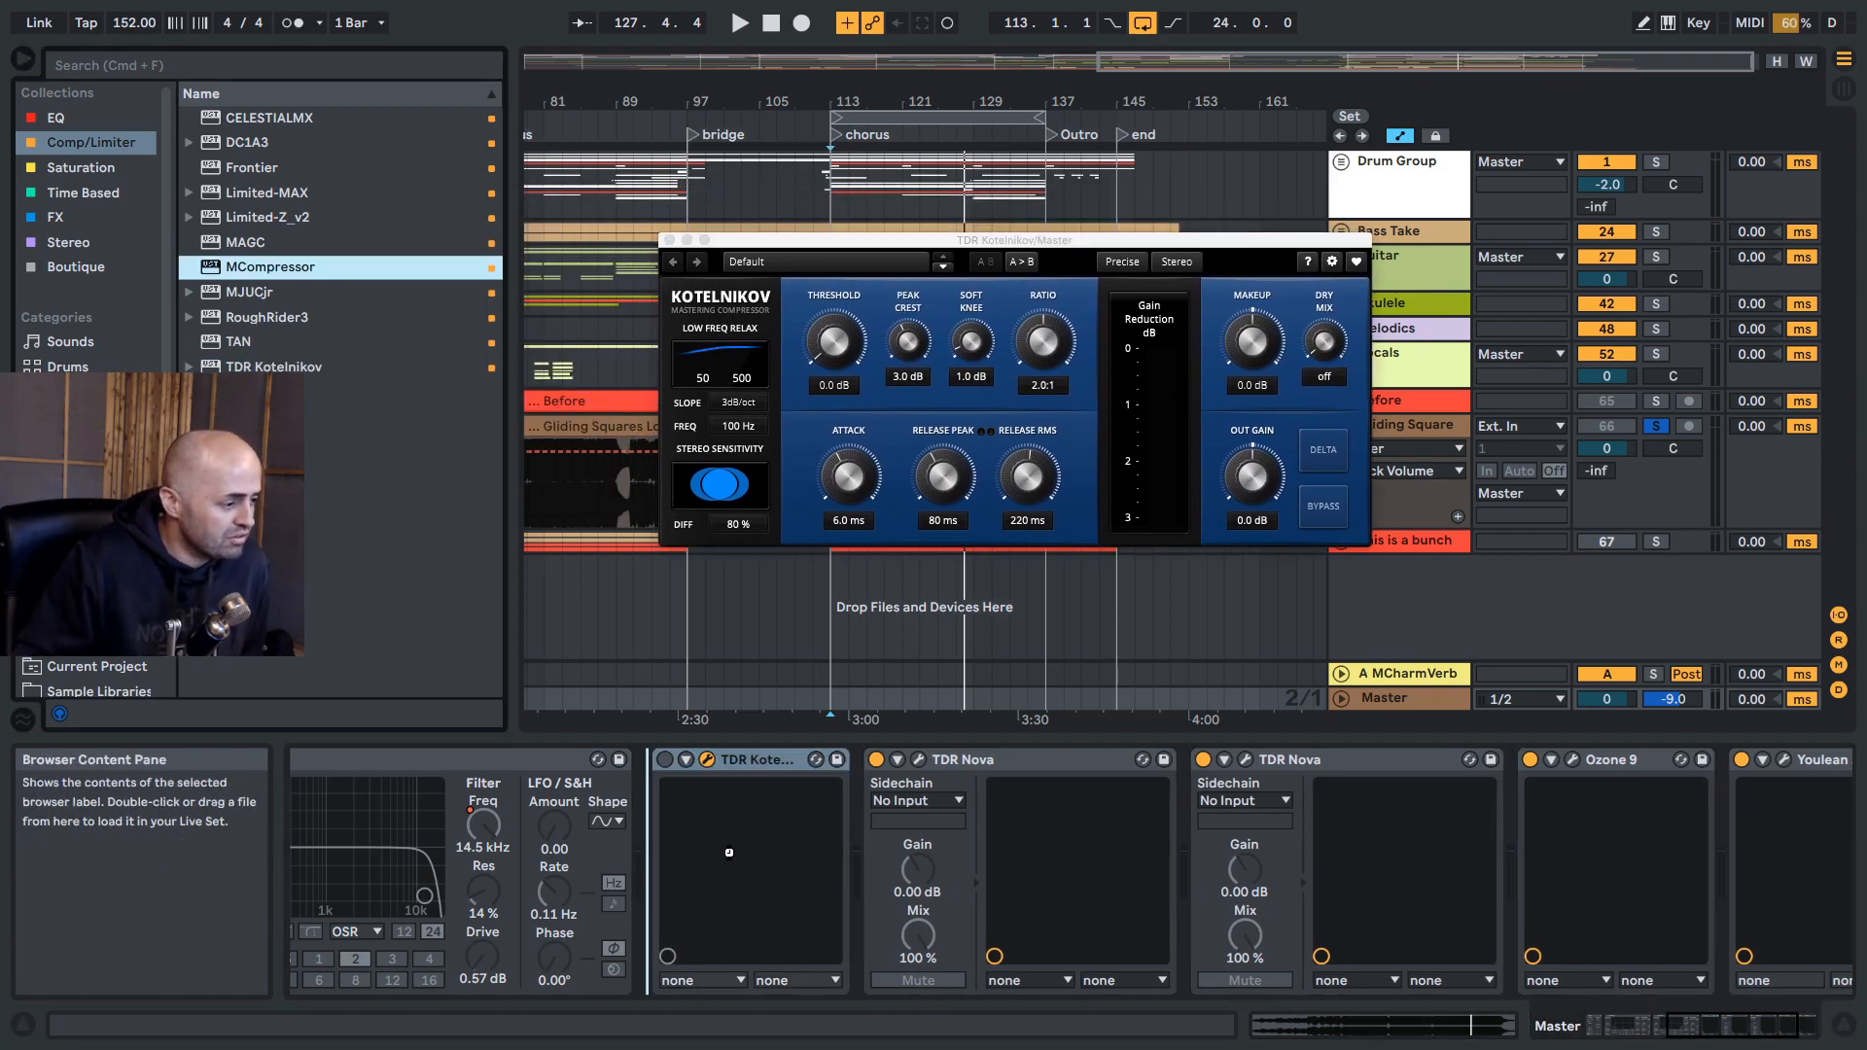
left_click_drag(633, 474, 639, 336)
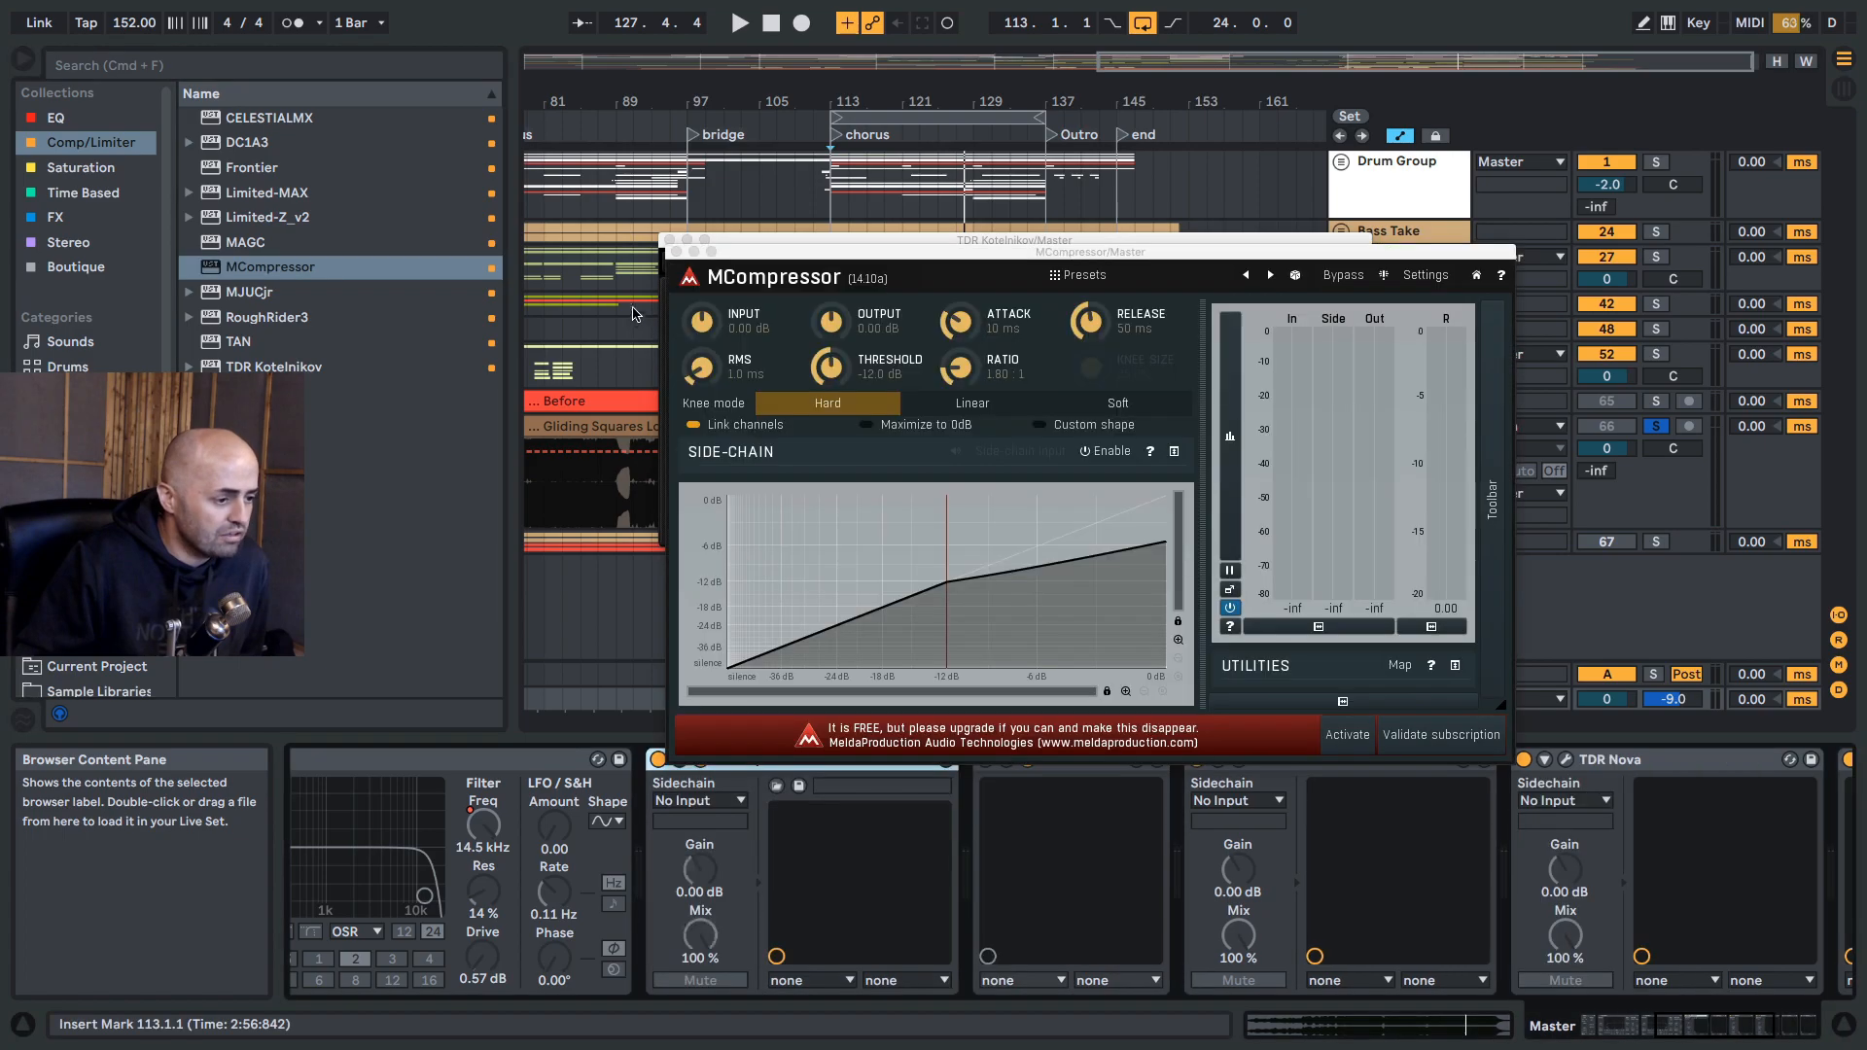
left_click(673, 244)
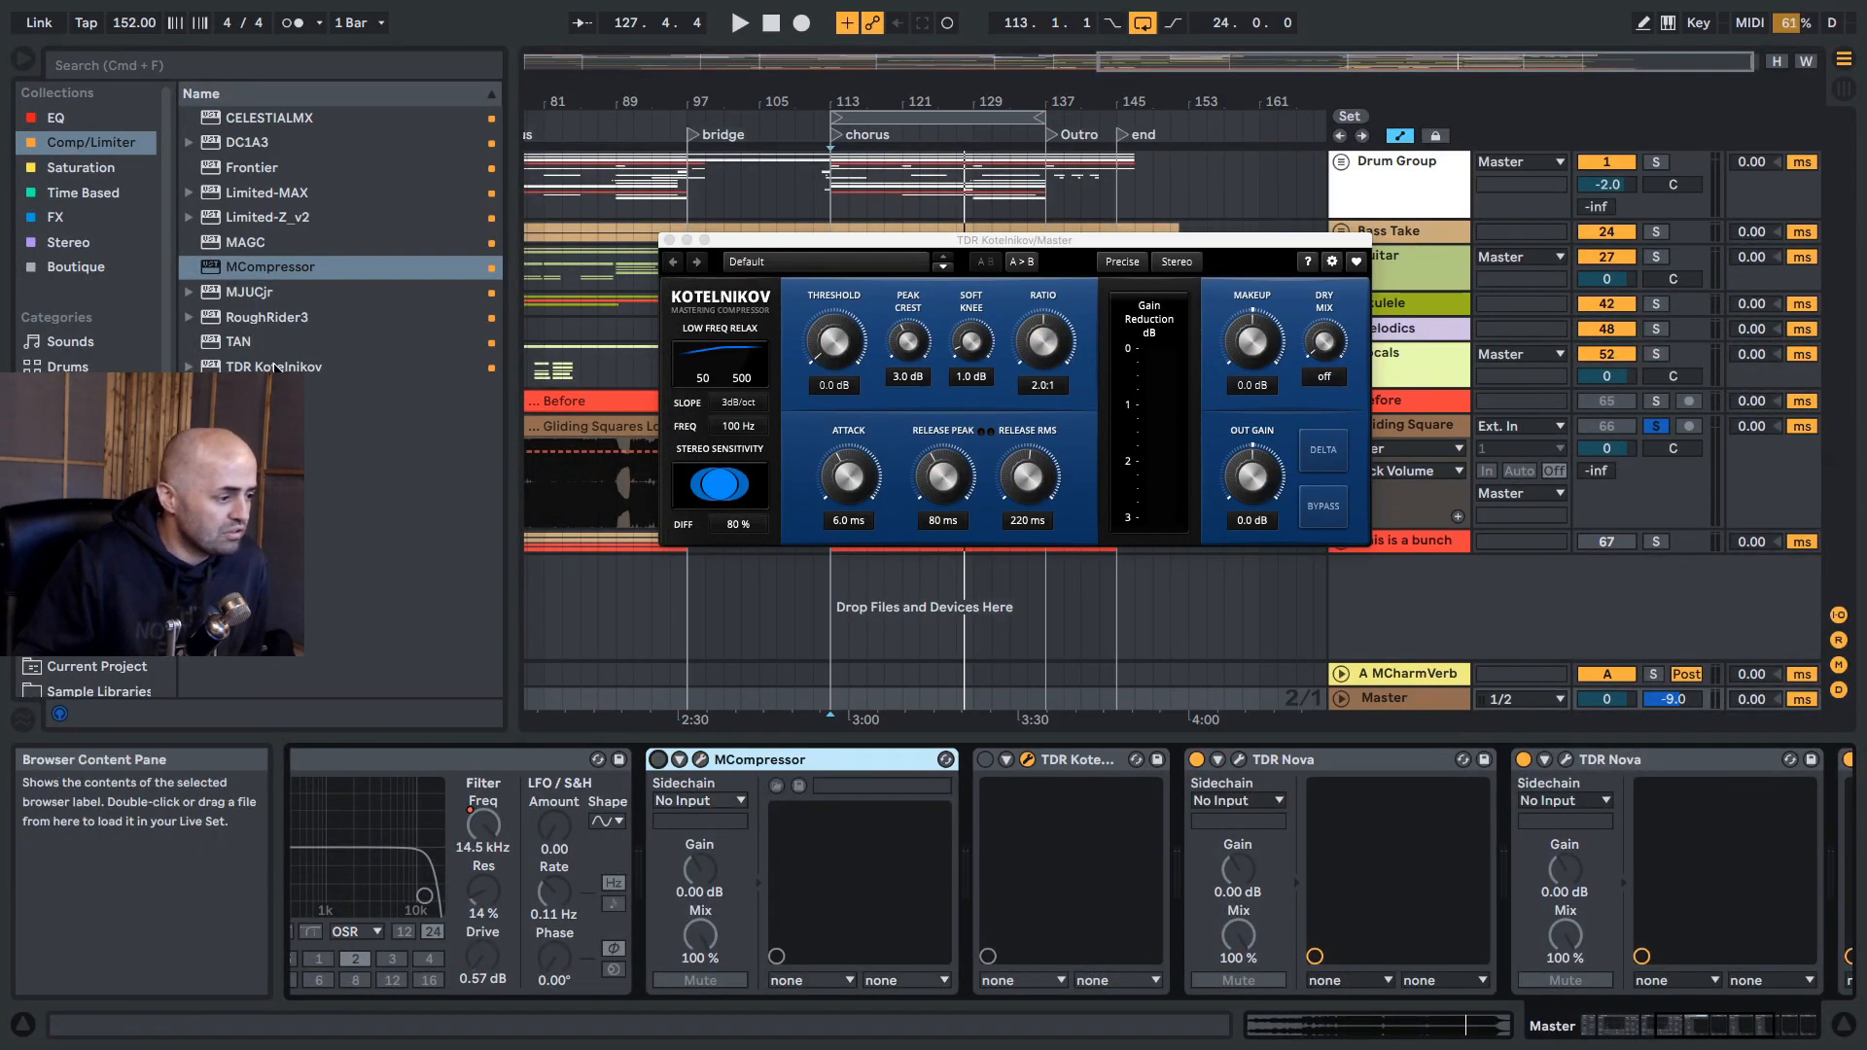
left_click_drag(223, 293, 753, 817)
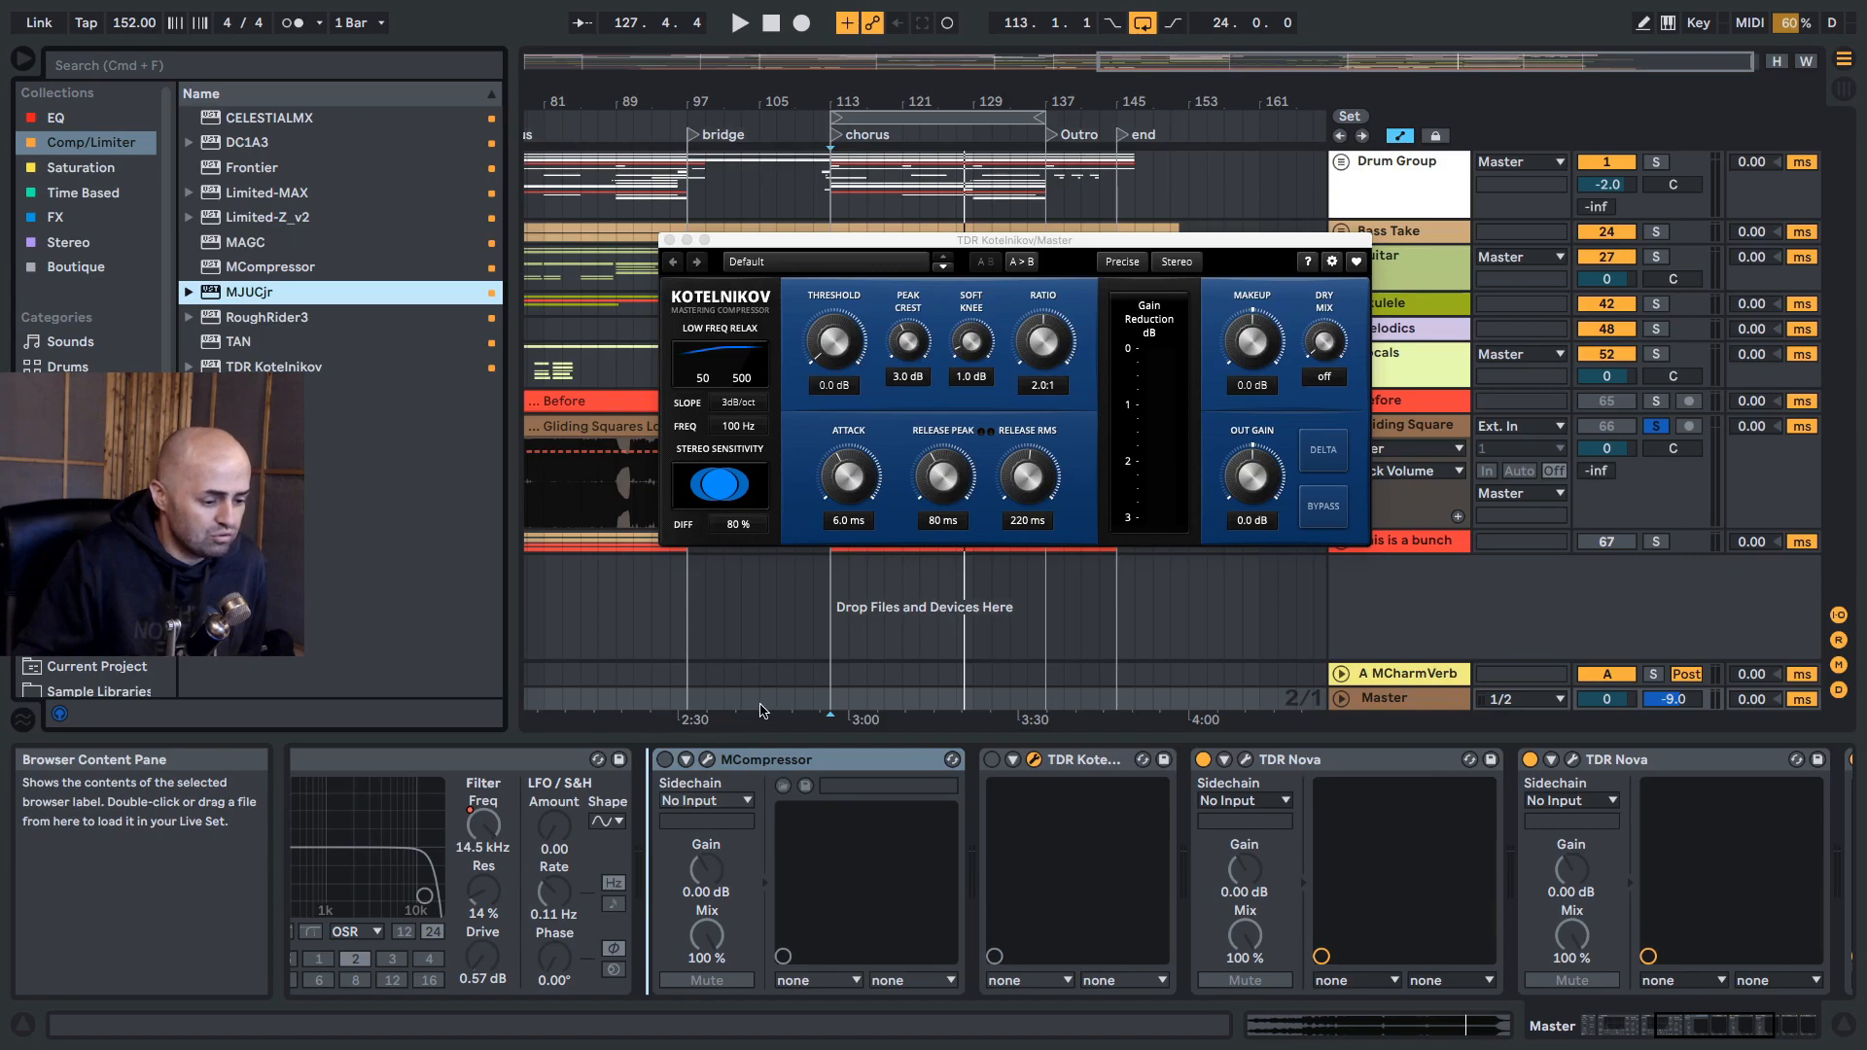
left_click_drag(763, 711, 770, 760)
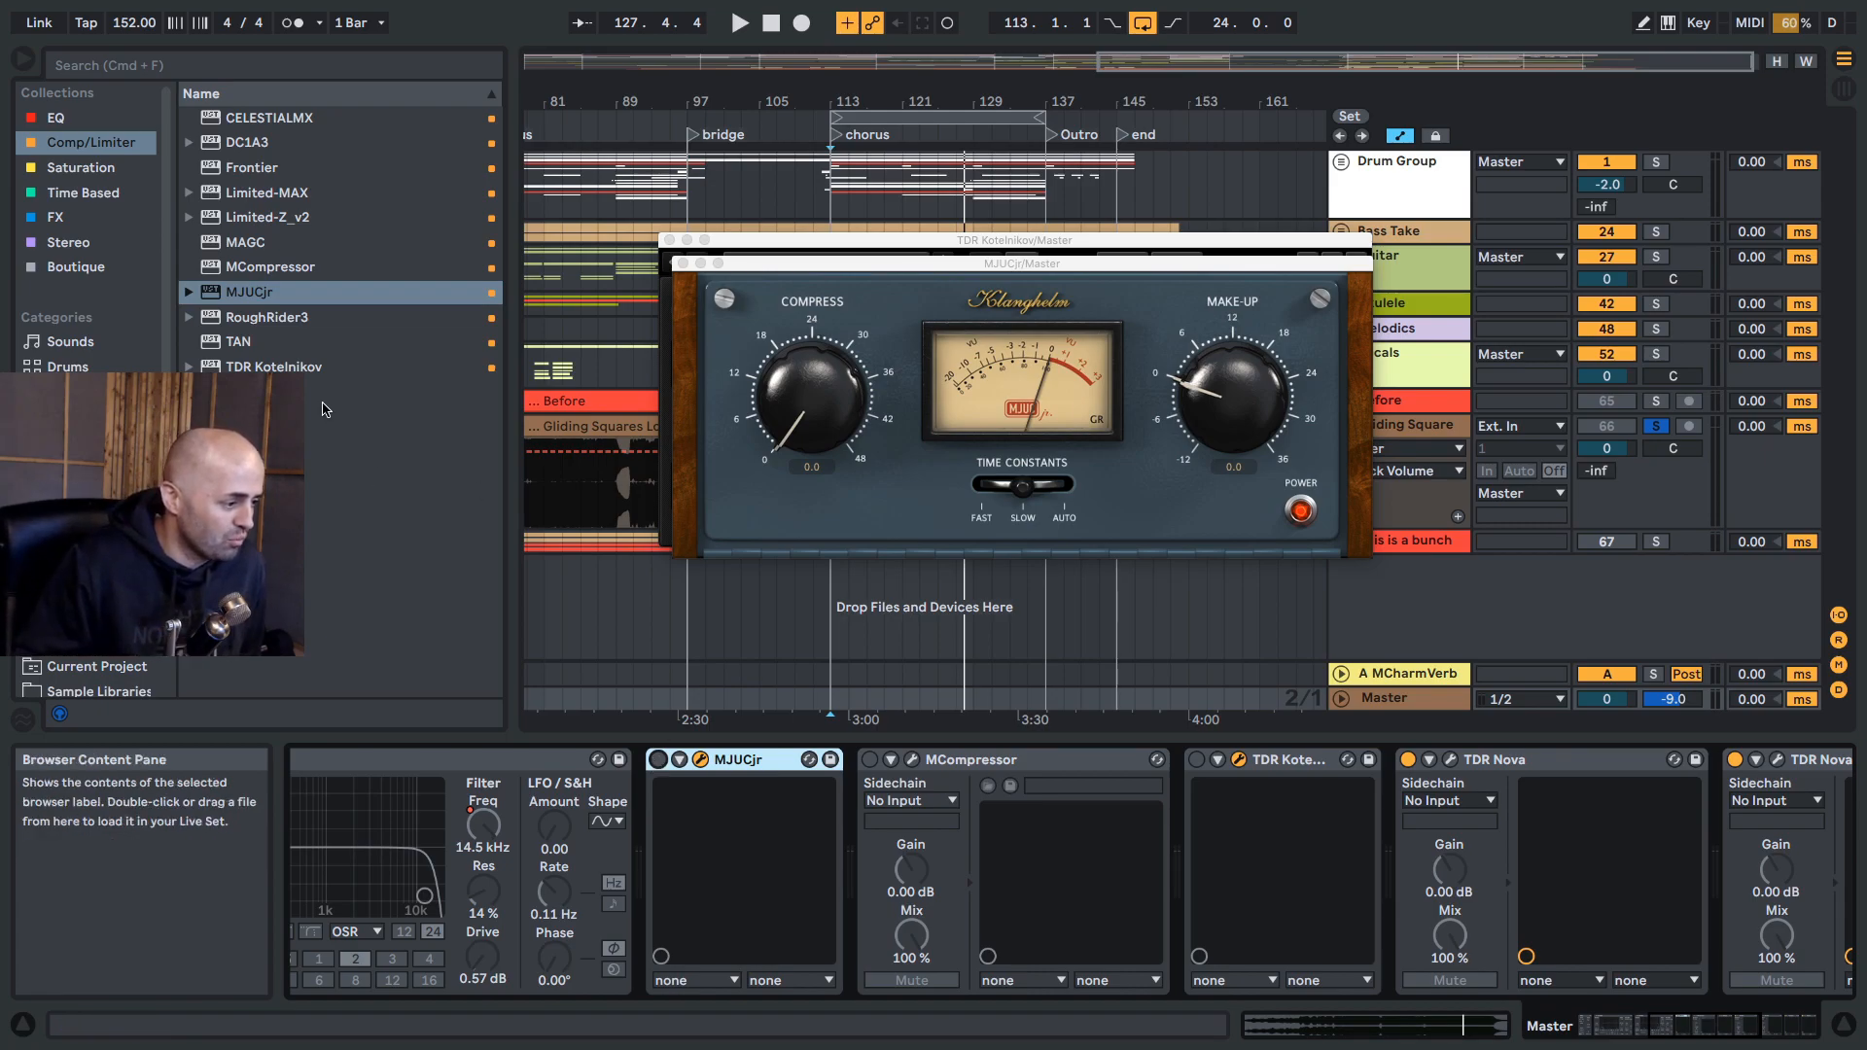
Step: Add RoughRider3, Frontier and TAN ahead of MJUCjr on the Master track, with all three devices deactivated
left_click_drag(216, 318, 715, 842)
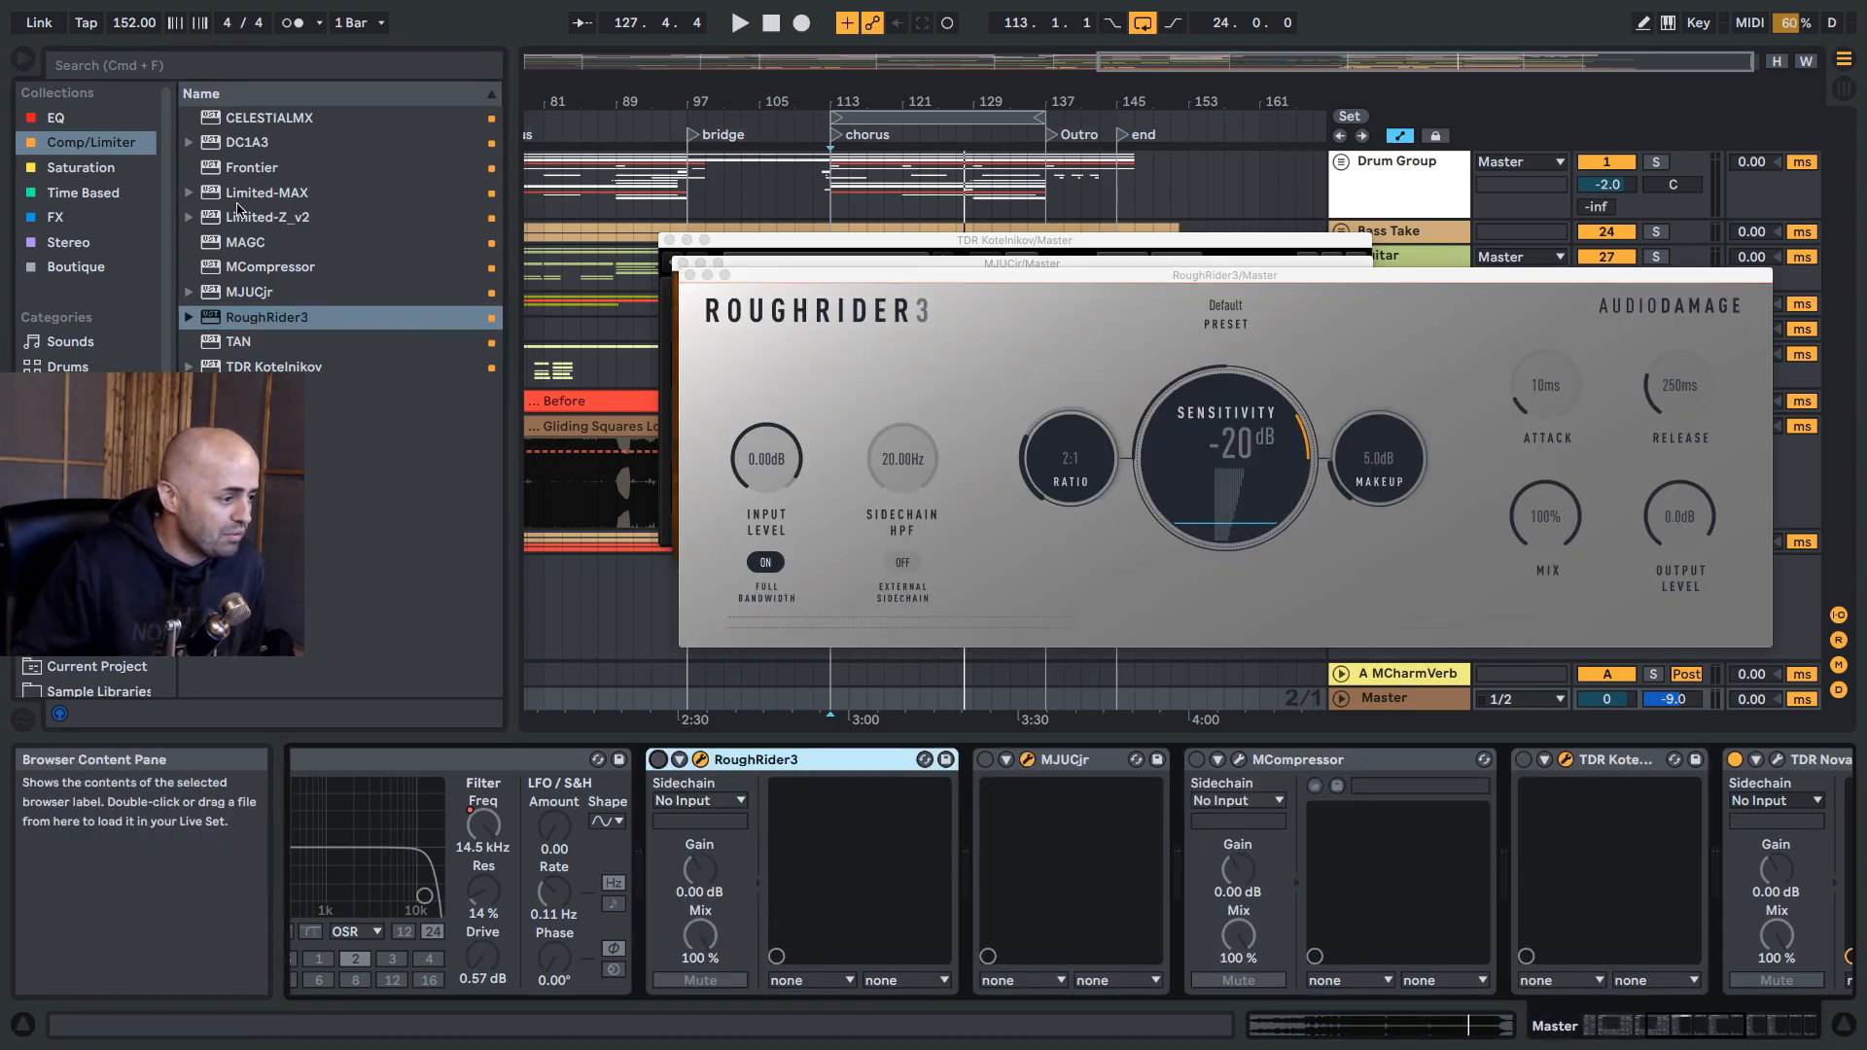
left_click_drag(222, 170, 623, 943)
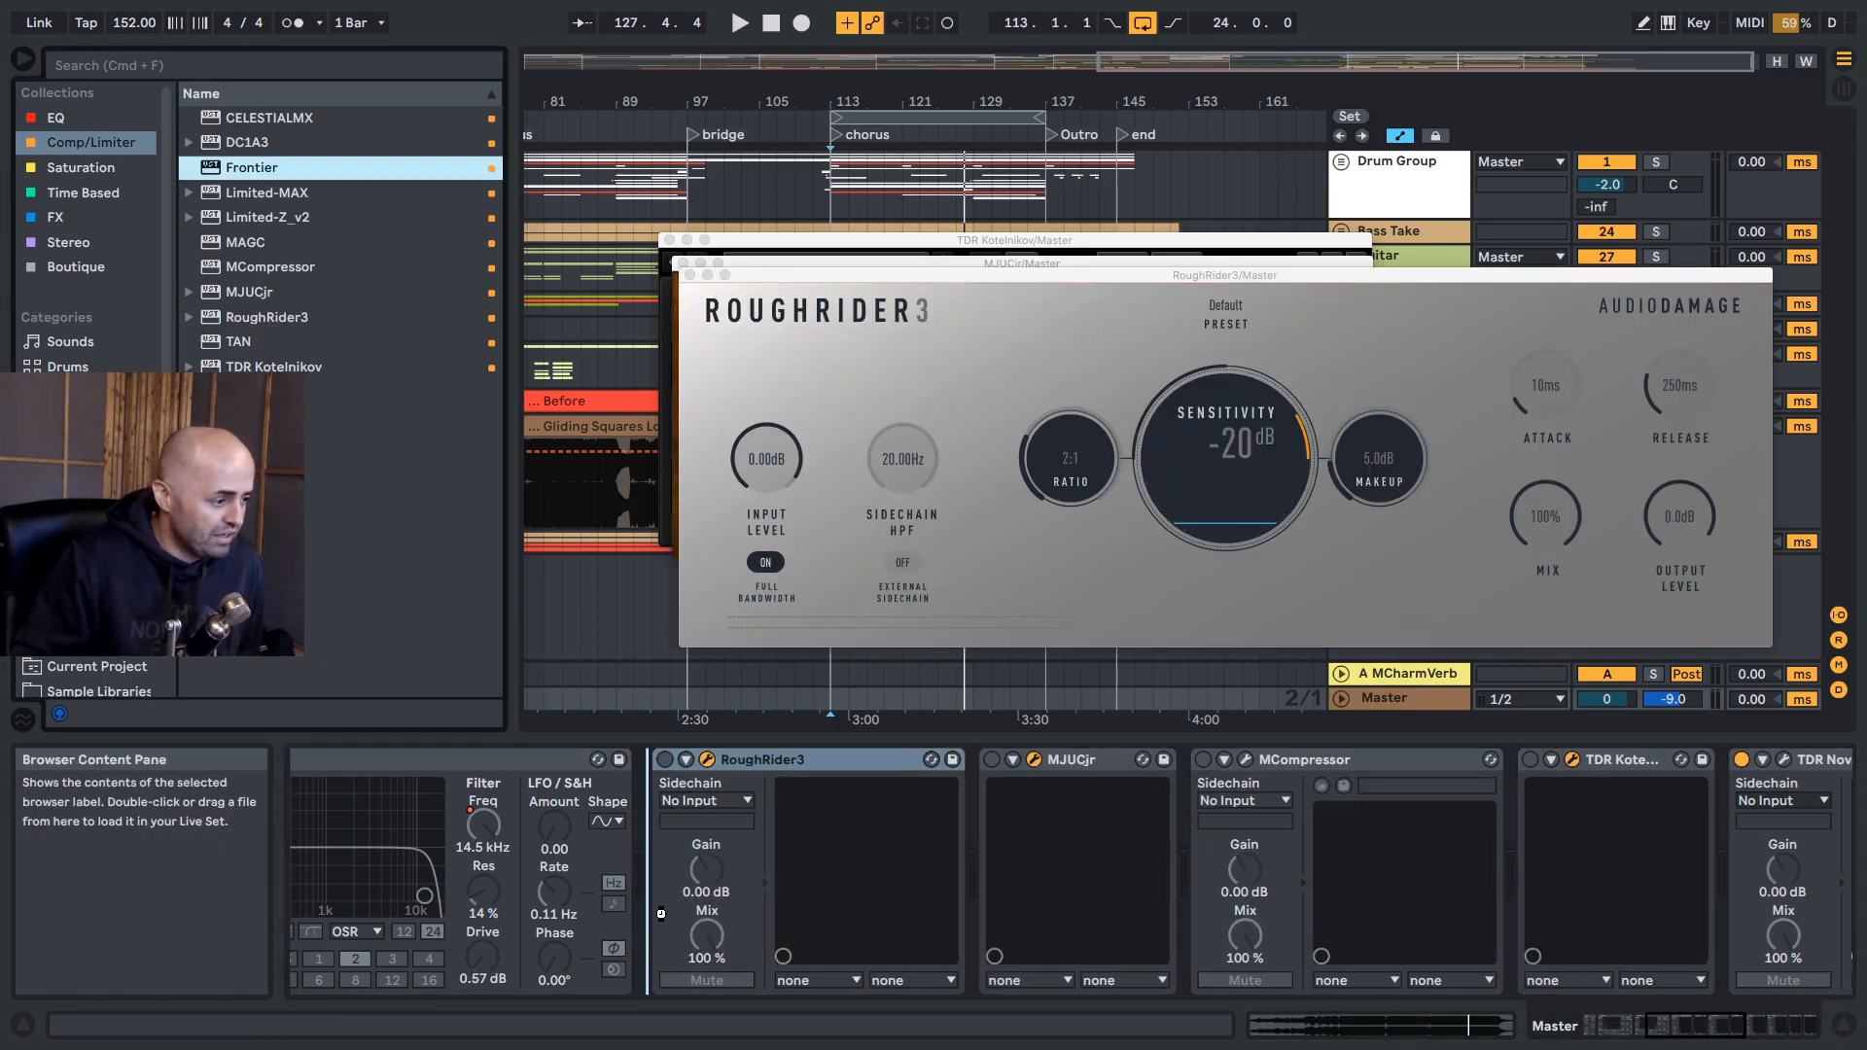
left_click_drag(650, 814, 649, 815)
left_click_drag(238, 342, 661, 838)
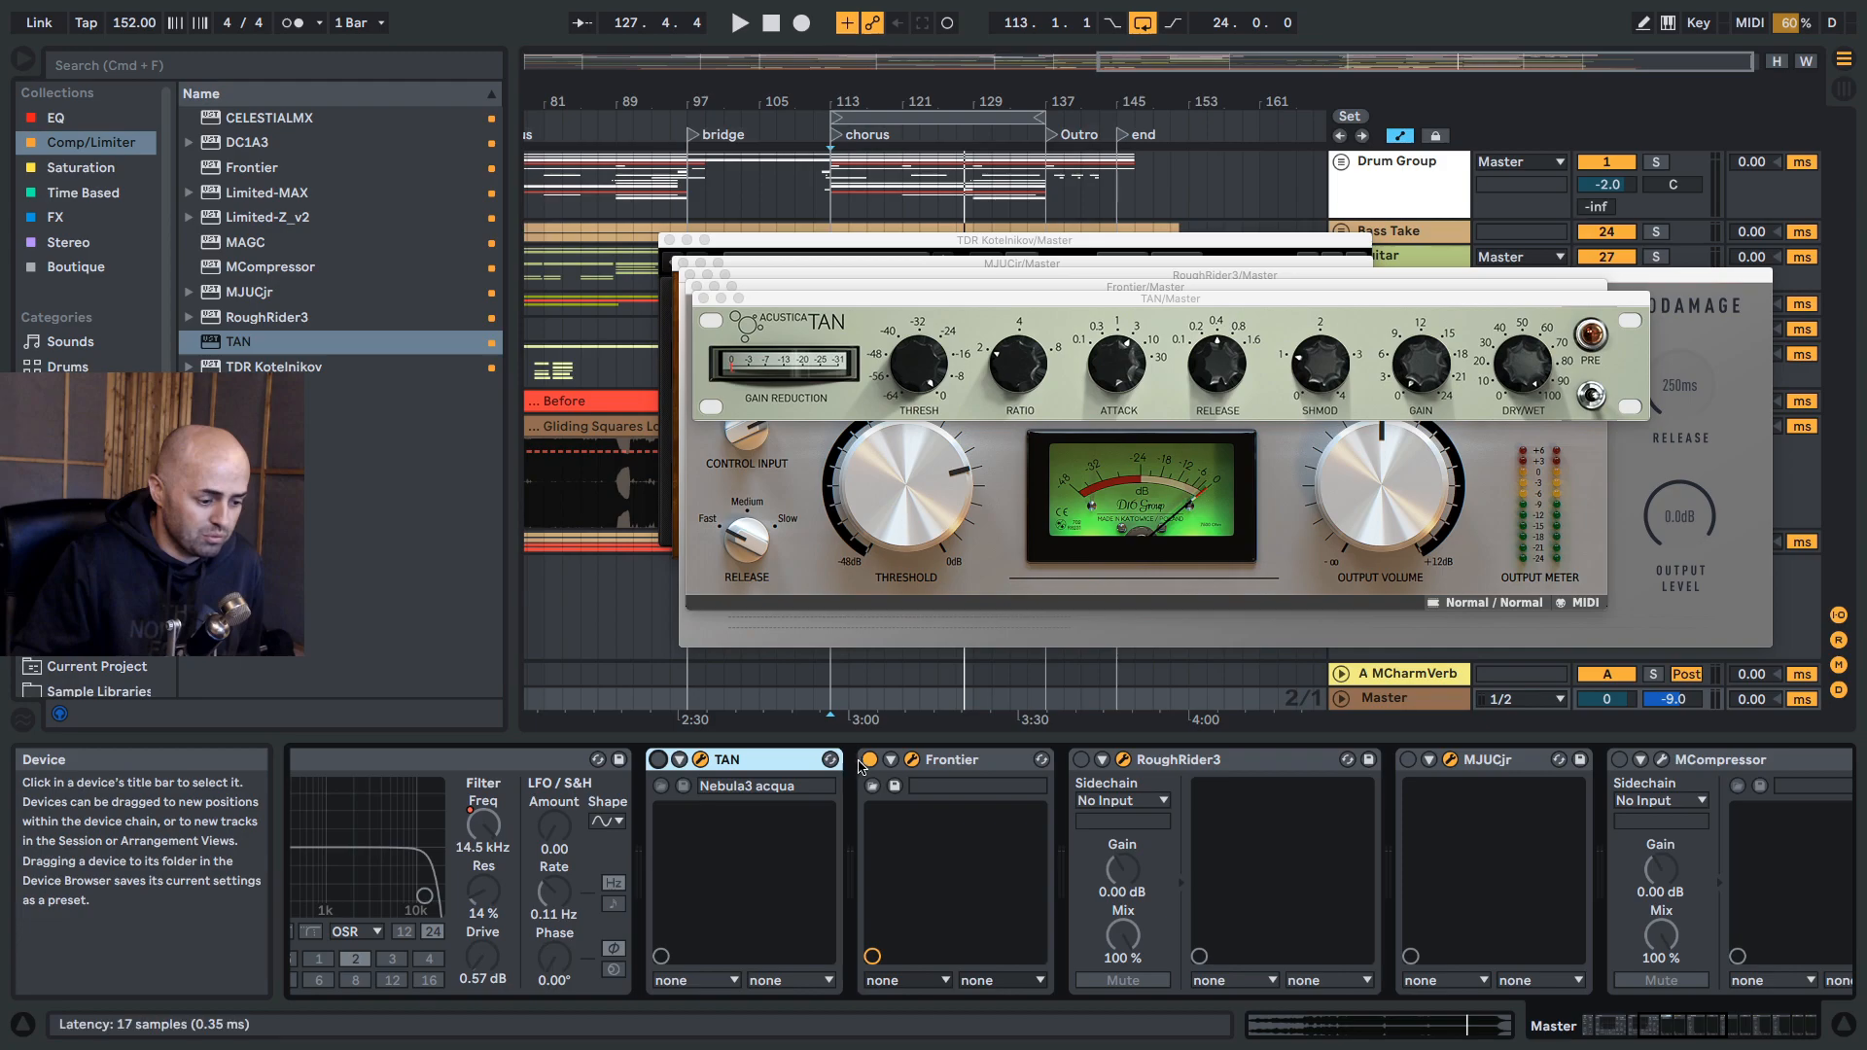
left_click_drag(803, 297, 638, 287)
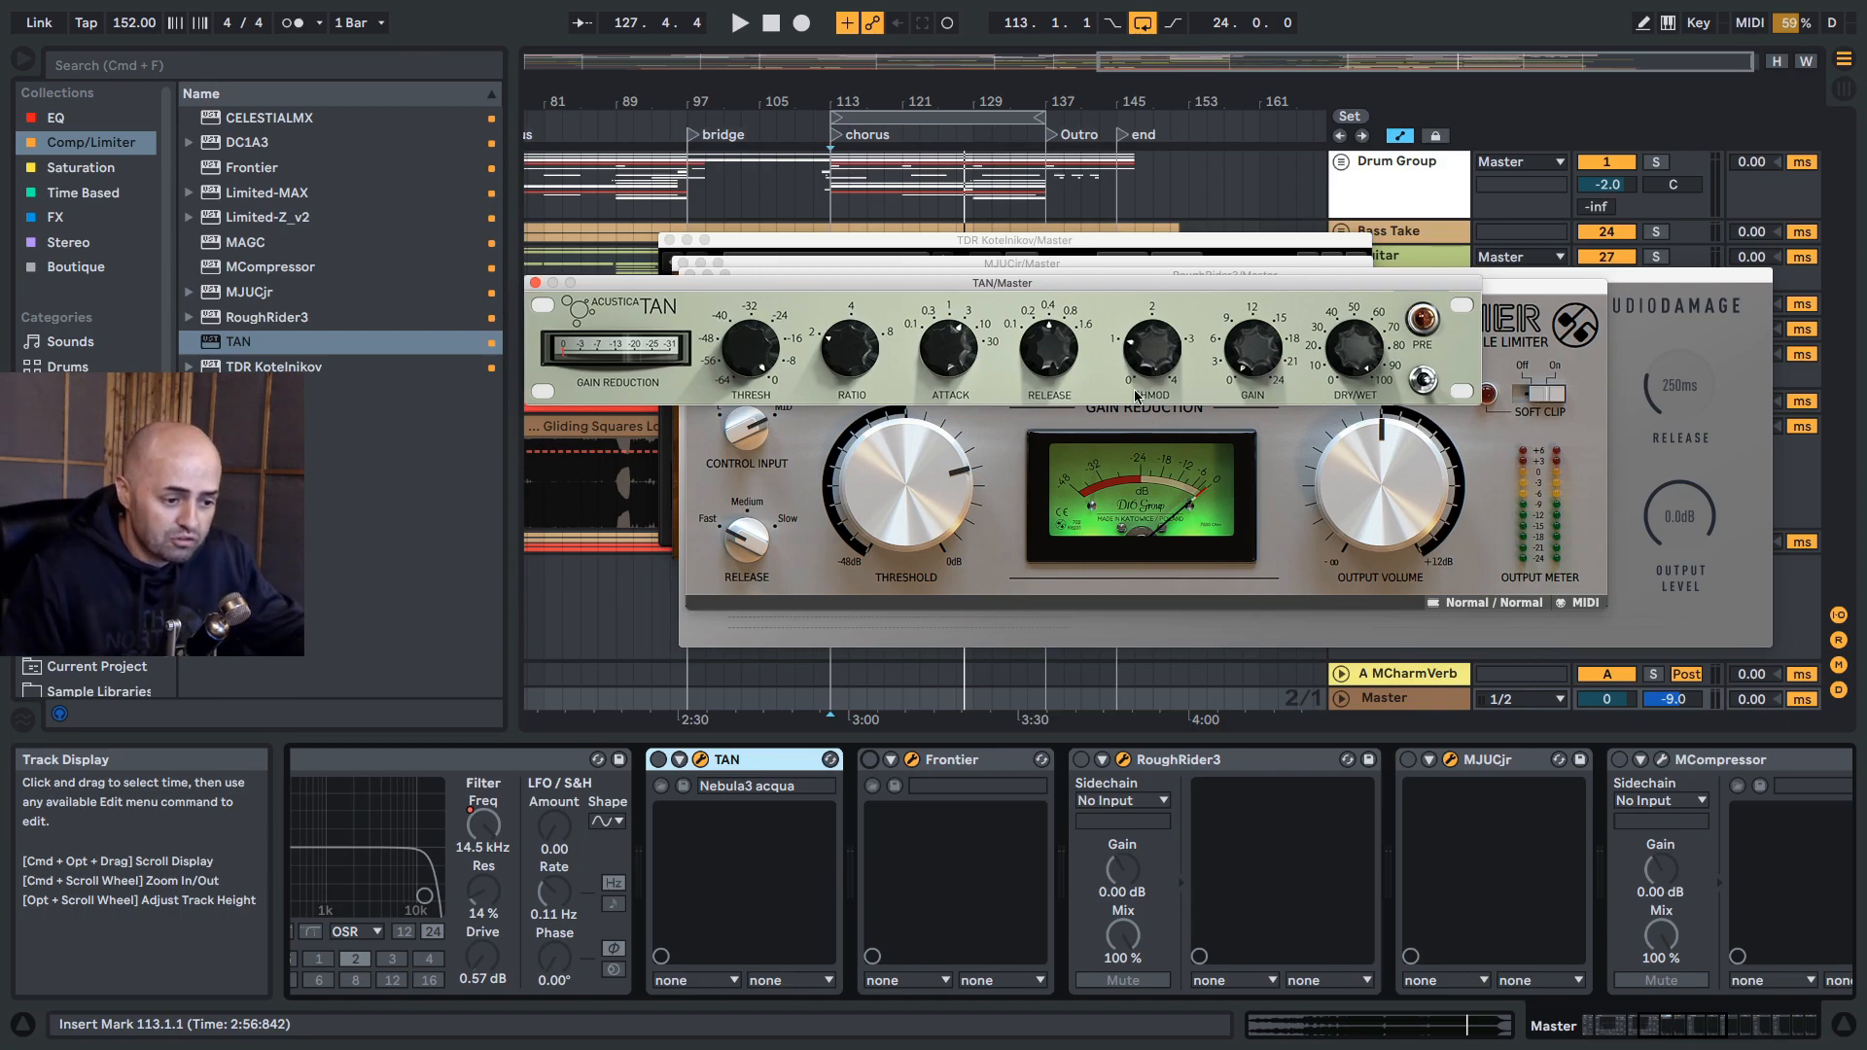
Step: Turn off solo on the Gliding Square reference track and close the Frontier and RoughRider3 plug-in windows
key("space")
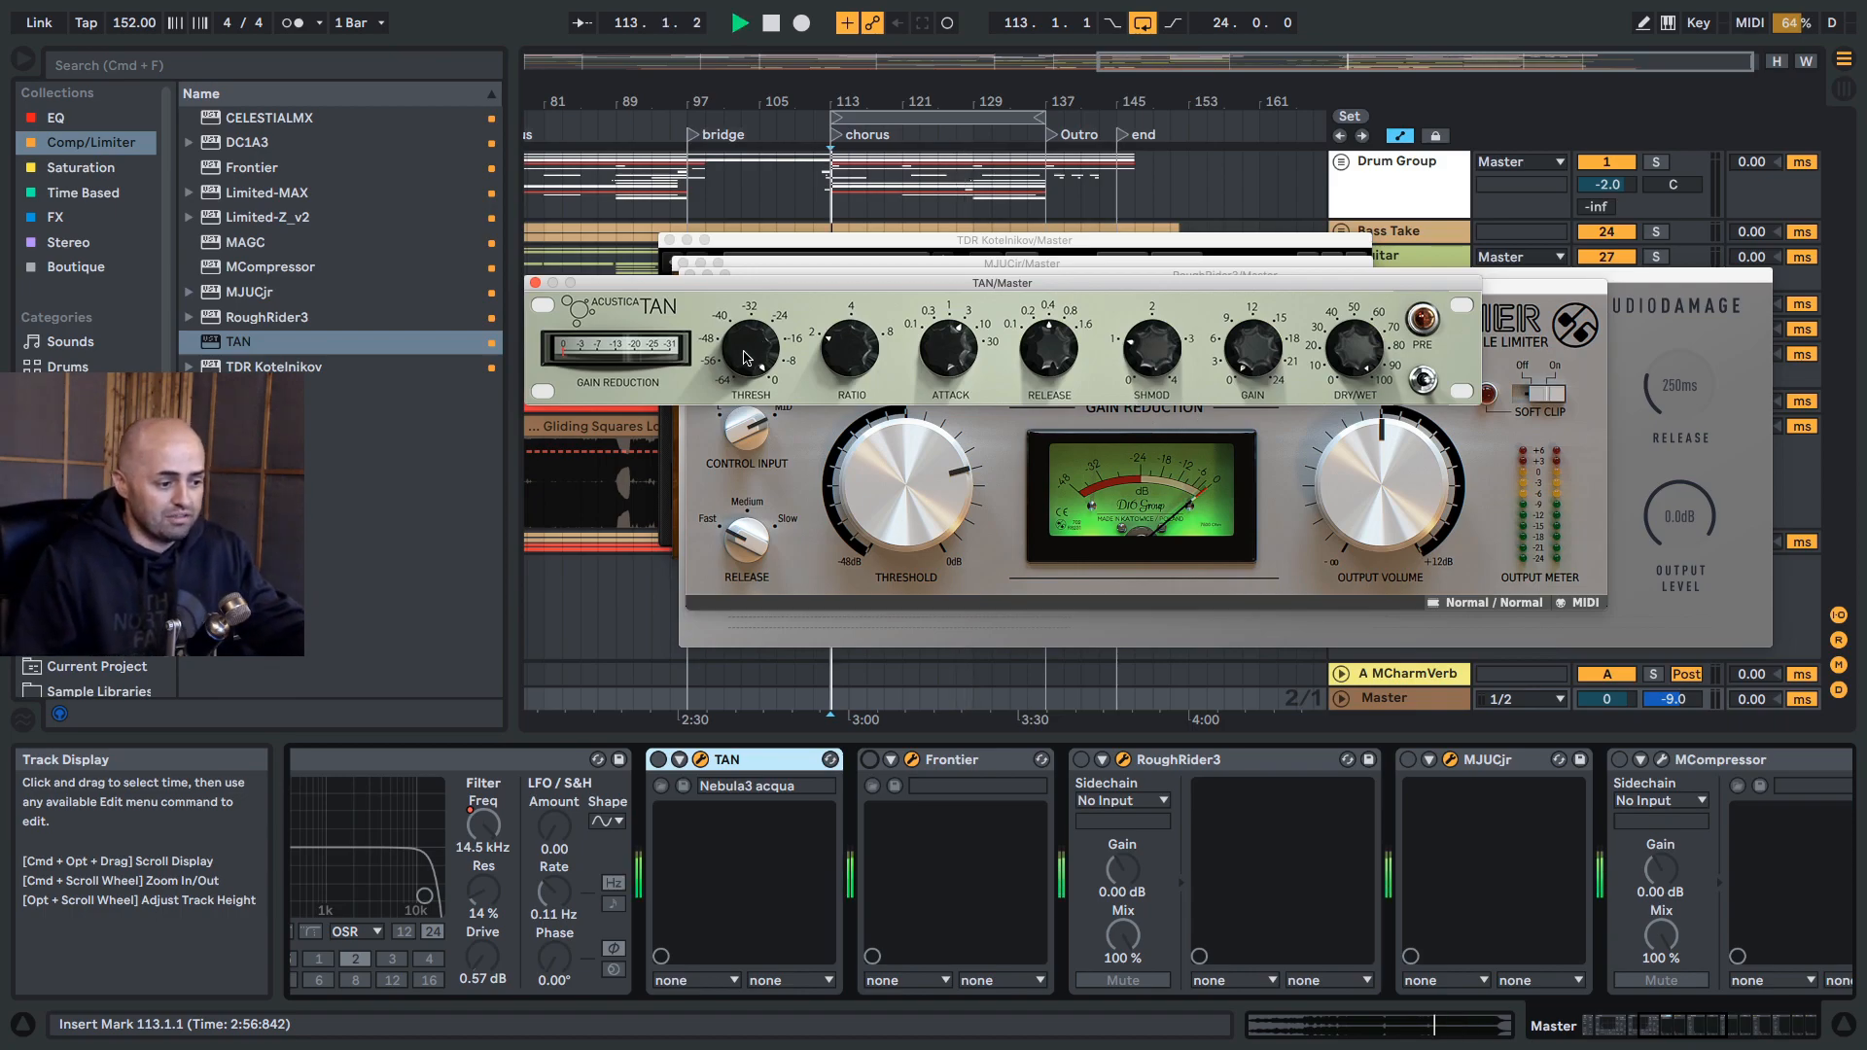
left_click_drag(1673, 282, 1178, 291)
left_click_drag(1548, 289, 1132, 281)
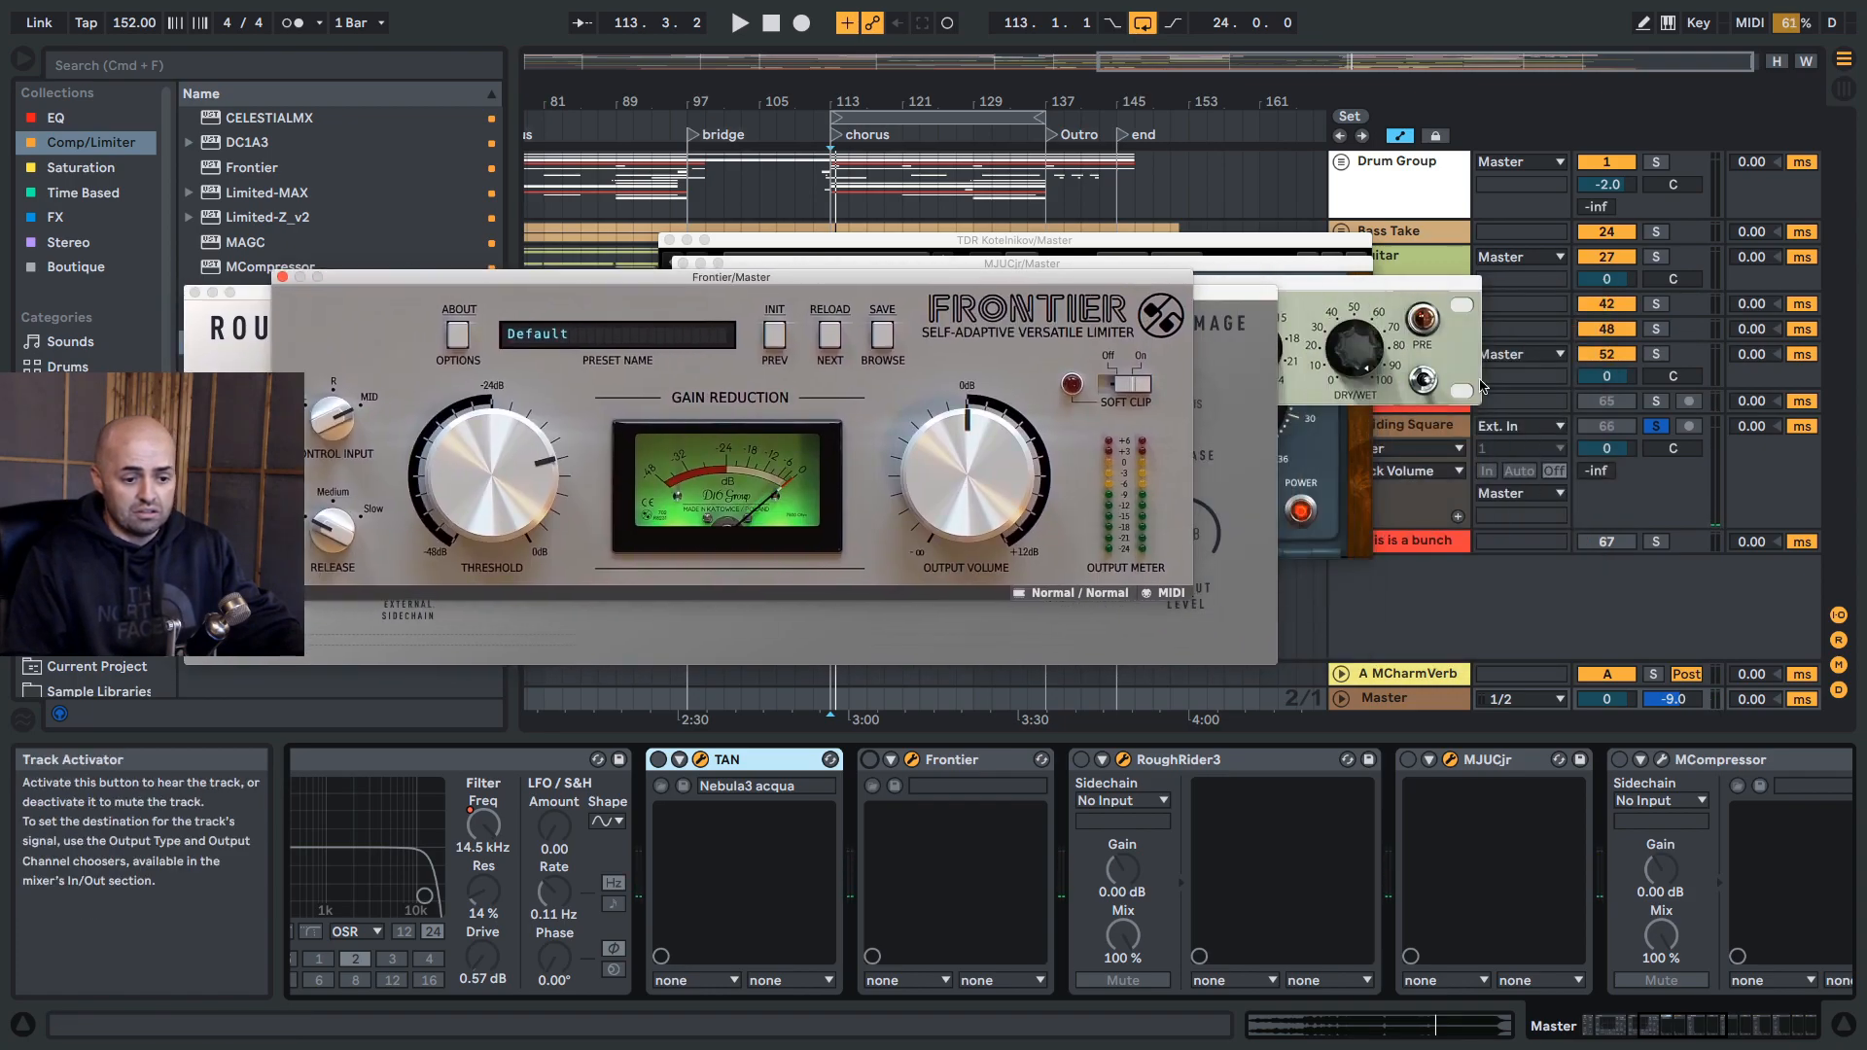
left_click(1643, 427)
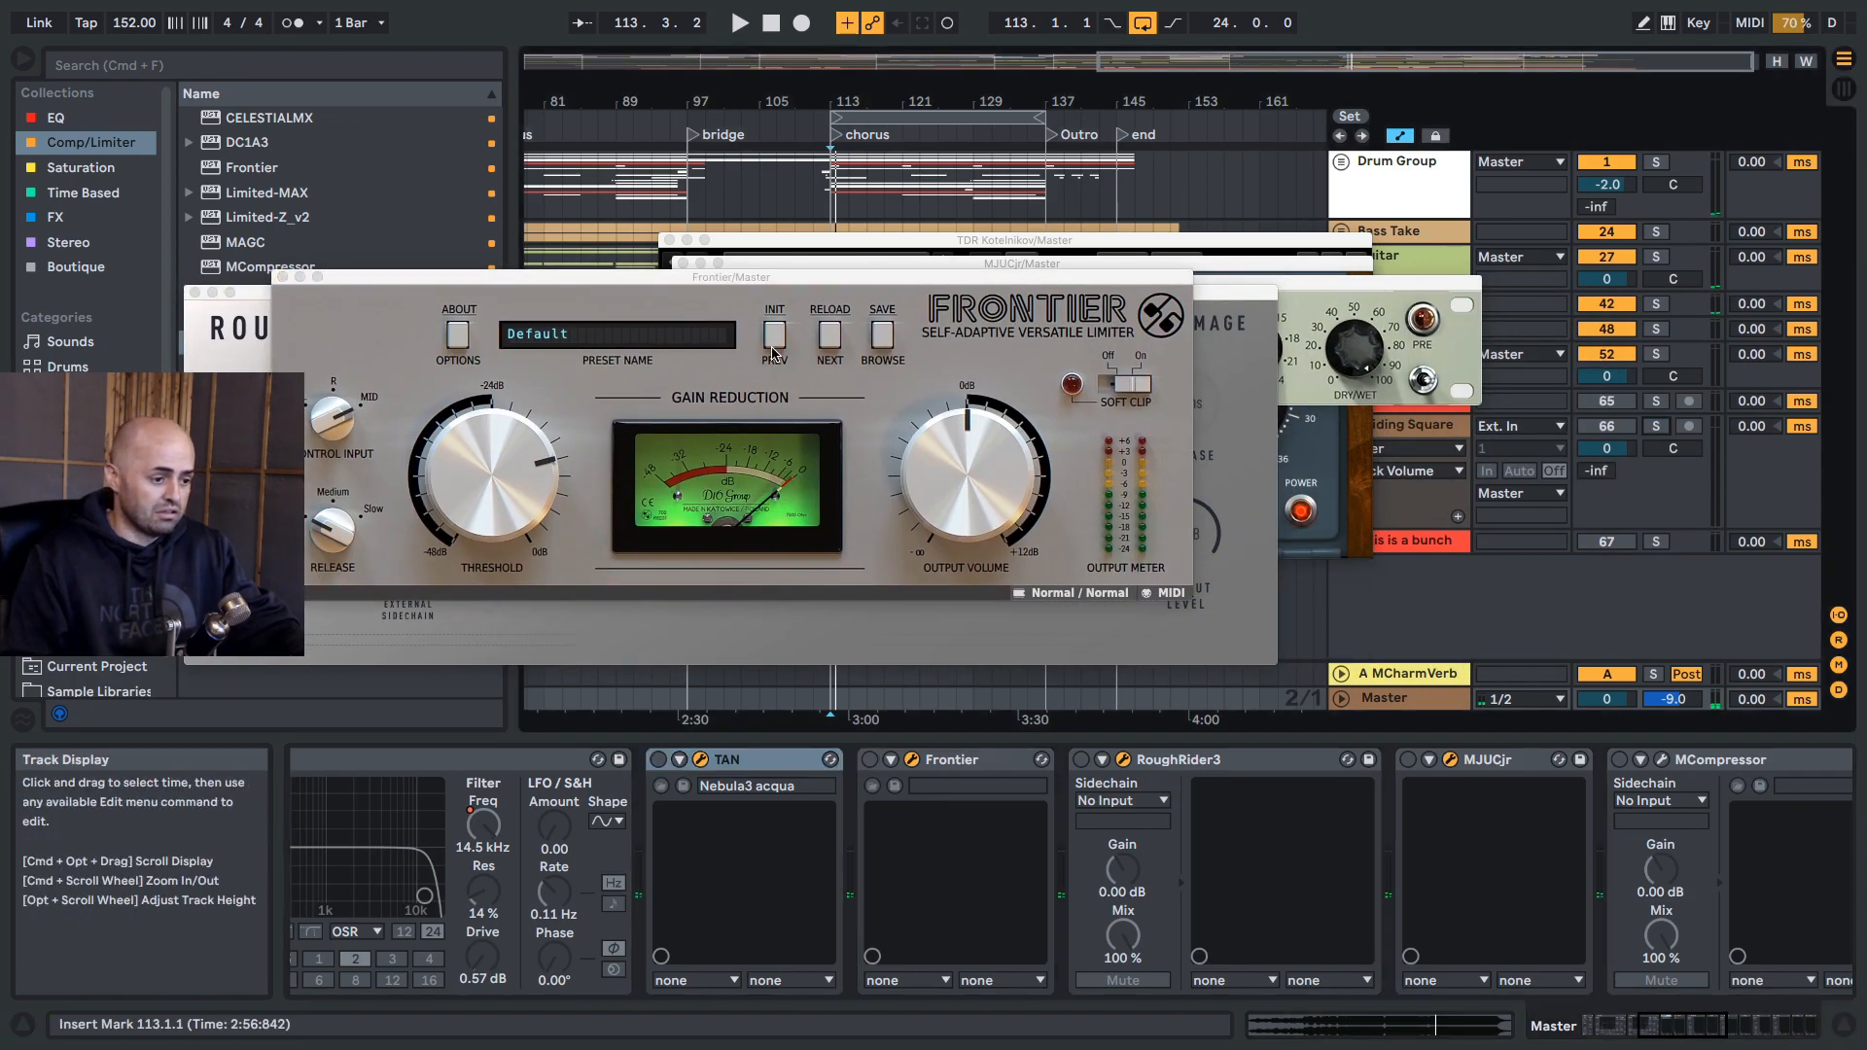
left_click(281, 277)
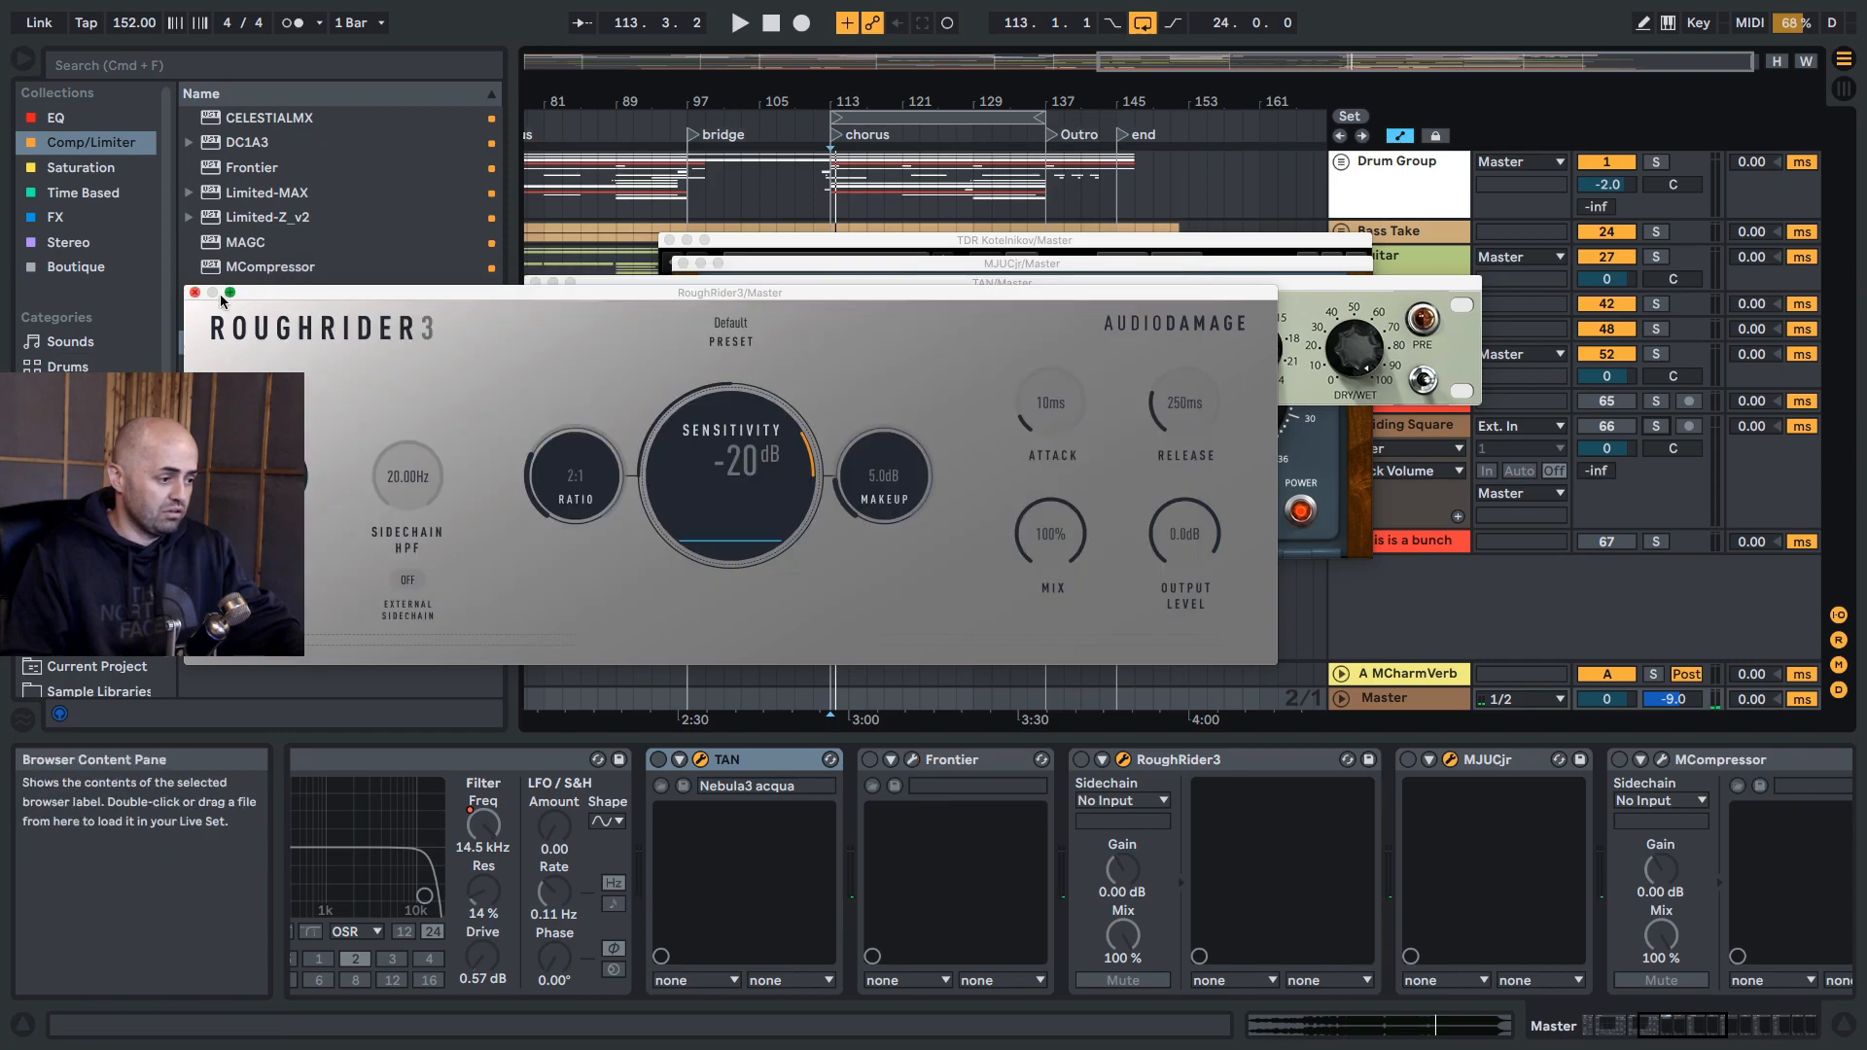
left_click(194, 292)
left_click_drag(806, 281, 789, 284)
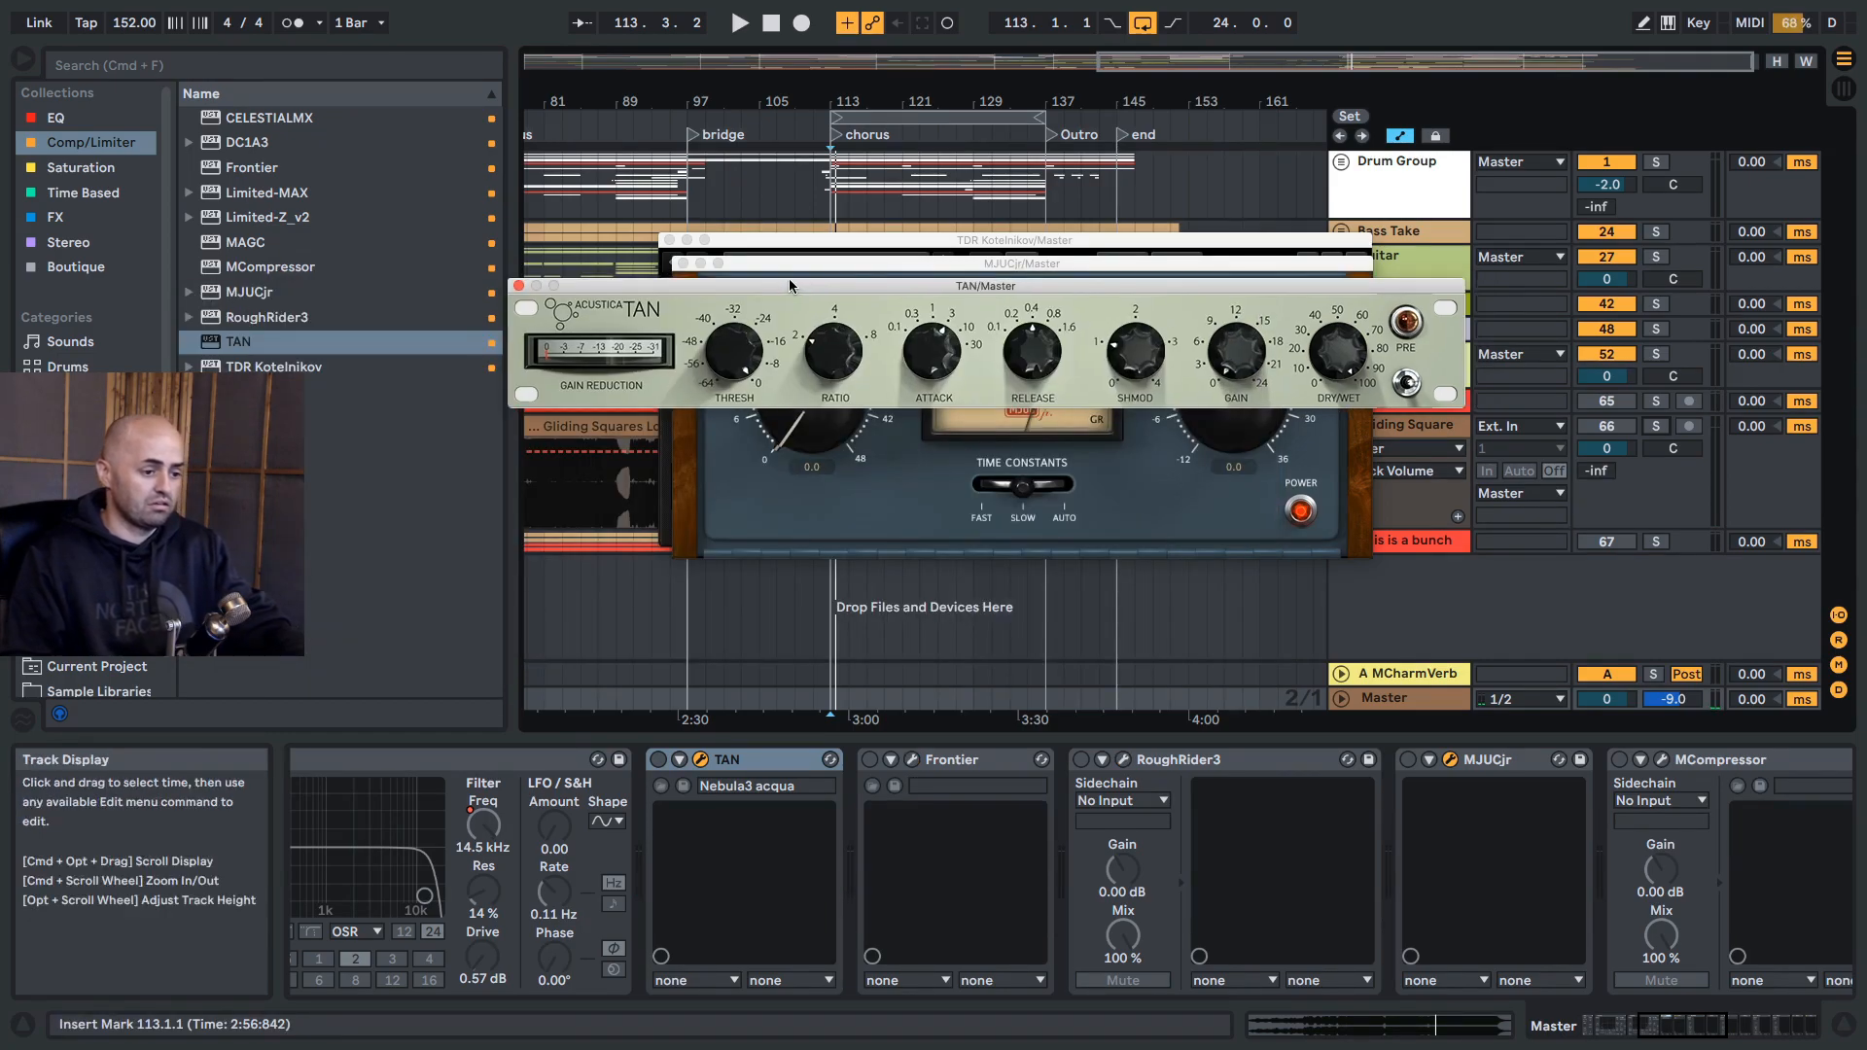
Step: Activate TAN on the Master track, lower its threshold and adjust its attack while the chorus plays from bar 113
left_click(831, 192)
key("space")
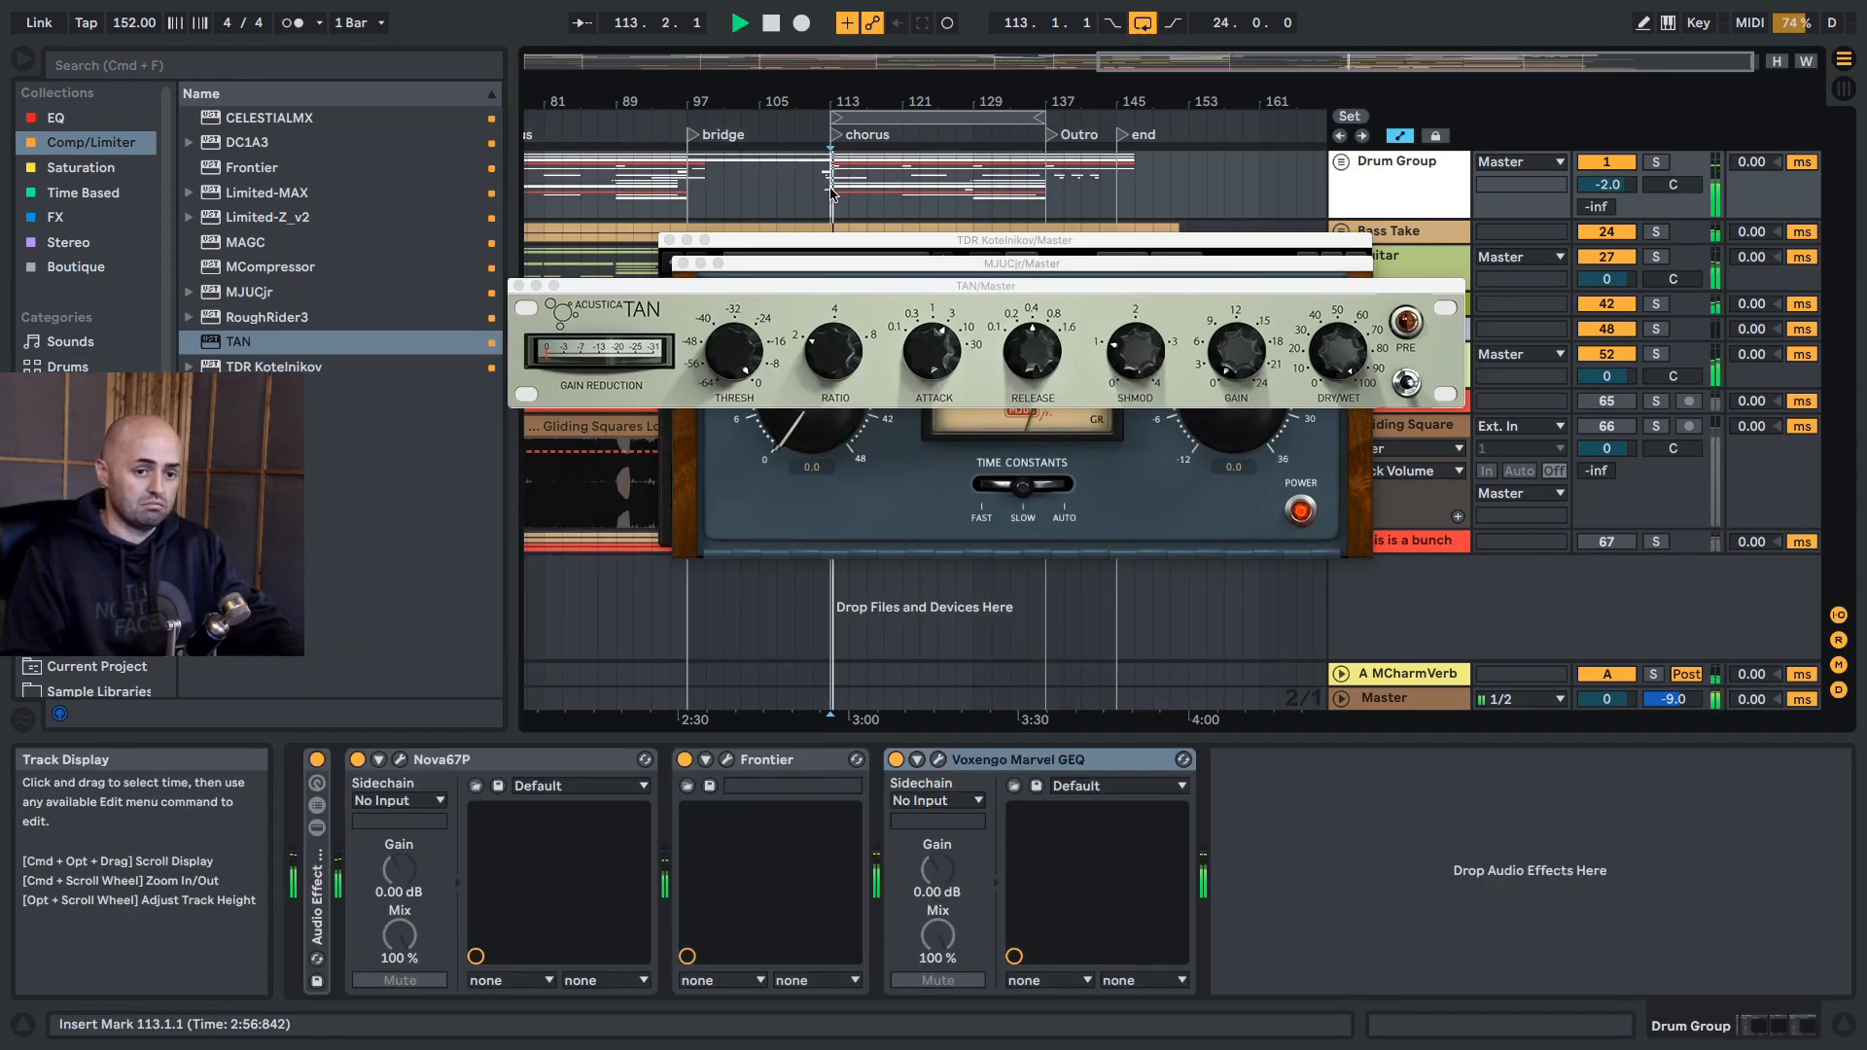
left_click_drag(768, 358, 751, 501)
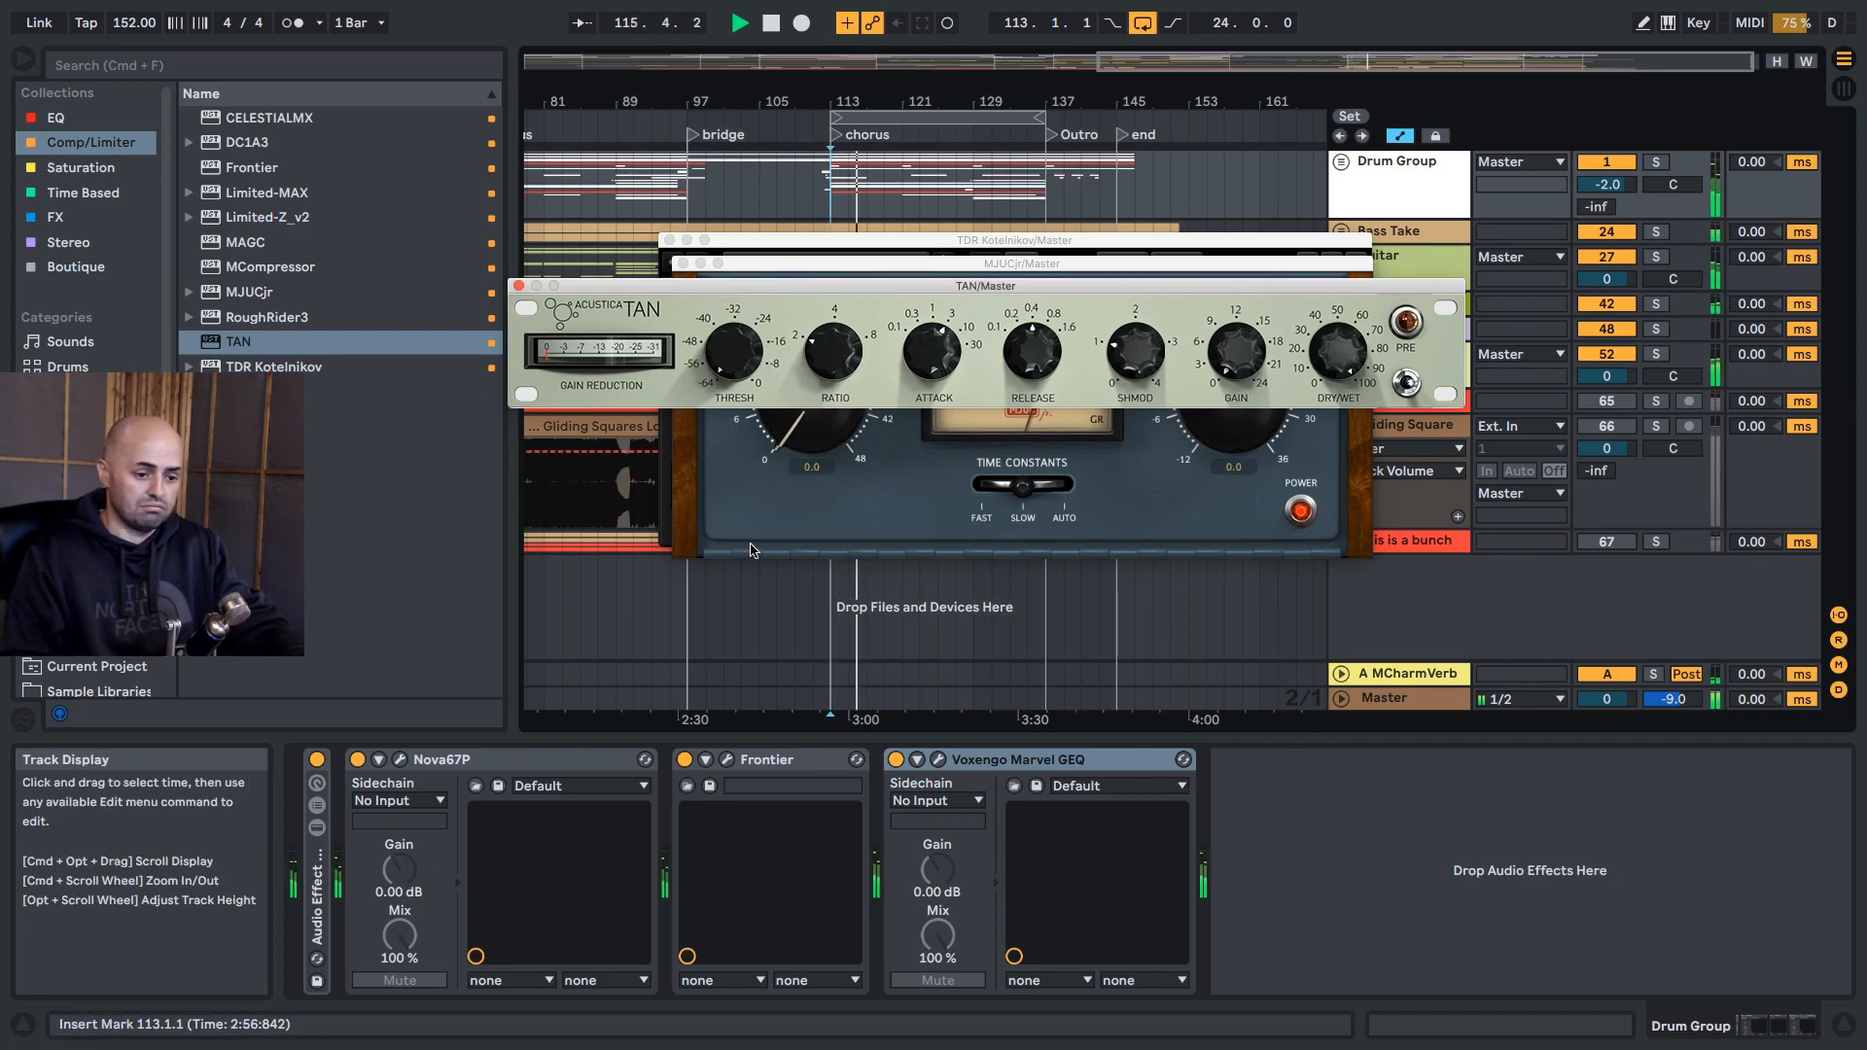
key("space")
left_click(1410, 673)
left_click(1376, 699)
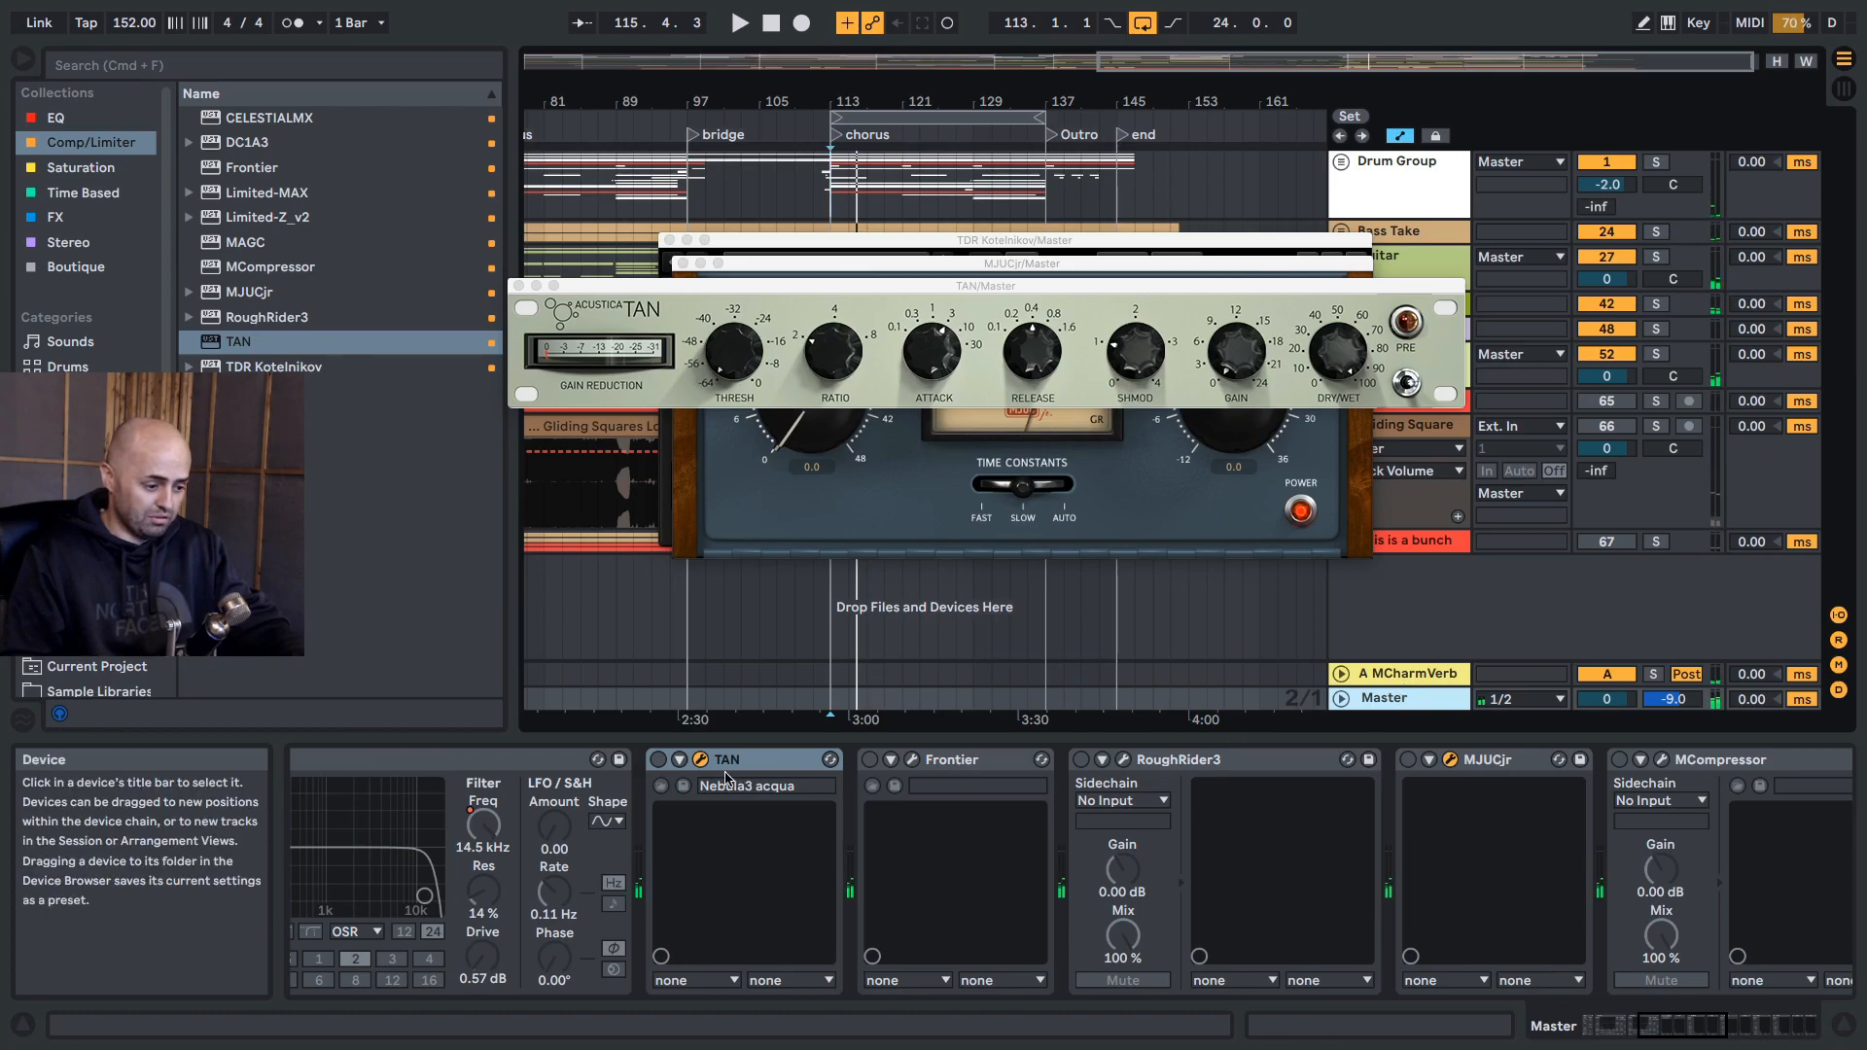
key("space")
left_click_drag(734, 372, 720, 234)
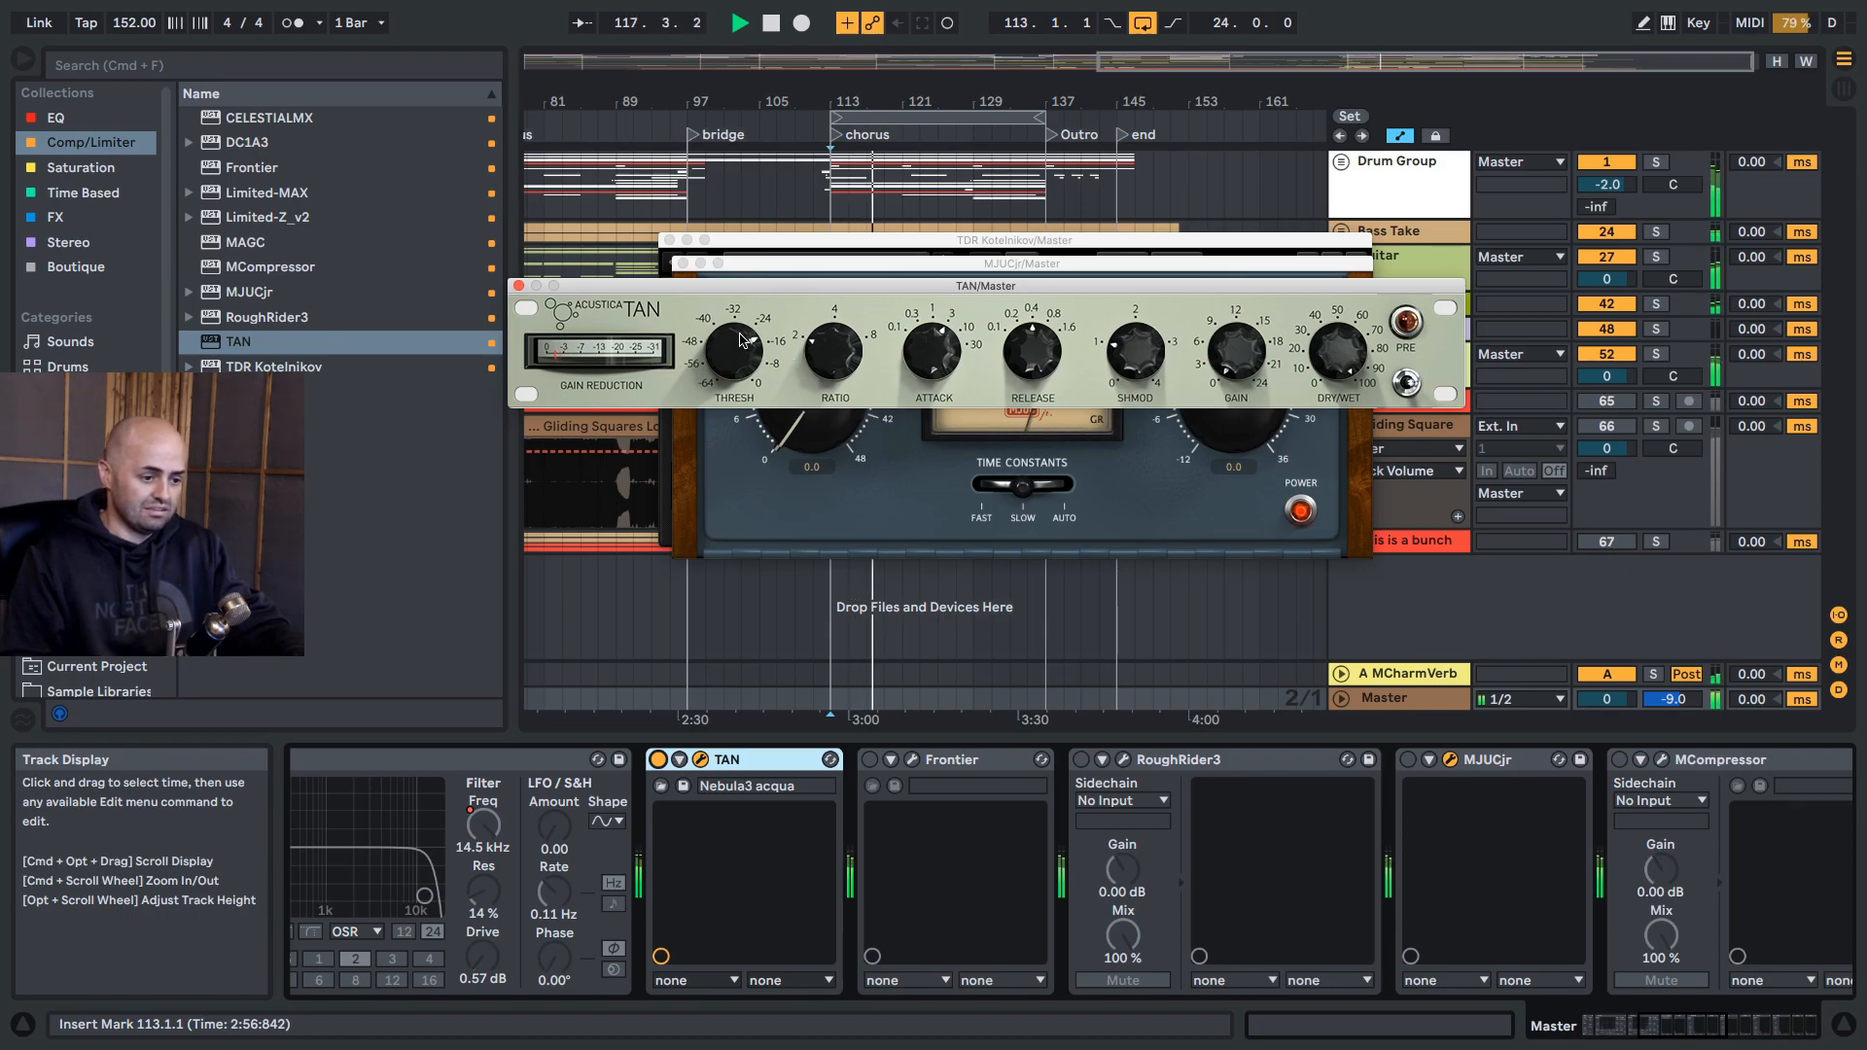
left_click_drag(933, 367, 938, 342)
mouse_move(753, 350)
left_mouse_down()
mouse_move(751, 376)
mouse_move(755, 340)
left_mouse_up()
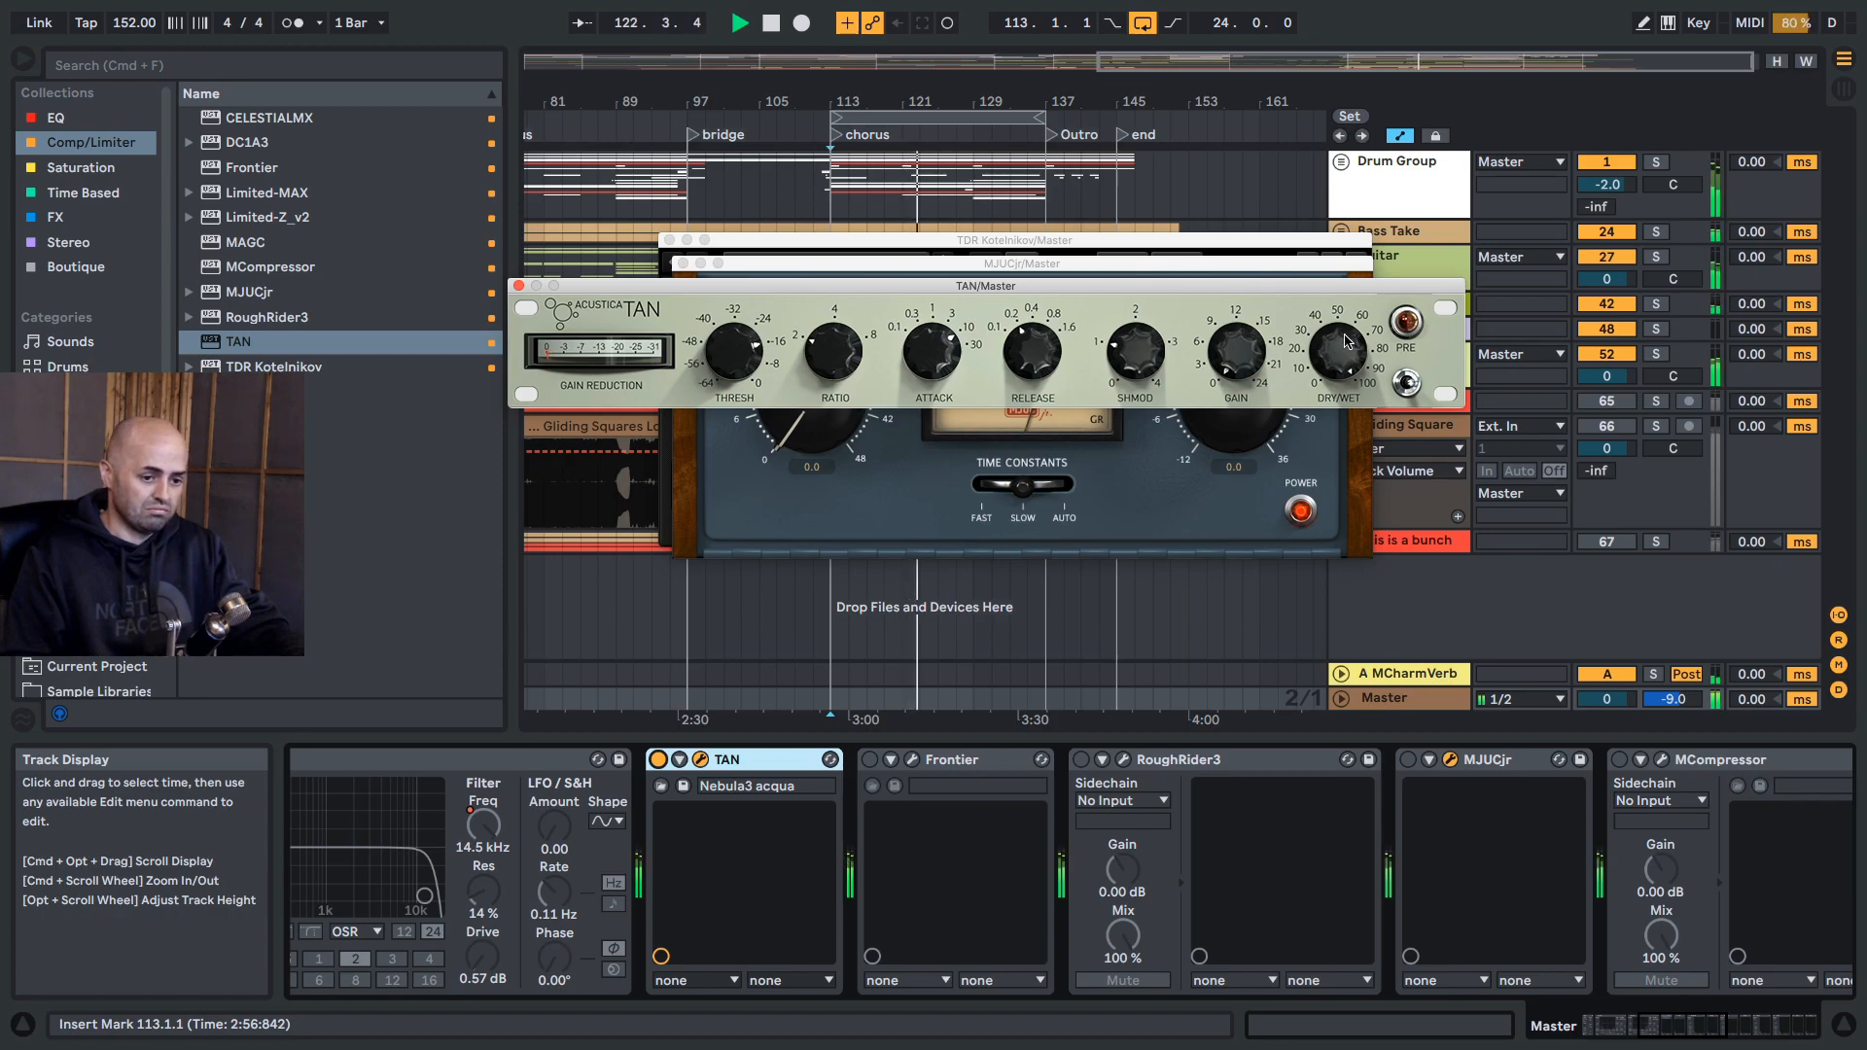
Step: Compare TAN with its PRE stage switched on and off during chorus playback, and stop playback
left_click(1405, 323)
left_click(1405, 324)
left_click(1405, 324)
left_click(1405, 324)
left_click(1406, 327)
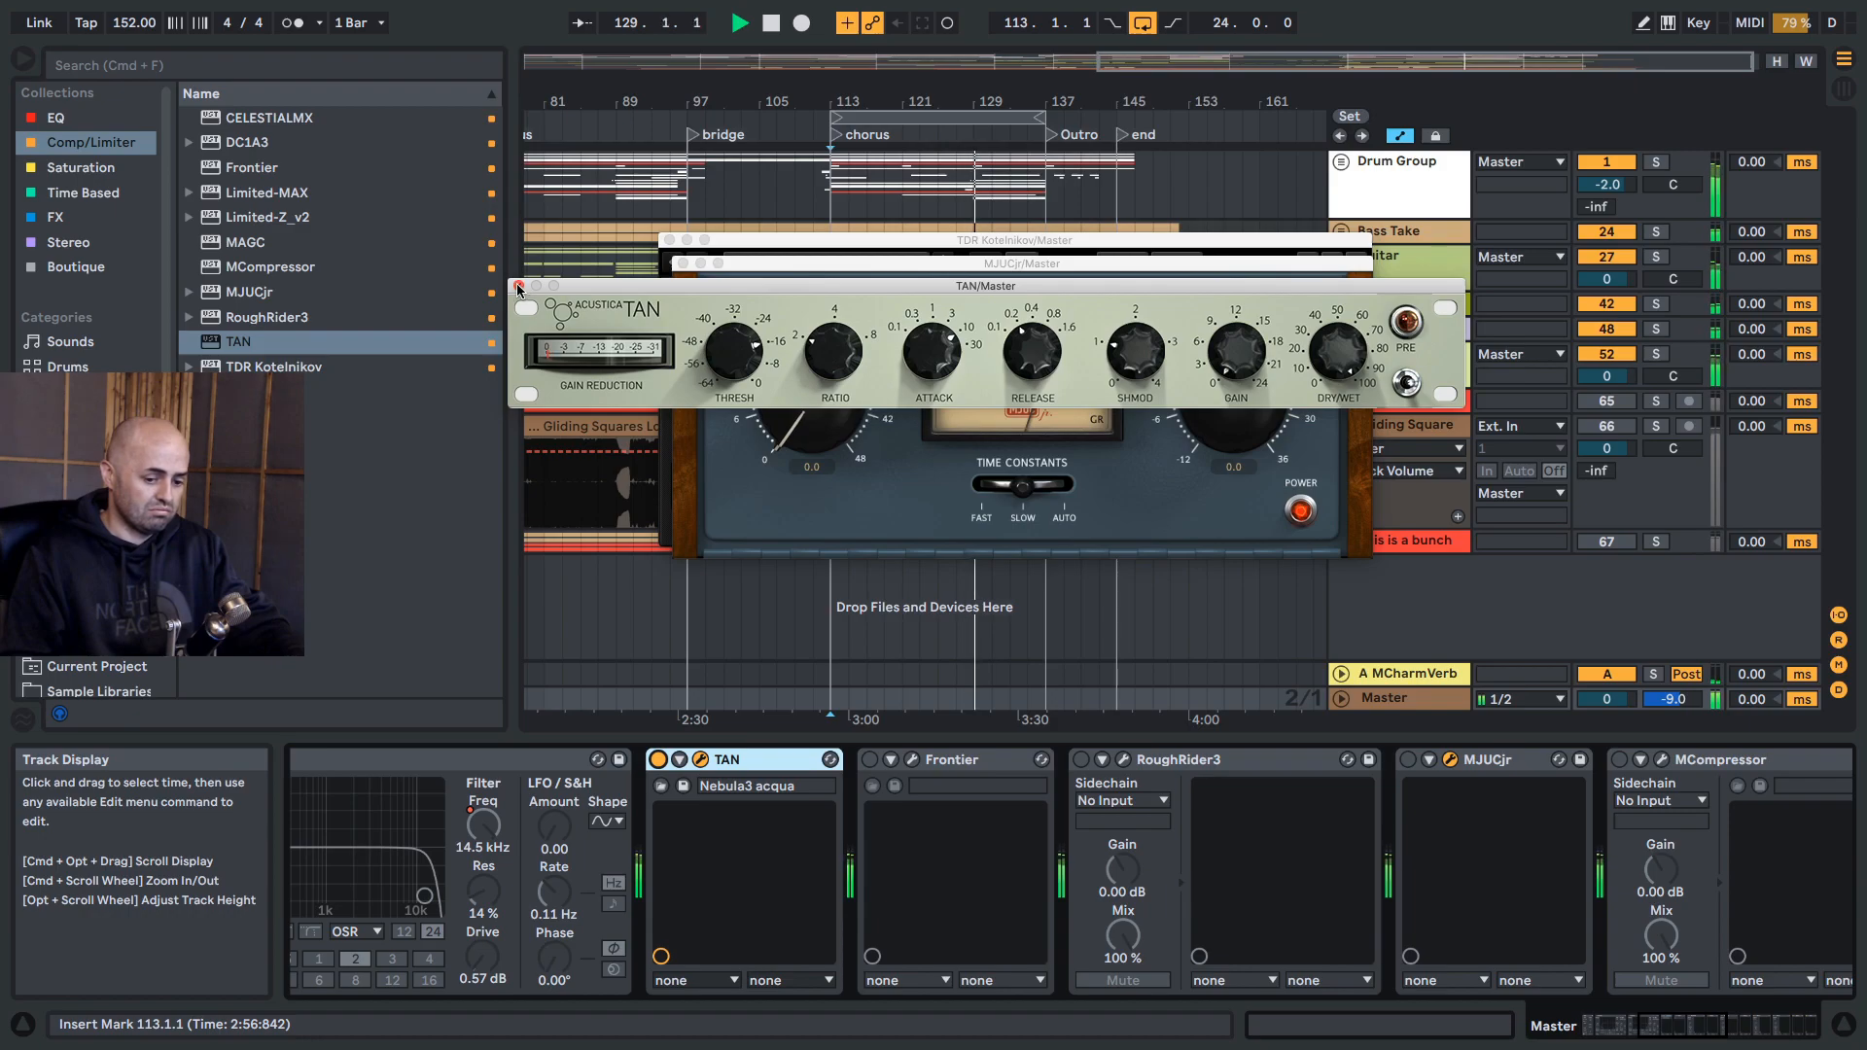
key("space")
Step: Group the two TDR Novas into an Audio Effect Rack and move it ahead of TAN on the Master track
mouse_move(768, 759)
left_mouse_down()
mouse_move(1390, 807)
mouse_move(916, 834)
mouse_move(761, 796)
left_mouse_up()
left_click_drag(1697, 1026, 1744, 1025)
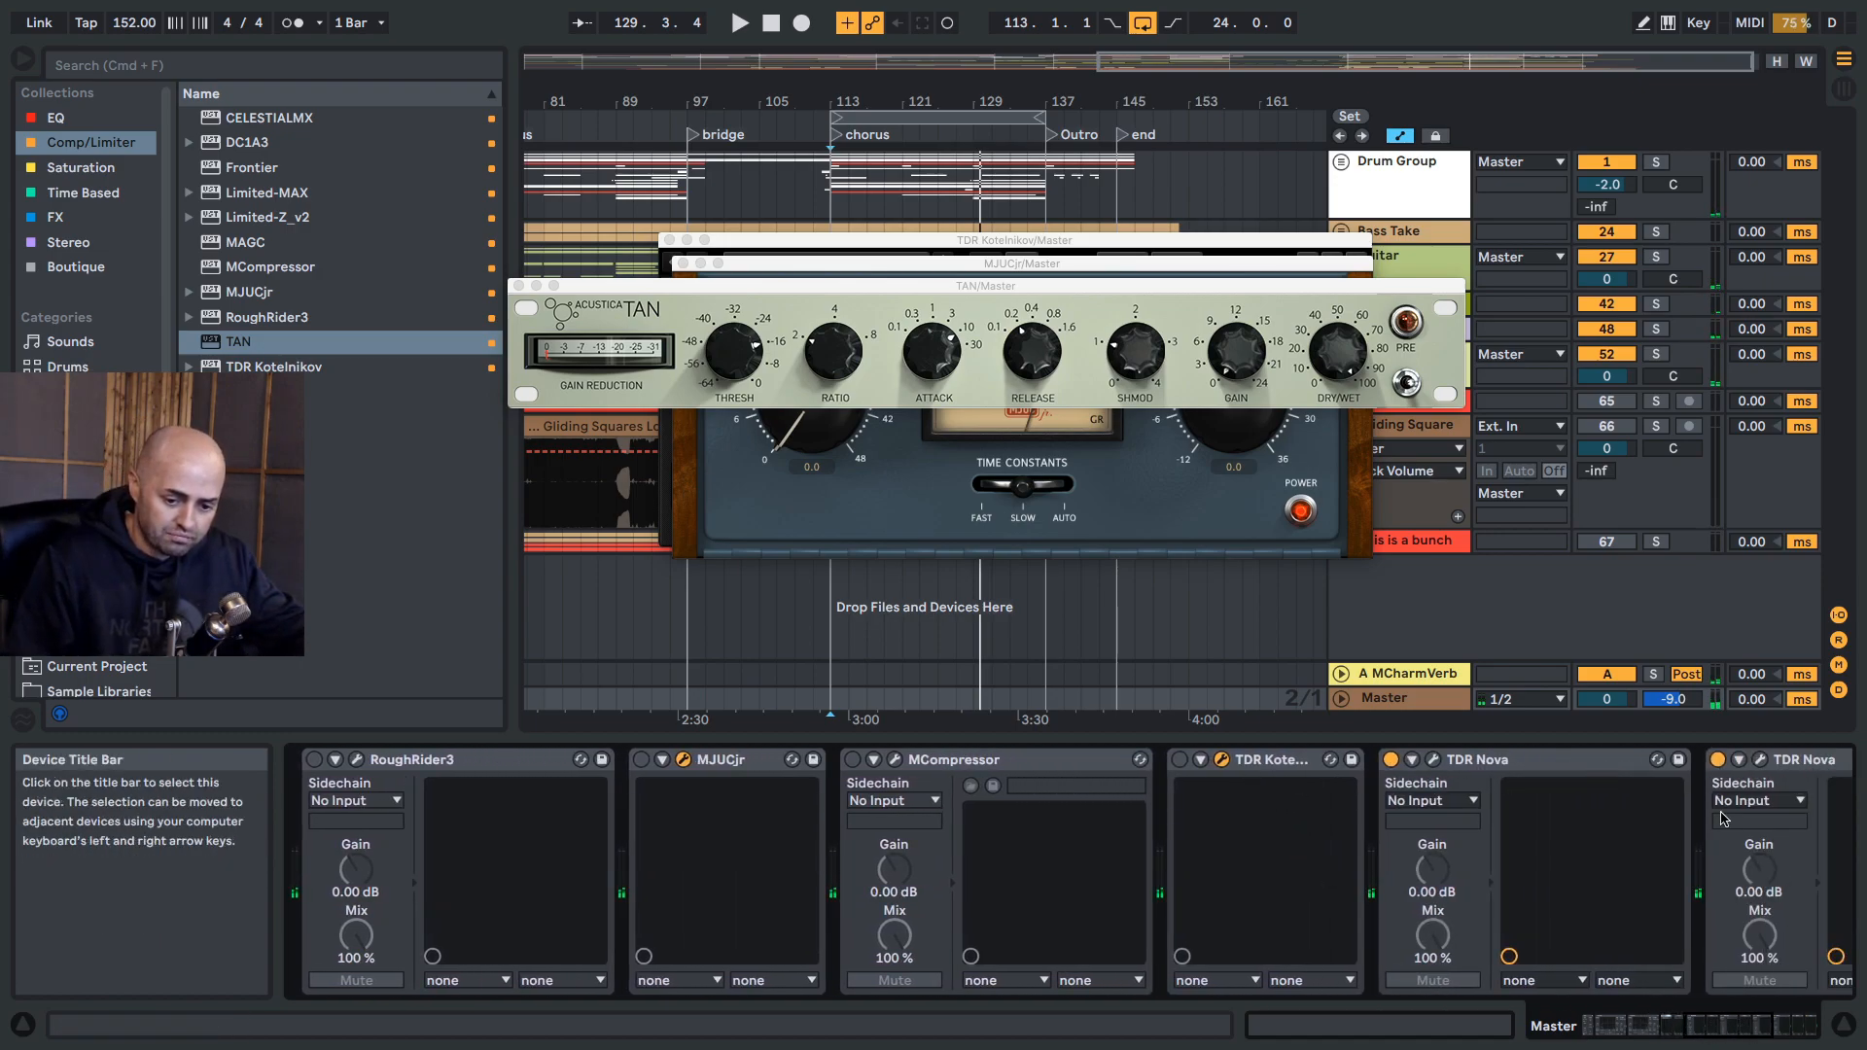
scroll(1507, 962, "right", 5)
left_click(1188, 759)
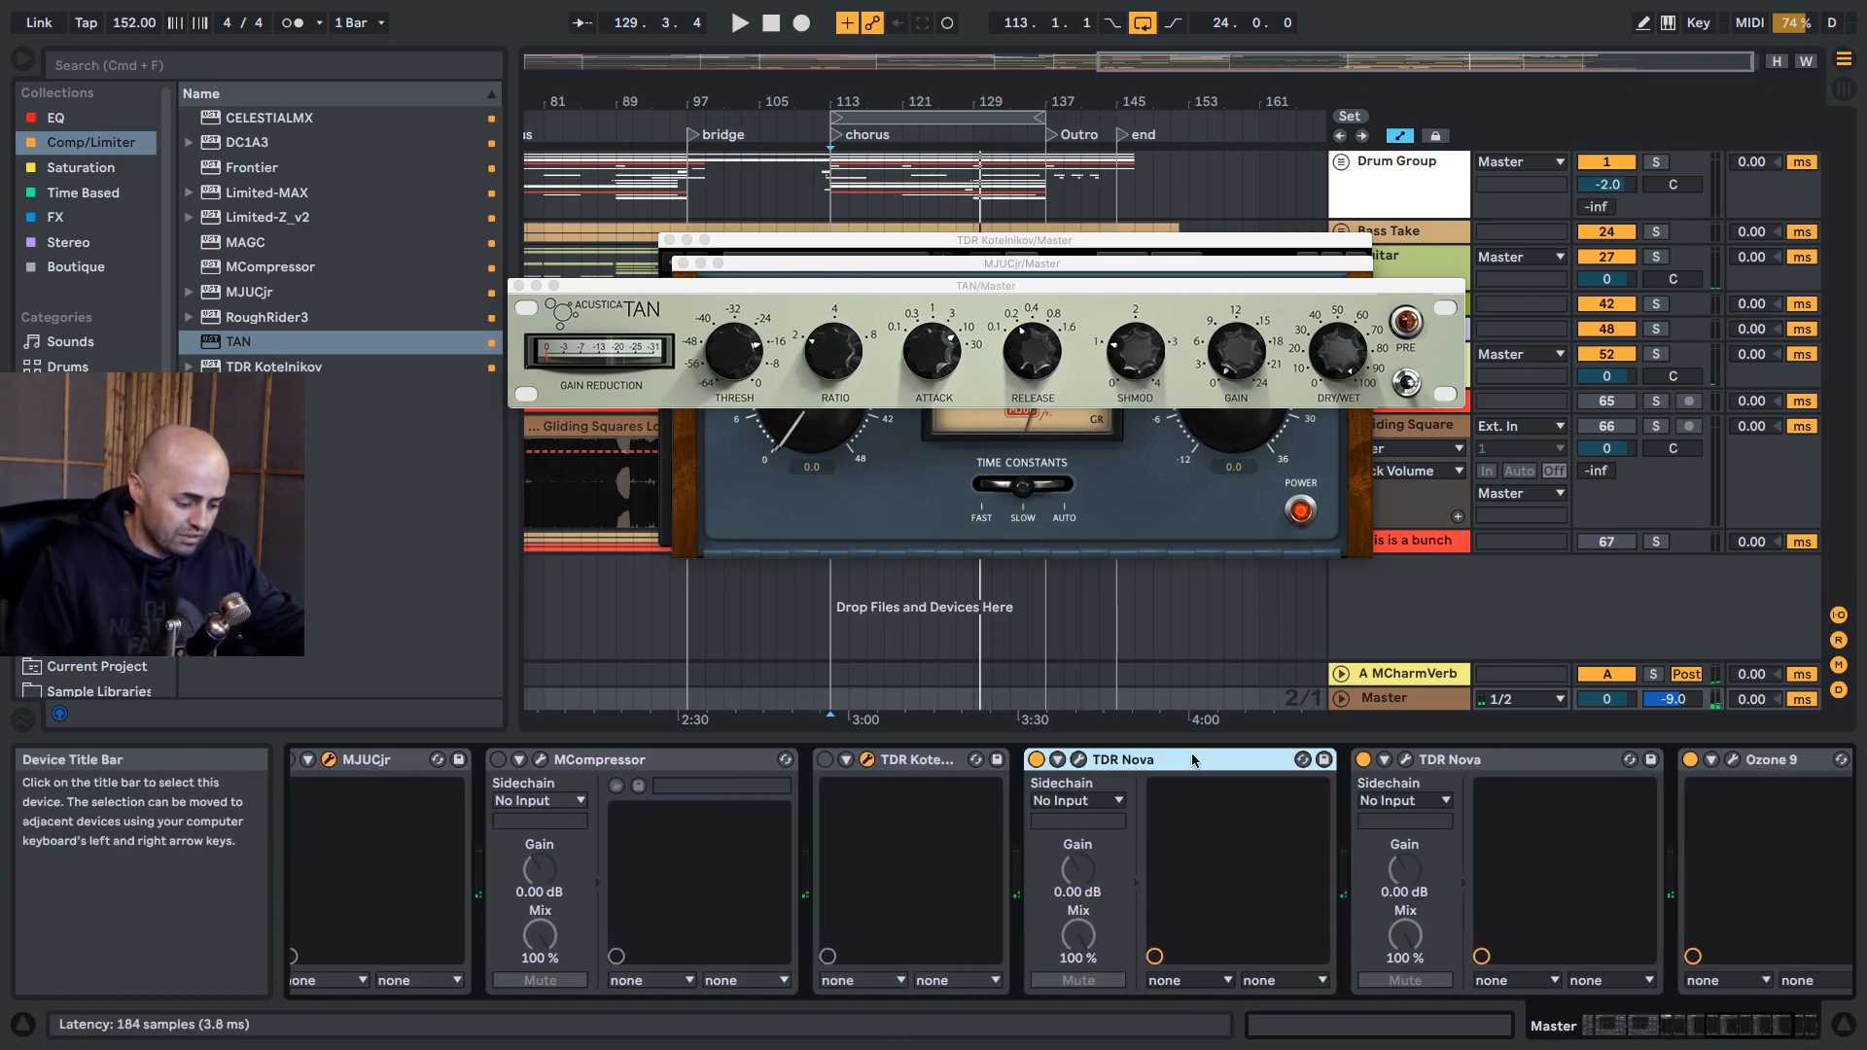
key("super+g")
left_click_drag(1523, 759, 1355, 788)
left_click_drag(1221, 833, 1206, 836)
left_click(1032, 866)
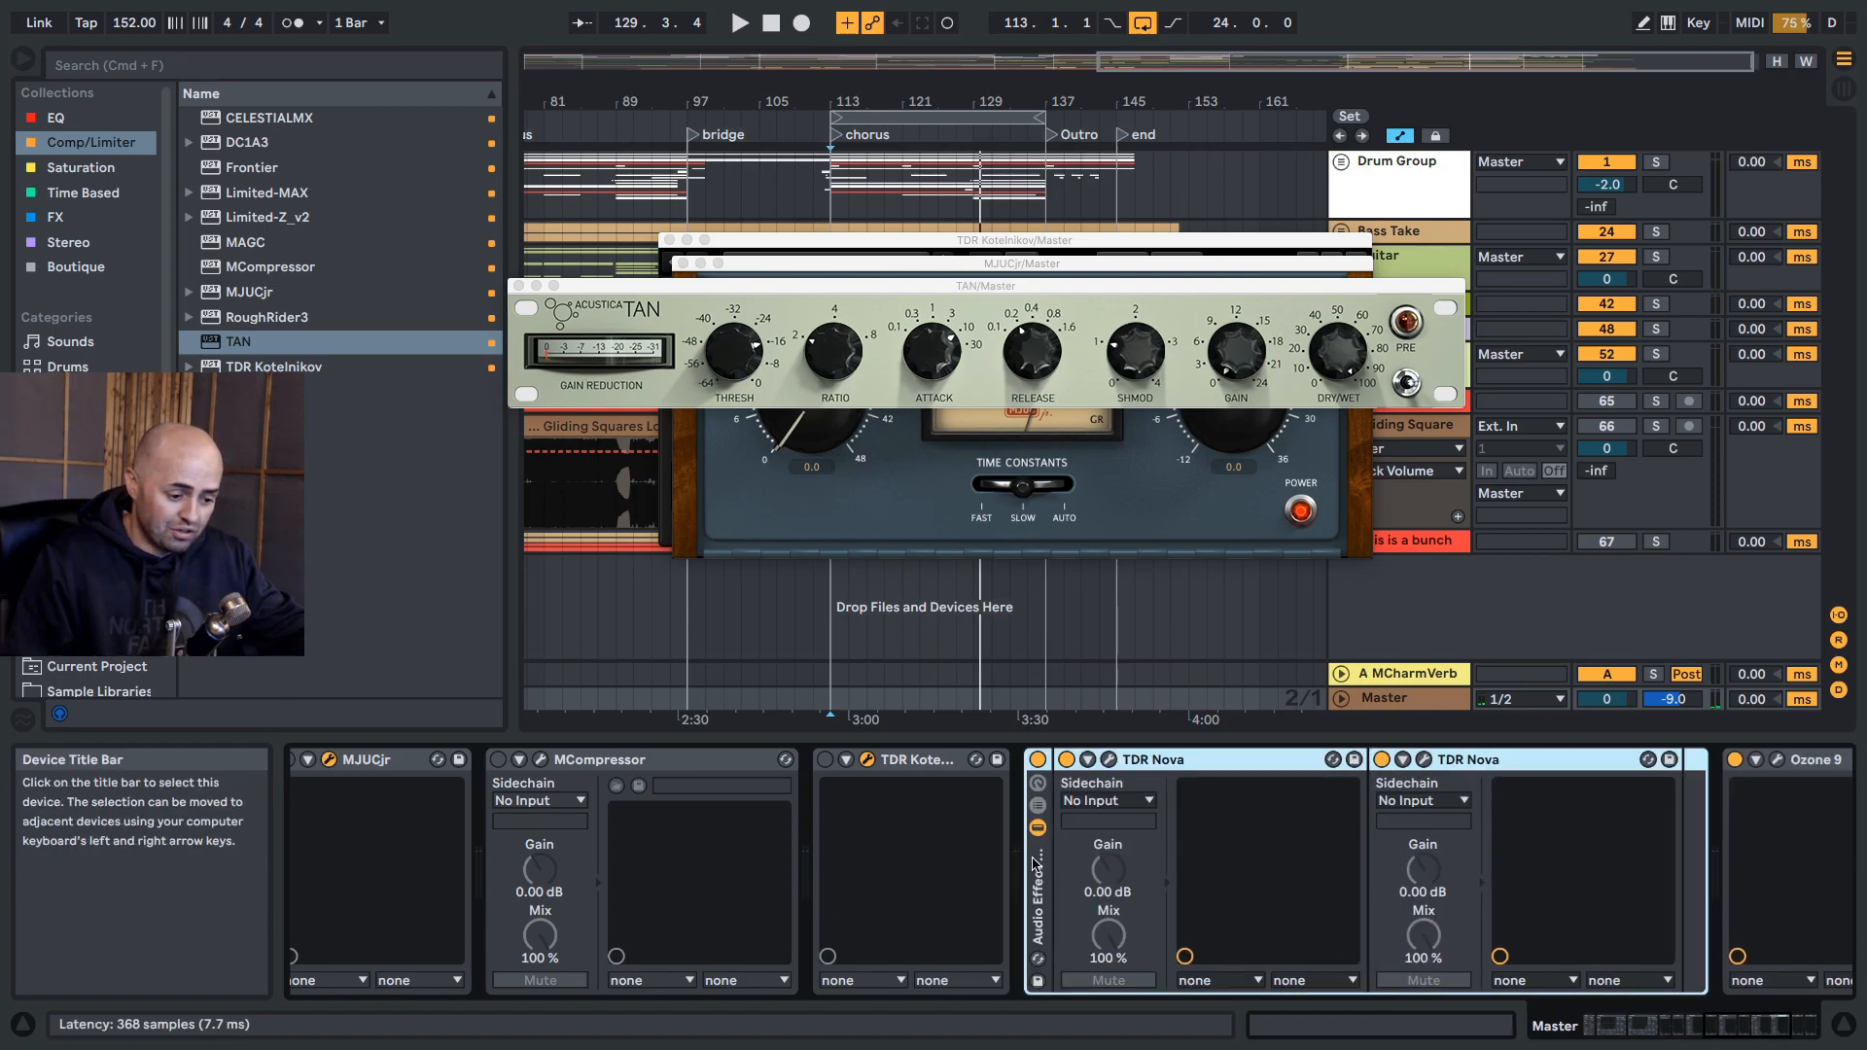
left_click_drag(1036, 872, 350, 880)
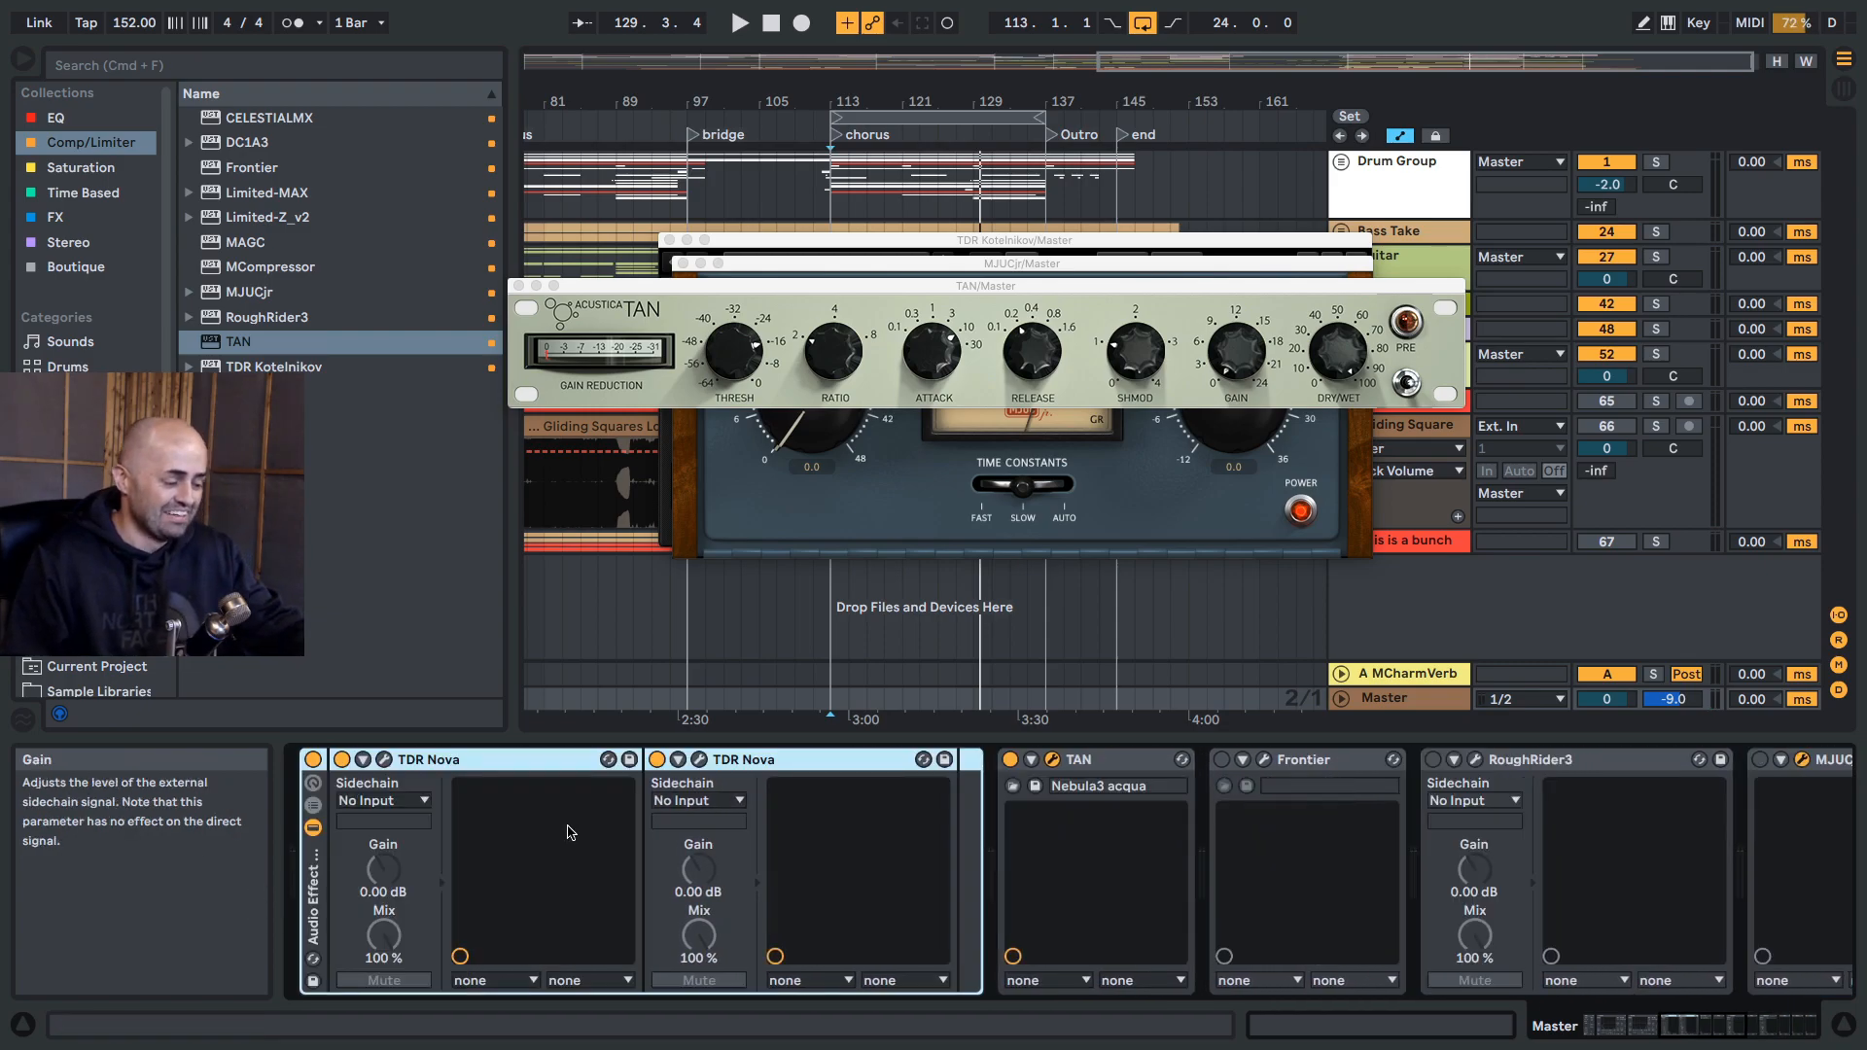
Step: Audition TAN's threshold on the chorus with the Nova rack ahead of it, and save the Live Set
key("space")
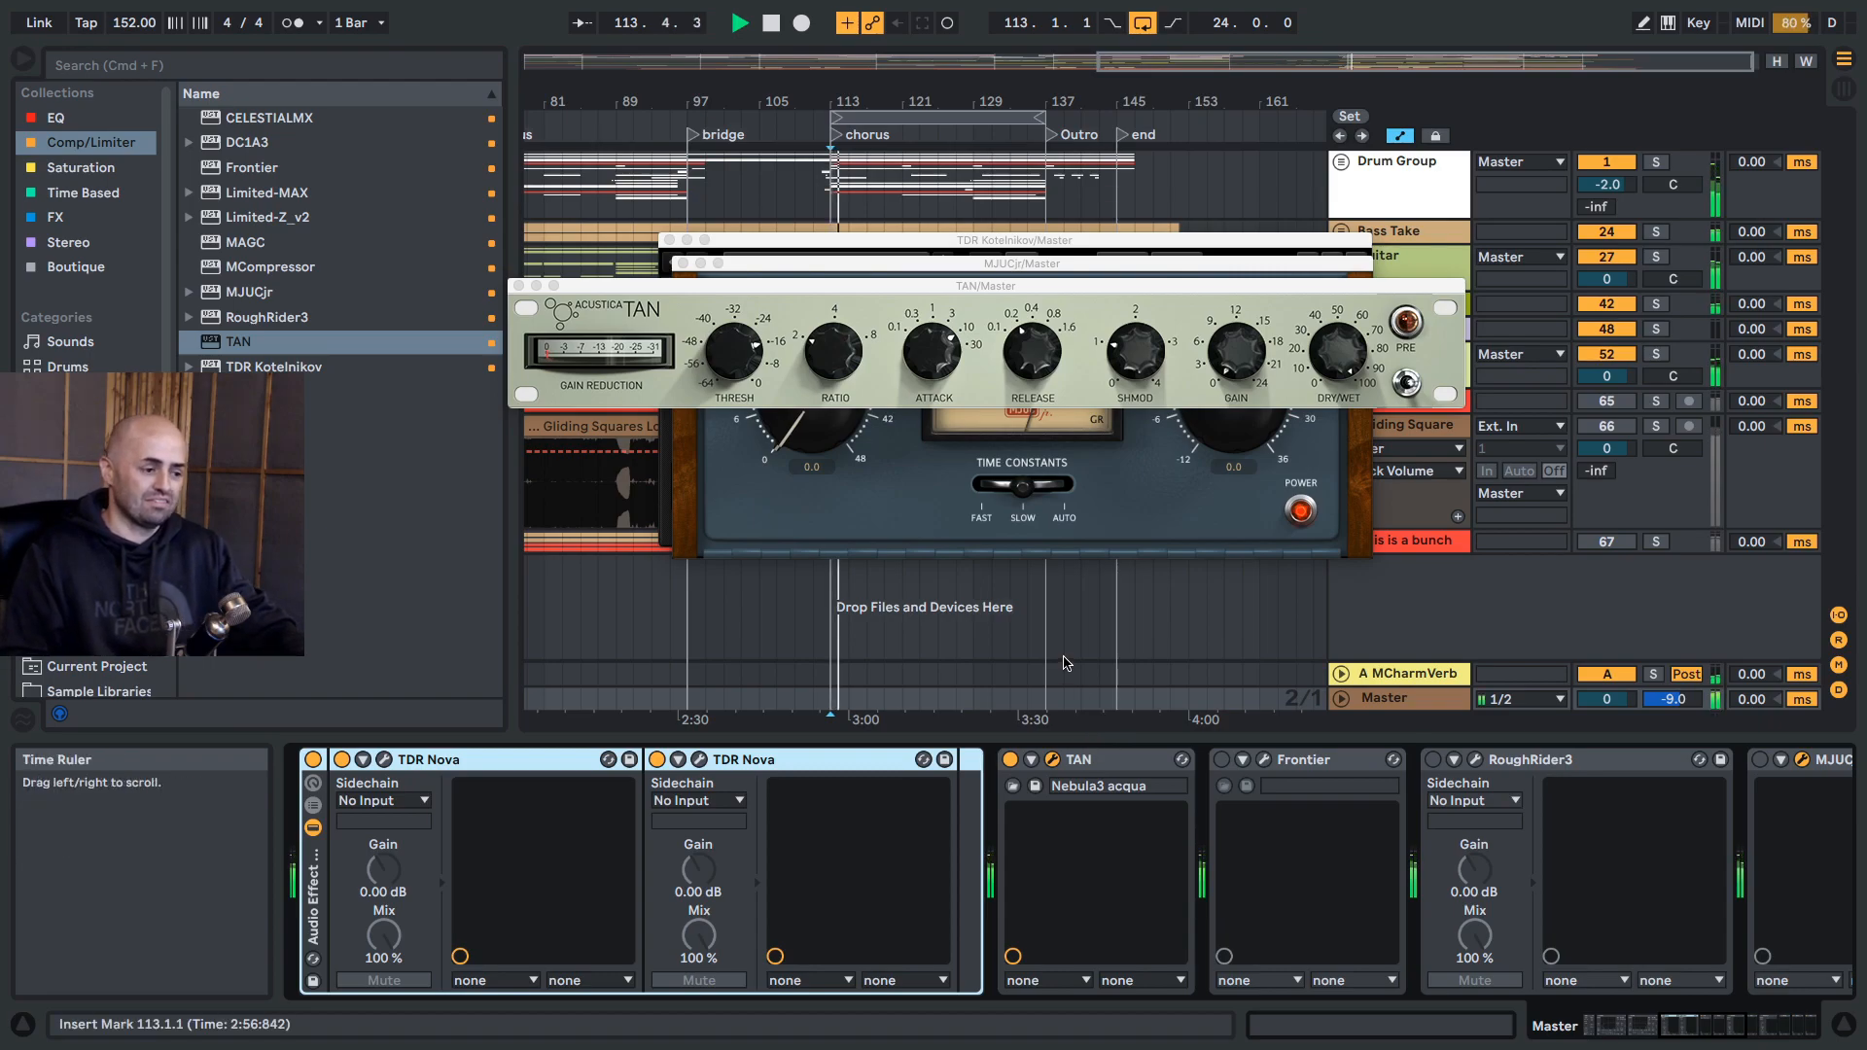
left_click(737, 363)
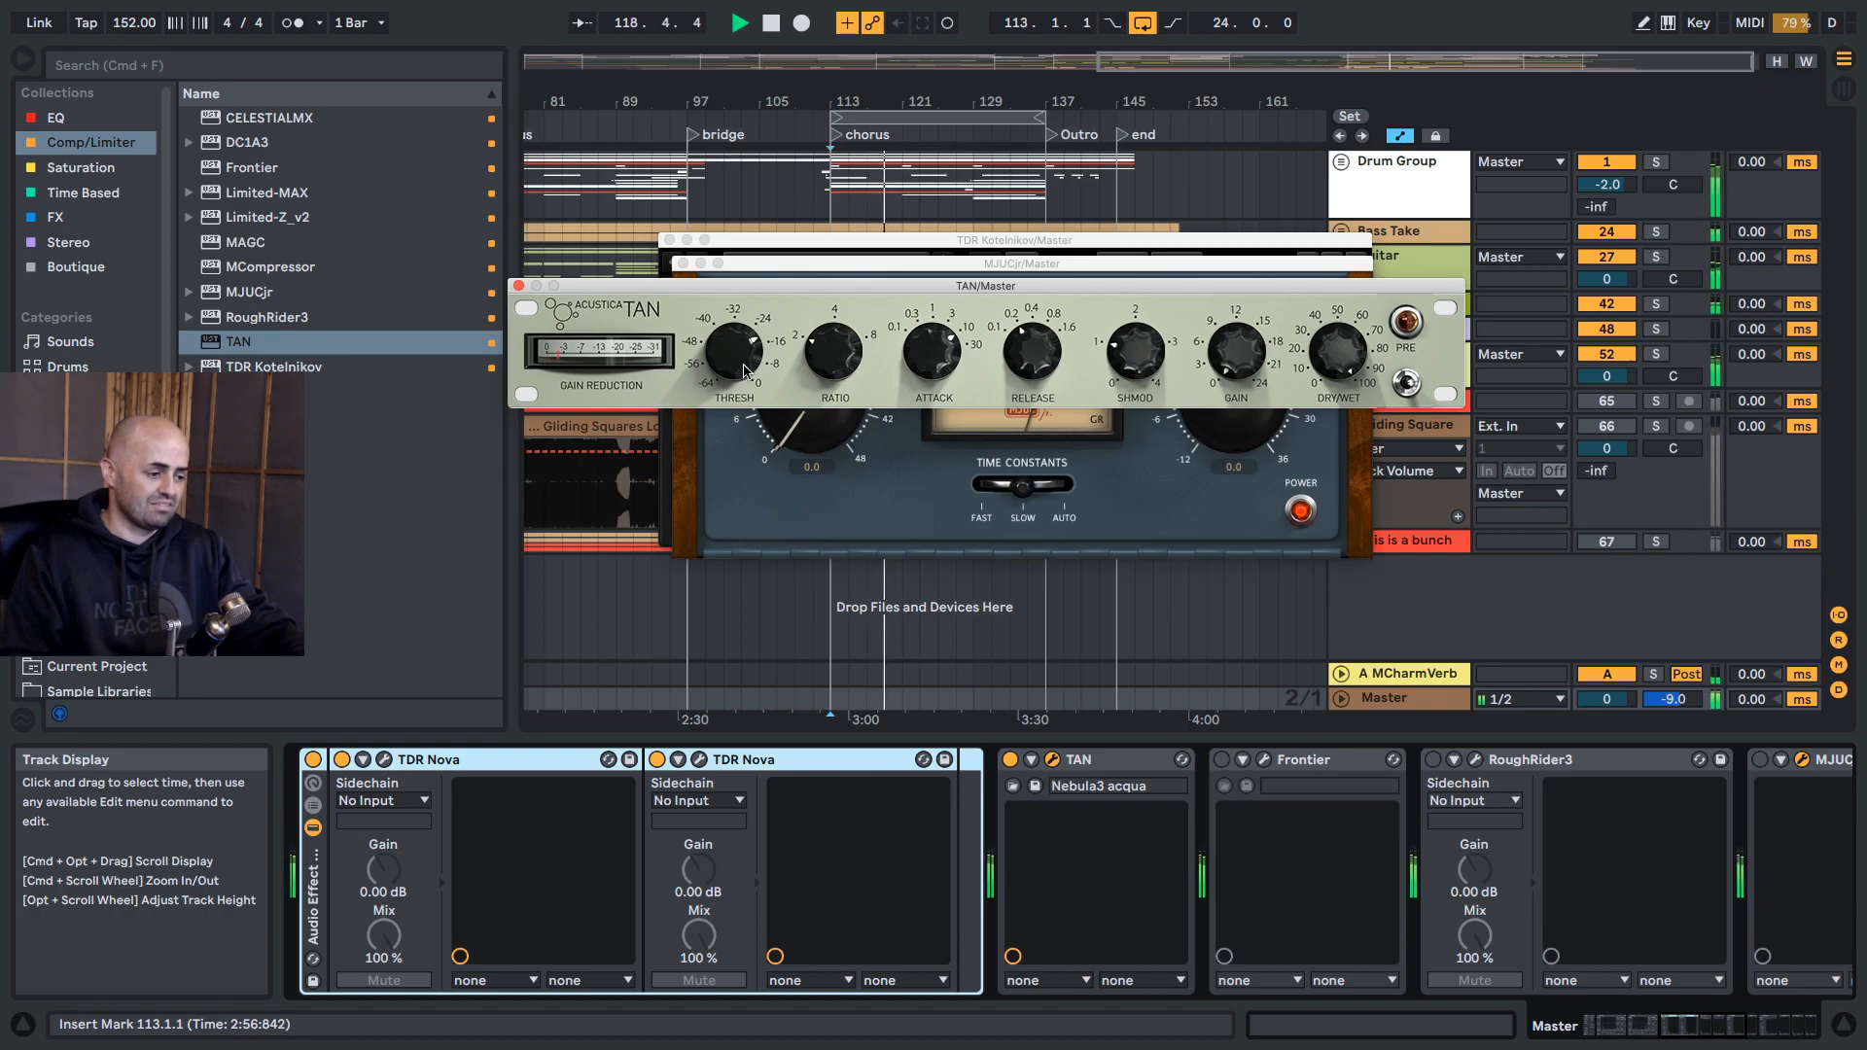
key("super+s")
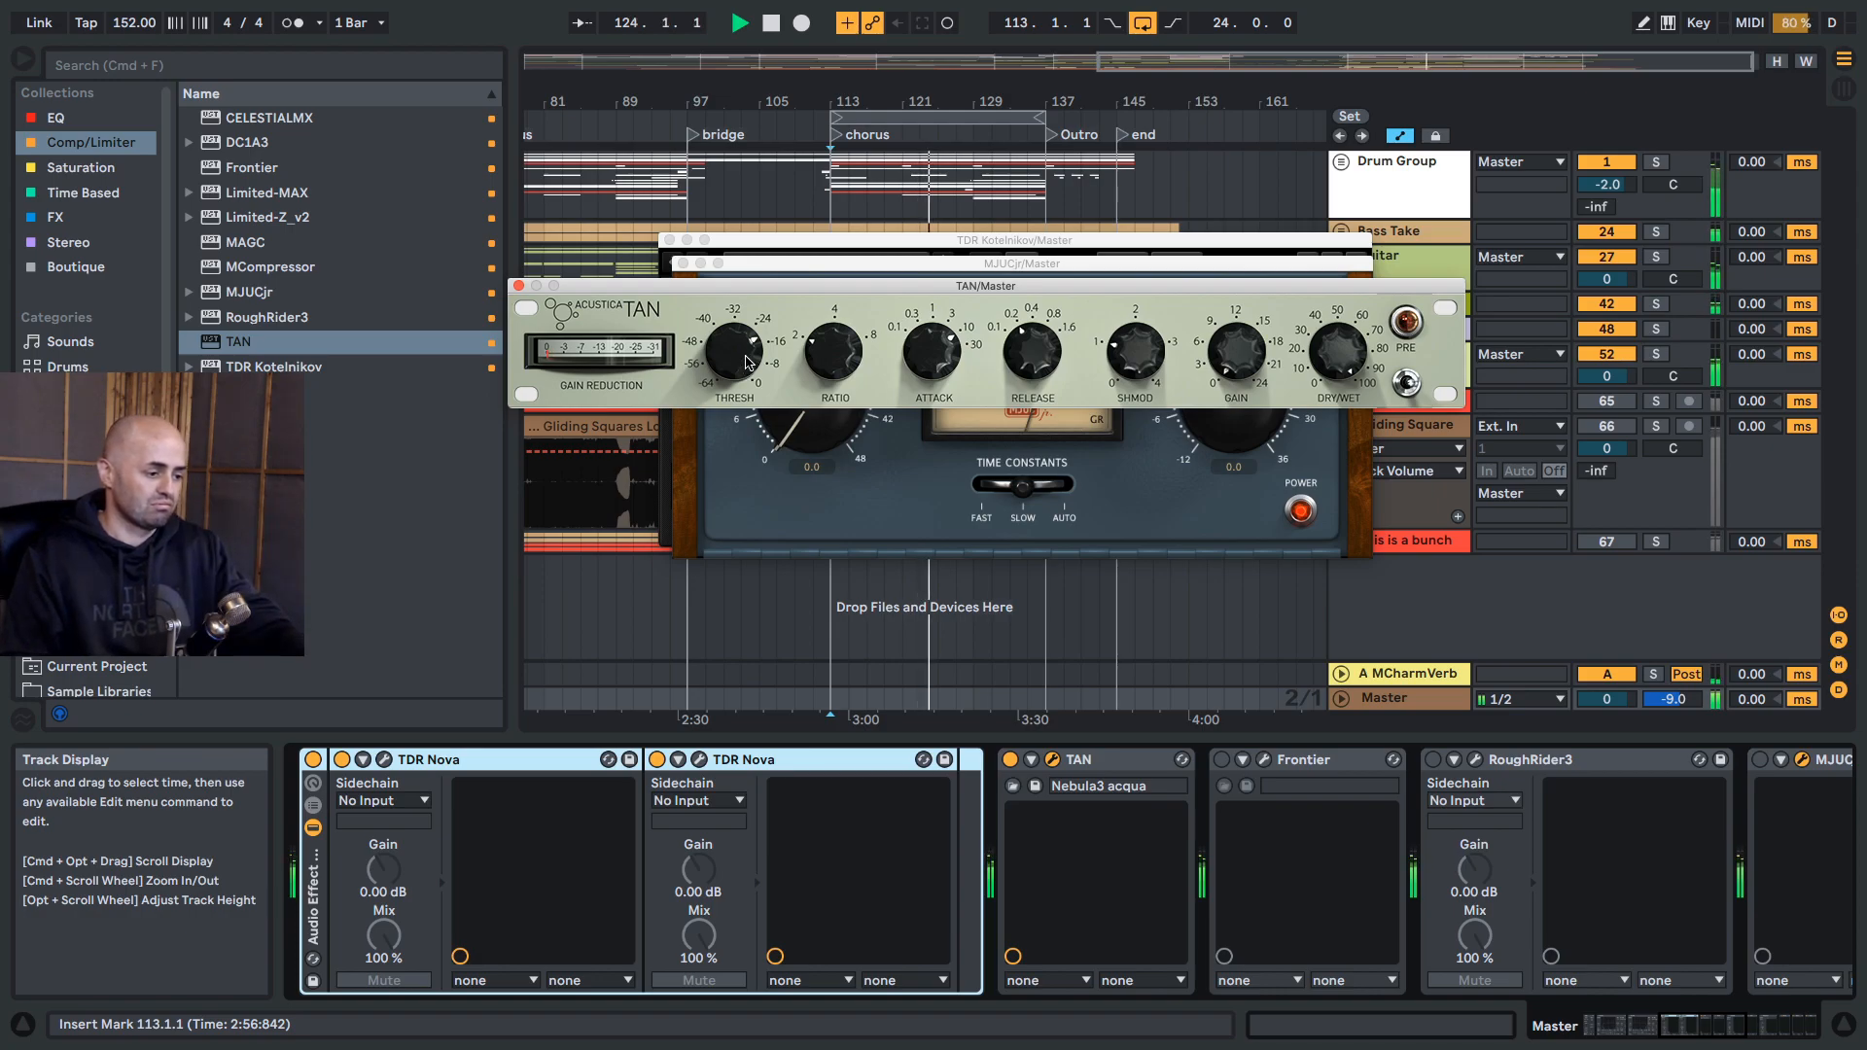
key("space")
Step: Deactivate TAN and activate Frontier on the Master track, leaving only Frontier's plug-in window open
left_click(521, 287)
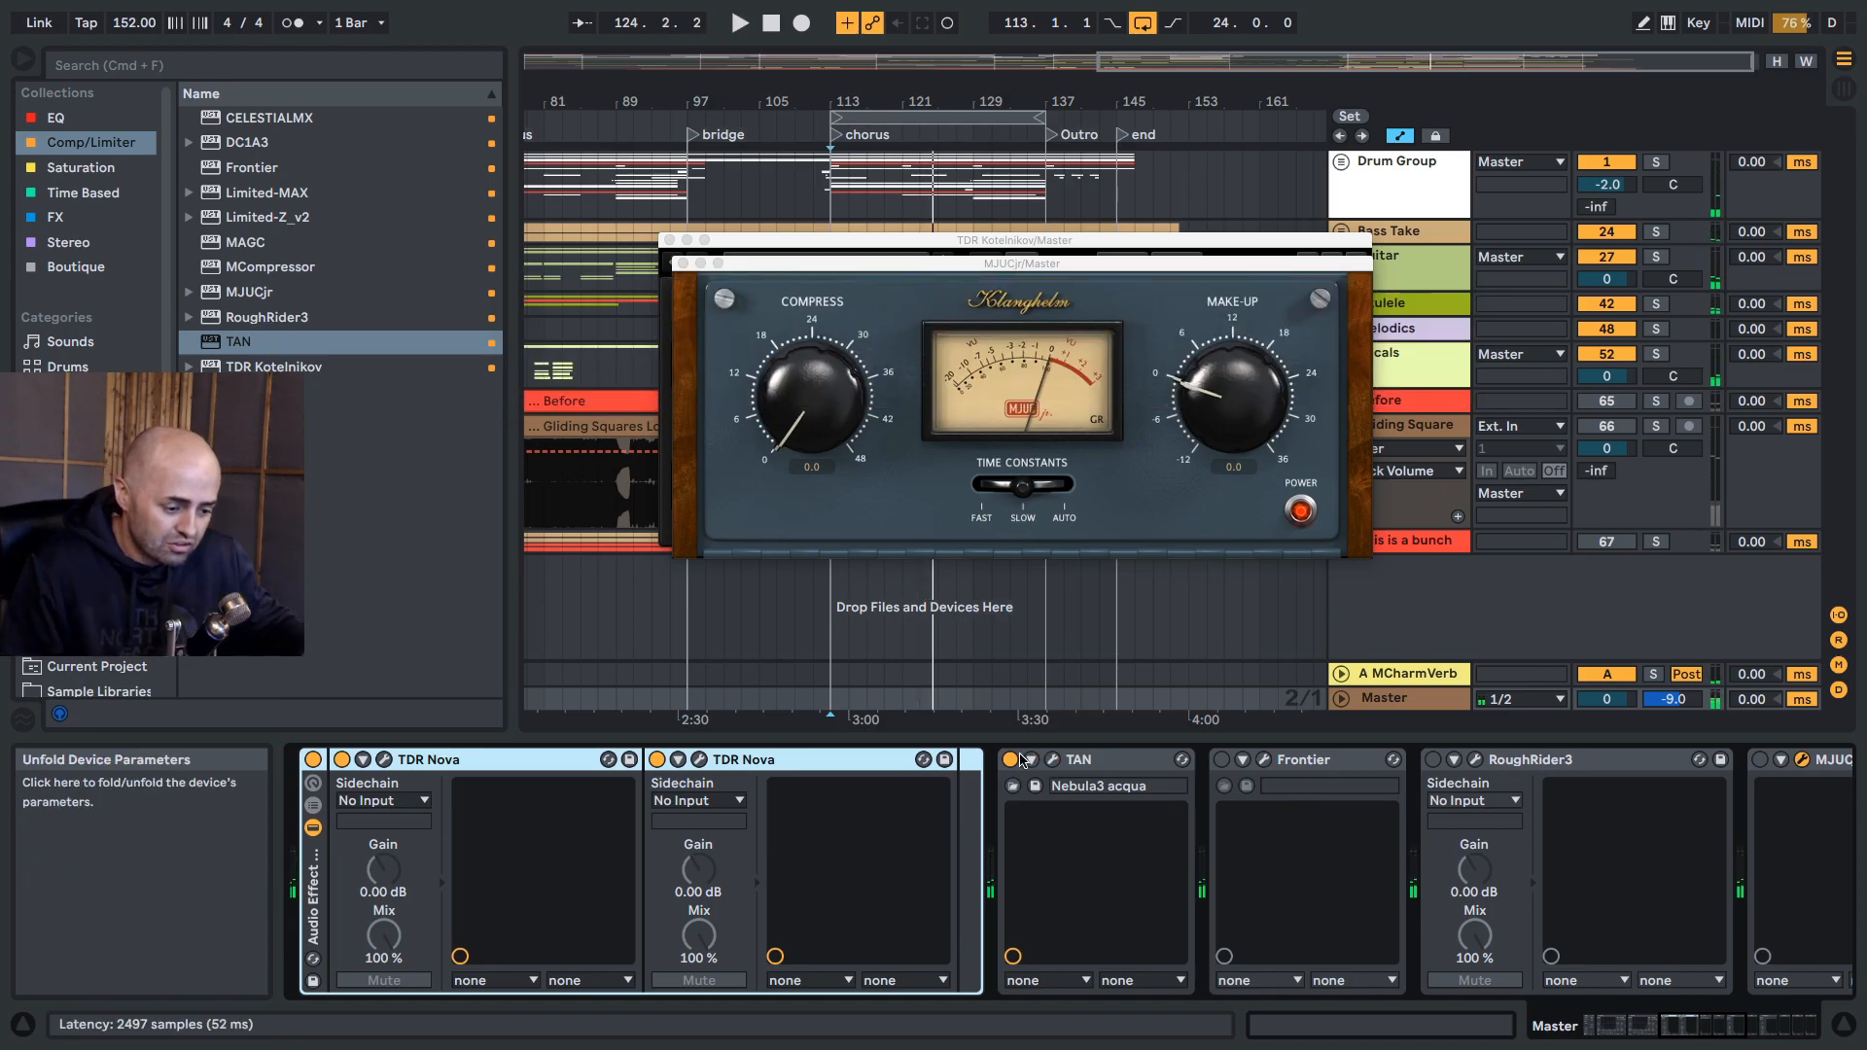
left_click(1221, 759)
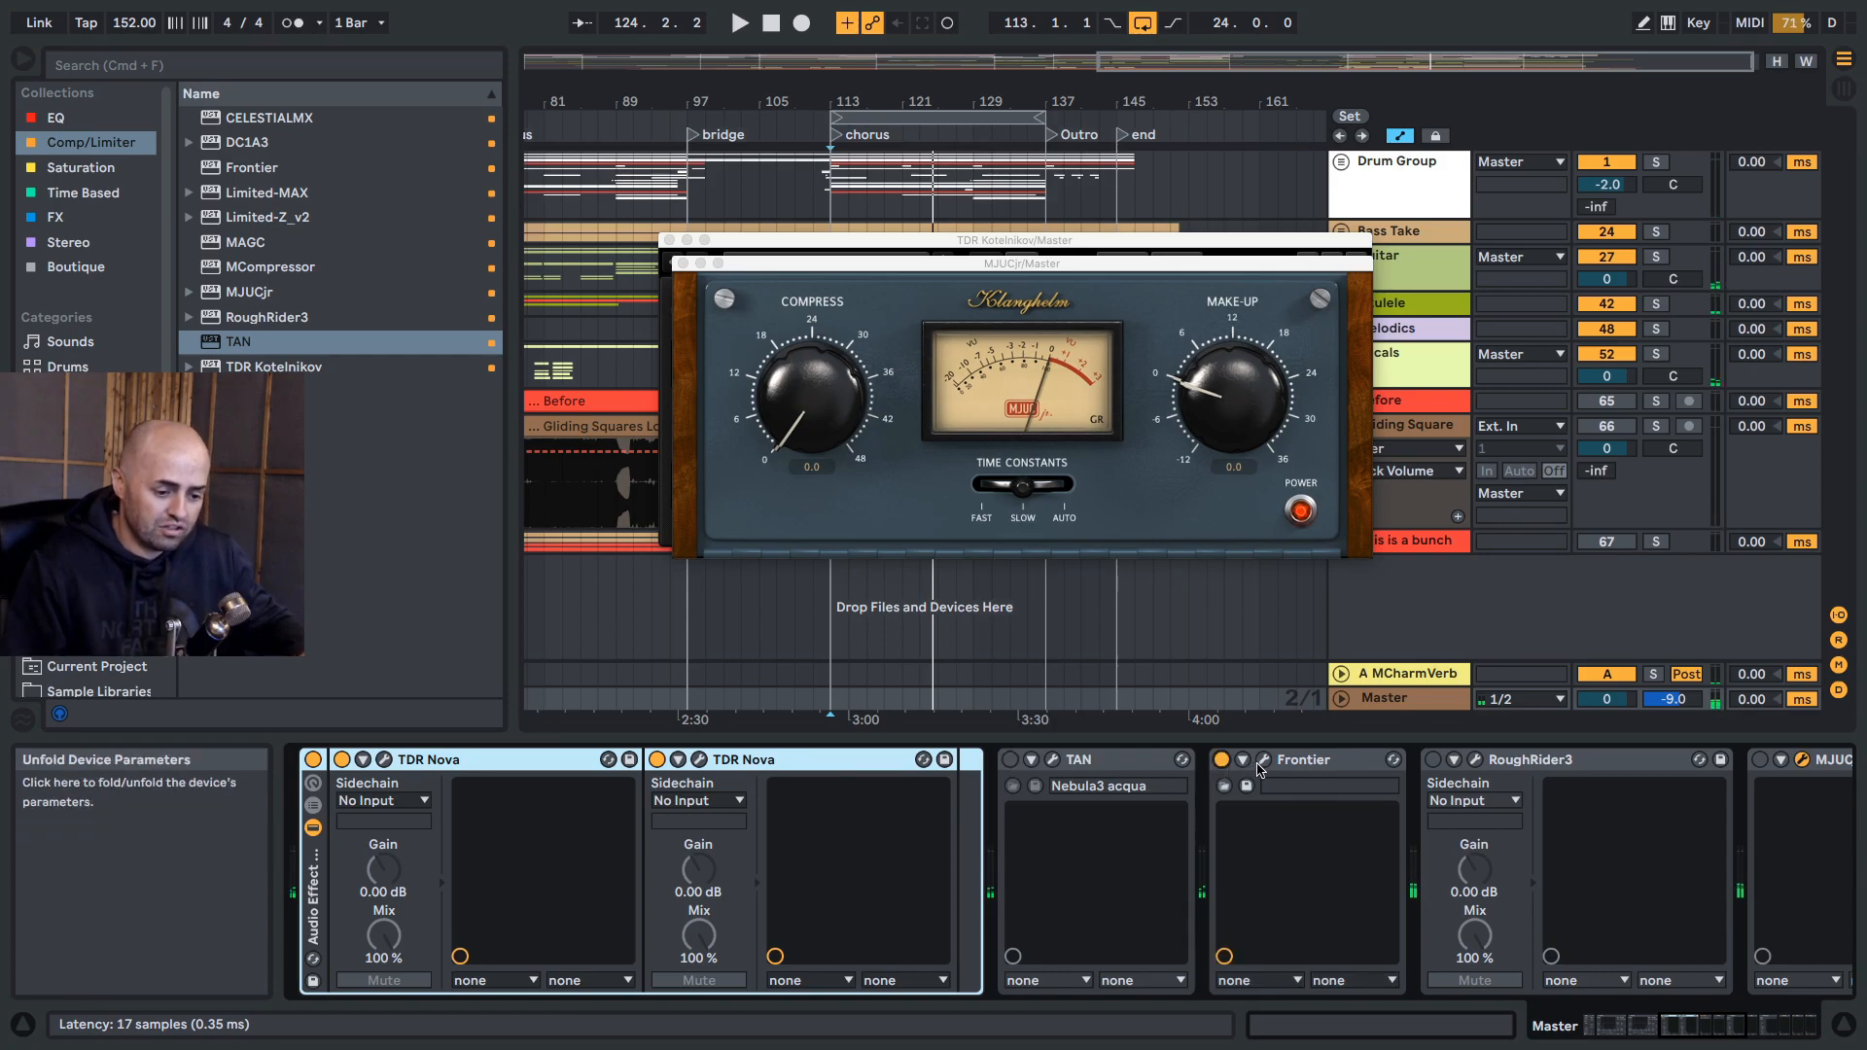
left_click(1263, 759)
left_click_drag(779, 268, 1042, 272)
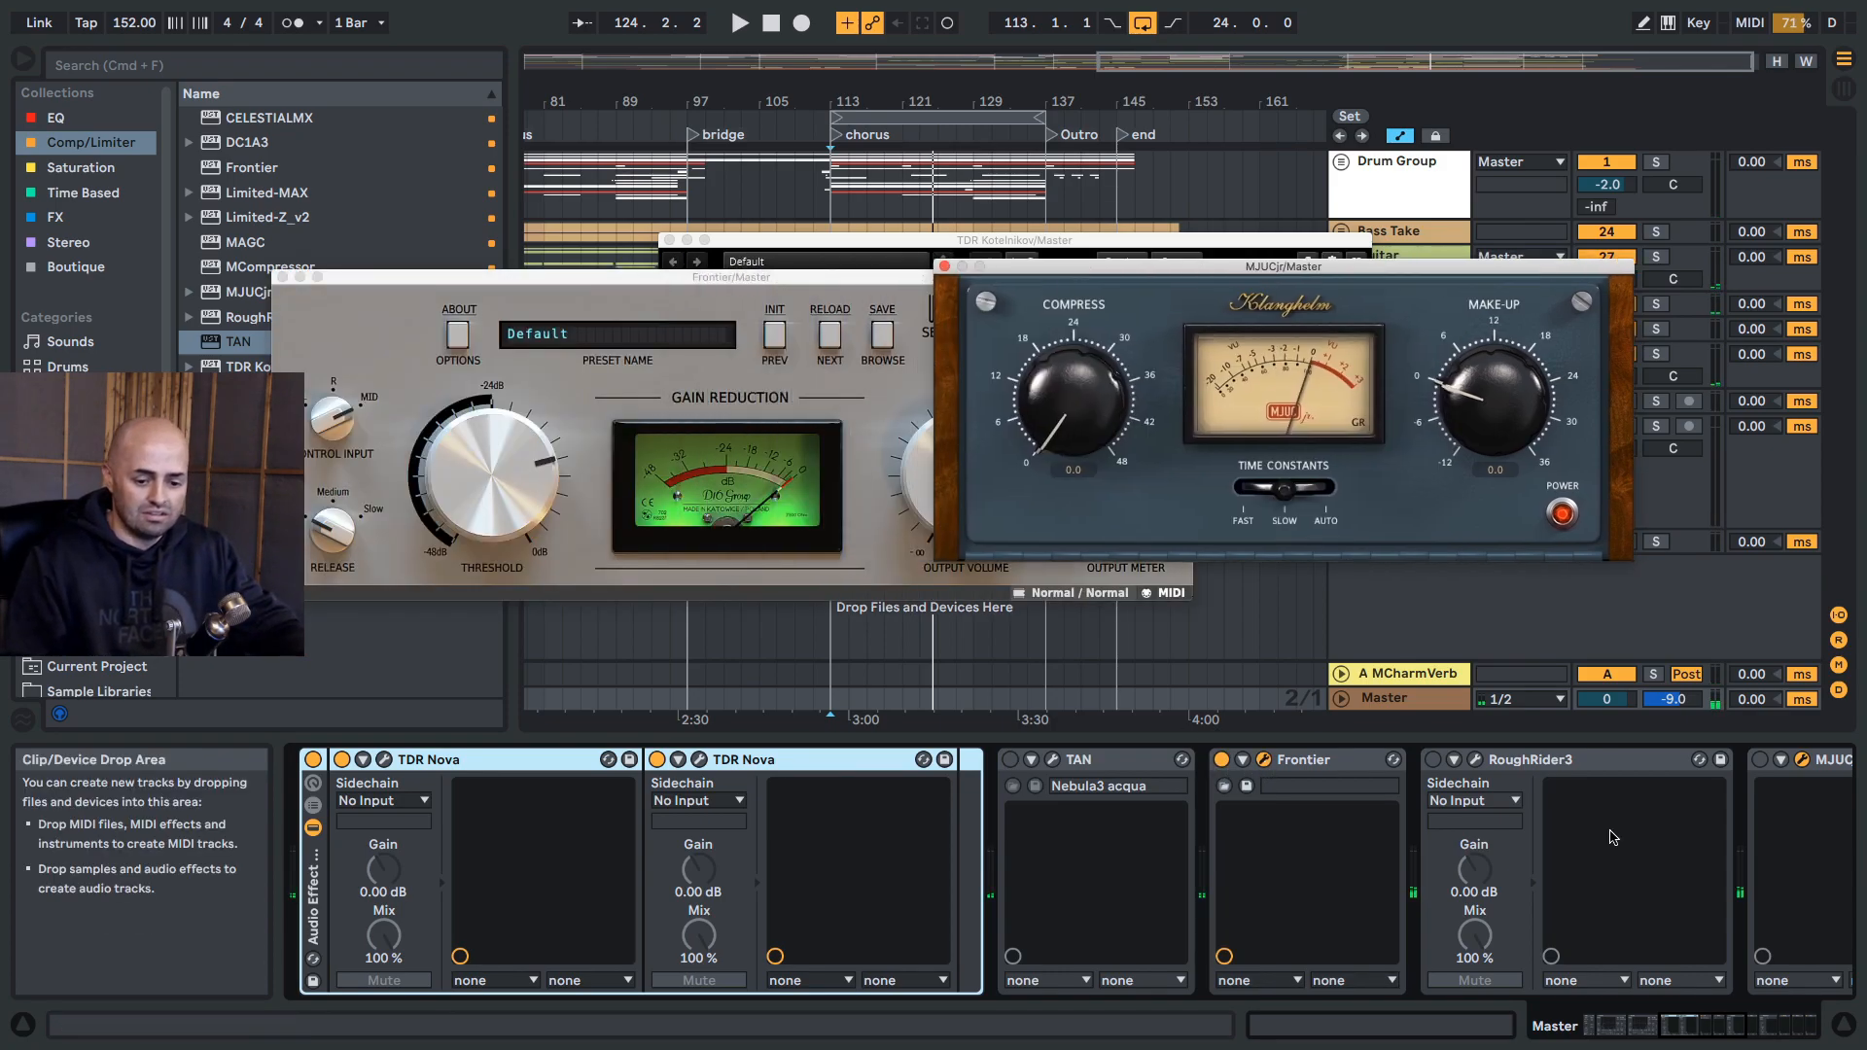
left_click(944, 265)
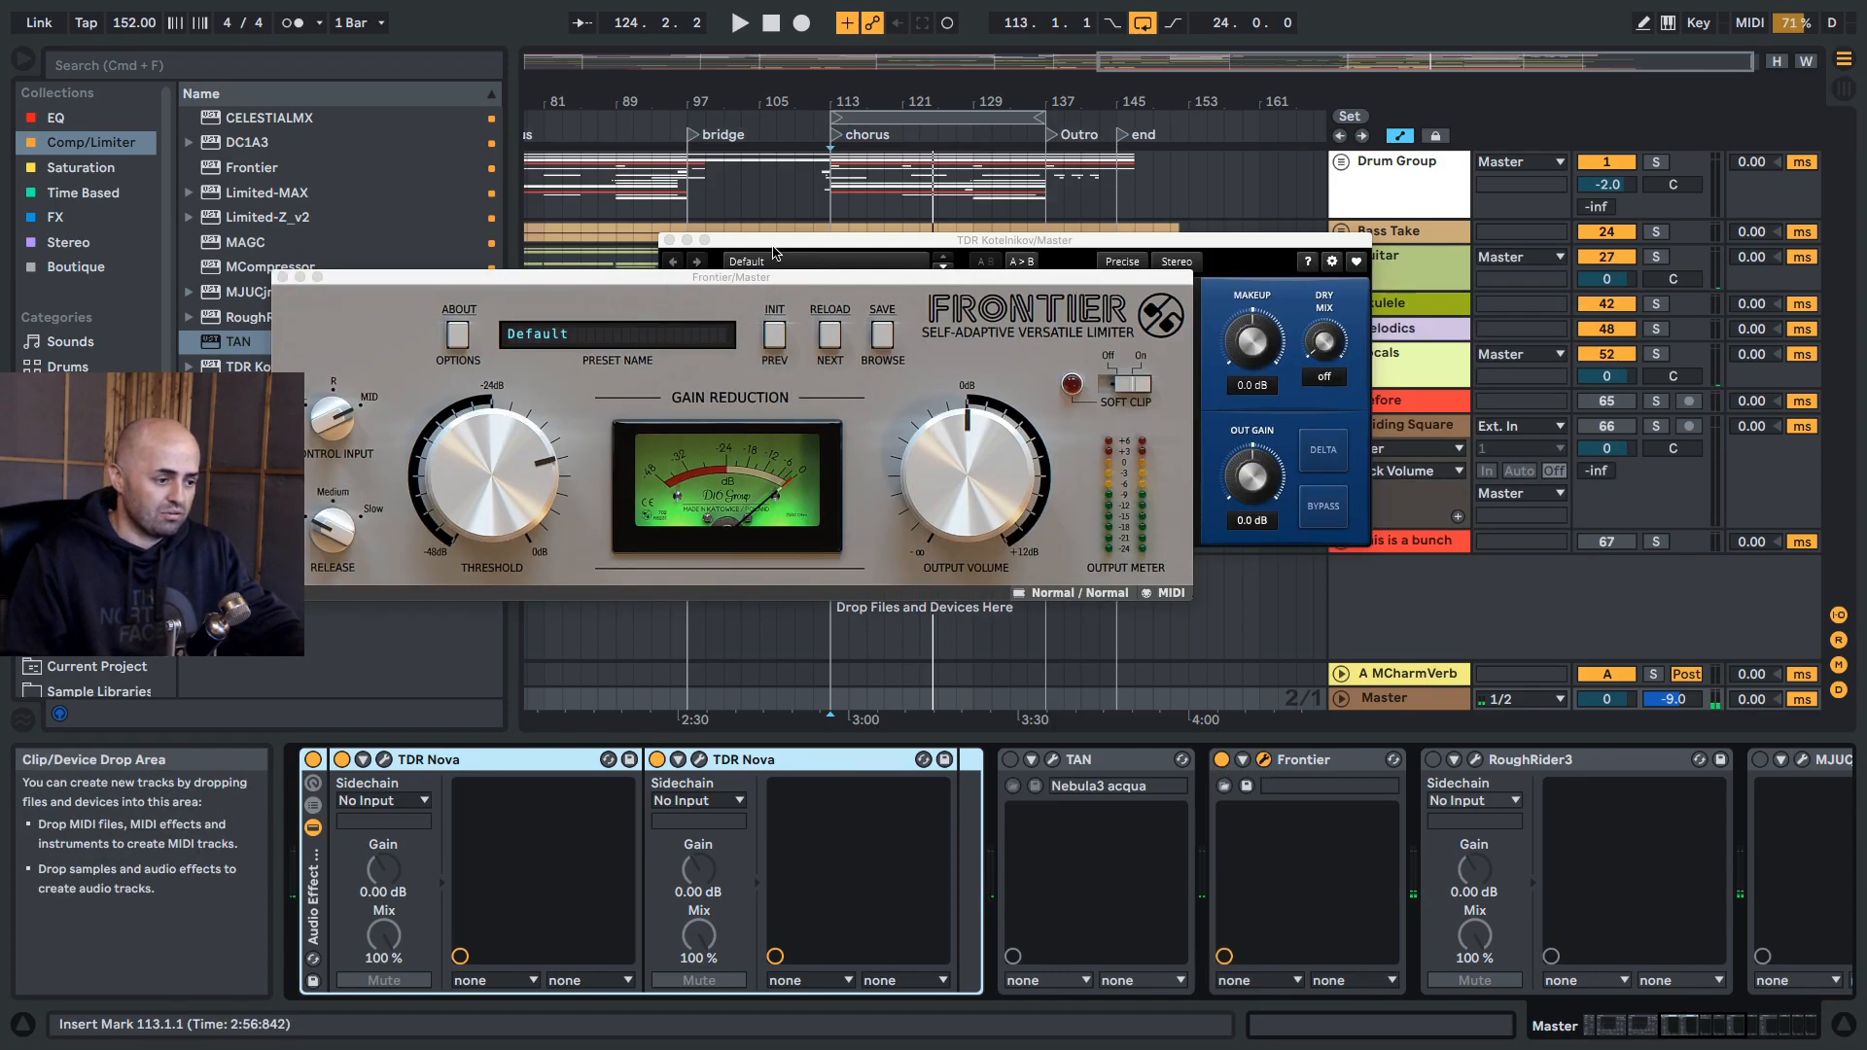
left_click(671, 240)
left_click_drag(681, 277, 874, 261)
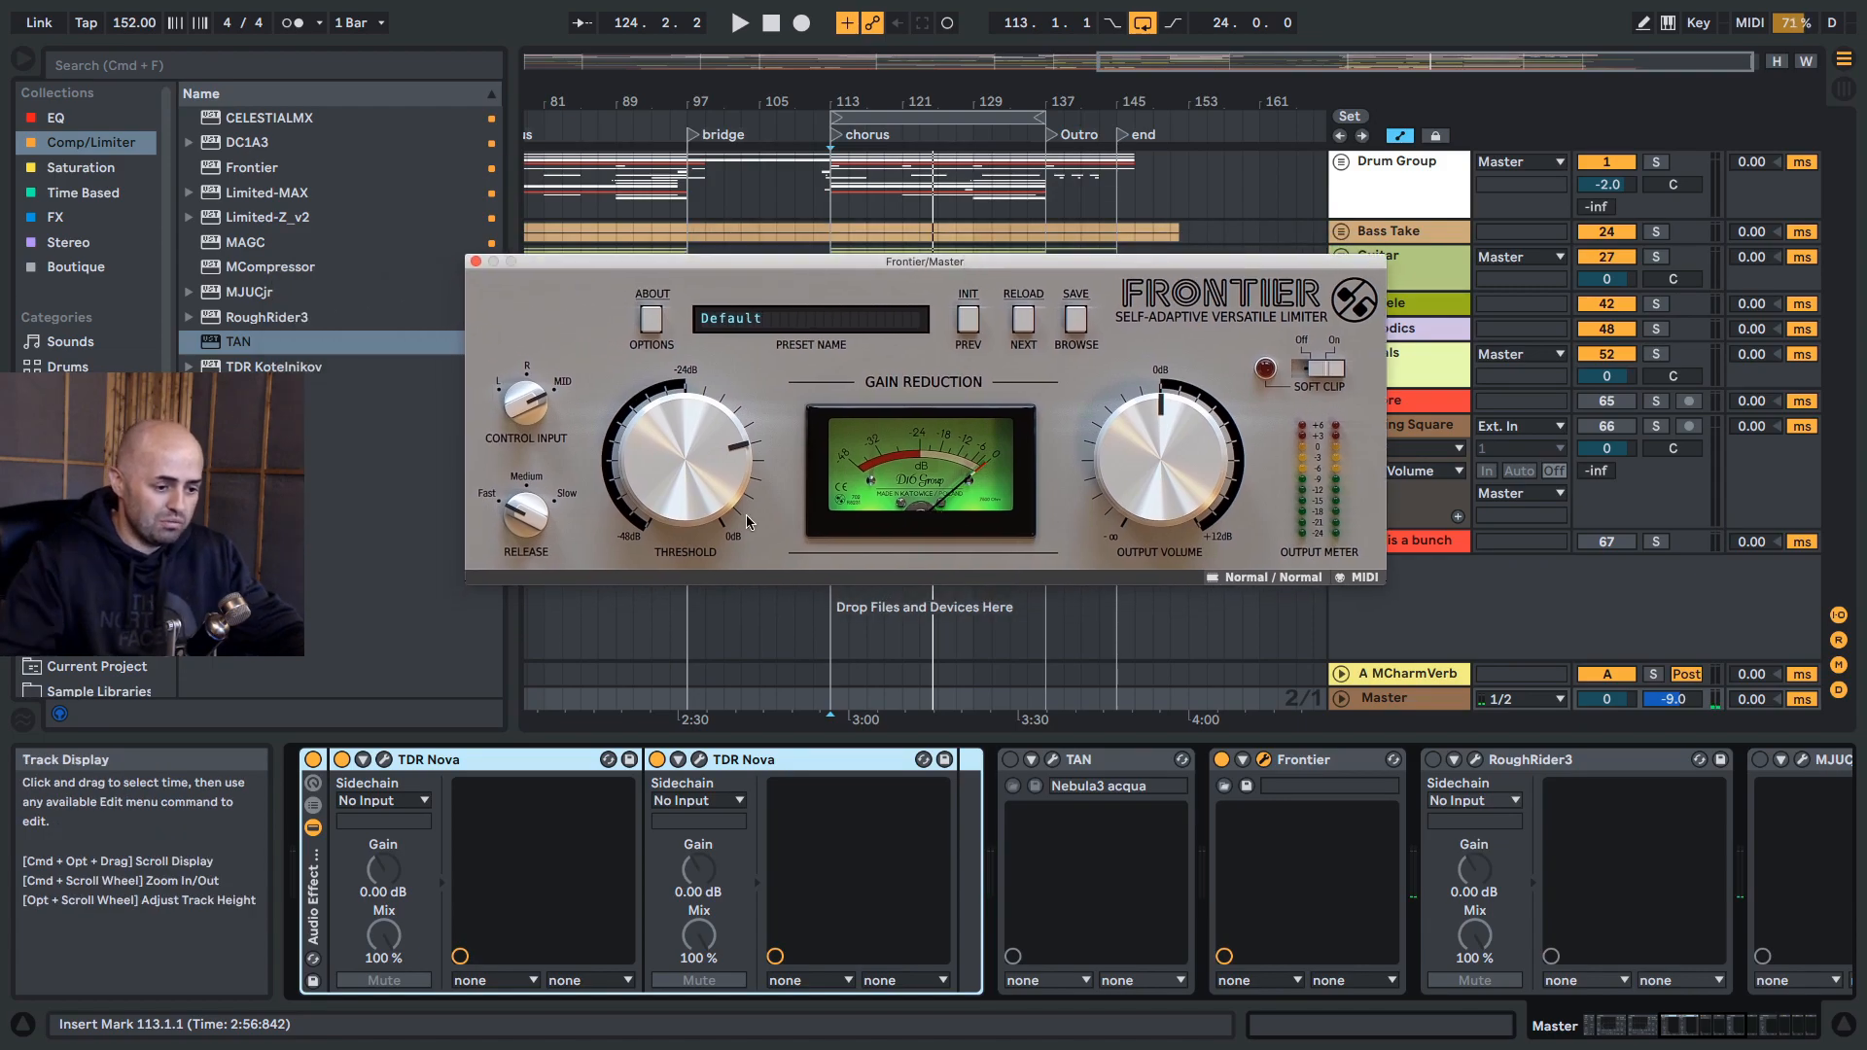
Step: Try Frontier on the chorus with an adjusted threshold and the output volume at -7.5 dB
left_click_drag(1212, 456, 1199, 671)
key("space")
left_click_drag(696, 433, 696, 438)
left_click_drag(1135, 483, 1152, 409)
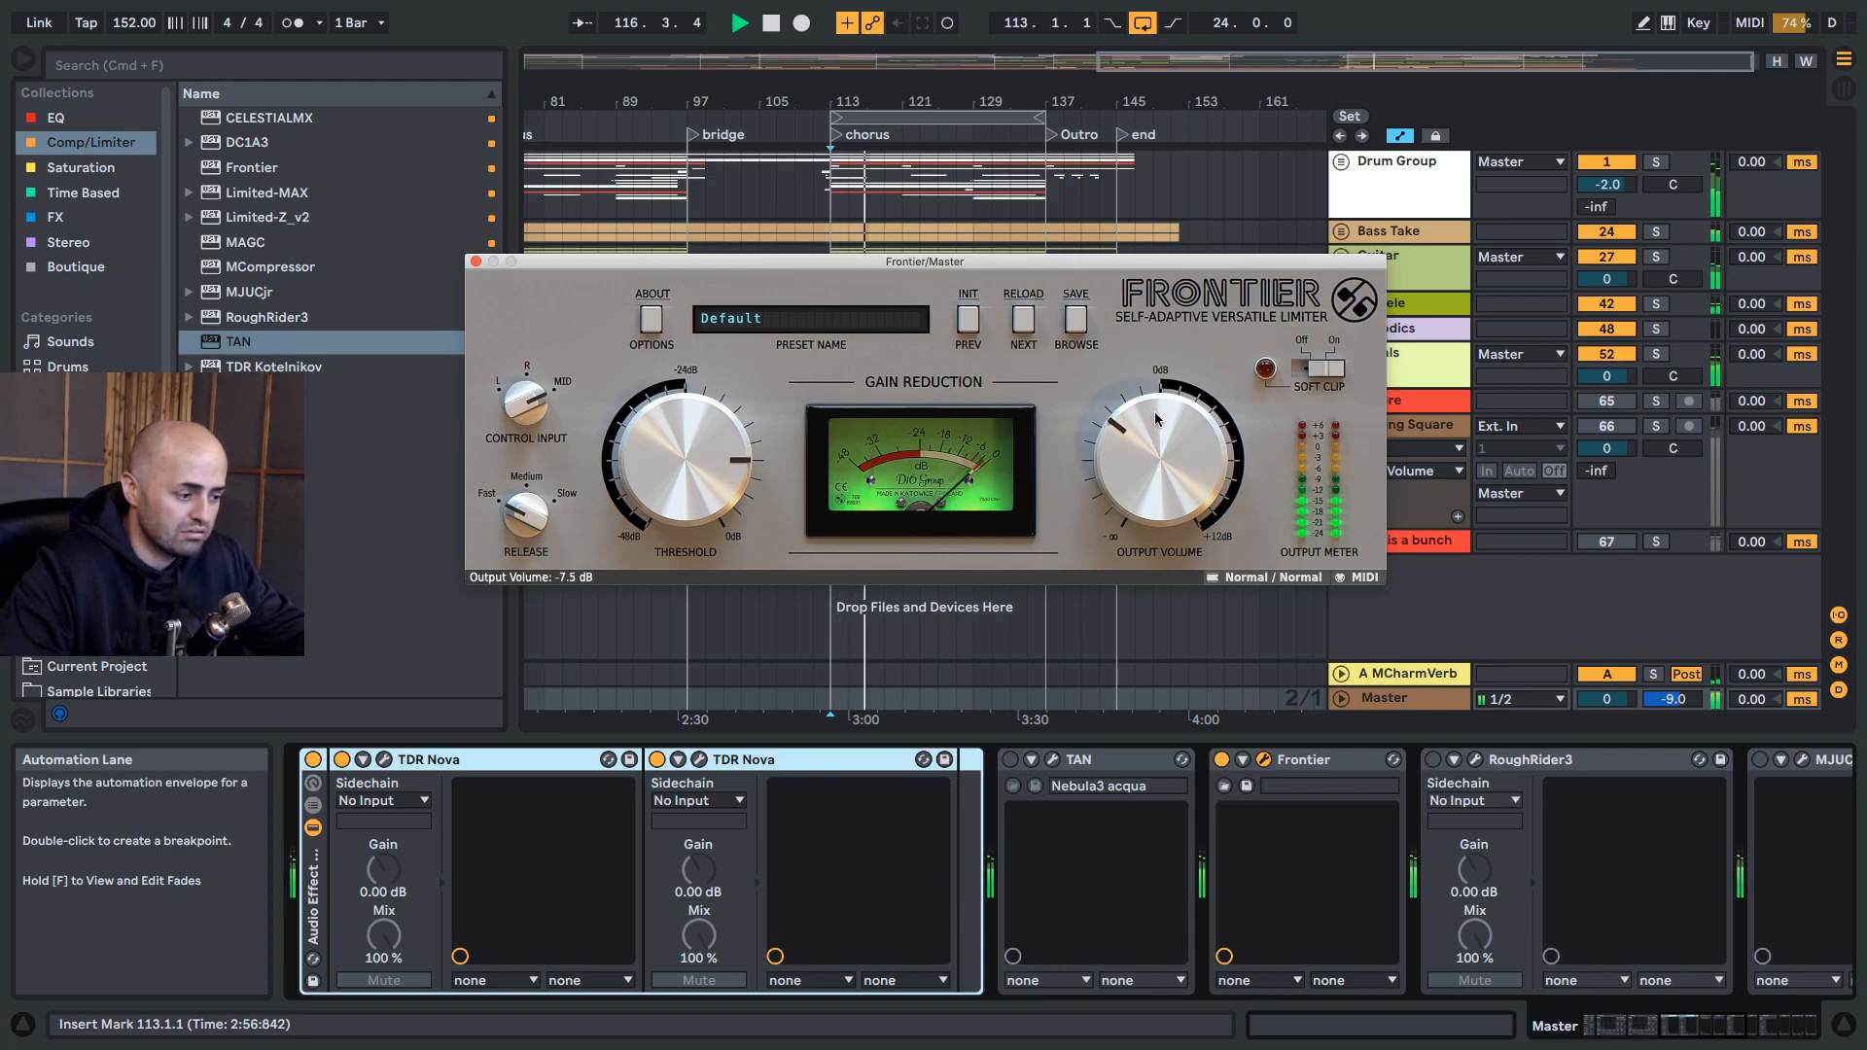
Step: Stop playback and delete Frontier from the Master track
key("space")
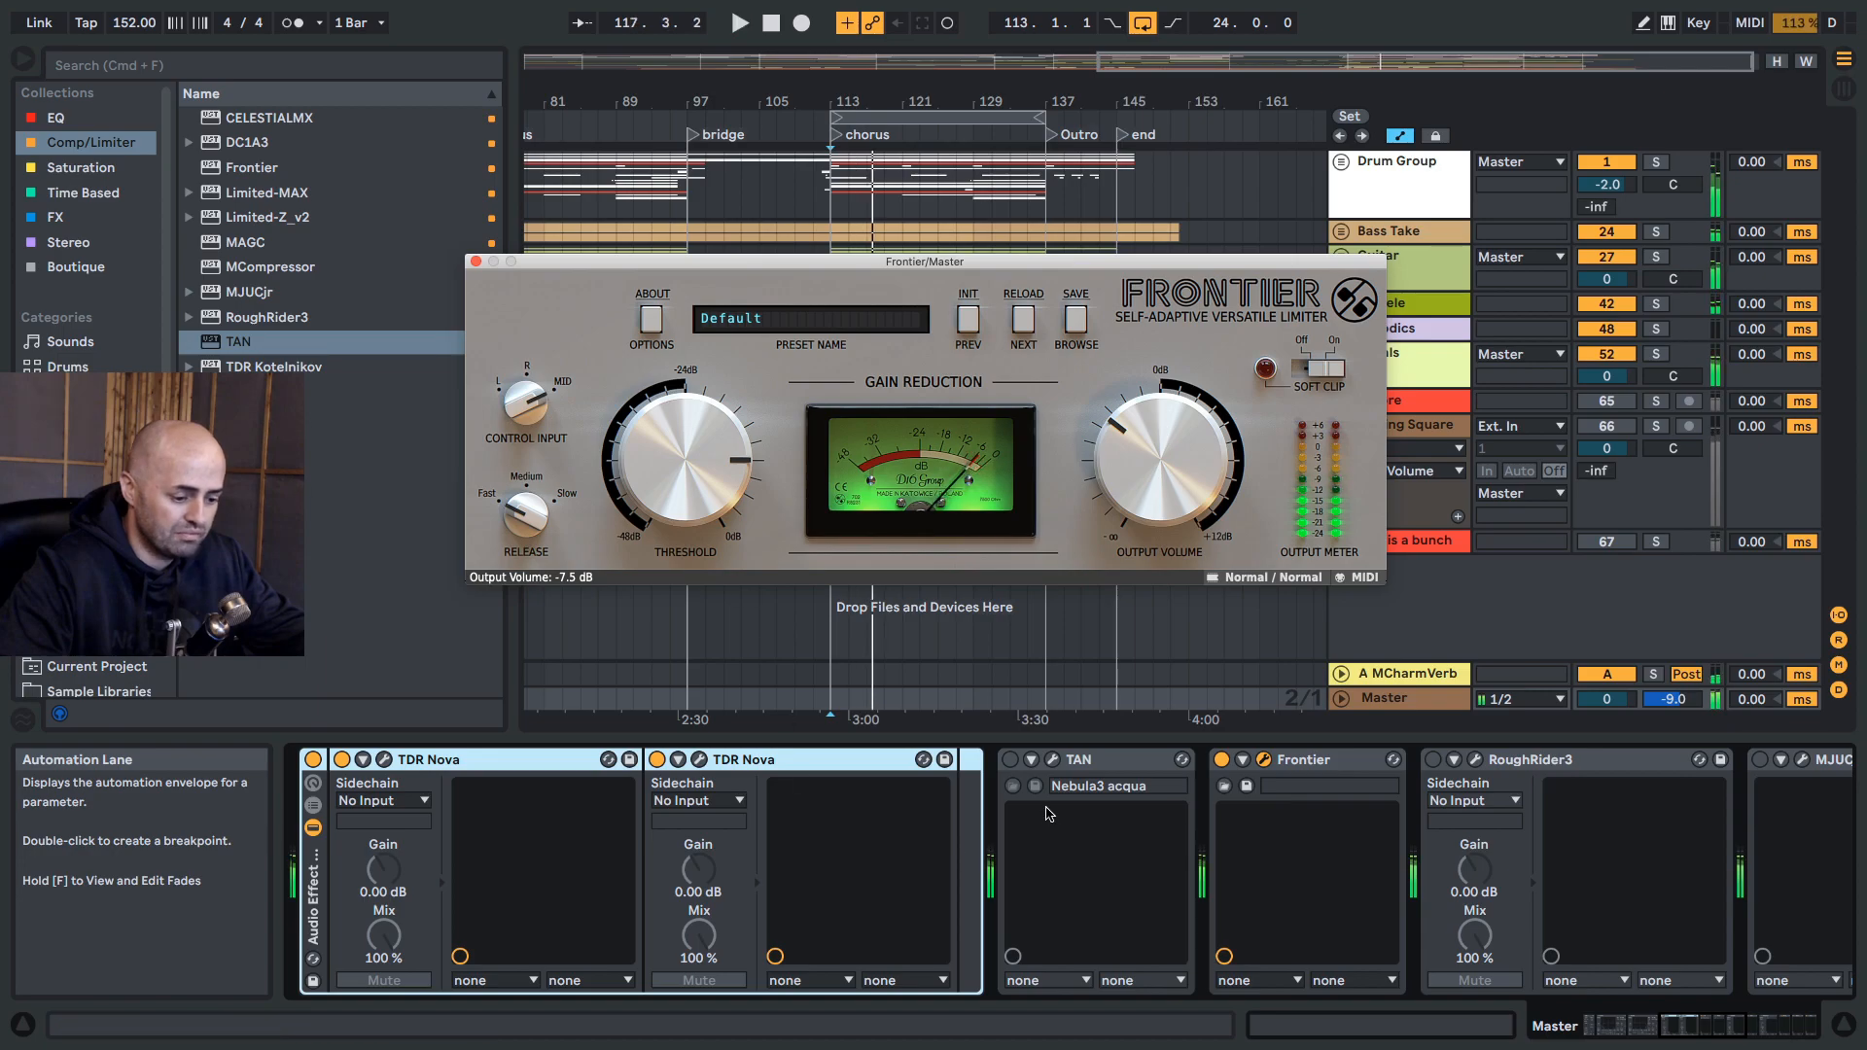
left_click(1293, 761)
key("Delete")
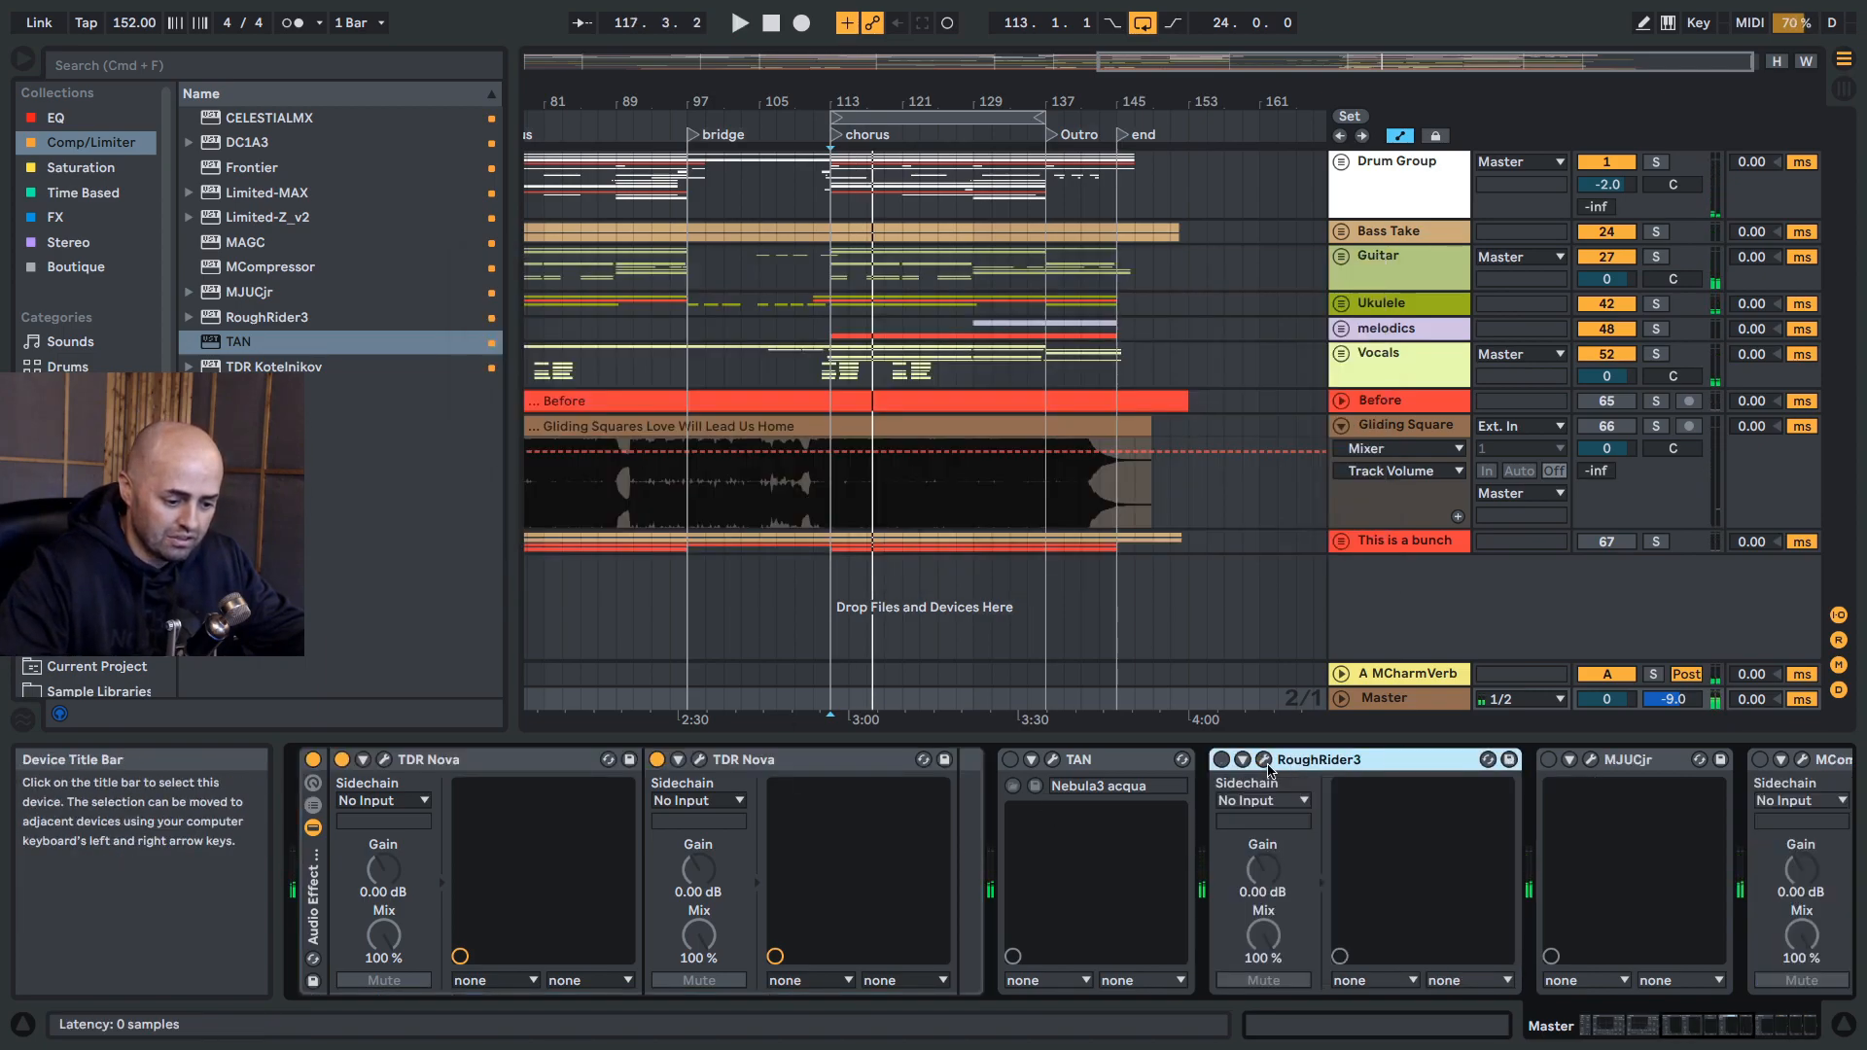
Step: Audition RoughRider3 with its default settings on the chorus and delete it from the Master track
left_click(1263, 759)
left_click_drag(925, 292, 1180, 265)
key("space")
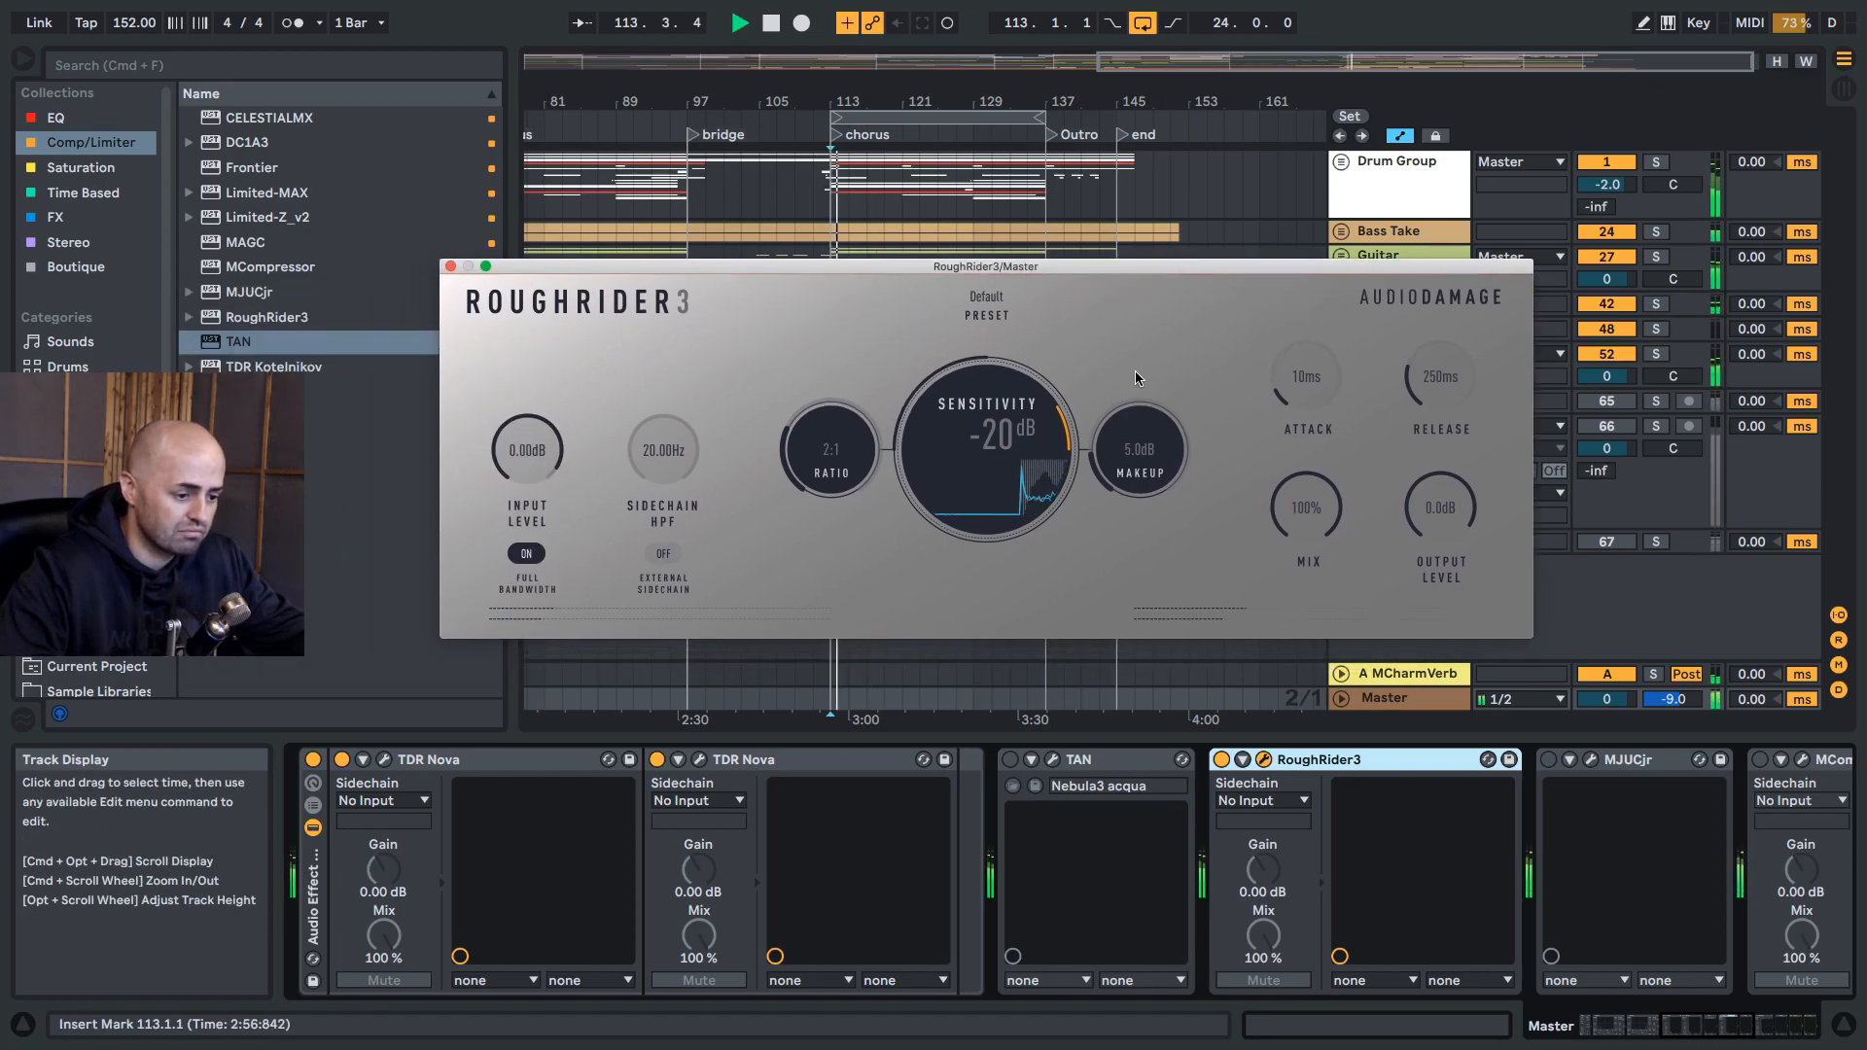
left_click(1344, 759)
key("space")
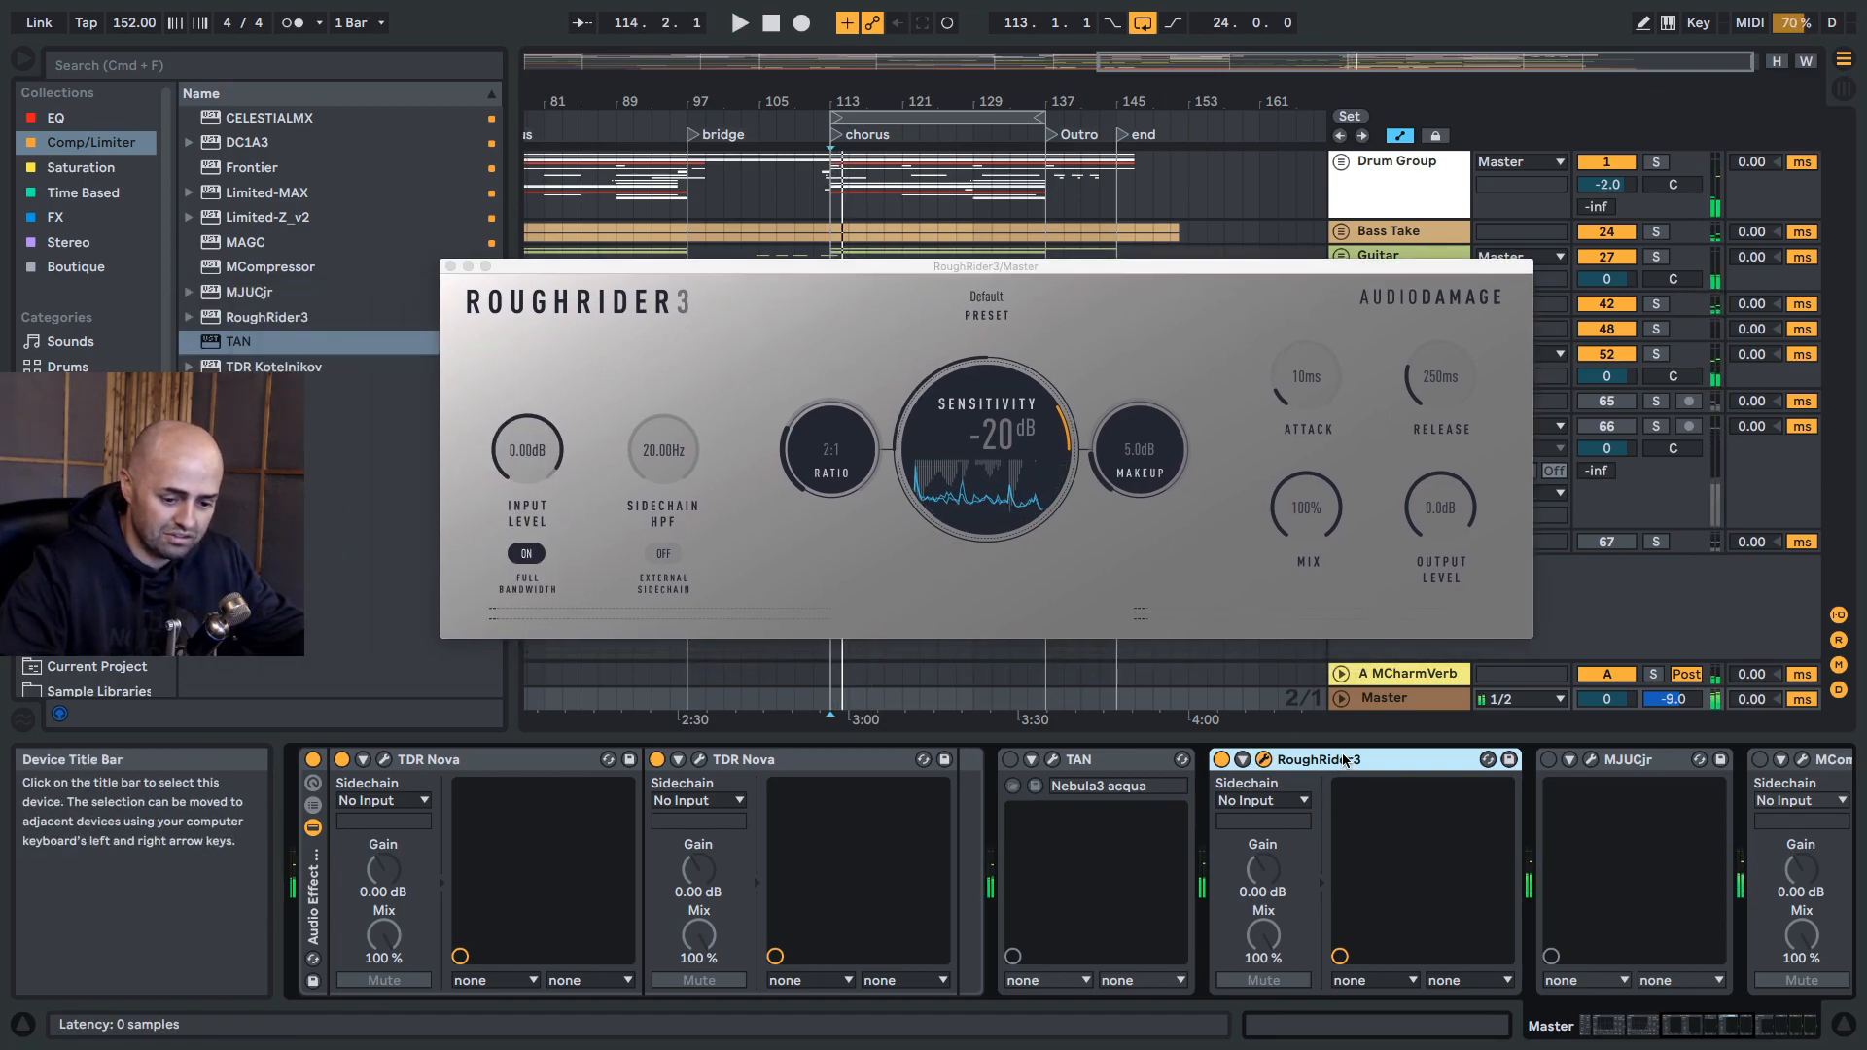
key("Delete")
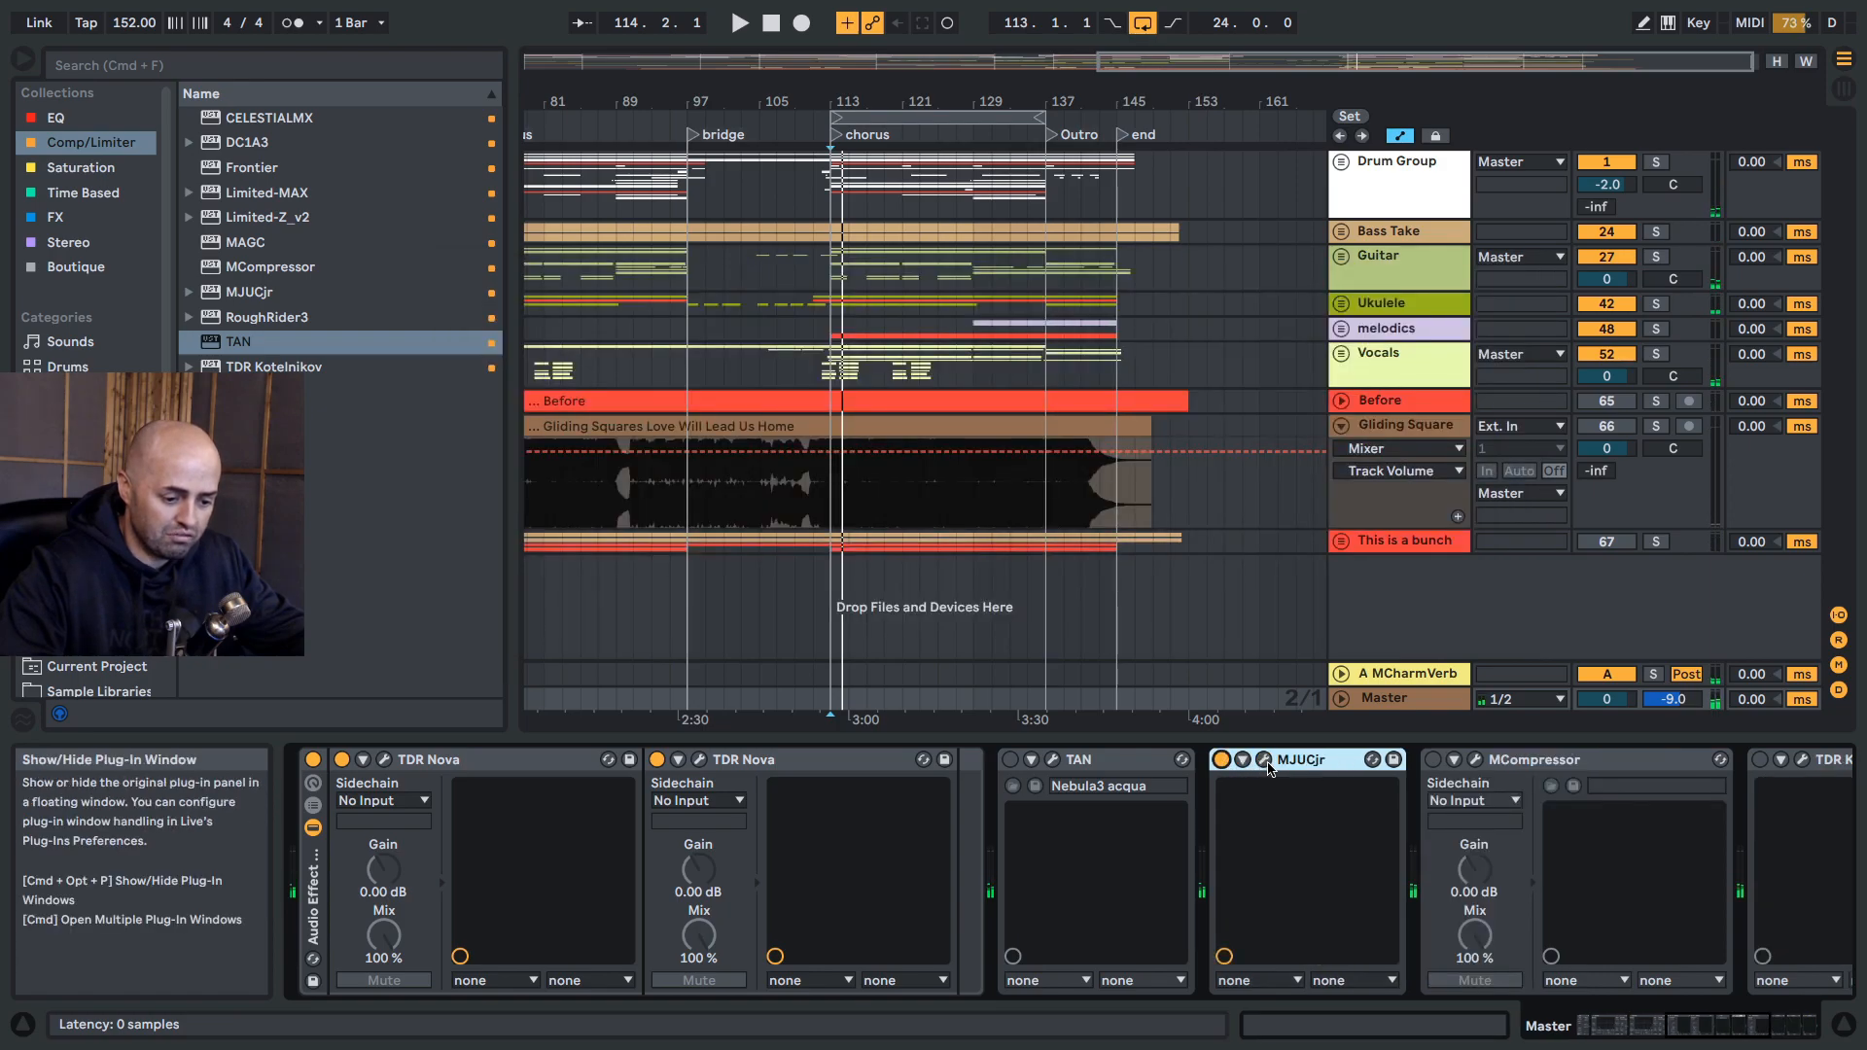
Step: Audition MJUCjr on the chorus with Compress at 17.4 and fast time constants, and delete it from the Master track
left_click(1264, 760)
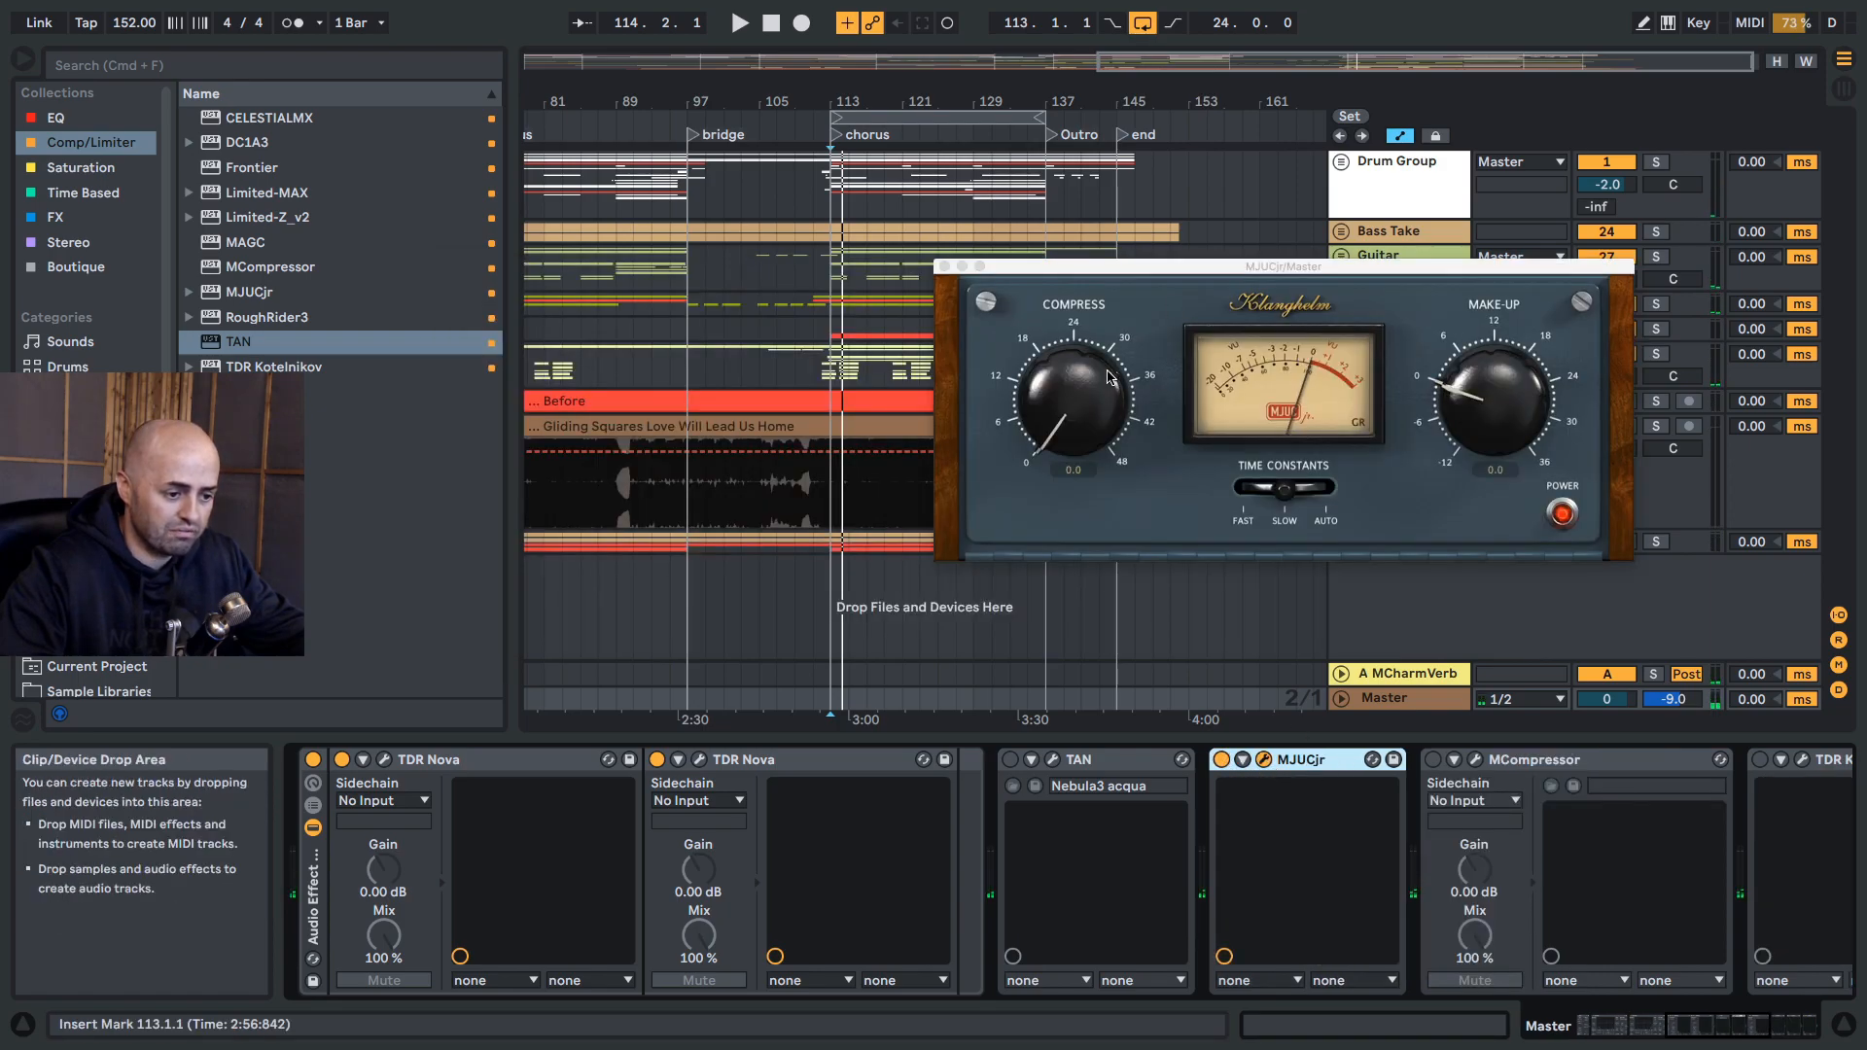
key("space")
left_click_drag(1284, 265, 1051, 291)
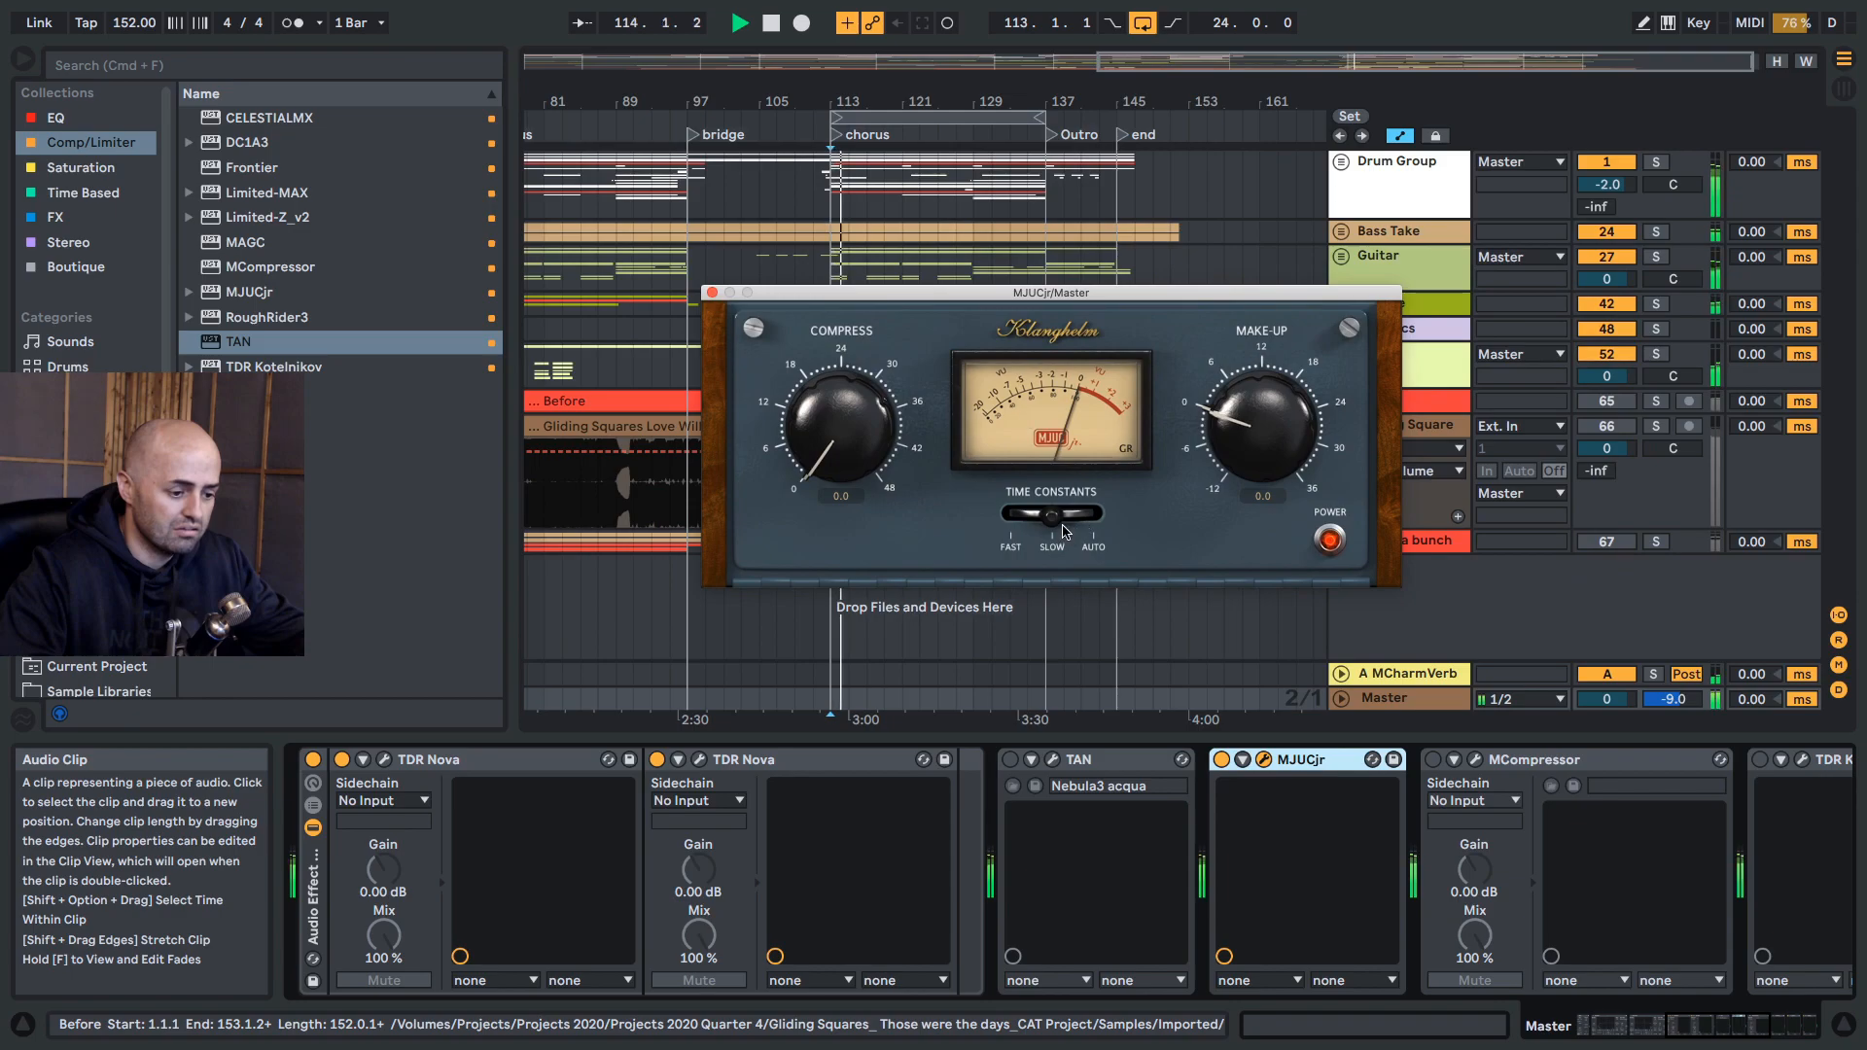
left_click_drag(838, 457, 842, 390)
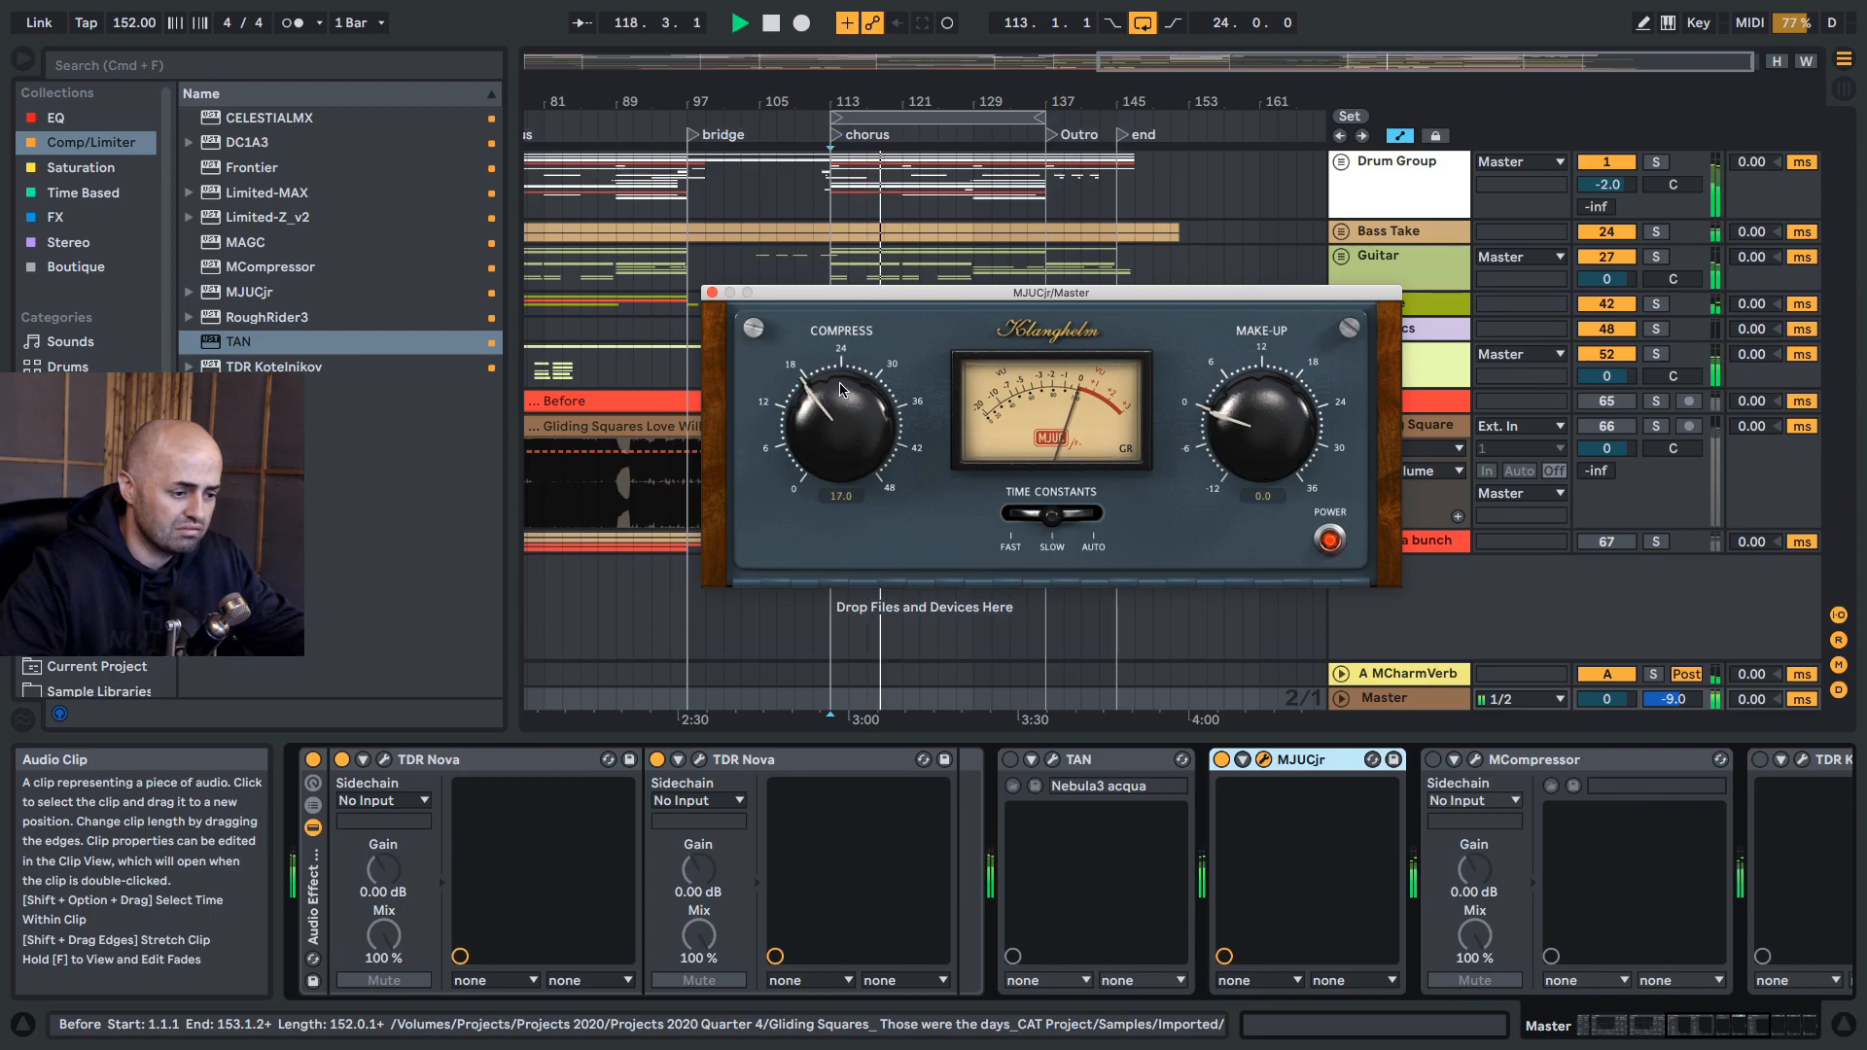
left_click(1013, 518)
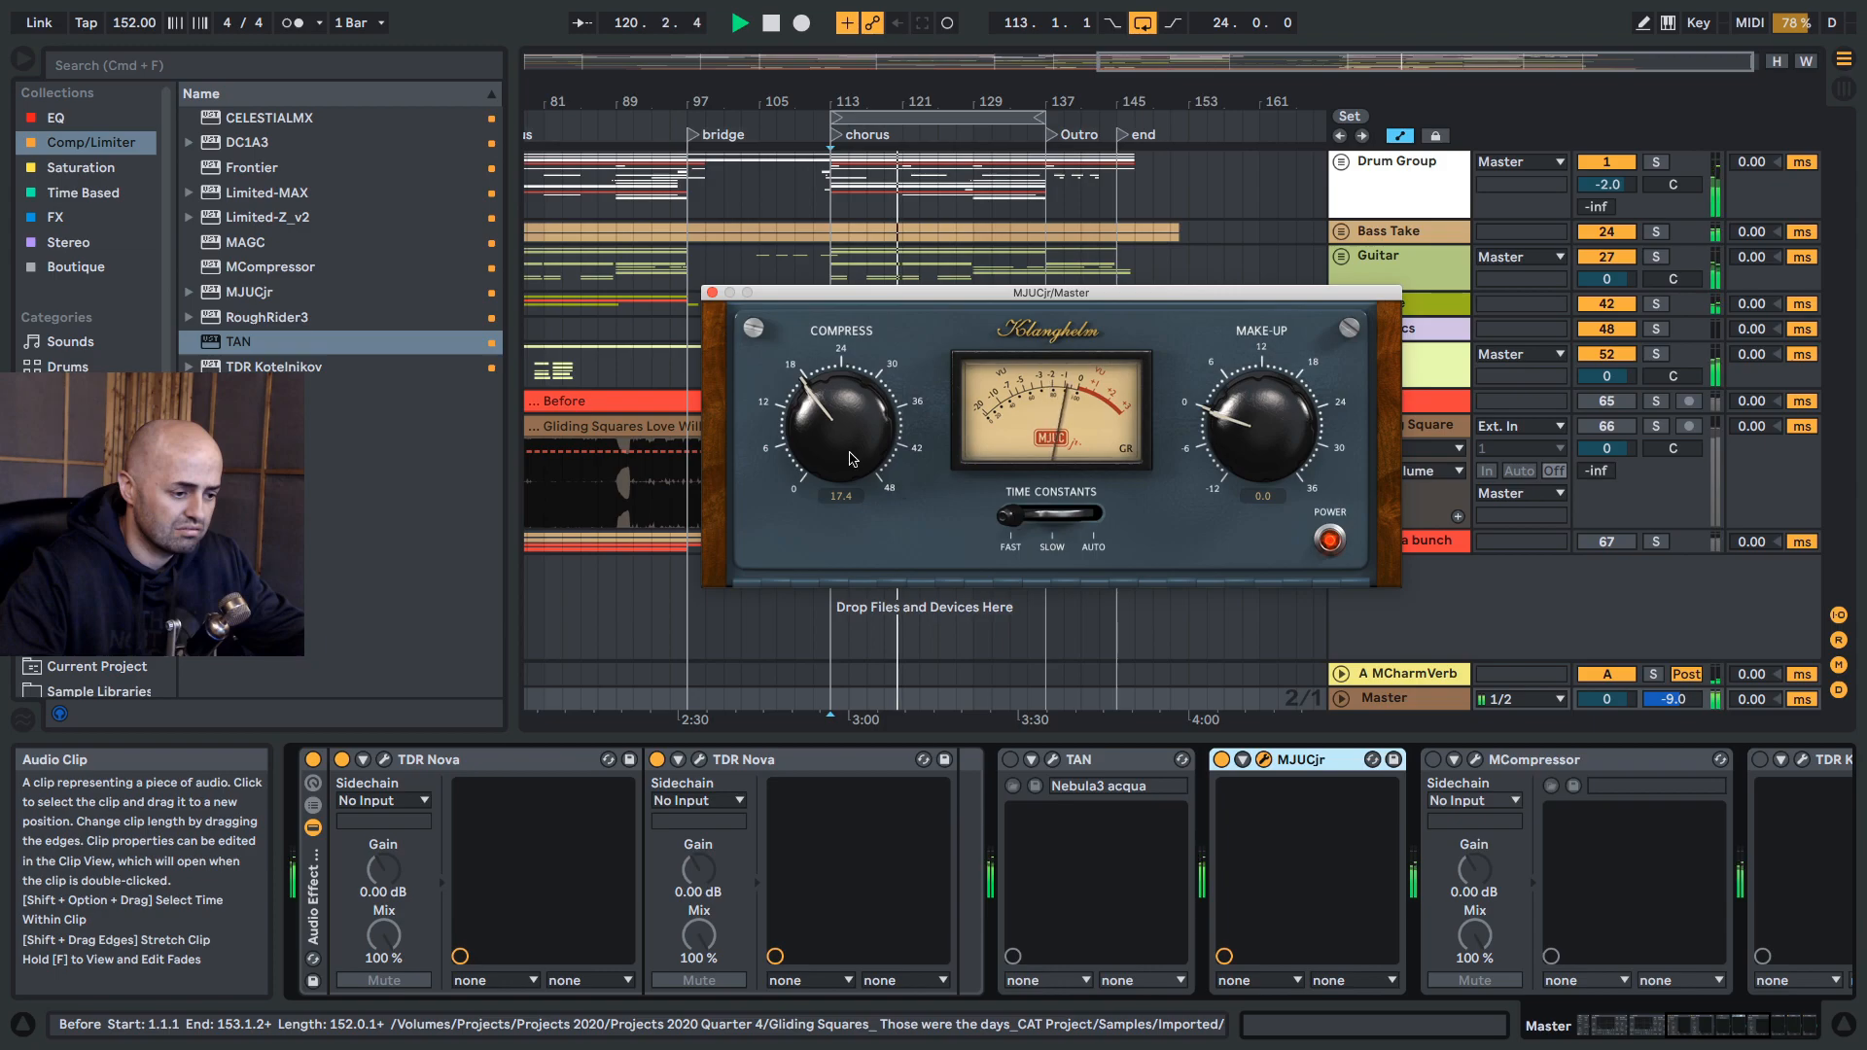
key("space")
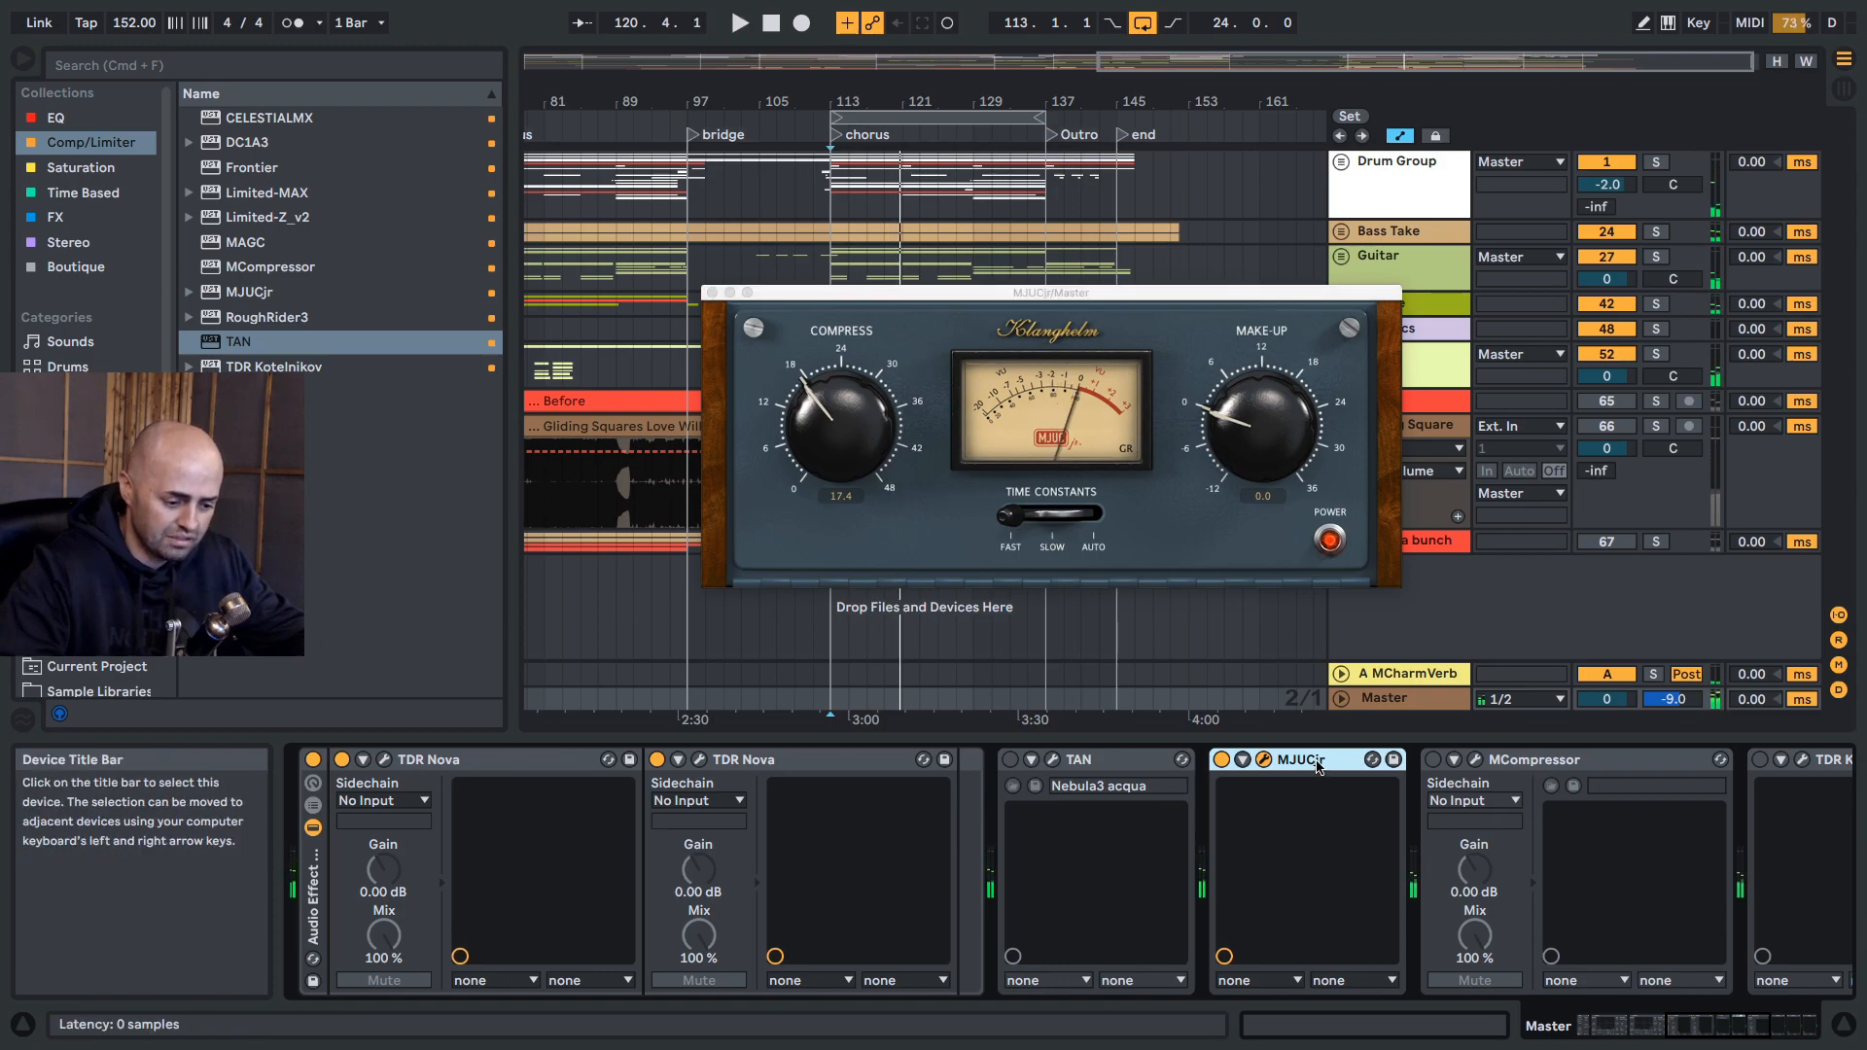
key("Delete")
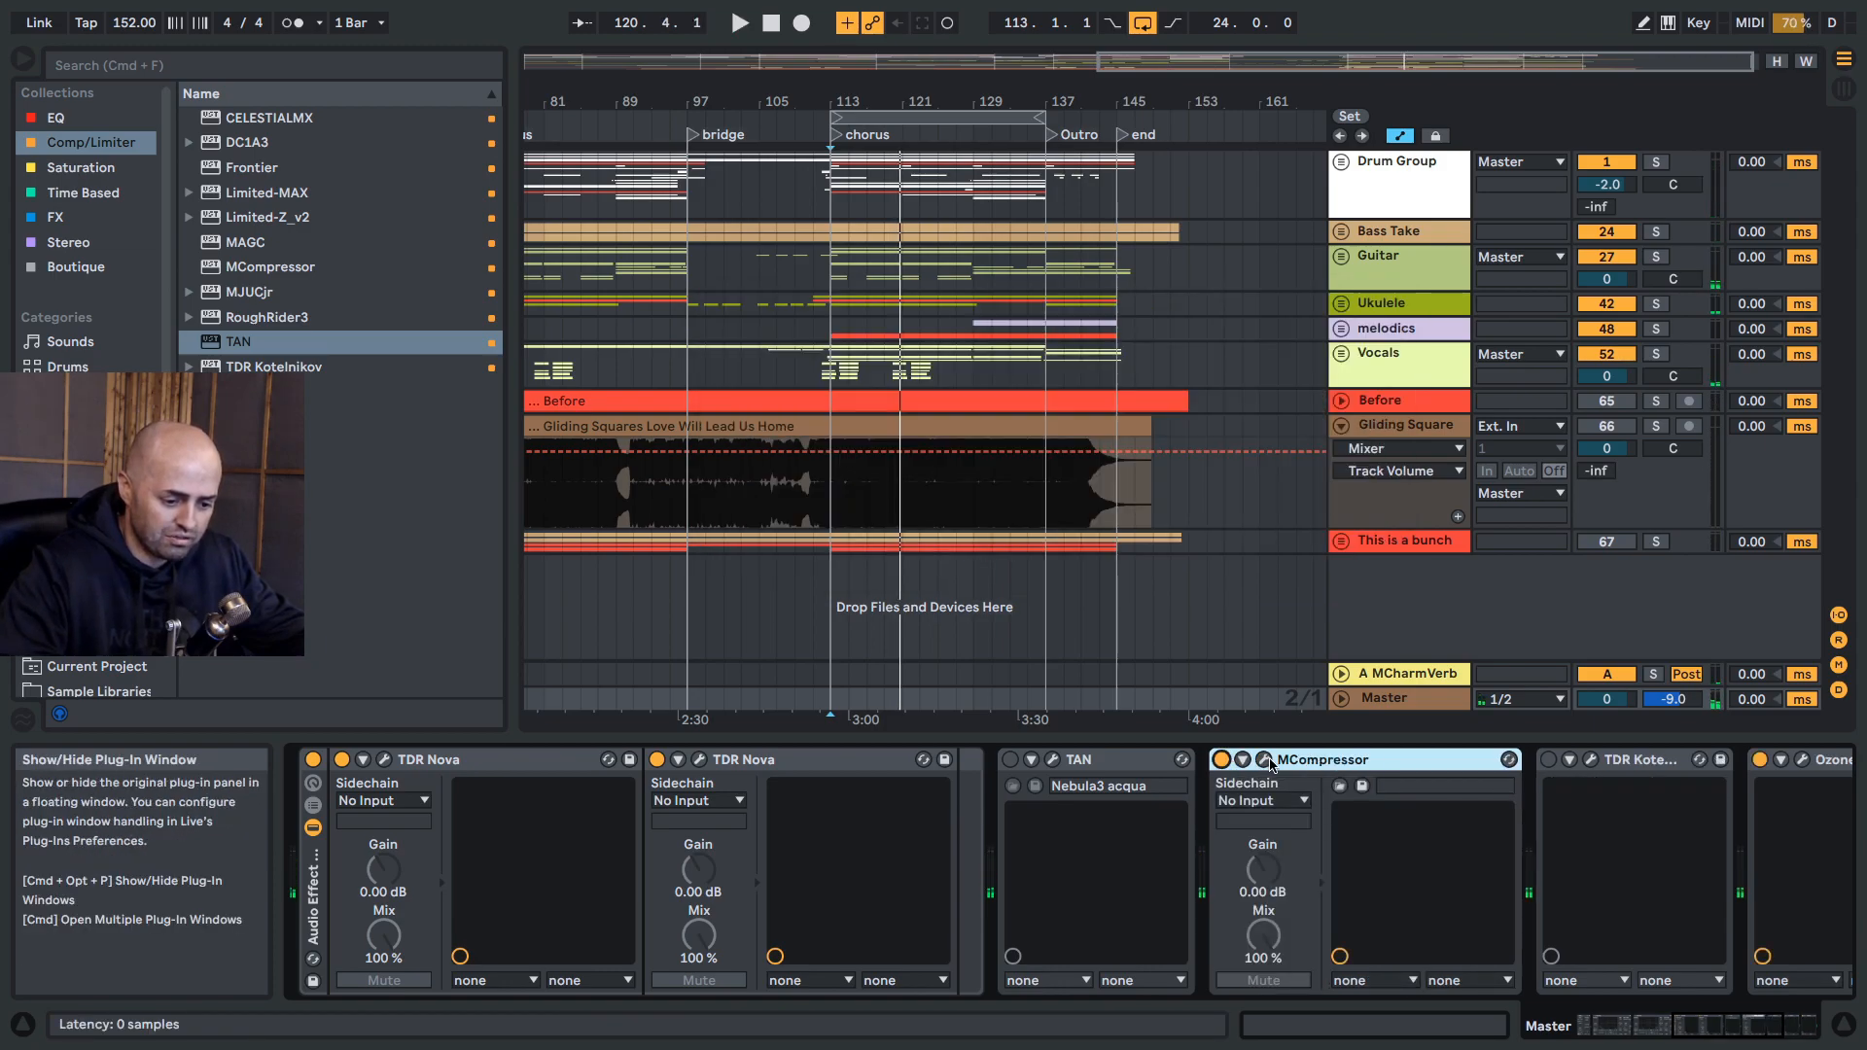
Step: Audition MCompressor on the chorus with a wide soft knee, -16 dB threshold and 80 ms attack, and delete it from the Master track
left_click(1266, 762)
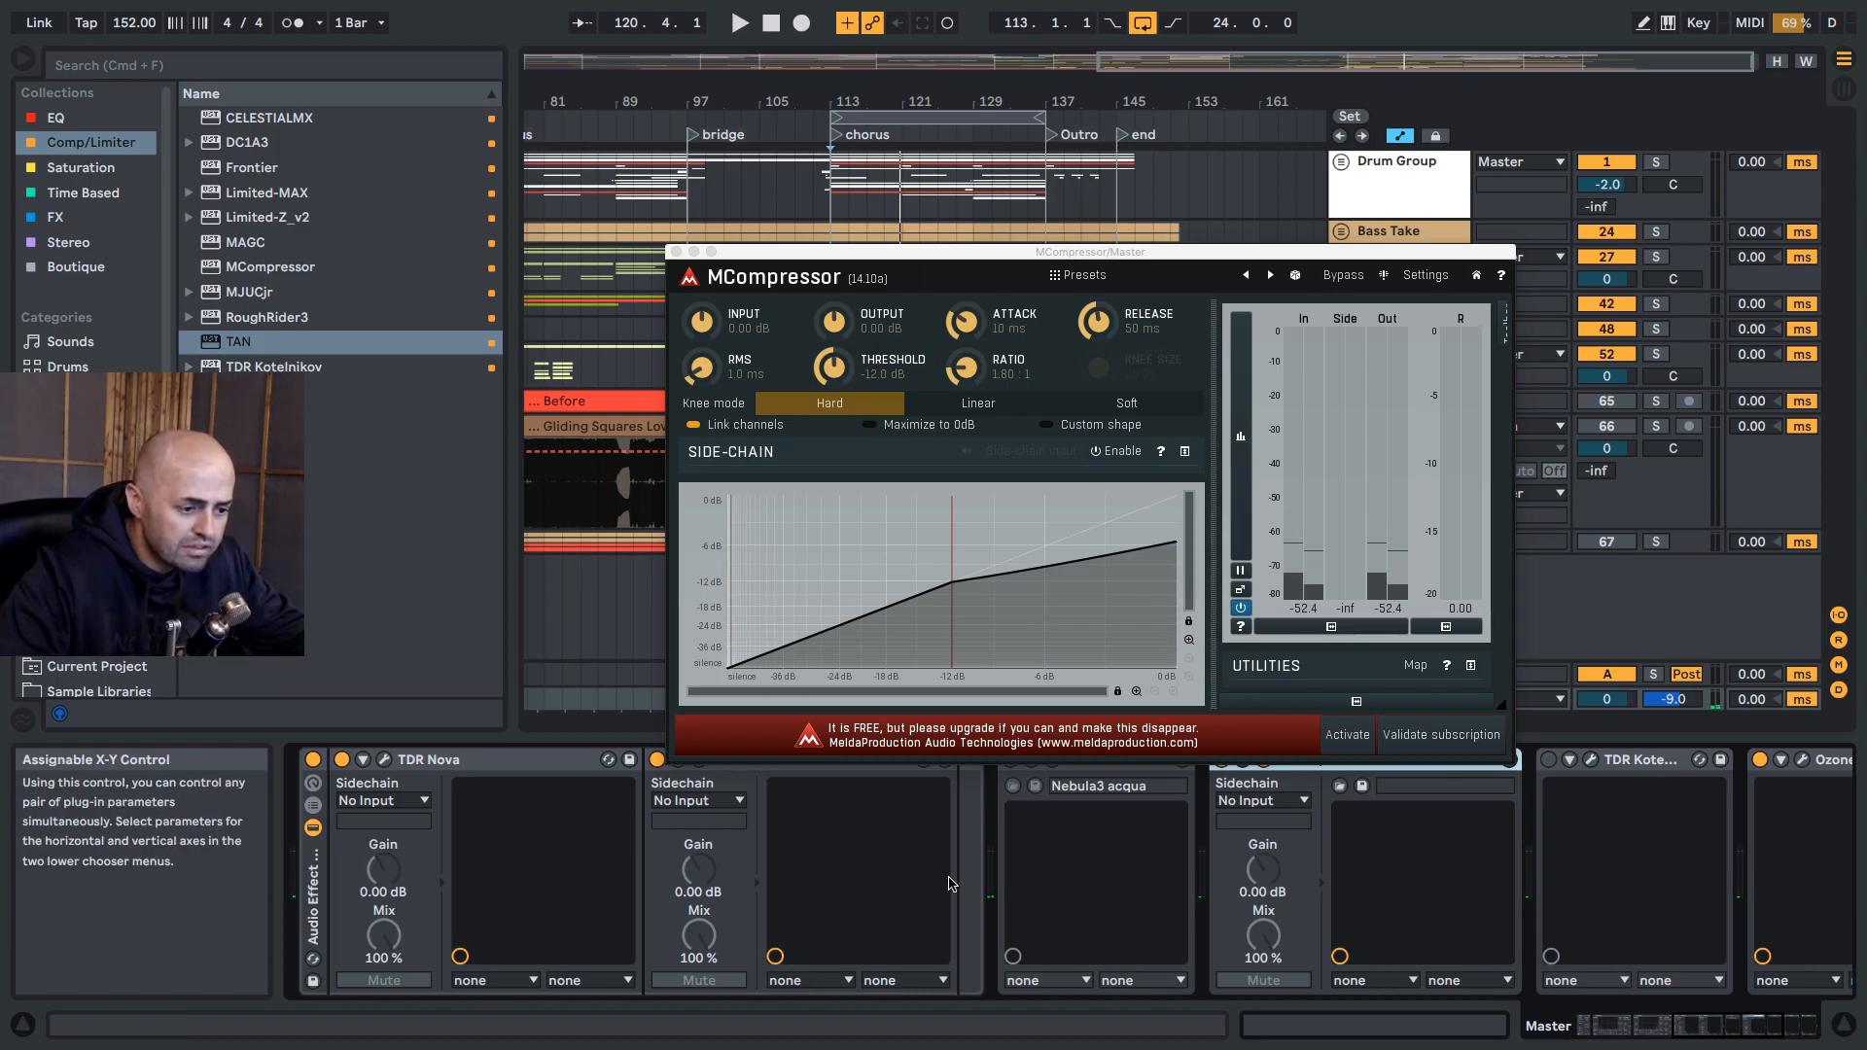
left_click(978, 403)
left_click(1126, 403)
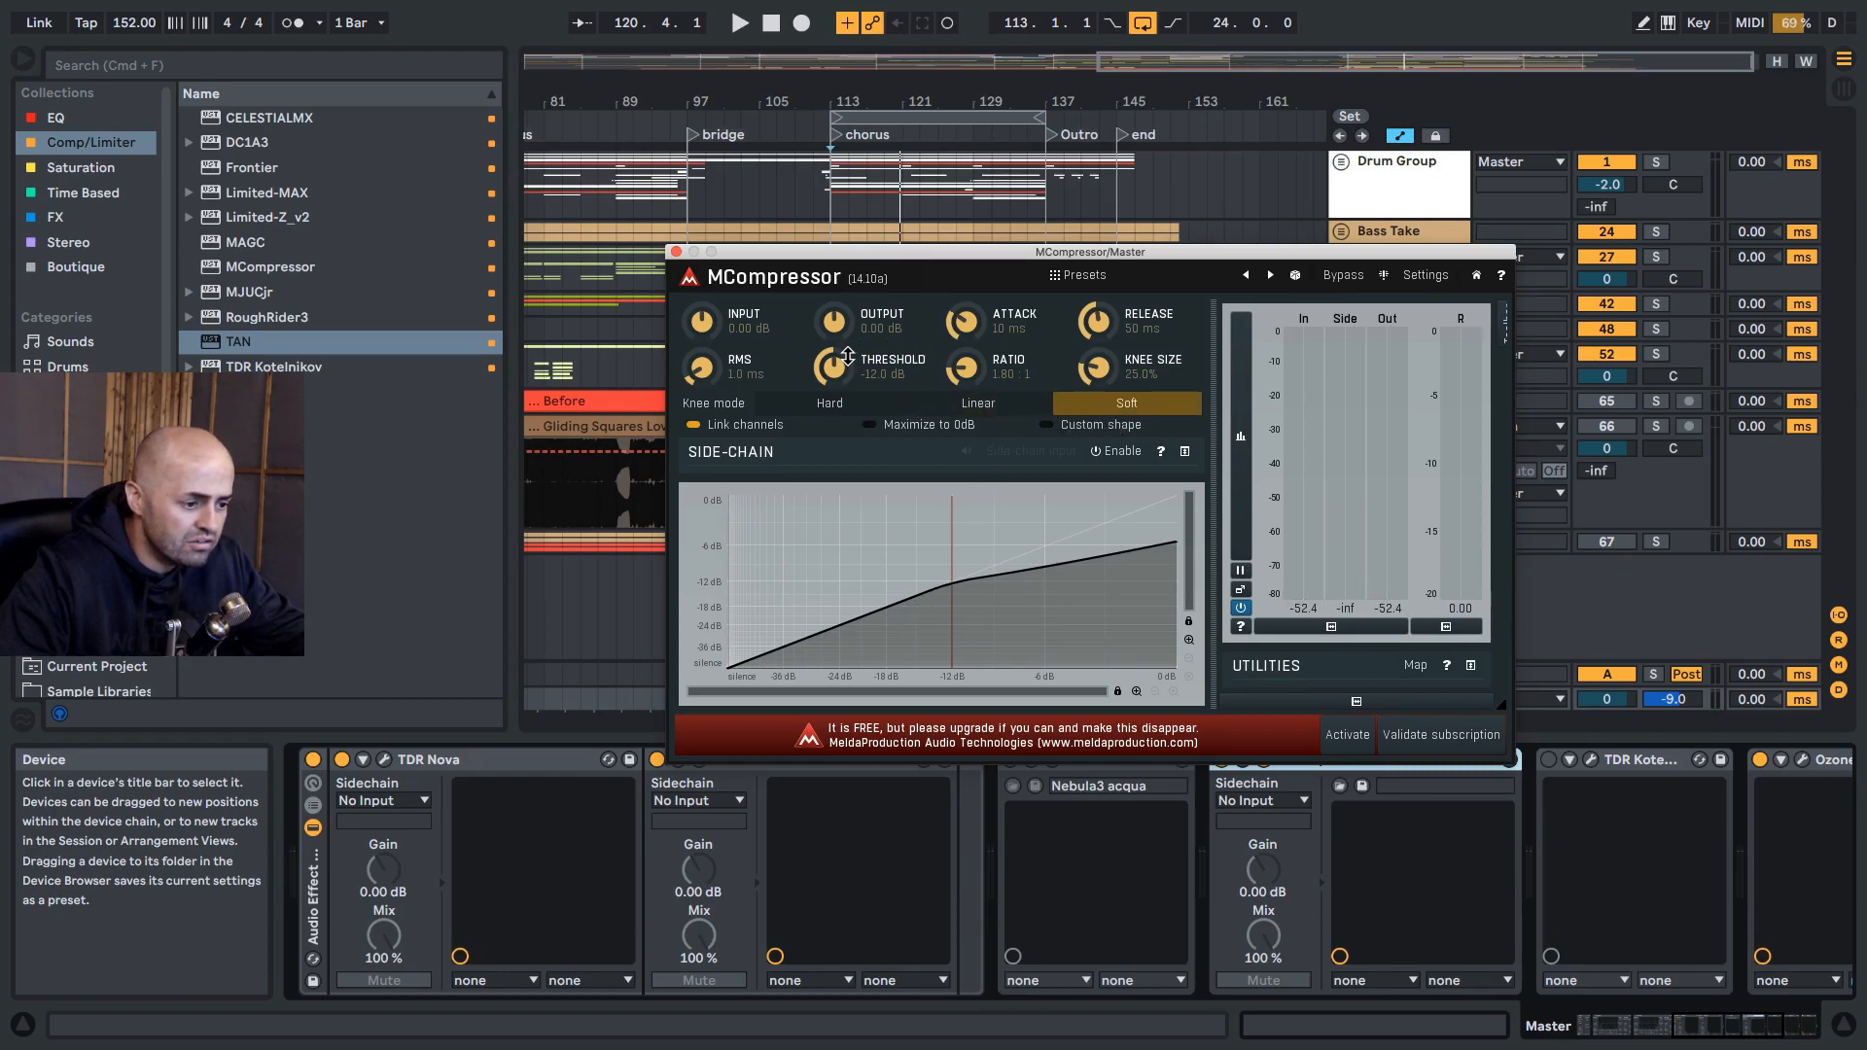
key("space")
mouse_move(848, 355)
left_mouse_down()
mouse_move(848, 408)
mouse_move(831, 335)
left_mouse_up()
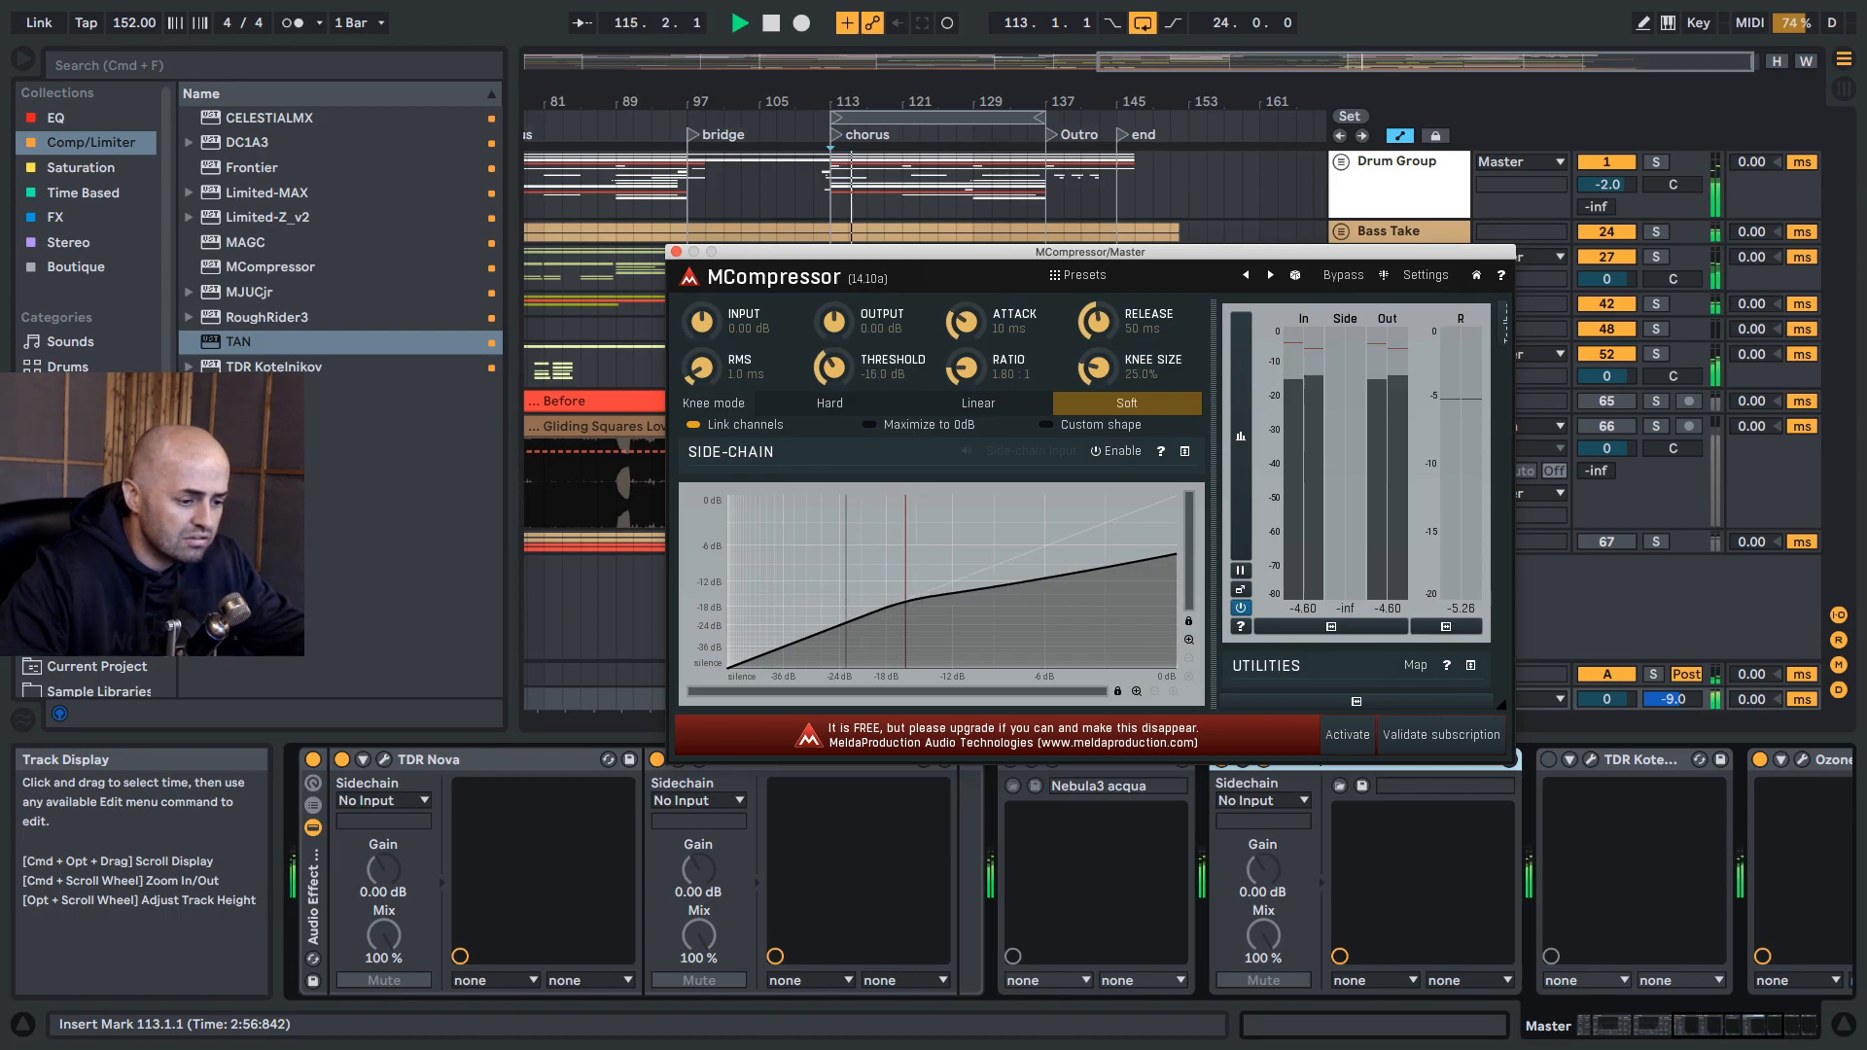
left_click_drag(1104, 370, 962, 293)
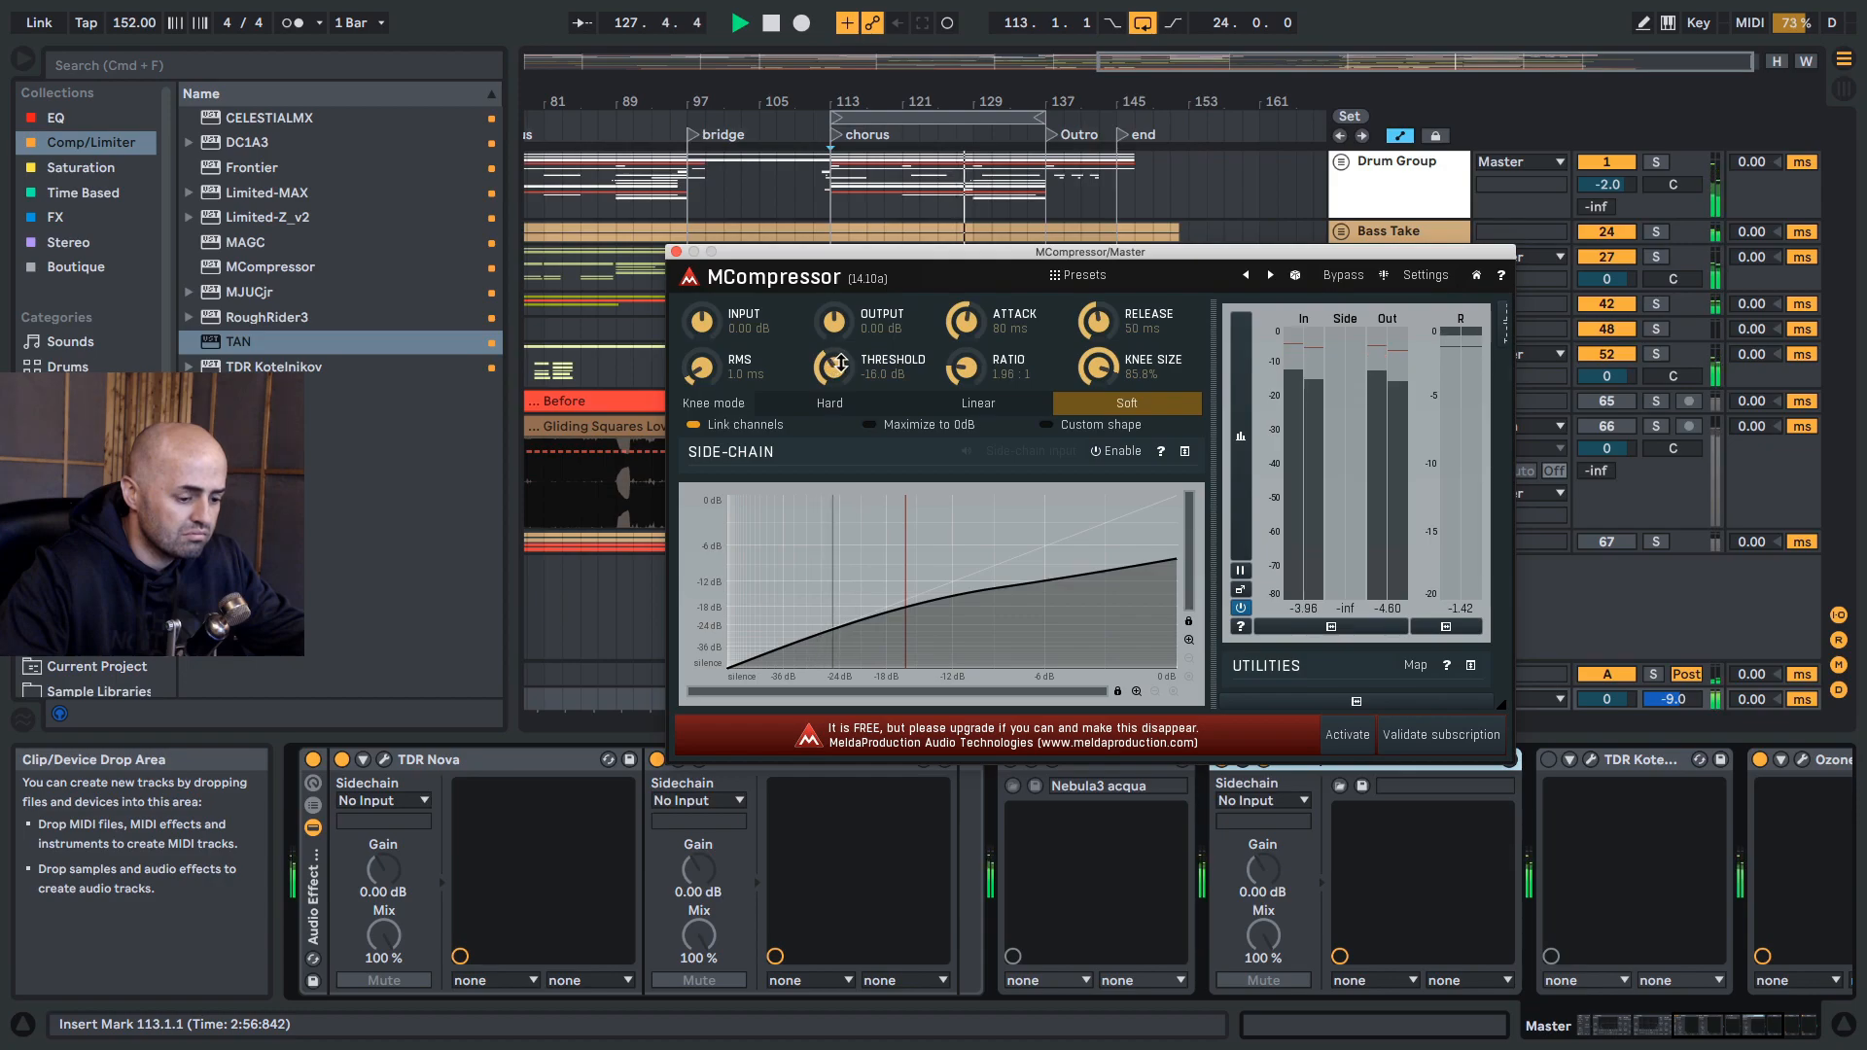
left_click_drag(972, 252, 956, 84)
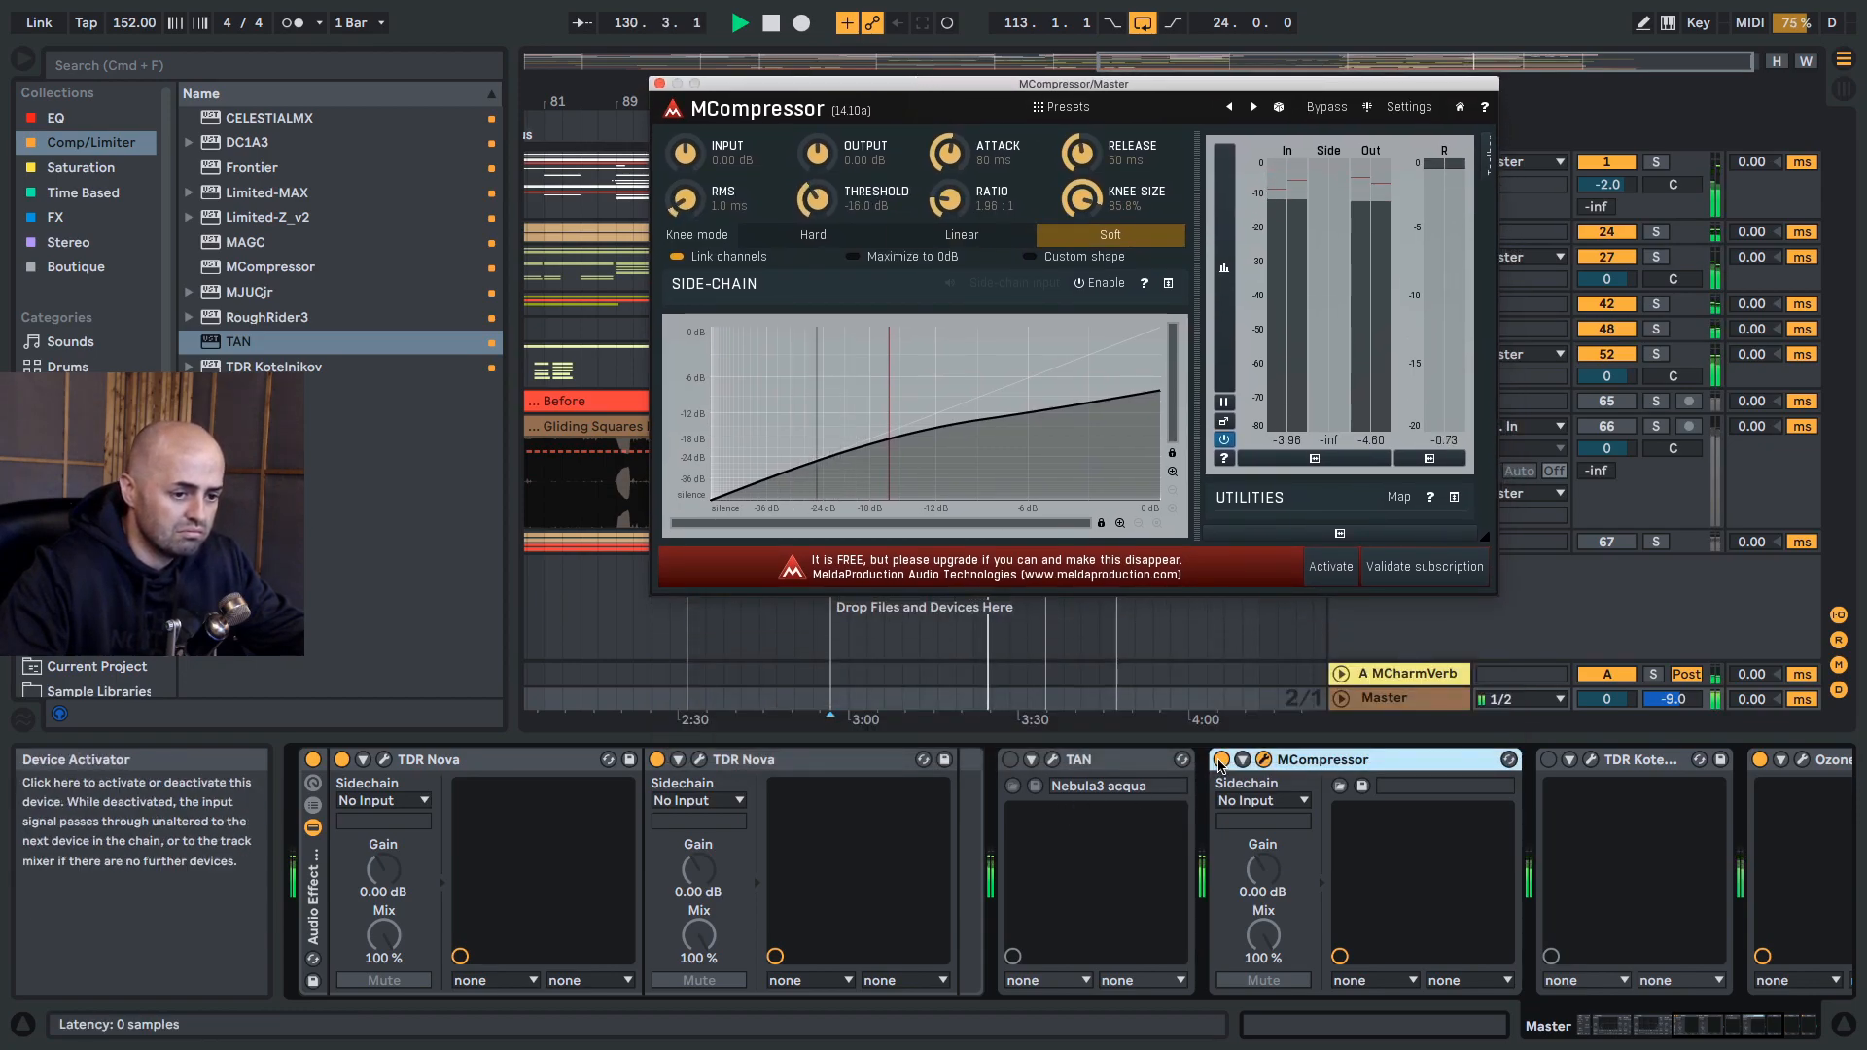
key("space")
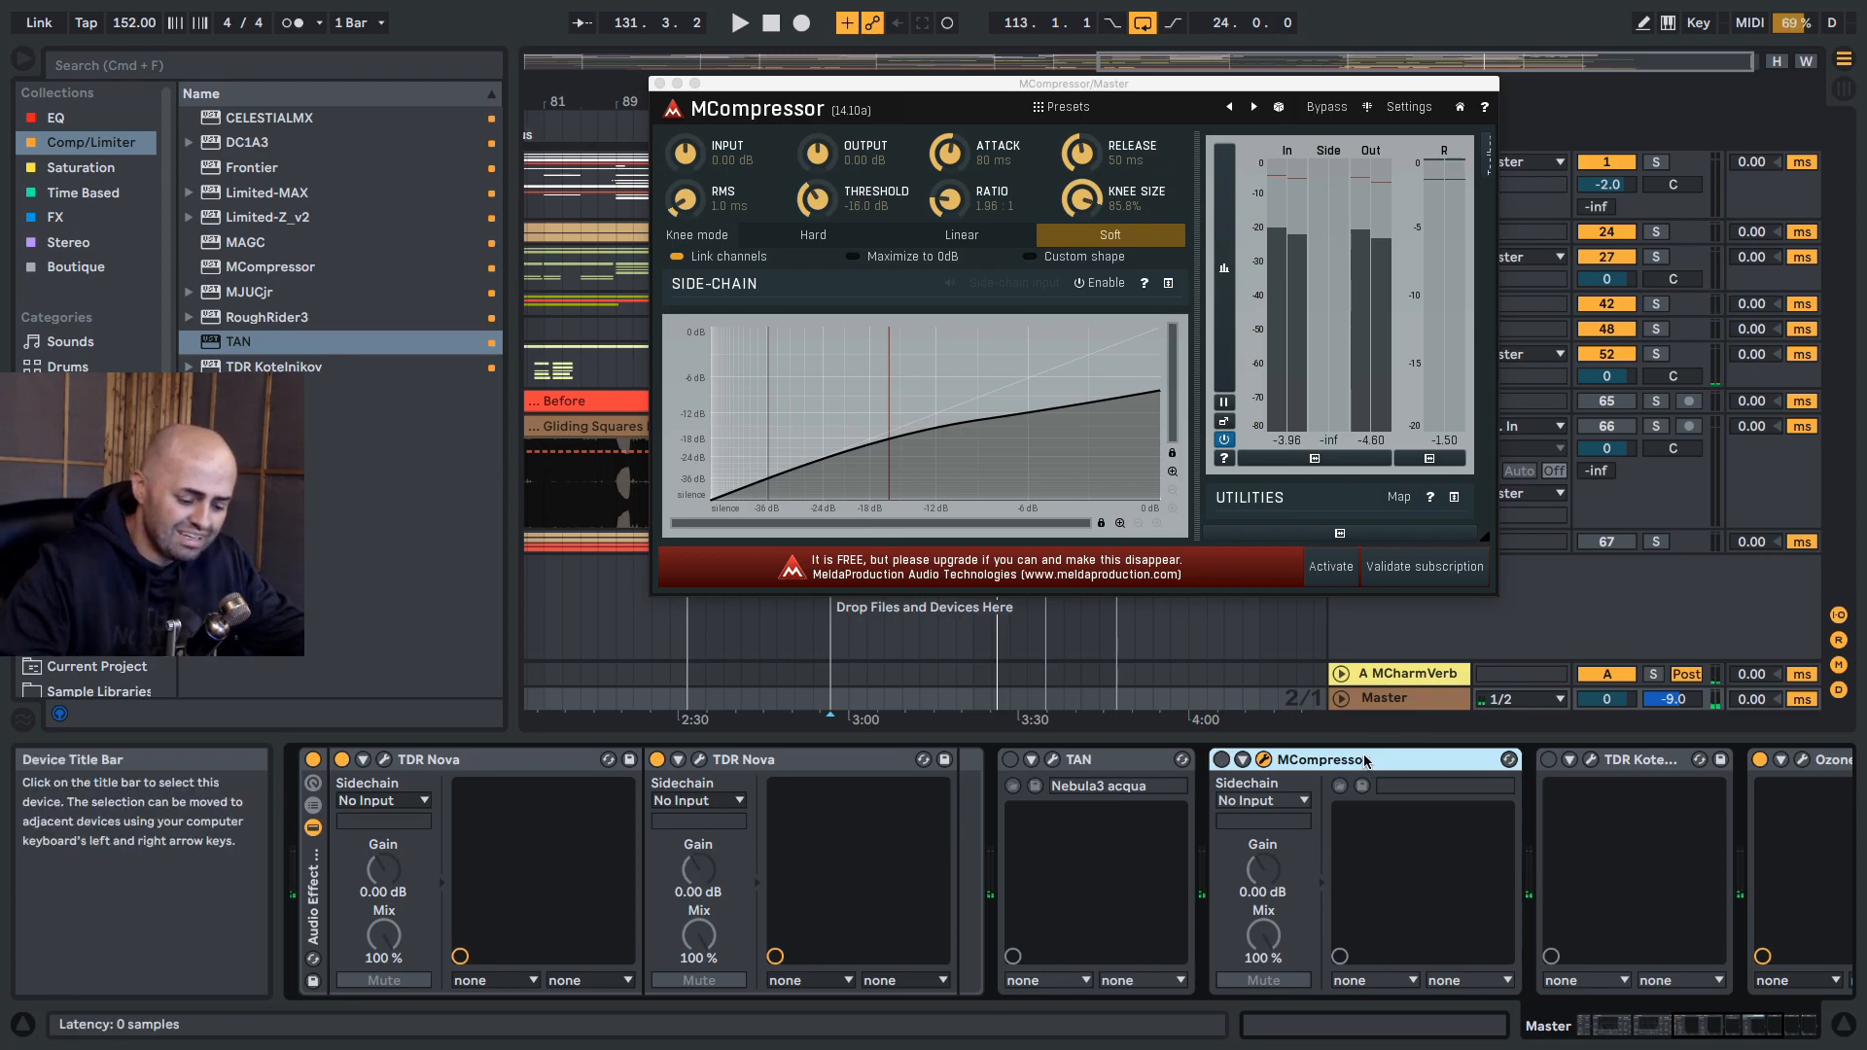
key("Delete")
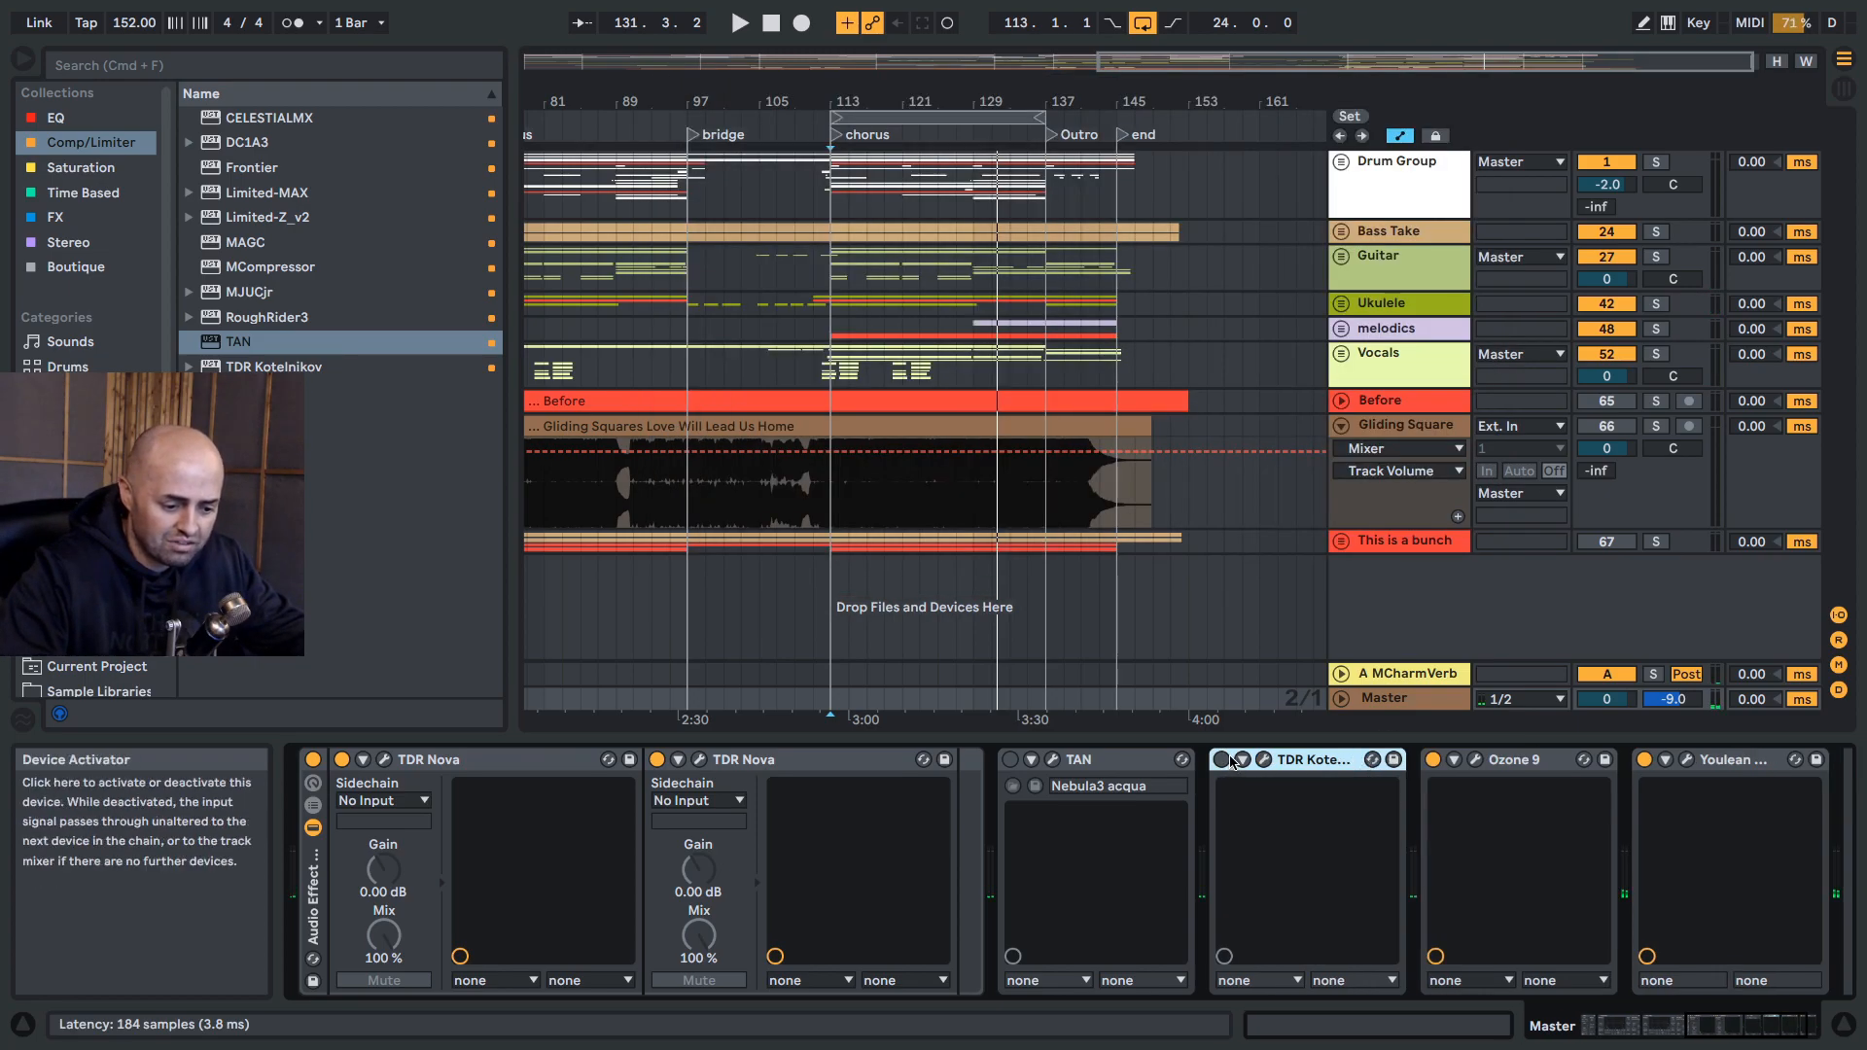
Step: Open TDR Kotelnikov and set its threshold to -16.3 dB, attack to 42 ms and stereo sensitivity difference to 22% while the chorus plays
left_click(1264, 761)
left_click_drag(1018, 240, 1018, 283)
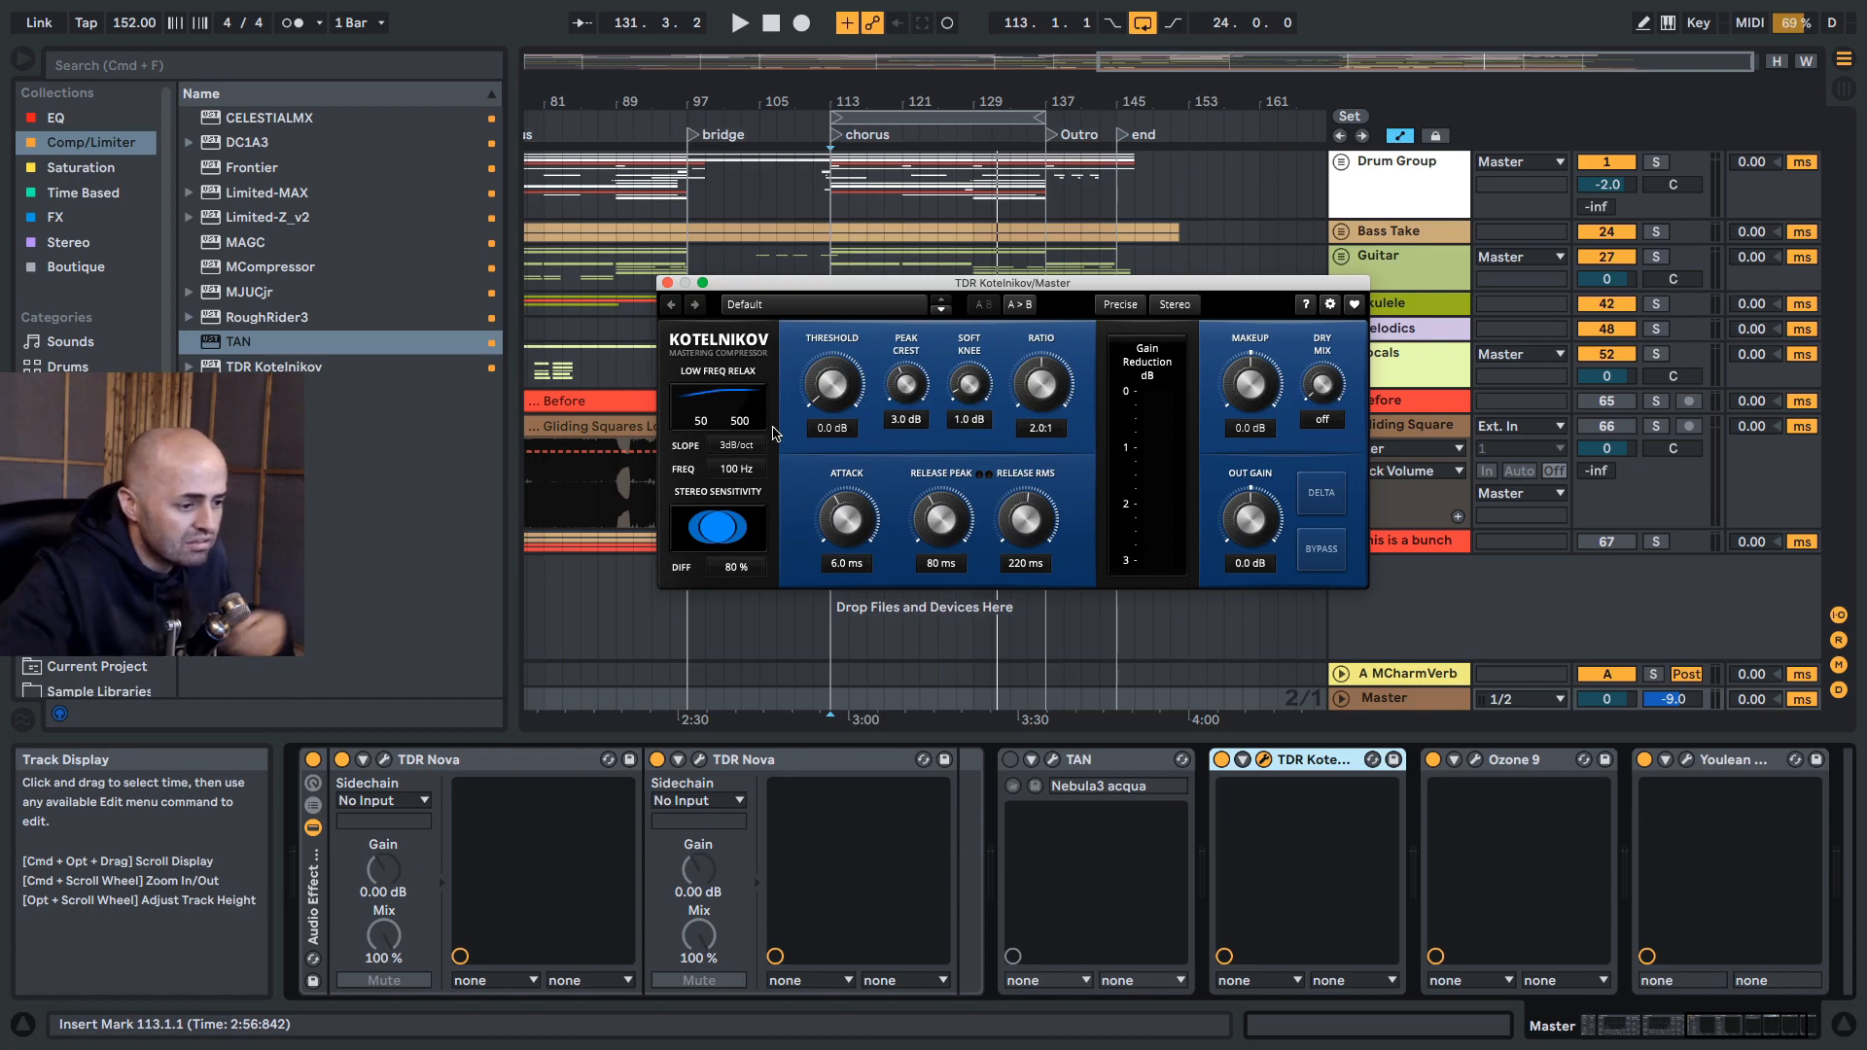
key("space")
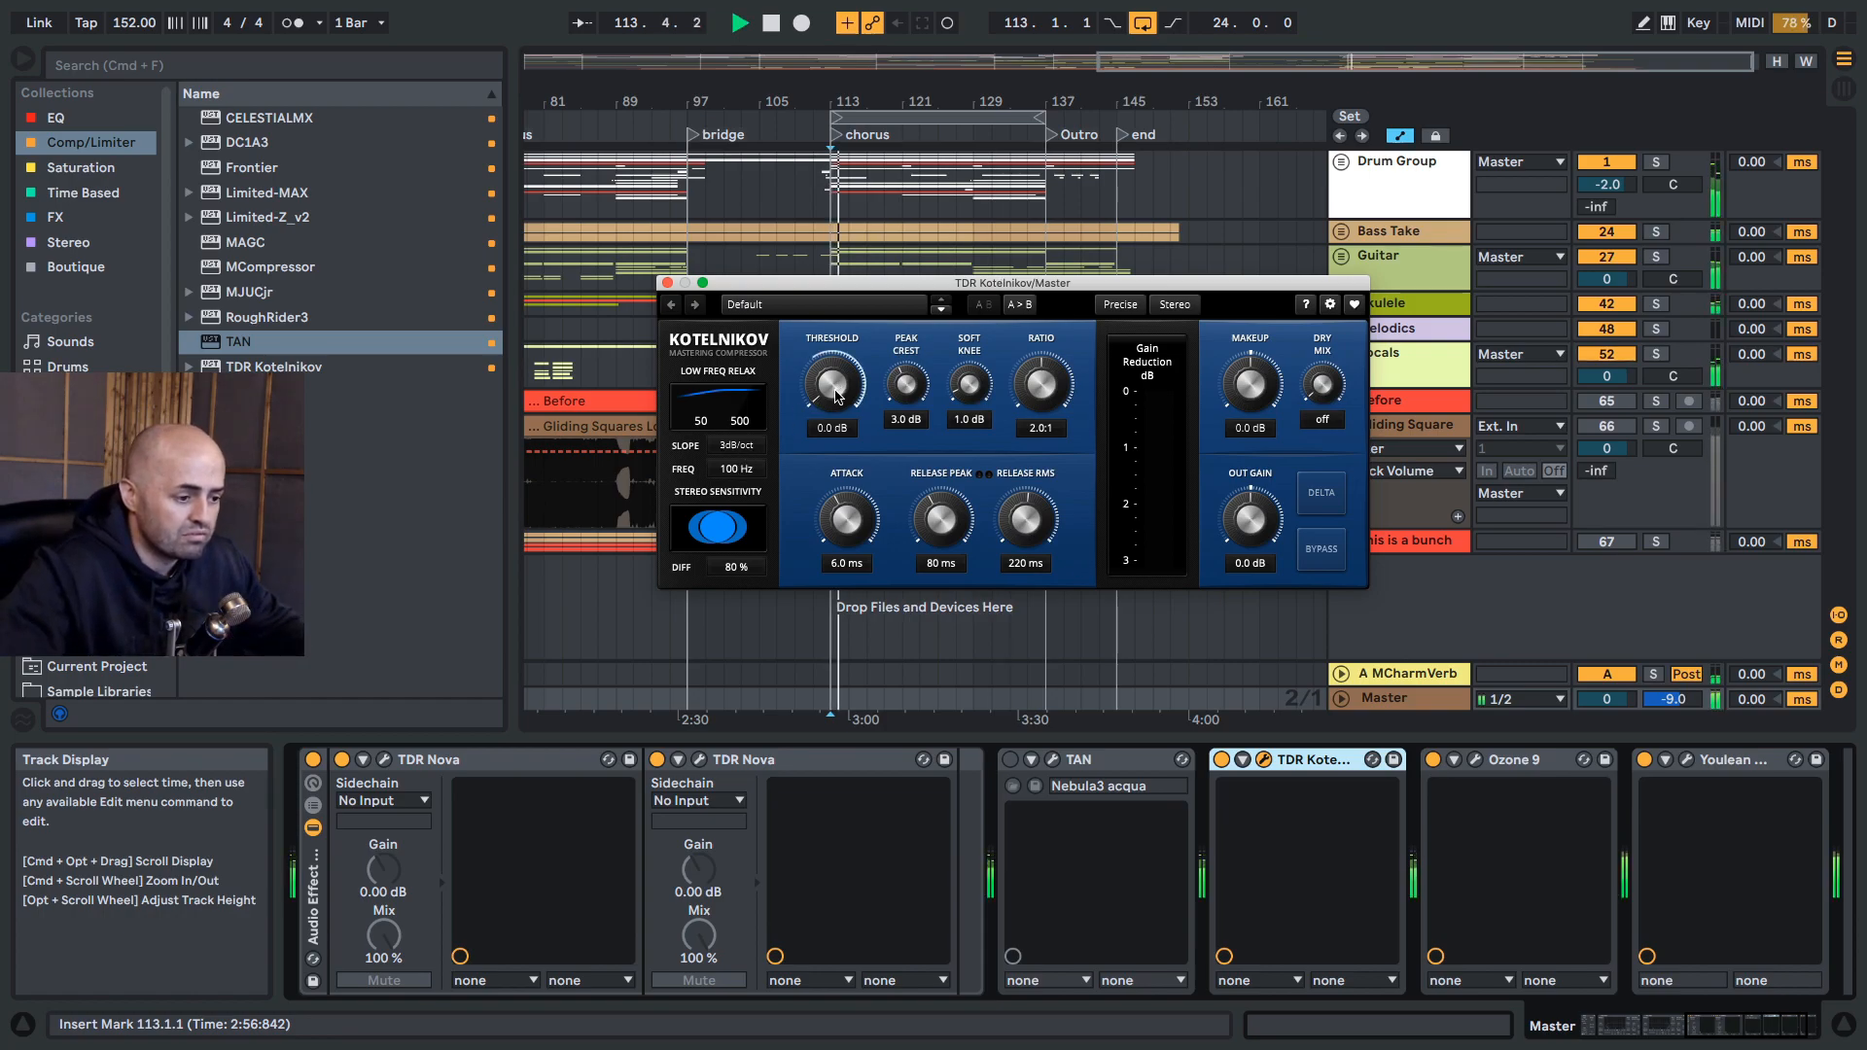
mouse_move(836, 393)
left_mouse_down()
mouse_move(836, 447)
mouse_move(838, 365)
left_mouse_up()
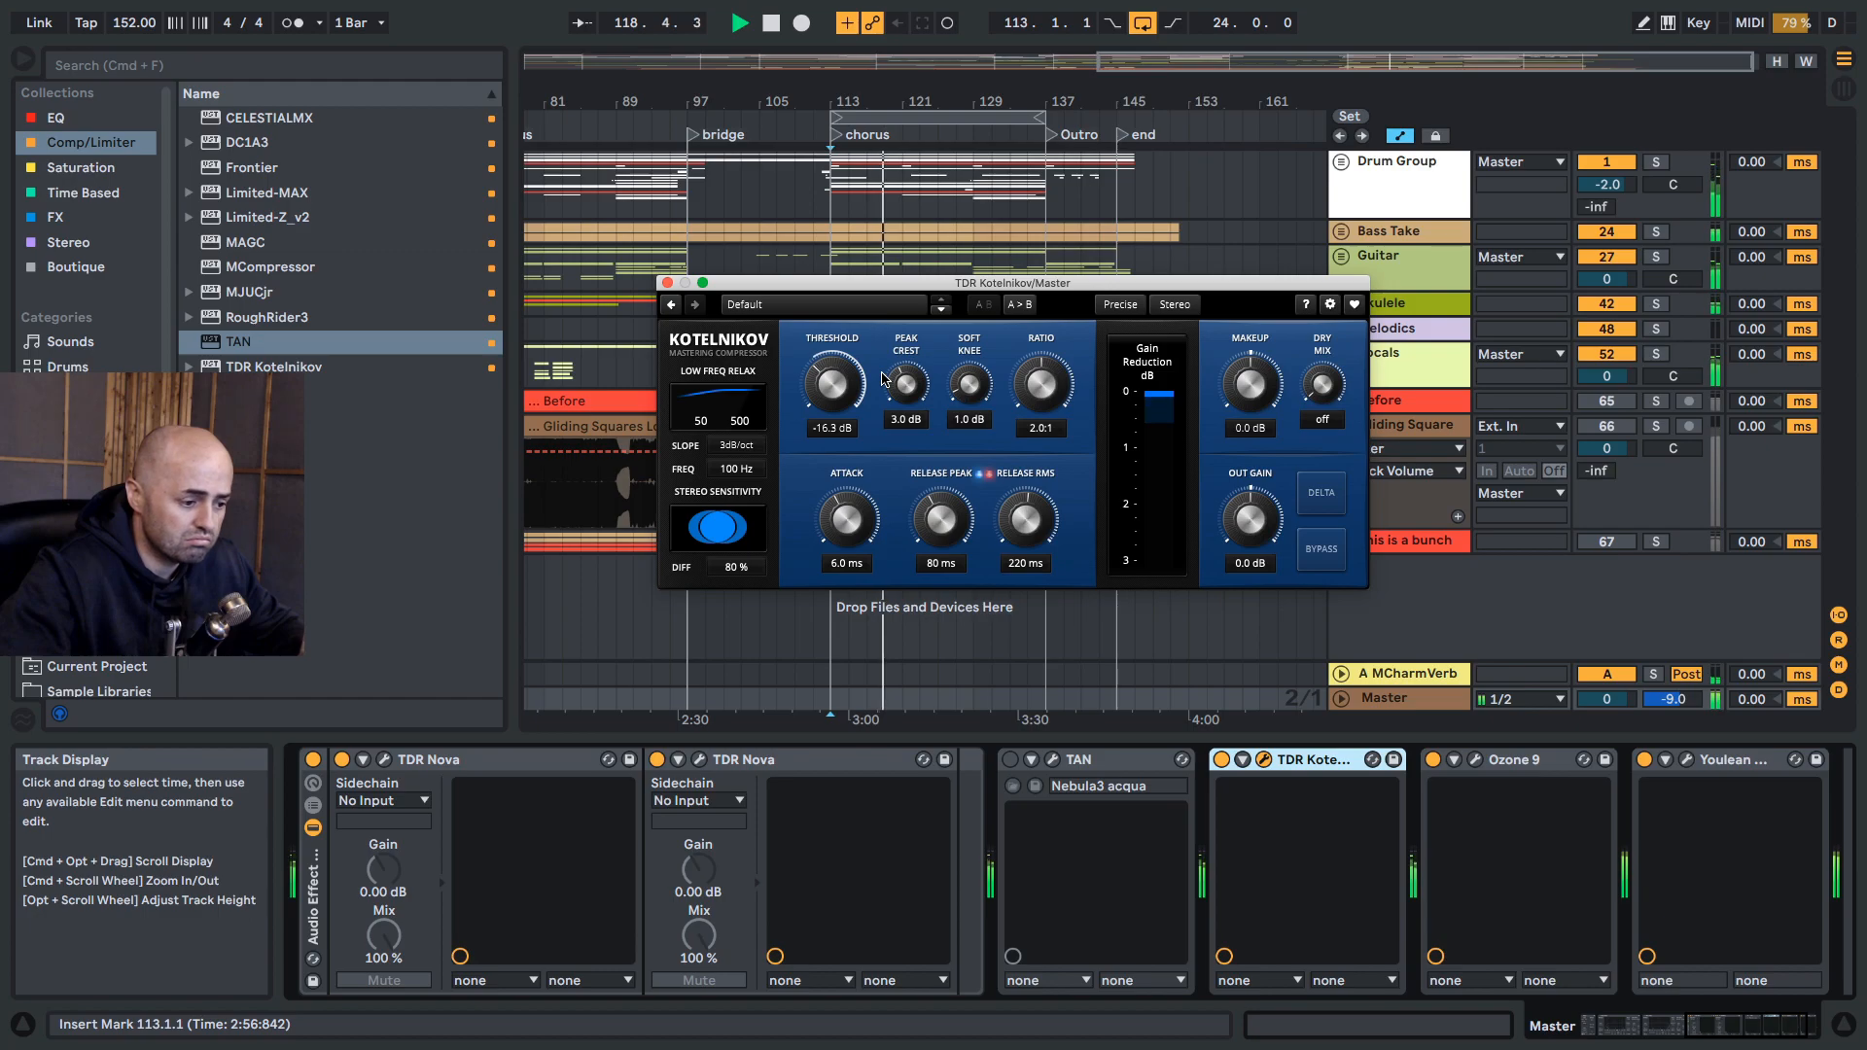
left_click_drag(863, 525, 864, 482)
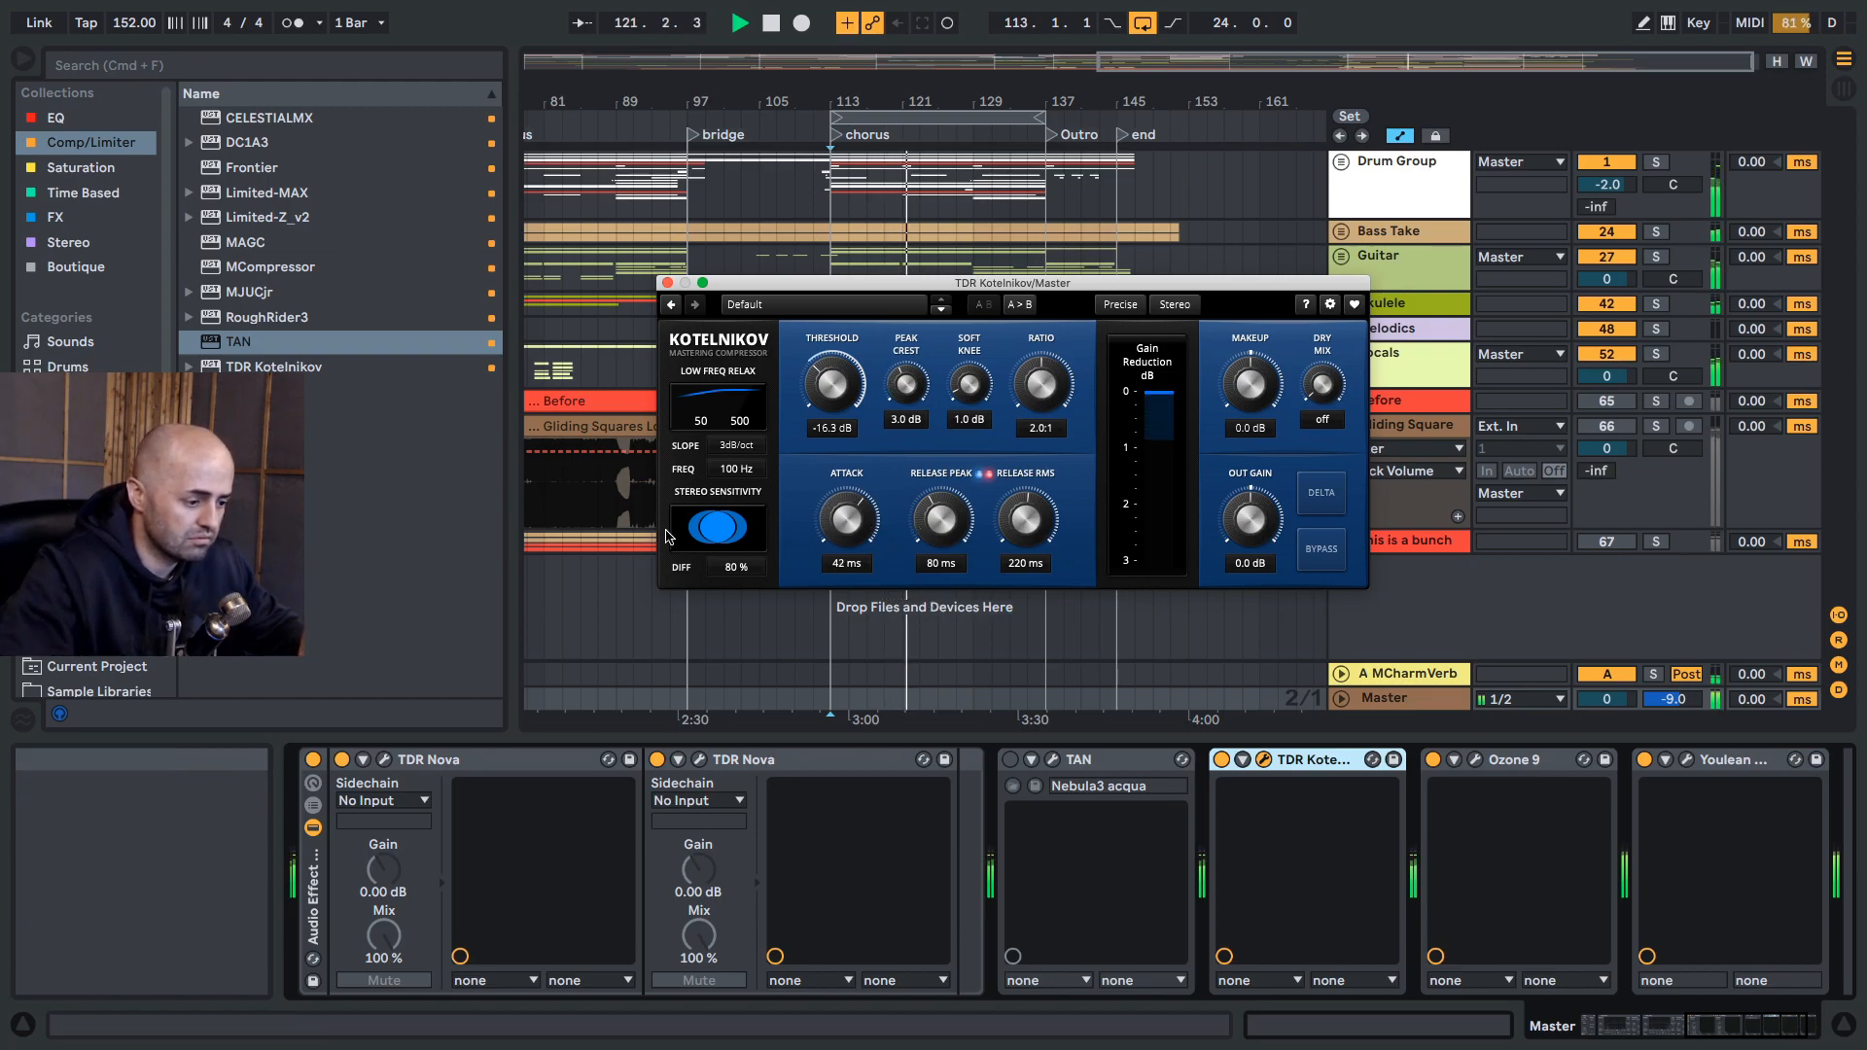
left_click_drag(729, 567, 729, 640)
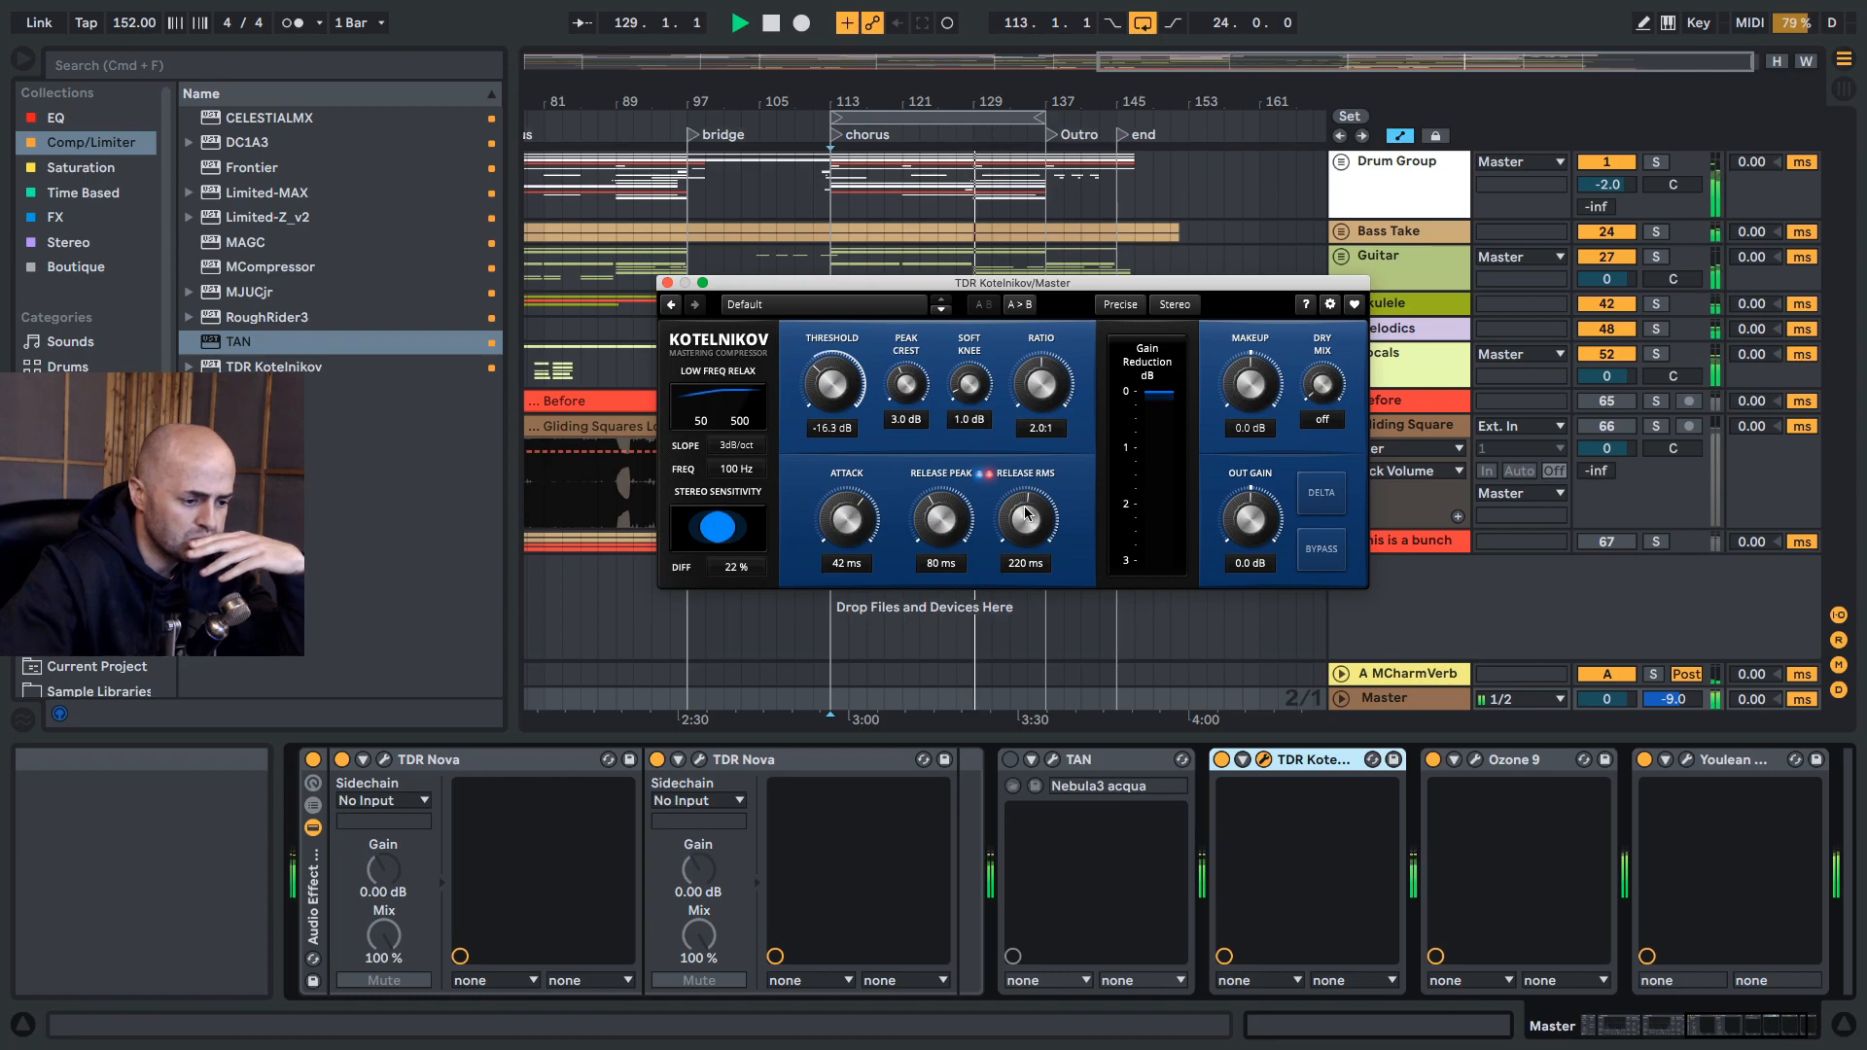
key("space")
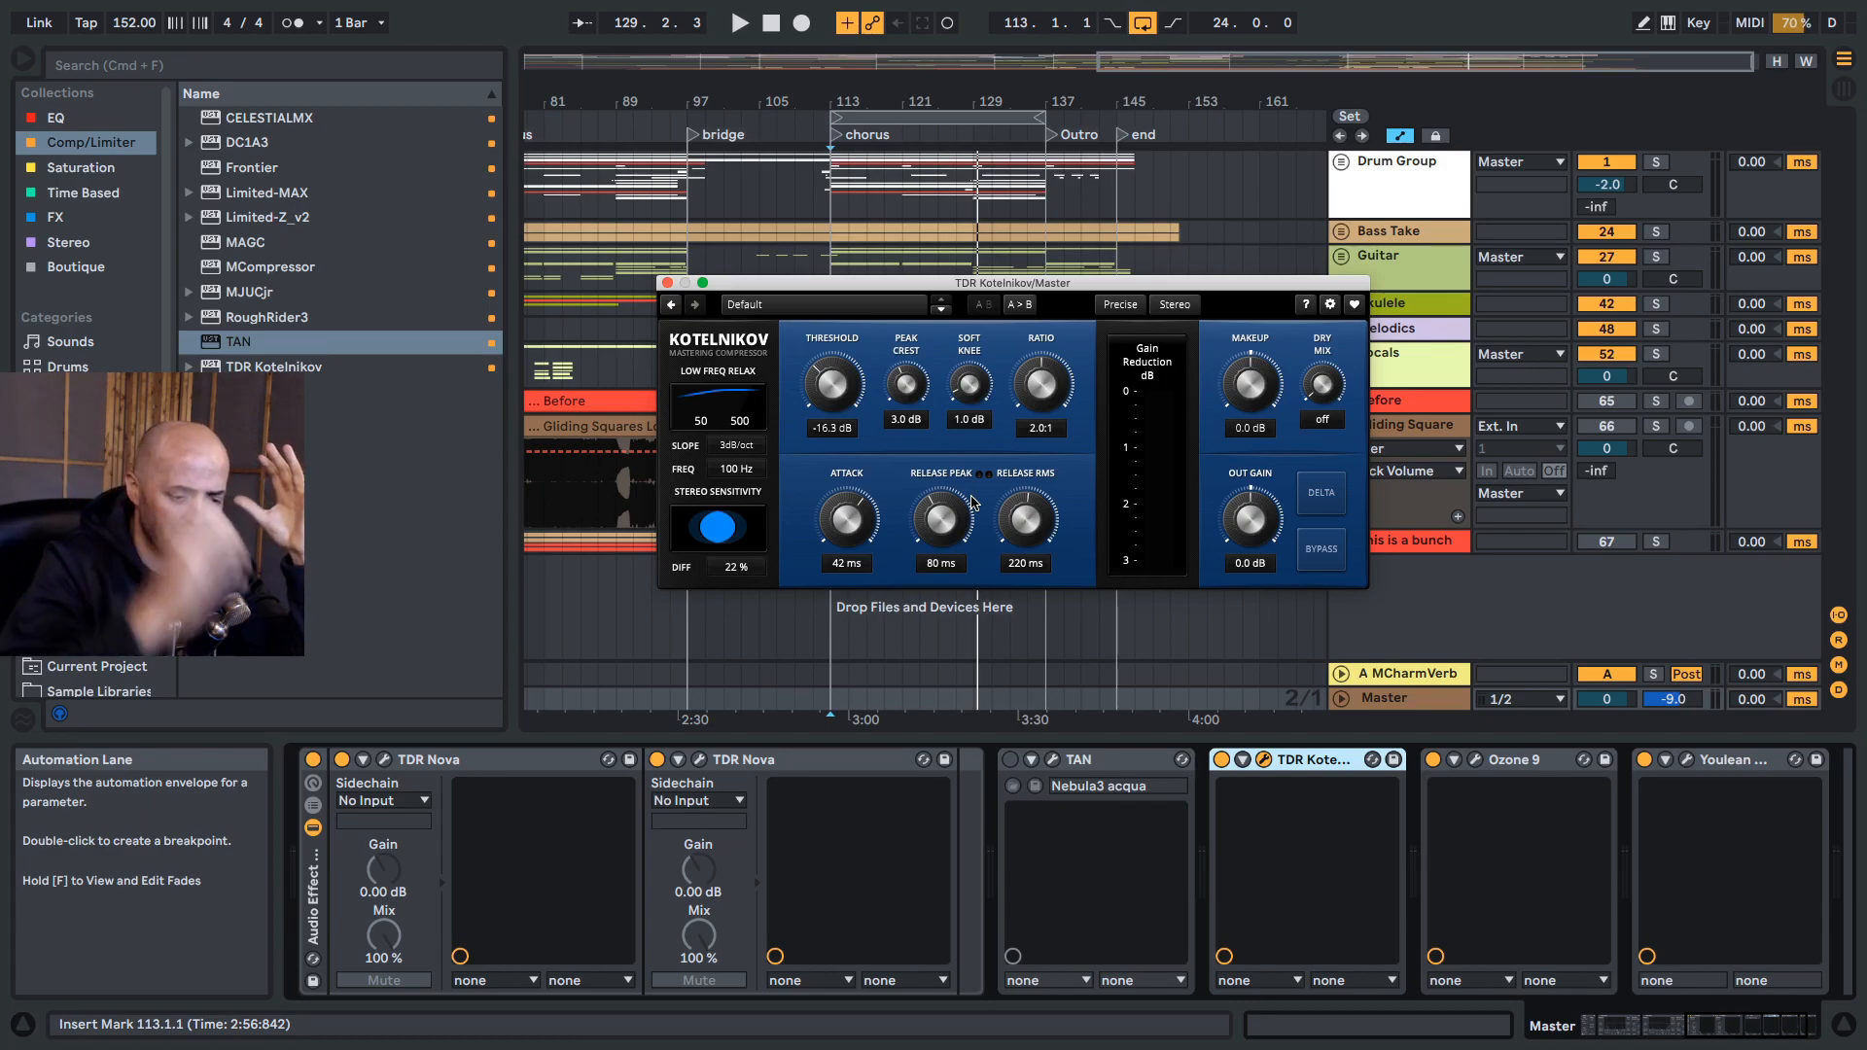
Step: Switch Kotelnikov's Delta mode on and off, and listen to the chorus with the compressor deactivated before reactivating it
left_click(1332, 512)
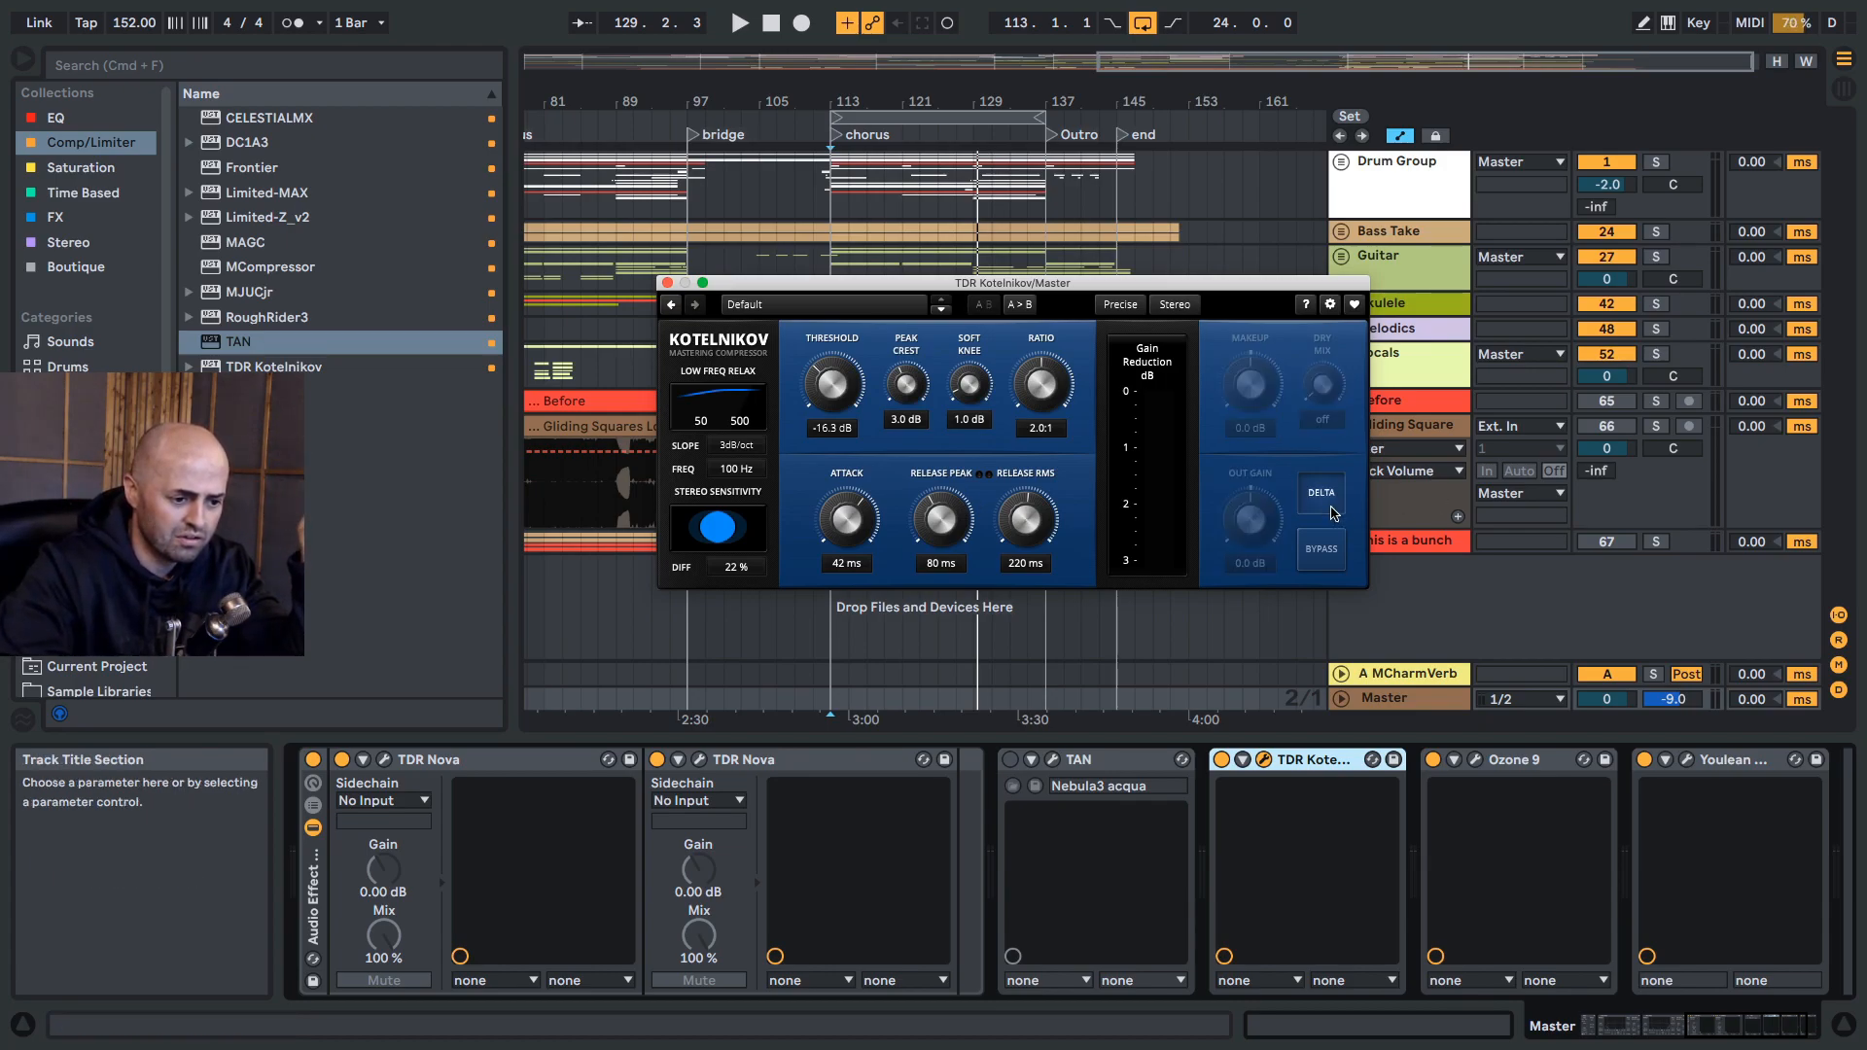
left_click(1332, 513)
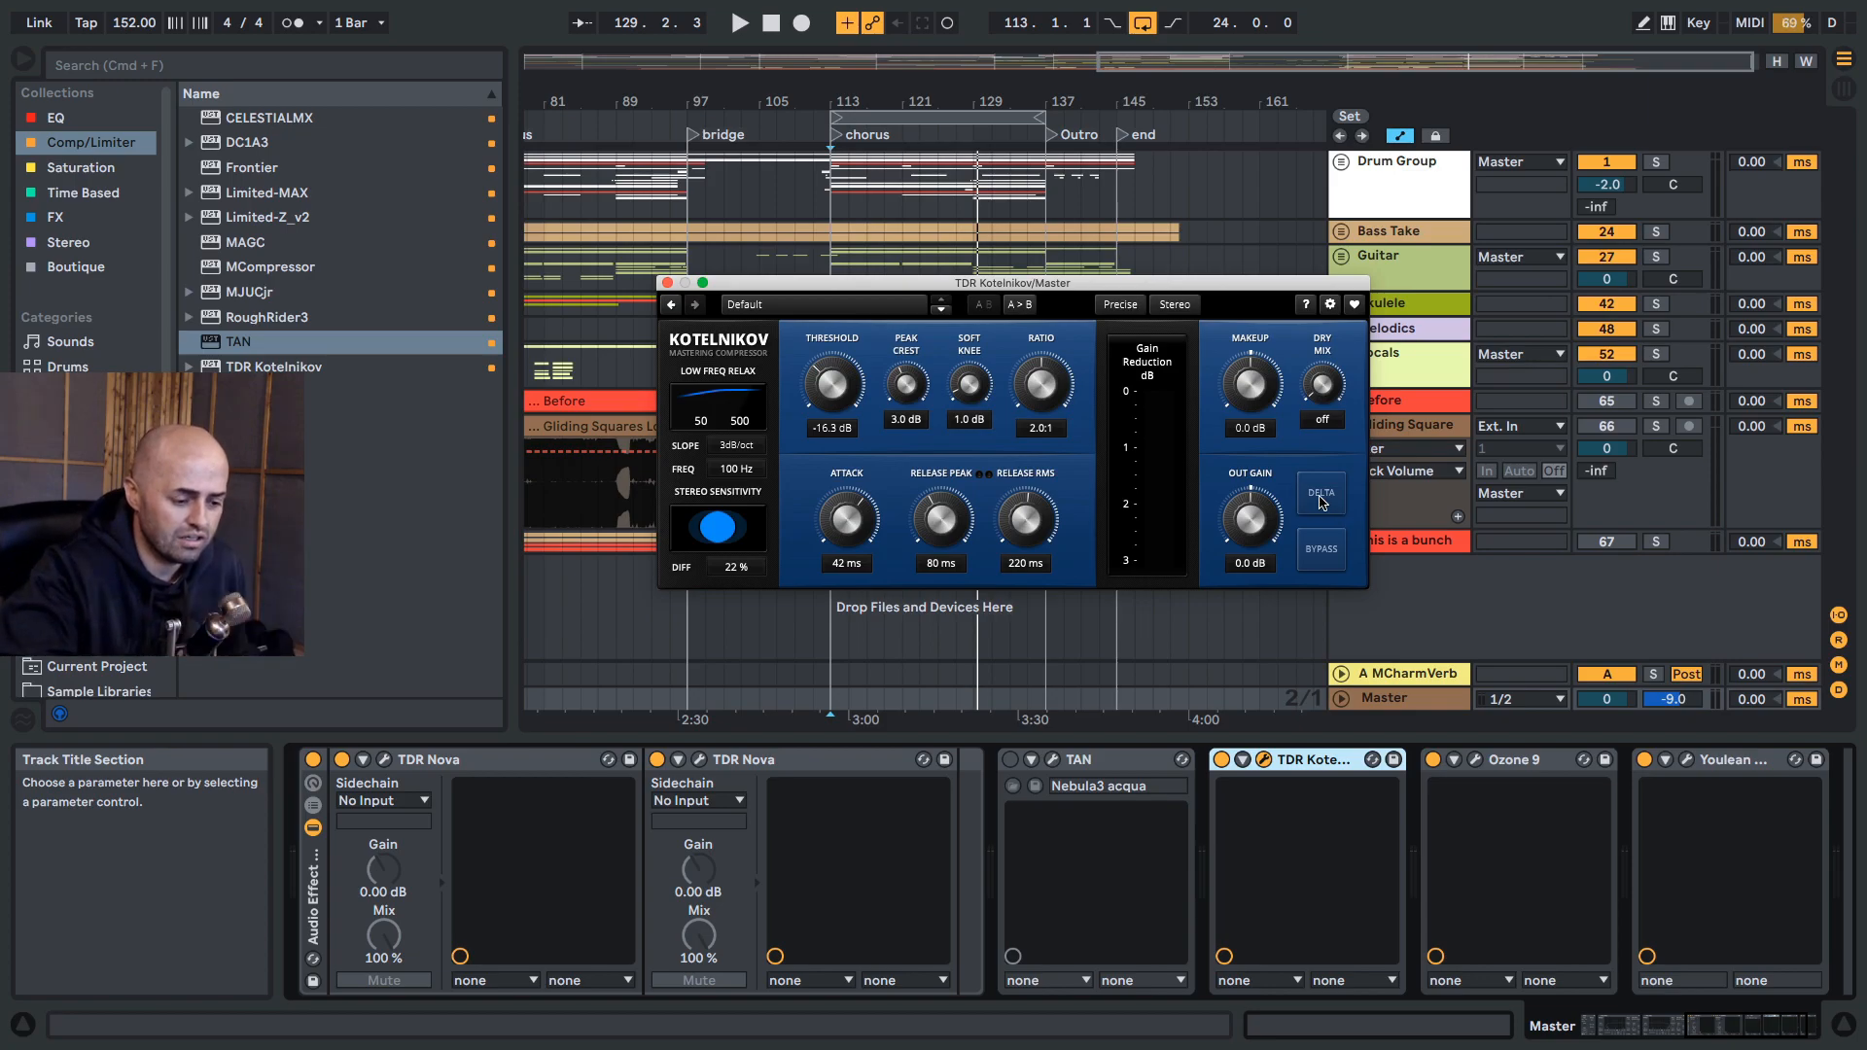
left_click(1222, 760)
key("space")
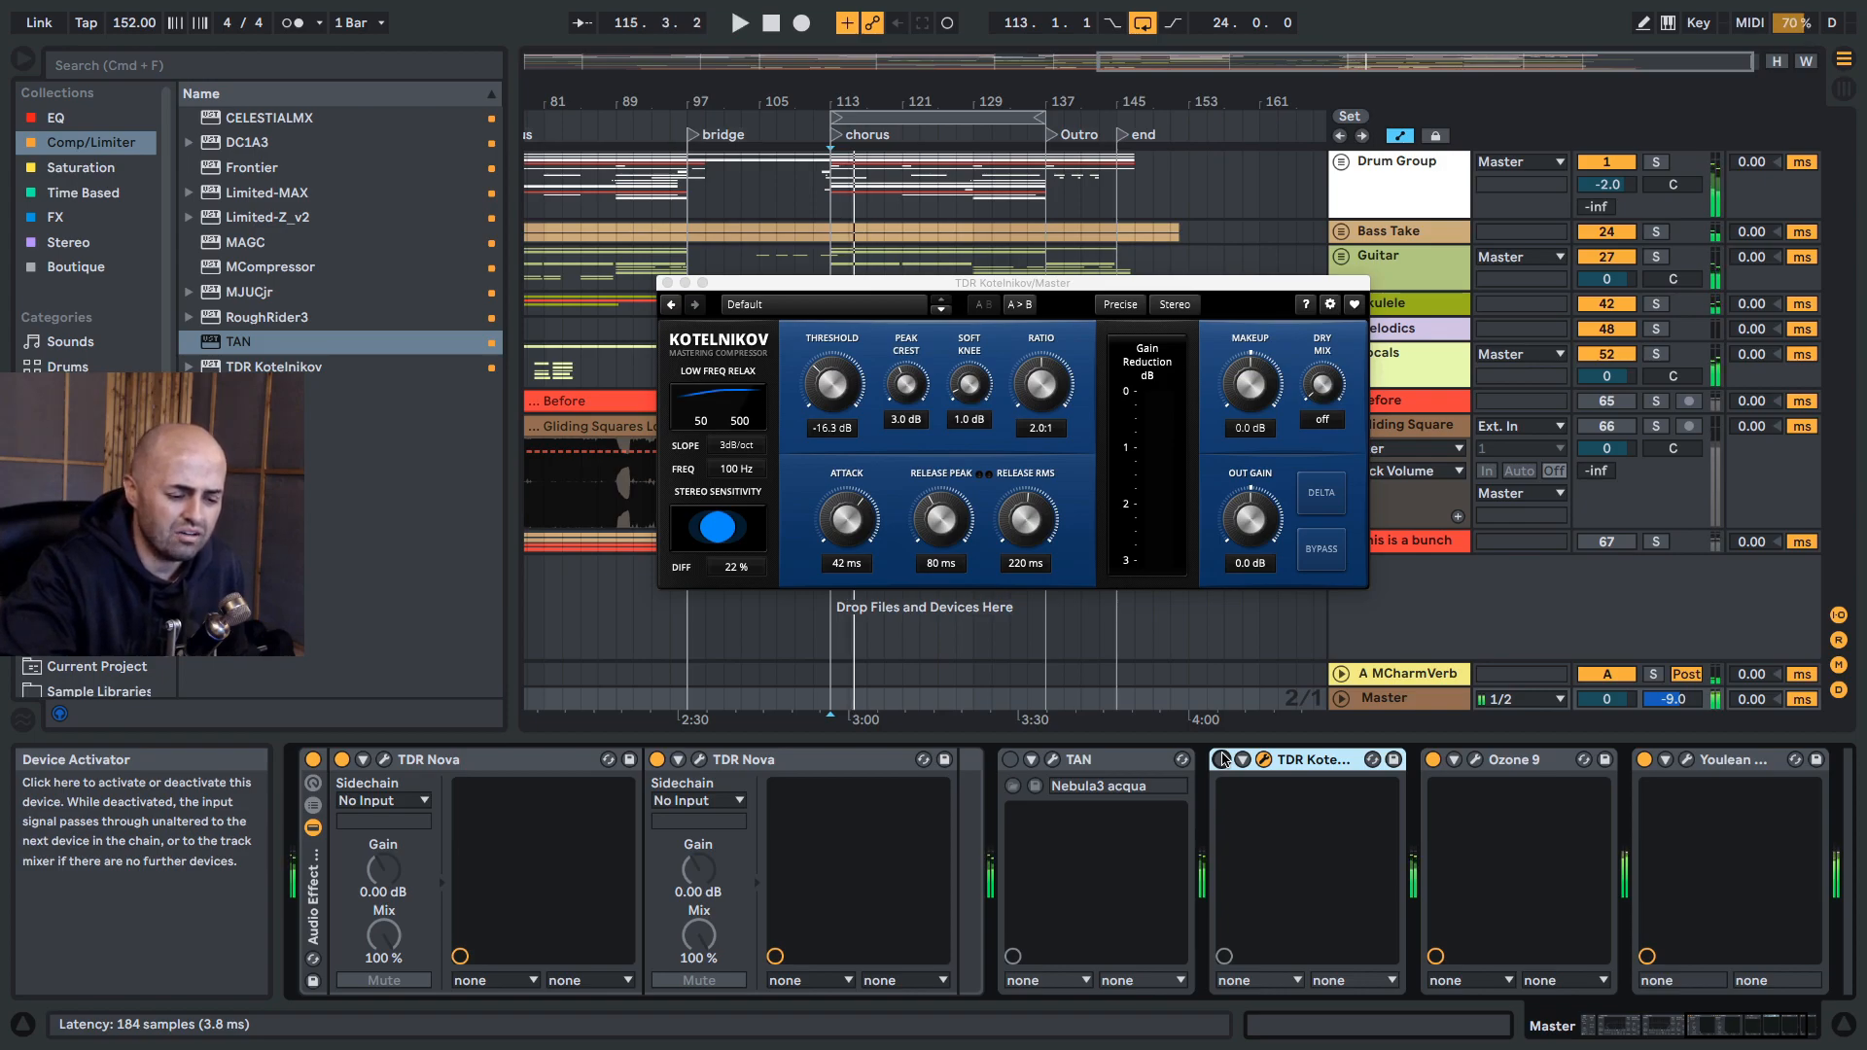
left_click(1222, 759)
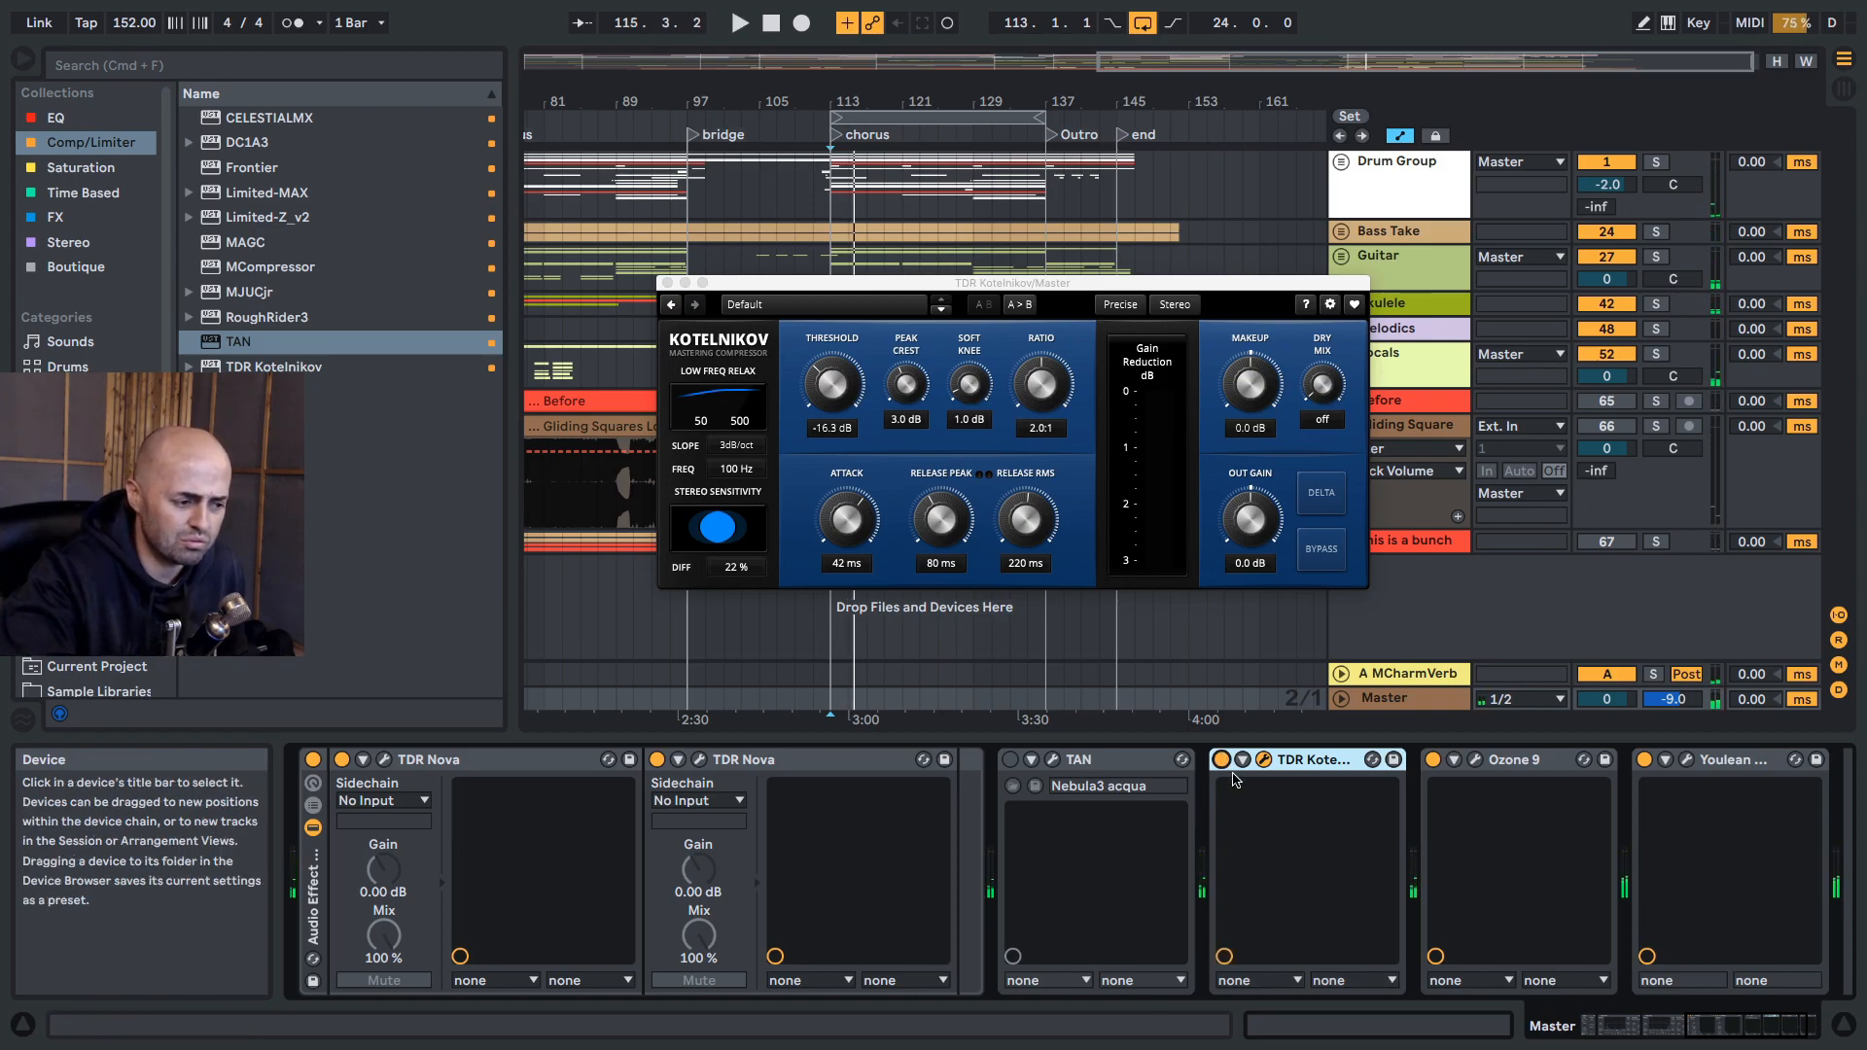
Step: Set Kotelnikov's low-frequency relax to a 12 dB/Oct slope at 111 Hz and its threshold to -21.7 dB, checking it on the chorus
left_click(709, 412)
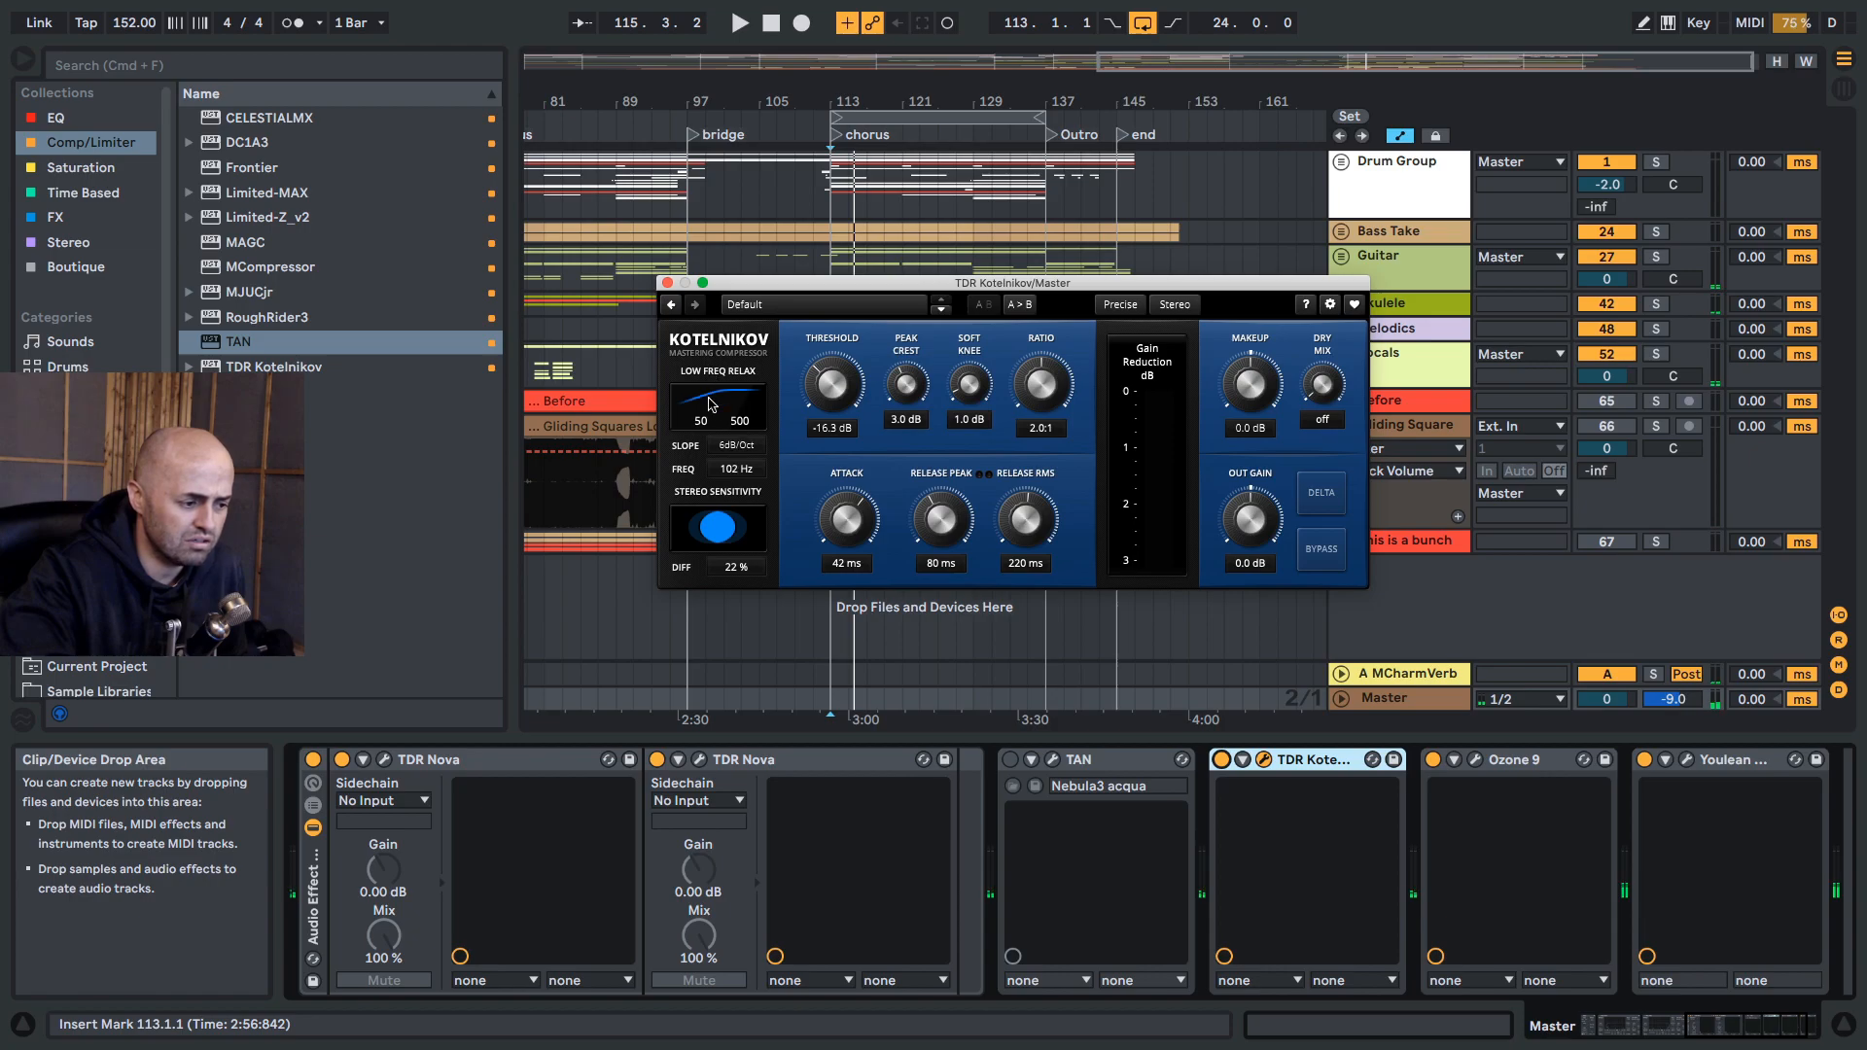
left_click_drag(721, 372, 717, 324)
left_click_drag(721, 412, 716, 416)
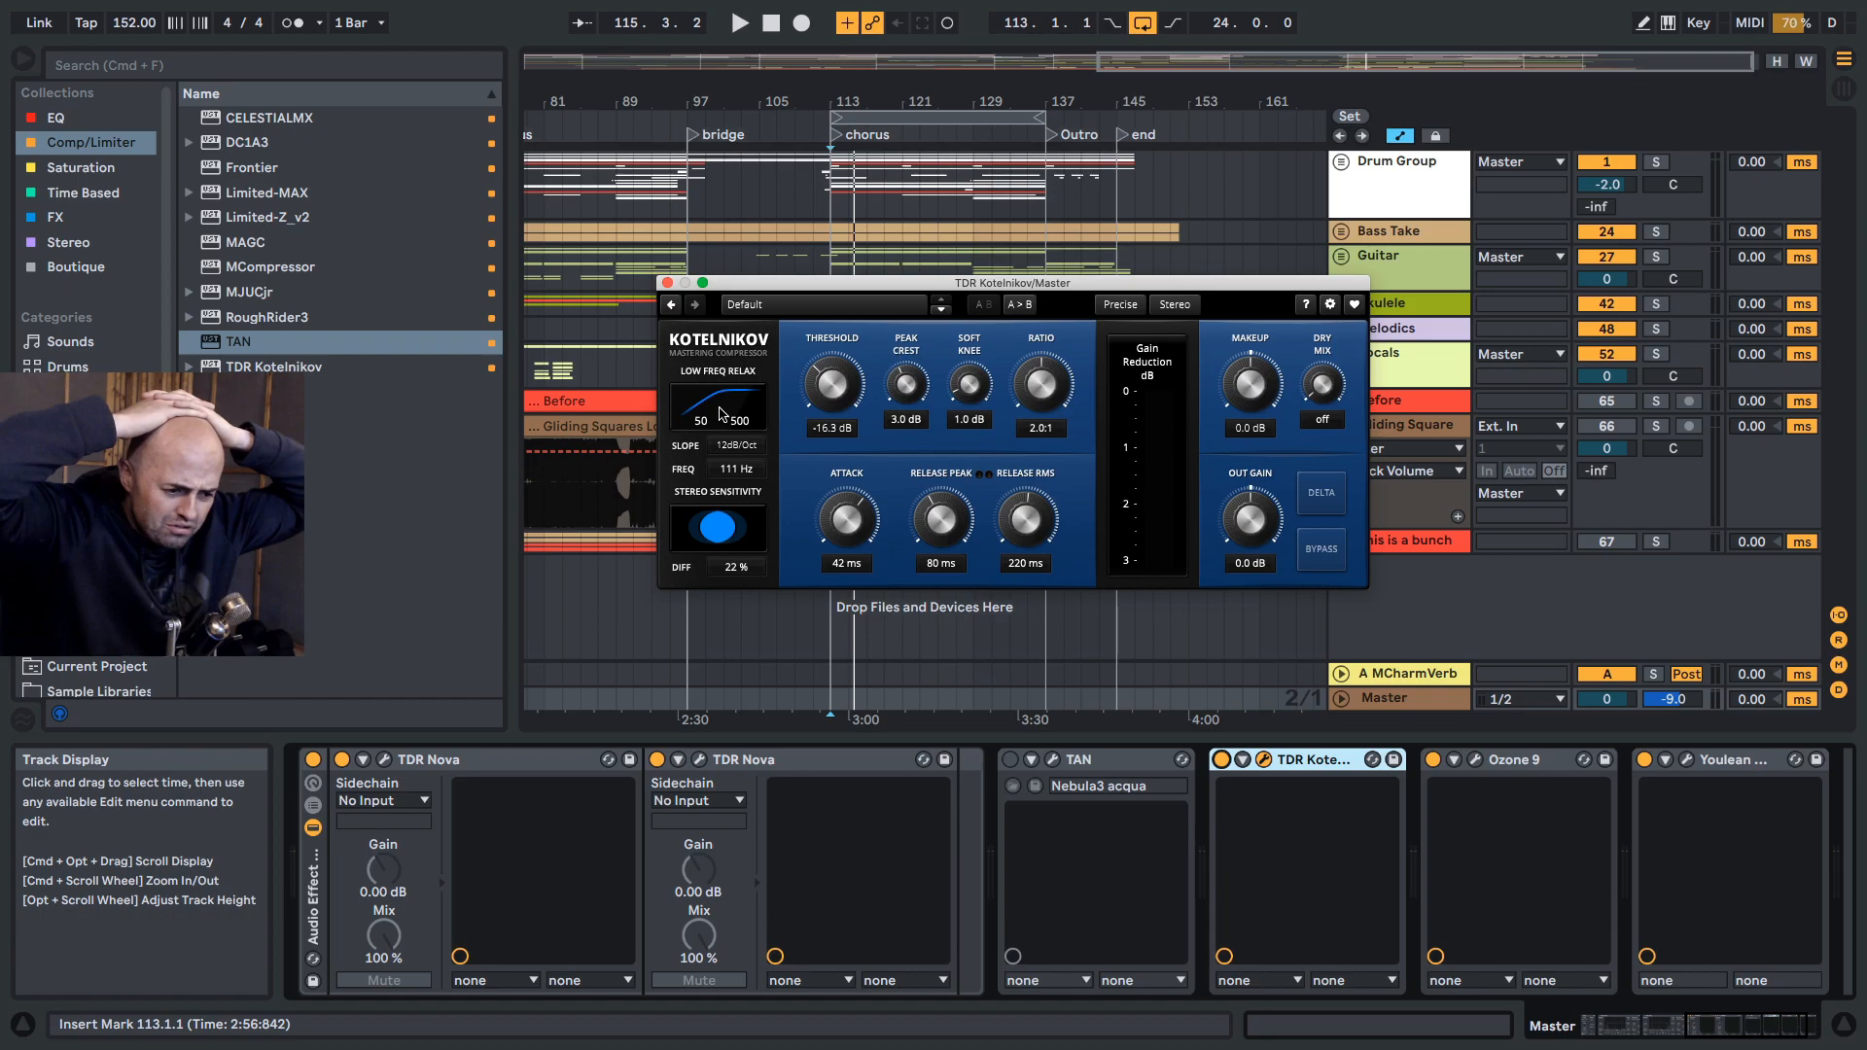
key("space")
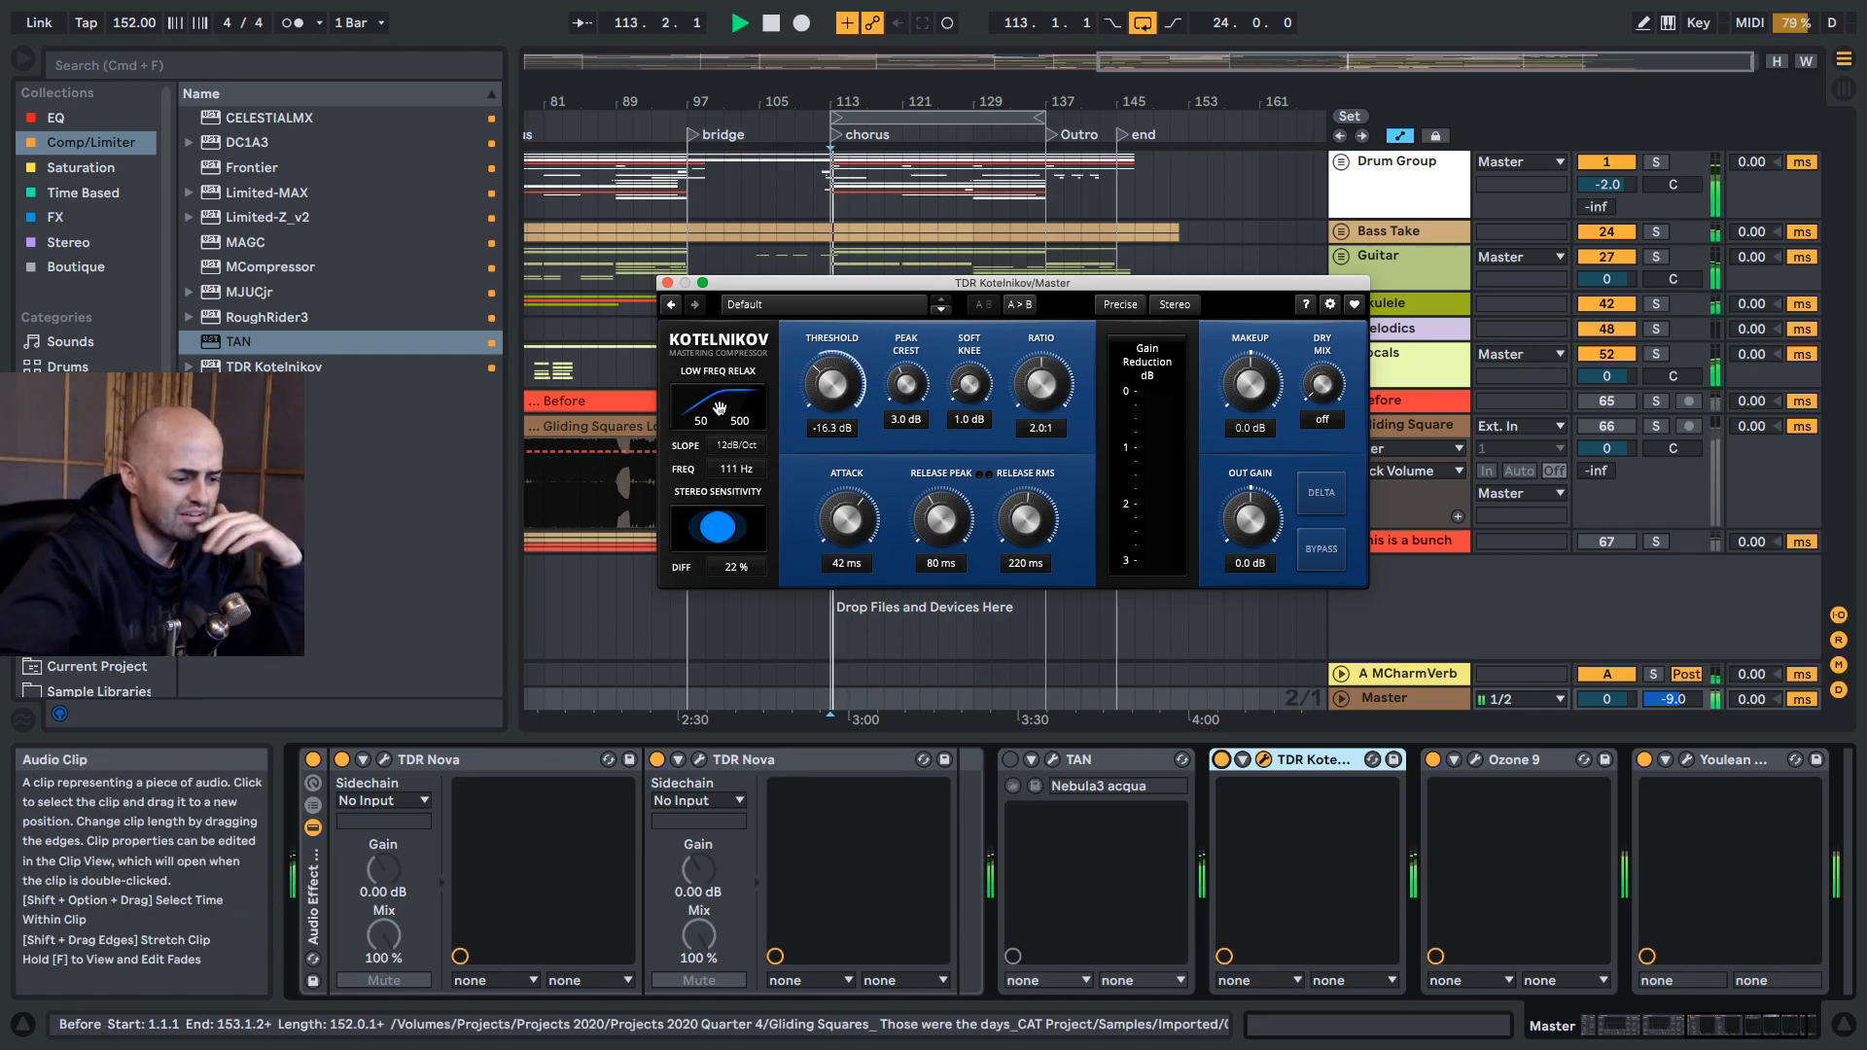
mouse_move(833, 384)
left_mouse_down()
mouse_move(832, 446)
mouse_move(825, 384)
left_mouse_up()
key("space")
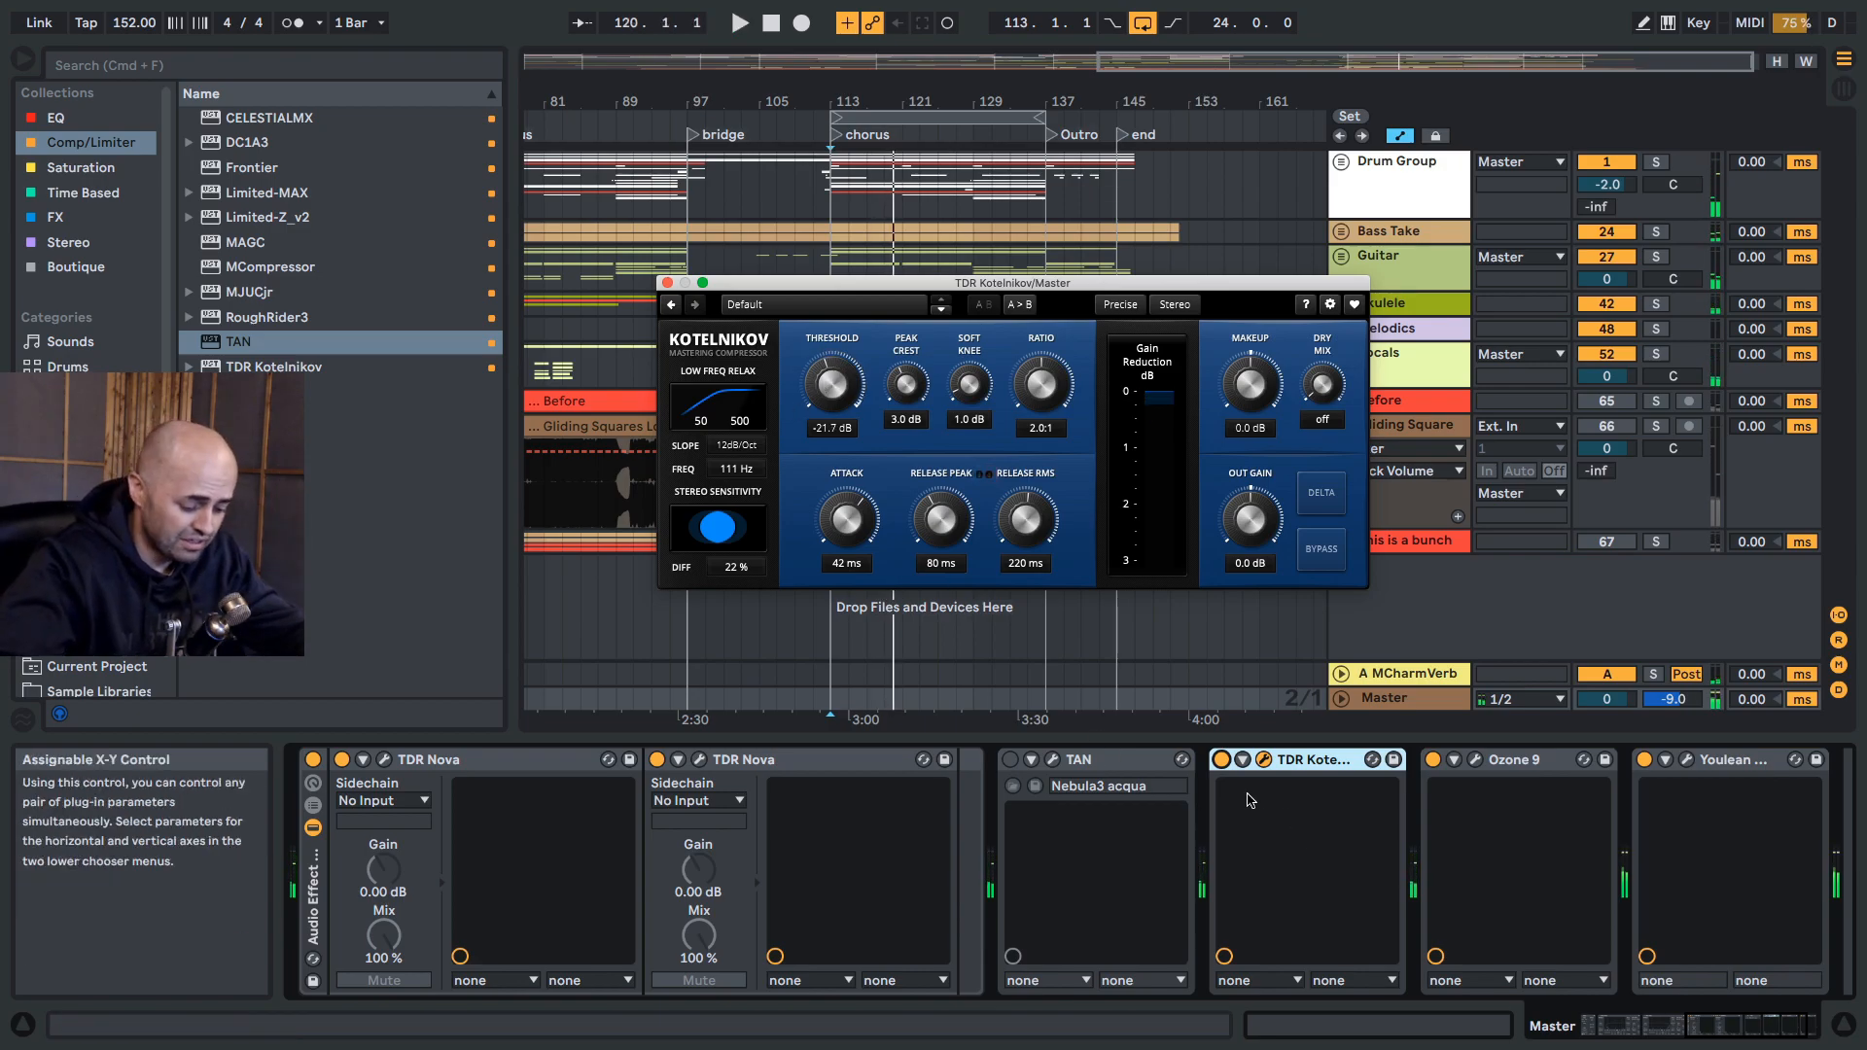
Step: Map key 2 to the Device On switch of TDR Kotelnikov, the same key that toggles TAN
key("super+k")
left_click(1222, 762)
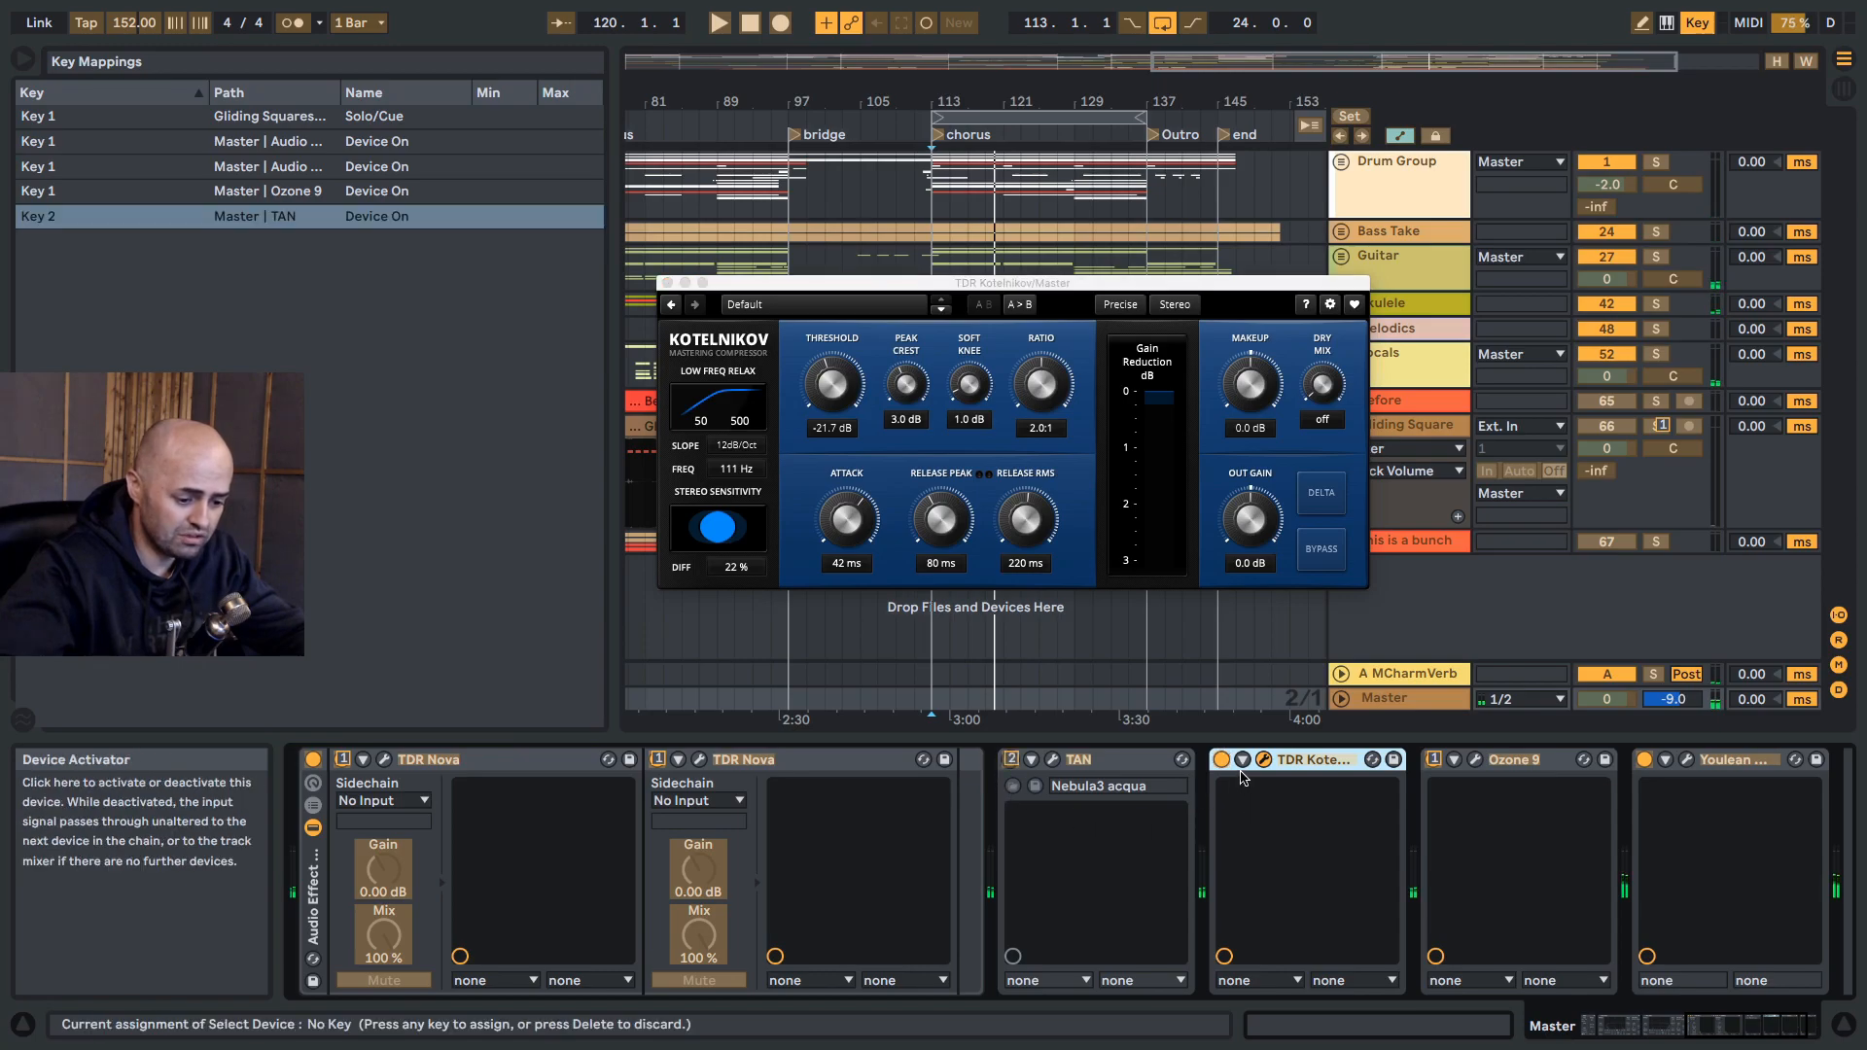
key("2")
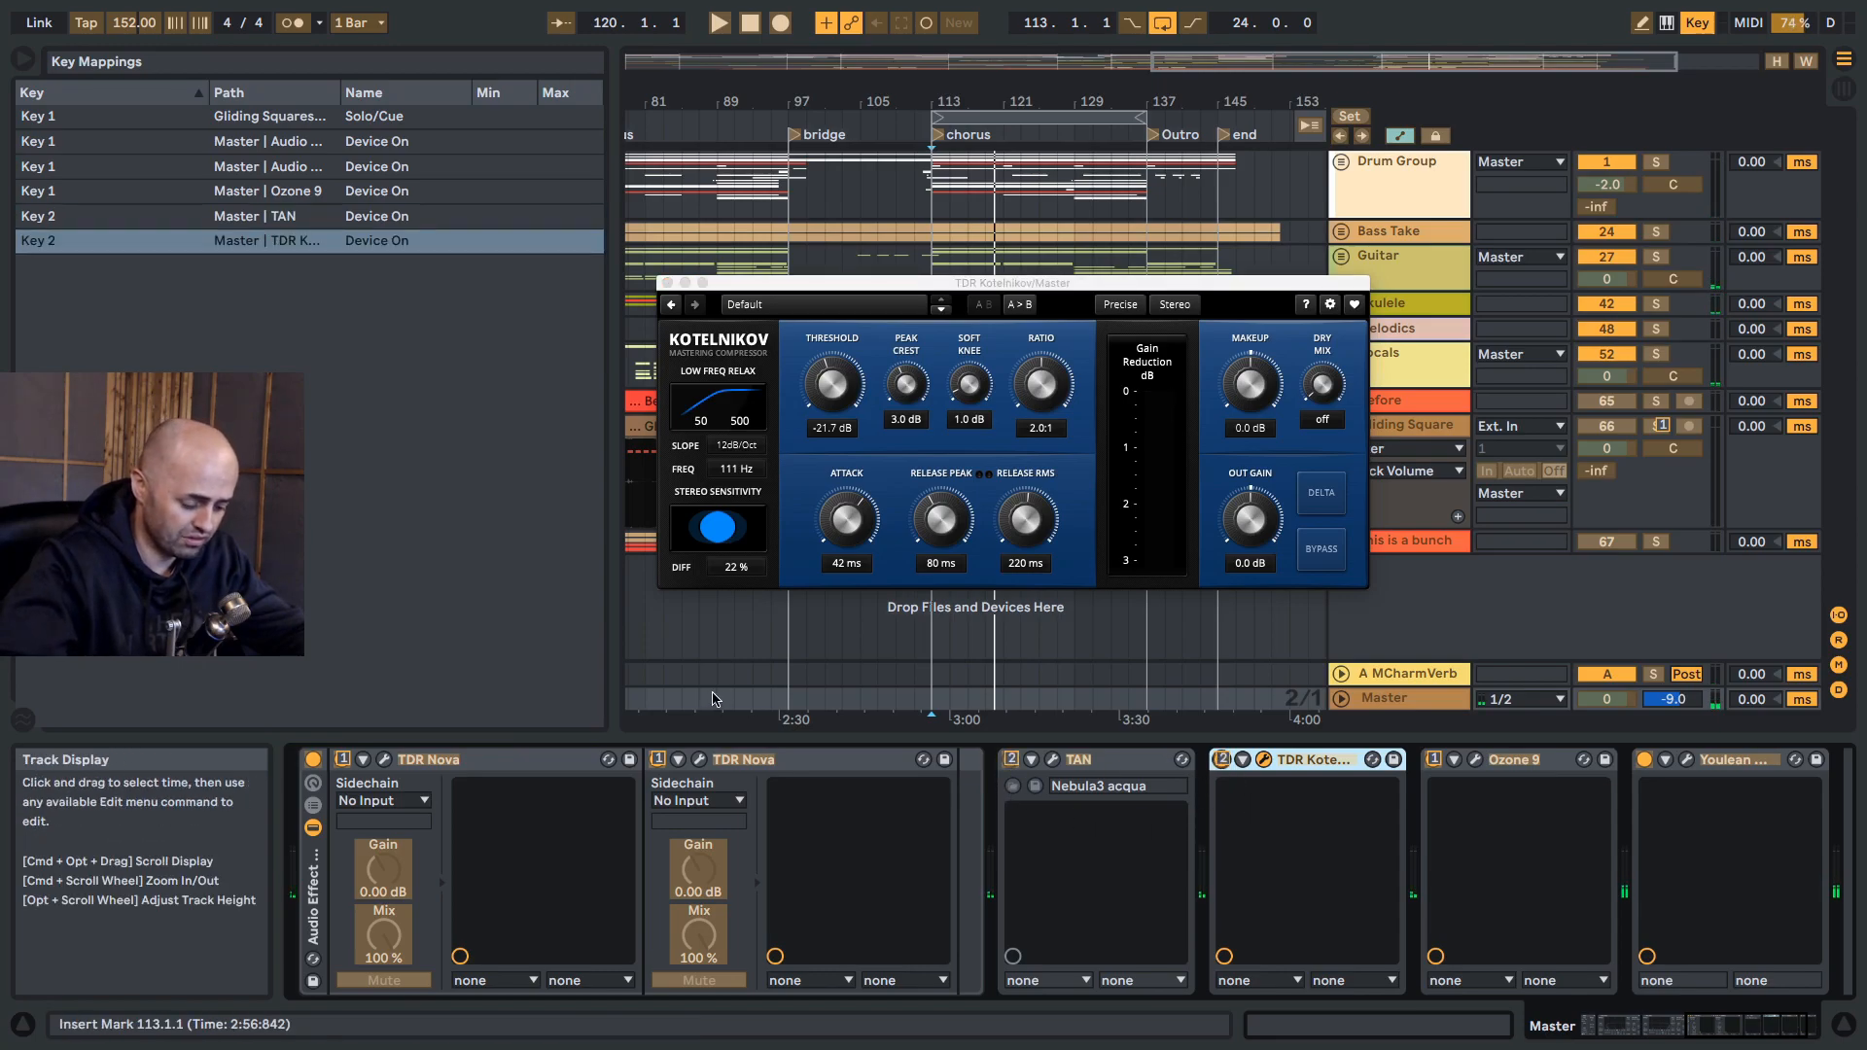
key("super+k")
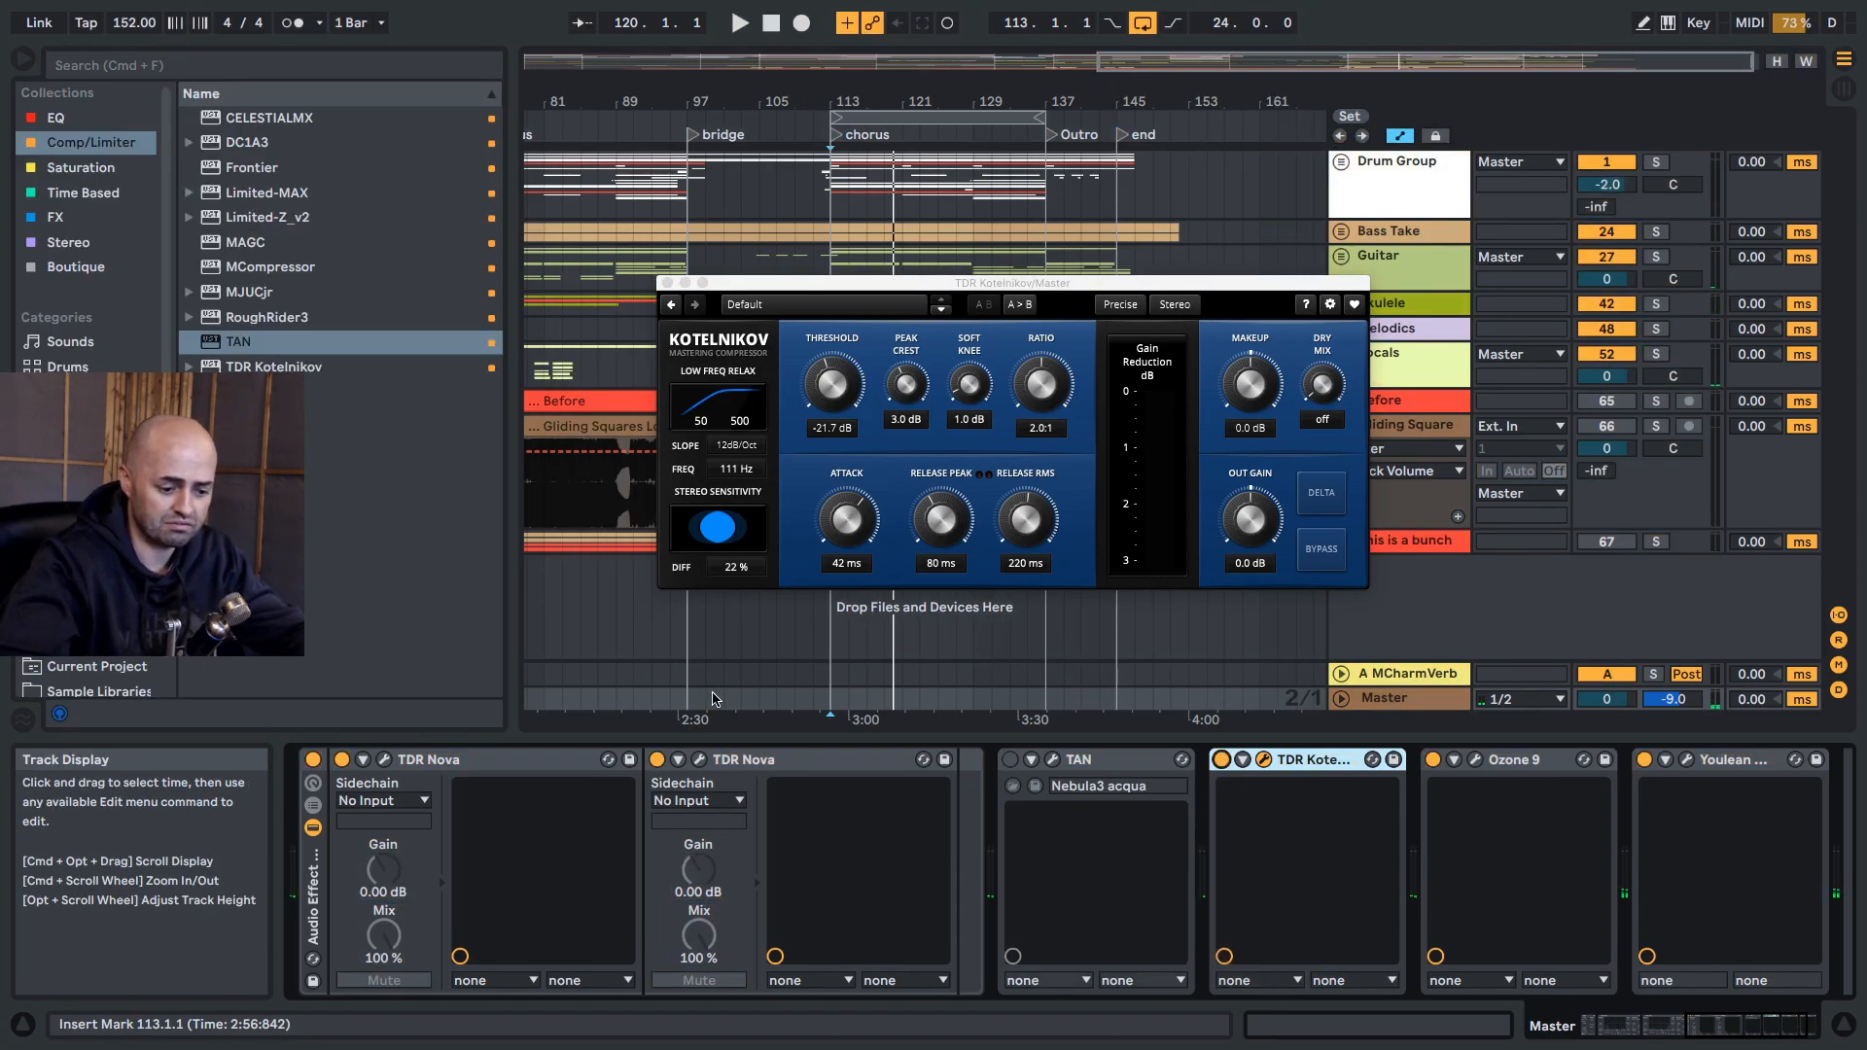
Step: Compare TDR Kotelnikov with TAN on the chorus by alternating between them, leaving TAN active, and stop playback
key("space")
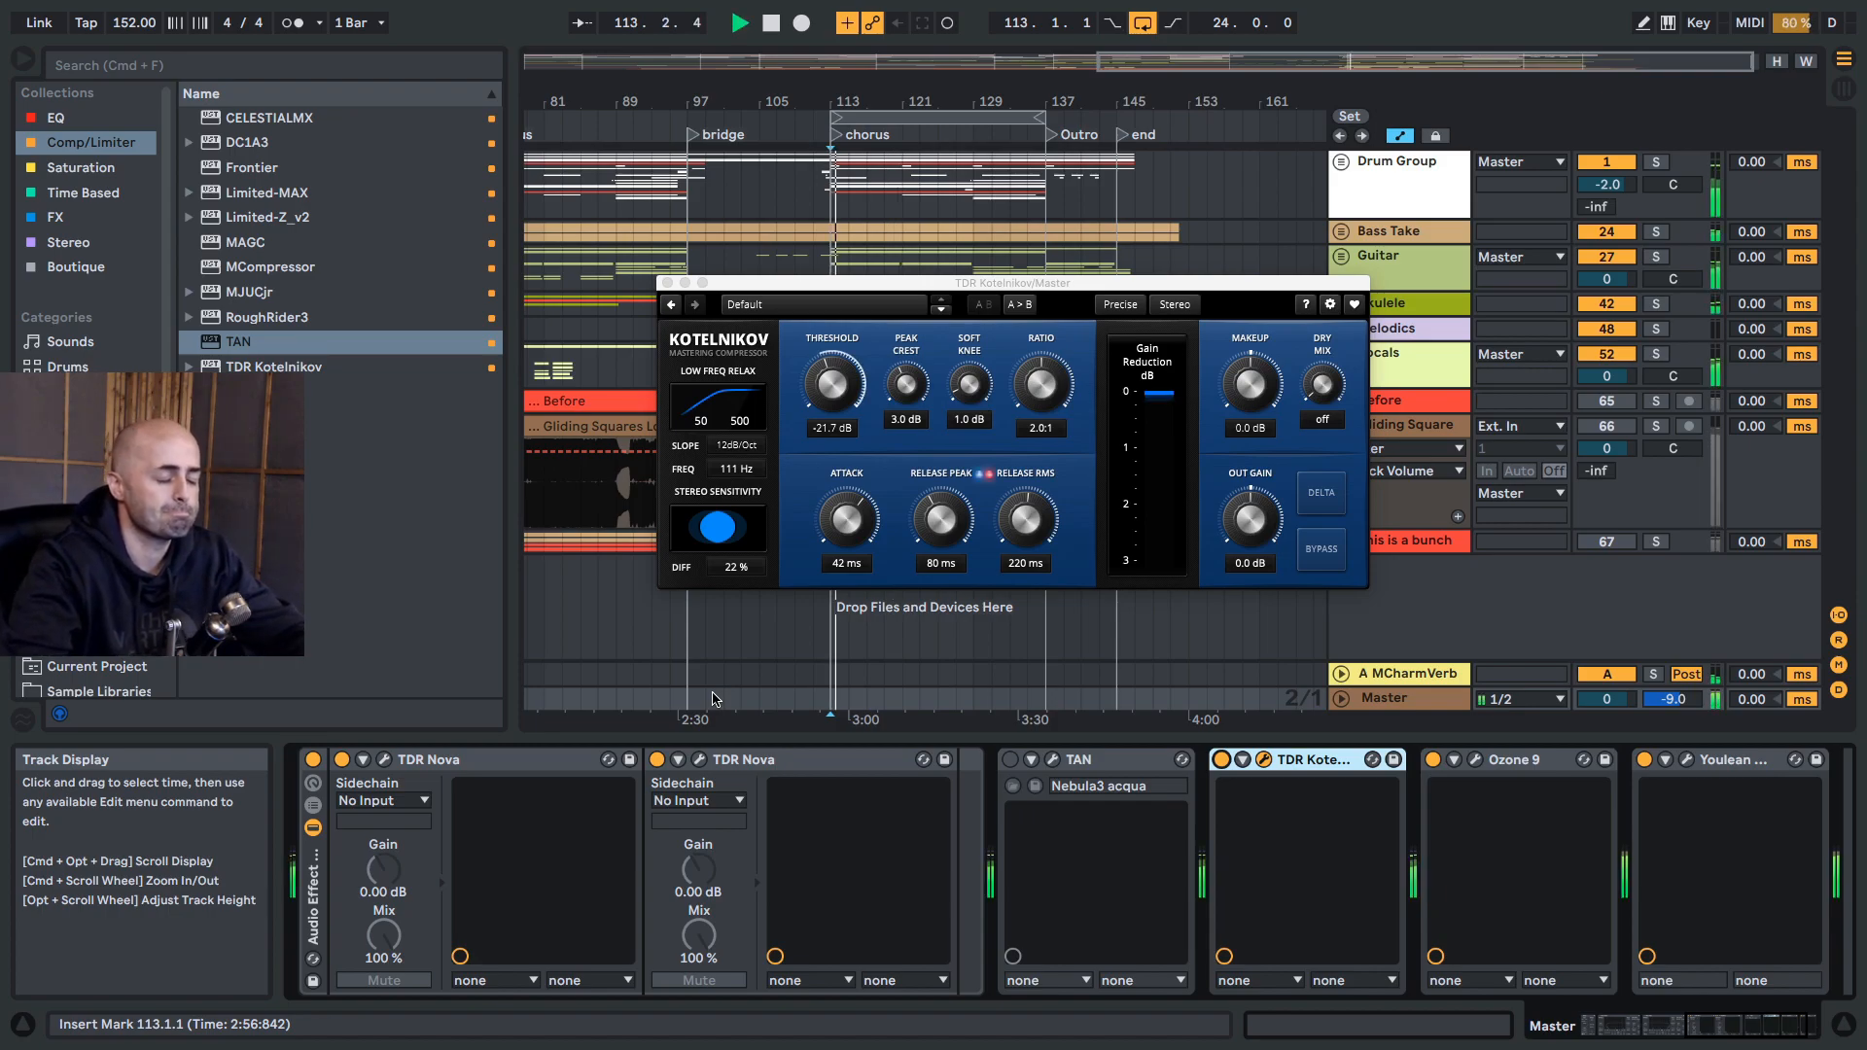
key("a")
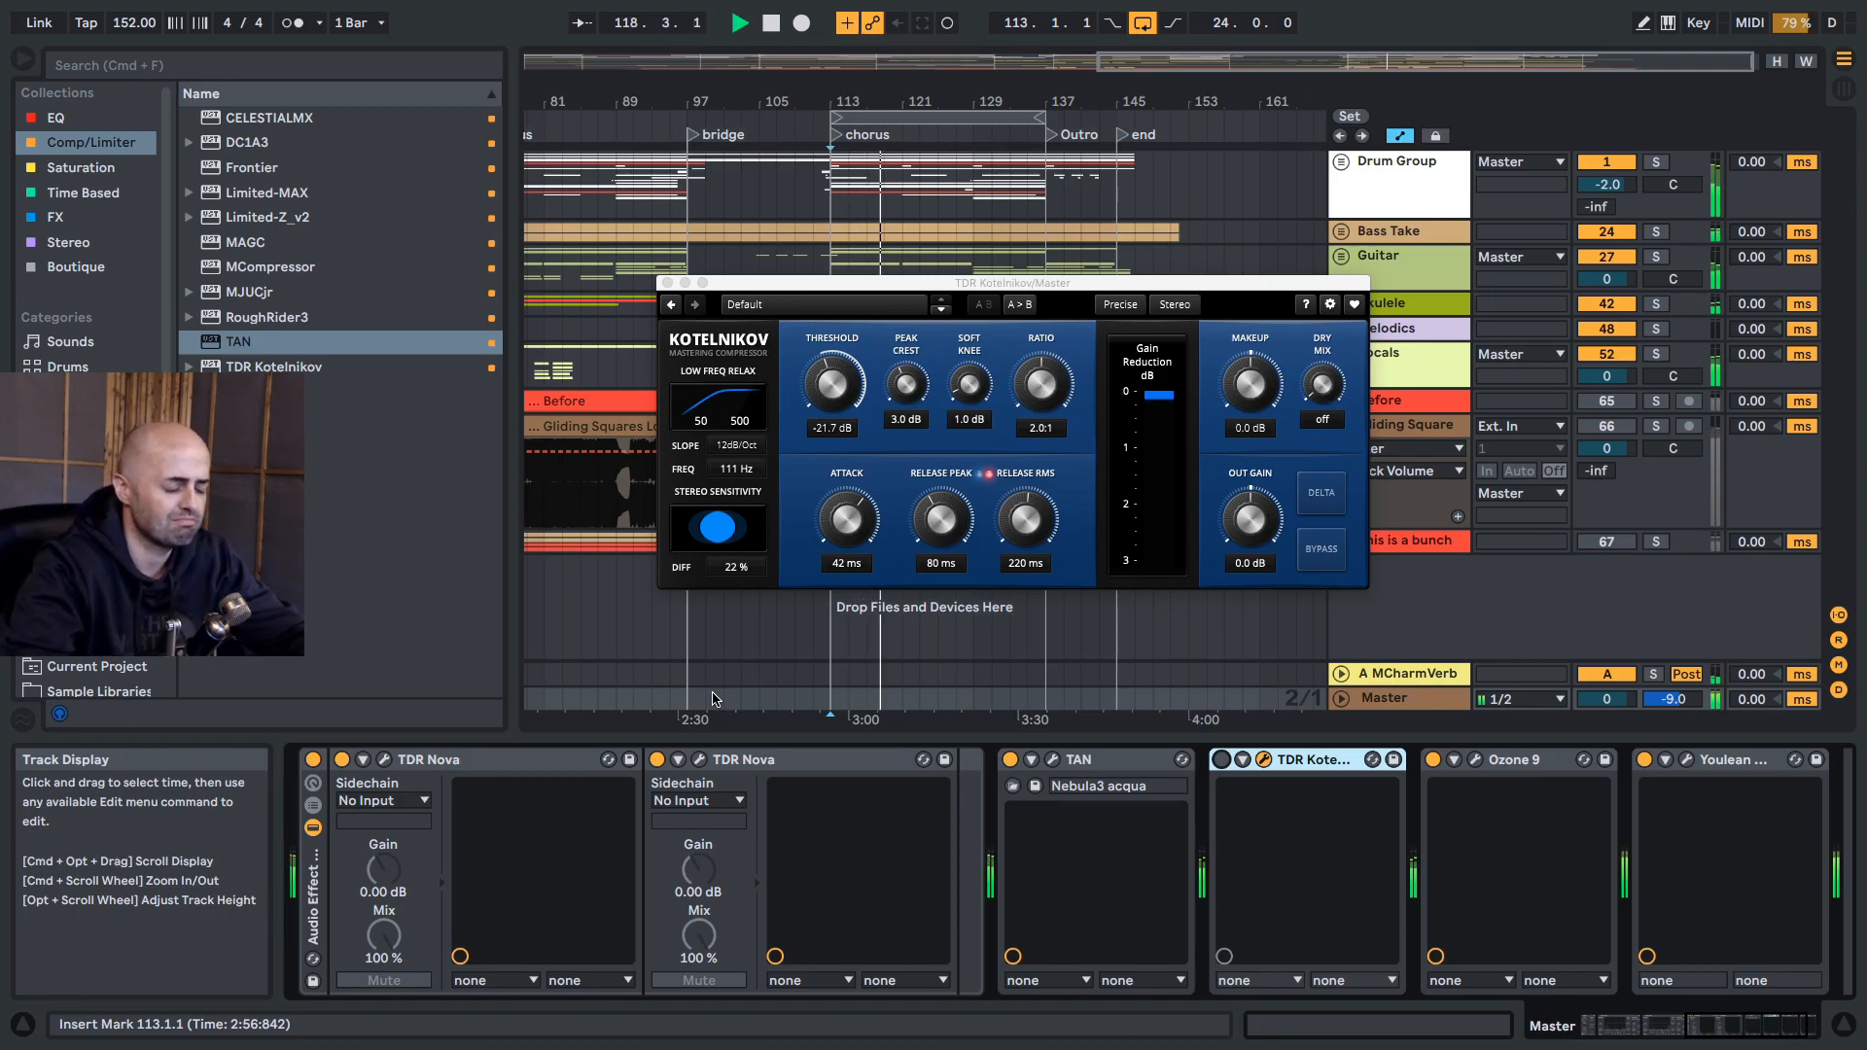
key("1")
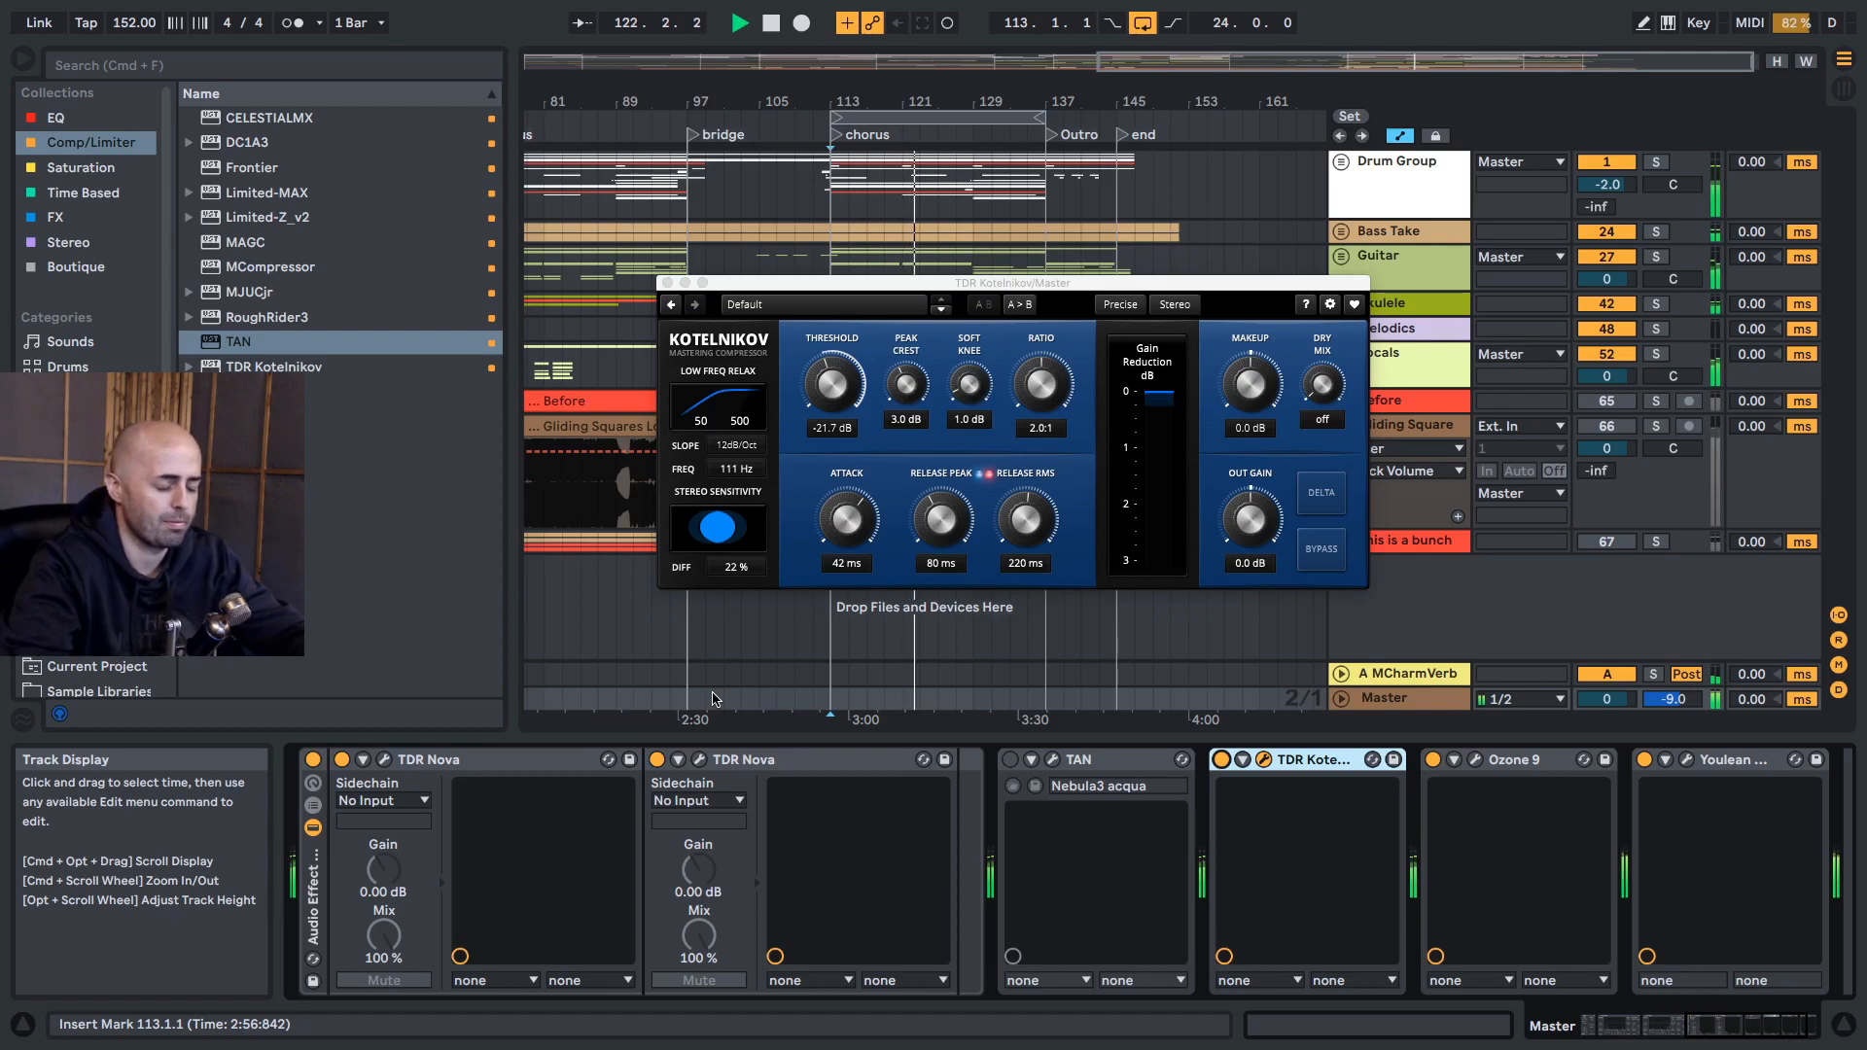
key("1")
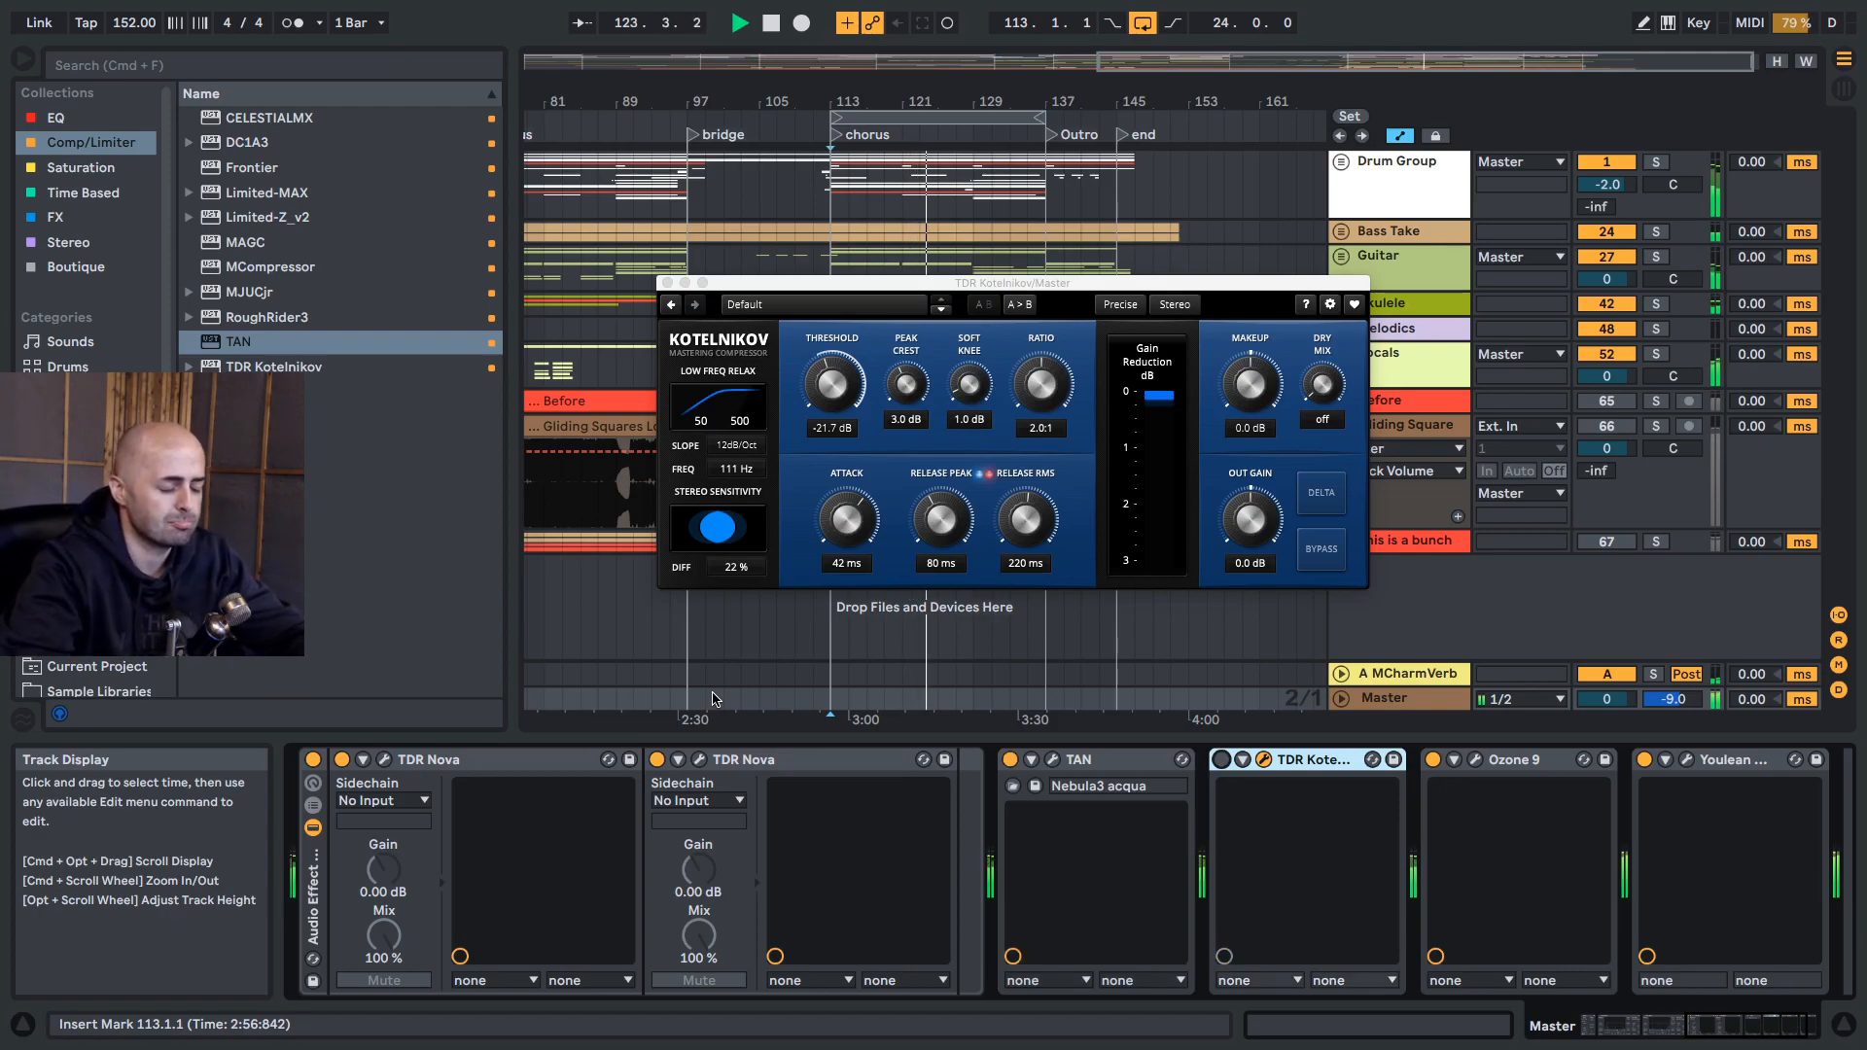
key("space")
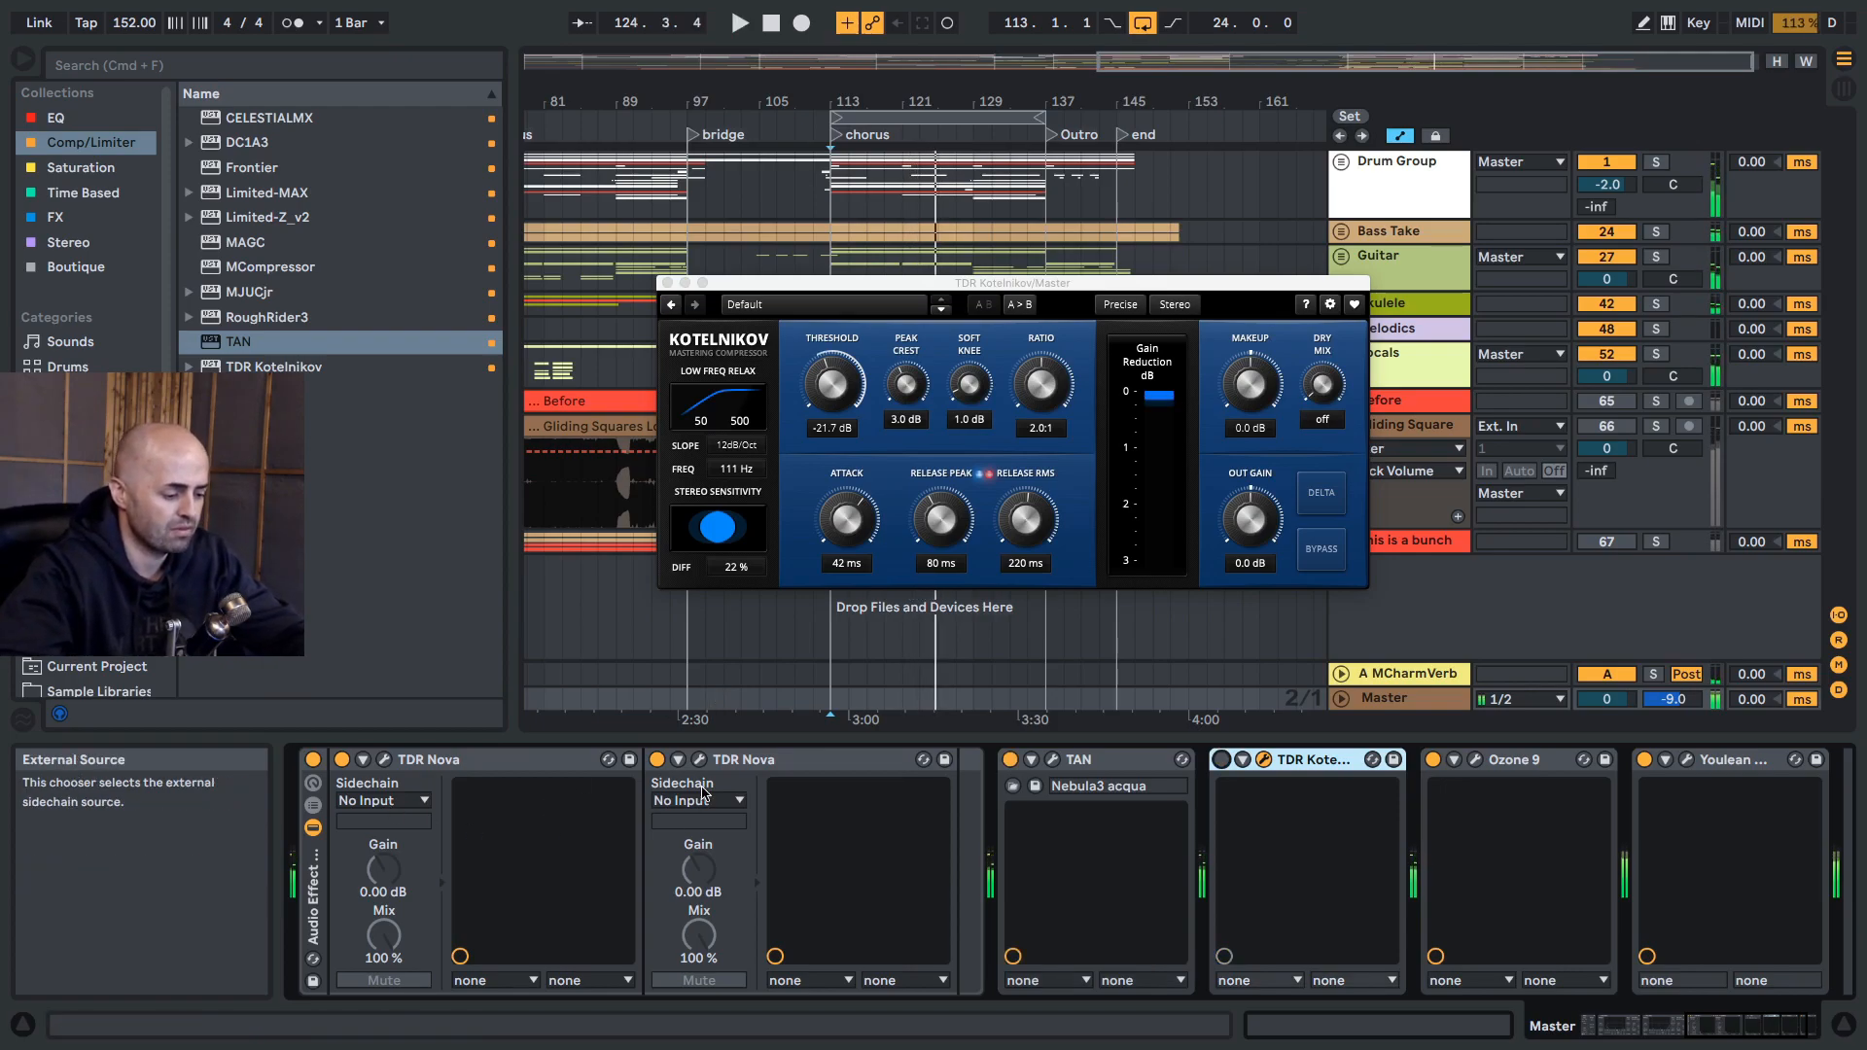
Step: Set the threshold of Nova's 1278 Hz band III to -5.6 dB while the chorus plays, and close both Nova windows
left_click(698, 759)
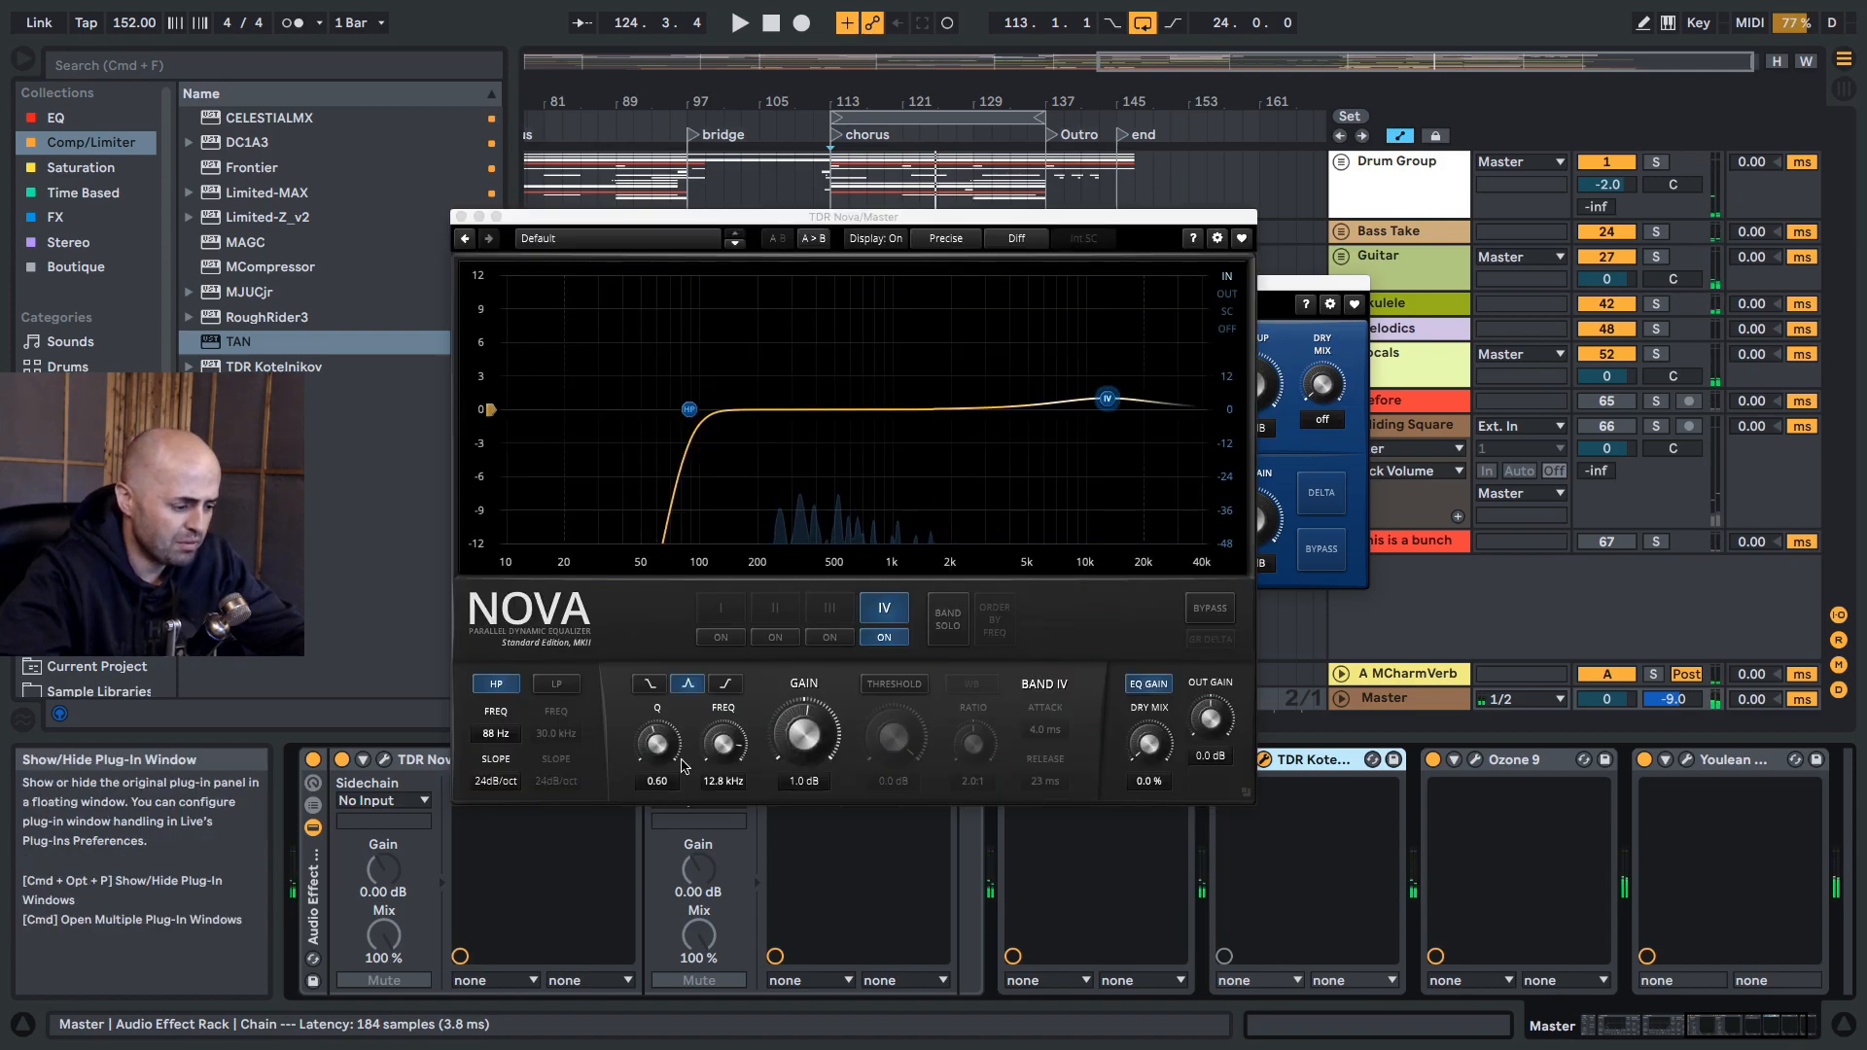
left_click(384, 759)
key("space")
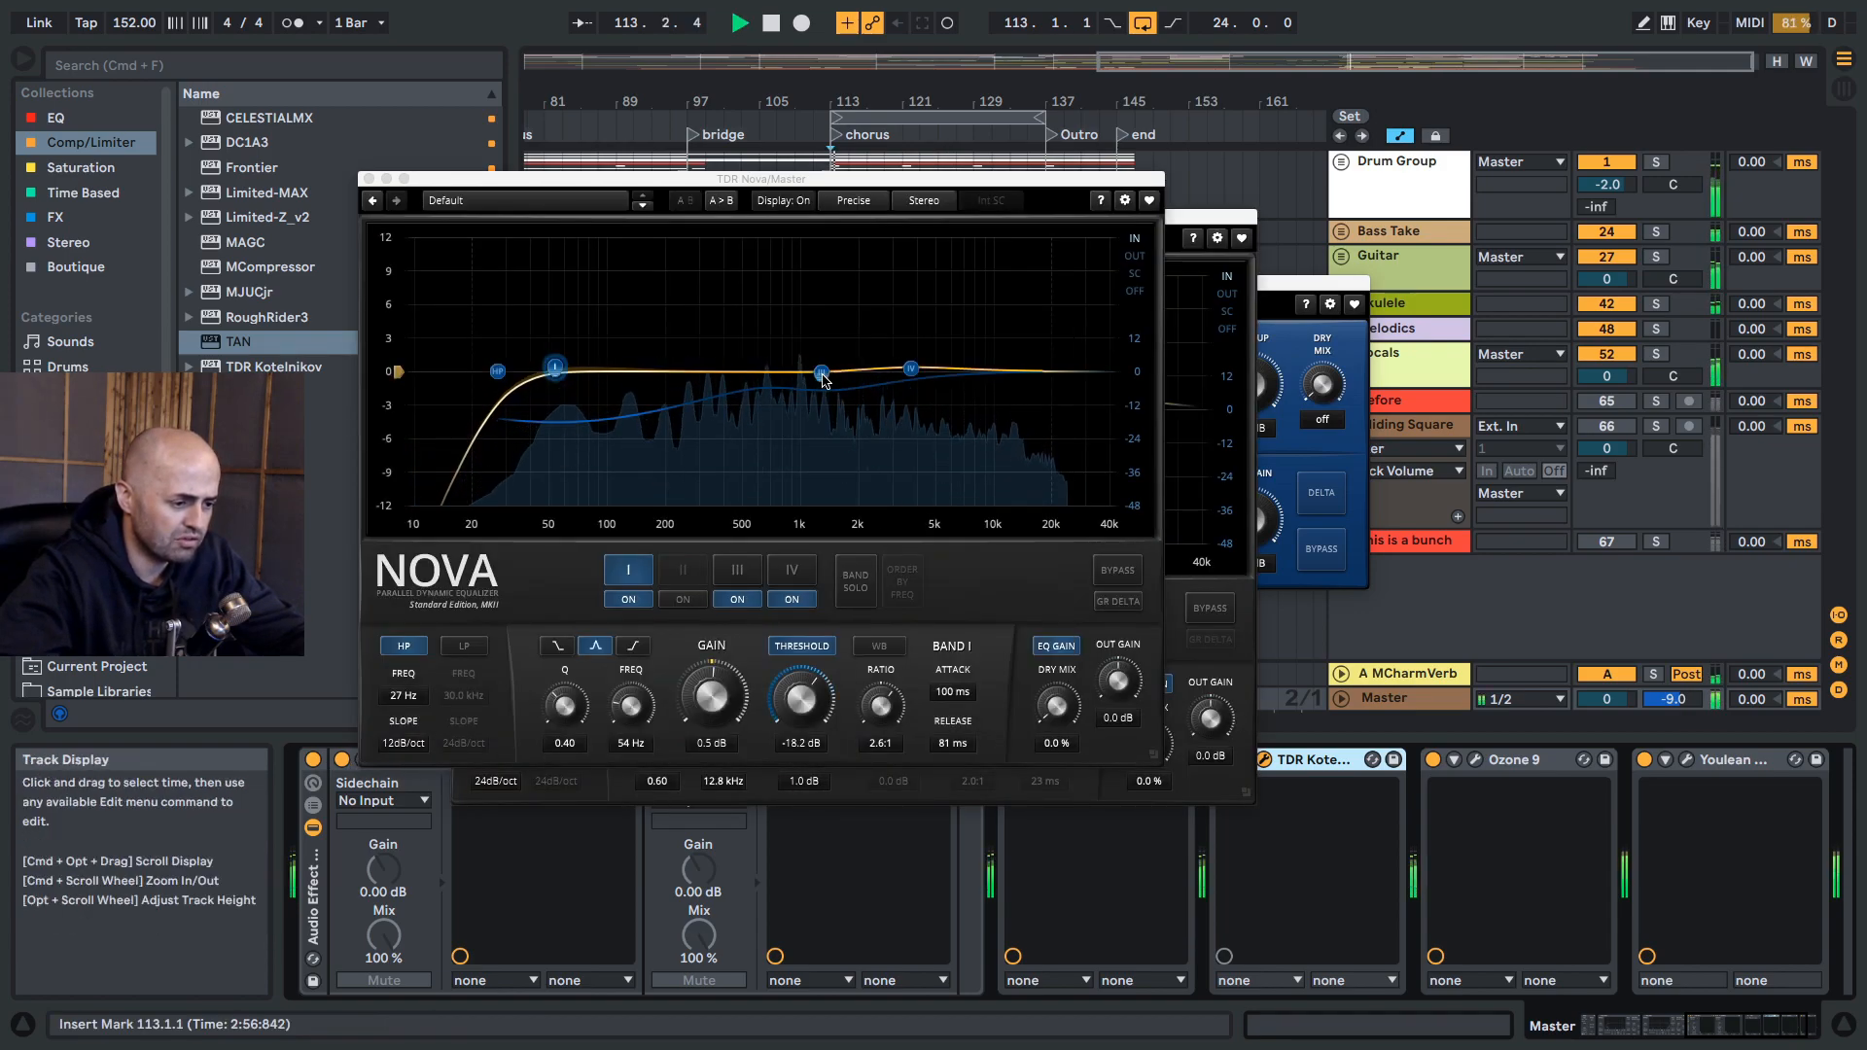
left_click(821, 374)
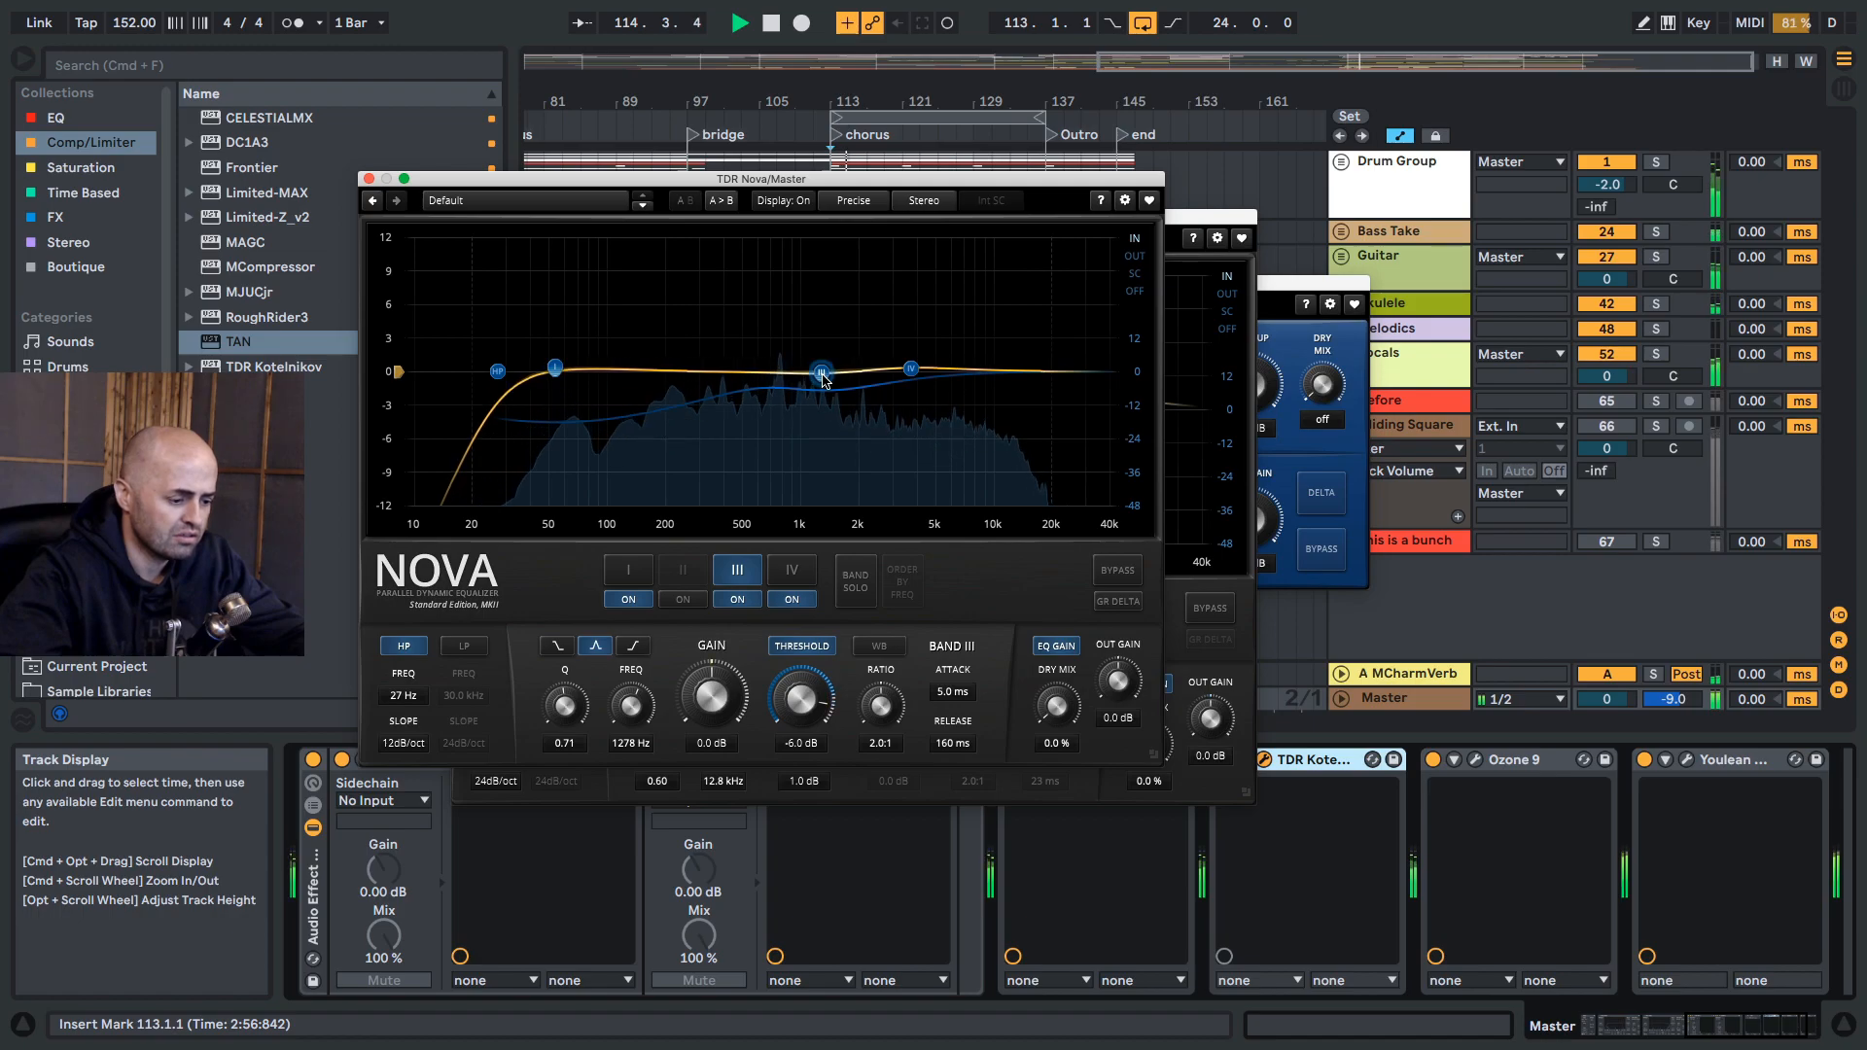
left_click_drag(801, 704, 801, 698)
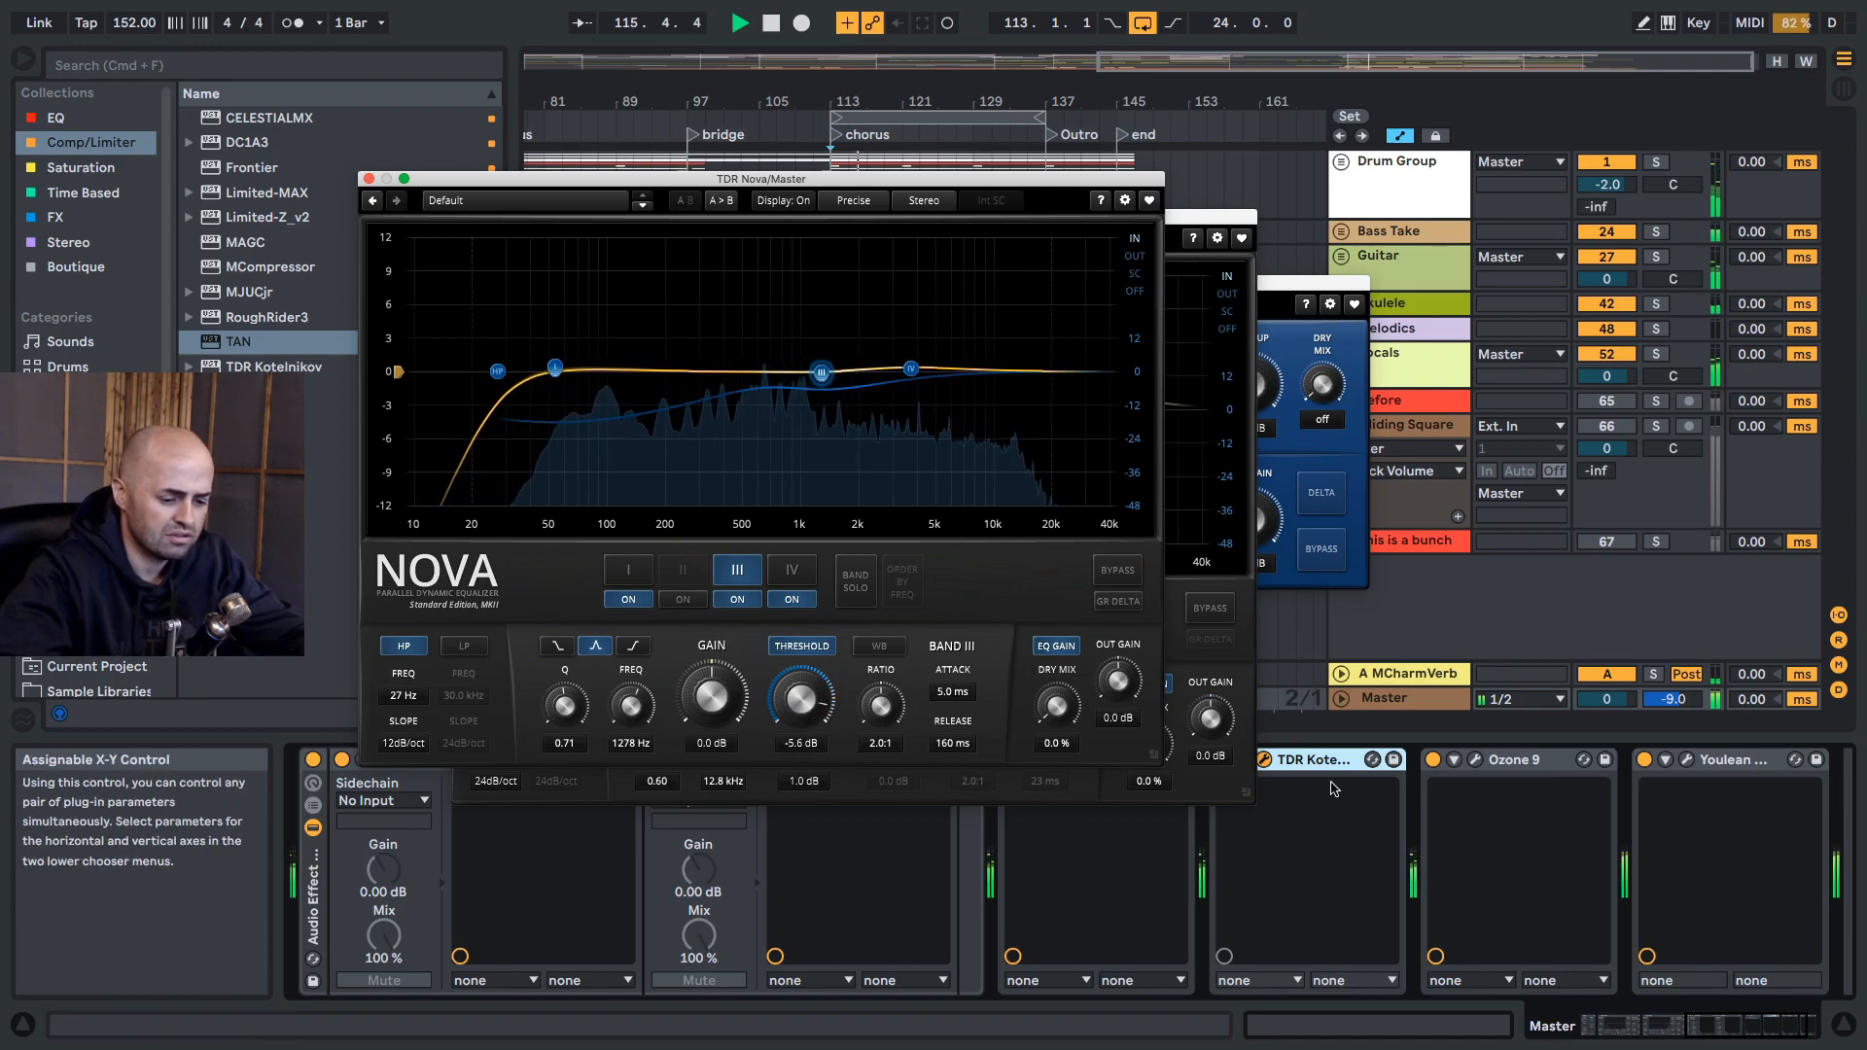
key("space")
left_click(368, 179)
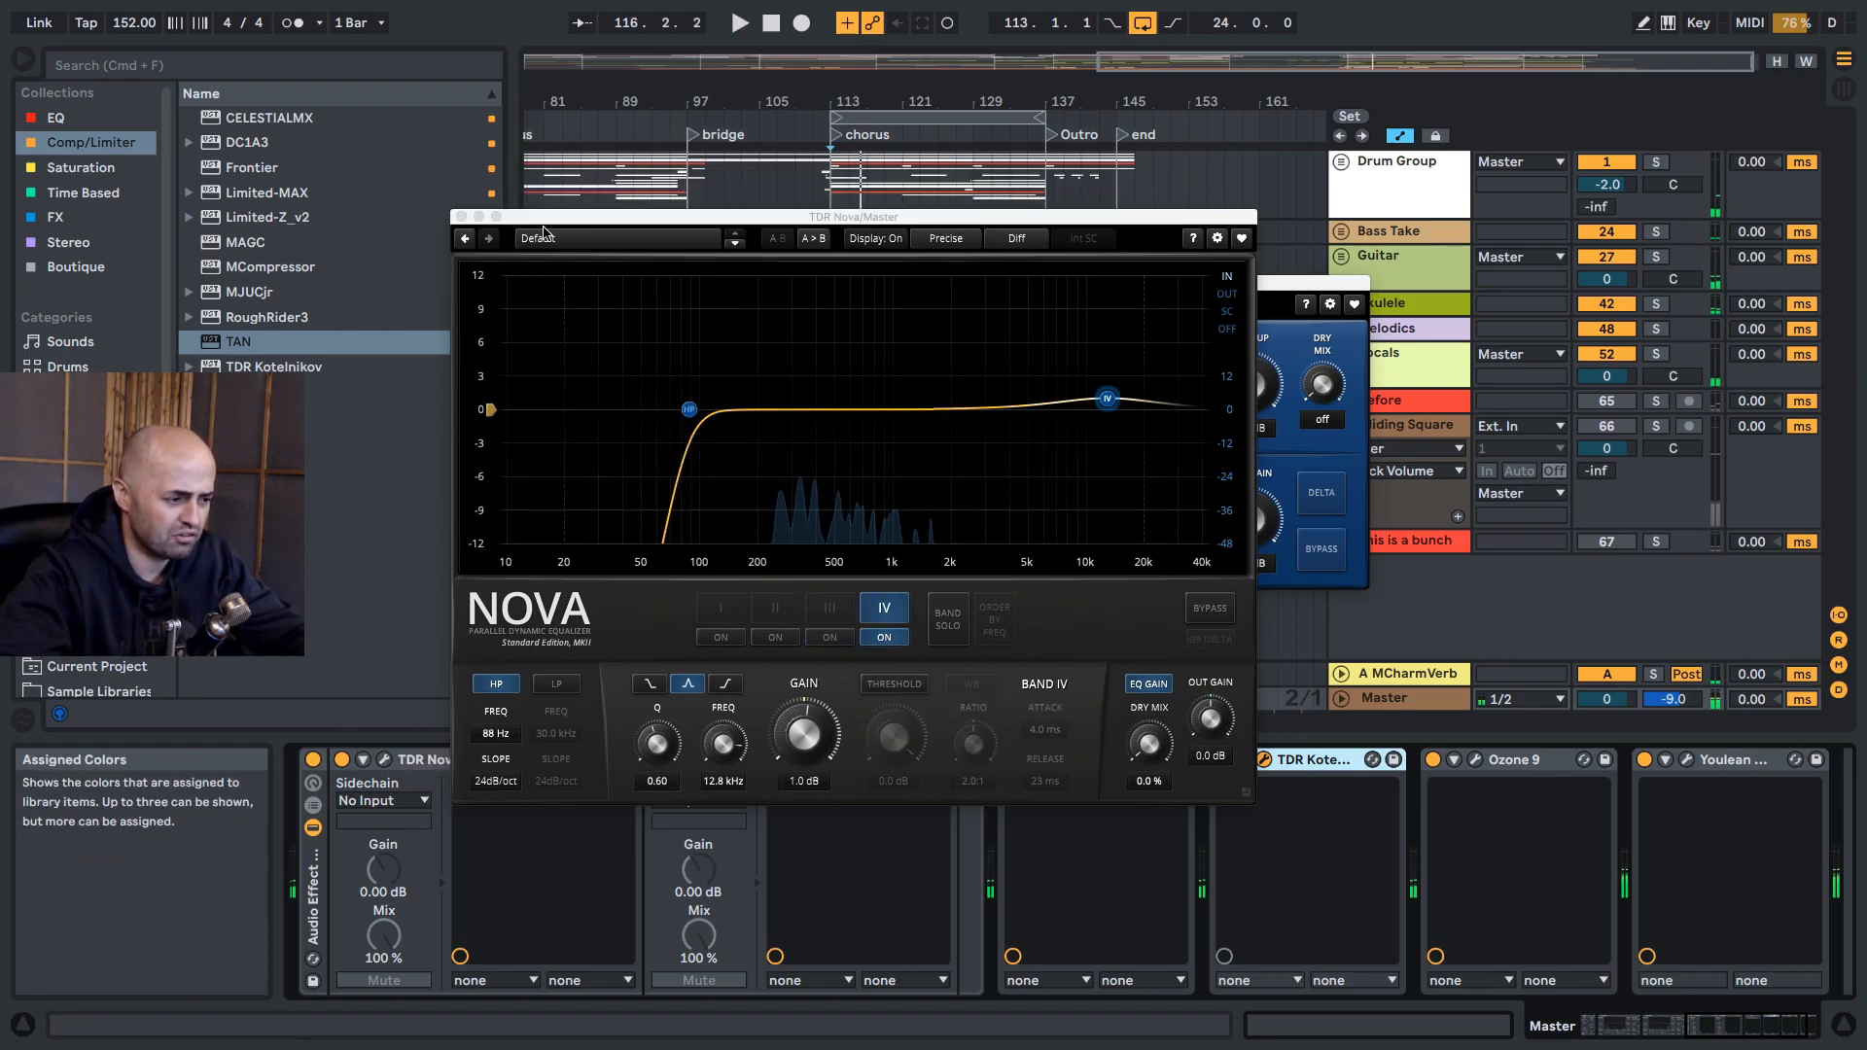
left_click(460, 216)
Step: Delete TAN from the Master track and measure the chorus's loudness with Youlean Loudness Meter 2
left_click(1113, 760)
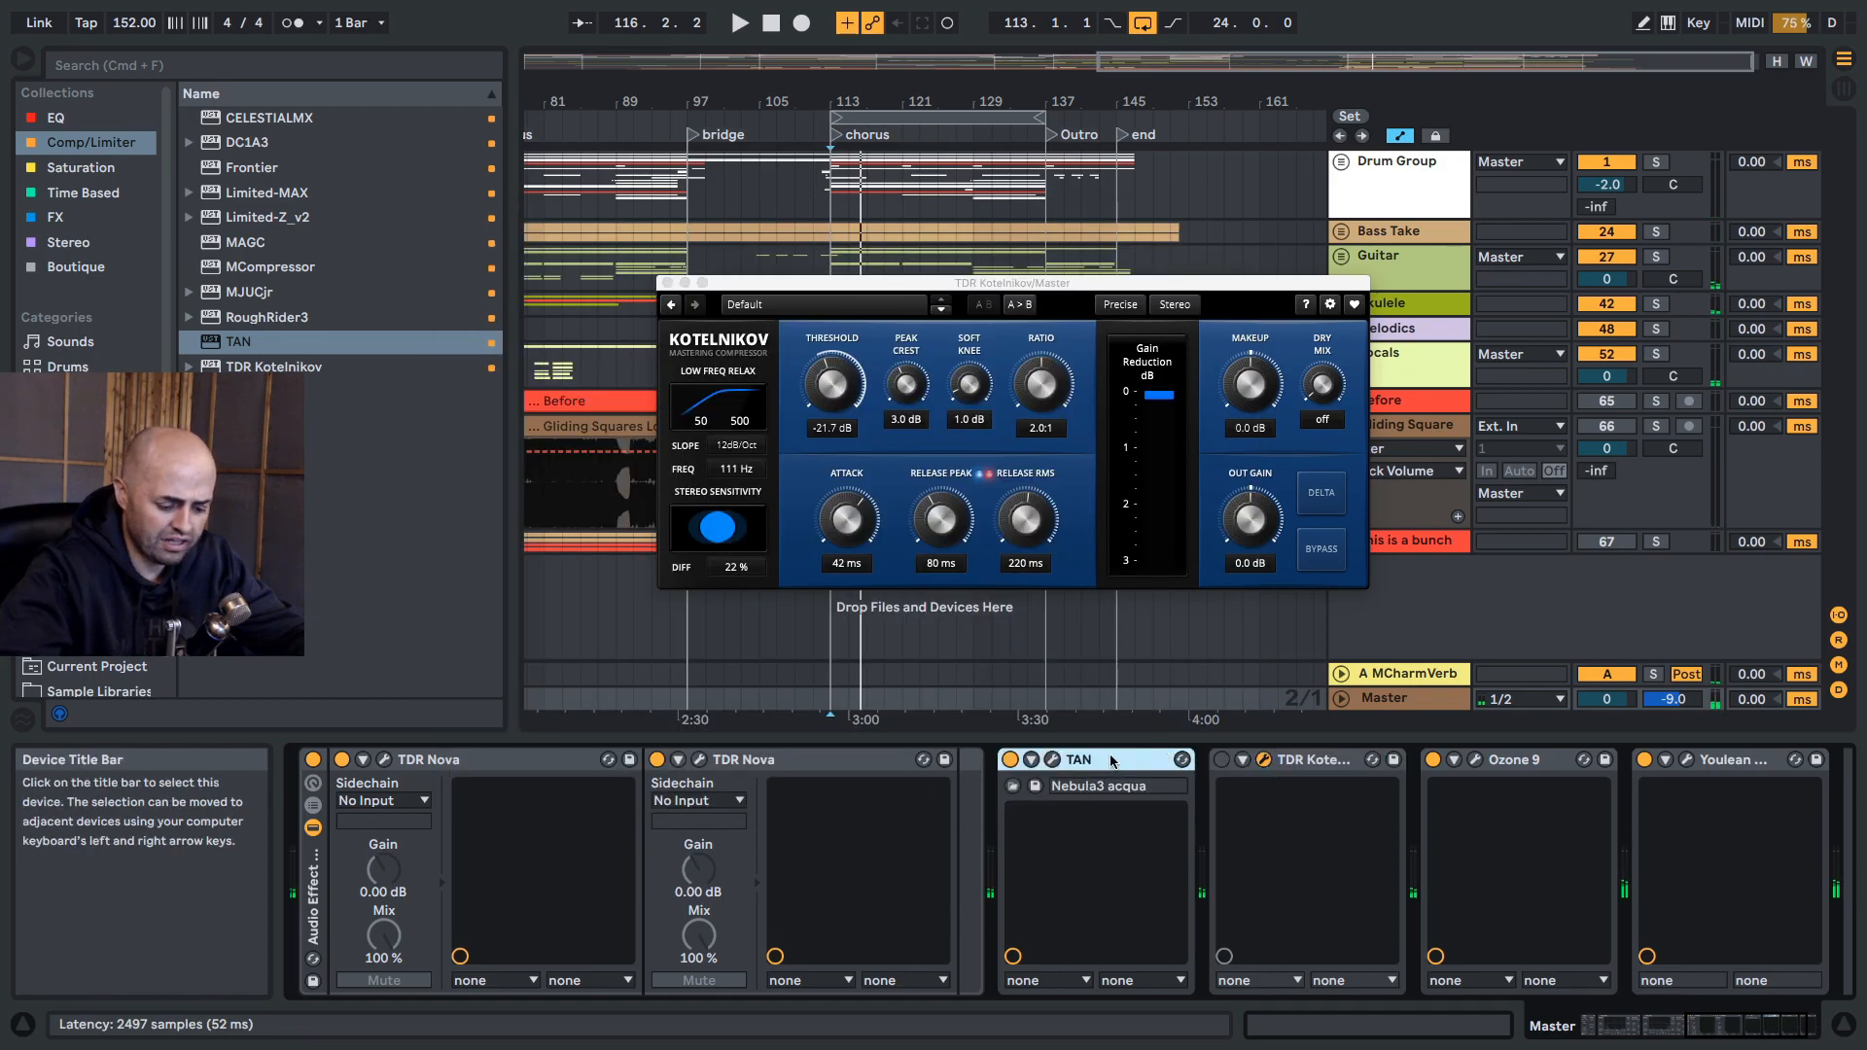
key("Delete")
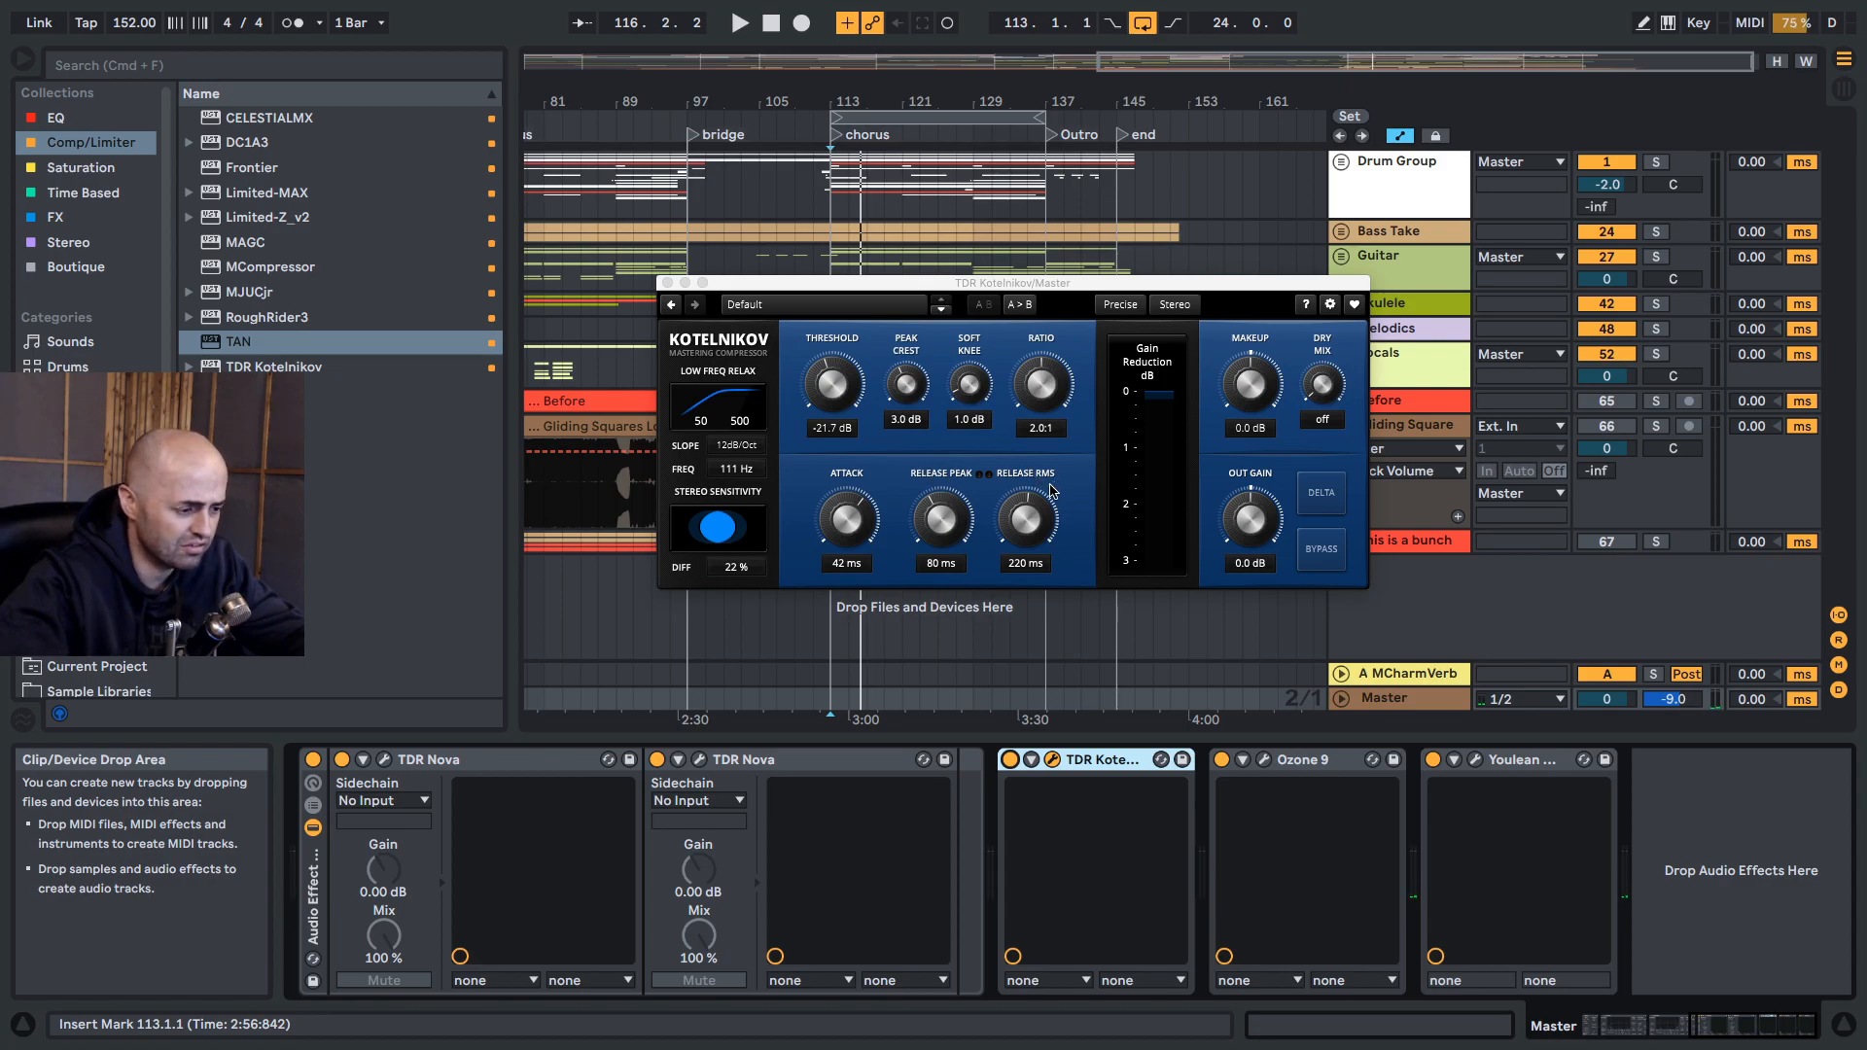
left_click(1469, 764)
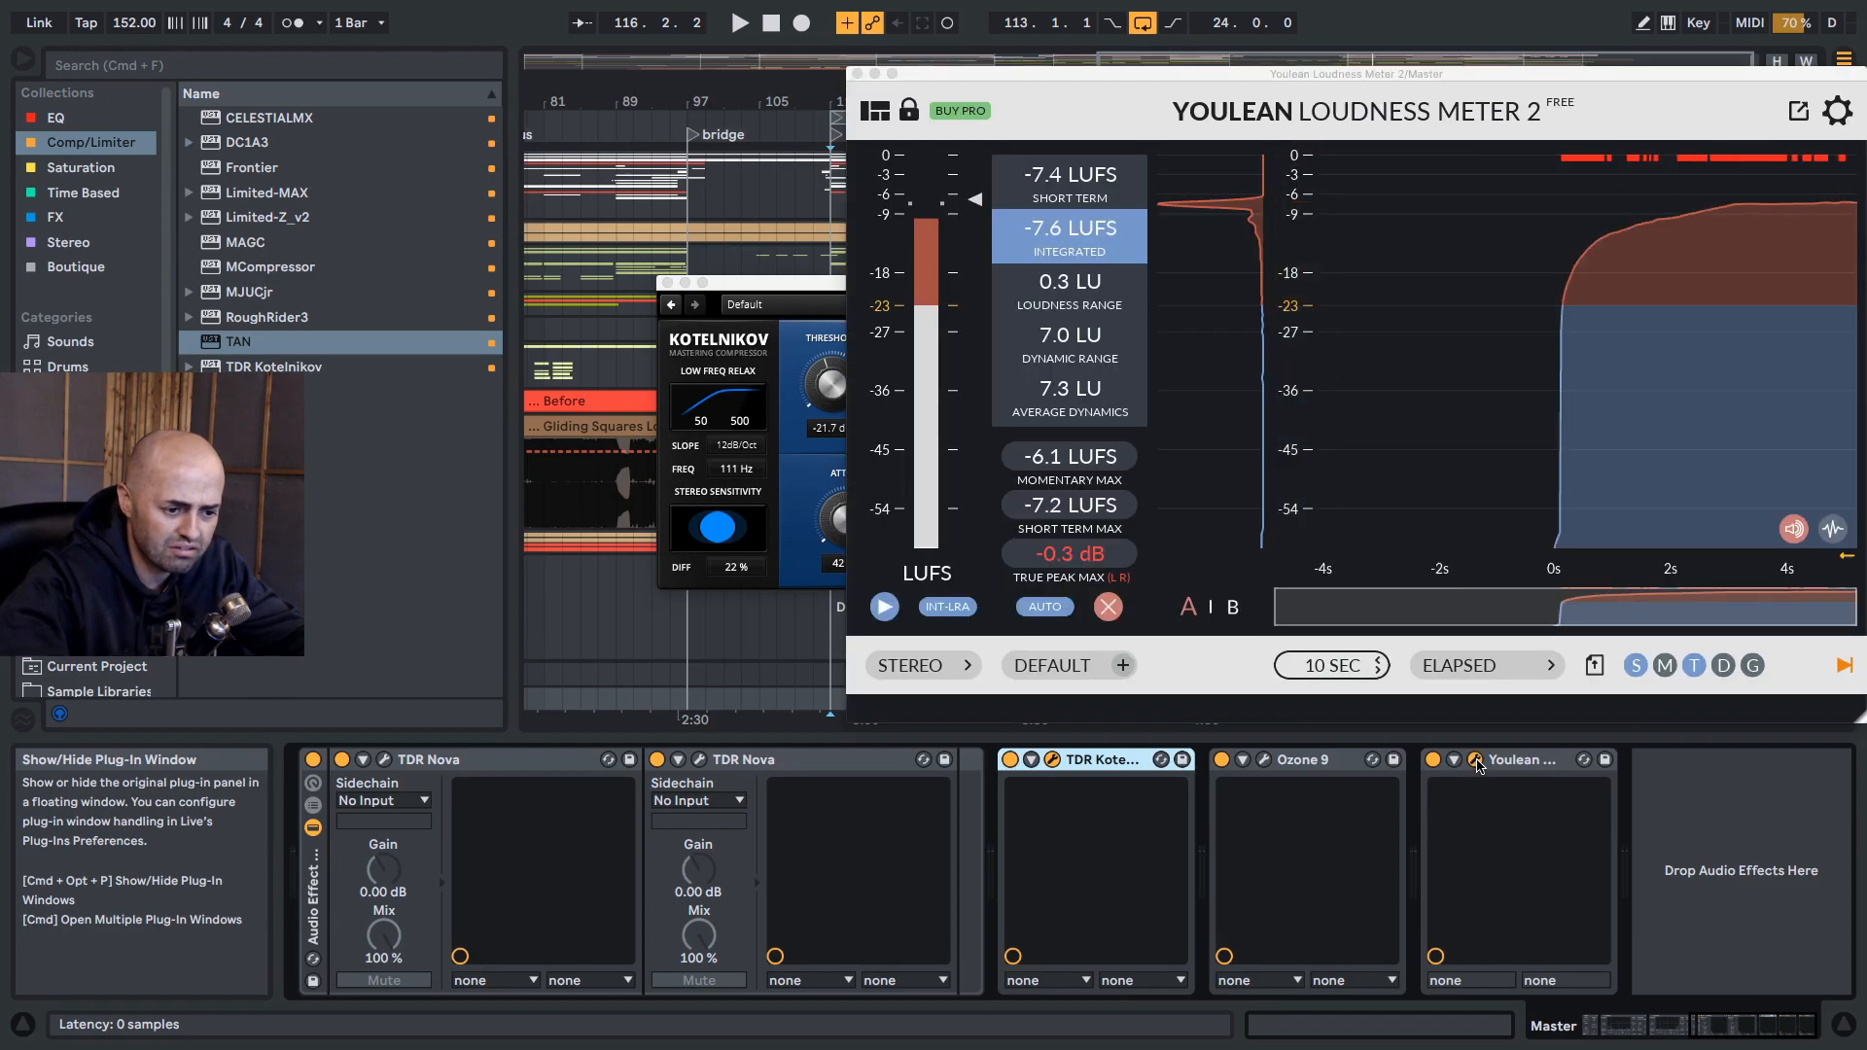
key("space")
left_click_drag(1098, 69, 1678, 119)
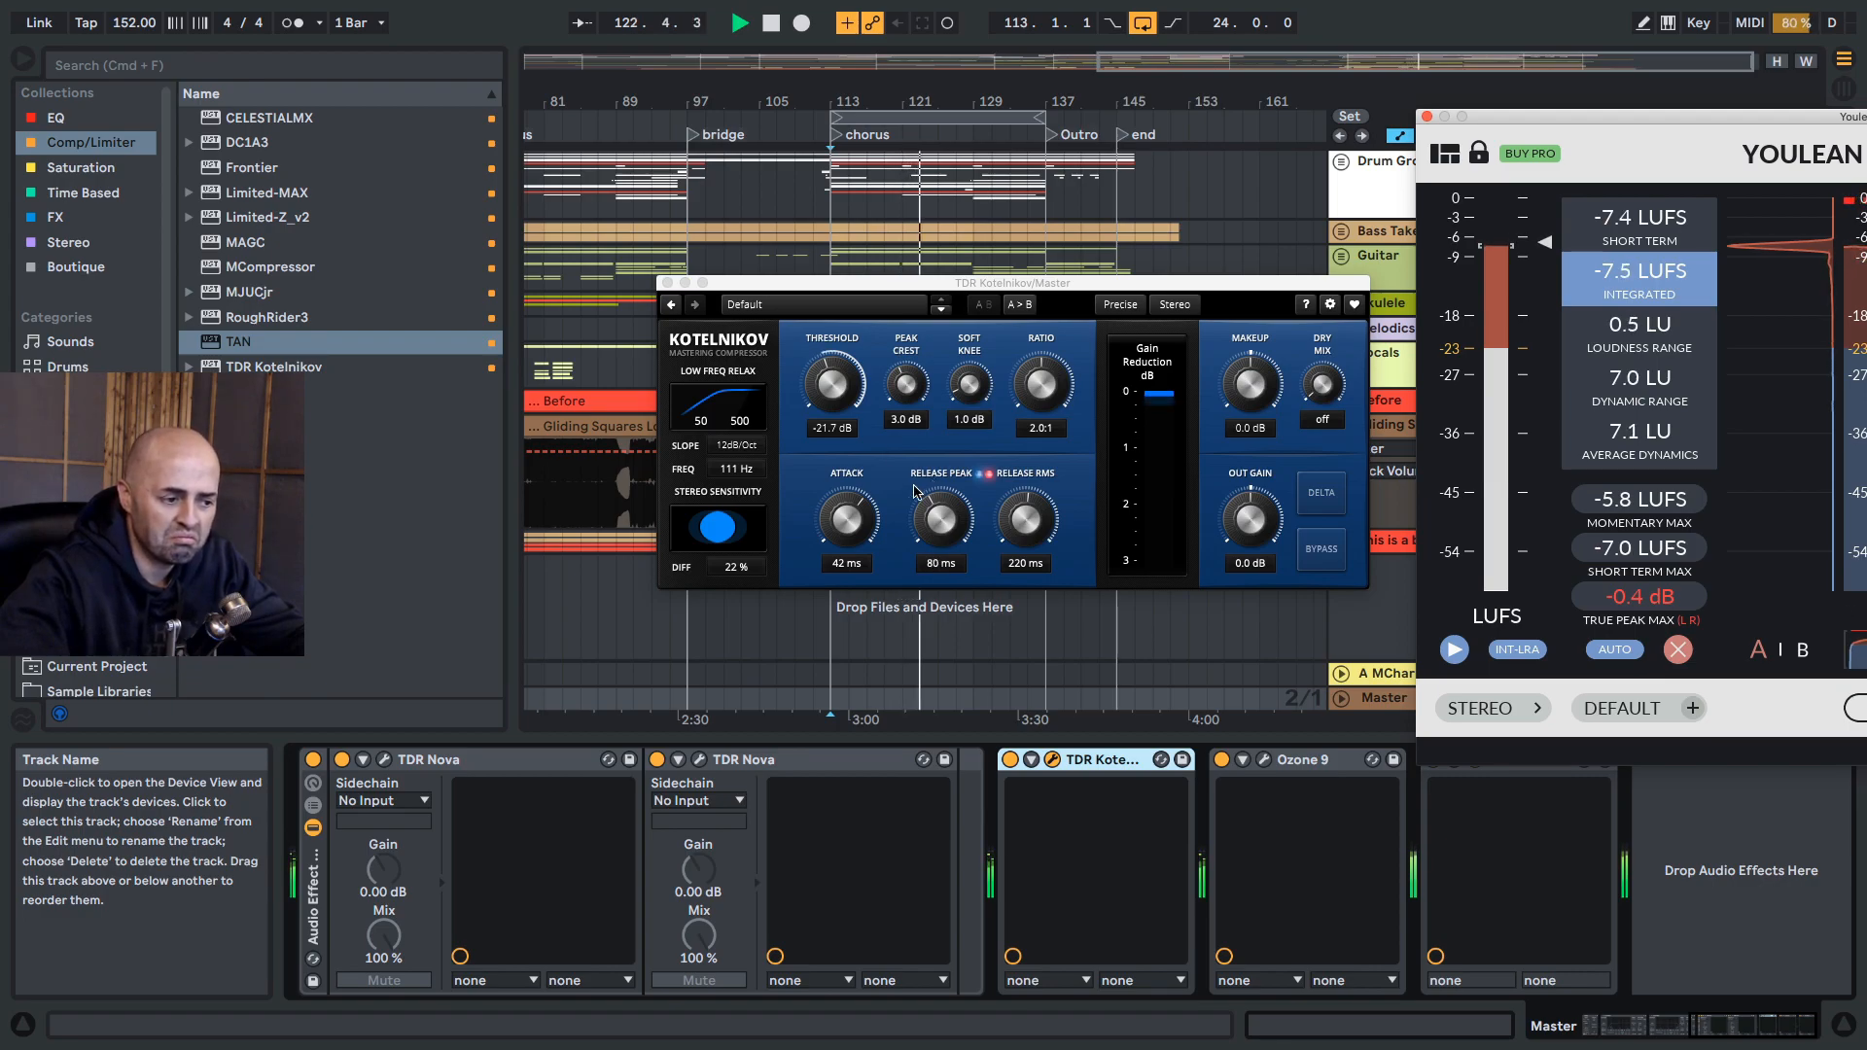
key("space")
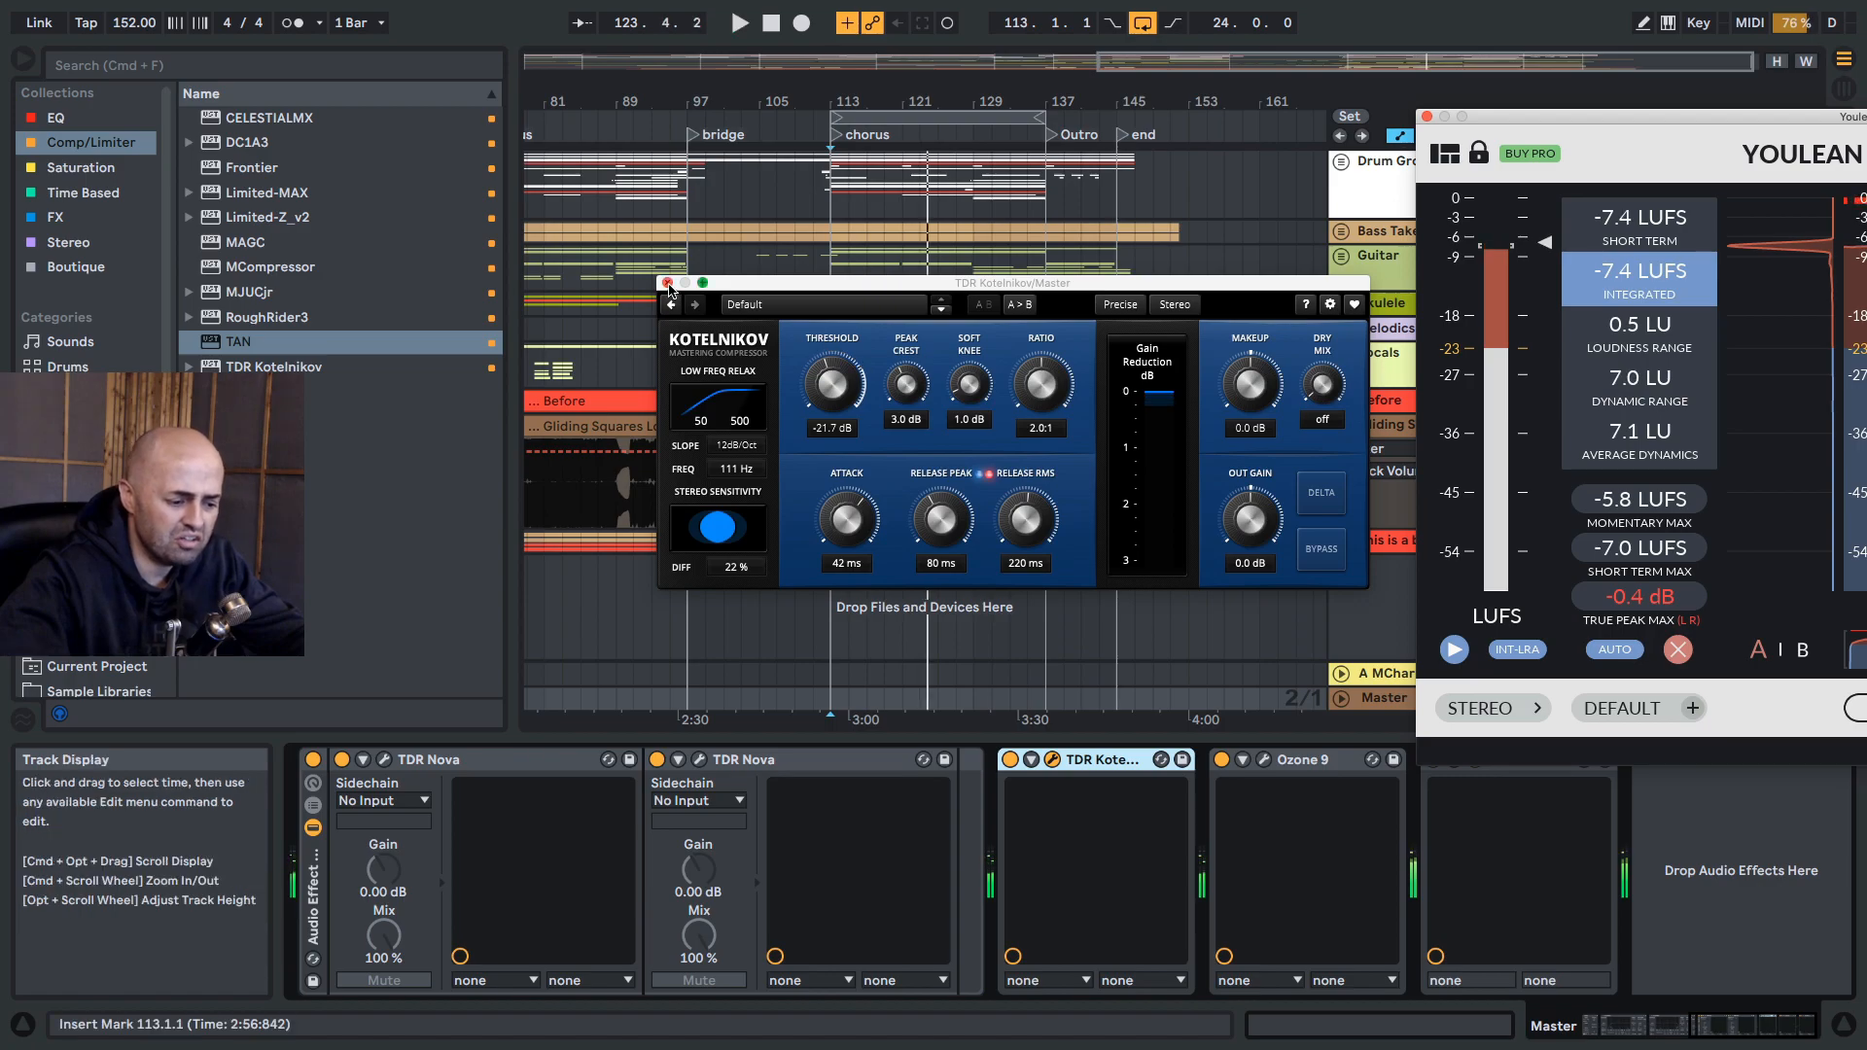
Step: Reopen TDR Kotelnikov briefly to review its compressor settings, and close its window
left_click(667, 283)
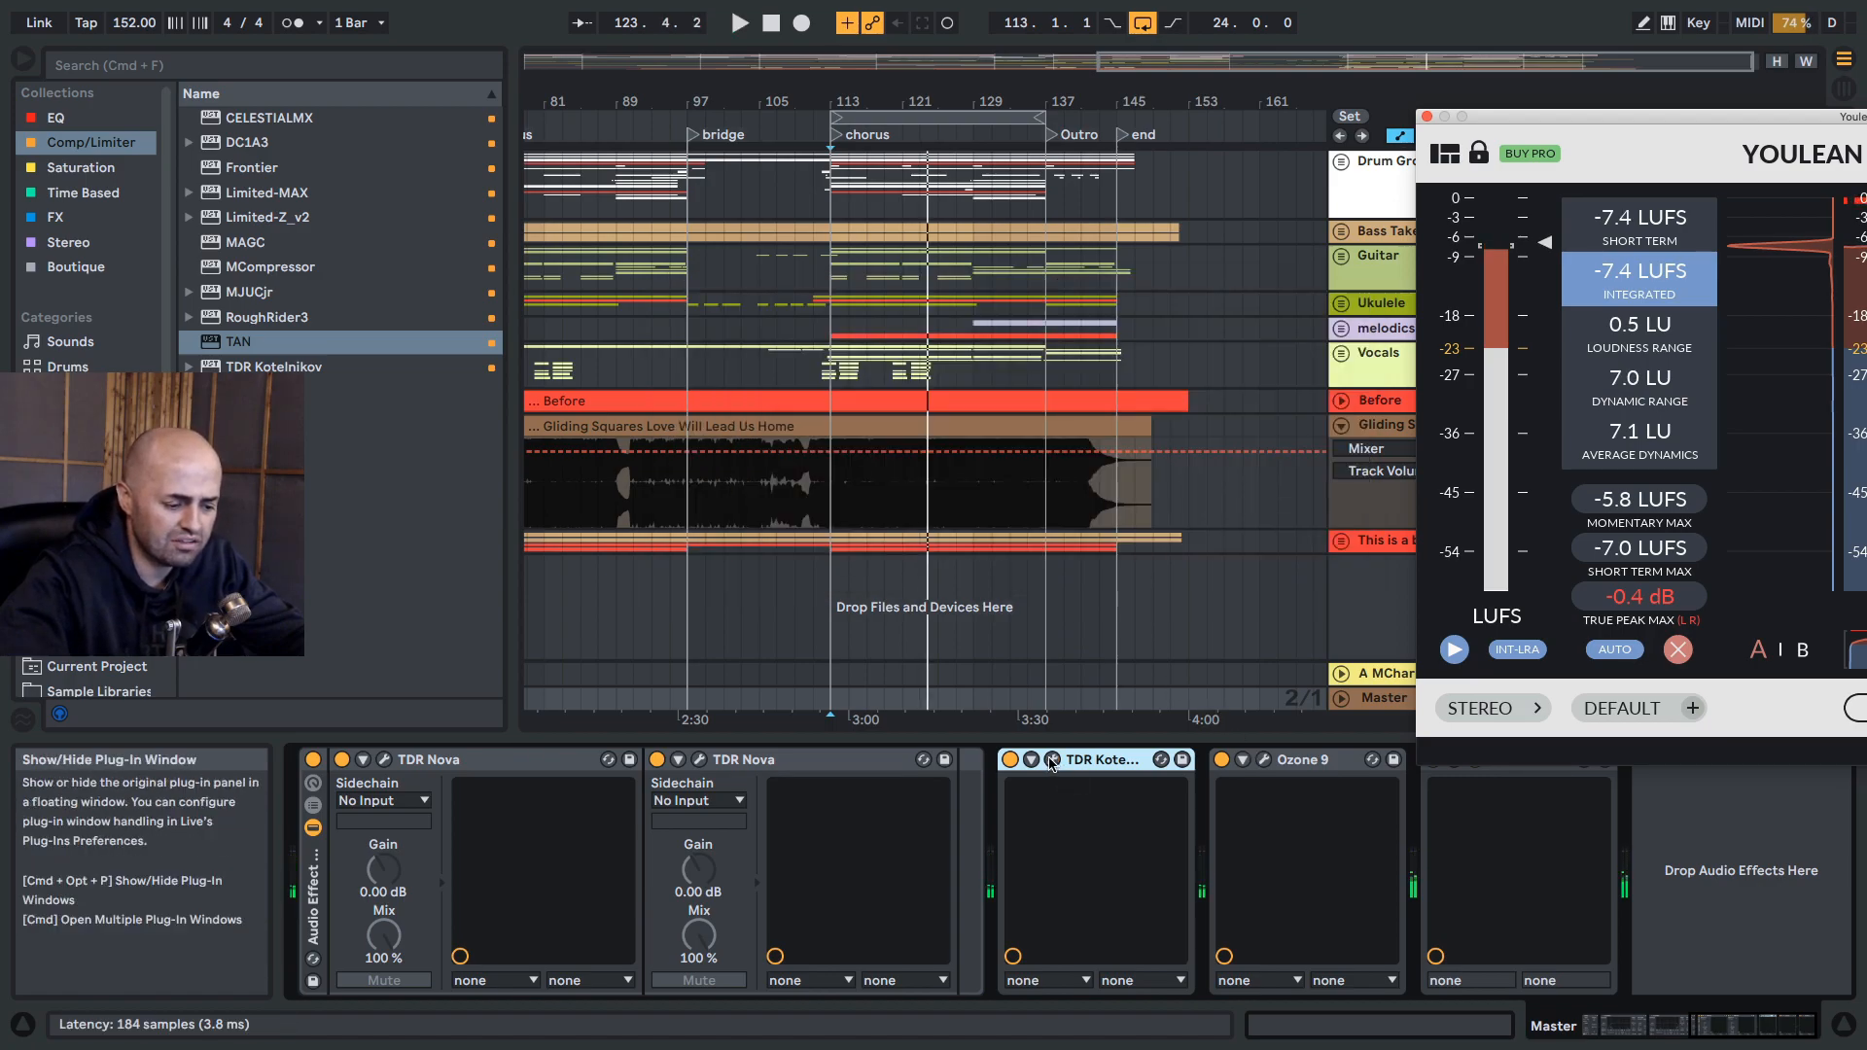
left_click(1052, 759)
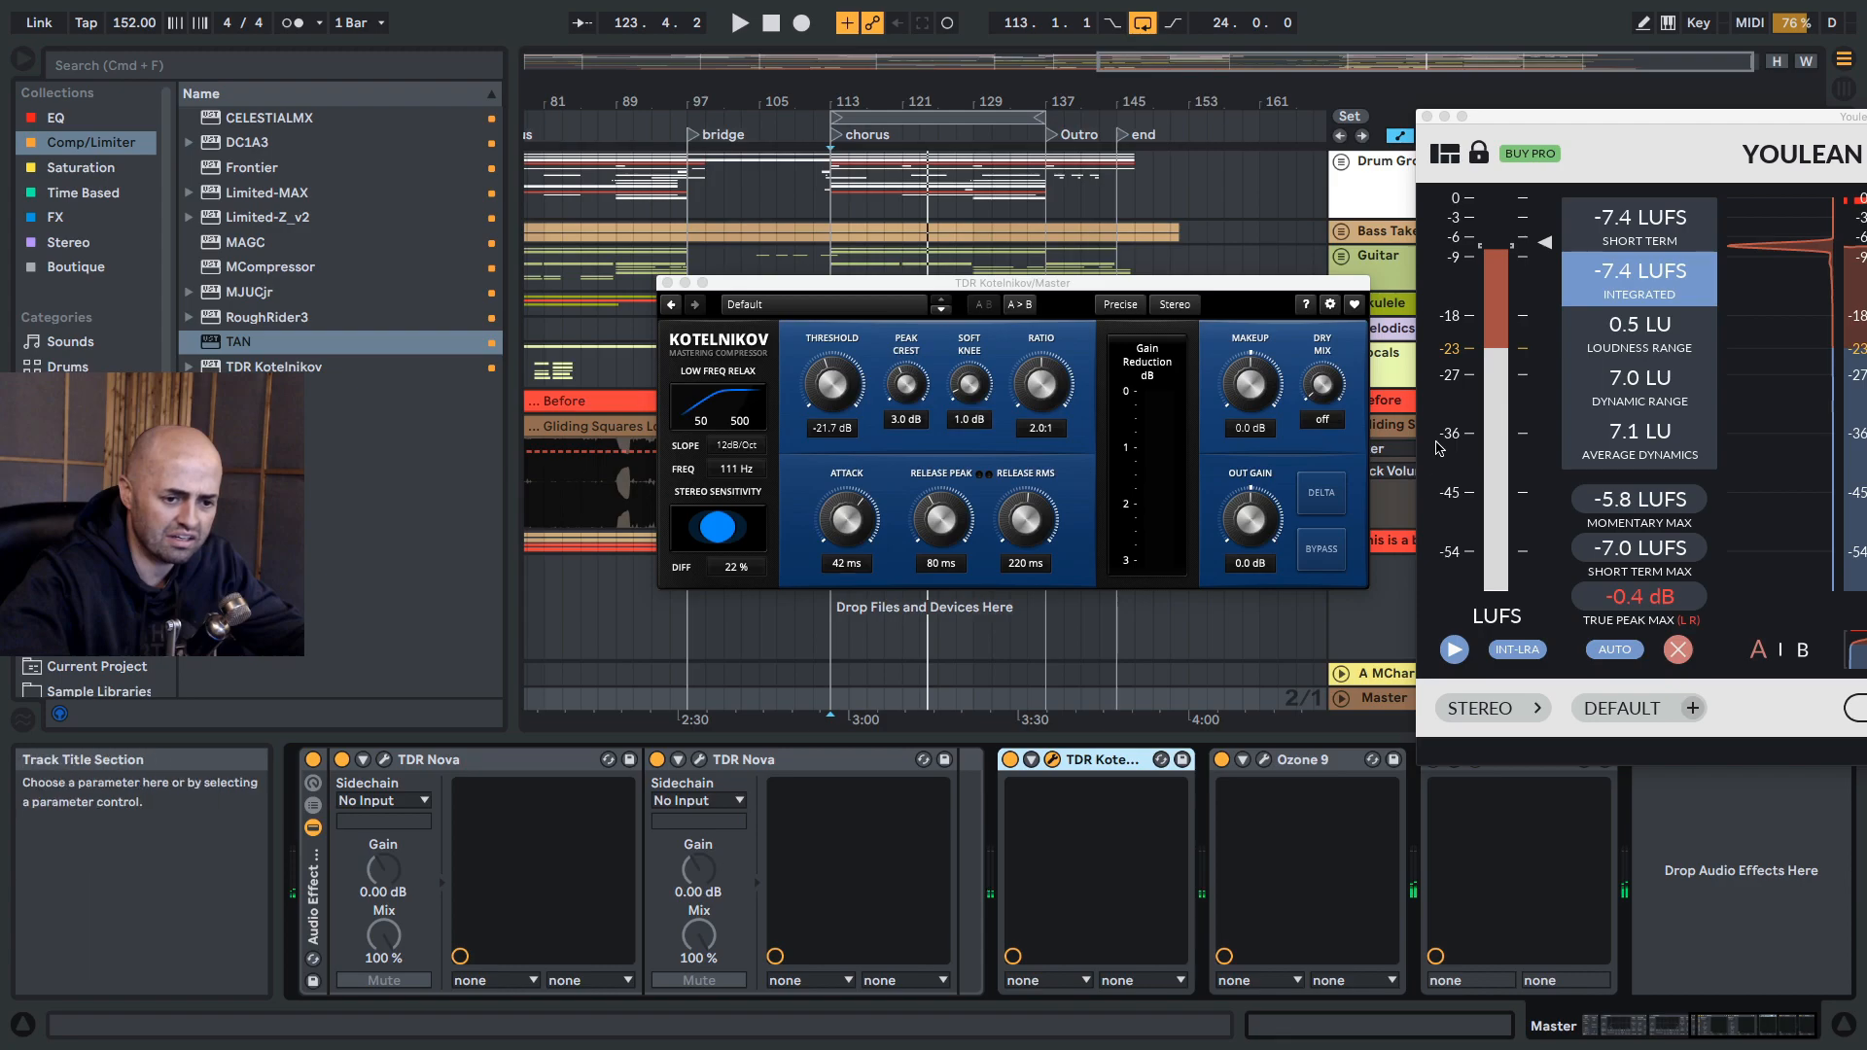
left_click_drag(786, 284, 715, 285)
left_click(596, 282)
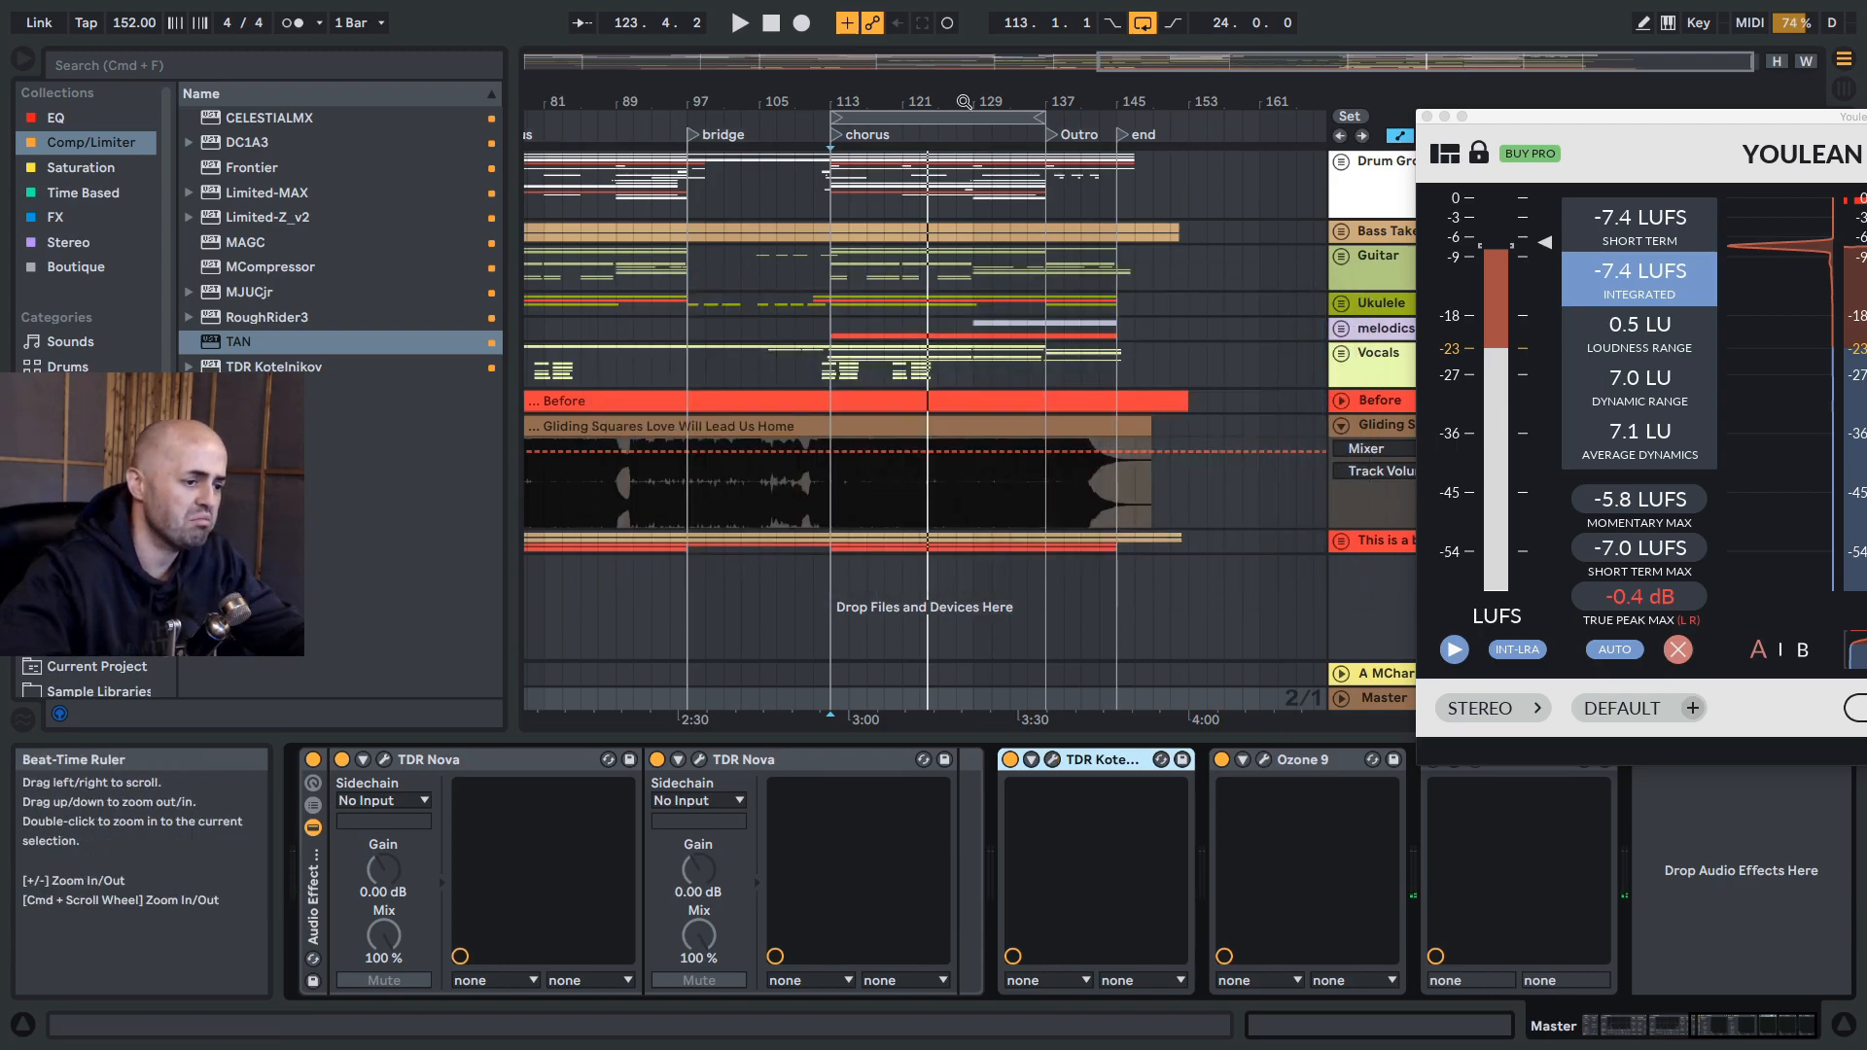
Step: Close the loudness meter and extend the arrangement loop over the whole song, starting at bar 1 with a length of 152 bars
left_click_drag(1293, 101, 1298, 68)
left_click(1427, 115)
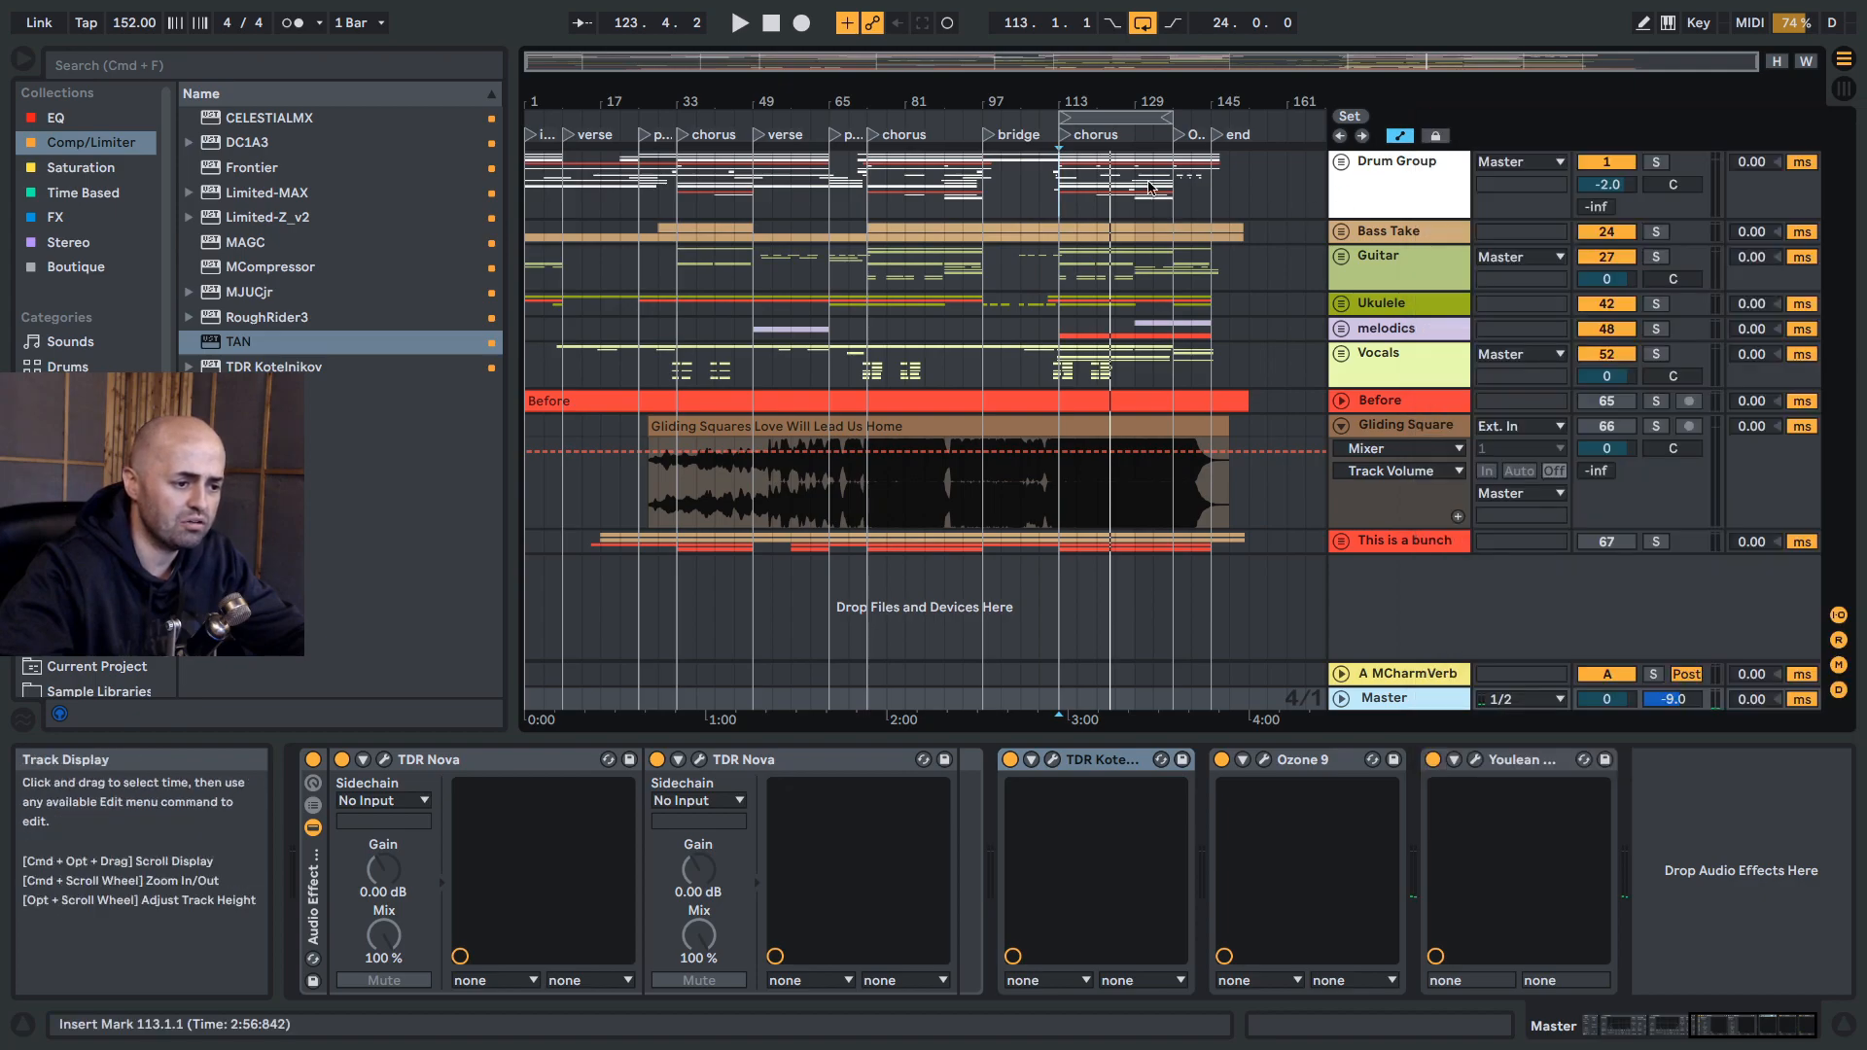
left_click_drag(1060, 117, 526, 118)
left_click_drag(1169, 118, 1244, 144)
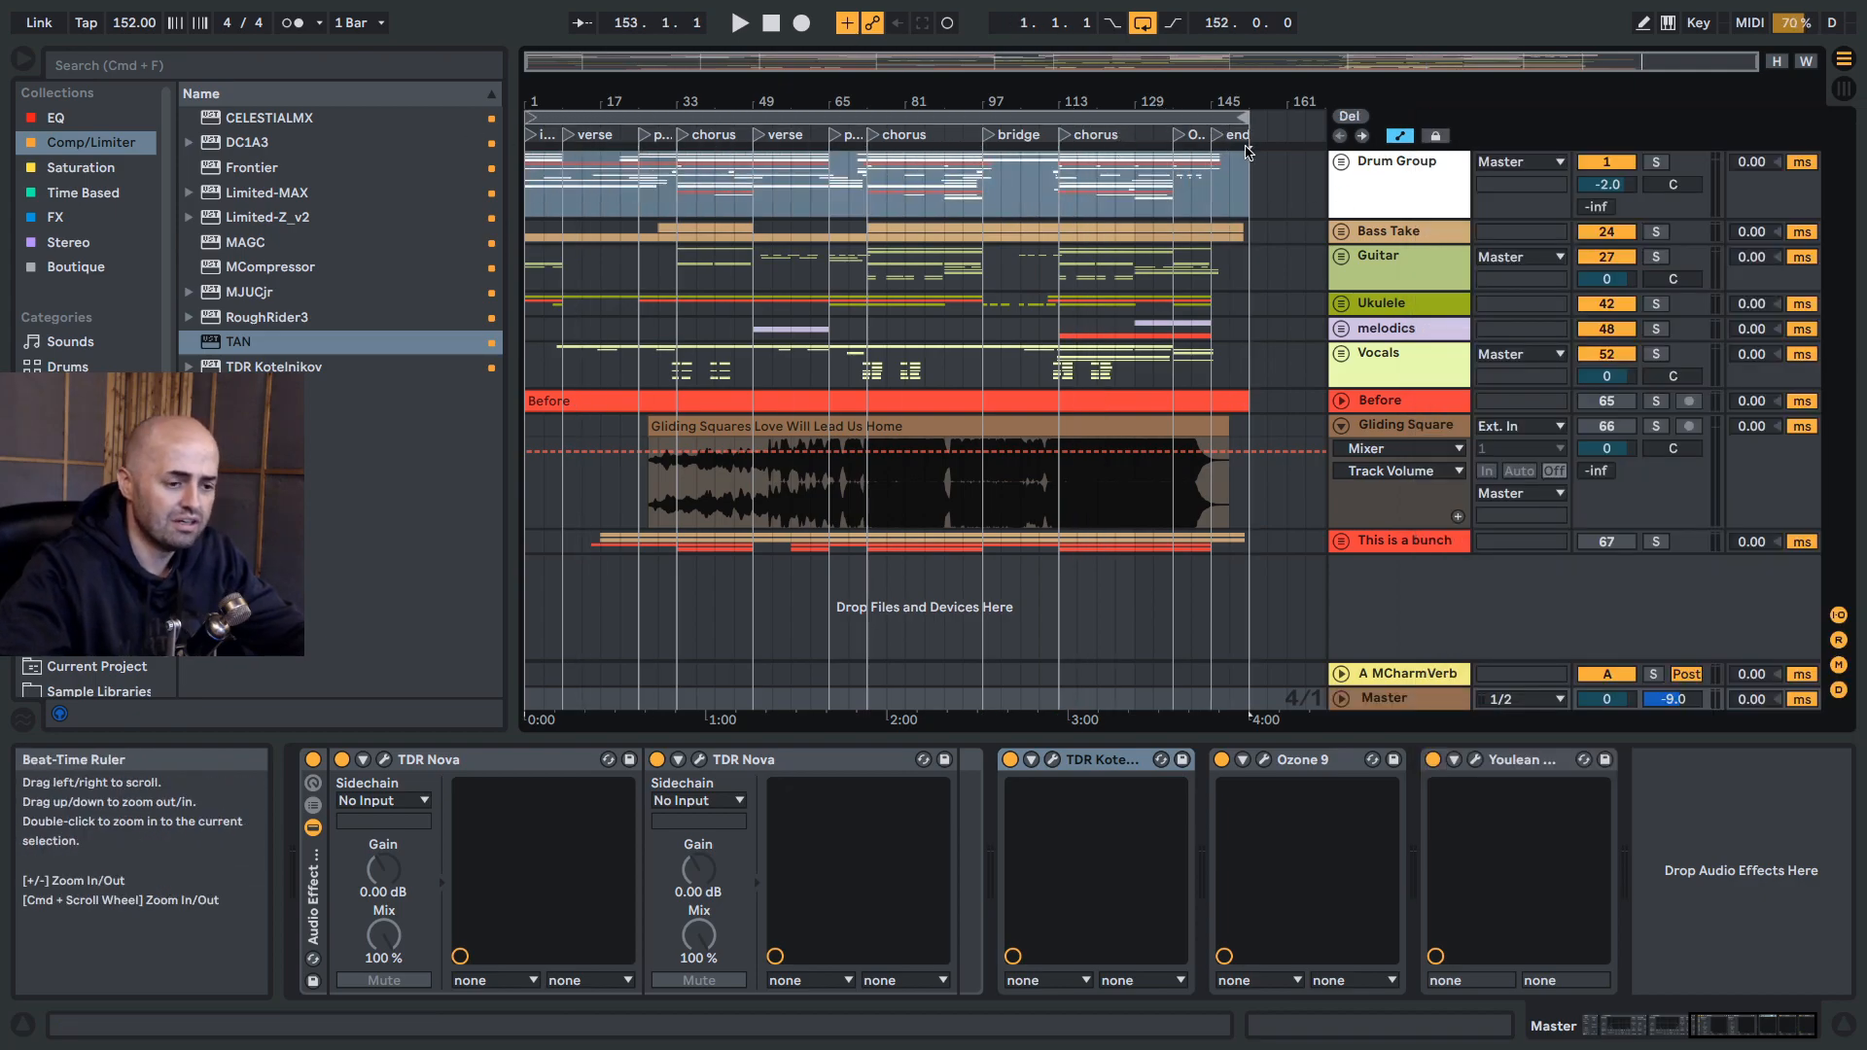
left_click(1231, 377)
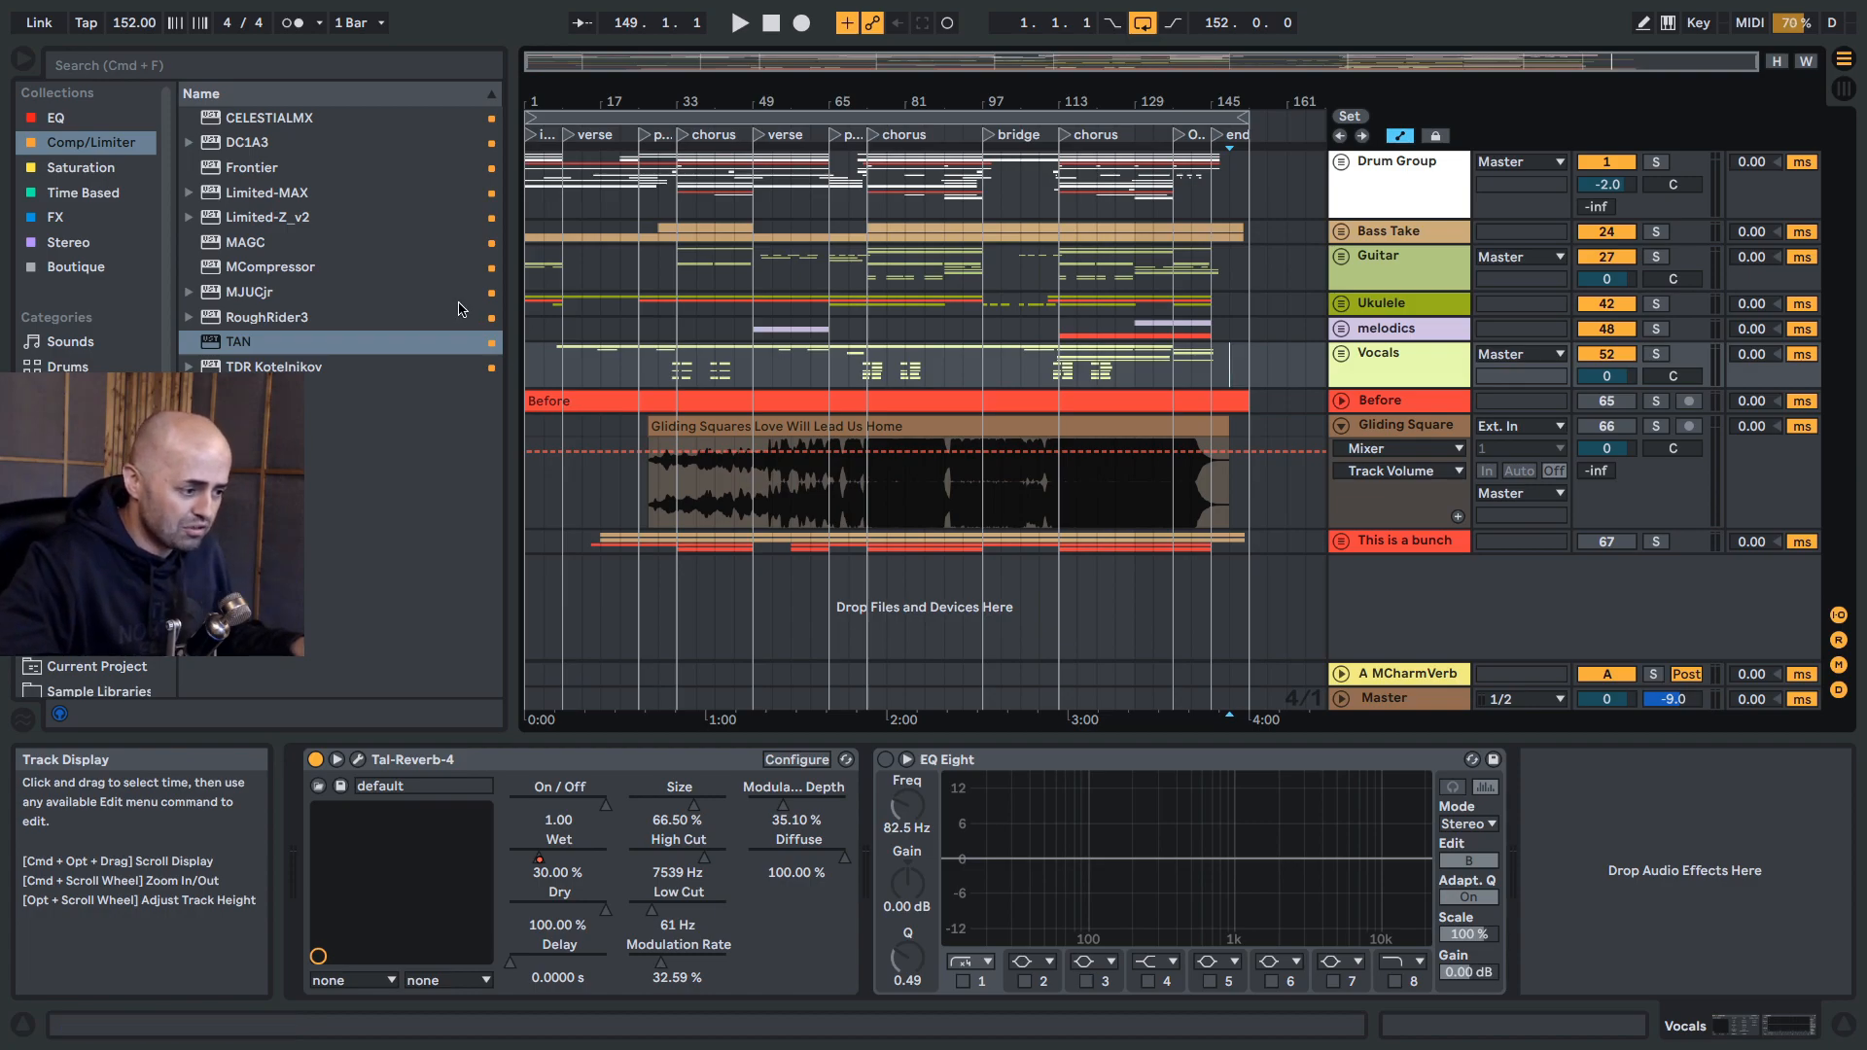
left_click_drag(533, 333, 1268, 407)
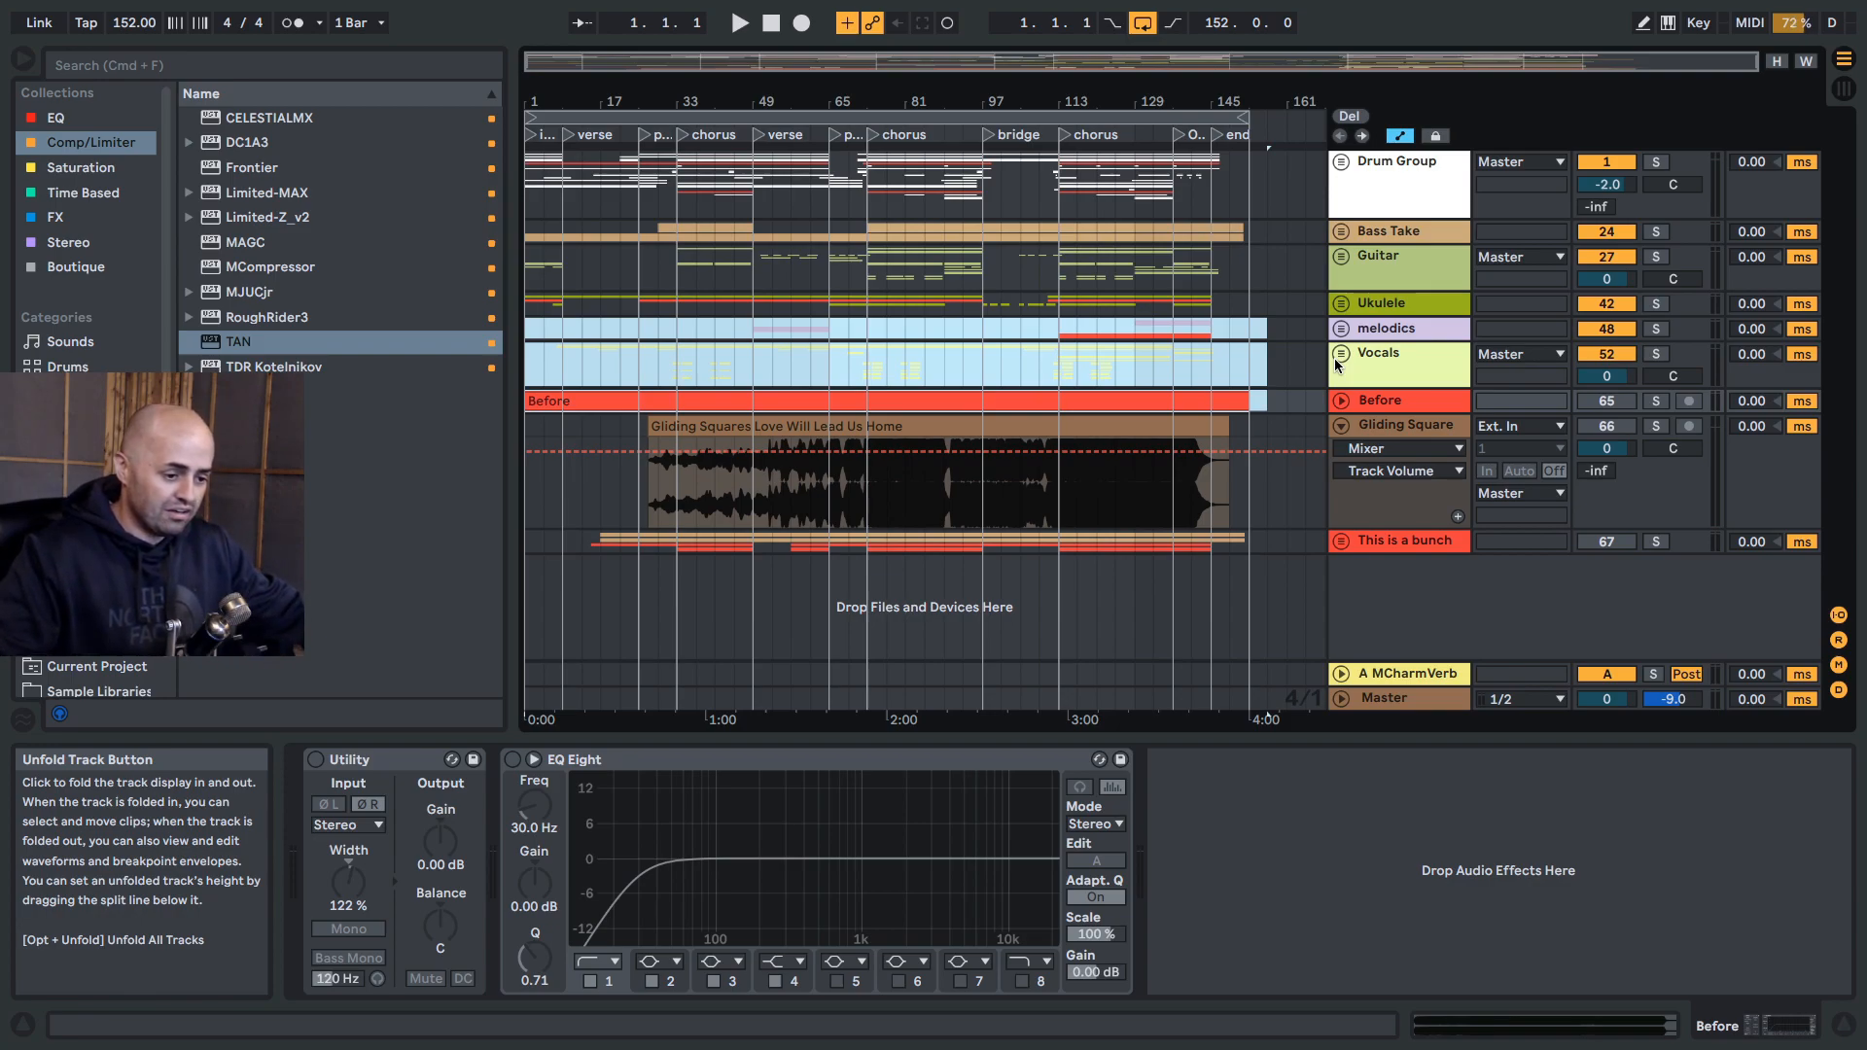
left_click(1060, 370)
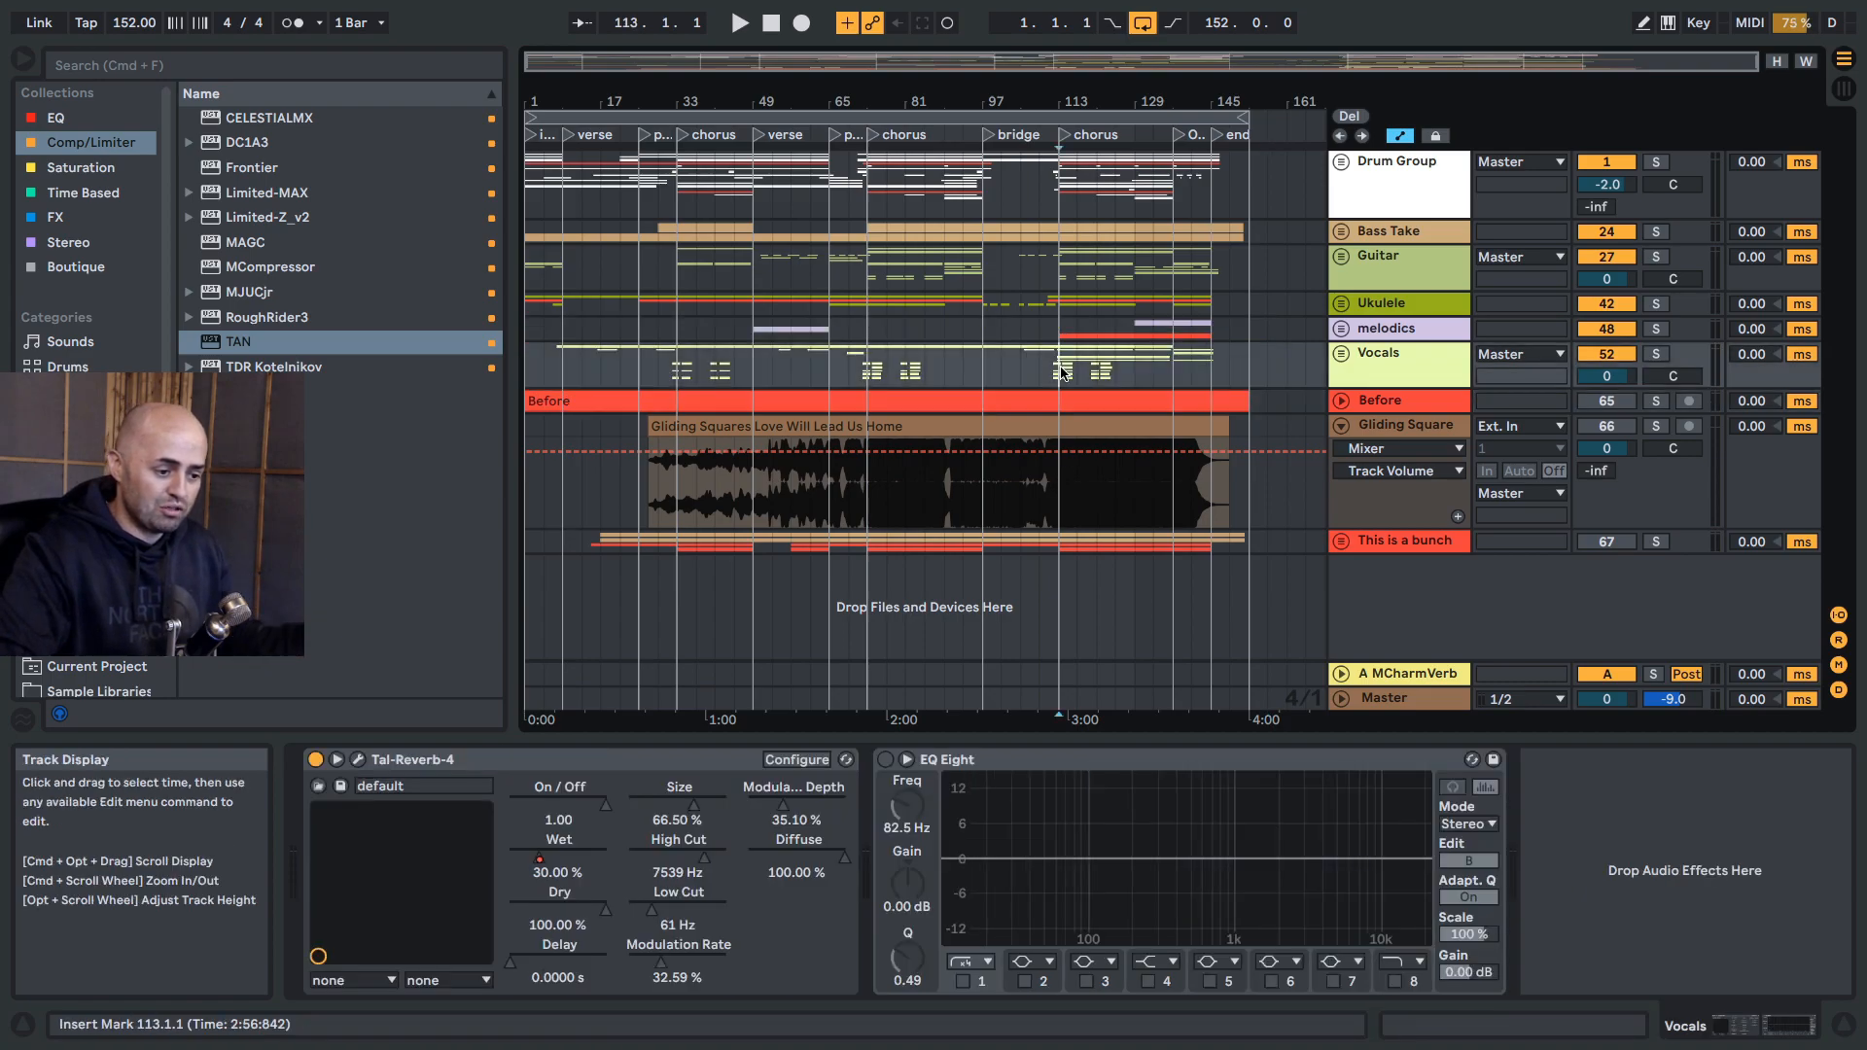
left_click_drag(1061, 370, 1176, 551)
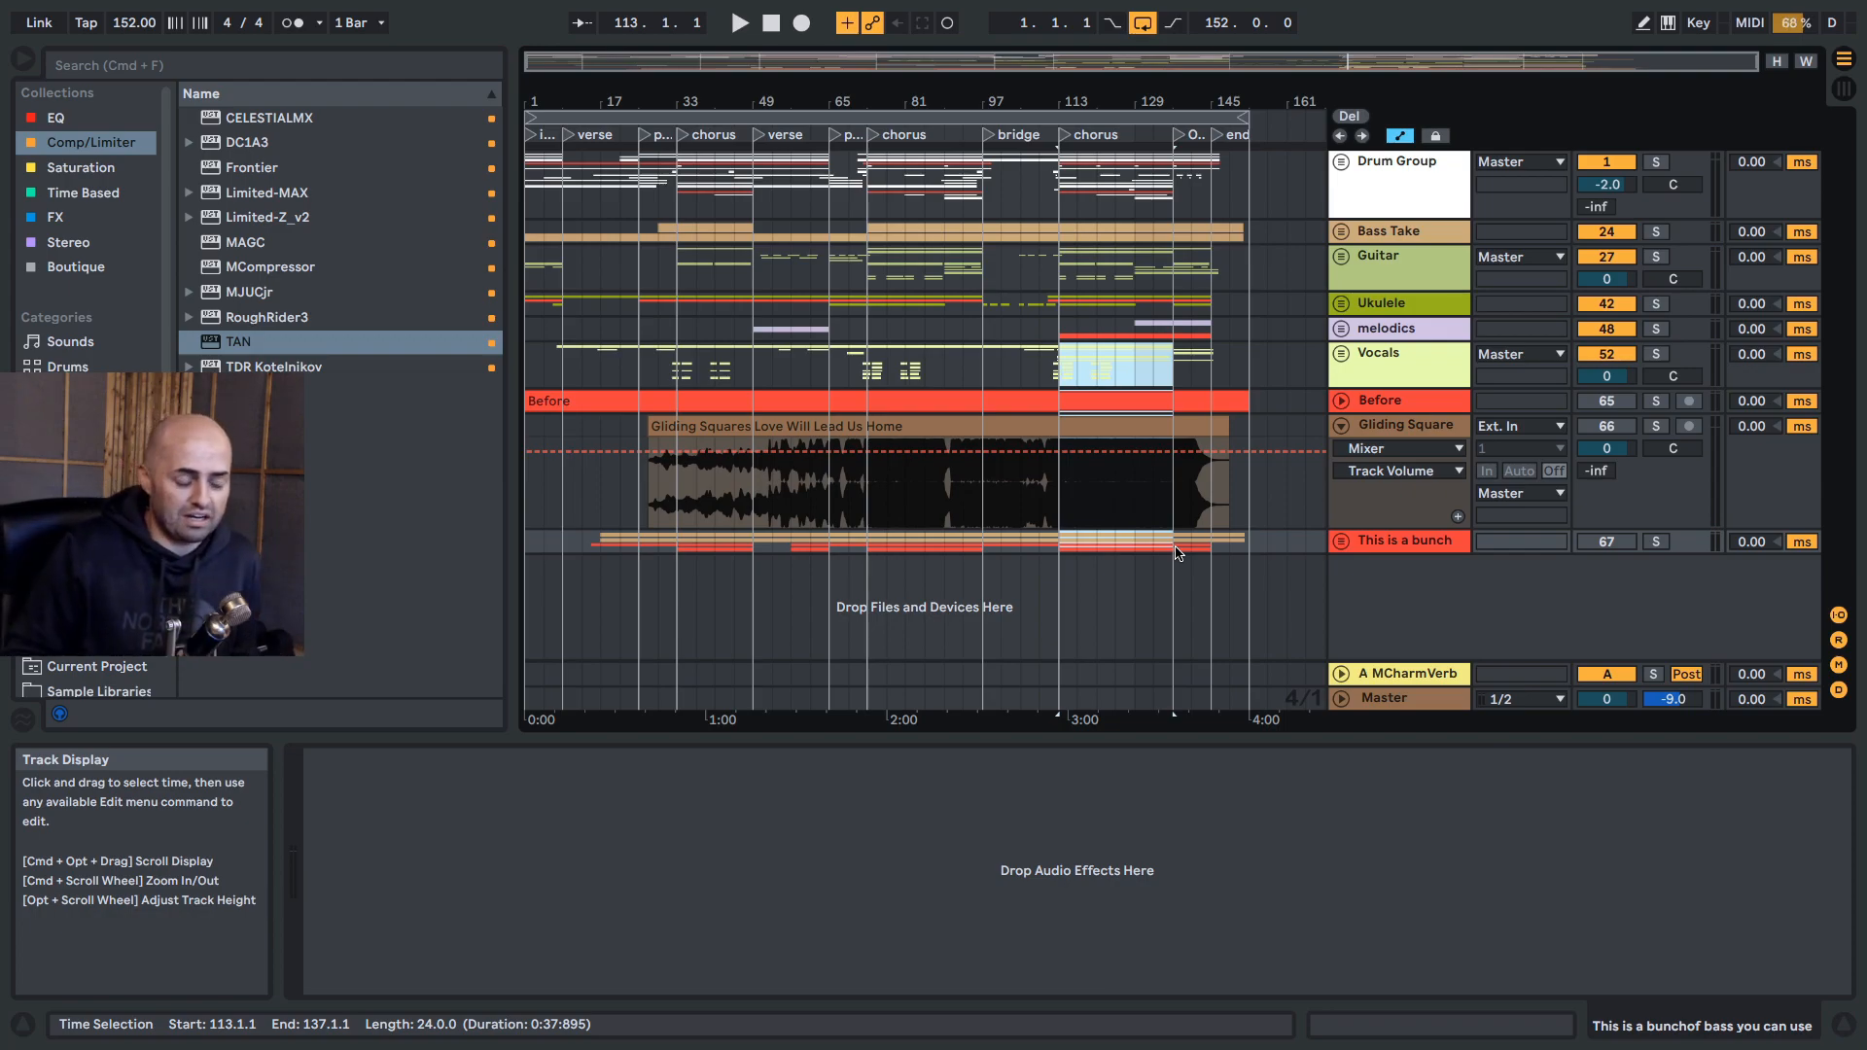
left_click(1078, 507)
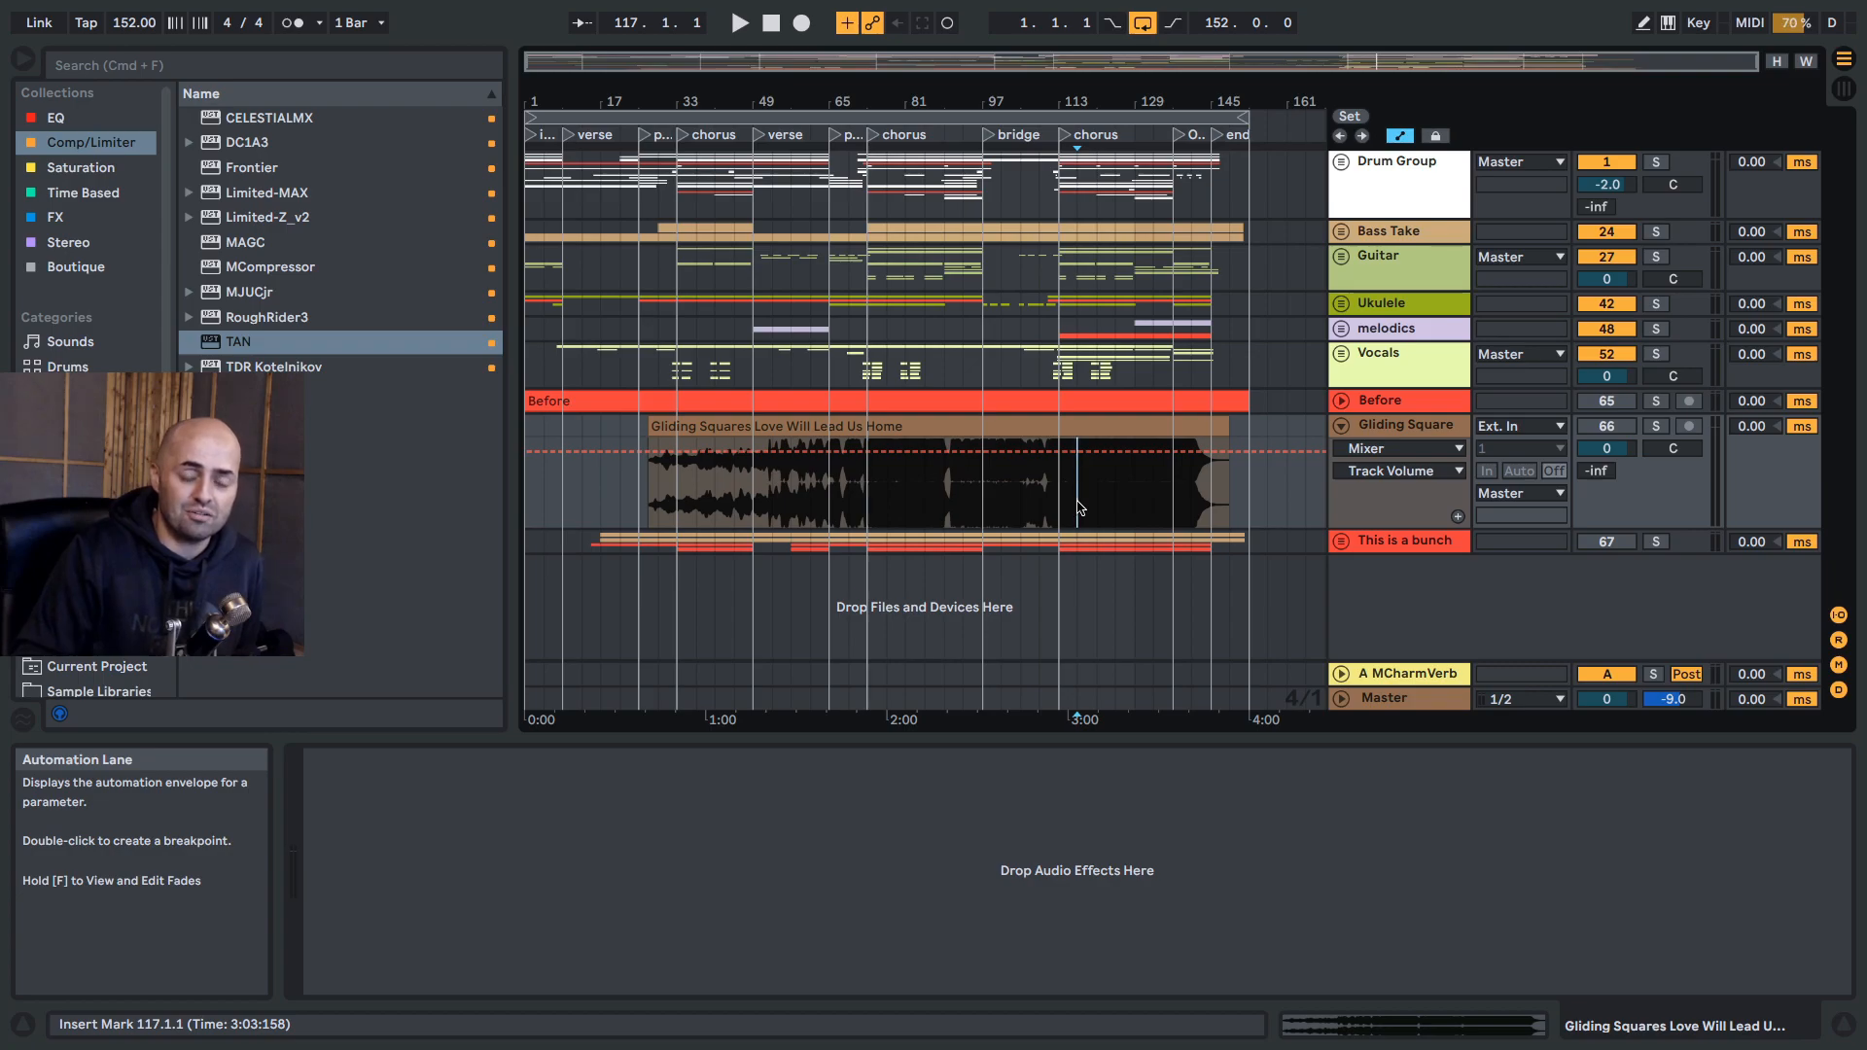